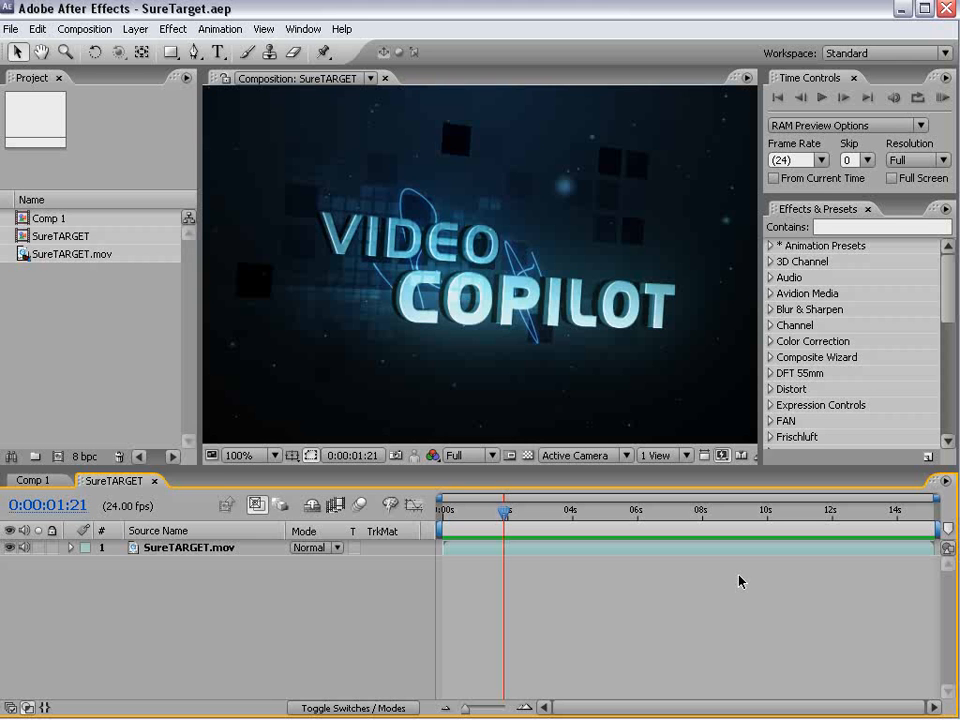
# - Scrub the SureTARGET composition to about 5 seconds and preview the example animation
pyautogui.moveTo(506, 514); pyautogui.dragTo(615, 519)
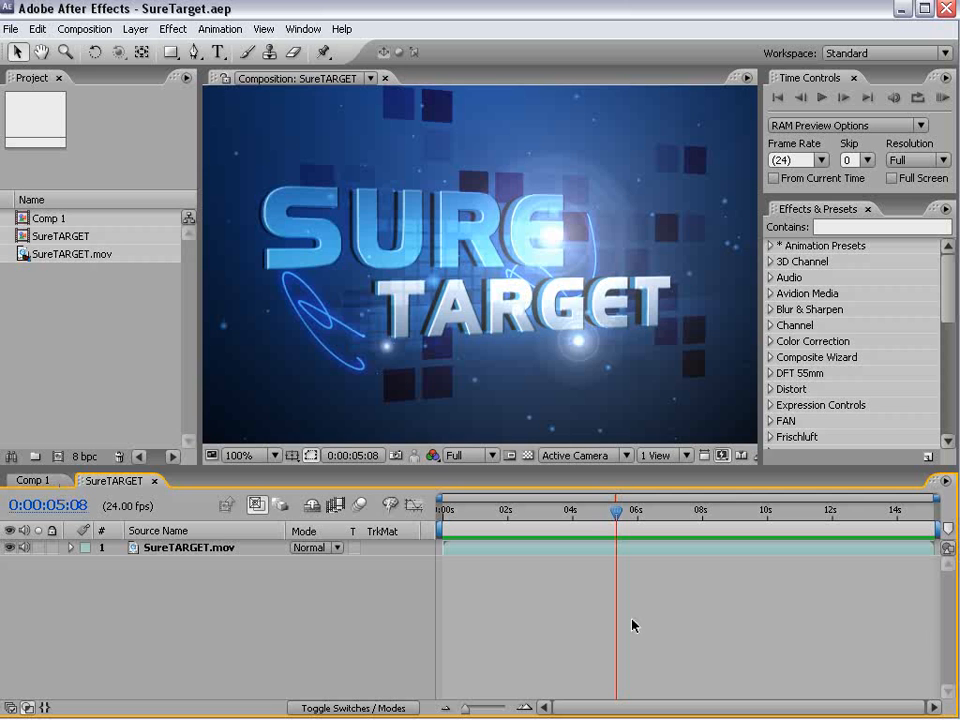
pyautogui.press('KP_0')
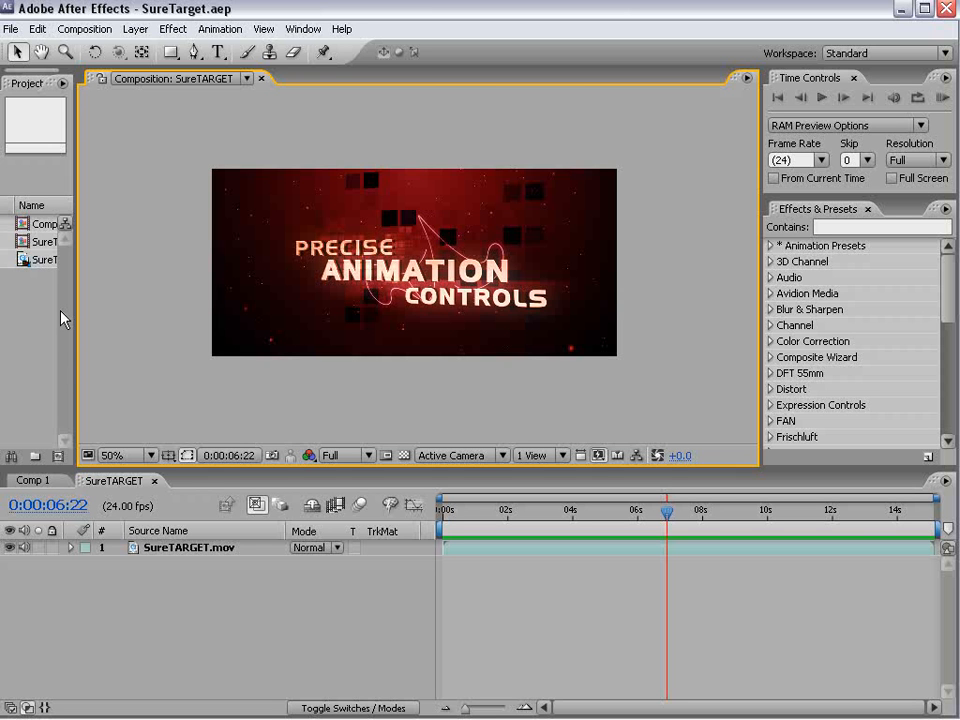
# - Create a new composition at 864 × 486, square pixels, 24 frames per second and 30 seconds long
pyautogui.moveTo(76, 306); pyautogui.dragTo(227, 316)
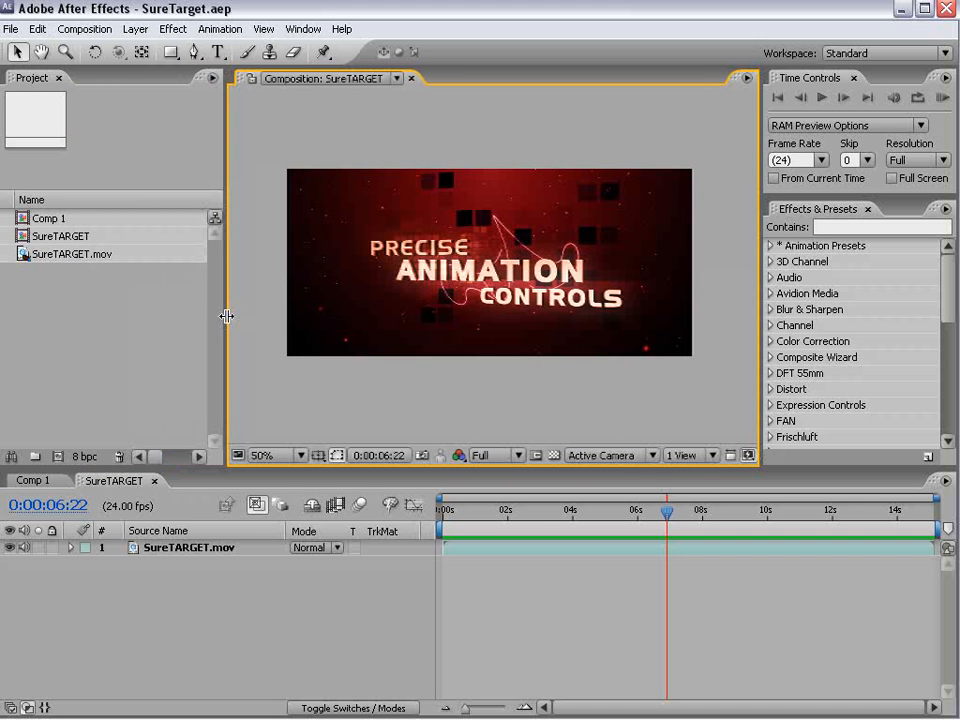
pyautogui.click(84, 28)
pyautogui.click(80, 52)
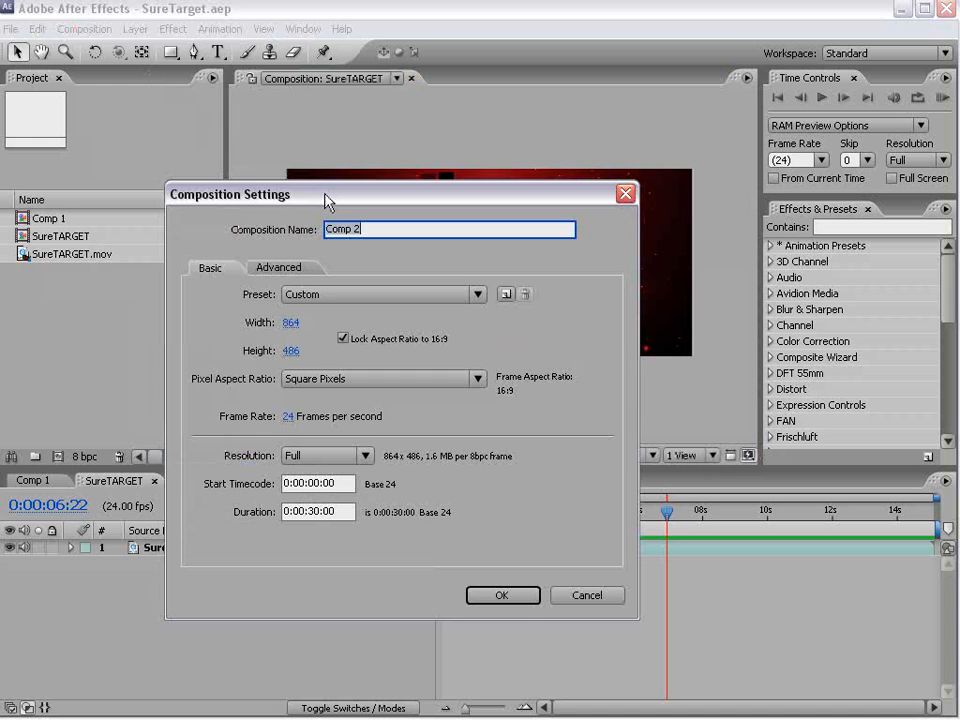
pyautogui.click(510, 597)
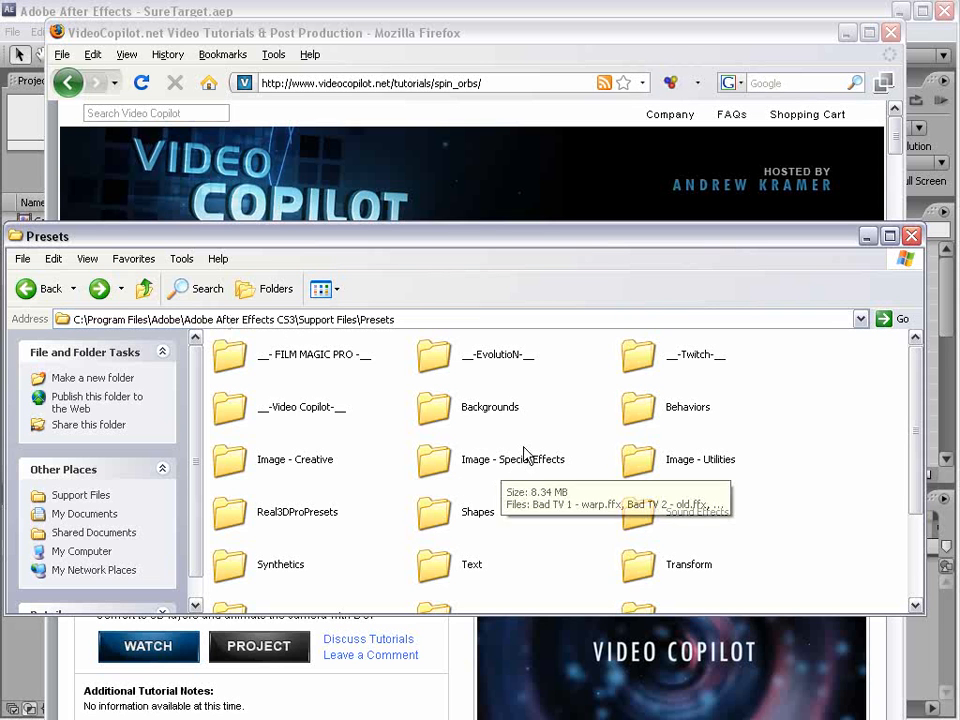
# - Locate the __-Video Copilot-__ folder in the After Effects CS3 Presets directory and return to After Effects
pyautogui.click(285, 412)
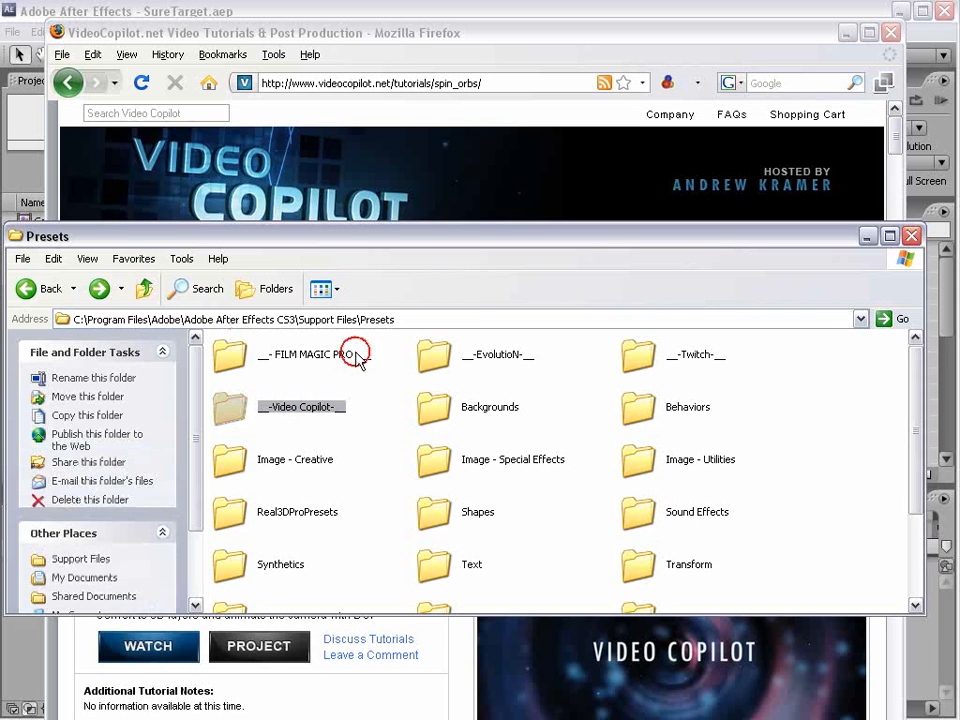
pyautogui.click(381, 411)
pyautogui.click(250, 322)
pyautogui.click(253, 321)
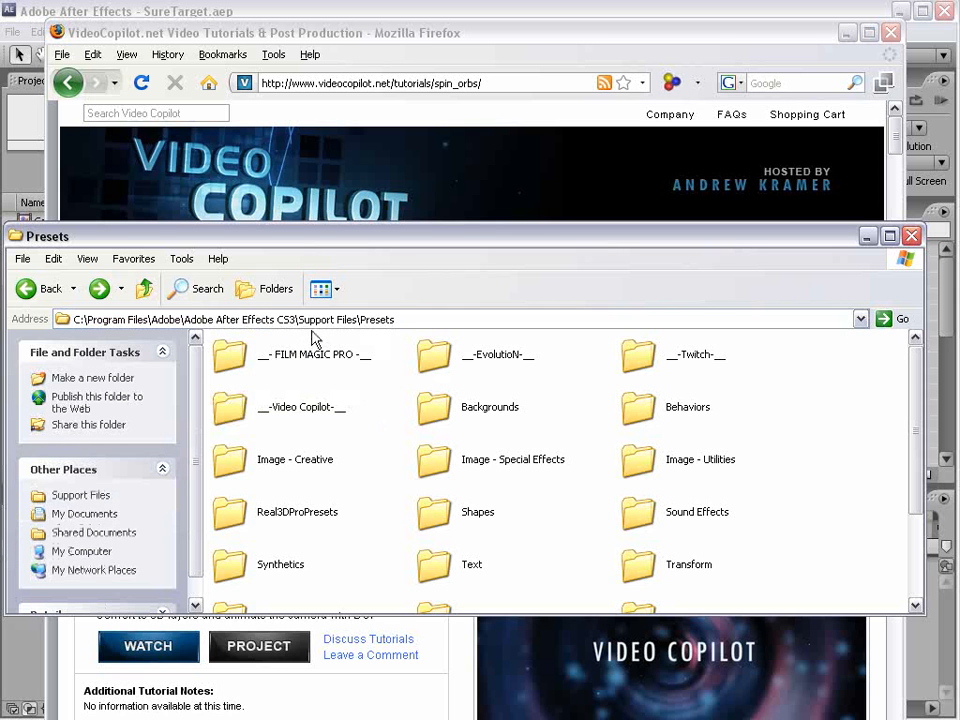
pyautogui.click(291, 406)
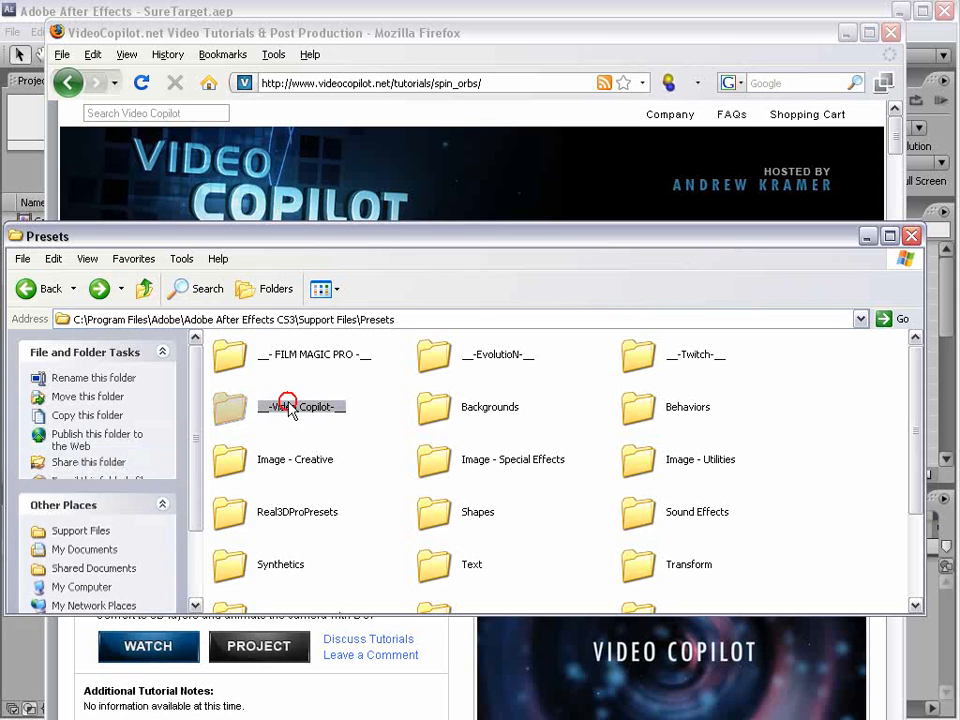
pyautogui.click(216, 8)
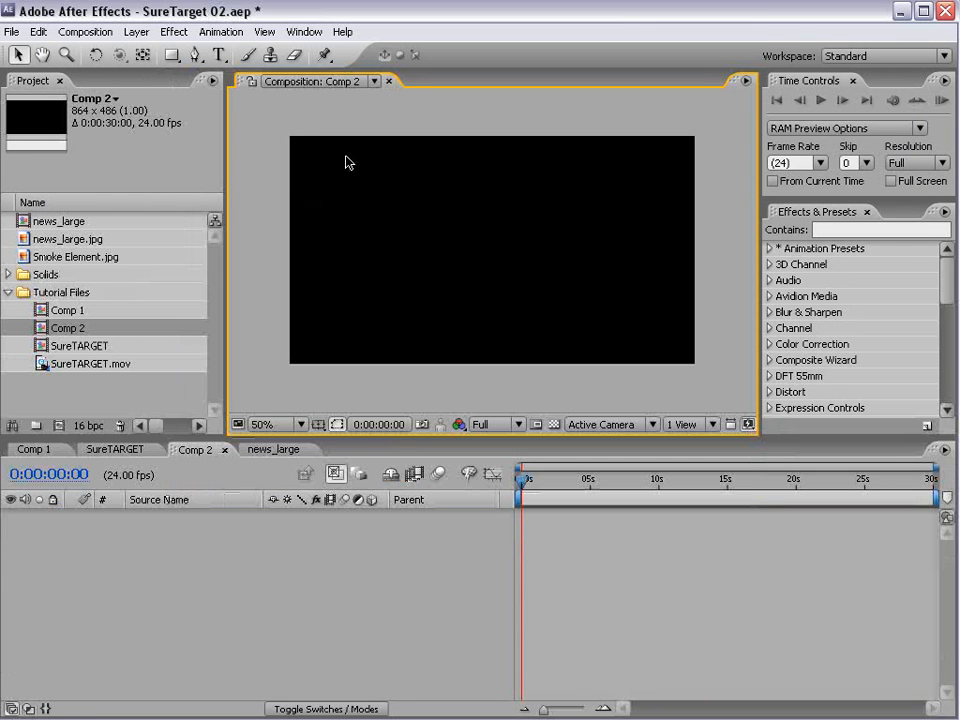
# - Add a text layer reading "FIRST" and place it in the lower middle of the frame
pyautogui.click(218, 55)
pyautogui.click(369, 270)
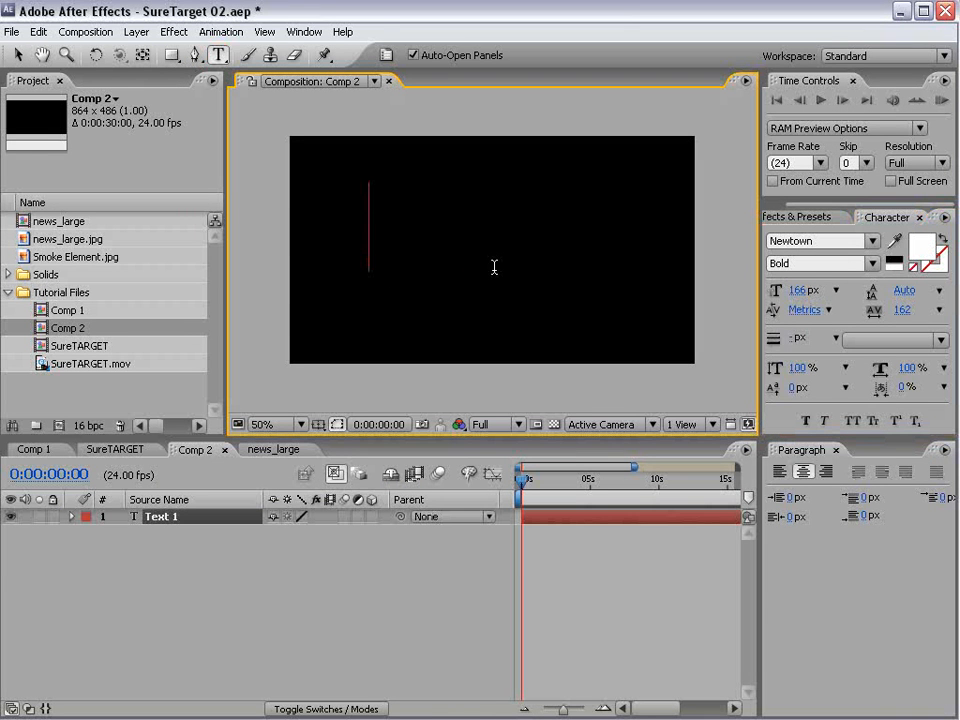
pyautogui.write('FIRST')
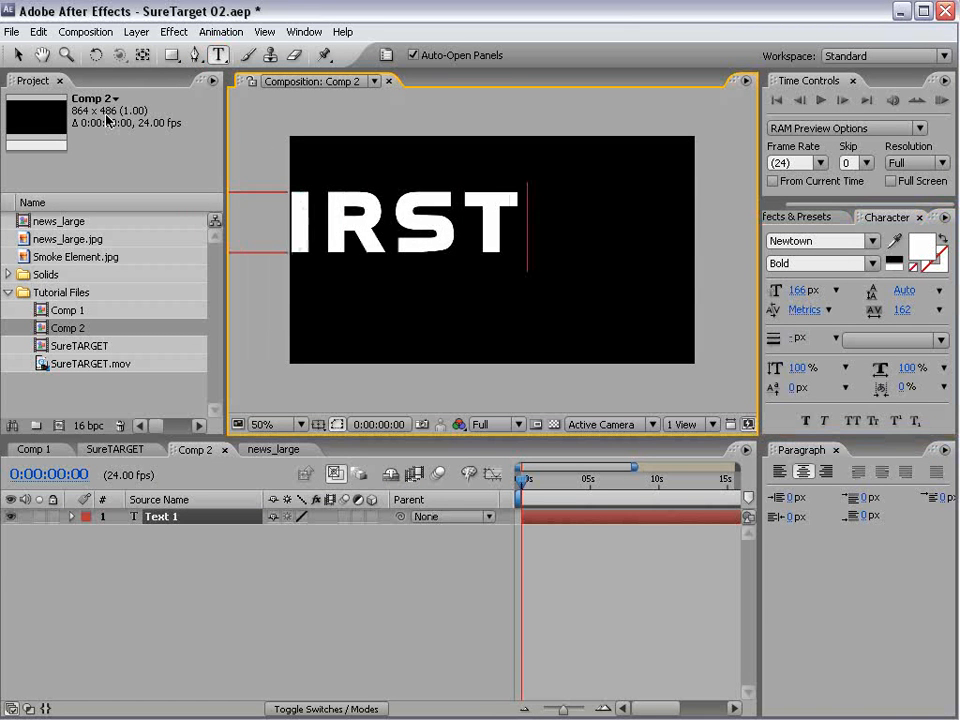
pyautogui.click(17, 55)
pyautogui.moveTo(262, 215); pyautogui.dragTo(352, 293)
# - Add a text layer reading "SECOND", scaled down and placed just above FIRST with left edges aligned
pyautogui.click(218, 55)
pyautogui.click(343, 217)
pyautogui.write('SE')
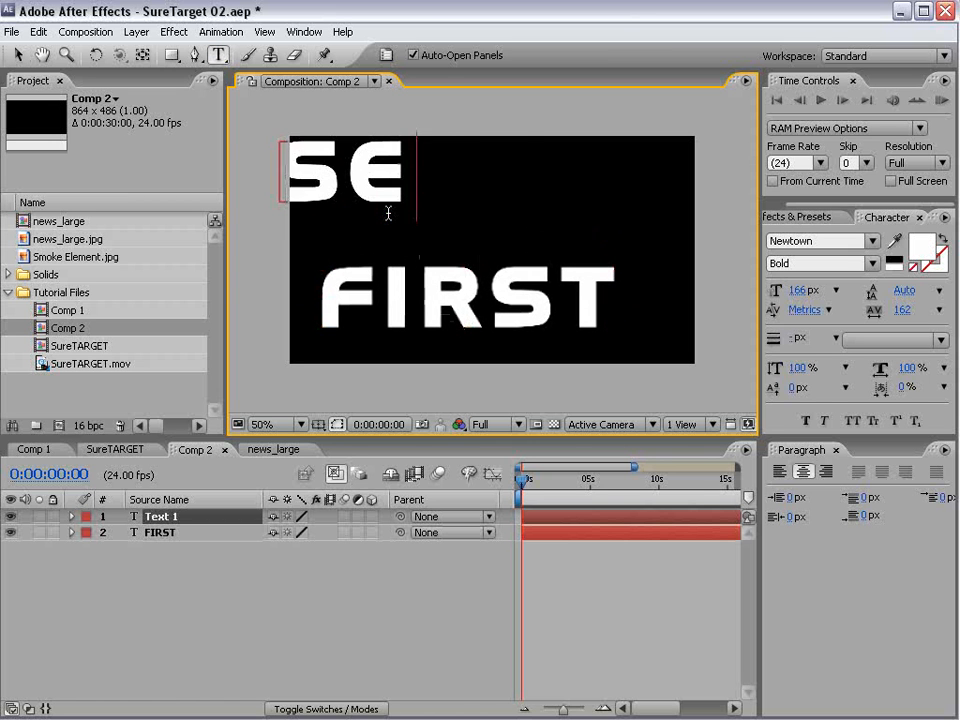
pyautogui.write('COND')
pyautogui.click(17, 55)
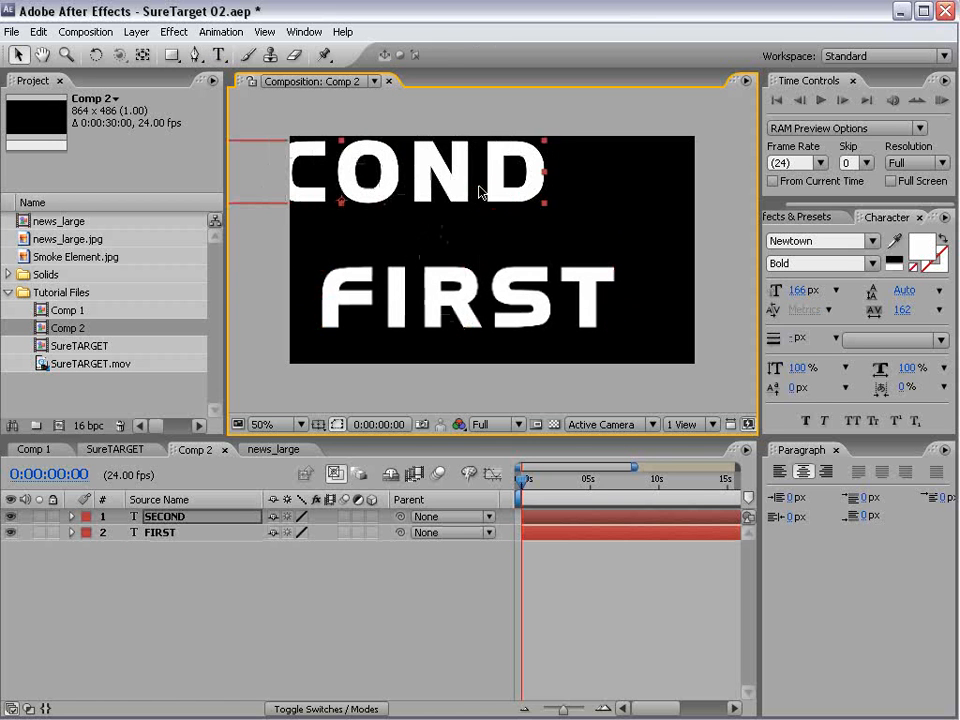
pyautogui.moveTo(480, 189); pyautogui.dragTo(537, 243)
pyautogui.moveTo(604, 198); pyautogui.dragTo(535, 217)
pyautogui.moveTo(455, 250); pyautogui.dragTo(489, 253)
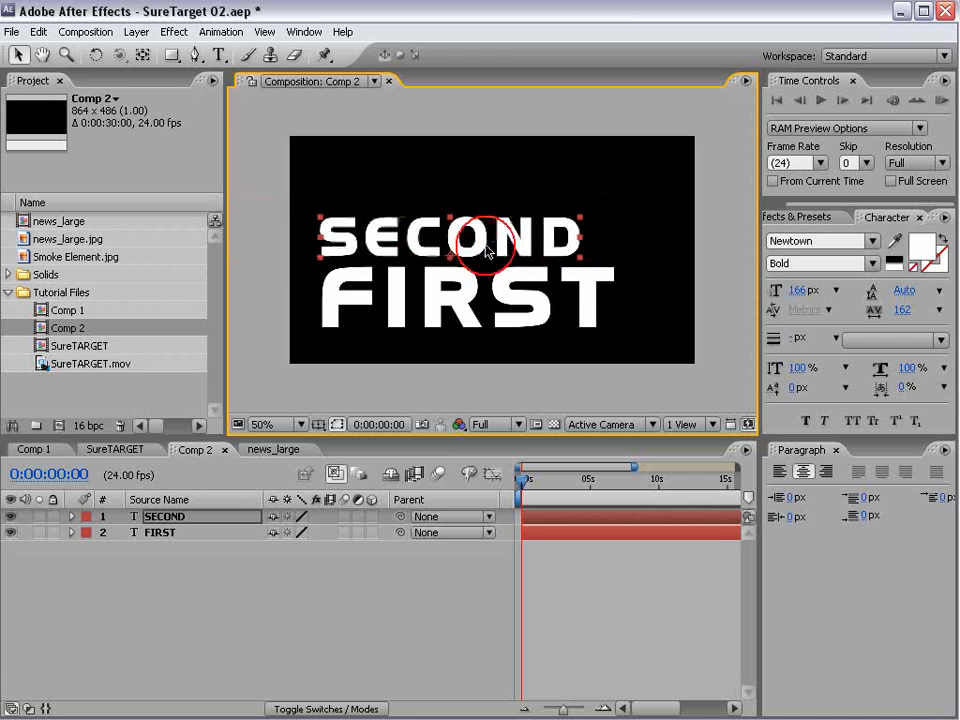
# - Add a text layer reading "FOURTH", scaled down and placed just above SECOND with left edges aligned
pyautogui.click(218, 55)
pyautogui.click(336, 161)
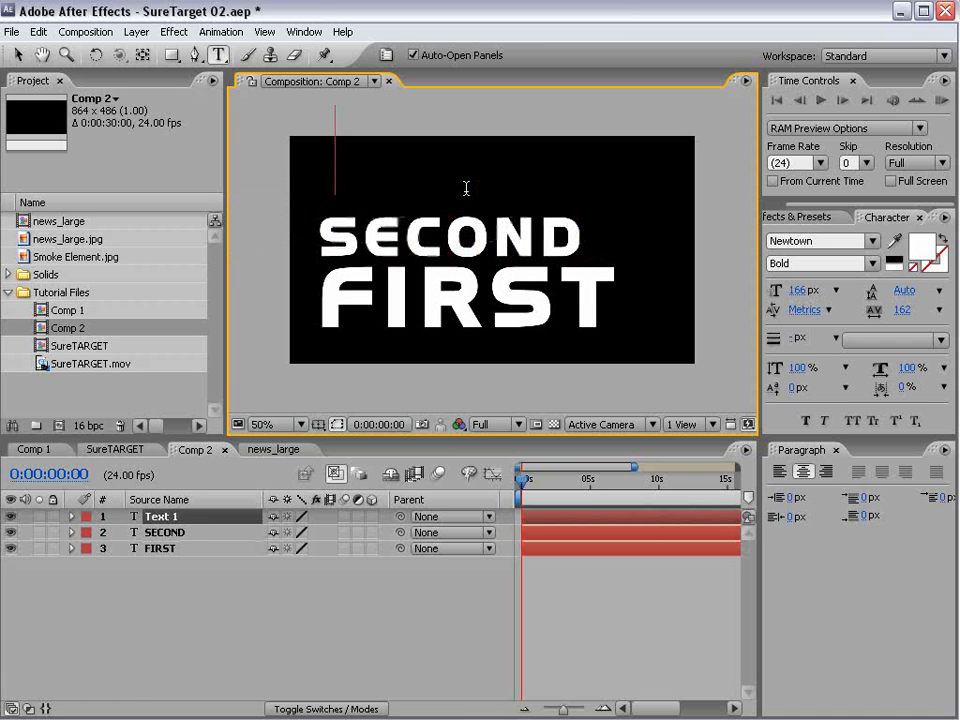
pyautogui.write('FOURTH')
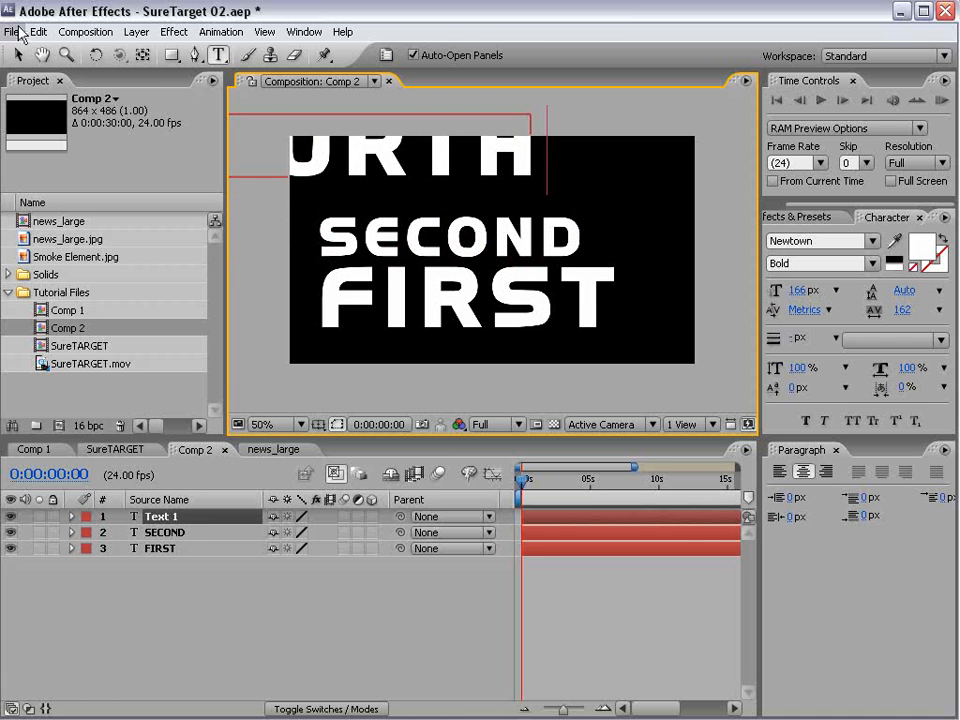
pyautogui.click(17, 55)
pyautogui.moveTo(295, 143); pyautogui.dragTo(490, 180)
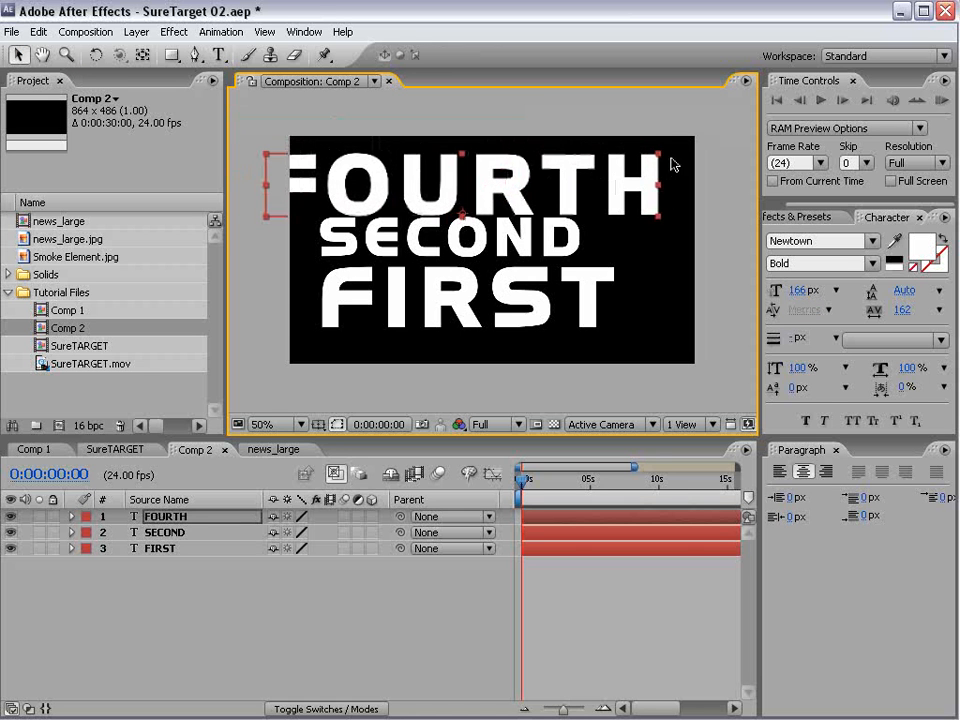
pyautogui.moveTo(658, 156); pyautogui.dragTo(538, 180)
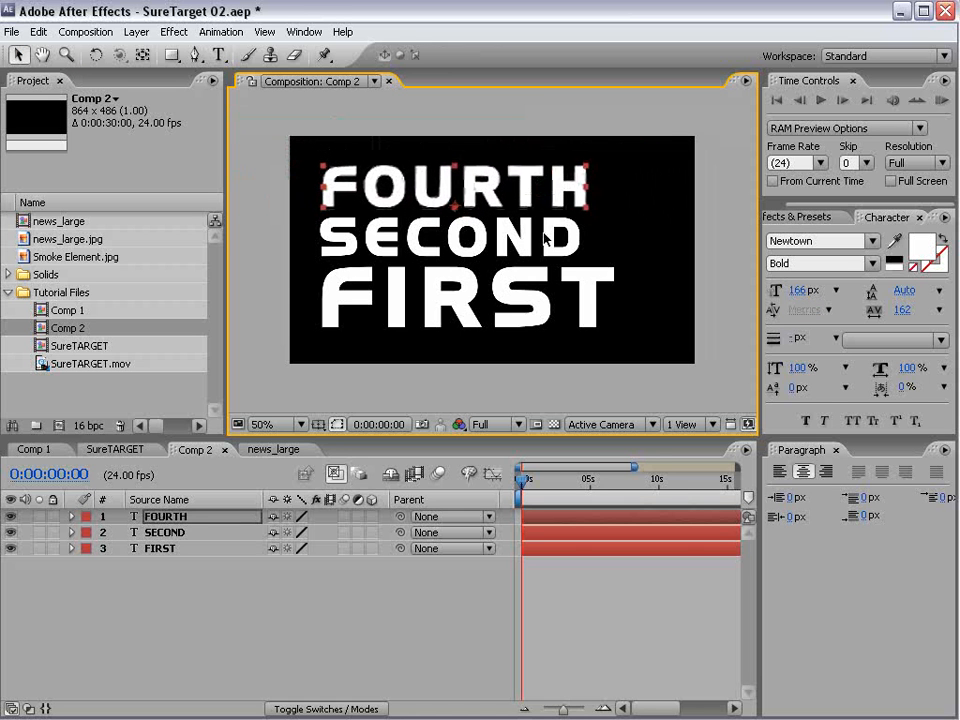
pyautogui.click(548, 578)
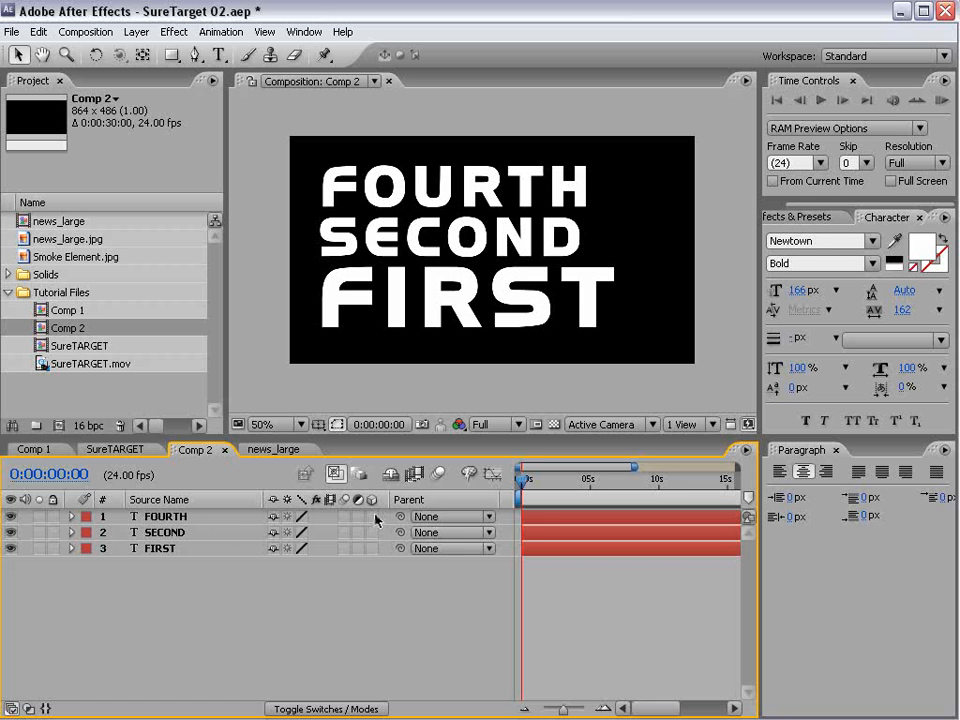
# - Make the three text layers 3D and add a camera with the 35mm preset
pyautogui.moveTo(373, 517); pyautogui.dragTo(370, 550)
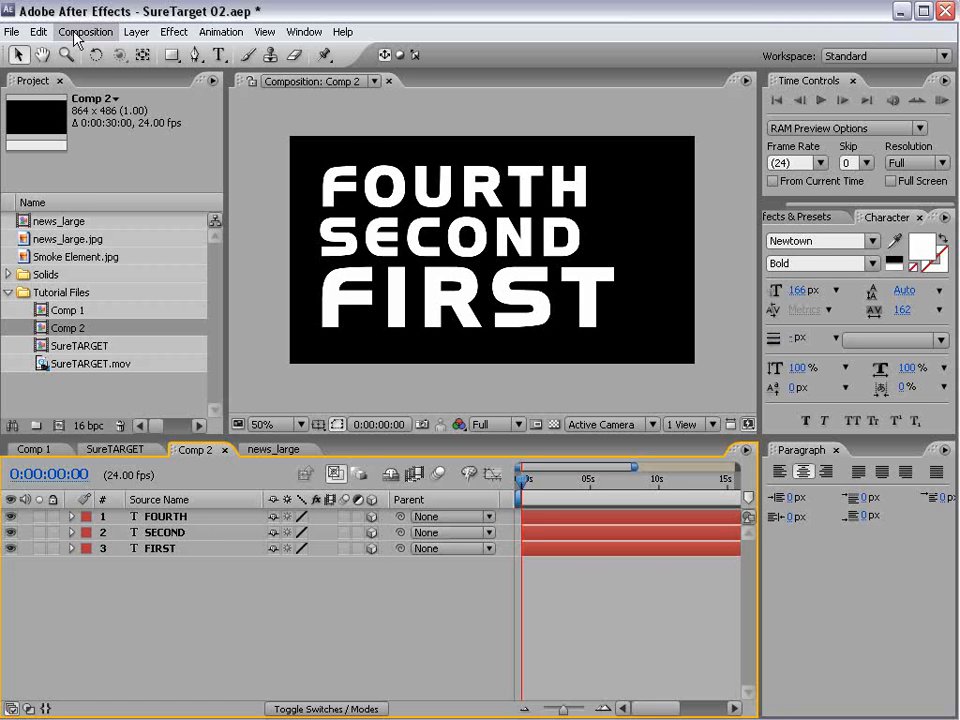
pyautogui.click(135, 31)
pyautogui.moveTo(140, 51)
pyautogui.click(443, 99)
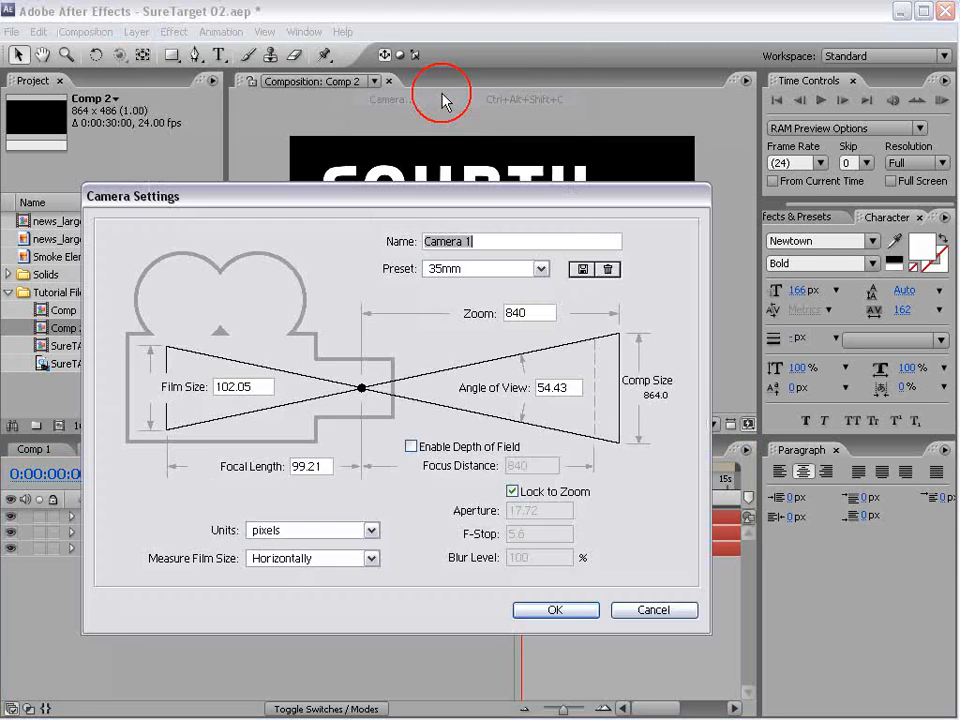
pyautogui.click(463, 268)
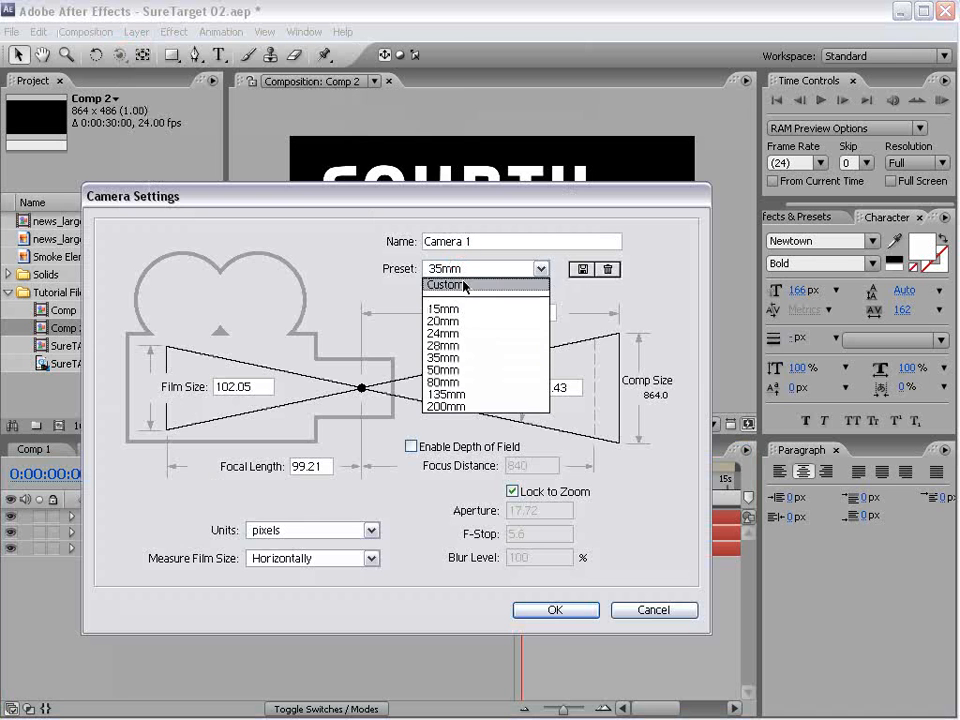
pyautogui.click(448, 357)
pyautogui.click(555, 610)
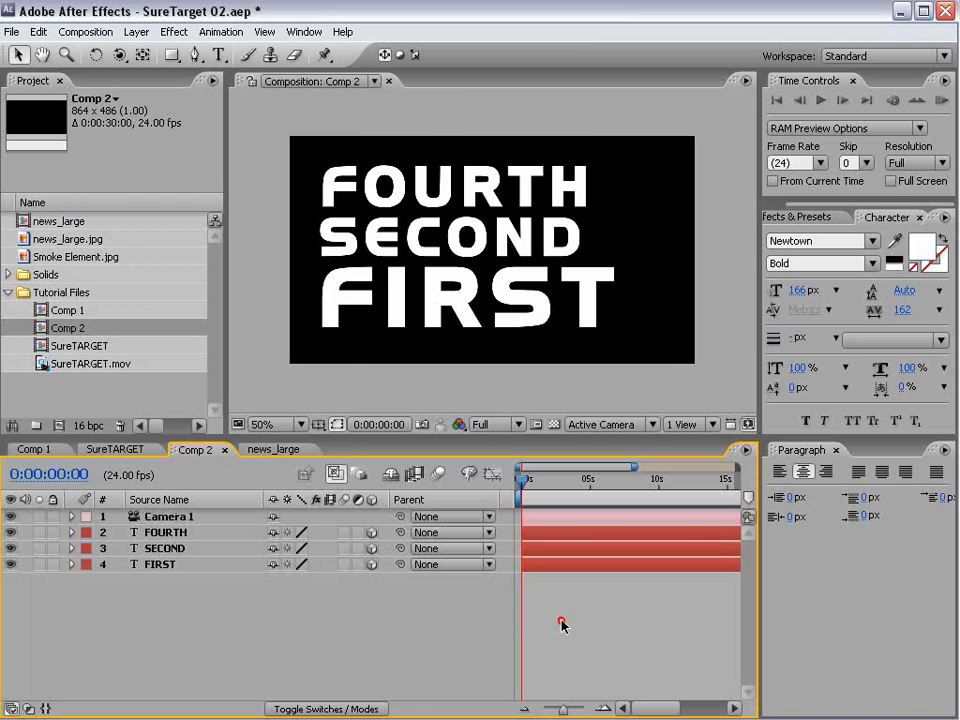
# - Add a null object named SureTarget and give it a yellow label
pyautogui.click(135, 31)
pyautogui.moveTo(140, 51)
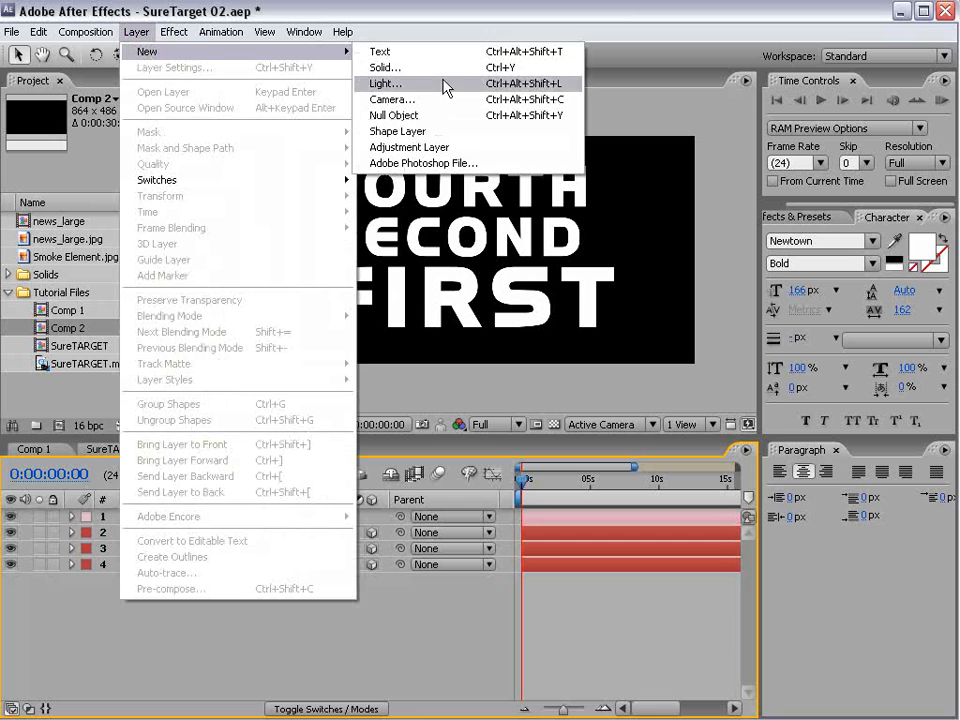
pyautogui.click(428, 116)
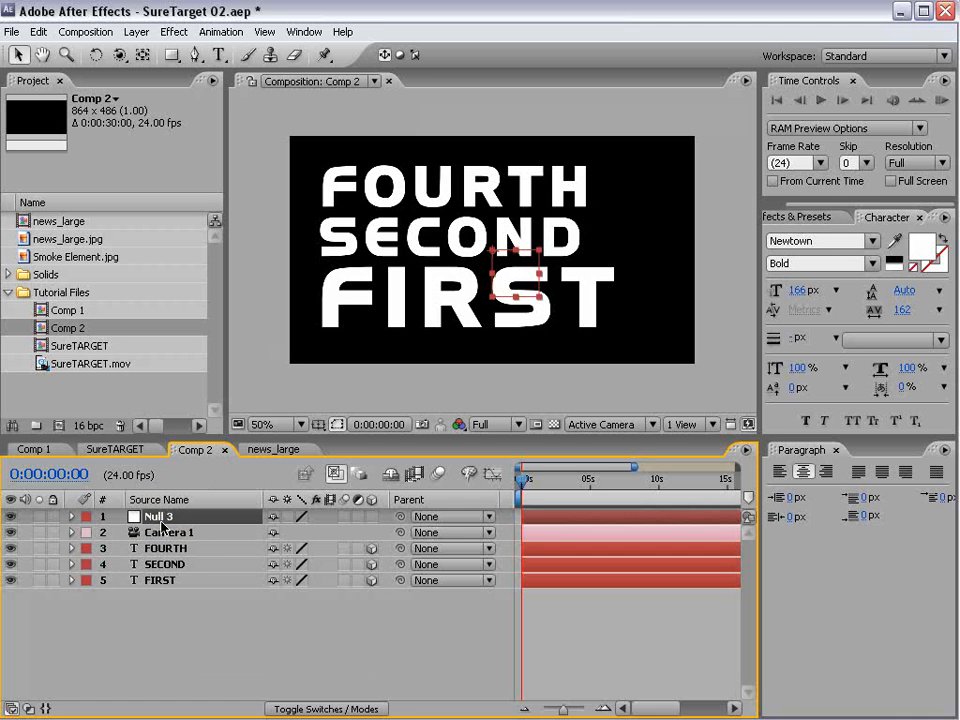
pyautogui.press('Return')
pyautogui.write('Sure')
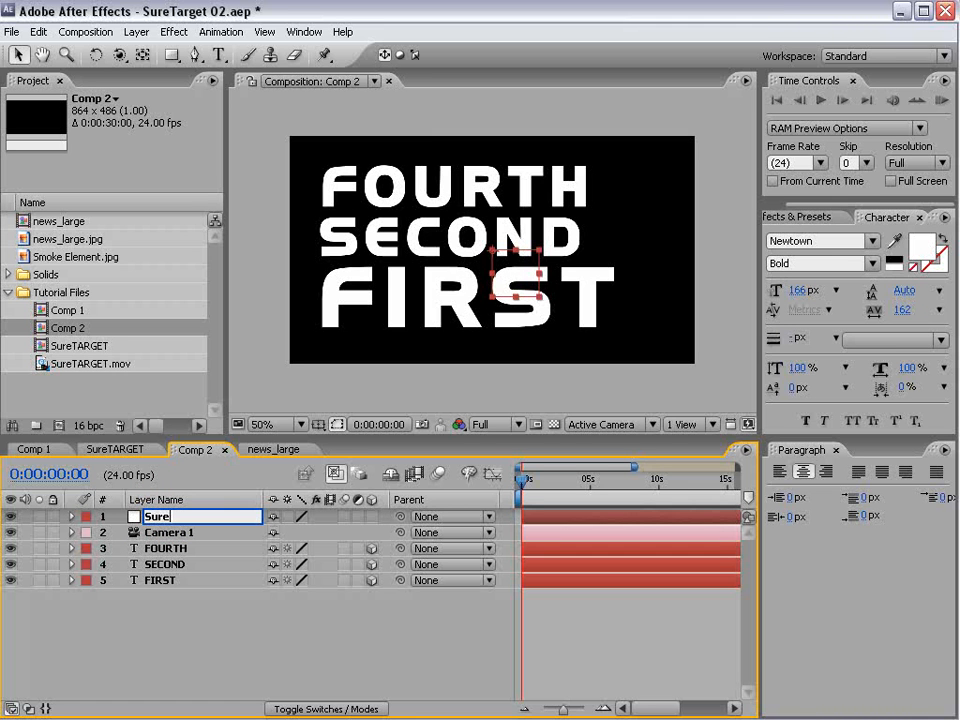
pyautogui.write('Target')
pyautogui.press('Return')
pyautogui.click(86, 516)
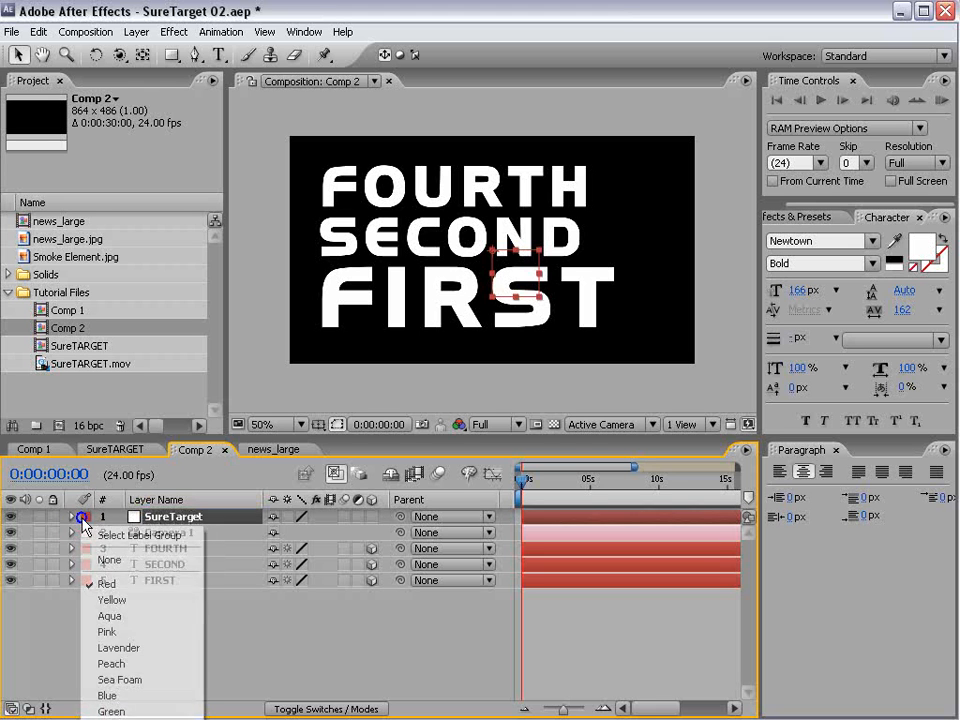
pyautogui.click(114, 603)
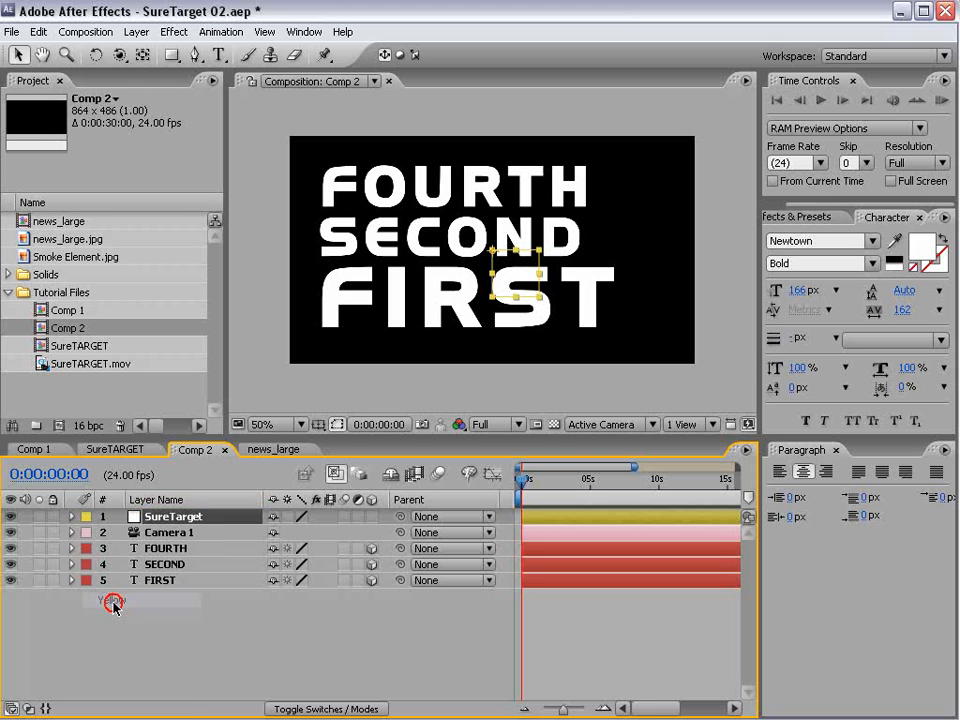
pyautogui.click(440, 647)
# - Parent Camera 1, stacked above the null, to SureTarget and make the SureTarget null a 3D layer
pyautogui.click(275, 532)
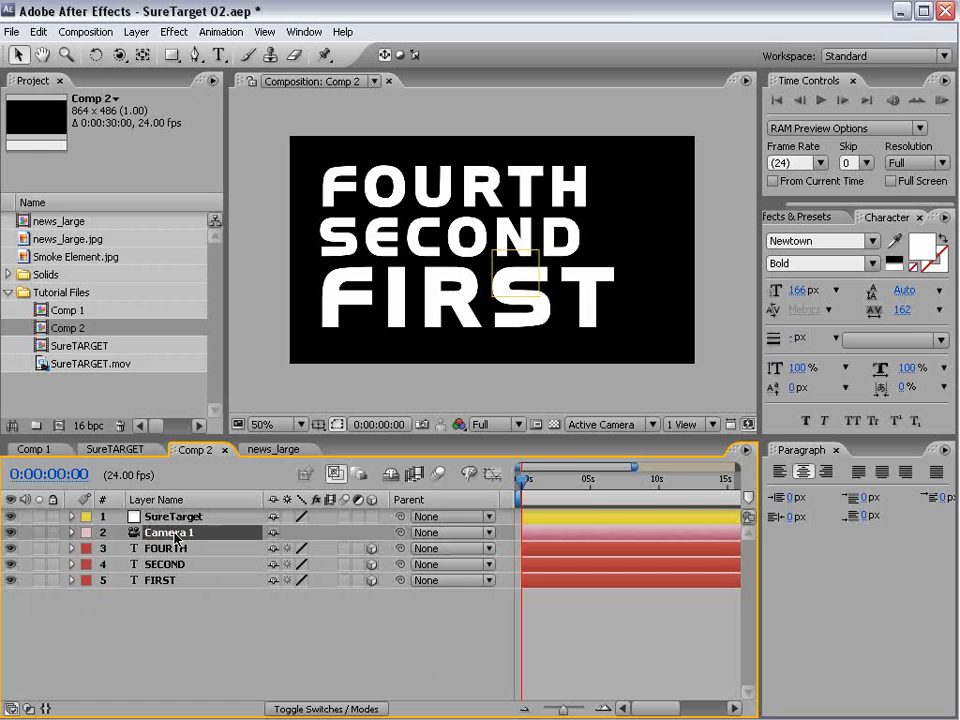
pyautogui.moveTo(400, 535); pyautogui.dragTo(168, 533)
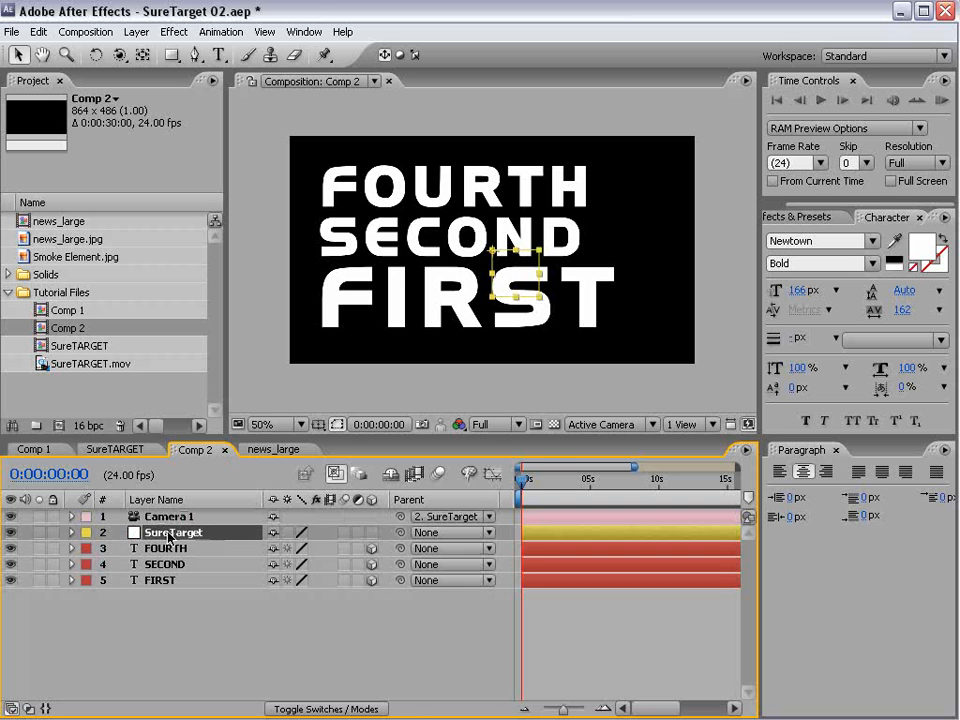
pyautogui.moveTo(494, 272)
pyautogui.mouseDown()
pyautogui.moveTo(439, 236)
pyautogui.moveTo(529, 272)
pyautogui.moveTo(500, 288)
pyautogui.mouseUp()
pyautogui.hotkey('ctrl', 'z')
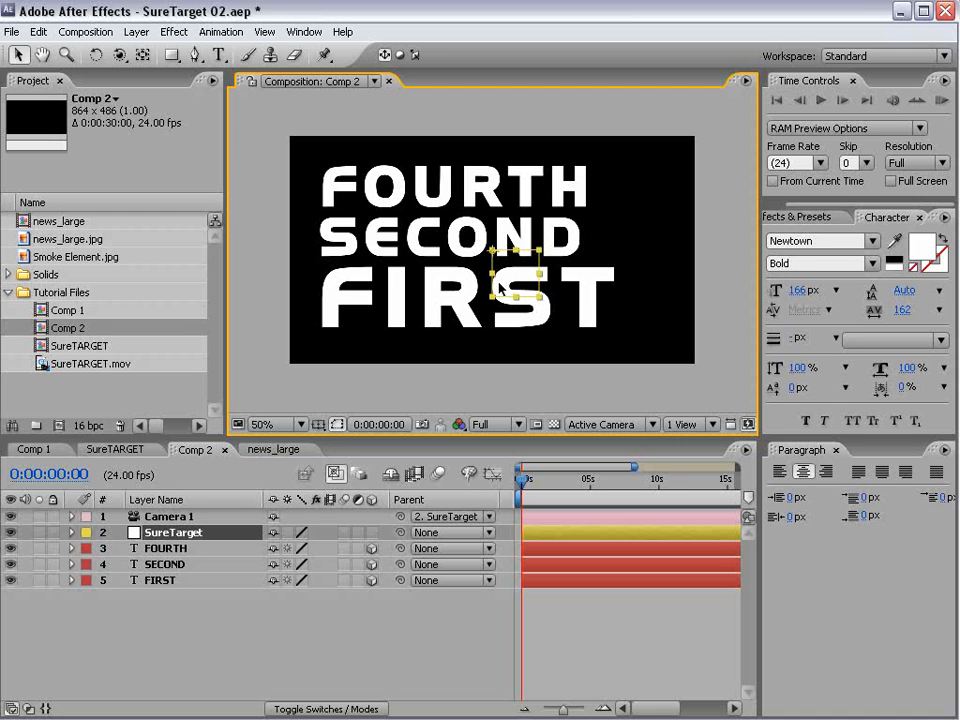
pyautogui.click(371, 532)
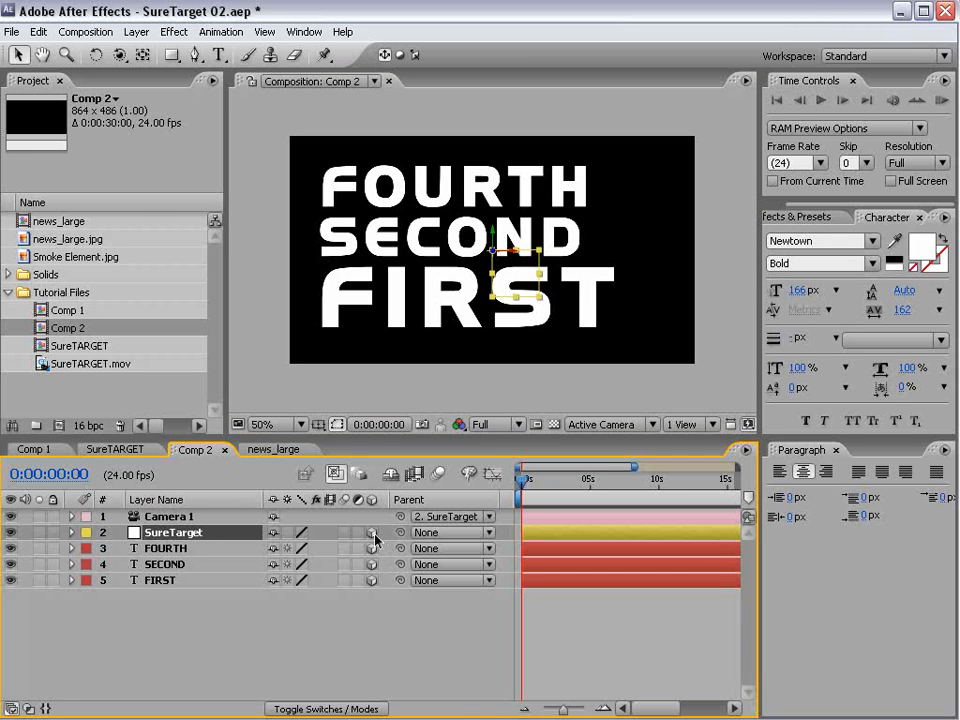
pyautogui.click(272, 628)
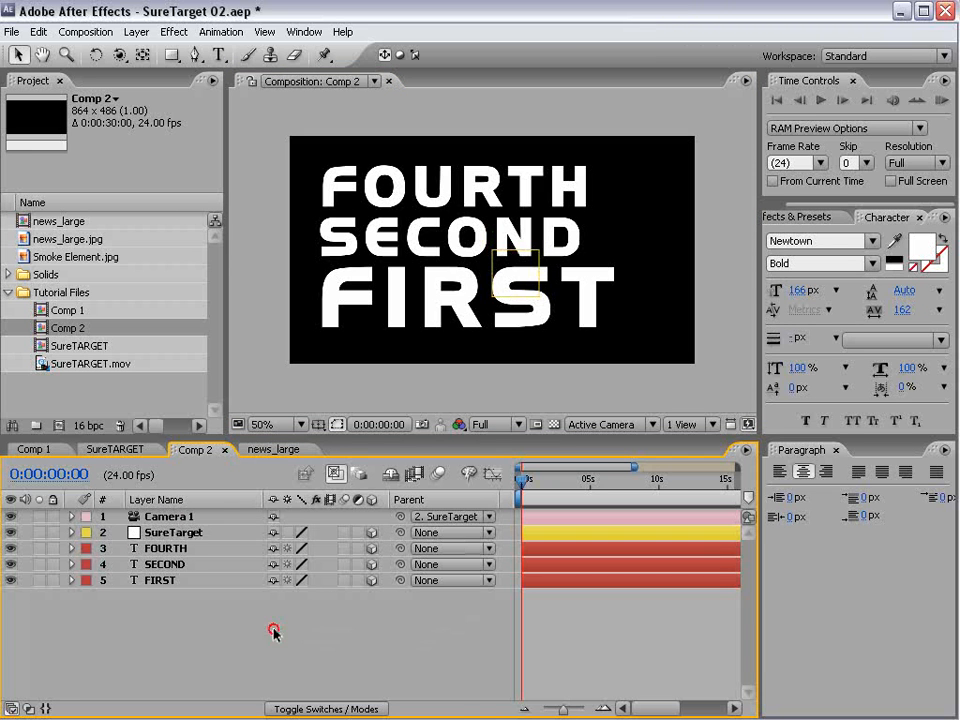
# - Pull the FIRST text layer forward in depth, close to the camera
pyautogui.click(170, 565)
pyautogui.click(161, 579)
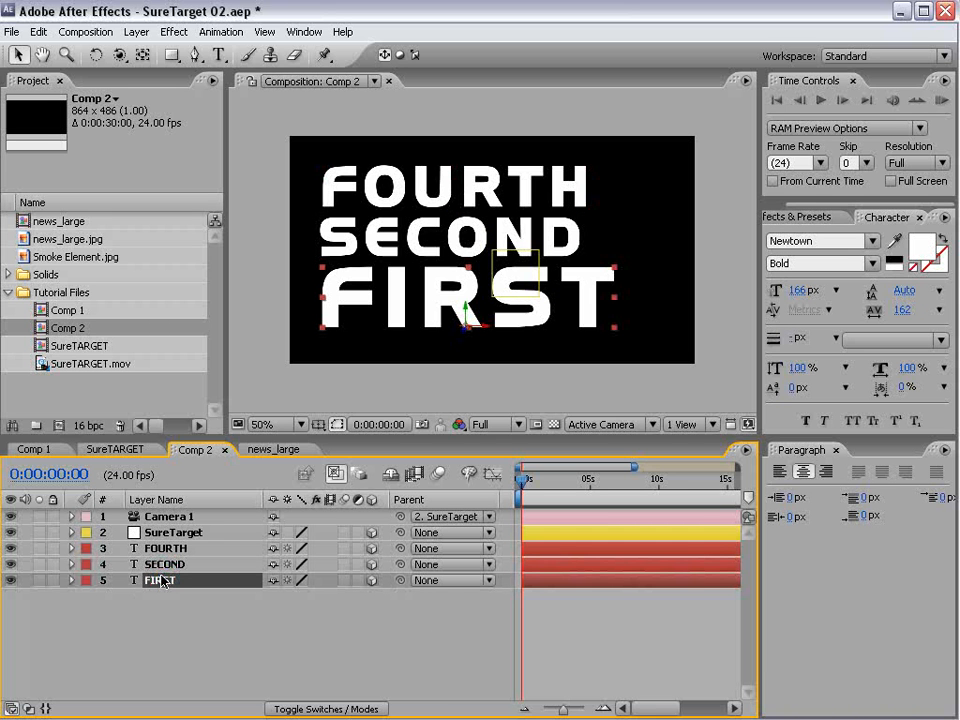
pyautogui.moveTo(465, 323); pyautogui.dragTo(497, 656)
# - Working from Custom View 1, push FOURTH far back in depth and to the right, and shift SECOND sideways well to the left
pyautogui.click(601, 425)
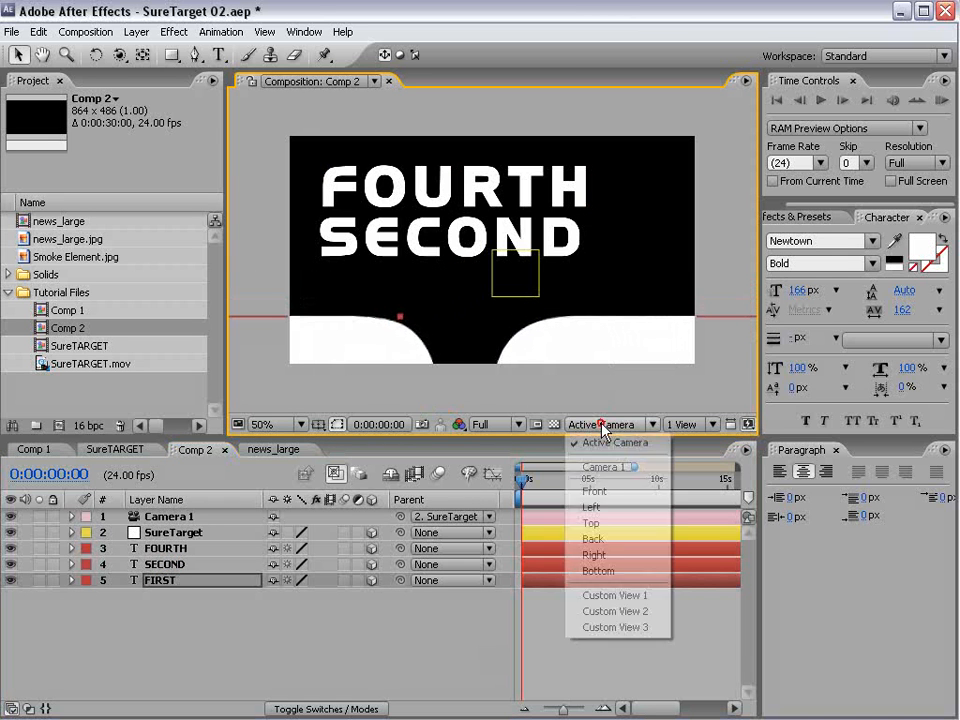
pyautogui.click(630, 597)
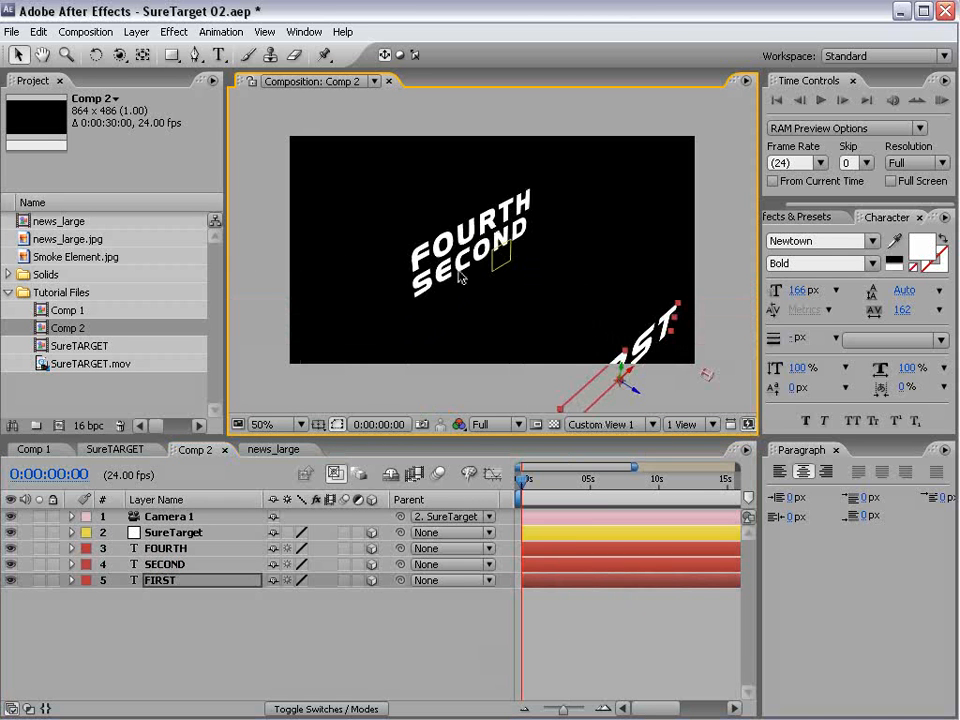
pyautogui.click(446, 241)
pyautogui.moveTo(490, 244); pyautogui.dragTo(130, 113)
pyautogui.moveTo(366, 162); pyautogui.dragTo(348, 205)
pyautogui.click(467, 268)
pyautogui.moveTo(486, 259); pyautogui.dragTo(285, 368)
# - Return to the Active Camera view, move SECOND up and to the right, and bring FOURTH fully inside the frame
pyautogui.click(607, 430)
pyautogui.click(623, 443)
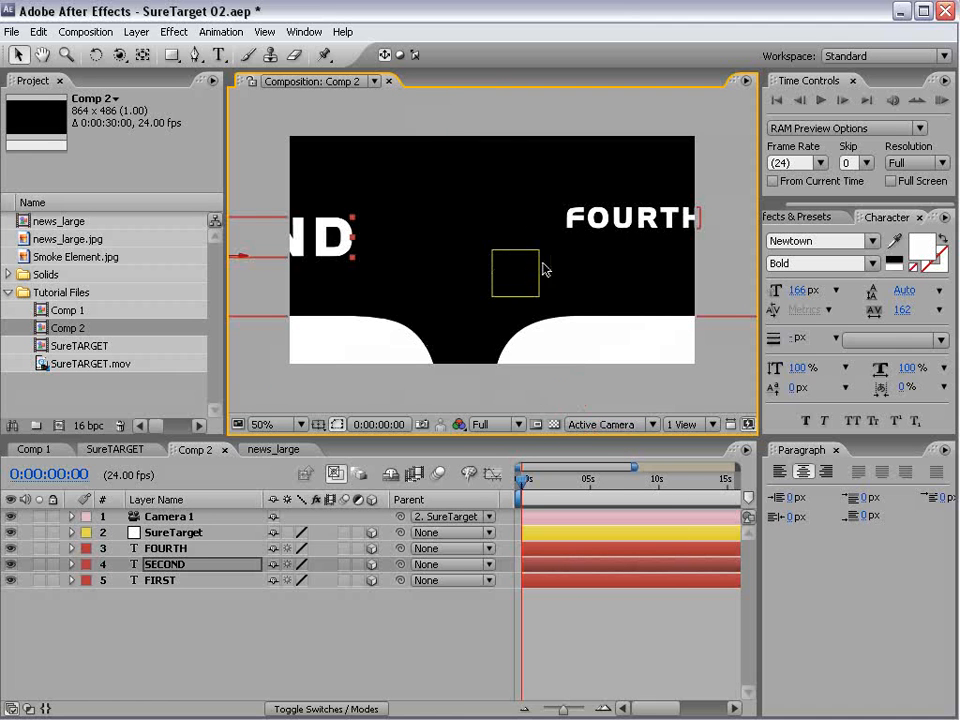
pyautogui.moveTo(292, 241); pyautogui.dragTo(404, 193)
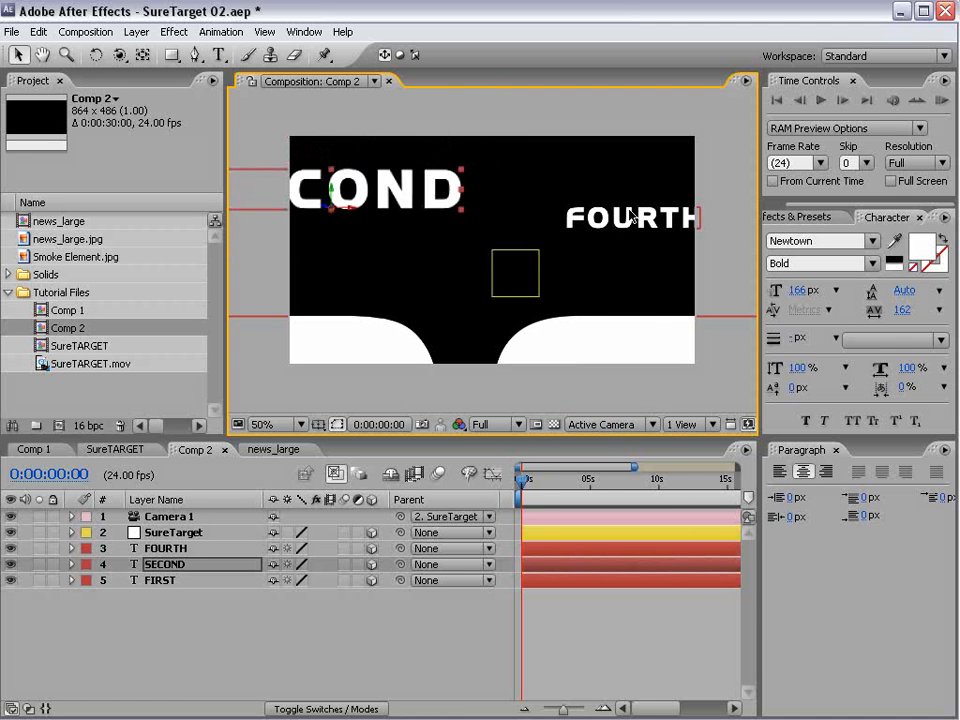
pyautogui.moveTo(632, 214); pyautogui.dragTo(620, 229)
# - Rotate the SECOND text layer so its orientation is exactly 90° on the Y axis
pyautogui.press('w')
pyautogui.click(231, 613)
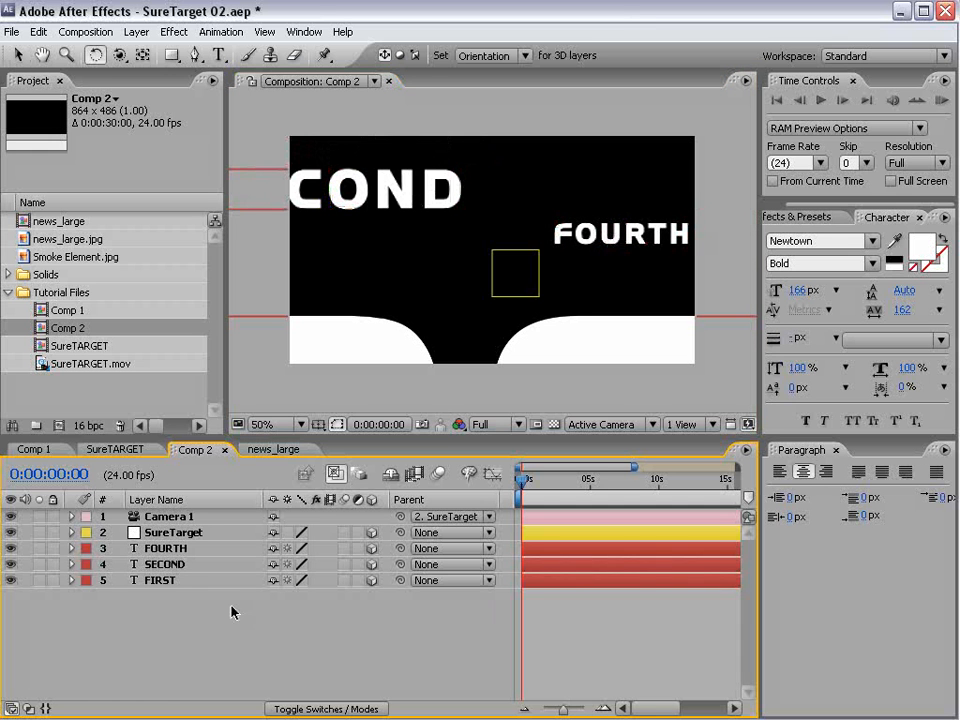
pyautogui.click(172, 566)
pyautogui.moveTo(330, 190); pyautogui.dragTo(294, 206)
pyautogui.press('r')
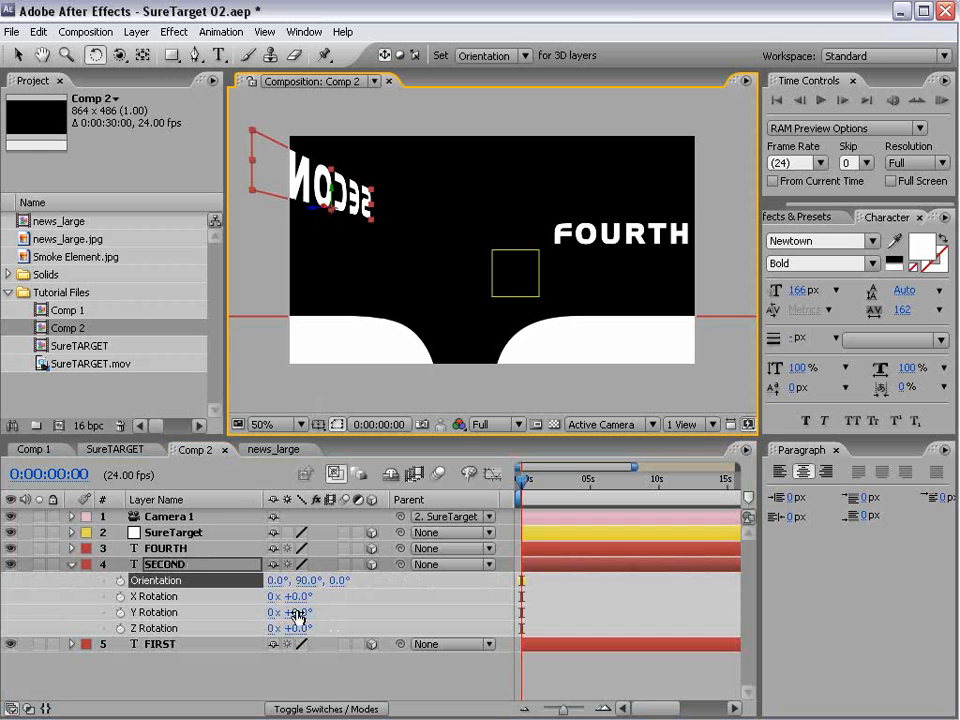
pyautogui.moveTo(312, 581); pyautogui.dragTo(318, 580)
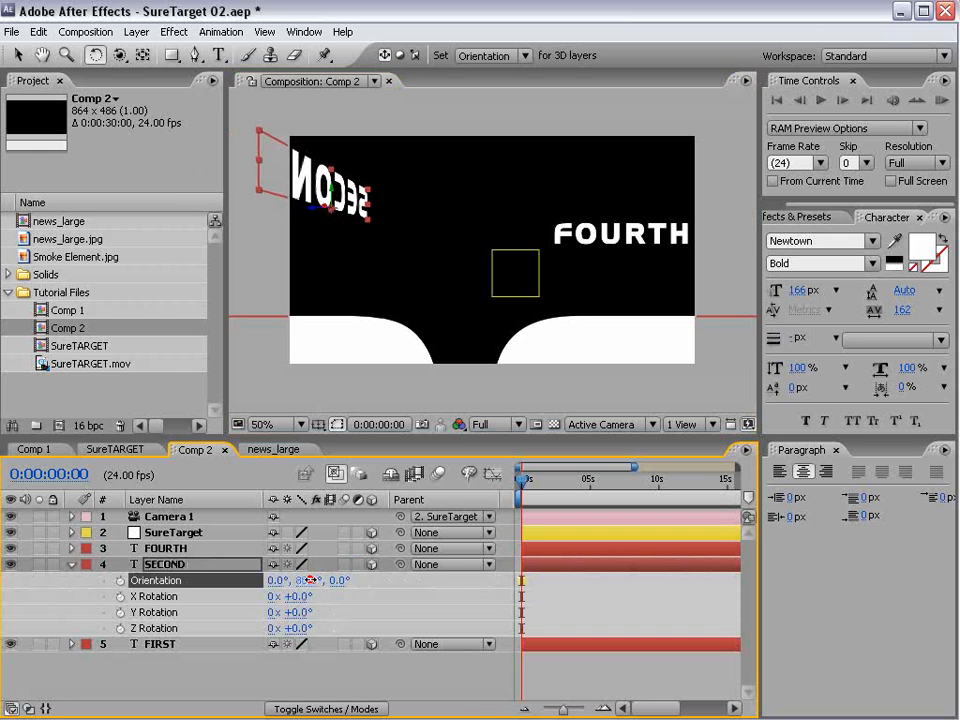
pyautogui.click(316, 580)
pyautogui.write('90')
pyautogui.press('Return')
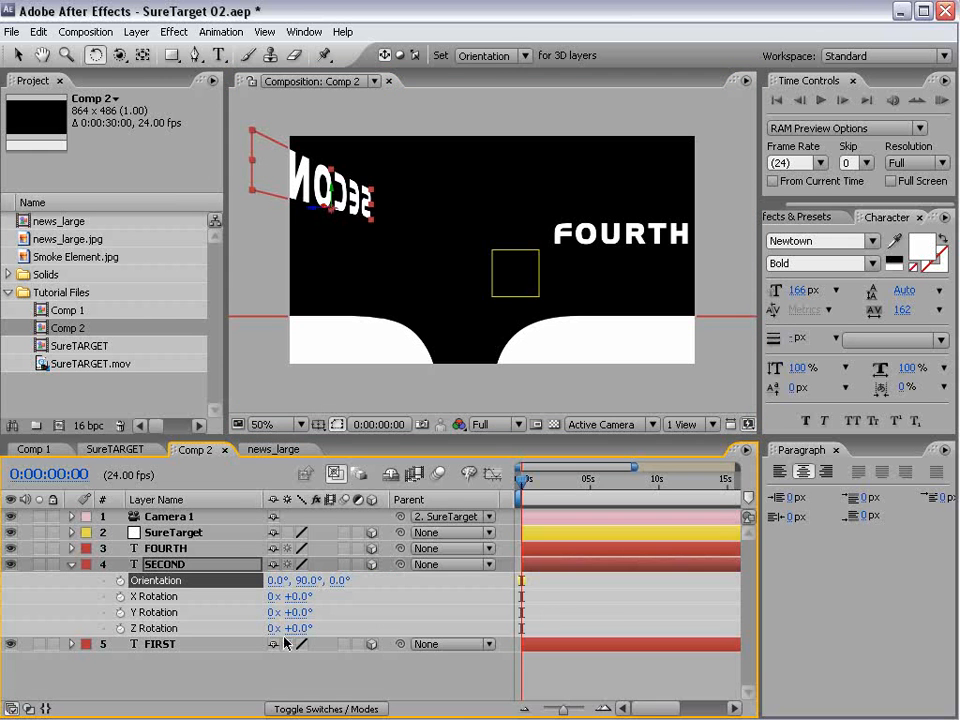
pyautogui.click(72, 565)
# - Find the SureTarget animation preset and apply it to the SureTarget null
pyautogui.click(173, 533)
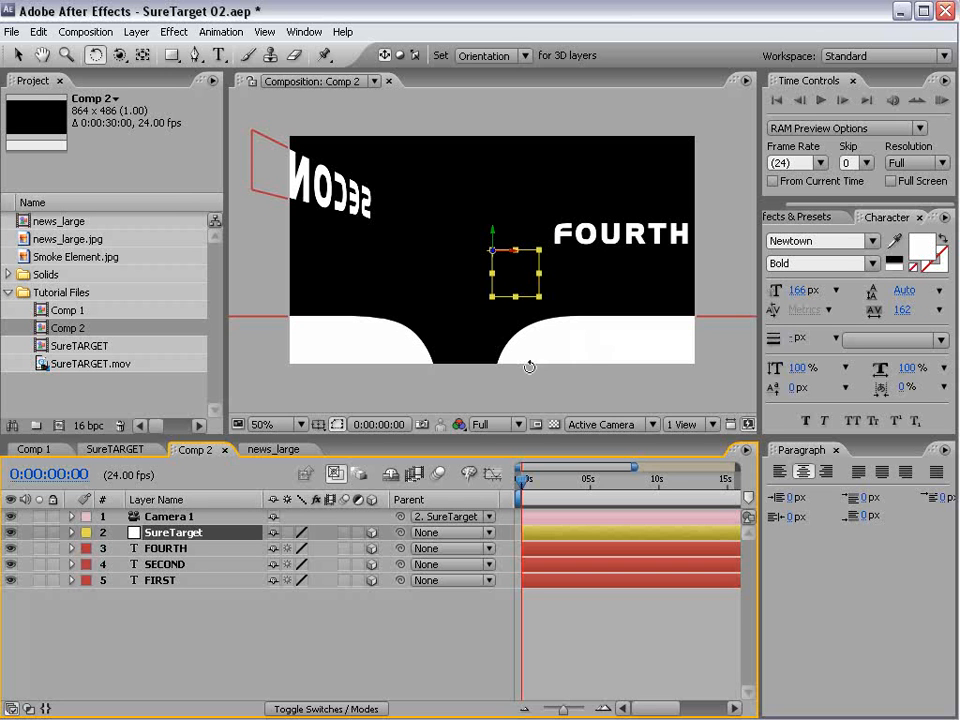
pyautogui.click(837, 450)
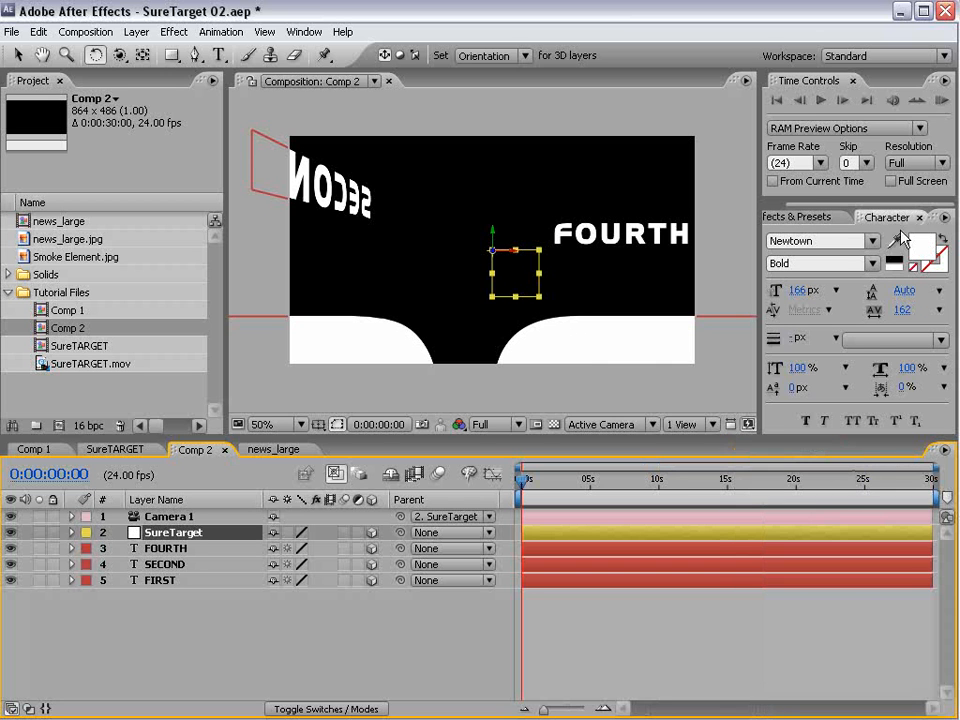
pyautogui.click(922, 217)
pyautogui.click(832, 229)
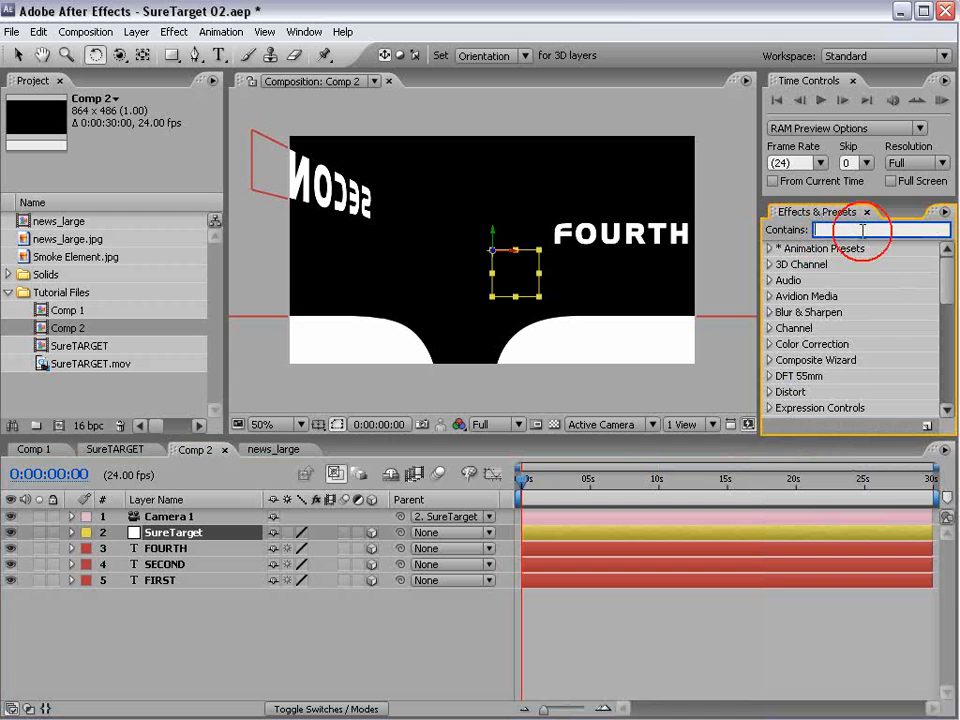
pyautogui.write('suretar')
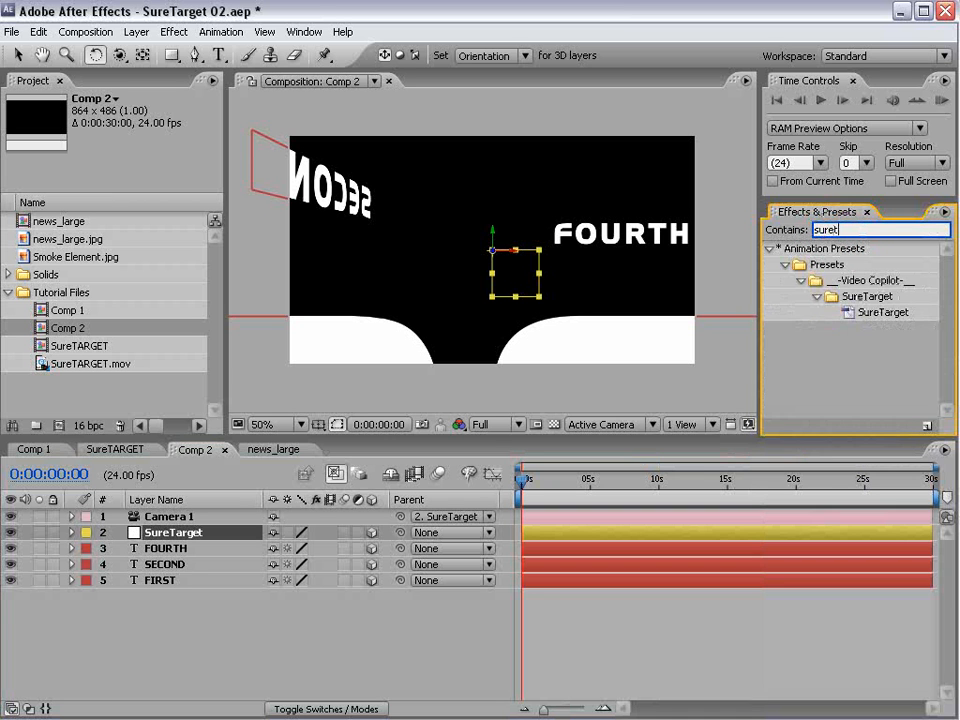
pyautogui.click(866, 313)
pyautogui.moveTo(868, 316); pyautogui.dragTo(153, 537)
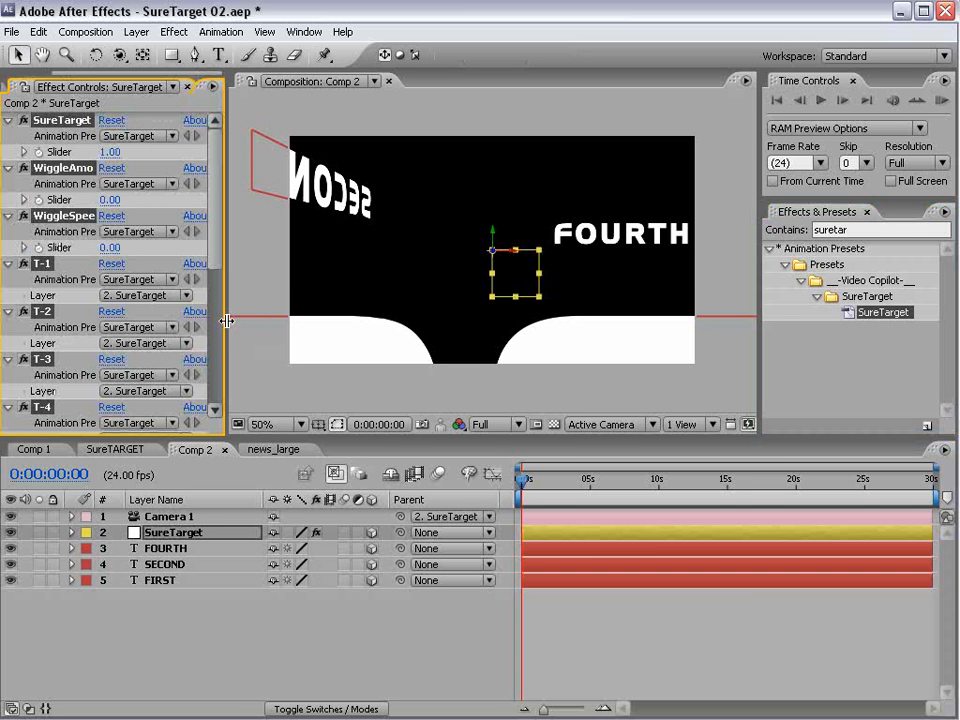
# - Widen the effect controls area, collapse all the preset's effects, and expand only the SureTarget slider
pyautogui.moveTo(228, 321); pyautogui.dragTo(316, 321)
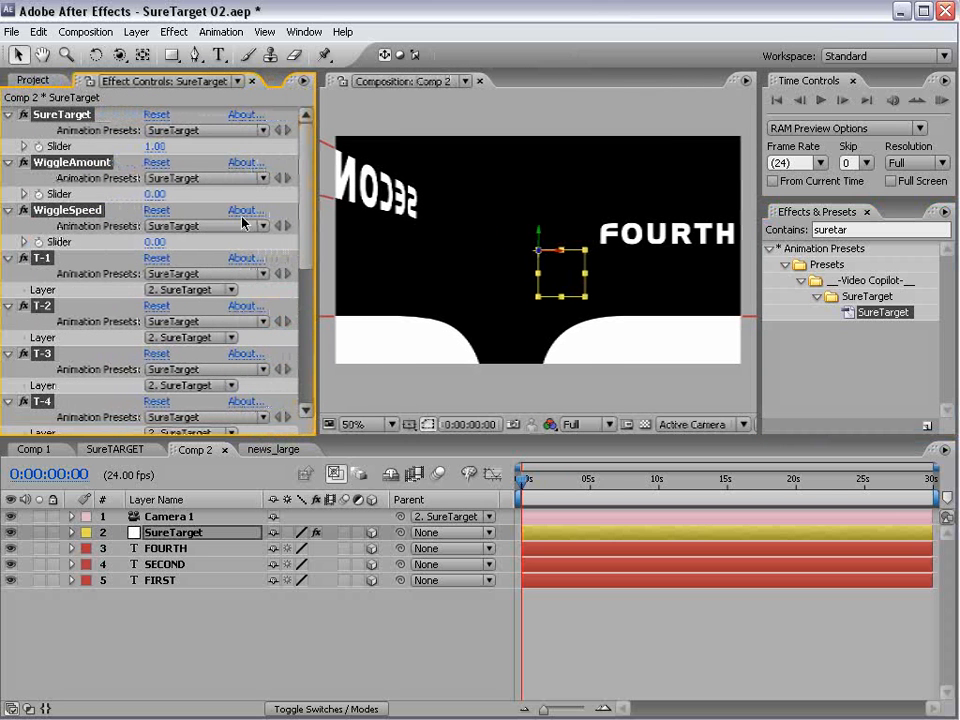
pyautogui.moveTo(303, 210)
pyautogui.mouseDown()
pyautogui.moveTo(305, 388)
pyautogui.moveTo(308, 210)
pyautogui.mouseUp()
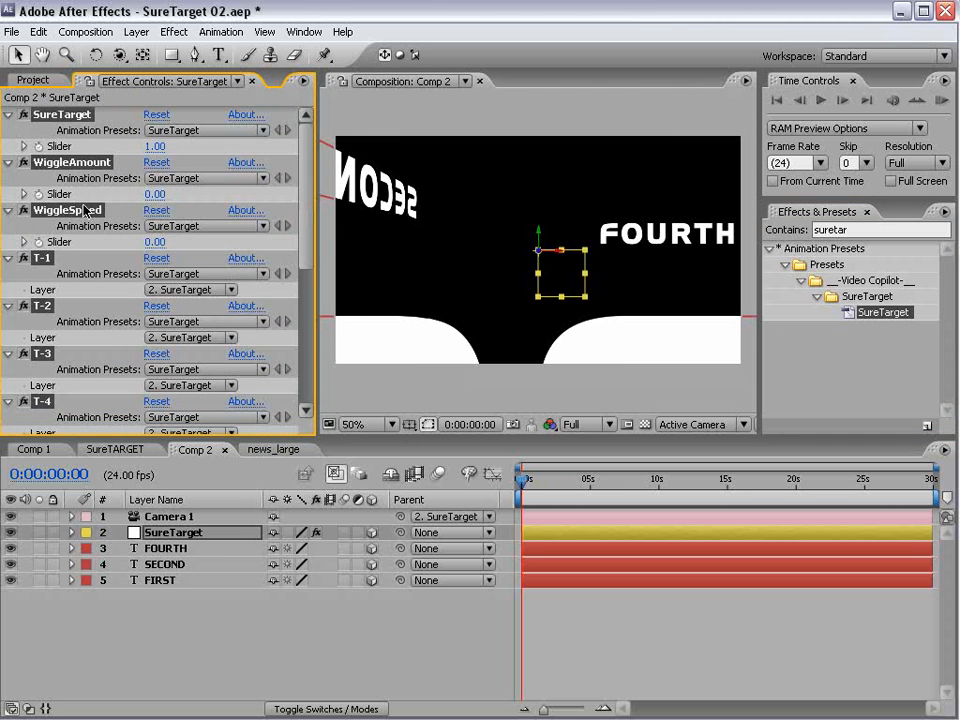
pyautogui.keyDown('ctrl'); pyautogui.click(8, 115); pyautogui.keyUp('ctrl')
pyautogui.click(84, 367)
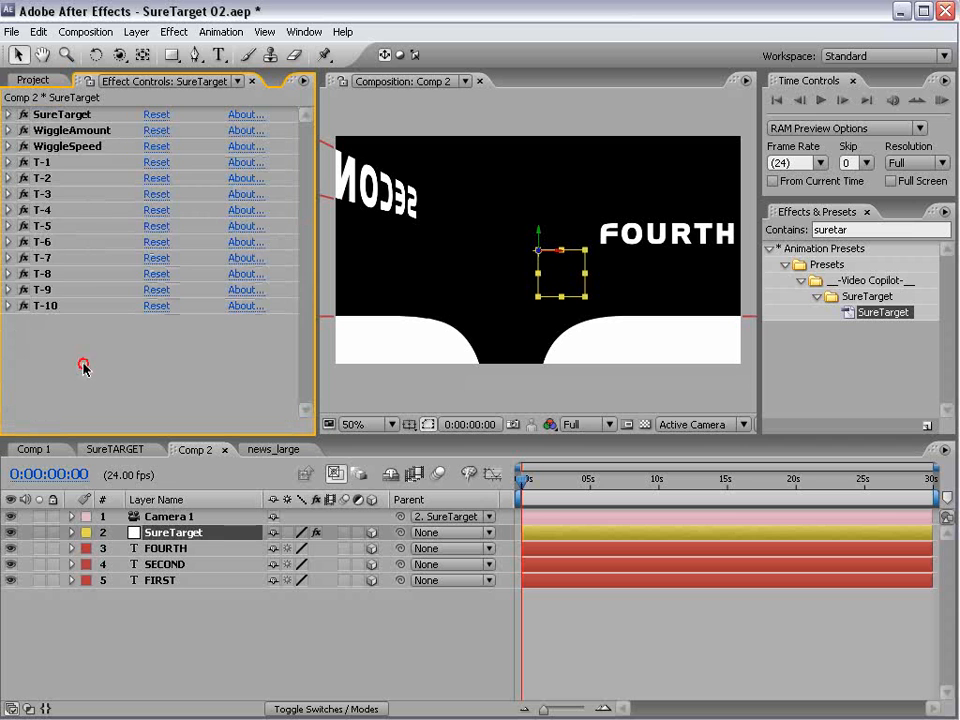
pyautogui.click(29, 117)
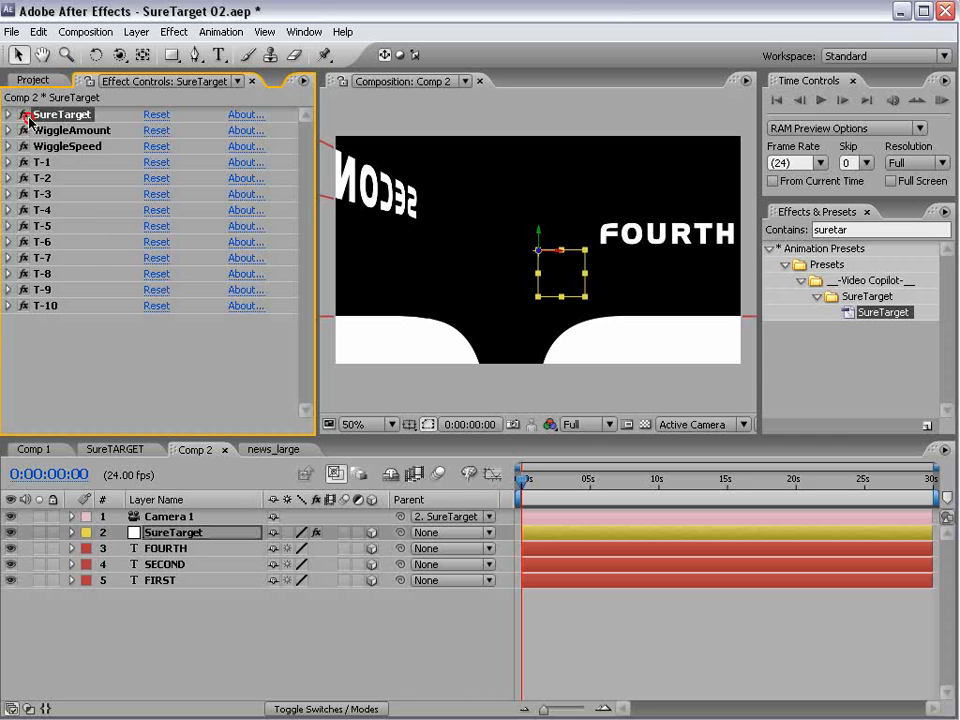
pyautogui.click(8, 115)
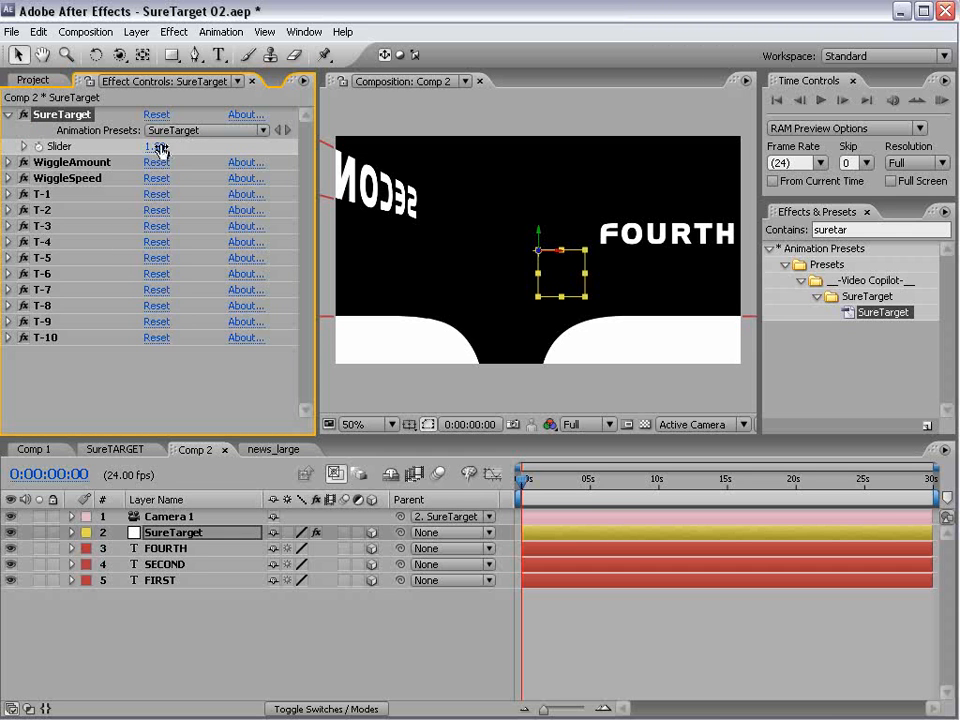
pyautogui.click(40, 194)
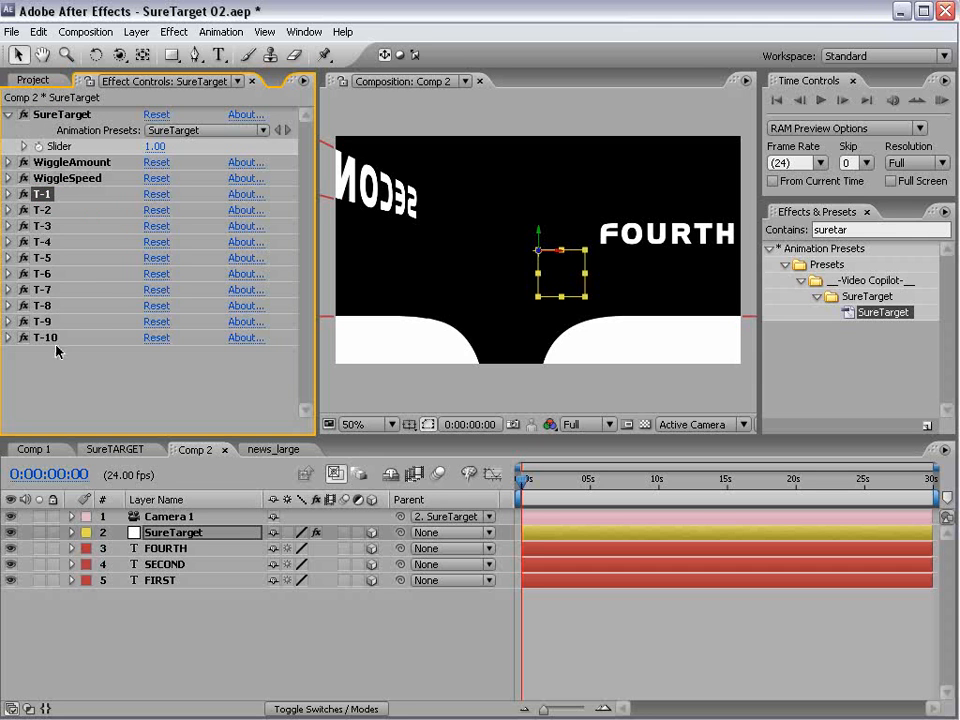
pyautogui.click(53, 165)
pyautogui.click(54, 171)
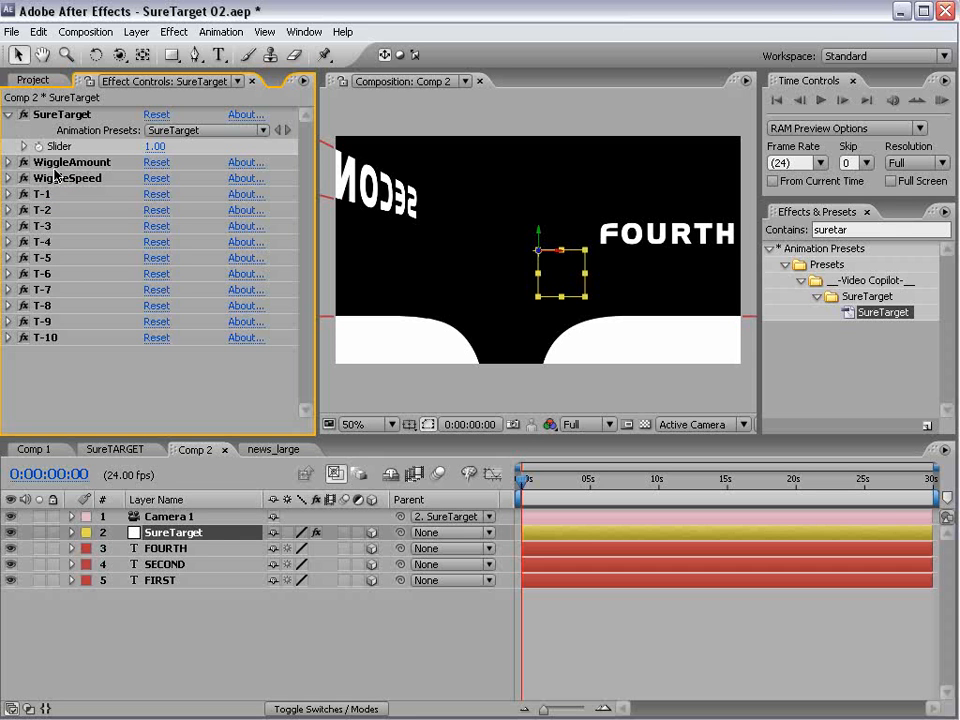
pyautogui.click(57, 180)
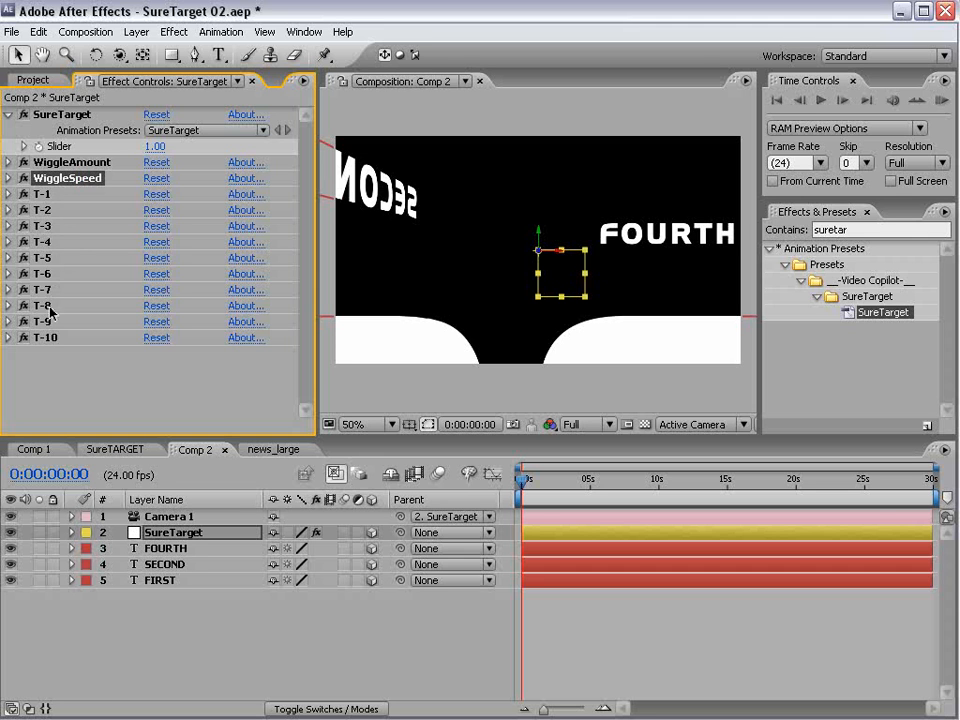
pyautogui.click(42, 194)
pyautogui.click(42, 210)
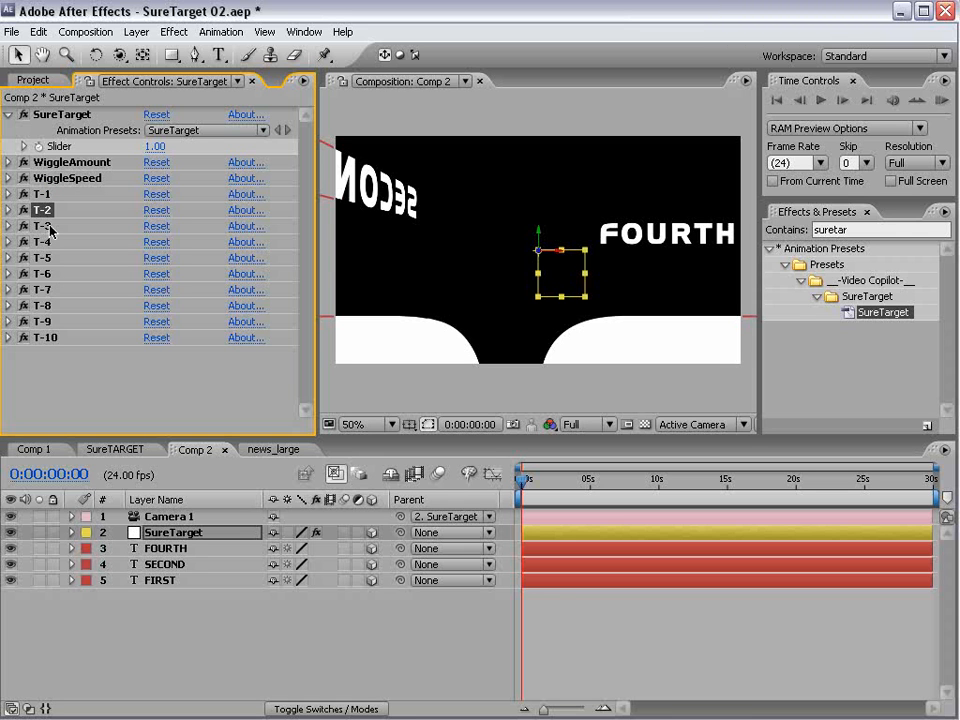
# - Assign the target layers on the SureTarget null: FIRST to T-1, SECOND to T-2 and FOURTH to T-3
pyautogui.click(8, 210)
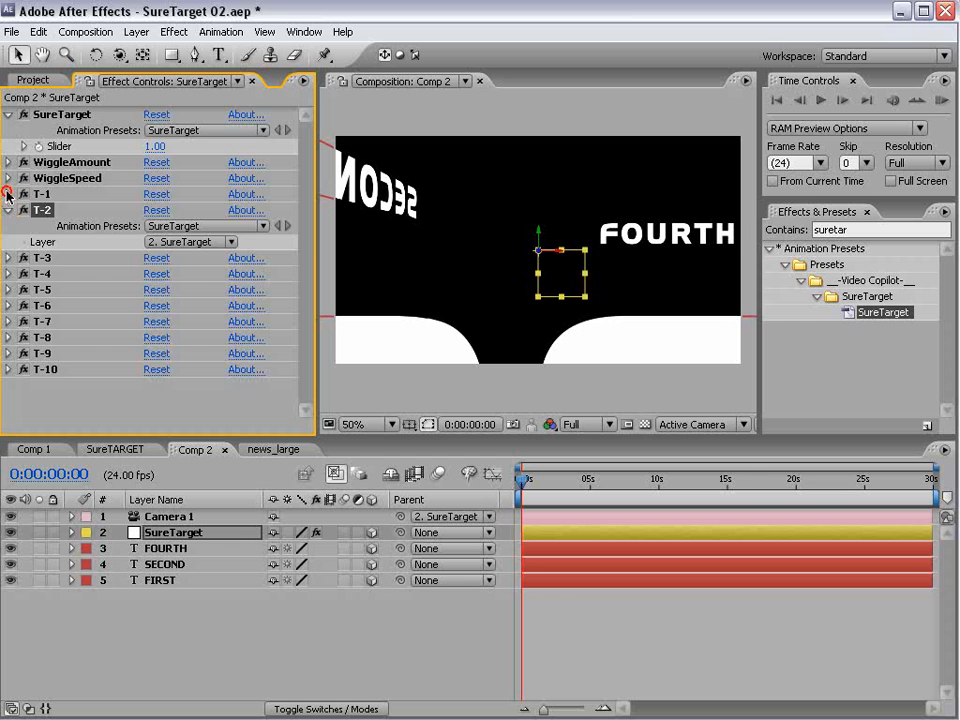
pyautogui.click(8, 194)
pyautogui.click(8, 289)
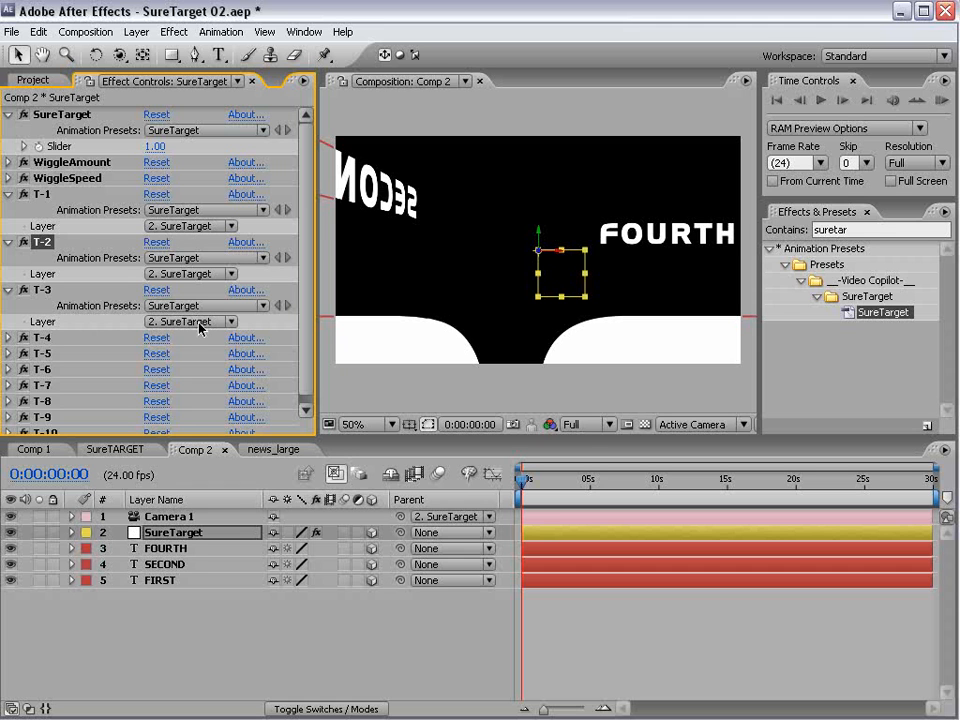
pyautogui.click(38, 194)
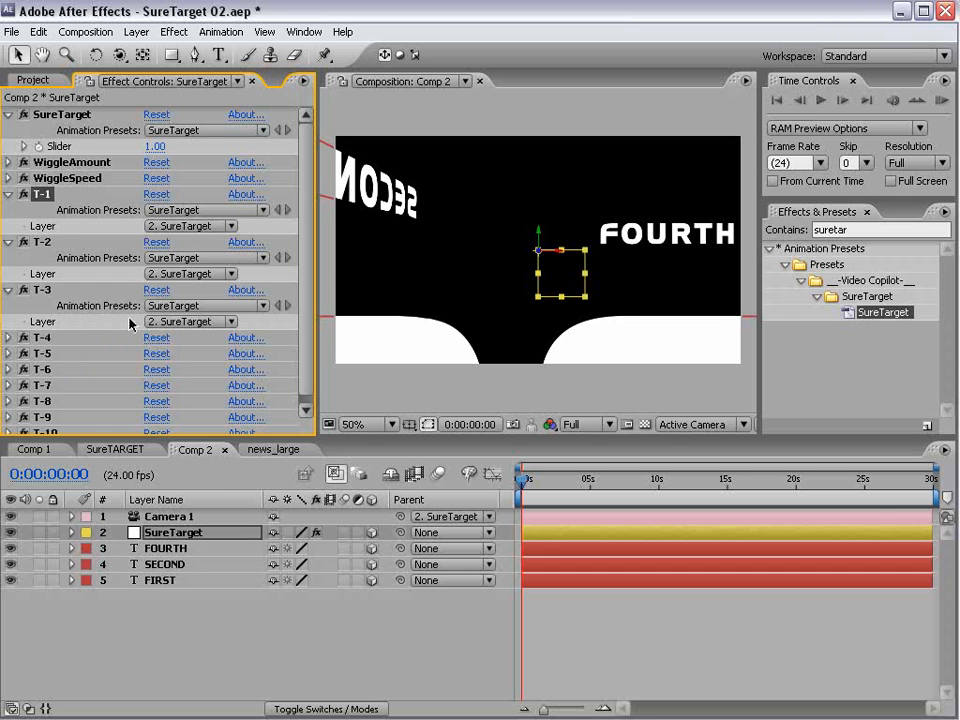
pyautogui.click(190, 226)
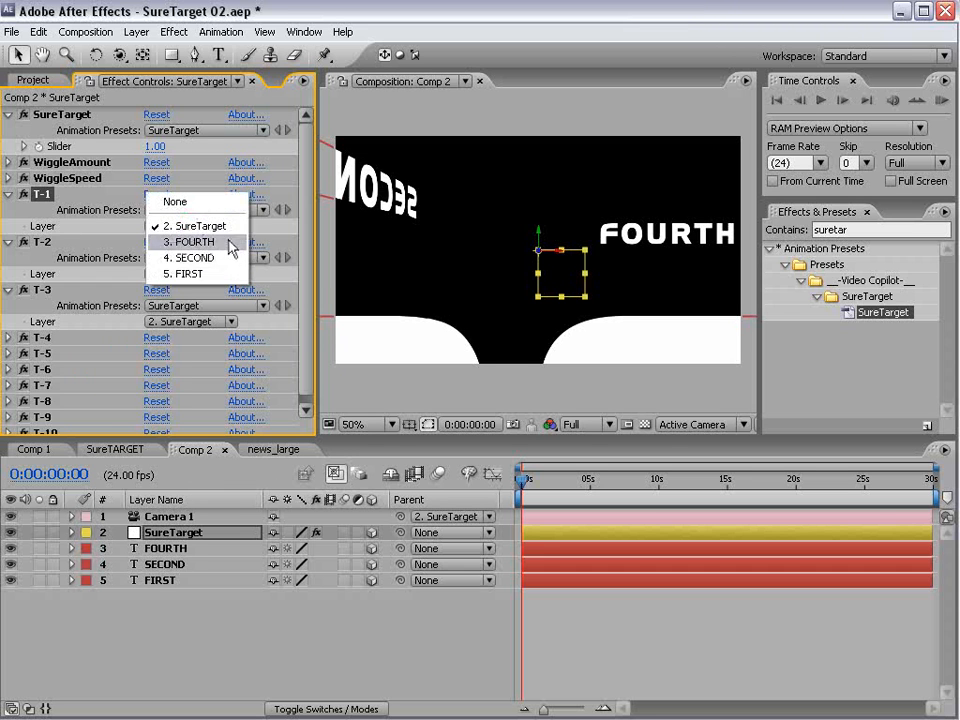
pyautogui.click(196, 279)
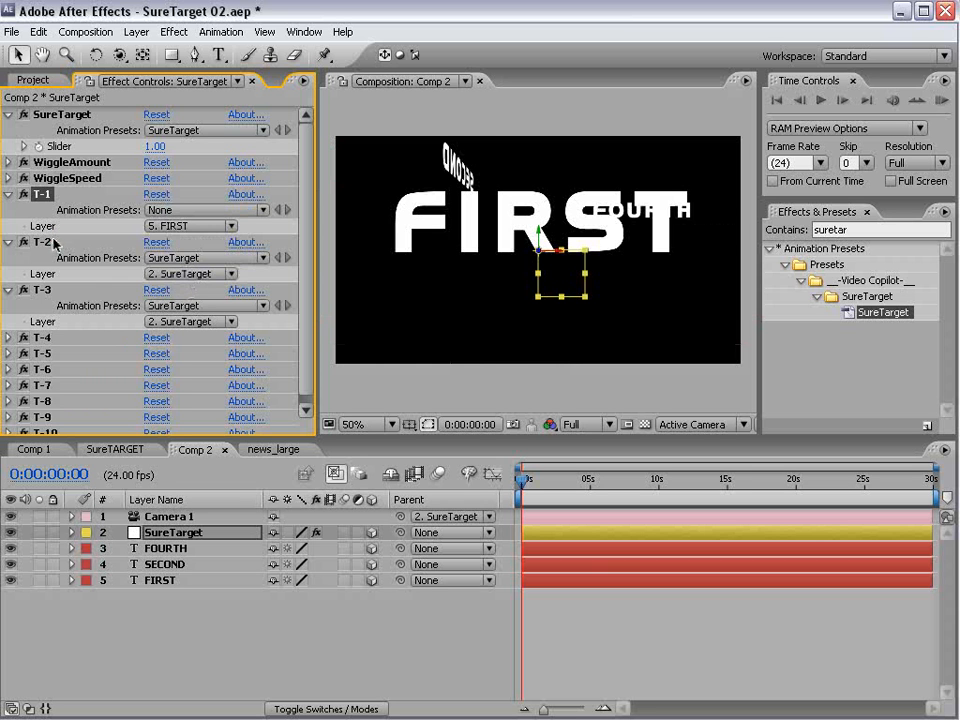
pyautogui.click(155, 274)
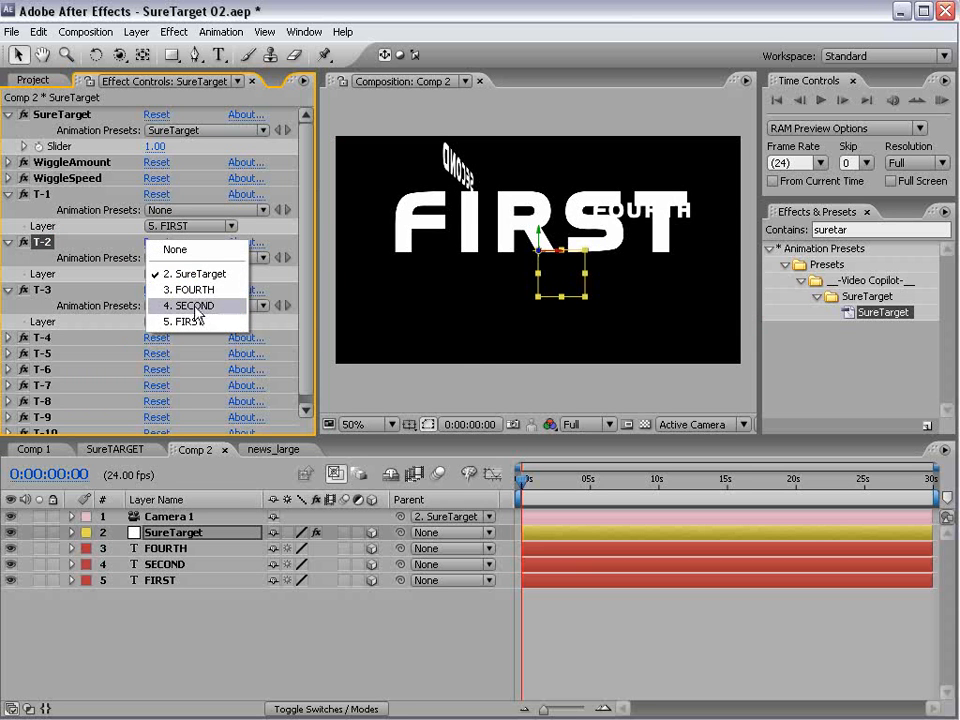
pyautogui.click(196, 305)
pyautogui.click(186, 321)
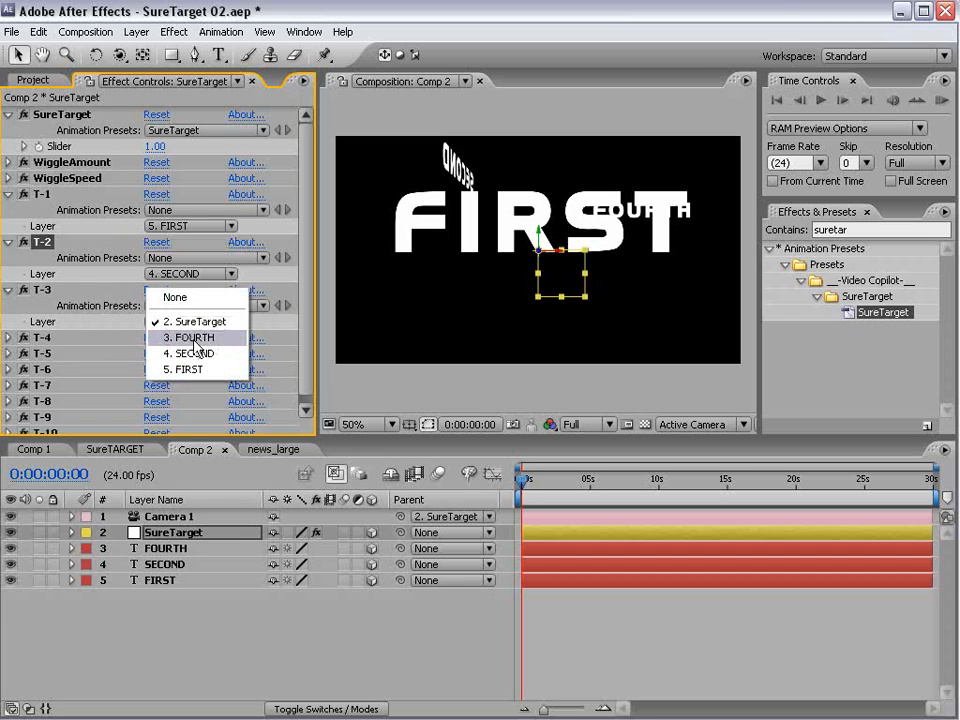
pyautogui.click(195, 341)
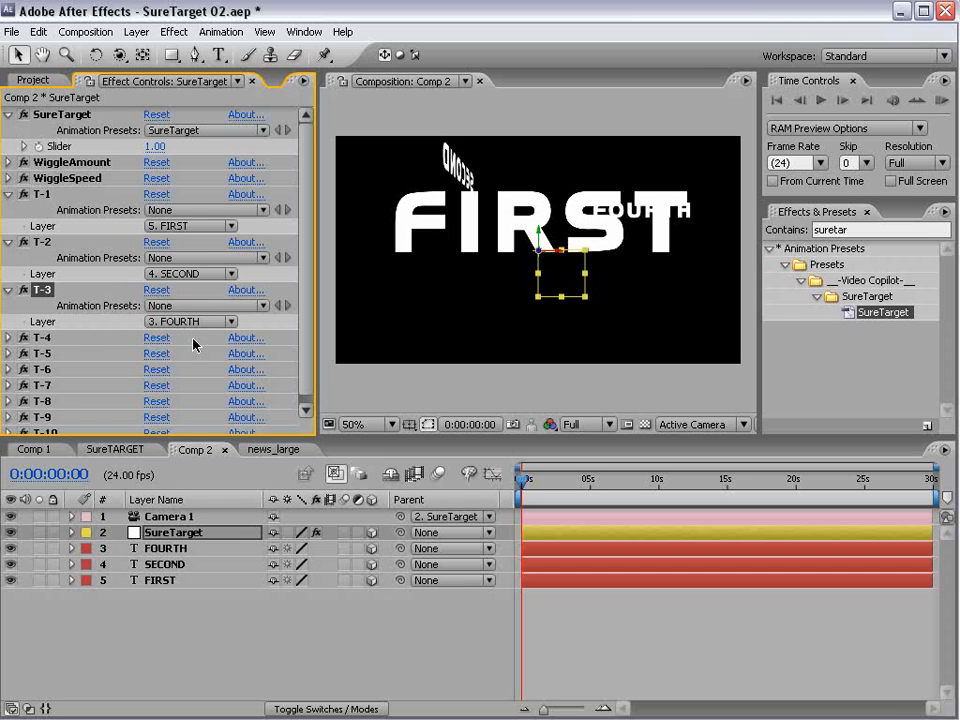
# - Set the T-4 target back to the FIRST text layer
pyautogui.click(8, 338)
pyautogui.click(189, 369)
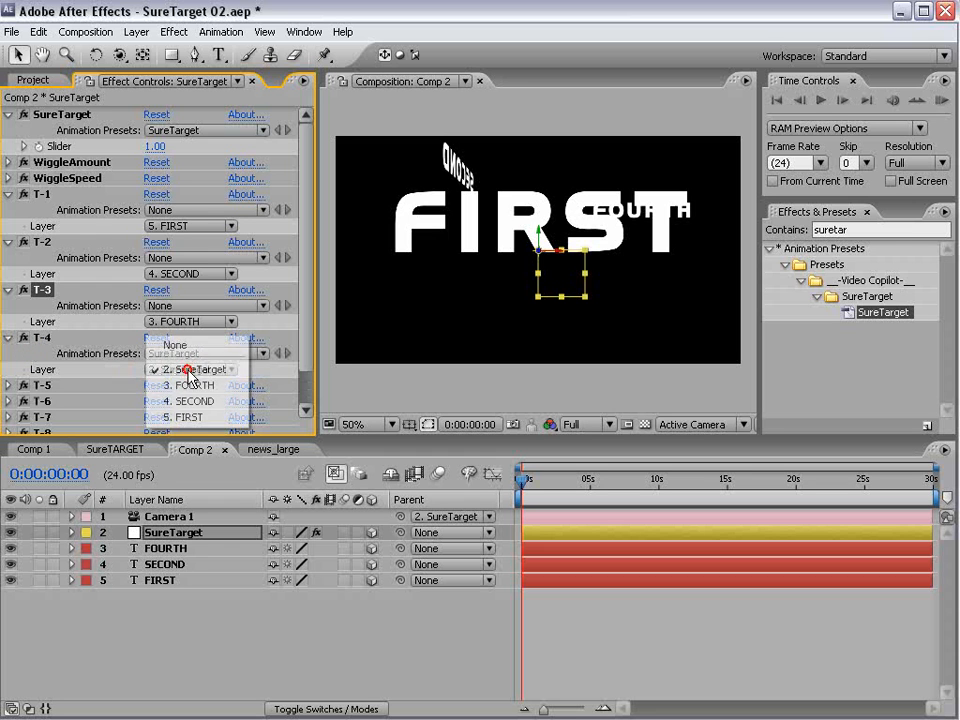
pyautogui.click(189, 417)
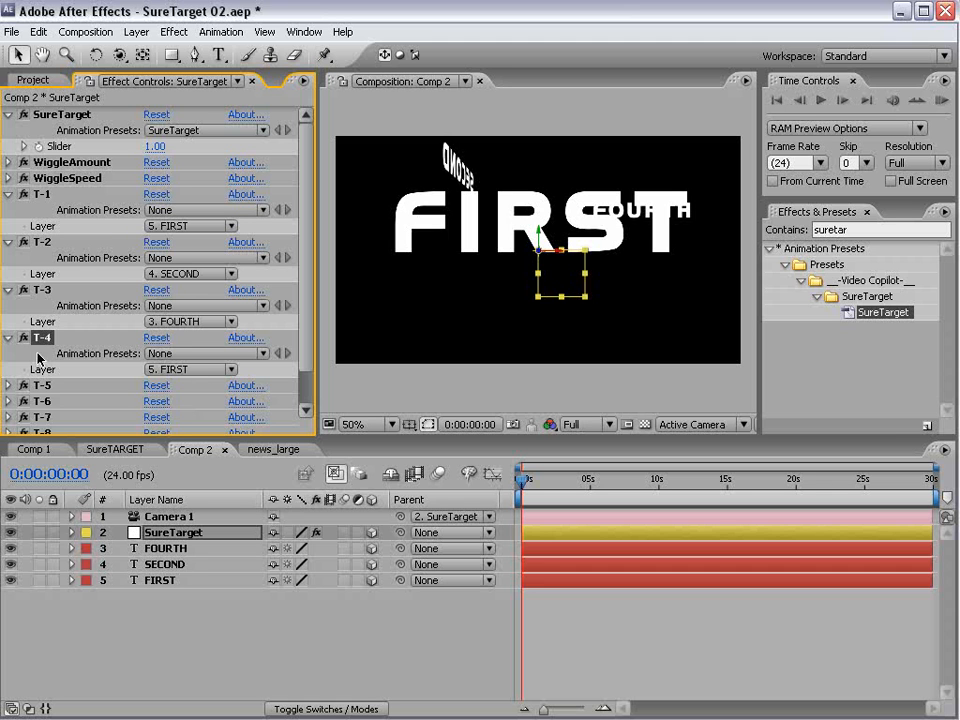
# - Reveal the SureTarget effect's Slider in the null's timeline properties and start keyframing it at 0:00:00:00 with value 1
pyautogui.click(168, 538)
pyautogui.click(168, 536)
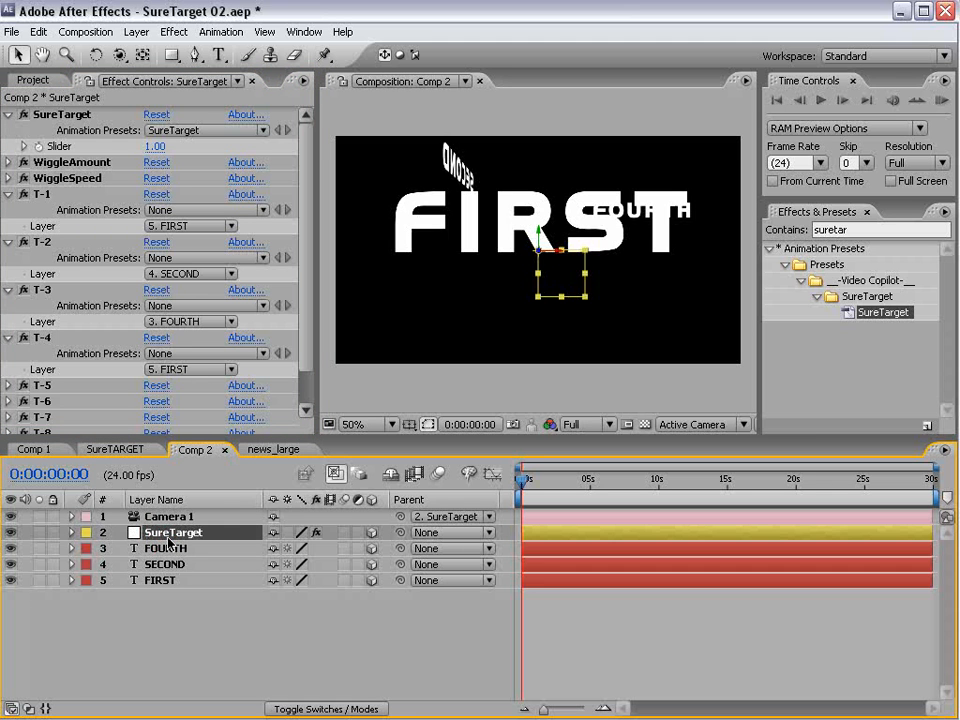
pyautogui.click(71, 533)
pyautogui.click(87, 548)
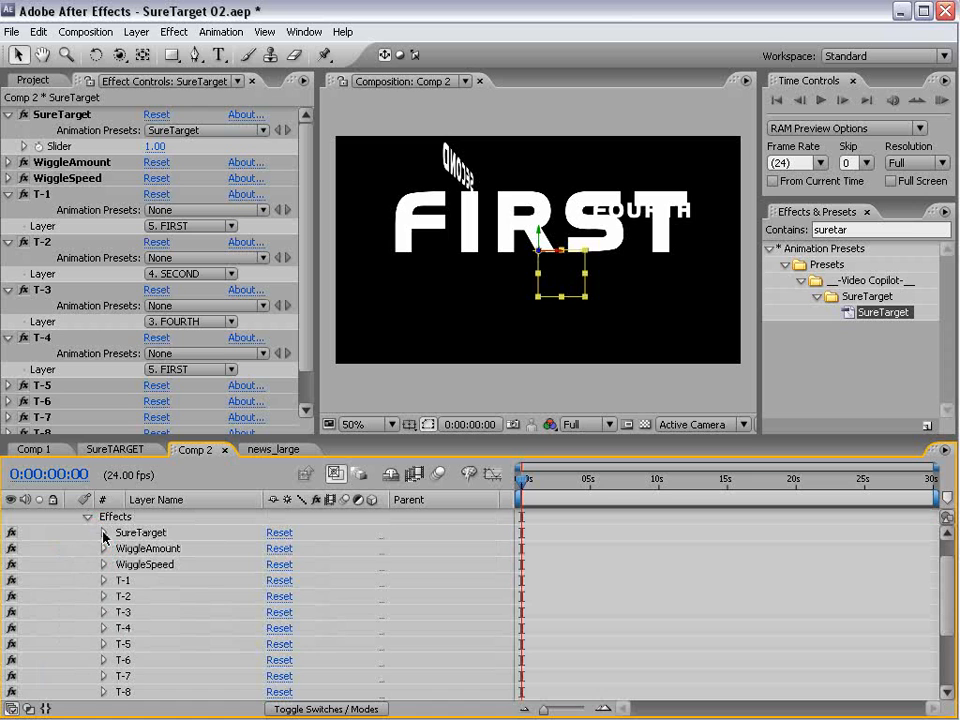
pyautogui.click(104, 534)
pyautogui.click(140, 532)
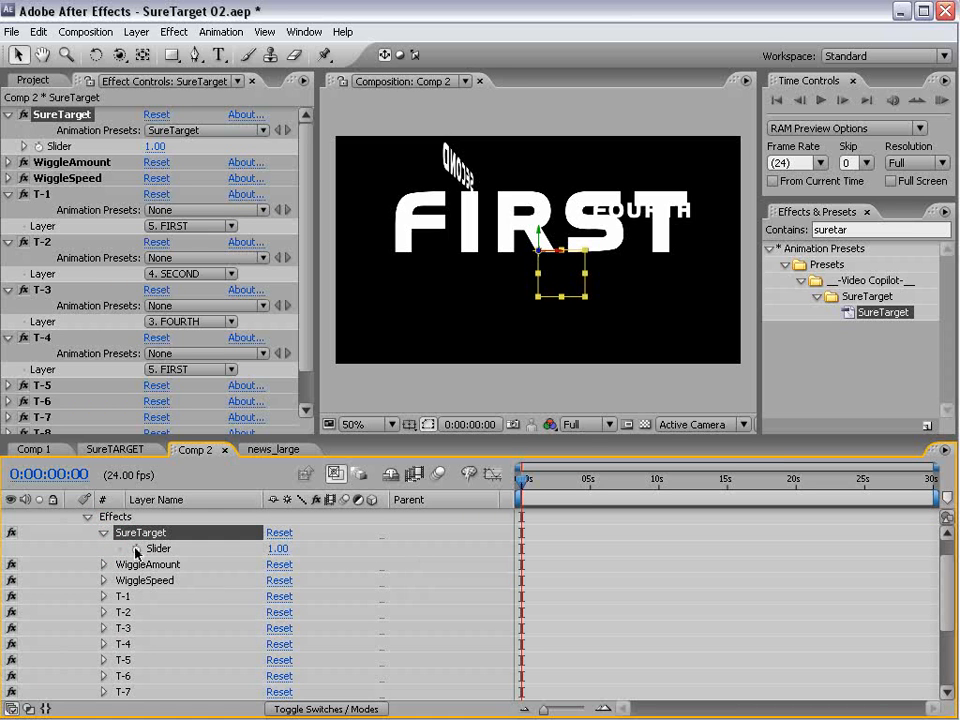
pyautogui.click(136, 549)
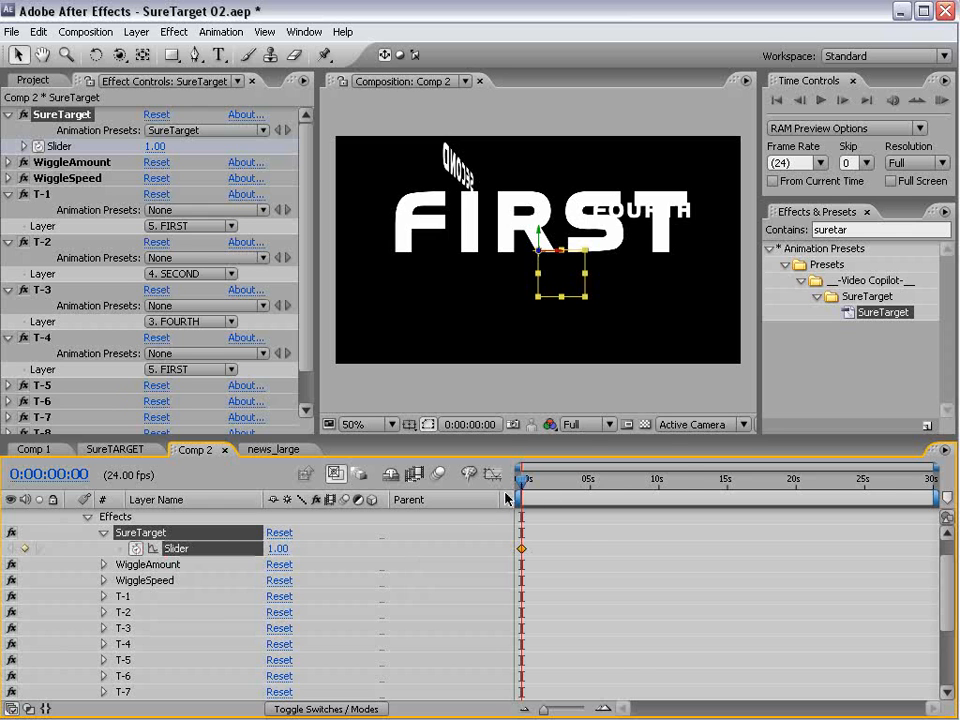
# - Add a Slider keyframe at 0:00:01:00 that holds the value 1
pyautogui.press('=')
pyautogui.press('=')
pyautogui.press('=')
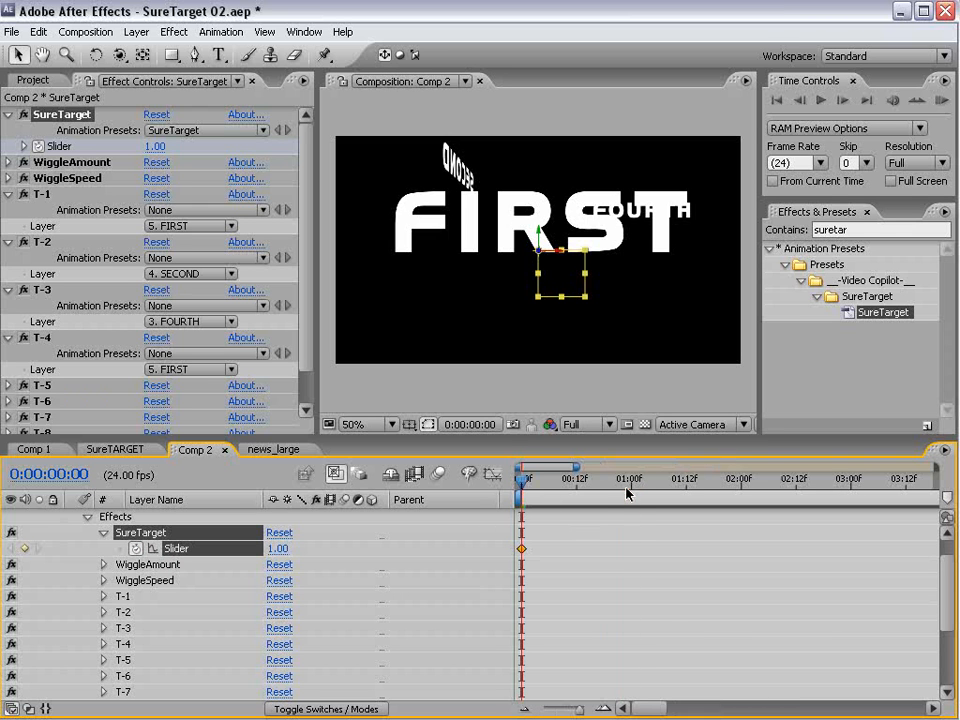
pyautogui.click(627, 492)
pyautogui.click(24, 548)
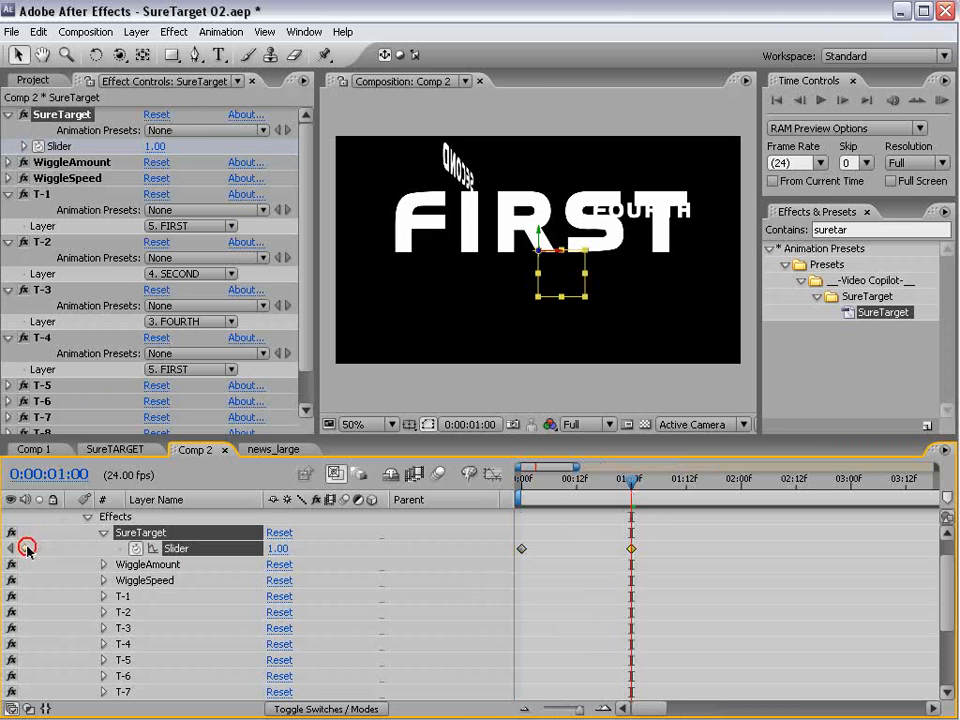
# - Set the SureTarget Slider to 2 at 0:00:02:00 so the camera moves to the second target
pyautogui.moveTo(615, 489)
pyautogui.mouseDown()
pyautogui.moveTo(518, 488)
pyautogui.moveTo(630, 498)
pyautogui.mouseUp()
pyautogui.press('-')
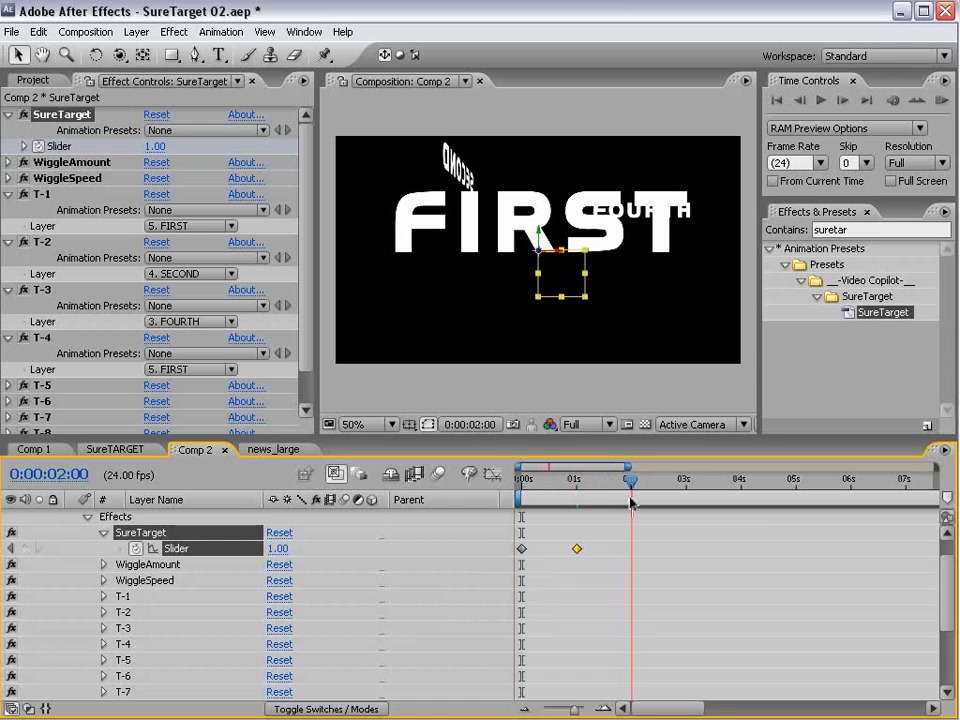
pyautogui.press('w')
pyautogui.click(277, 548)
pyautogui.write('2')
pyautogui.press('Return')
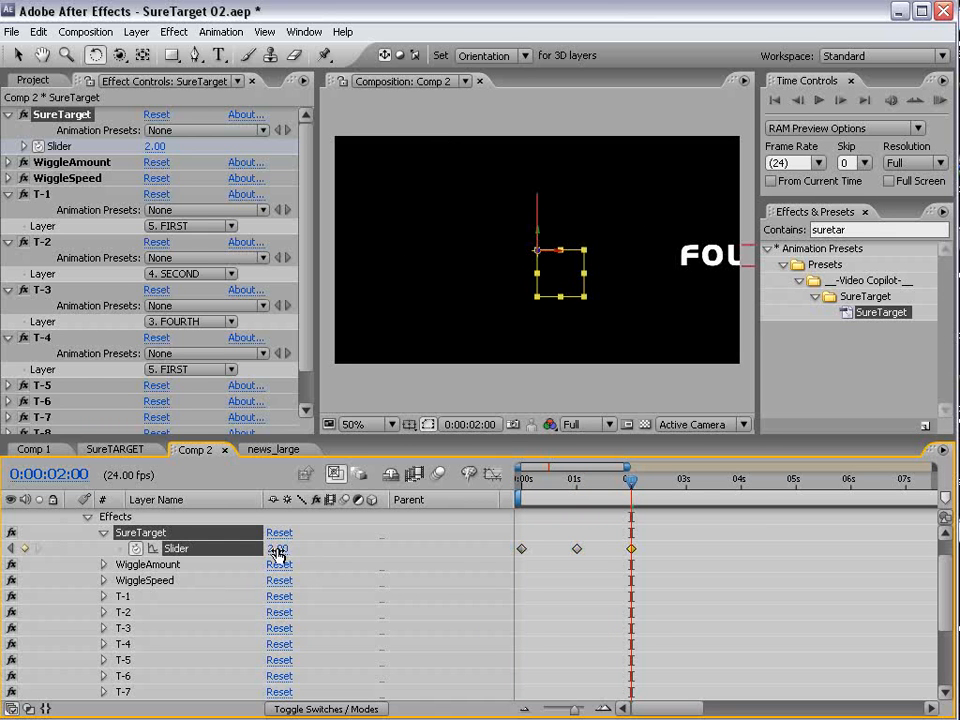
# - Rotate the SECOND text layer around its vertical axis until the word is readable from the camera at a slight angle
pyautogui.click(546, 204)
pyautogui.click(538, 216)
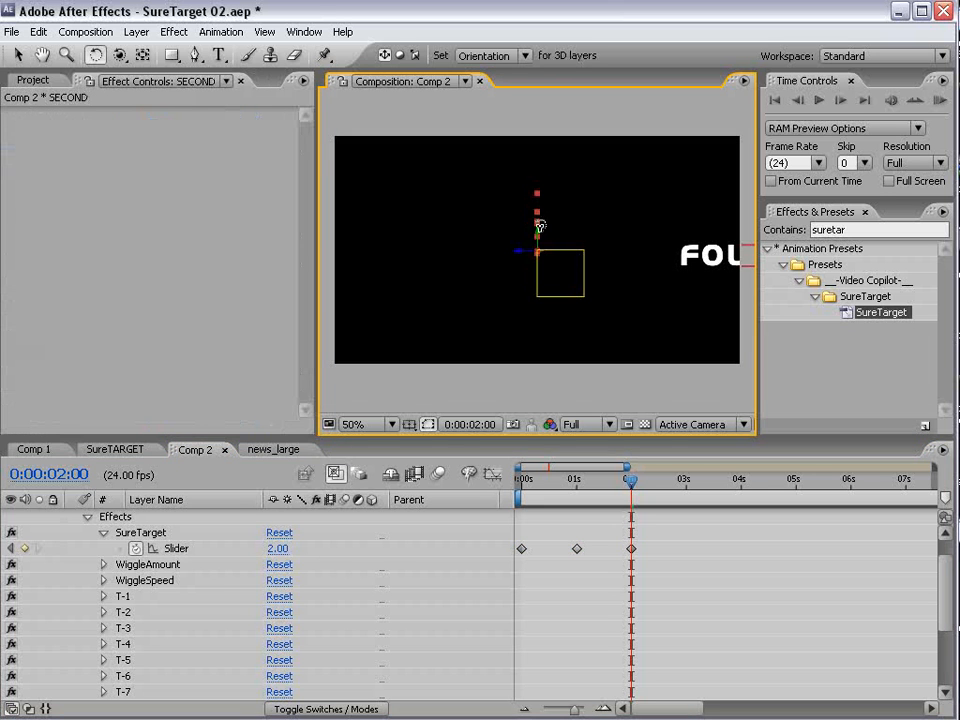
pyautogui.moveTo(536, 236); pyautogui.dragTo(543, 236)
pyautogui.click(652, 506)
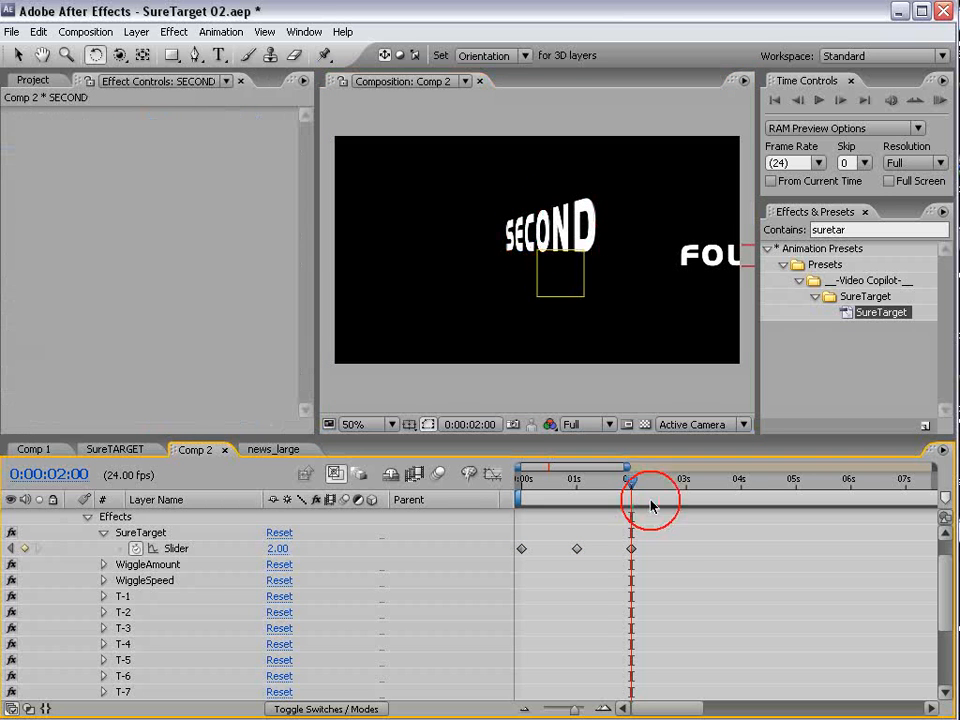
# - Add a Slider keyframe holding the value 2 at 0:00:03:00 and set the Slider to 3 at 0:00:04:00
pyautogui.moveTo(628, 490); pyautogui.dragTo(741, 500)
pyautogui.click(24, 548)
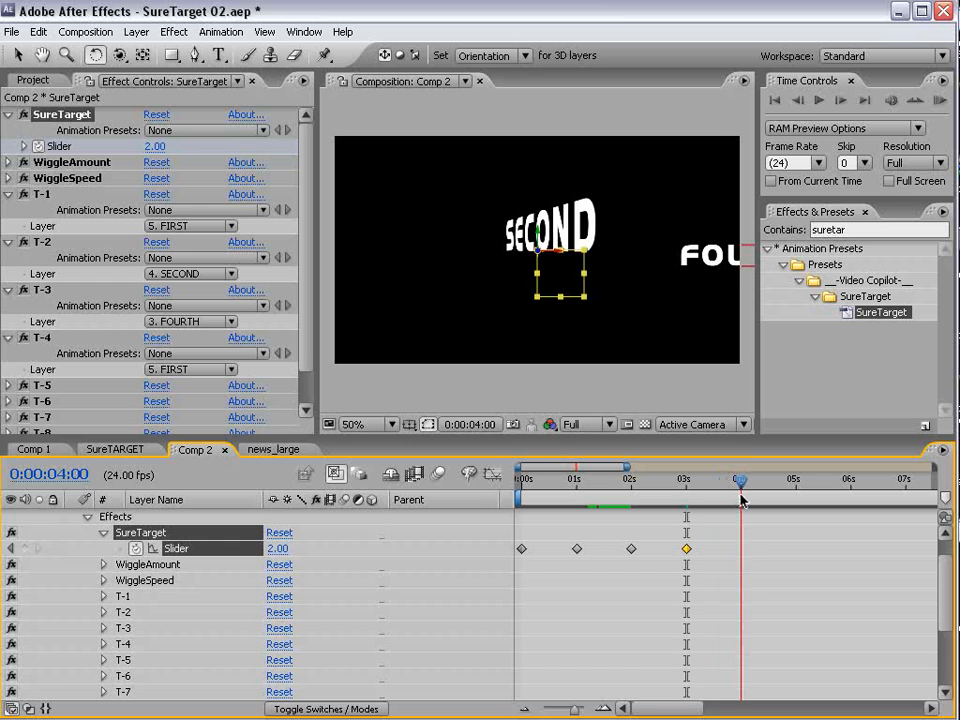
pyautogui.click(284, 556)
pyautogui.write('3')
pyautogui.press('Return')
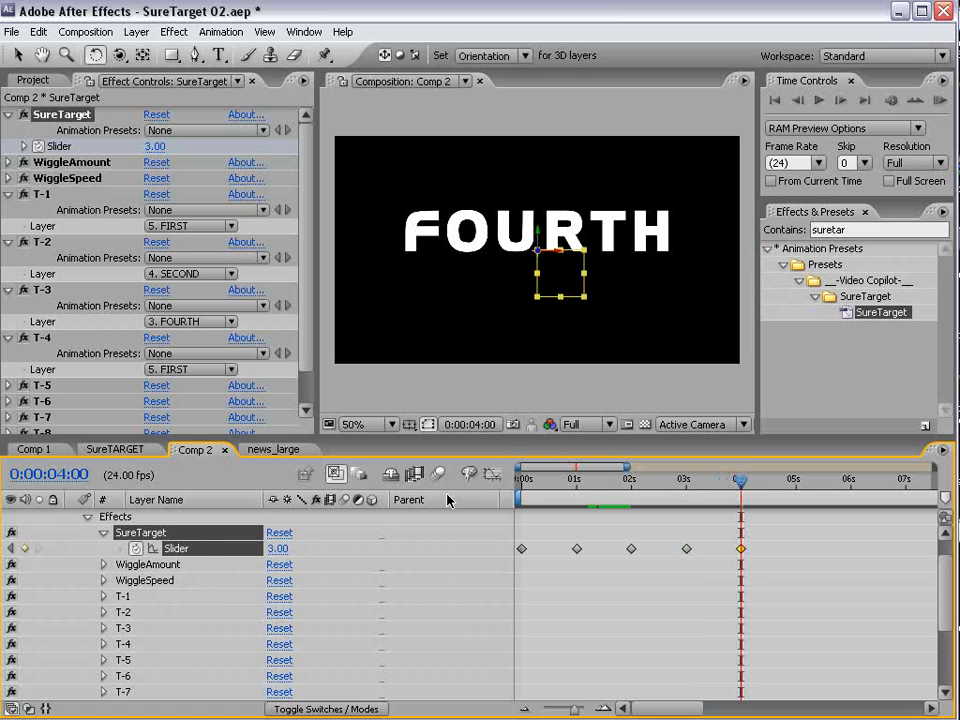
# - Replace the FOURTH layer's text with THIRD and return to the Selection tool
pyautogui.doubleClick(440, 246)
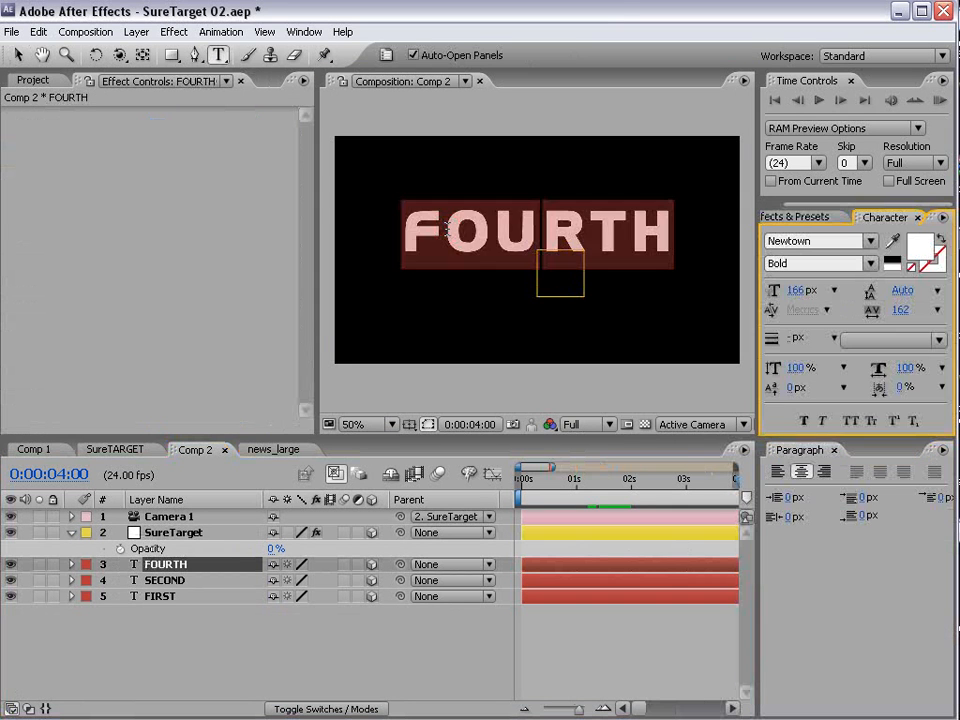
pyautogui.write('THIRD')
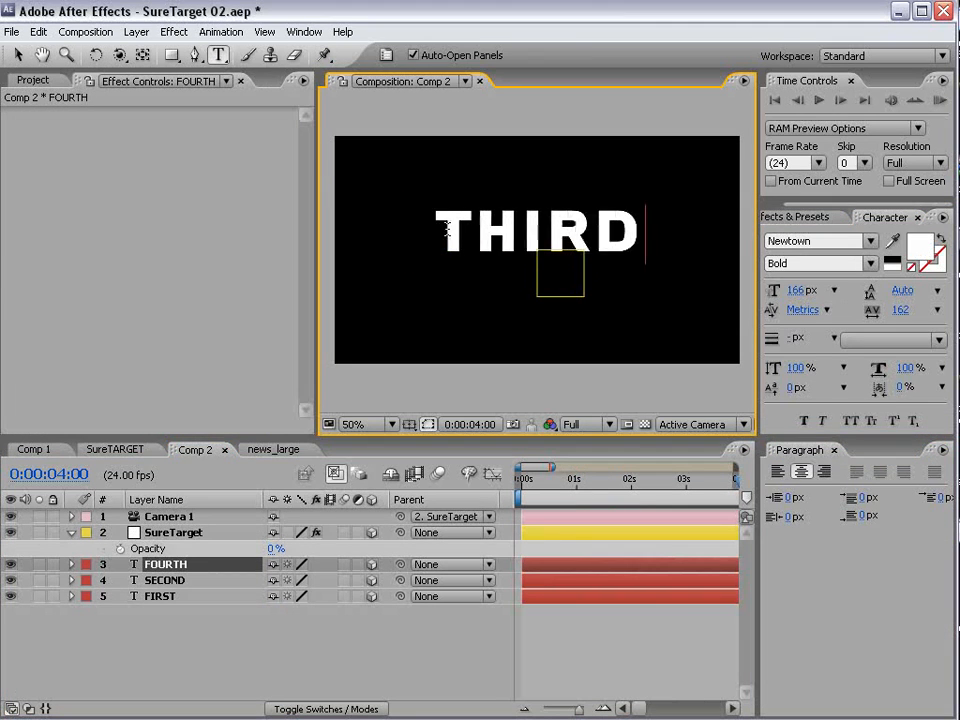
pyautogui.click(17, 55)
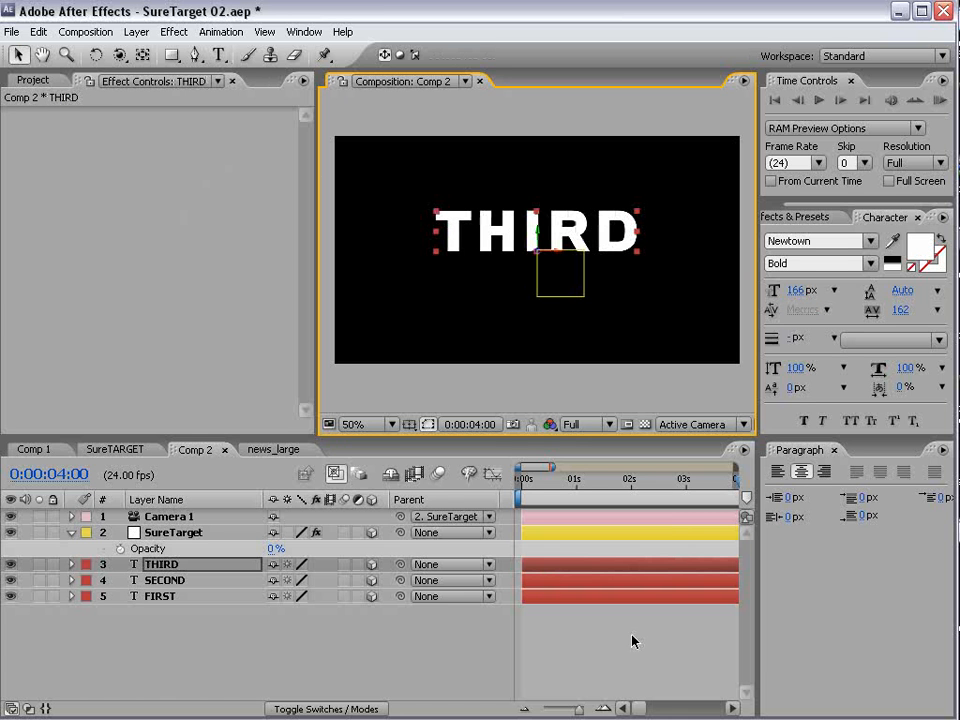
# - Reveal the SureTarget null's keyframes and add a Slider keyframe holding the value 3 at 0:00:05:00
pyautogui.click(195, 532)
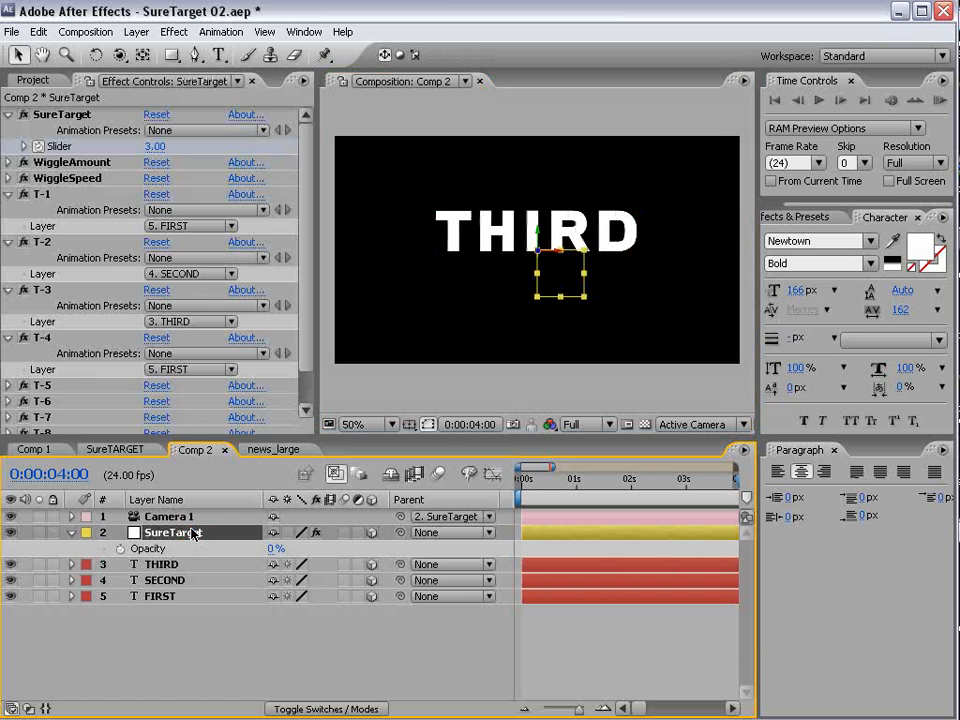
pyautogui.press('u')
pyautogui.press('-')
pyautogui.moveTo(591, 494); pyautogui.dragTo(657, 515)
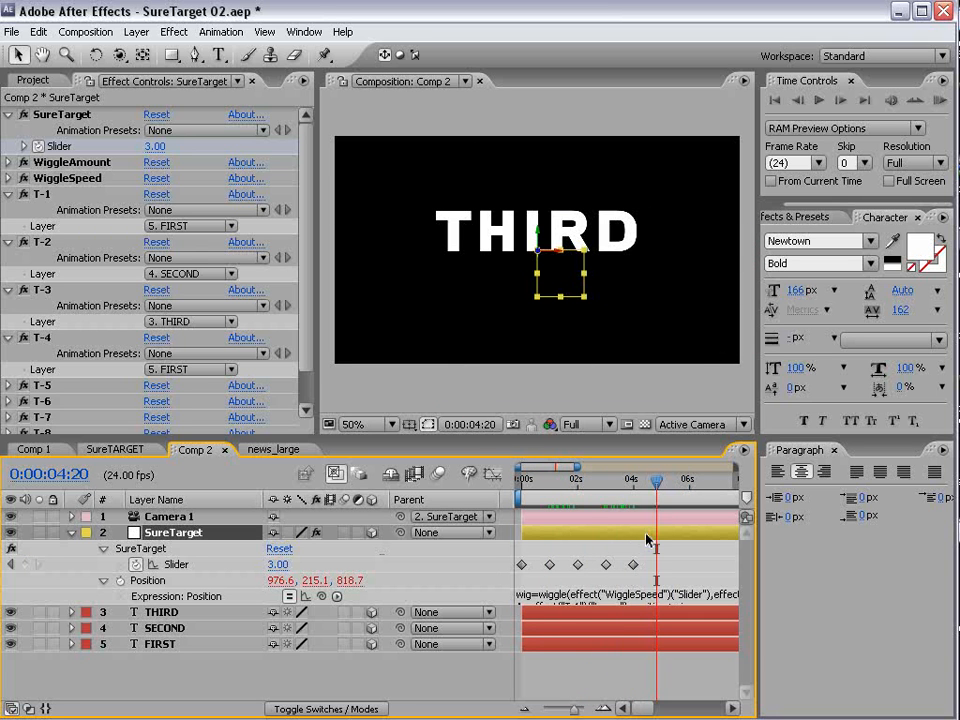
pyautogui.press('=')
pyautogui.click(666, 484)
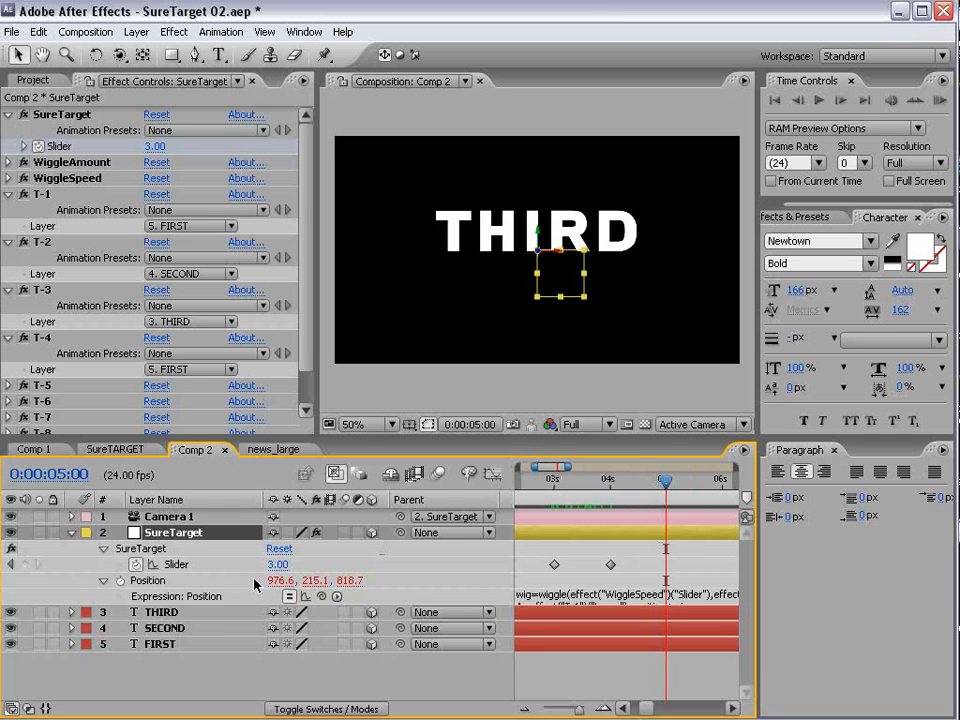
pyautogui.click(18, 565)
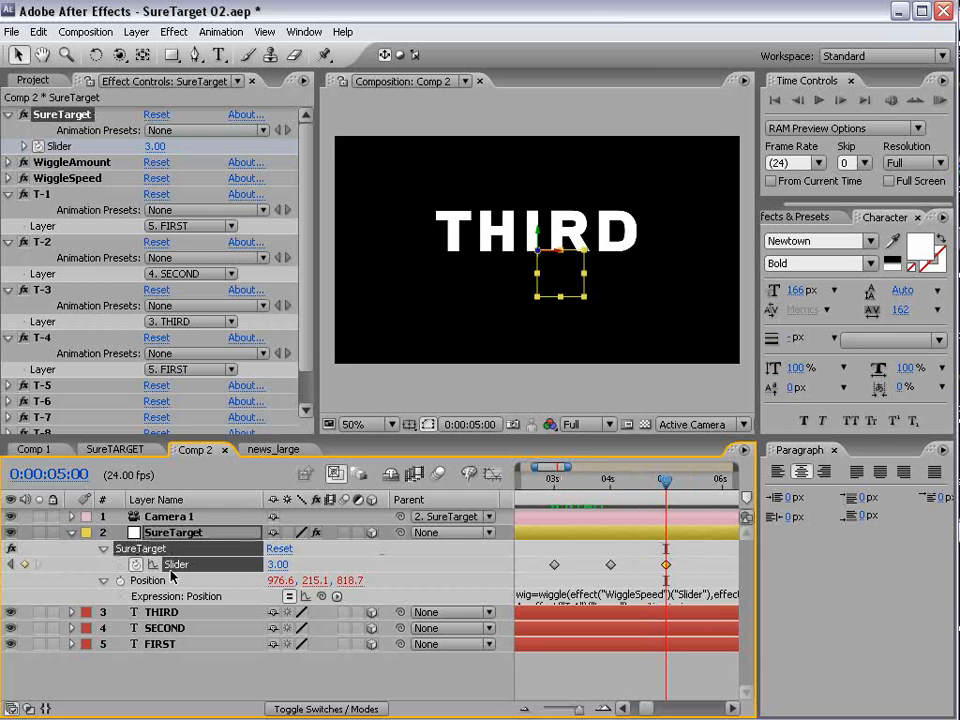
# - Set the SureTarget Slider to 4 at 0:00:05:23
pyautogui.press('-')
pyautogui.moveTo(668, 488); pyautogui.dragTo(691, 484)
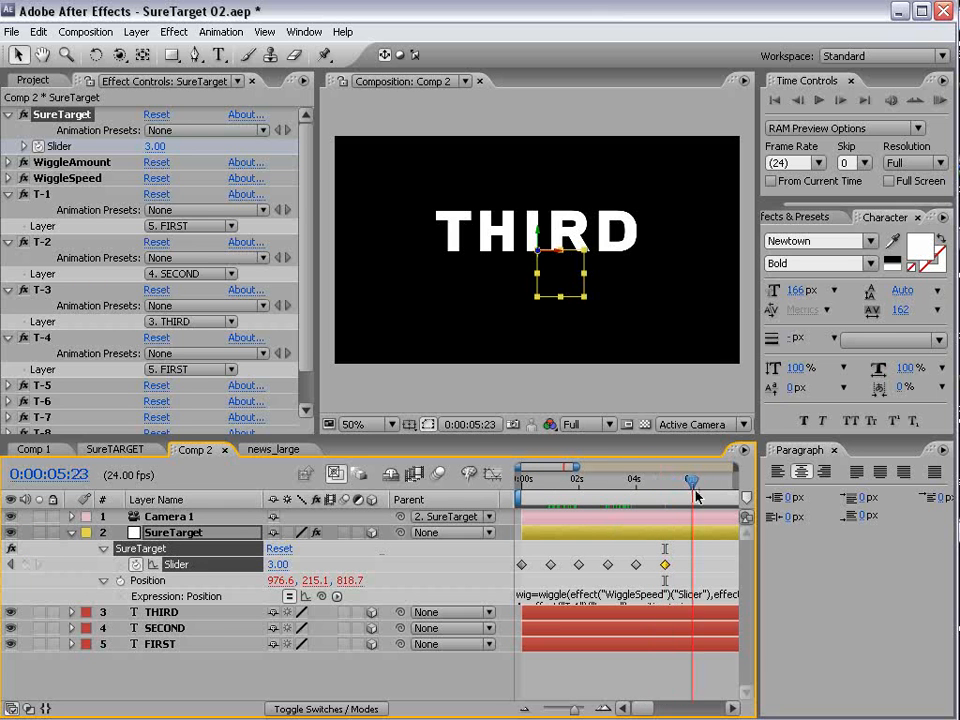
pyautogui.click(276, 564)
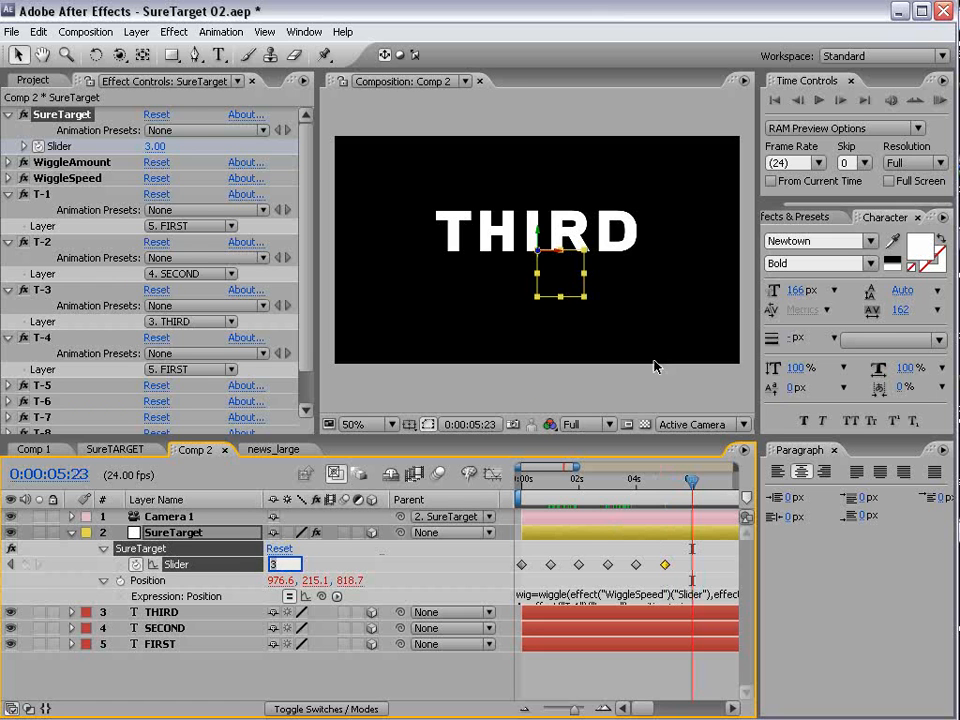
pyautogui.write('4')
pyautogui.press('Return')
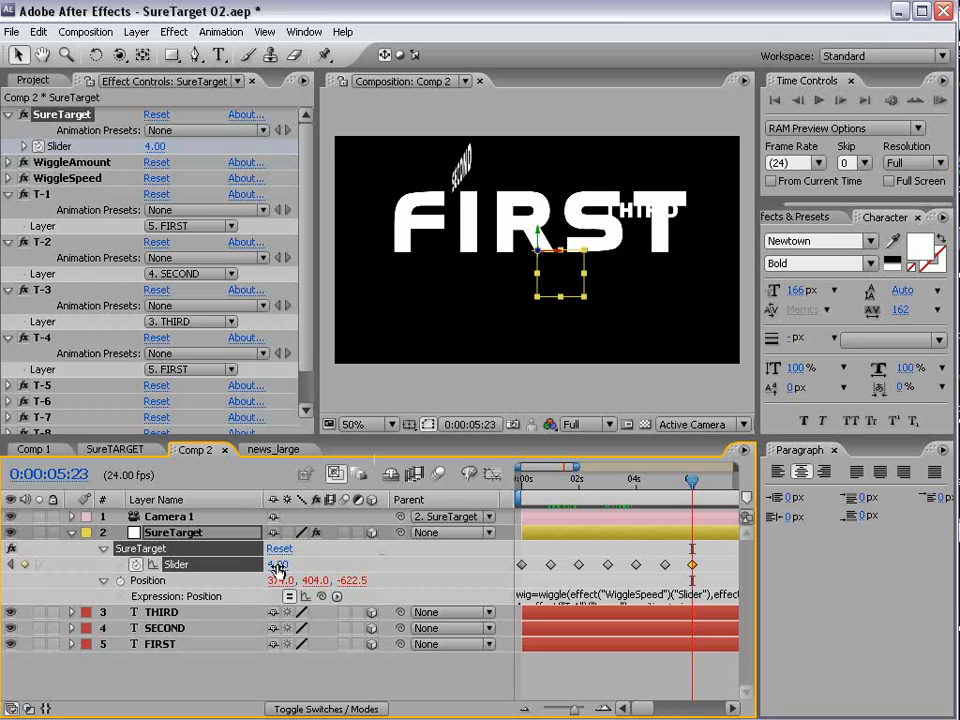
# - Delete the last Slider keyframe and set the Slider to 1 at 0:00:06:01
pyautogui.moveTo(701, 491); pyautogui.dragTo(697, 531)
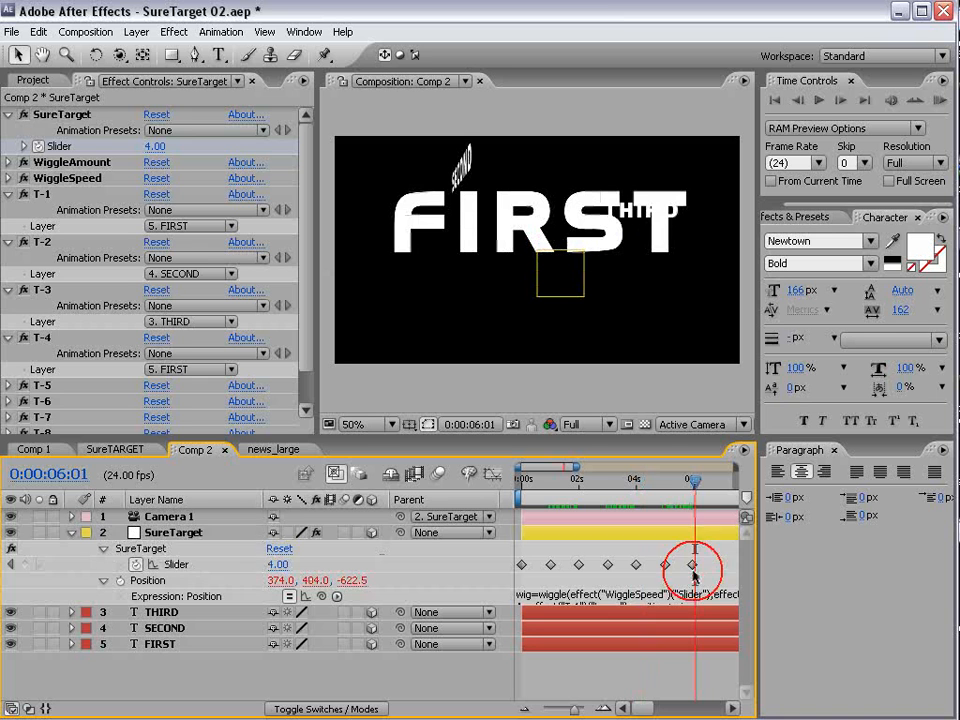
pyautogui.press('Delete')
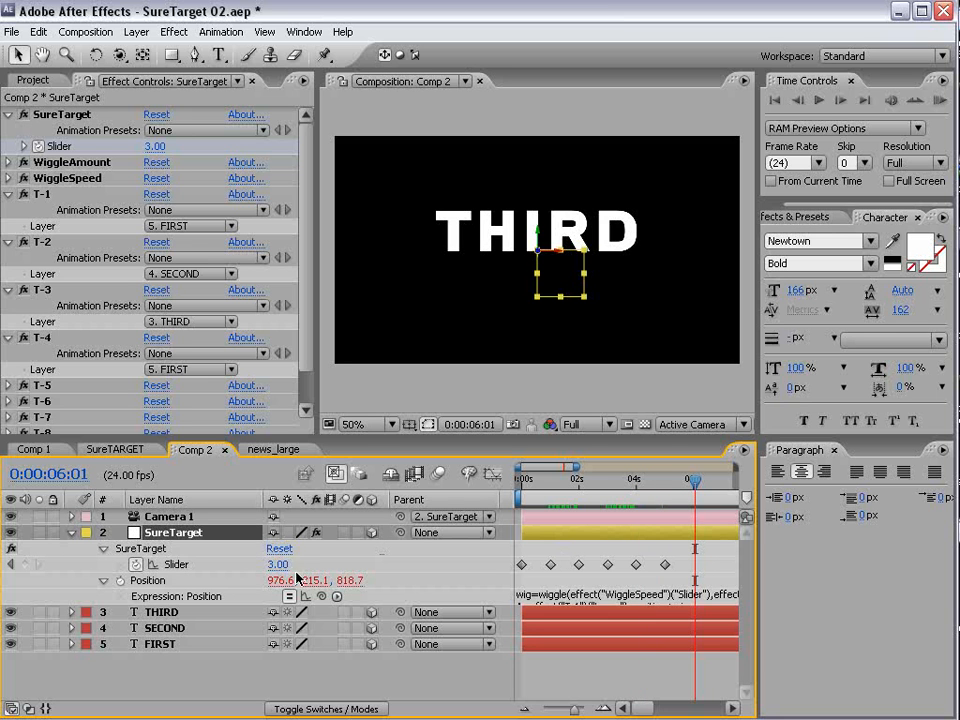
pyautogui.write('1')
pyautogui.press('Return')
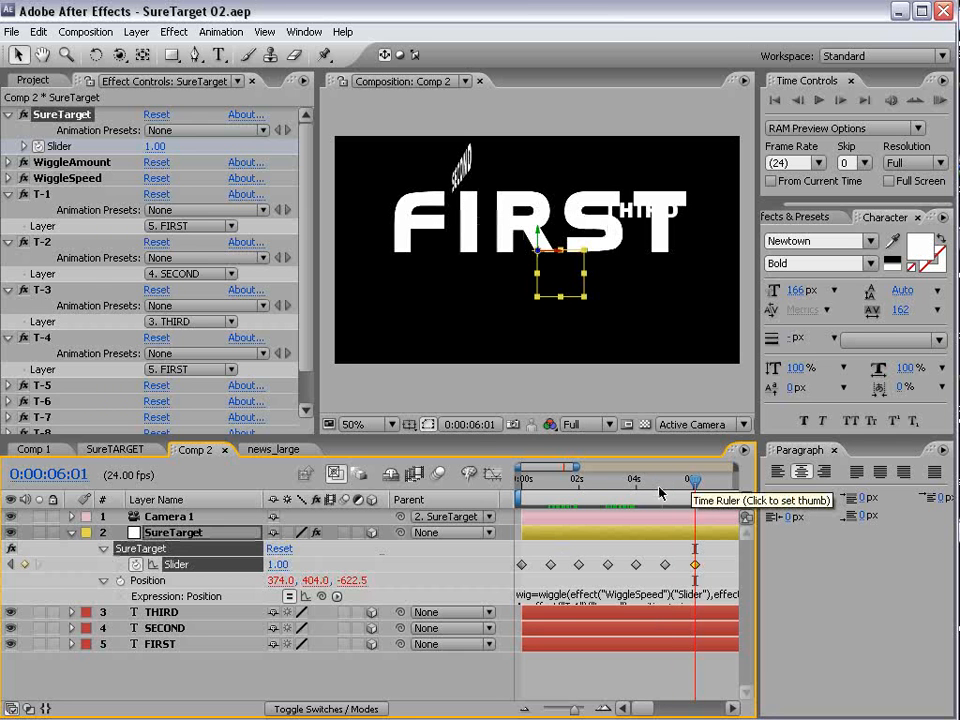
# - Set the Slider to 4 at 0:00:05:16 and move that new keyframe to about the 6-second mark
pyautogui.click(672, 484)
pyautogui.moveTo(672, 484)
pyautogui.mouseDown()
pyautogui.moveTo(697, 484)
pyautogui.moveTo(656, 487)
pyautogui.moveTo(695, 490)
pyautogui.moveTo(674, 497)
pyautogui.moveTo(683, 490)
pyautogui.mouseUp()
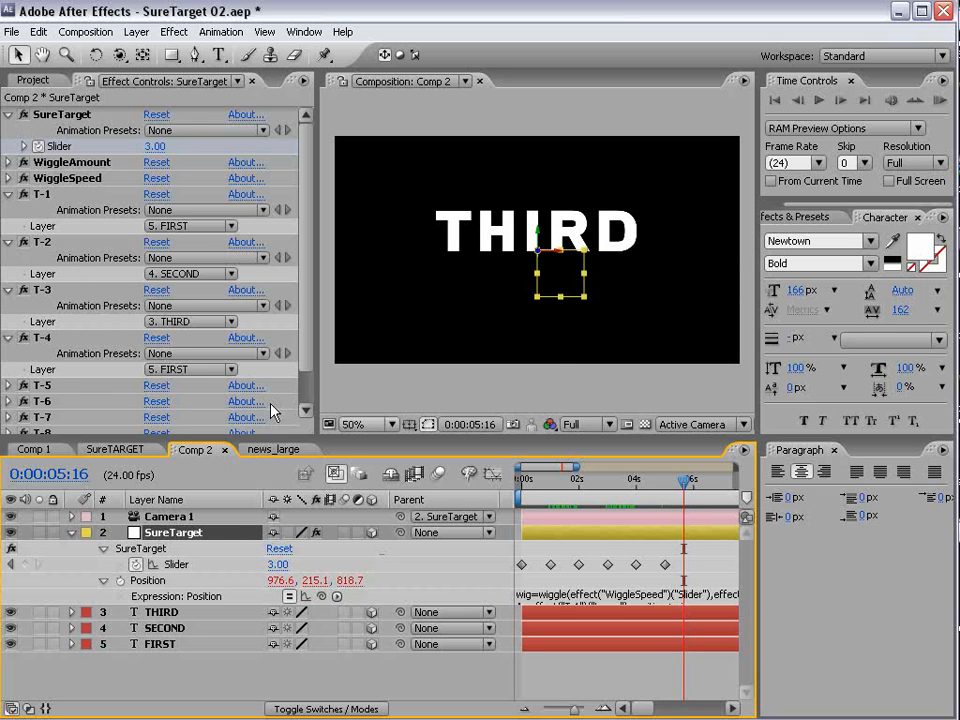
pyautogui.click(297, 566)
pyautogui.write('4')
pyautogui.press('Return')
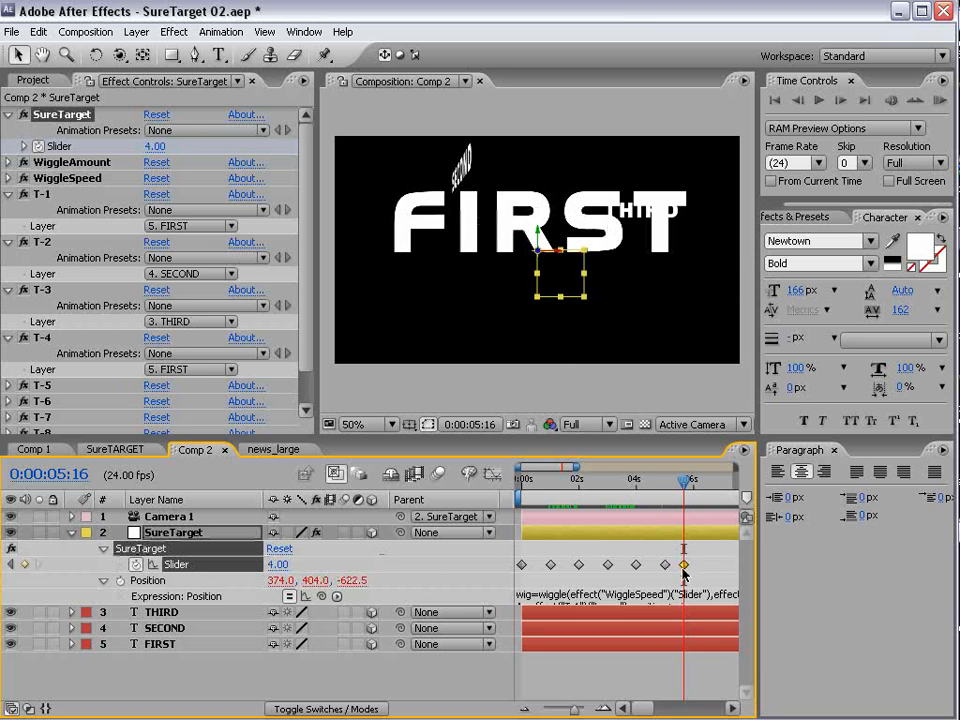
pyautogui.moveTo(684, 565); pyautogui.dragTo(697, 566)
# - Return to the start of the timeline and apply Easy Ease to all the Slider keyframes
pyautogui.moveTo(645, 493); pyautogui.dragTo(508, 510)
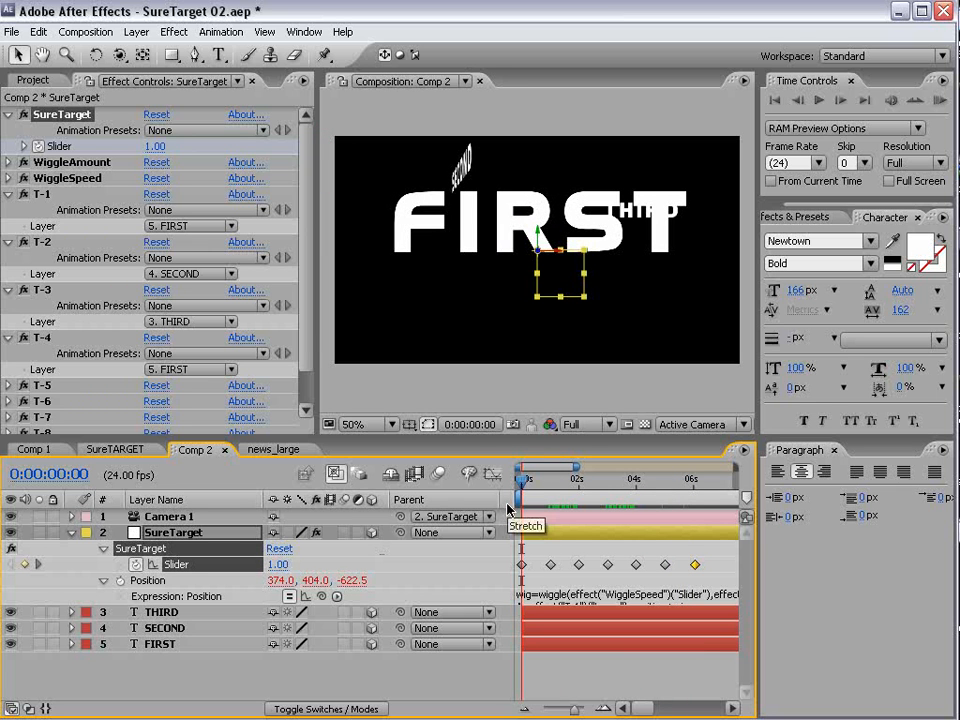
pyautogui.moveTo(708, 552); pyautogui.dragTo(515, 572)
pyautogui.moveTo(461, 438); pyautogui.dragTo(440, 325)
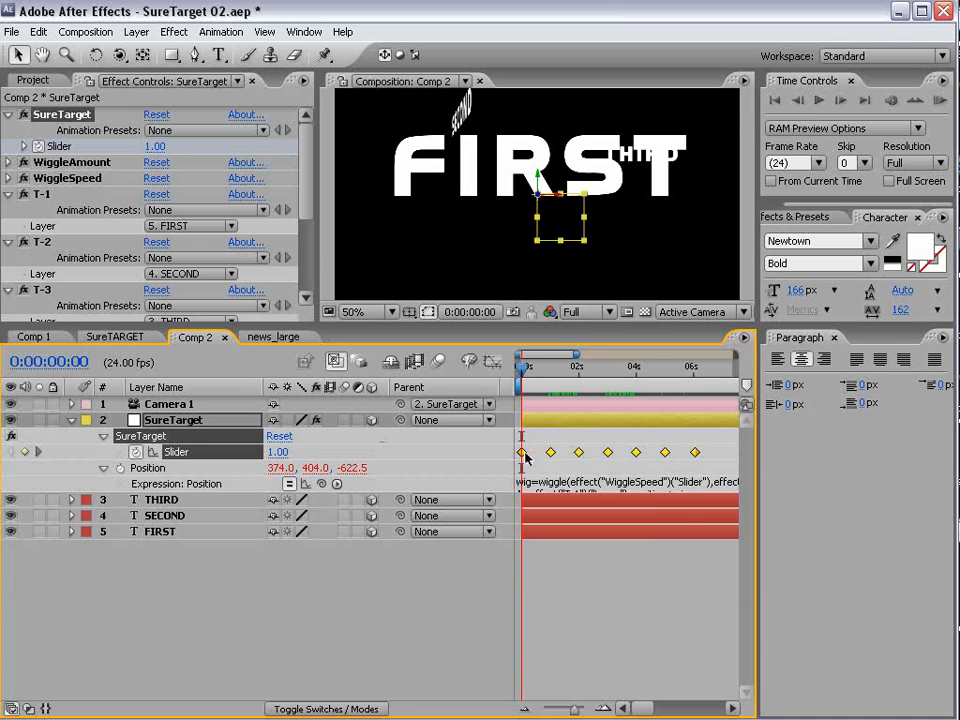
pyautogui.rightClick(525, 454)
pyautogui.moveTo(578, 623)
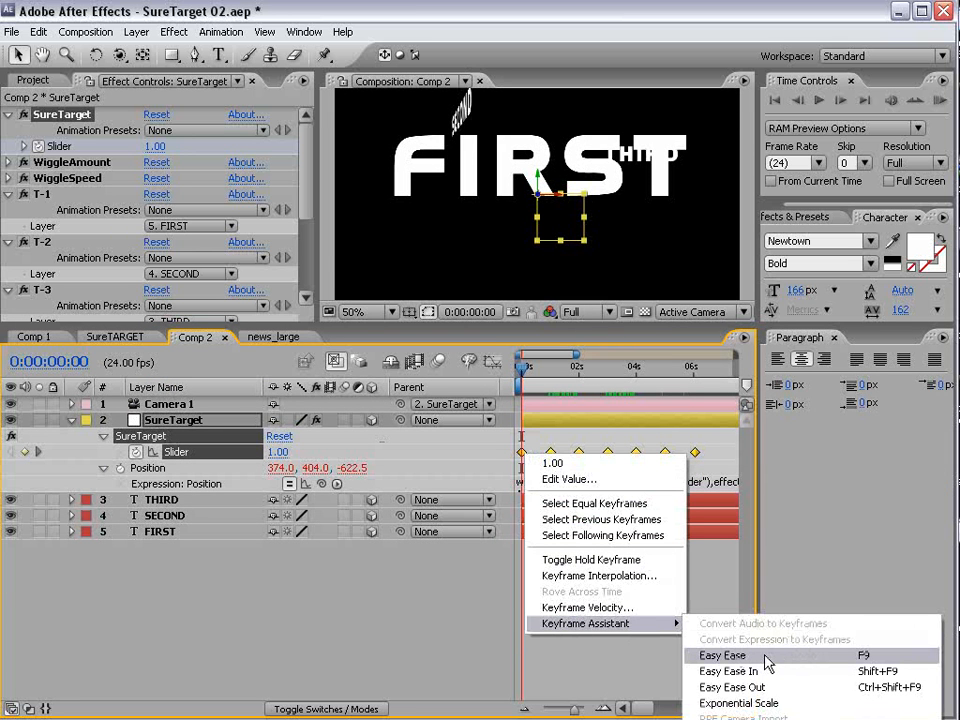
pyautogui.click(765, 656)
# - Close the Paragraph panel and enlarge the composition view, then scrub through the first camera move to 0:00:02:07
pyautogui.click(836, 338)
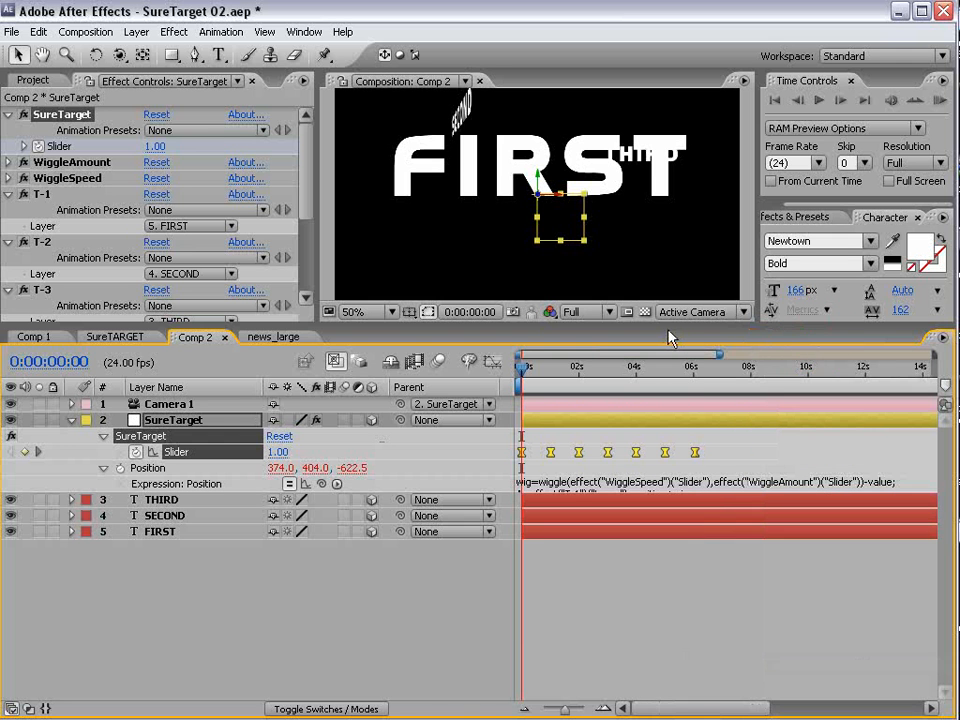
pyautogui.moveTo(667, 324); pyautogui.dragTo(645, 470)
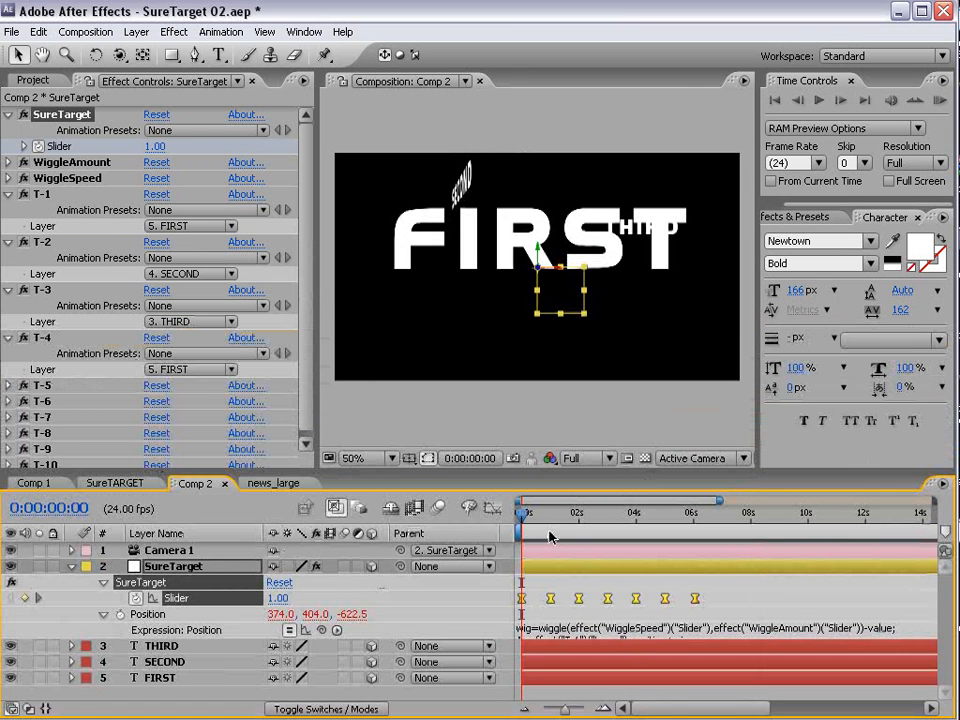
pyautogui.moveTo(538, 514); pyautogui.dragTo(585, 514)
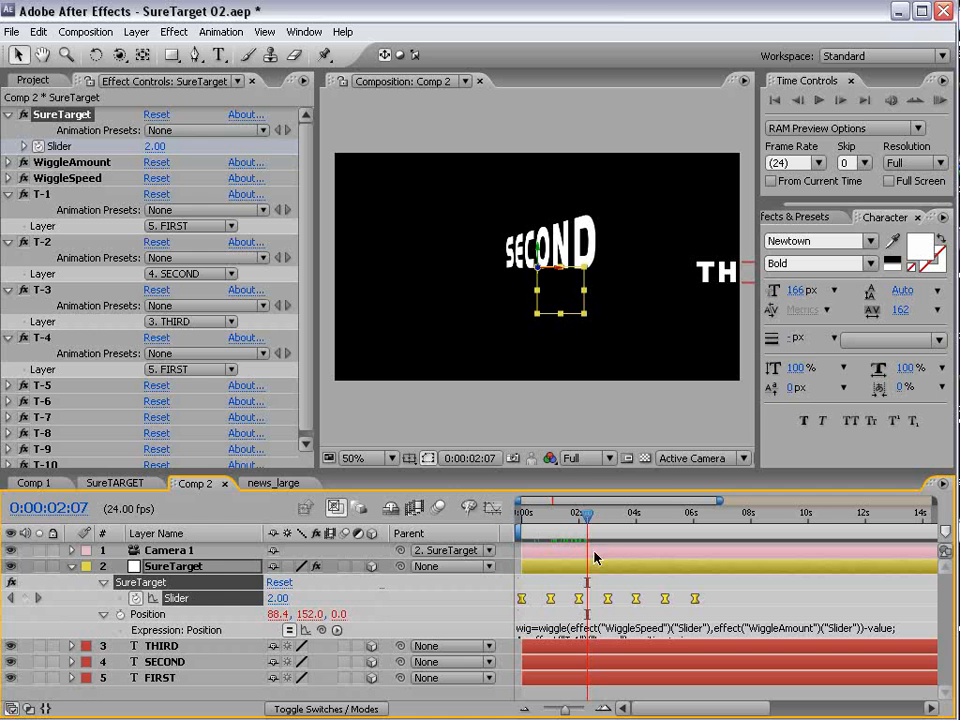
# - Create a comp-size solid layer named "particles"
pyautogui.click(629, 584)
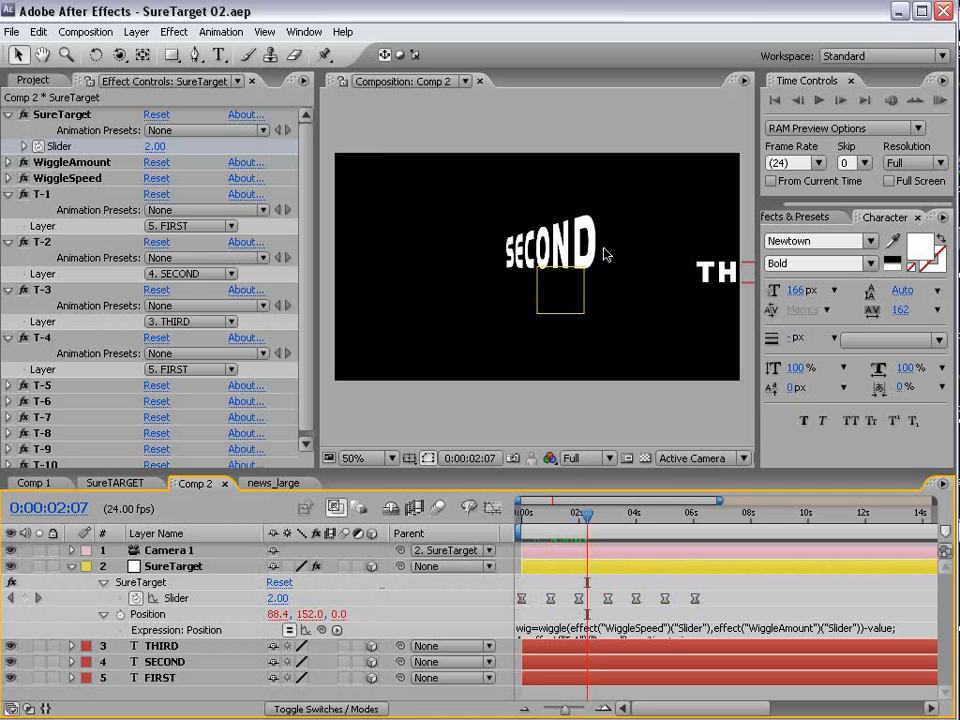
pyautogui.click(136, 31)
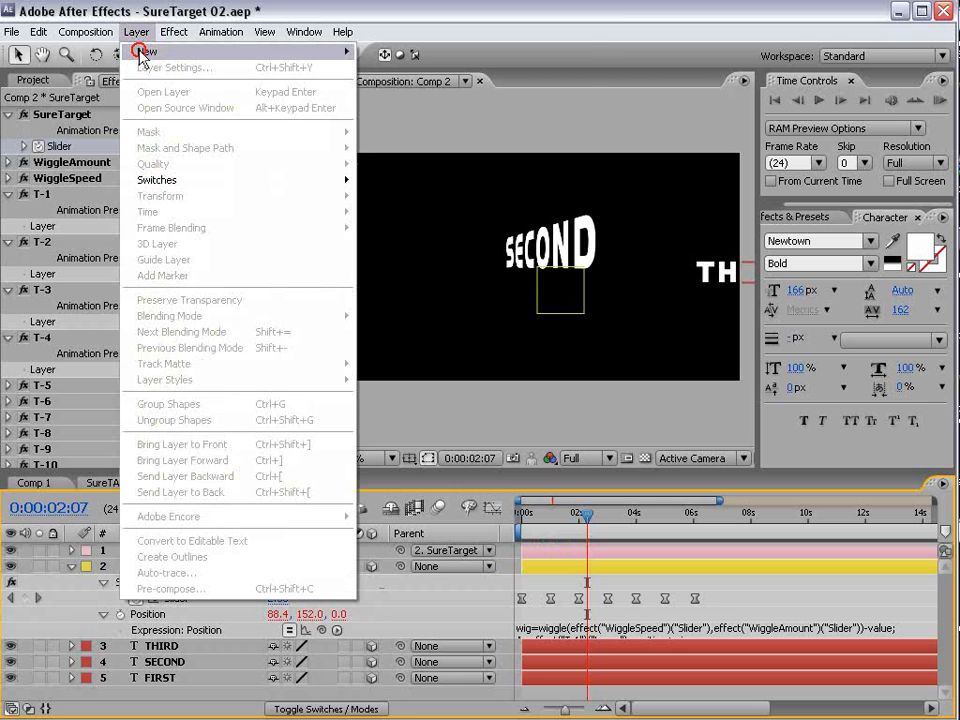
pyautogui.moveTo(150, 48)
pyautogui.click(405, 70)
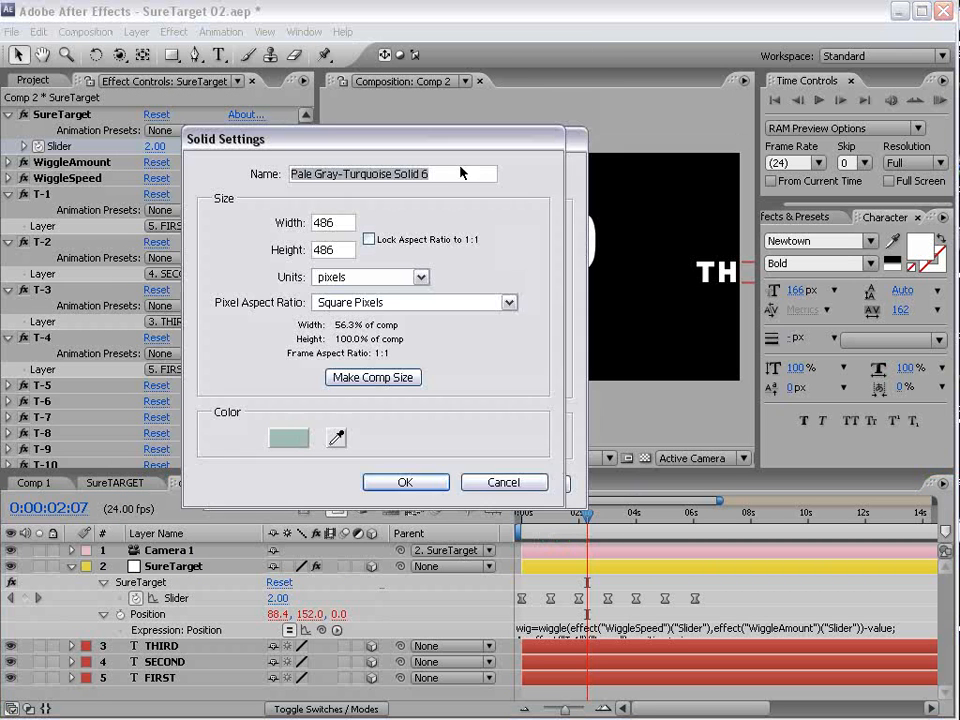
pyautogui.click(375, 371)
pyautogui.click(17, 154)
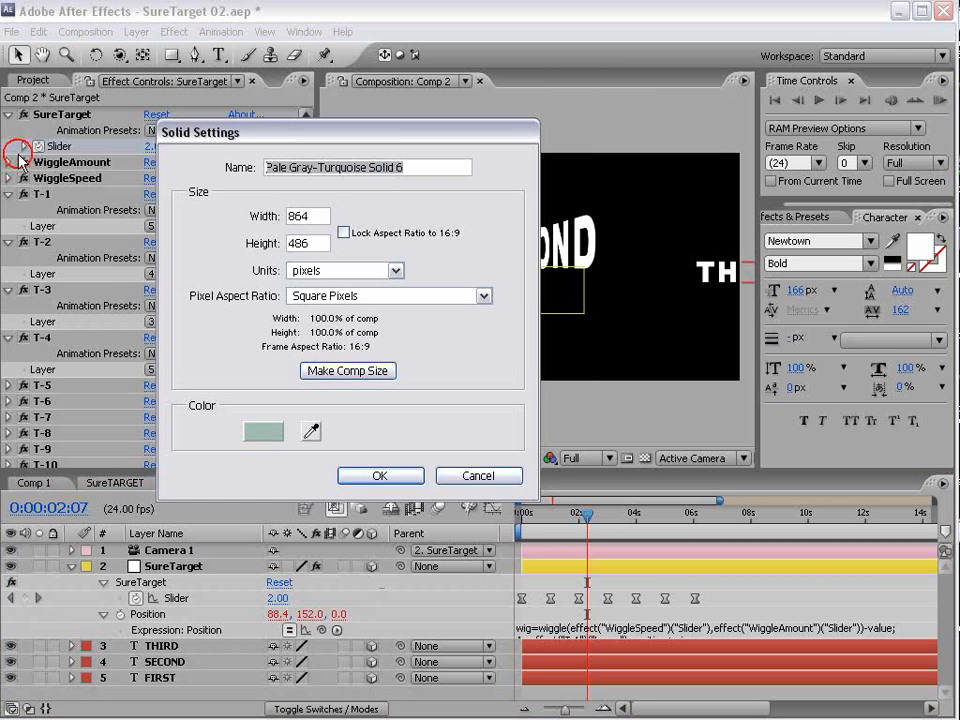
pyautogui.write('particles')
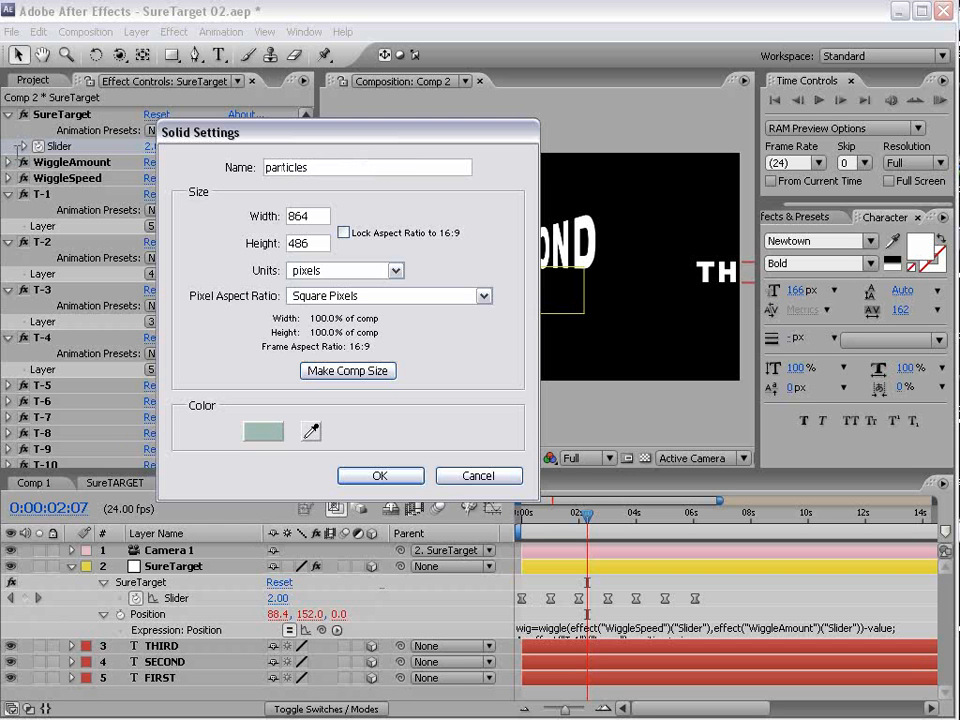
pyautogui.press('Return')
# - Apply CC Particle World to the particles solid, go to 0:00:00:12, and set the effect's Grid to Off
pyautogui.click(174, 32)
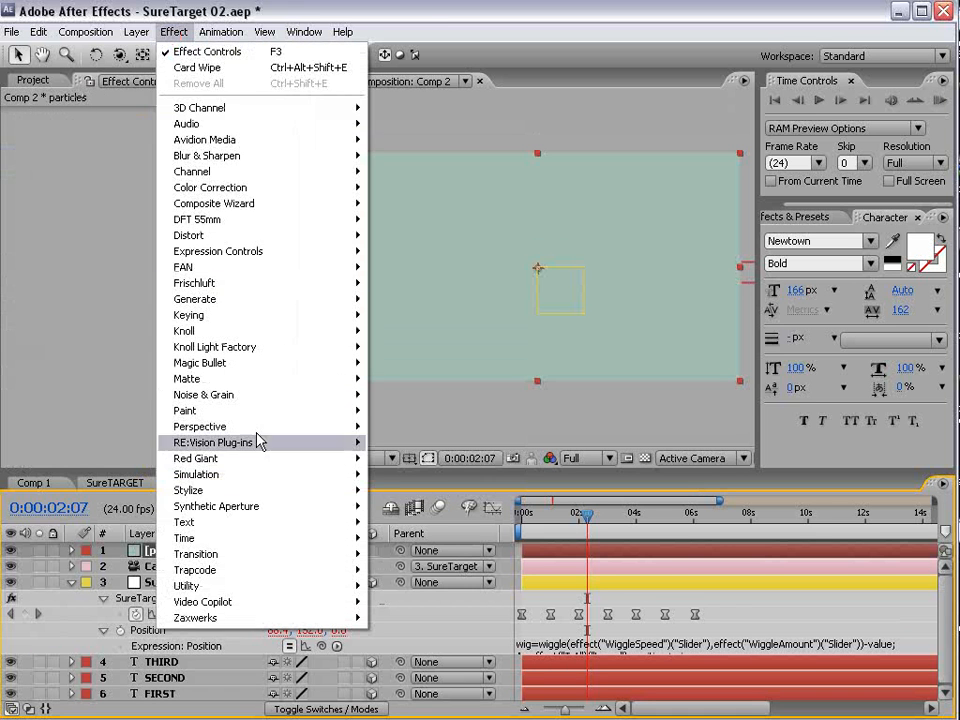
pyautogui.moveTo(238, 476)
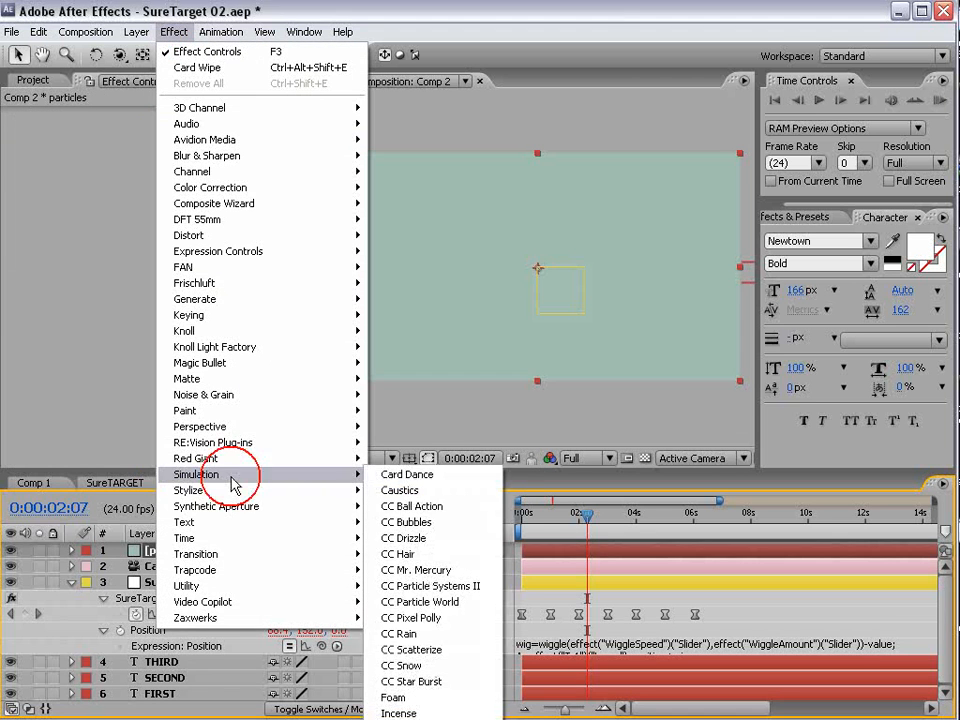
pyautogui.click(490, 602)
pyautogui.moveTo(551, 514); pyautogui.dragTo(536, 514)
pyautogui.click(198, 207)
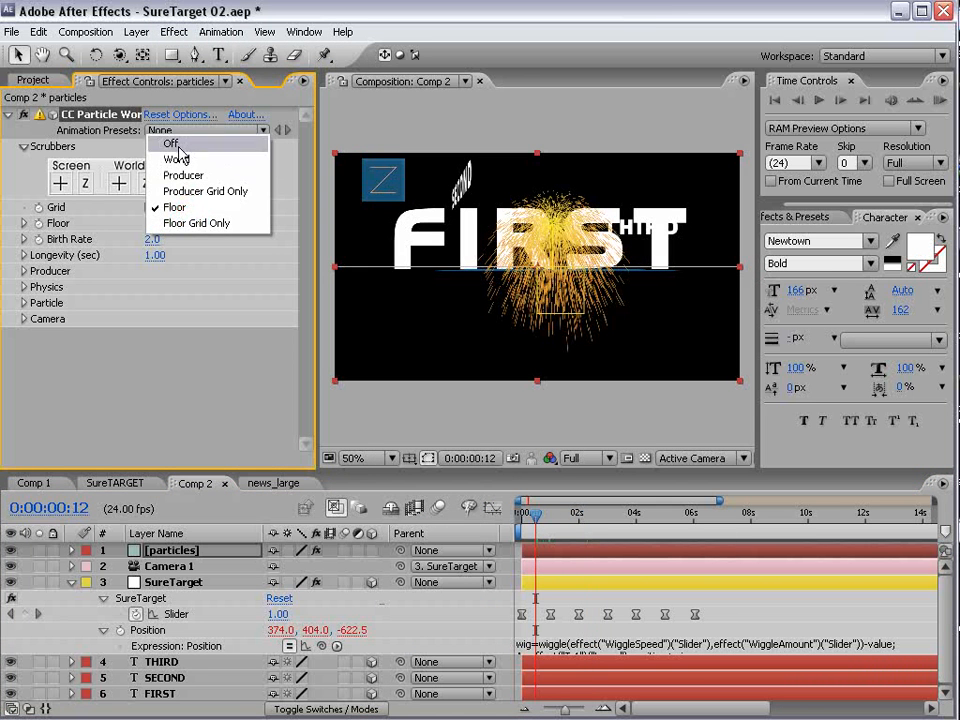
pyautogui.click(195, 142)
# - Set the particle Physics Velocity and Gravity both to 0
pyautogui.click(23, 287)
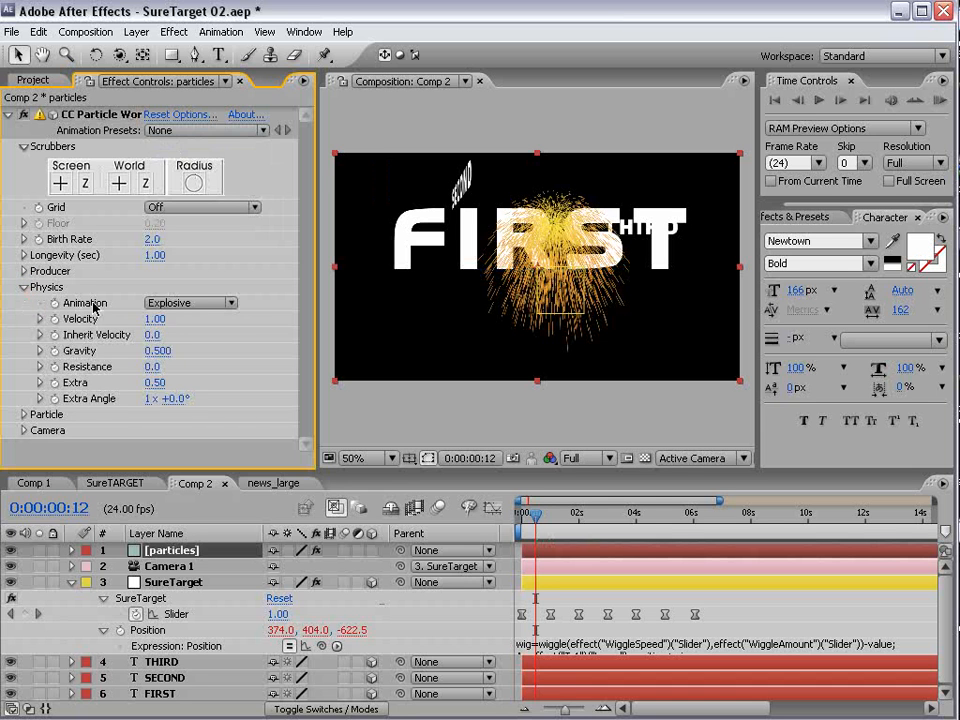
pyautogui.click(156, 319)
pyautogui.write('1.0')
pyautogui.press('Return')
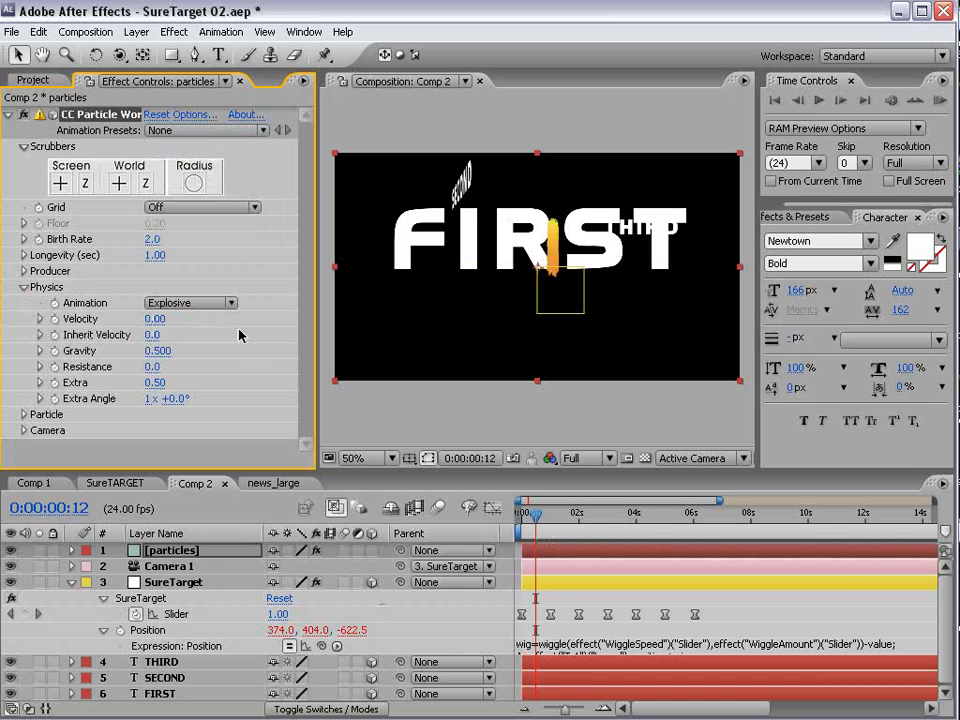
pyautogui.click(152, 349)
pyautogui.write('0')
pyautogui.press('Return')
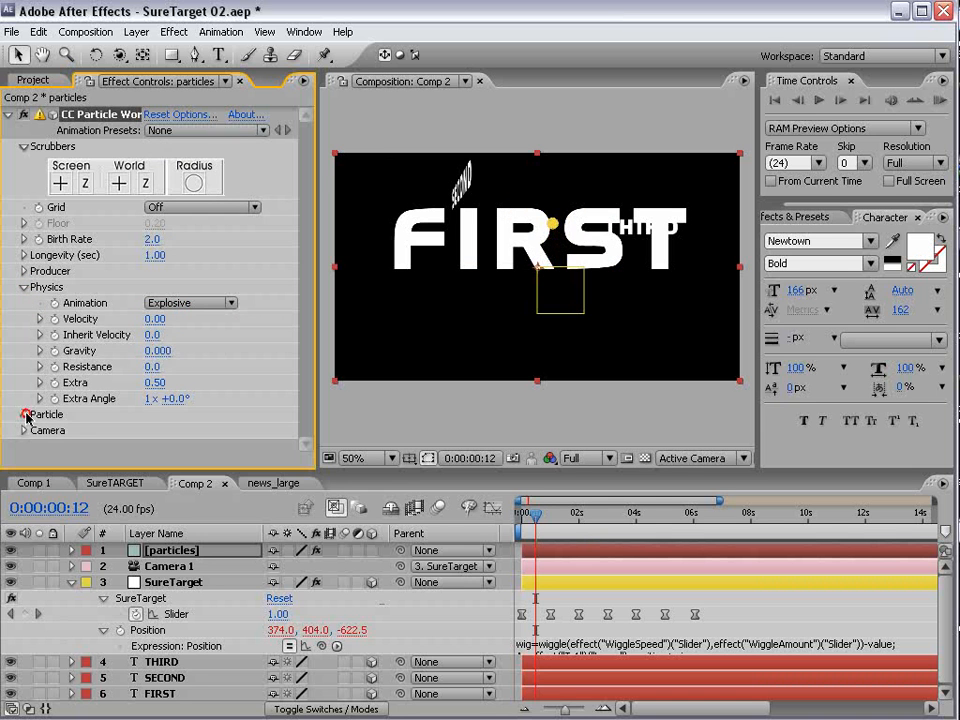
# - Change the Particle Type to Faded Sphere
pyautogui.click(25, 414)
pyautogui.click(195, 278)
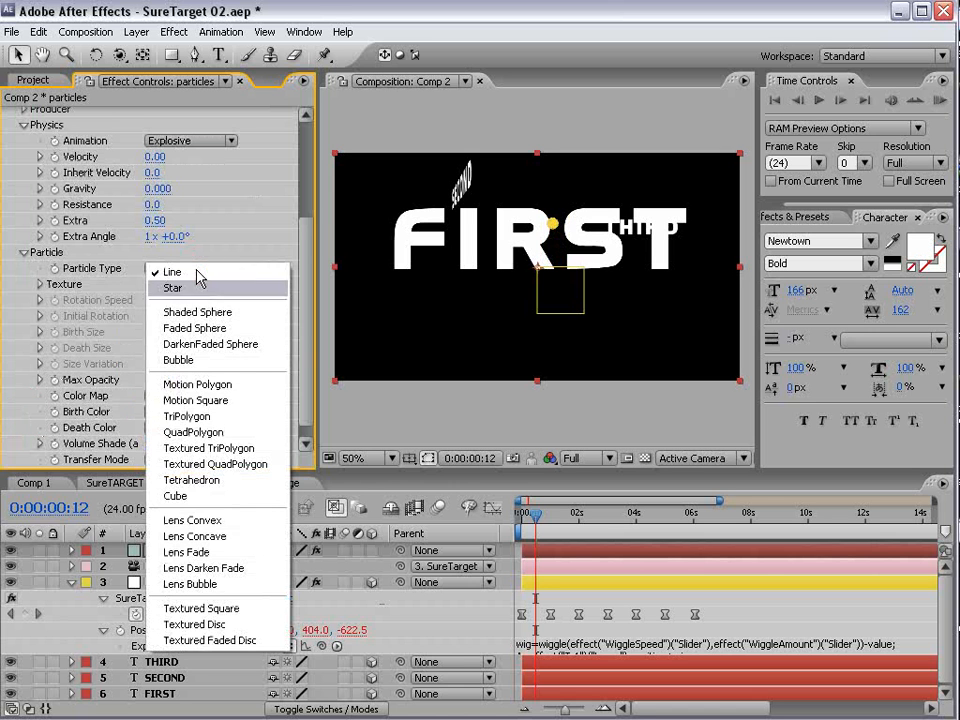
pyautogui.click(224, 327)
# - Spread the particle Producer with Radius X 0.9, Radius Y 1.2 and Radius Z 1.3, and set Longevity to 3 seconds
pyautogui.scroll(3, 200, 233)
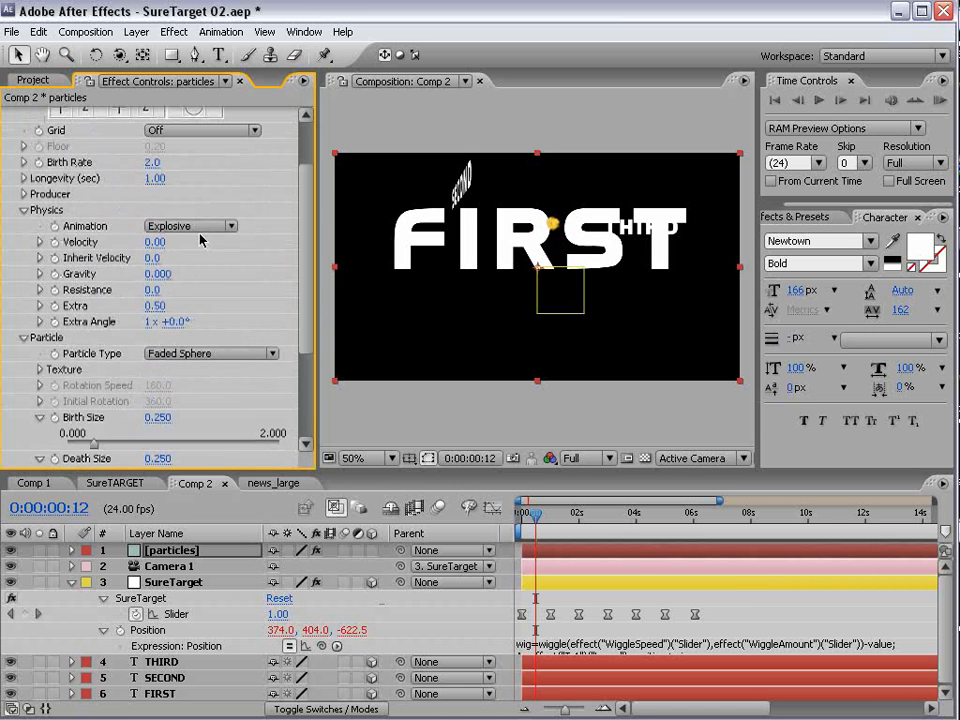
pyautogui.click(24, 195)
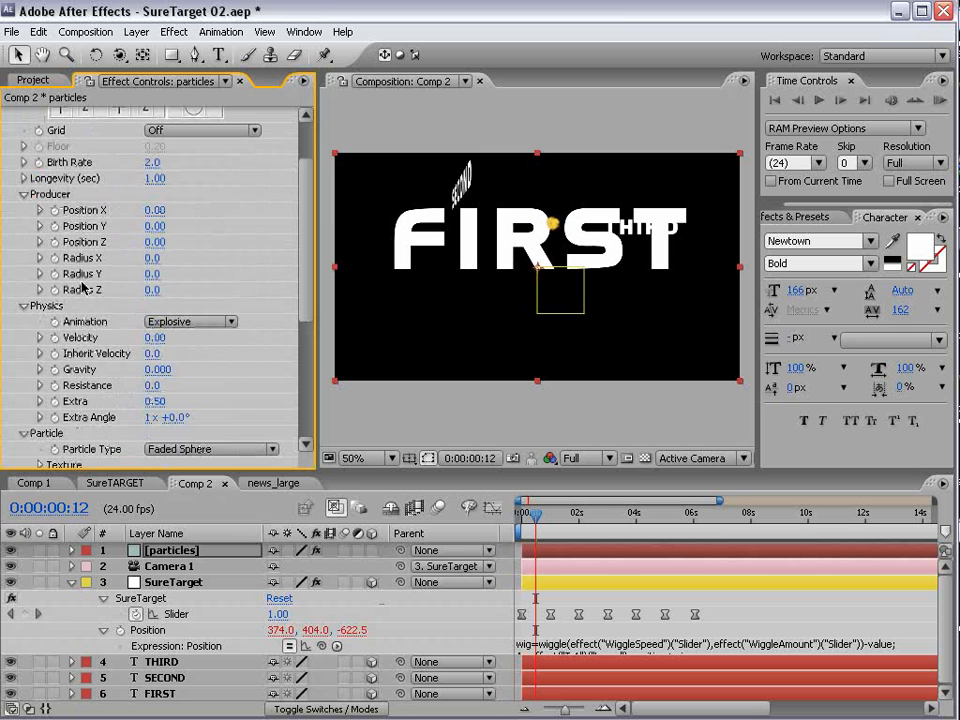
pyautogui.moveTo(158, 257); pyautogui.dragTo(203, 247)
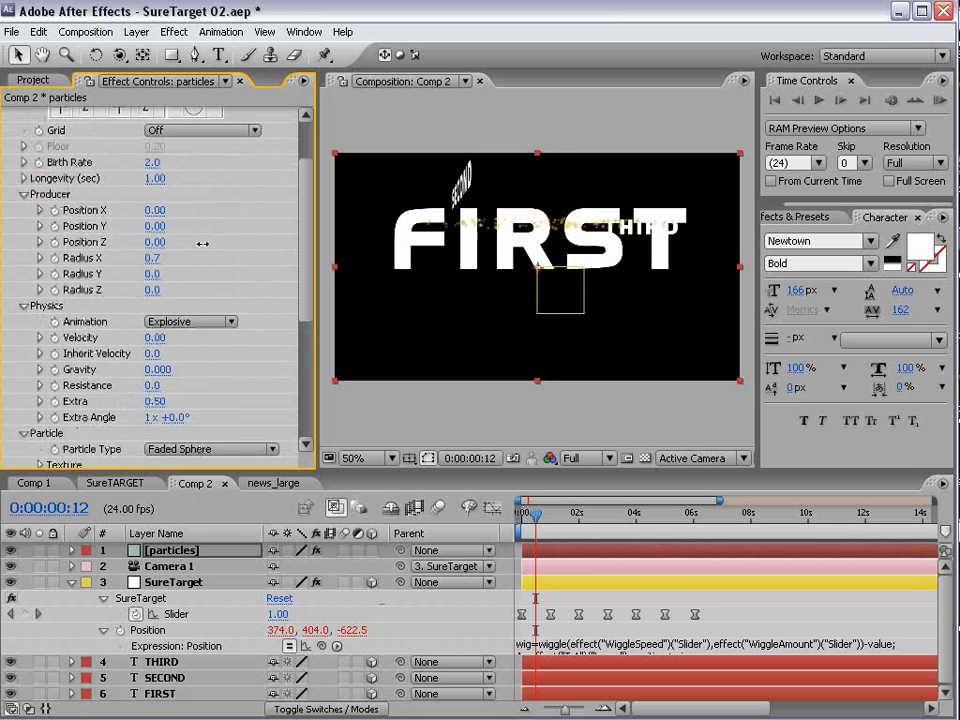
pyautogui.moveTo(150, 268); pyautogui.dragTo(223, 266)
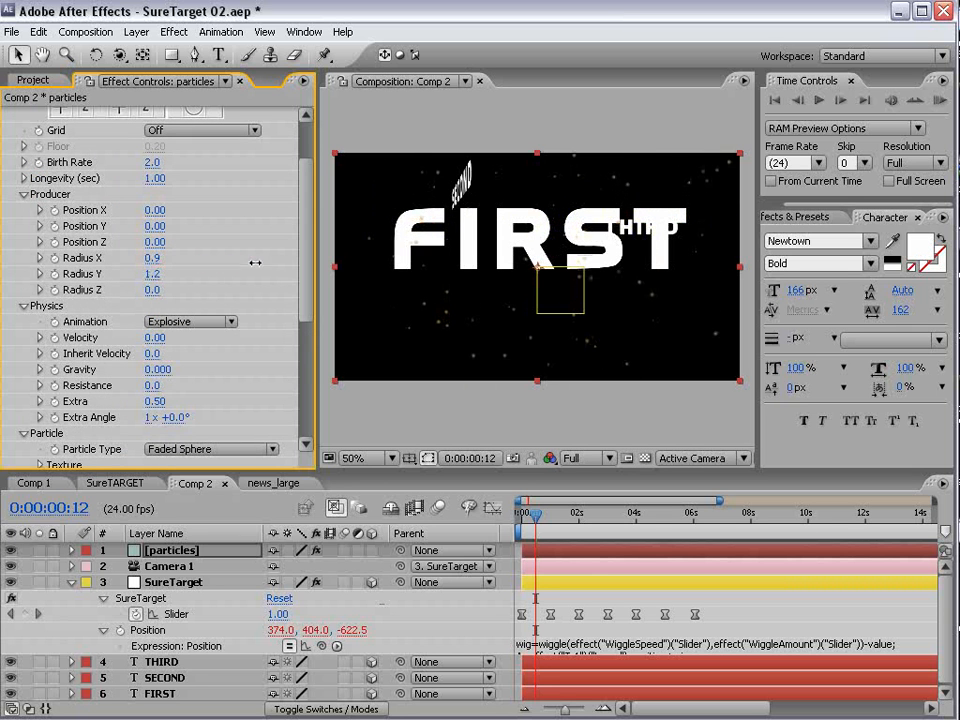
pyautogui.moveTo(165, 292); pyautogui.dragTo(267, 282)
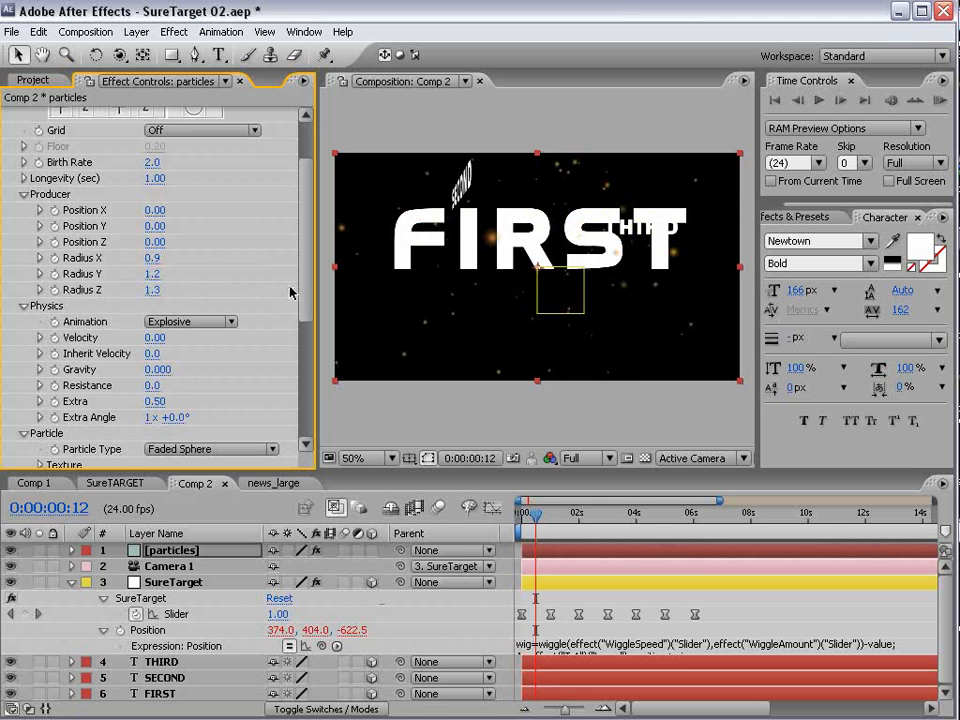
pyautogui.click(160, 179)
pyautogui.press('Return')
# - Set the particles' Birth Color to bright blue, 0072FF
pyautogui.scroll(-5, 300, 350)
pyautogui.click(154, 395)
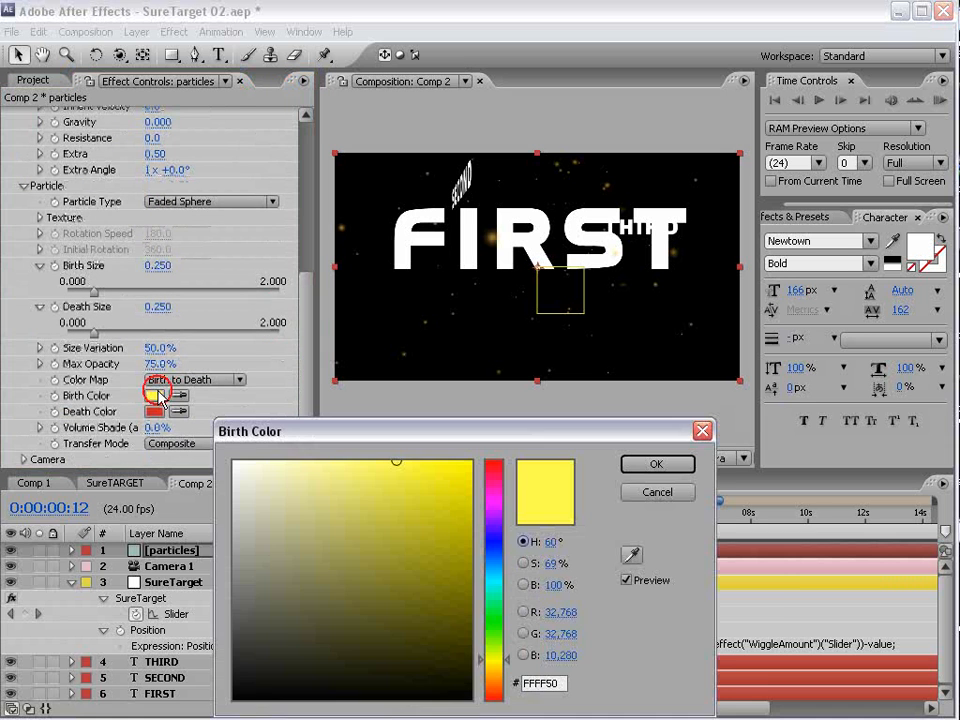
pyautogui.moveTo(505, 600); pyautogui.dragTo(494, 555)
pyautogui.press('Return')
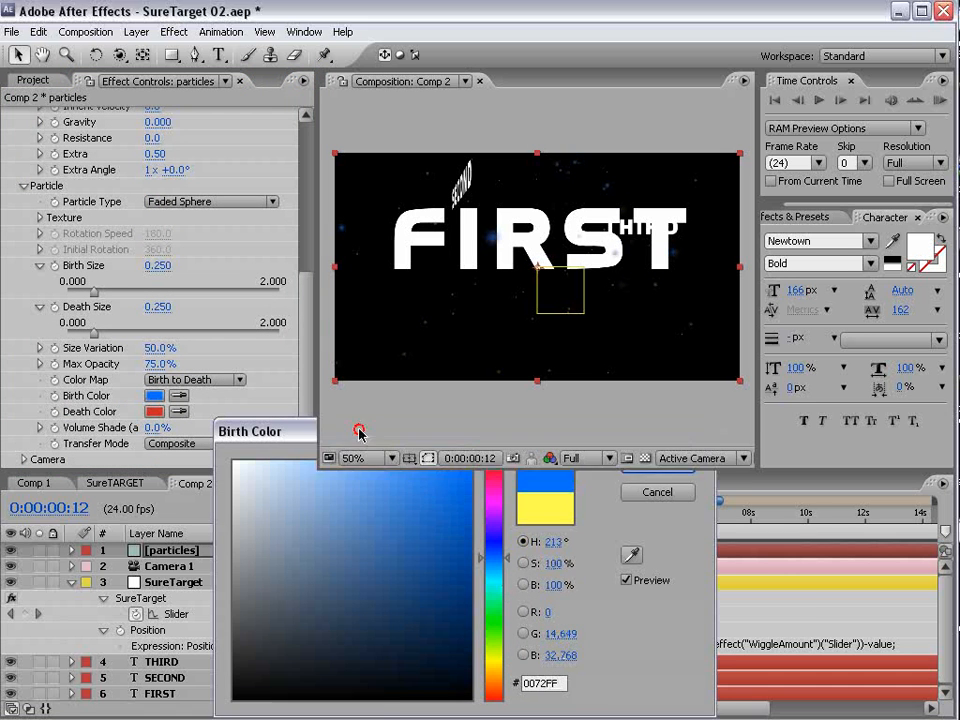
# - Set the particles' Death Color to light blue, 68BAFF
pyautogui.click(150, 412)
pyautogui.click(461, 546)
pyautogui.click(497, 562)
pyautogui.moveTo(439, 499); pyautogui.dragTo(470, 493)
pyautogui.click(375, 462)
pyautogui.click(650, 465)
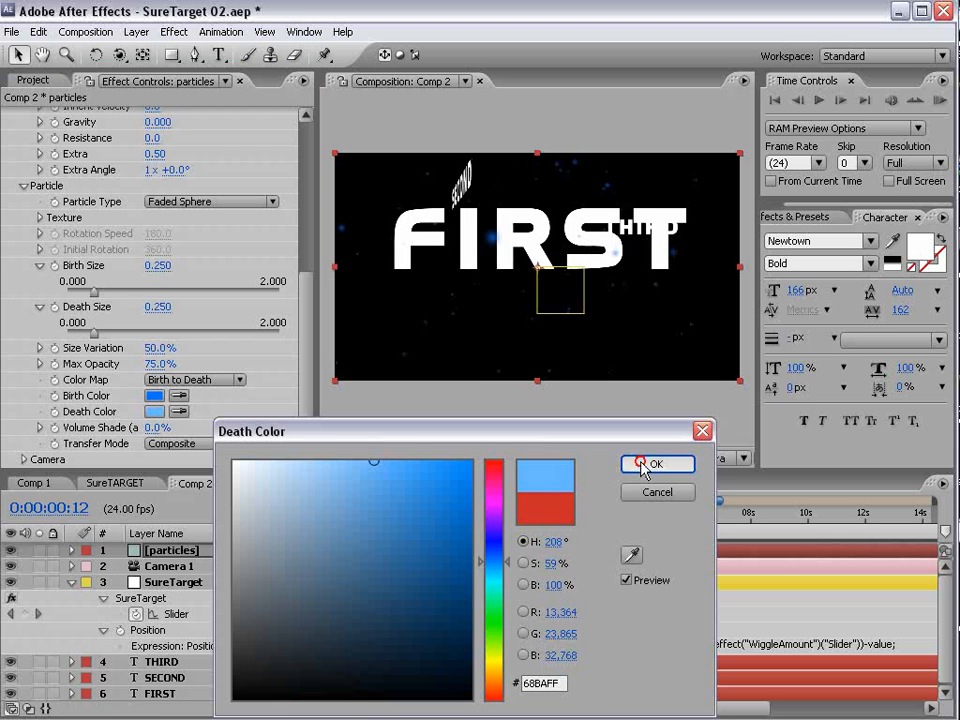
# - Create another 864 x 486 solid layer named "bg"
pyautogui.click(136, 32)
pyautogui.moveTo(140, 51)
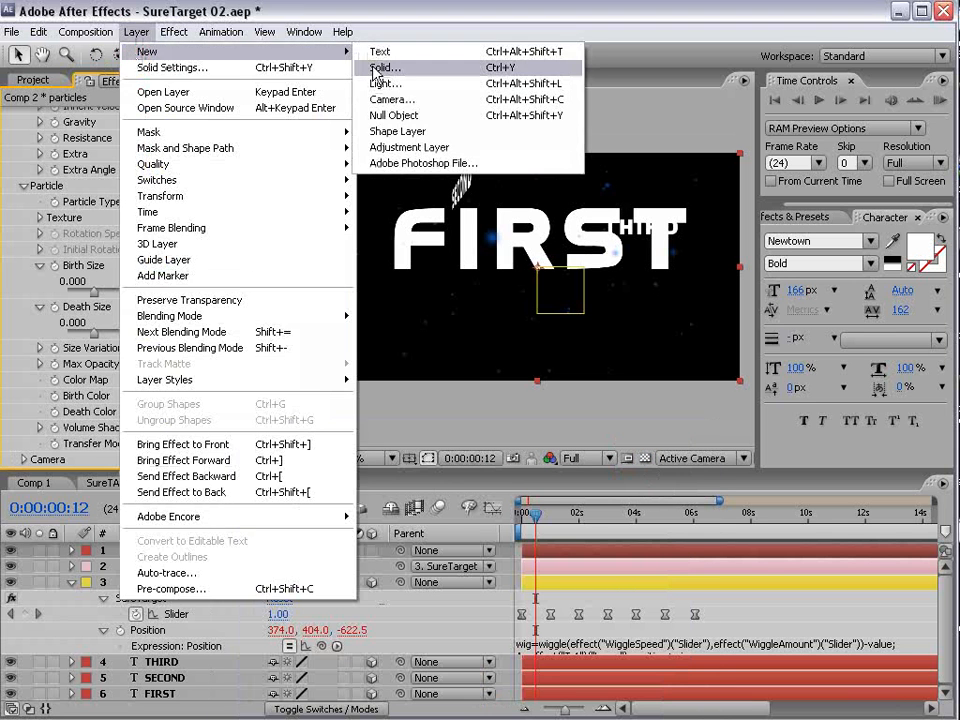
pyautogui.click(560, 66)
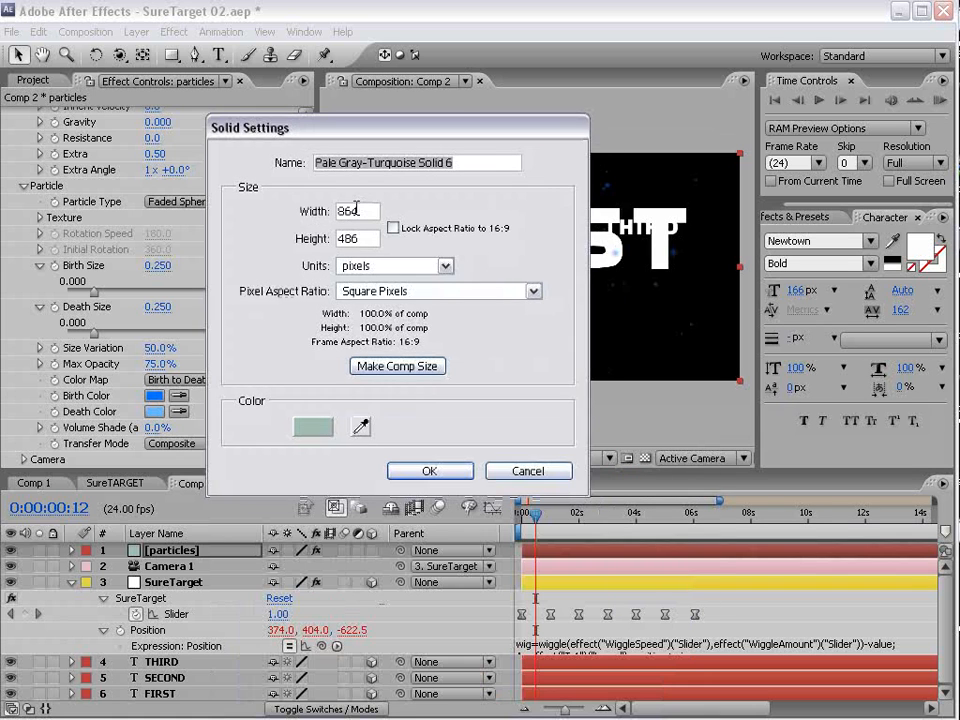
pyautogui.write('bg')
pyautogui.press('Return')
# - Apply the Ramp effect to the bg solid and set its shape to Radial Ramp
pyautogui.click(174, 32)
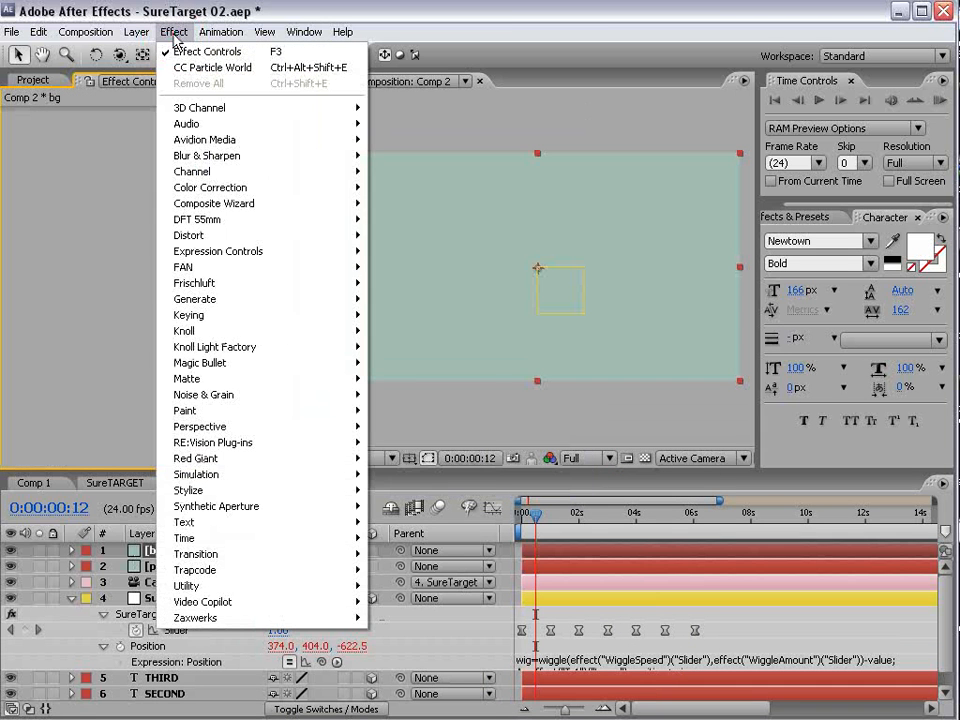
pyautogui.moveTo(270, 299)
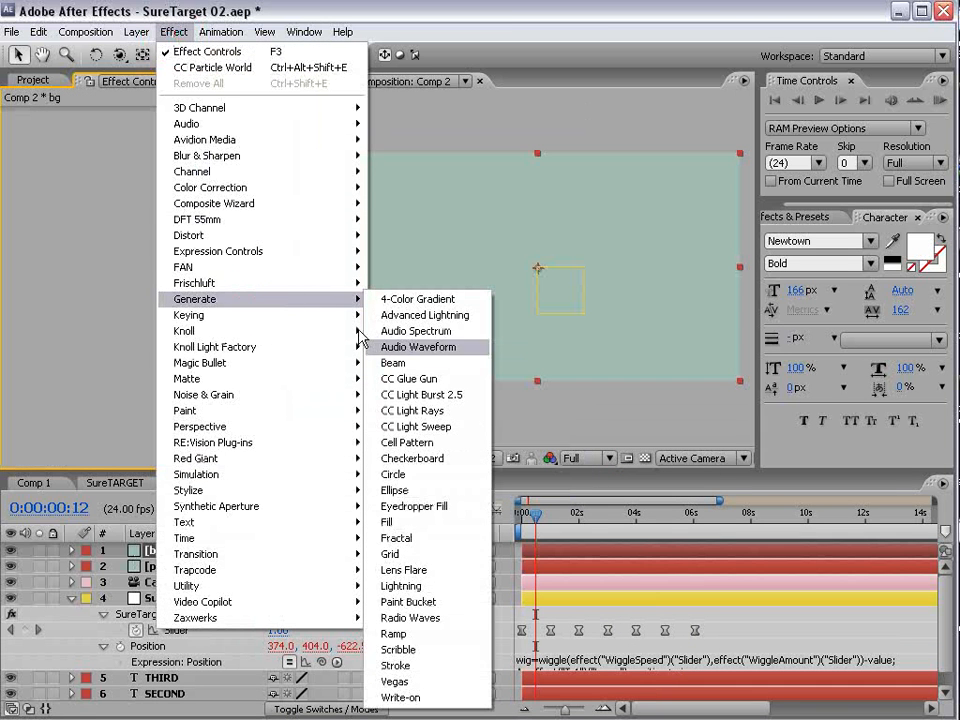
pyautogui.click(392, 633)
pyautogui.click(187, 210)
pyautogui.click(199, 228)
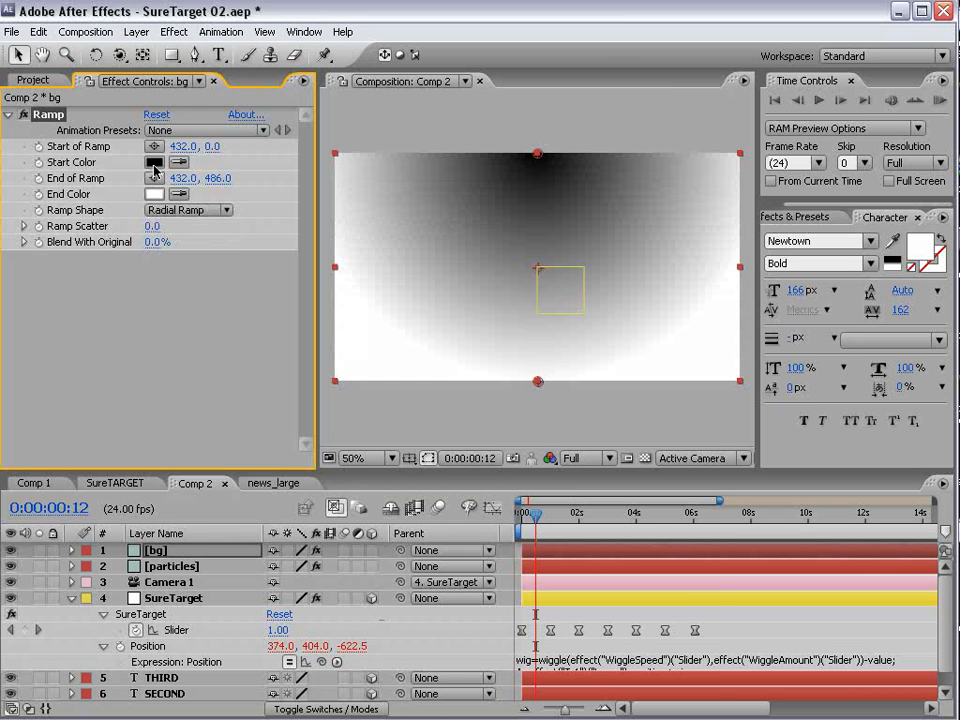
# - Set the Ramp's Start Color to a saturated medium blue with hue 213°
pyautogui.click(154, 164)
pyautogui.moveTo(494, 590); pyautogui.dragTo(494, 558)
pyautogui.click(416, 504)
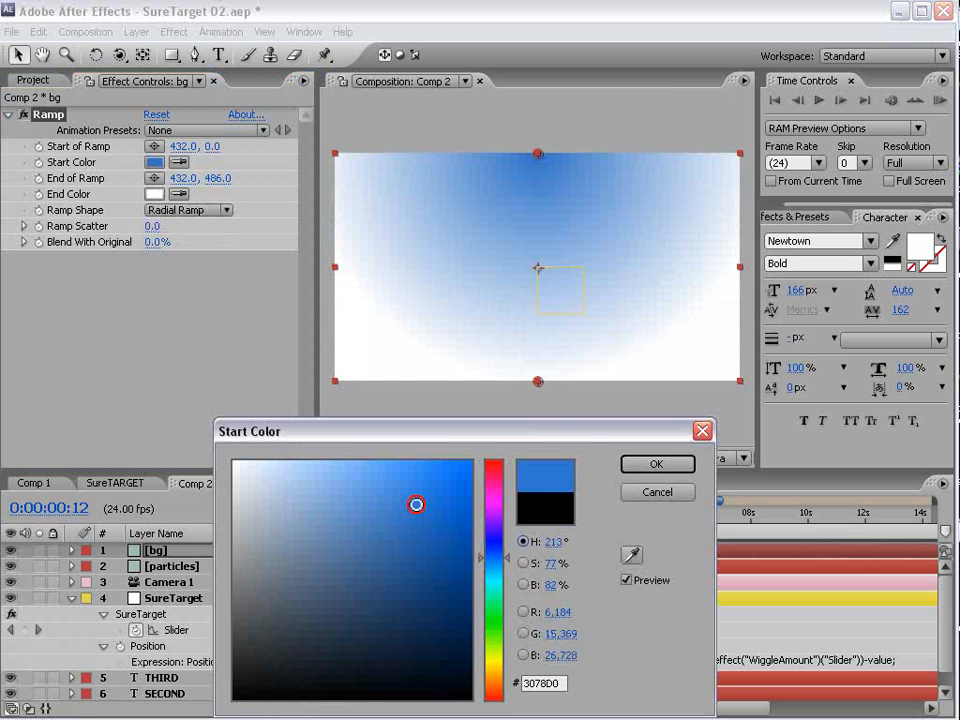
pyautogui.moveTo(416, 504); pyautogui.dragTo(471, 522)
pyautogui.click(678, 463)
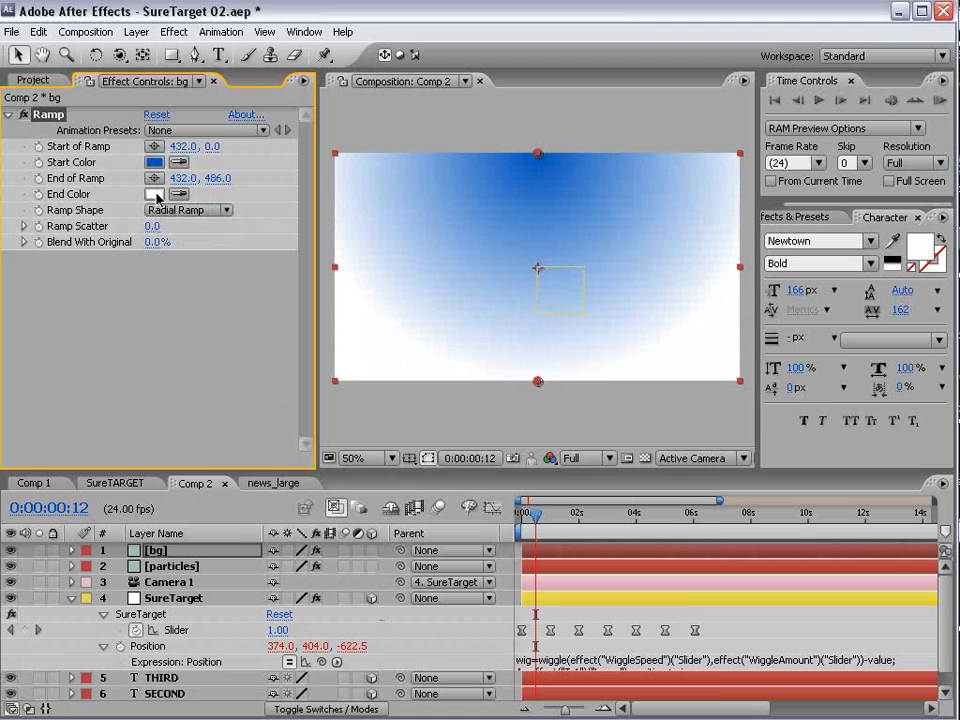
# - Set the Ramp's End Color to dark navy blue, 002656
pyautogui.click(155, 194)
pyautogui.click(490, 561)
pyautogui.click(471, 618)
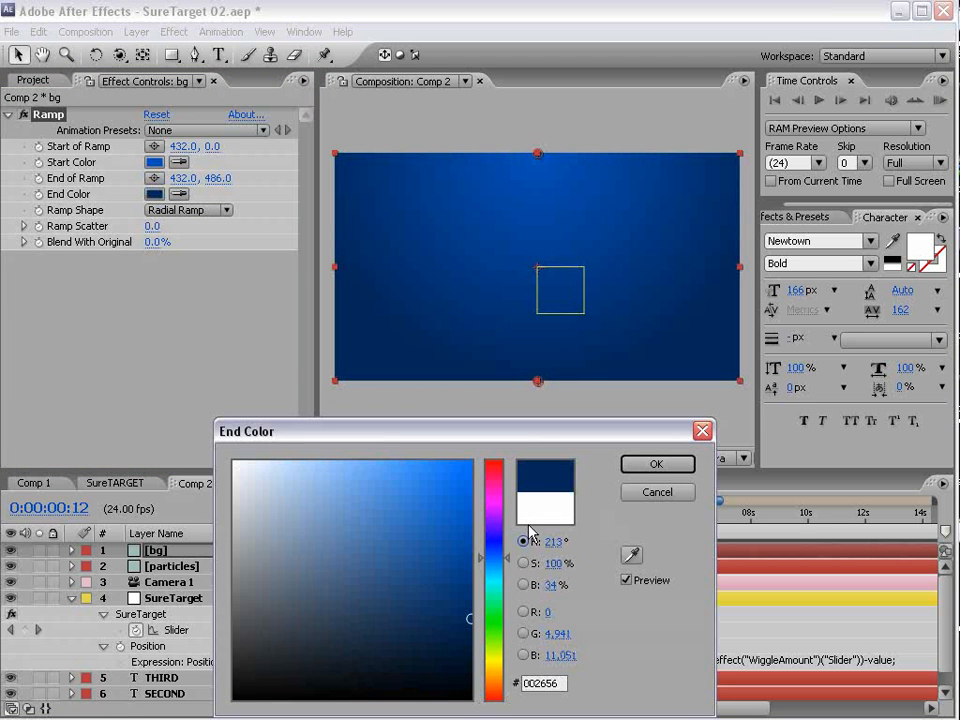
pyautogui.click(669, 464)
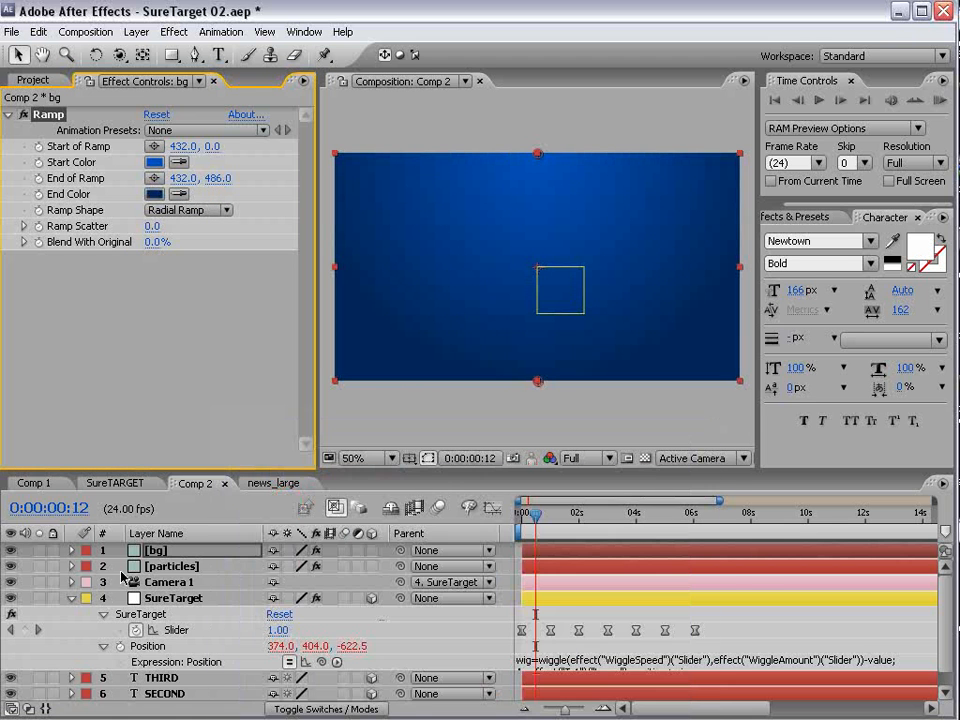
# - Collapse the SureTarget layer's properties and move the bg layer below all the text layers
pyautogui.click(71, 599)
pyautogui.moveTo(155, 550); pyautogui.dragTo(167, 670)
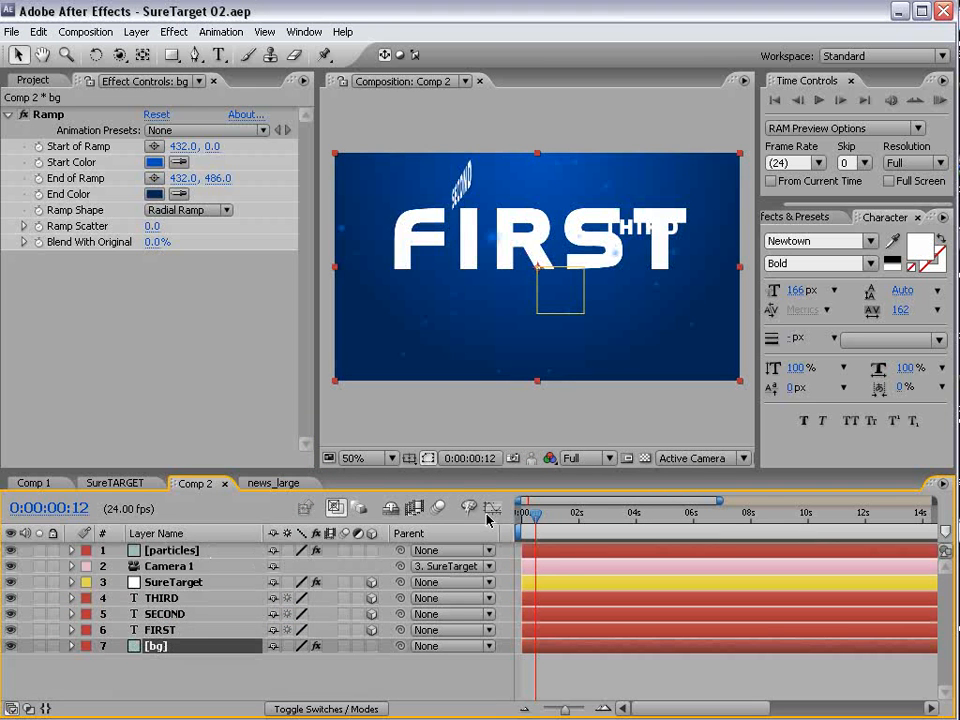
# - Compress the SureTarget layer's slider keyframes proportionally so that the last one falls at 4 seconds
pyautogui.moveTo(533, 518); pyautogui.dragTo(521, 515)
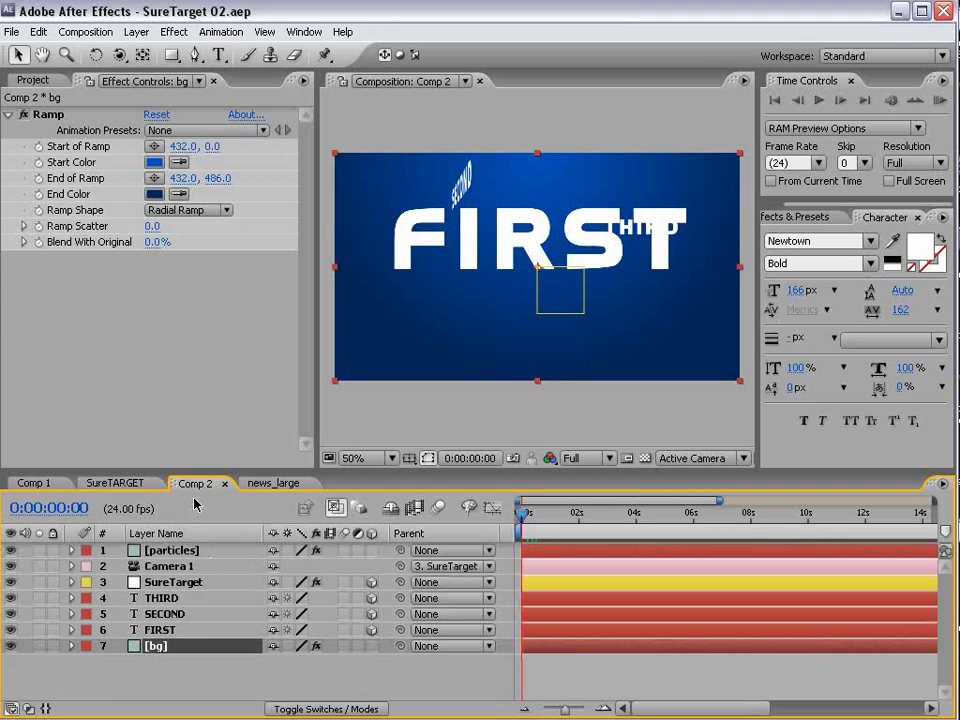
pyautogui.click(172, 586)
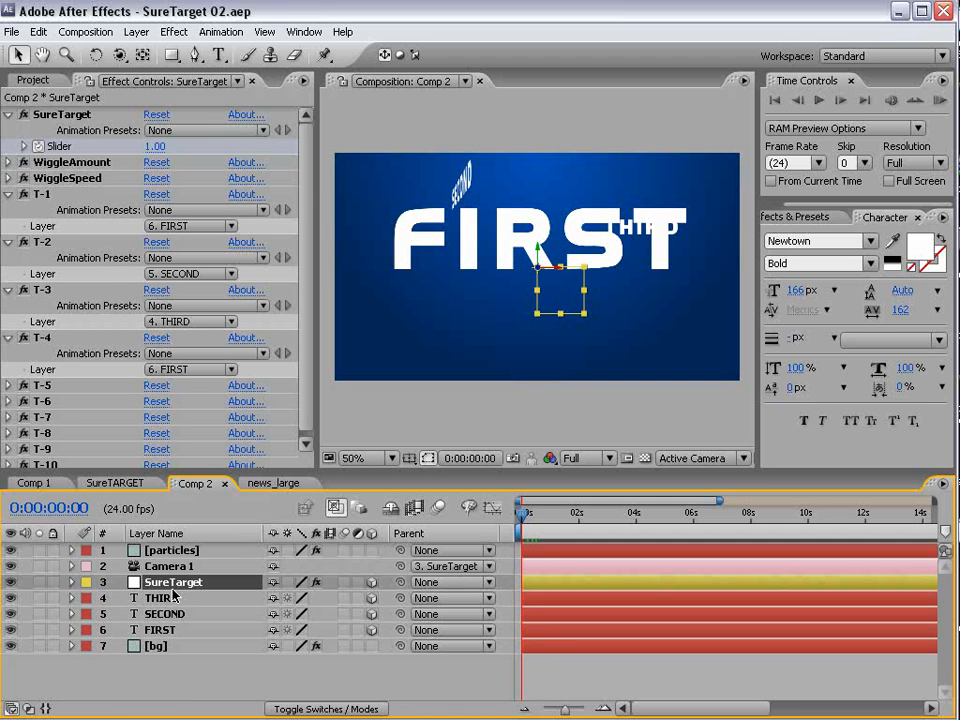
pyautogui.press('u')
pyautogui.moveTo(530, 518); pyautogui.dragTo(541, 547)
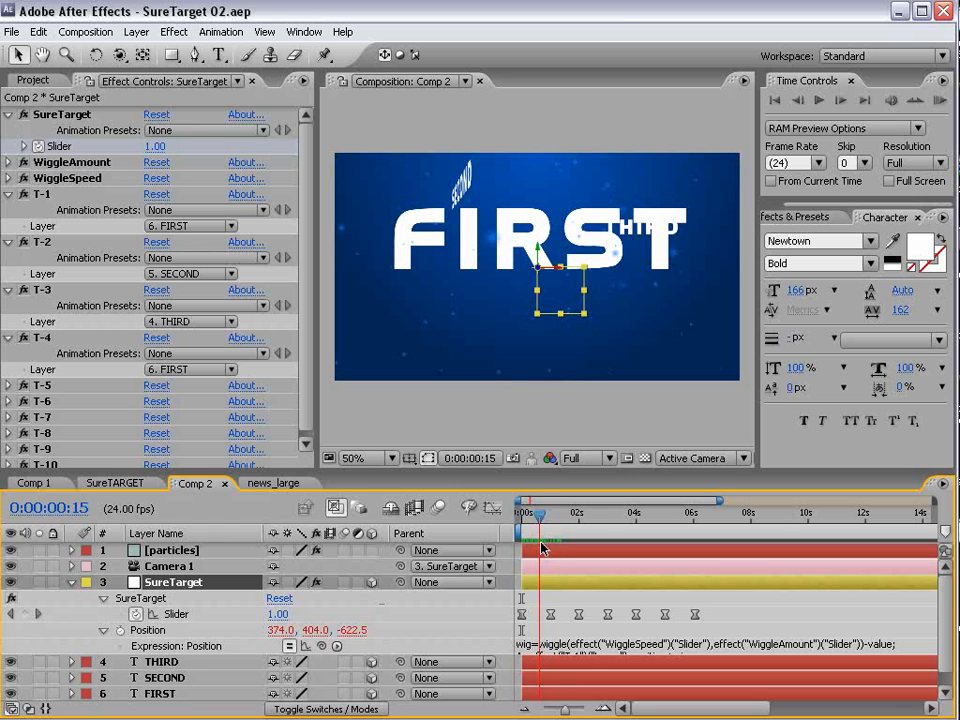
pyautogui.moveTo(706, 598); pyautogui.dragTo(513, 615)
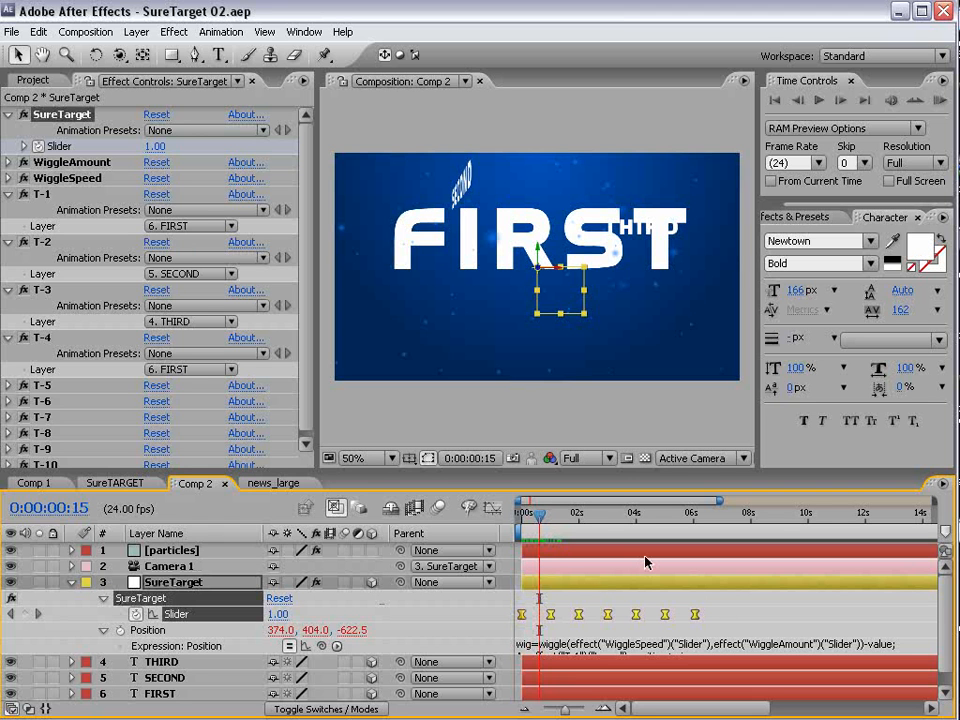
pyautogui.moveTo(696, 618); pyautogui.dragTo(636, 619)
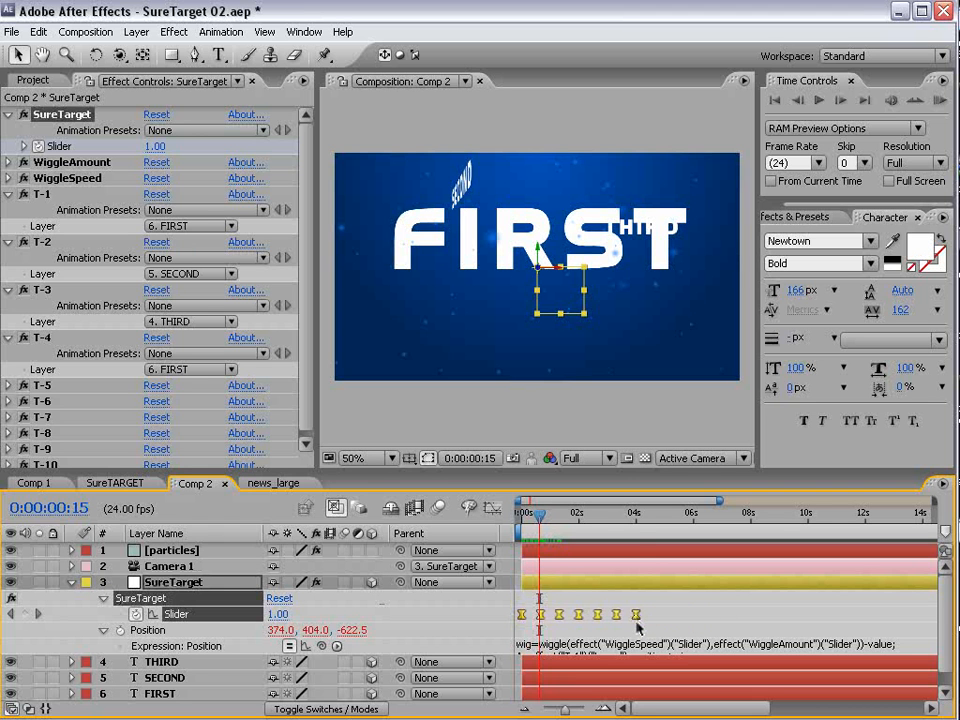
# - End the work area at 0:00:04:00 and RAM preview the animation from the start
pyautogui.click(643, 513)
pyautogui.moveTo(643, 515); pyautogui.dragTo(641, 515)
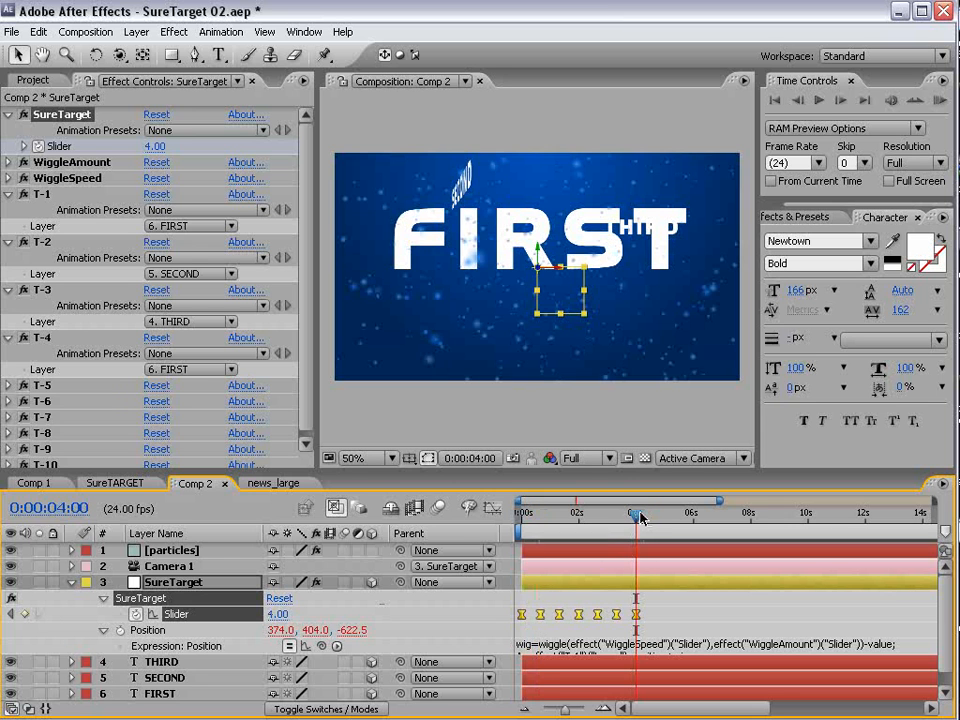
pyautogui.press('n')
pyautogui.moveTo(548, 518); pyautogui.dragTo(490, 520)
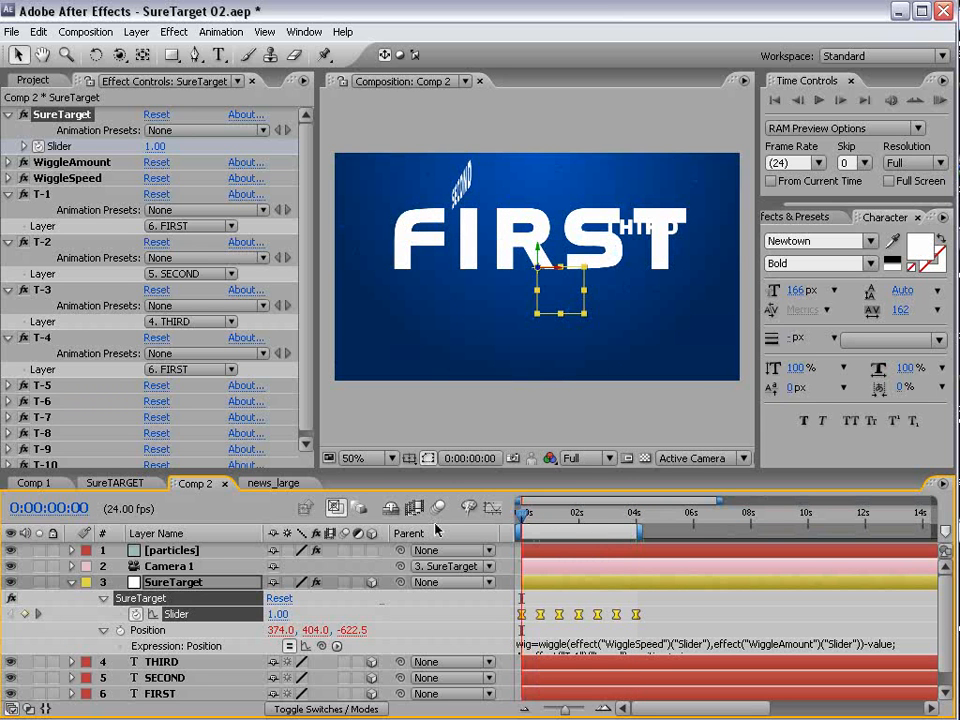
pyautogui.click(570, 551)
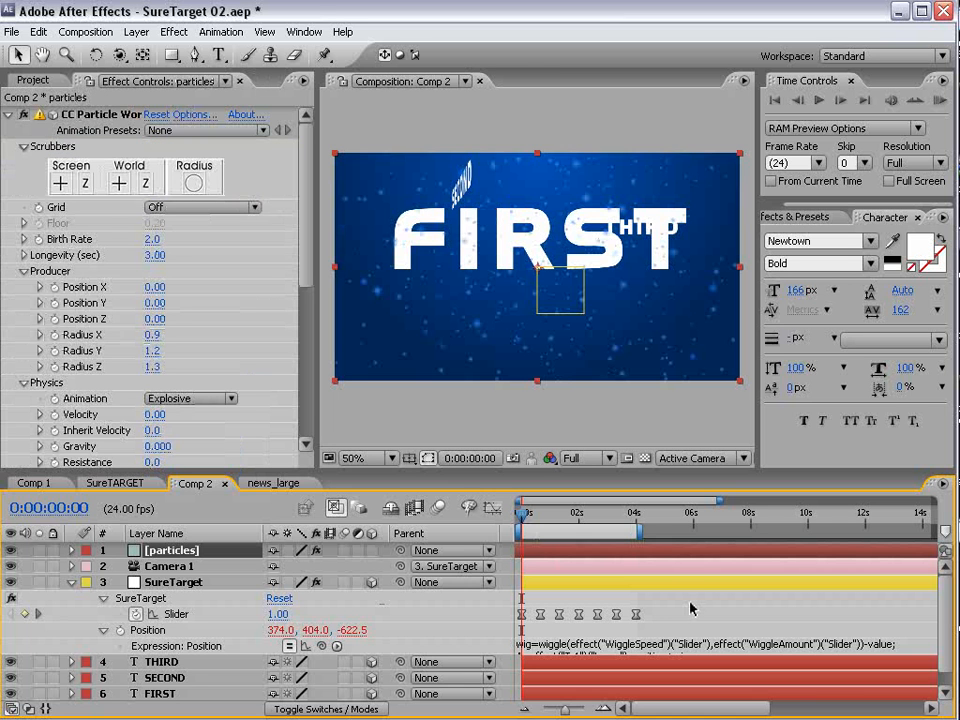
pyautogui.press('KP_0')
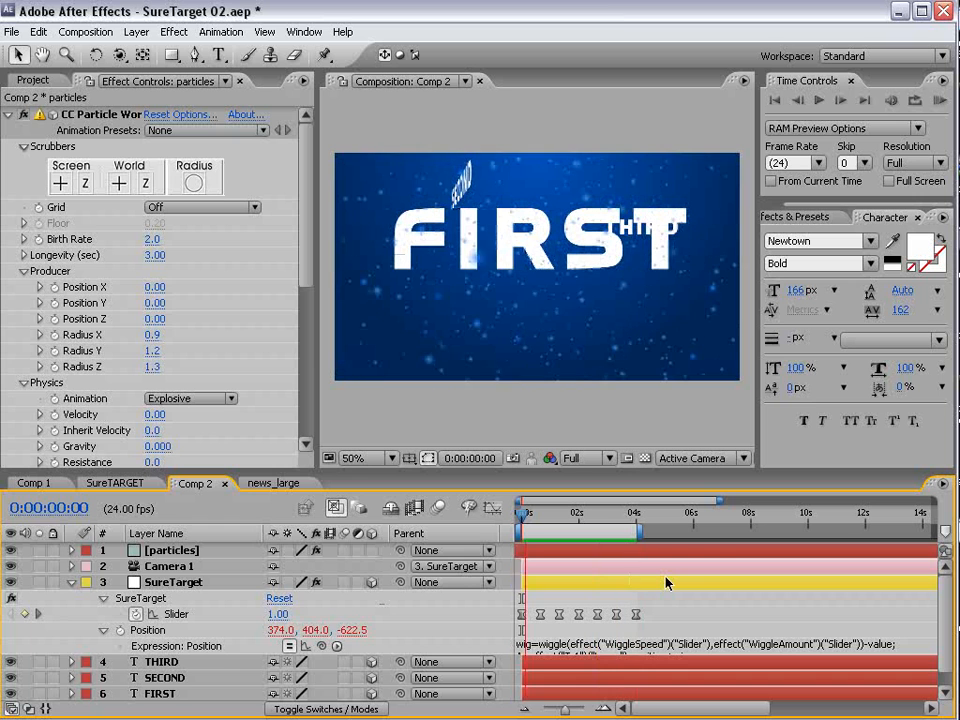
pyautogui.press('space')
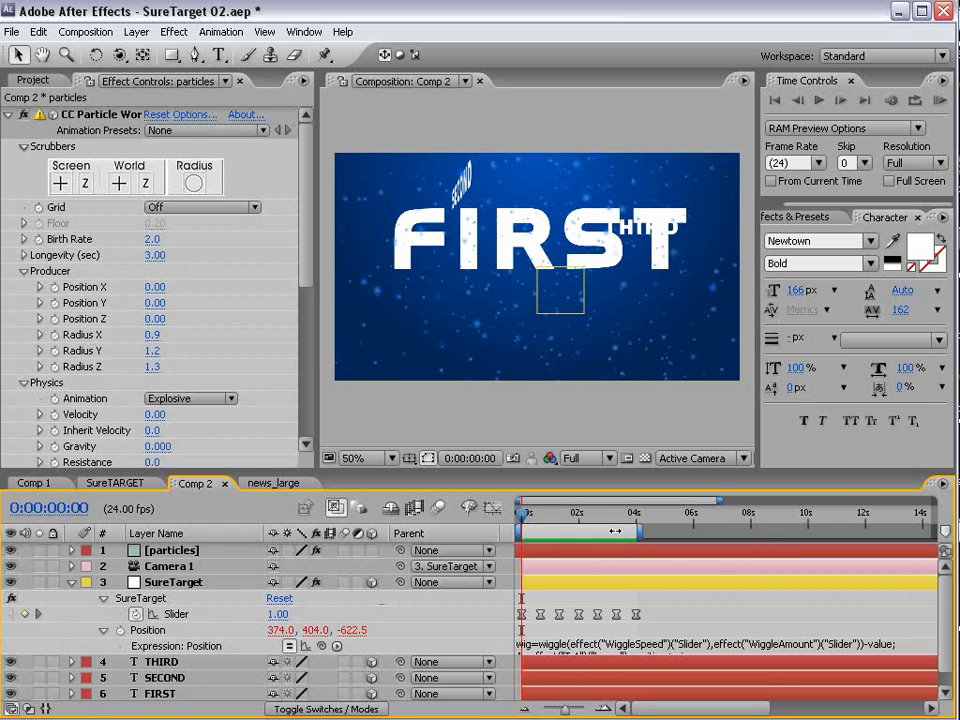
# - Lock the particles layer and, at 0:00:01:16, rotate the SECOND text about its vertical axis until it is edge-on to the camera
pyautogui.moveTo(526, 528); pyautogui.dragTo(571, 512)
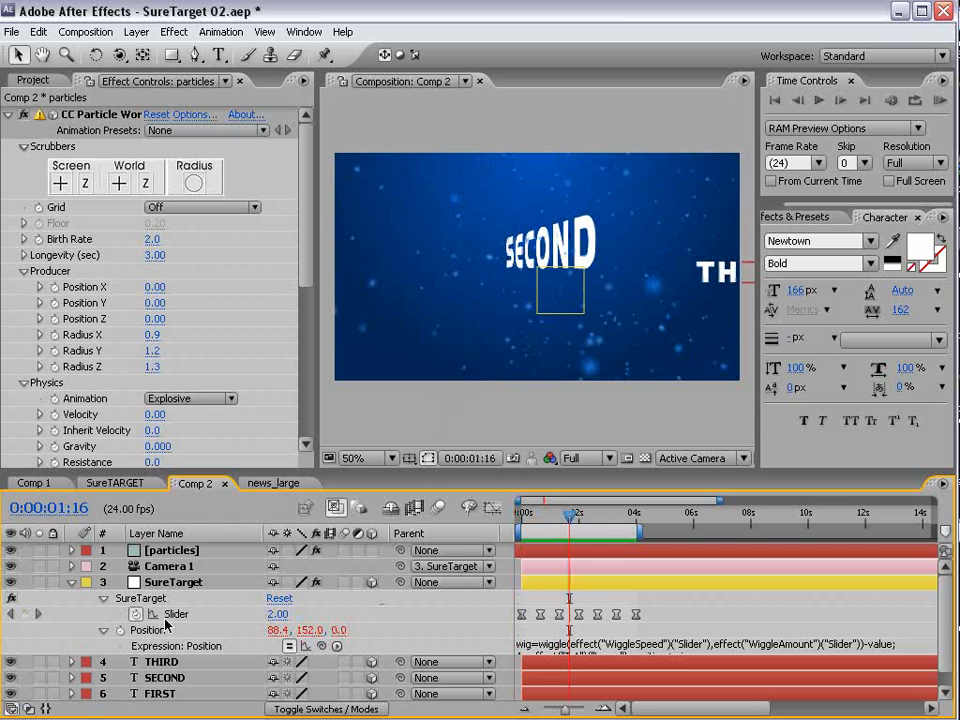
pyautogui.click(538, 243)
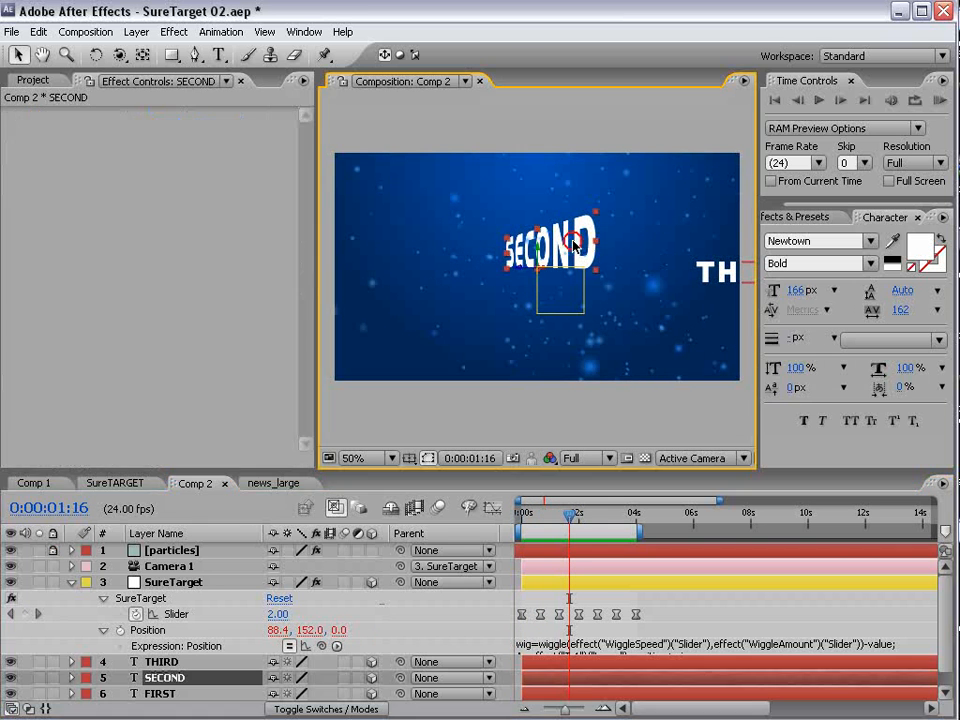
pyautogui.press('w')
pyautogui.moveTo(537, 254); pyautogui.dragTo(532, 256)
# - Show the SureTarget layer's rotation properties and set its first Orientation keyframe at 0:00:00:16, matching the second slider keyframe
pyautogui.press('=')
pyautogui.press('=')
pyautogui.press('space')
pyautogui.moveTo(590, 632); pyautogui.dragTo(634, 599)
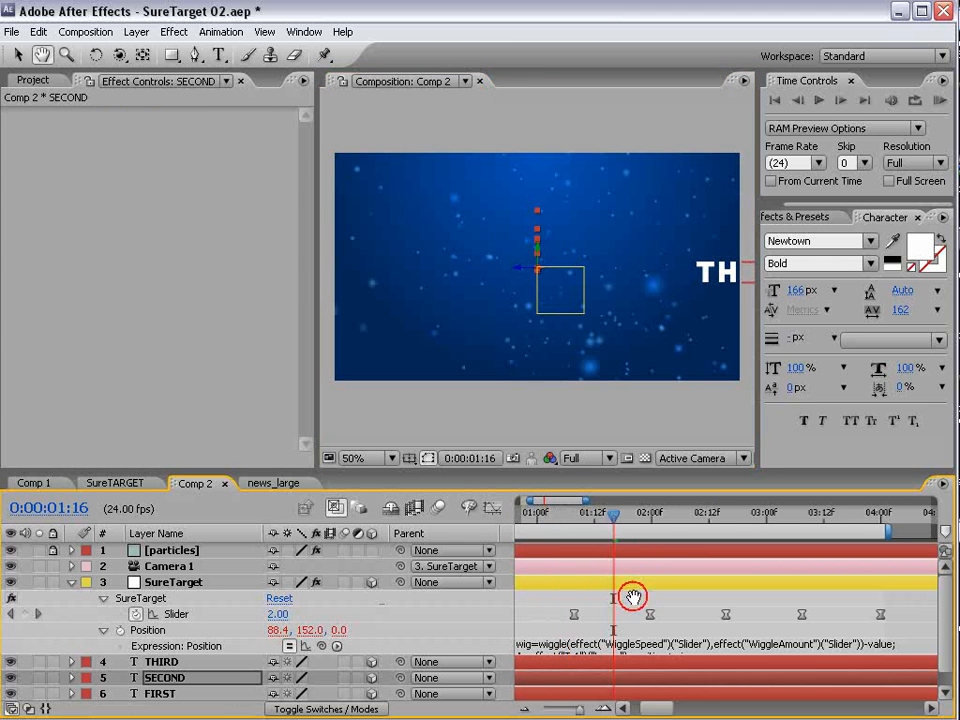
pyautogui.moveTo(613, 517); pyautogui.dragTo(540, 565)
pyautogui.press('space')
pyautogui.moveTo(560, 606); pyautogui.dragTo(654, 557)
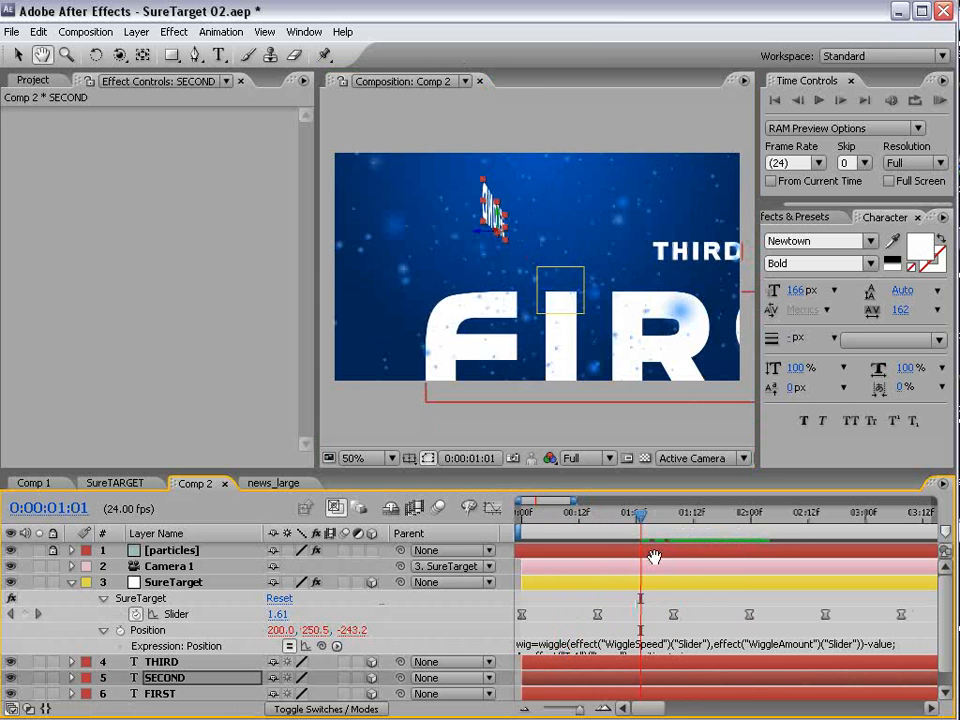
pyautogui.moveTo(623, 515); pyautogui.dragTo(599, 565)
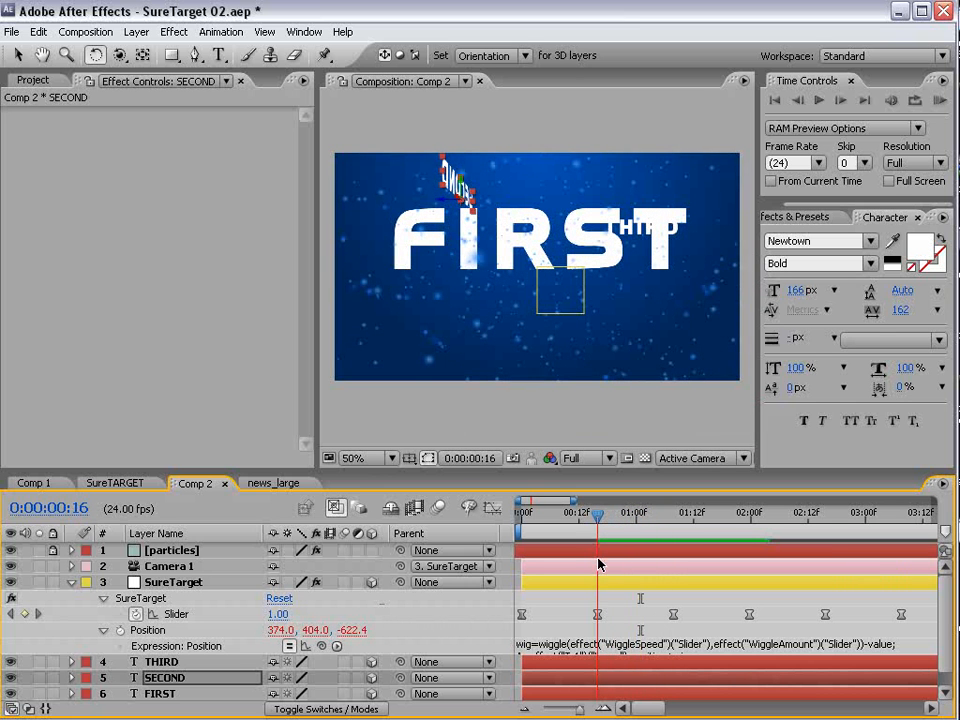
pyautogui.click(597, 616)
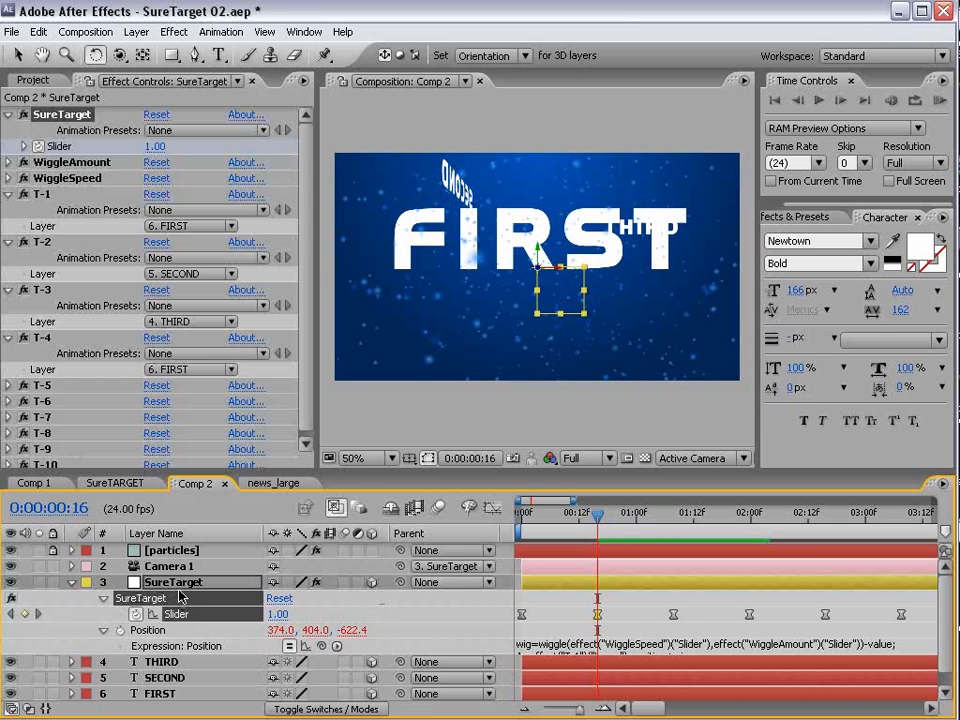
pyautogui.hotkey('shift', 'r')
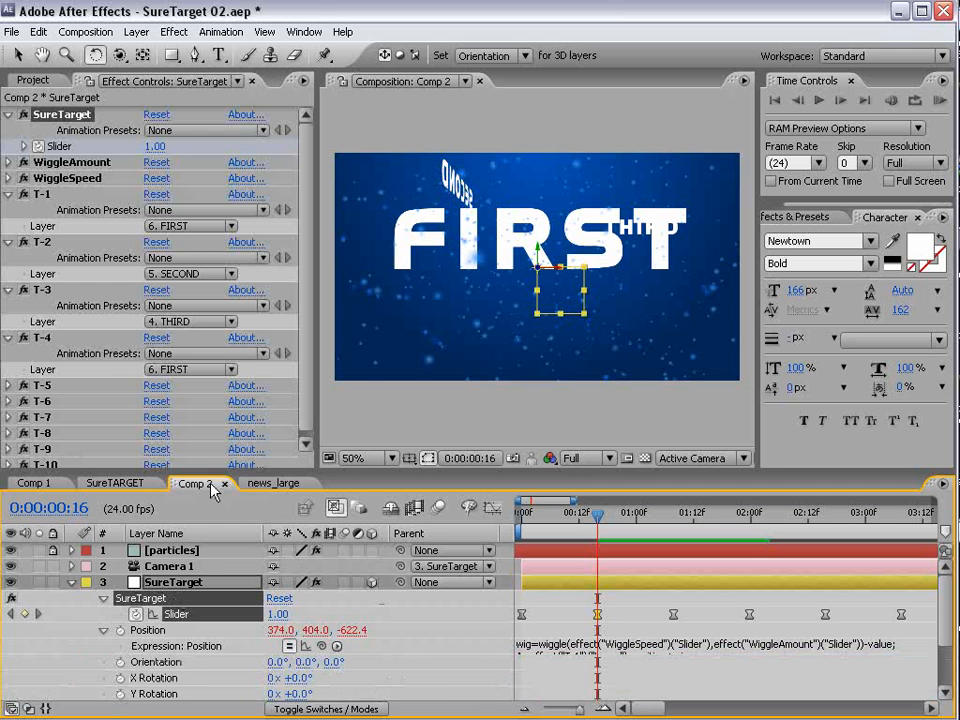
pyautogui.moveTo(208, 469); pyautogui.dragTo(210, 436)
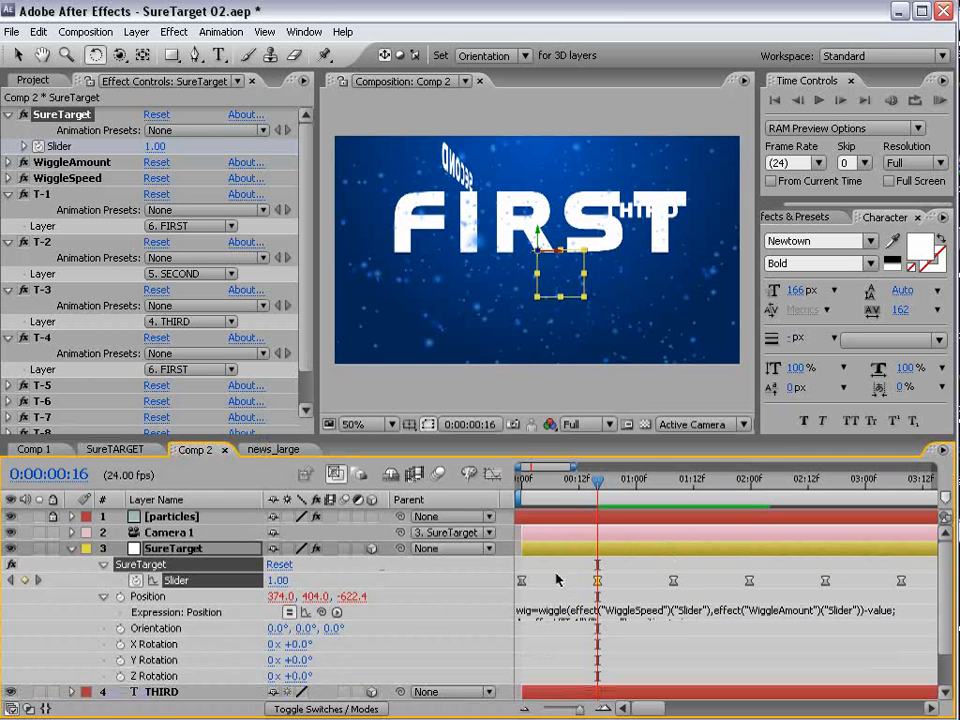
pyautogui.click(120, 628)
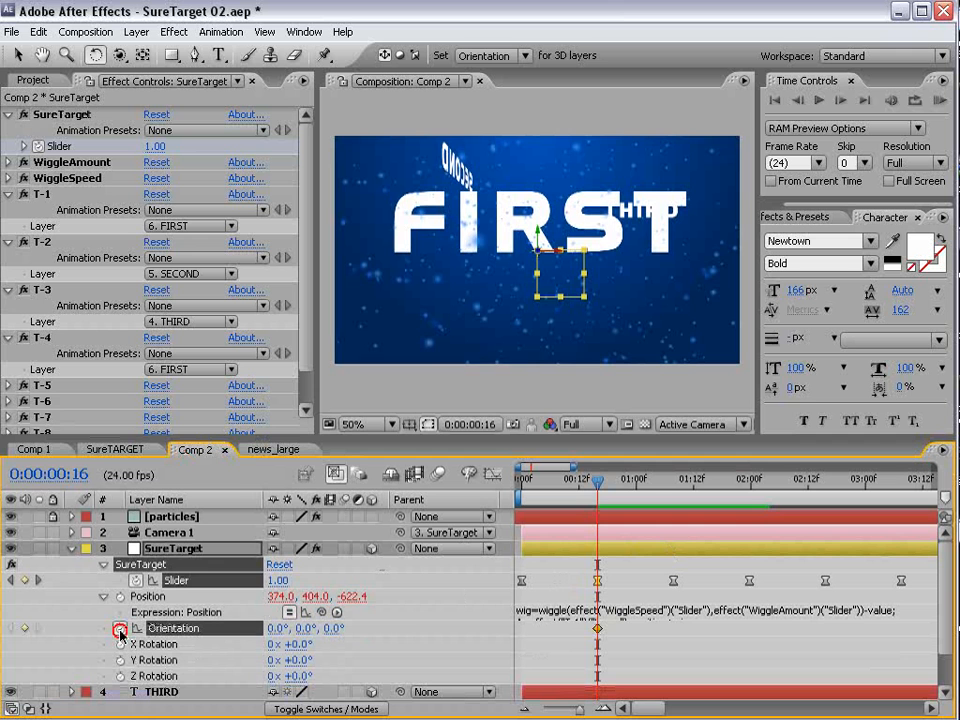
# - Rotate SureTarget to a Y orientation of 90° at 0:00:01:08 to face SECOND, and hold it with another Orientation keyframe at 0:00:02:00
pyautogui.moveTo(603, 485); pyautogui.dragTo(669, 493)
pyautogui.click(688, 551)
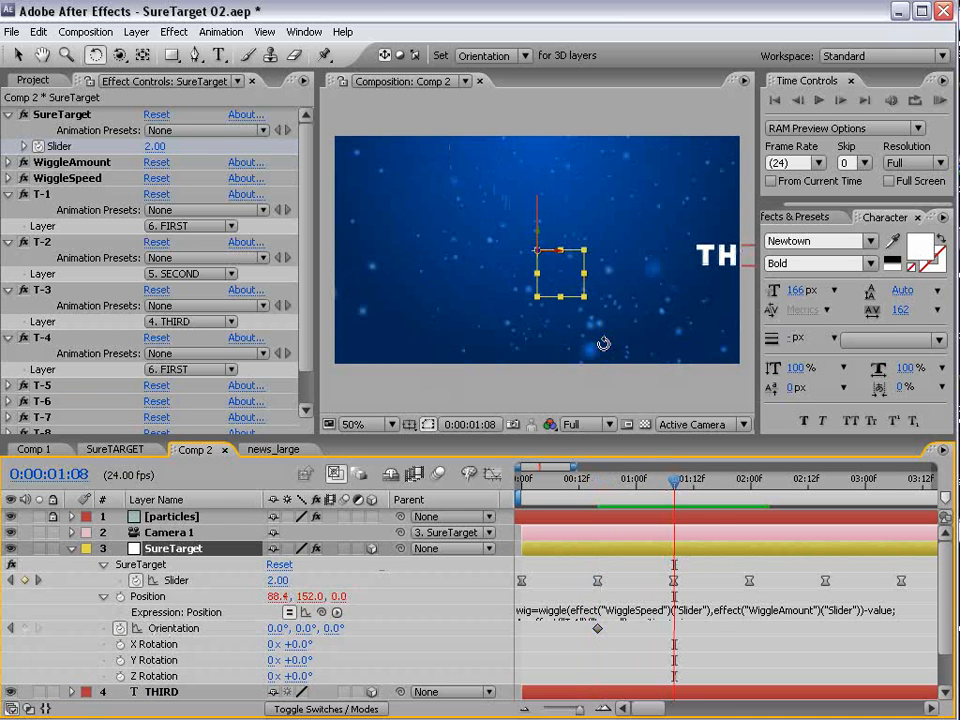
pyautogui.moveTo(537, 240); pyautogui.dragTo(509, 250)
pyautogui.moveTo(503, 252); pyautogui.dragTo(555, 269)
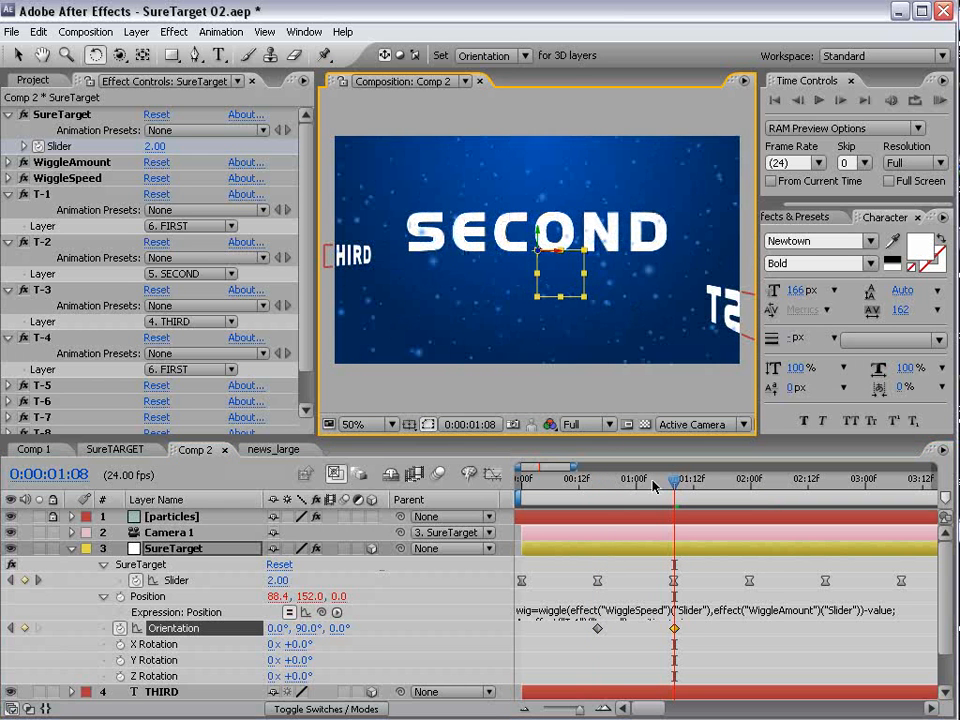
pyautogui.moveTo(724, 490); pyautogui.dragTo(749, 490)
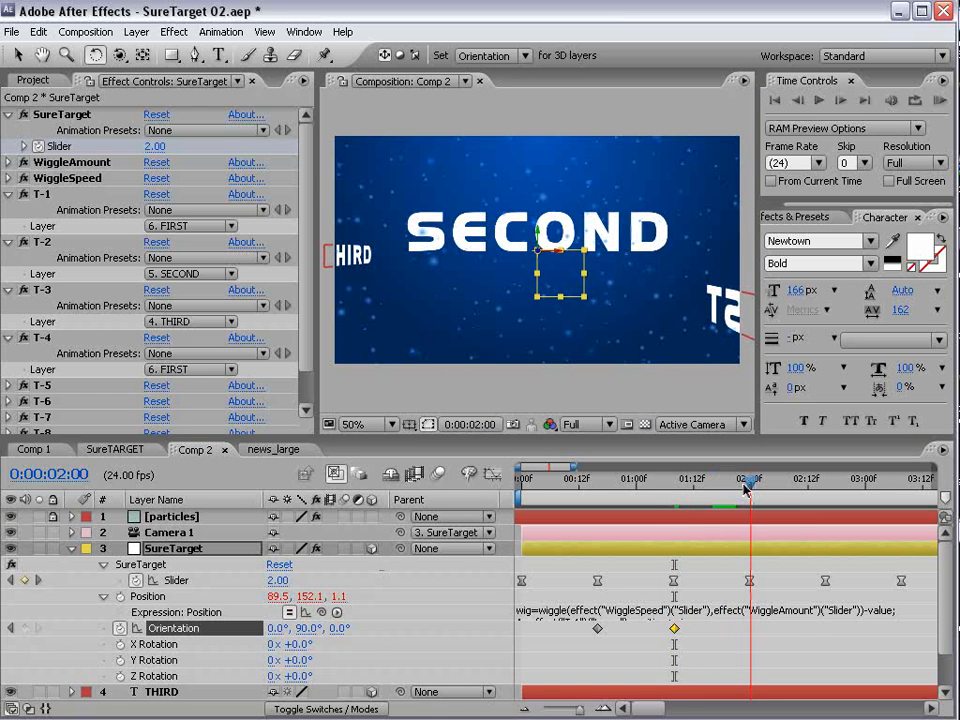
pyautogui.click(24, 629)
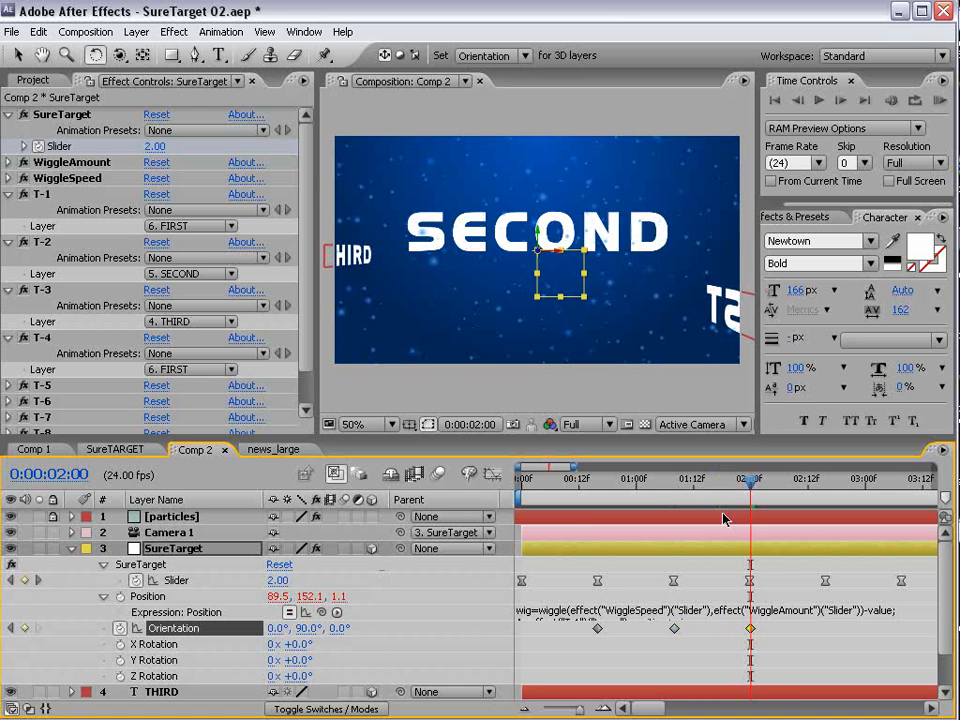
# - Align the fifth slider keyframe to 0:00:02:15 and set SureTarget's Y orientation to 0° at that time
pyautogui.moveTo(749, 488); pyautogui.dragTo(824, 492)
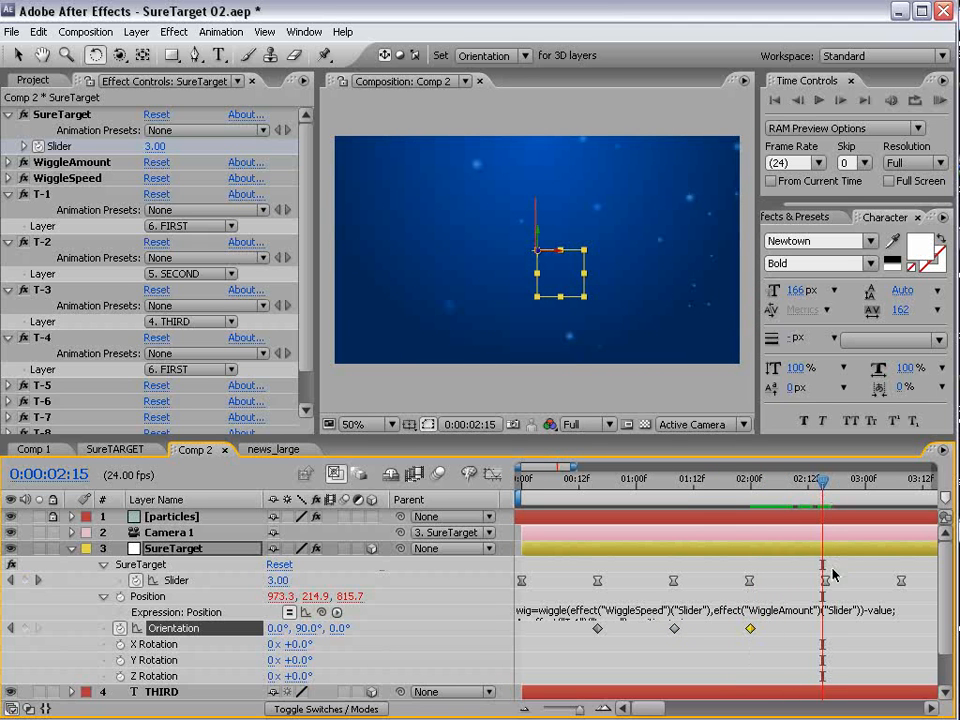
pyautogui.moveTo(826, 580); pyautogui.dragTo(822, 581)
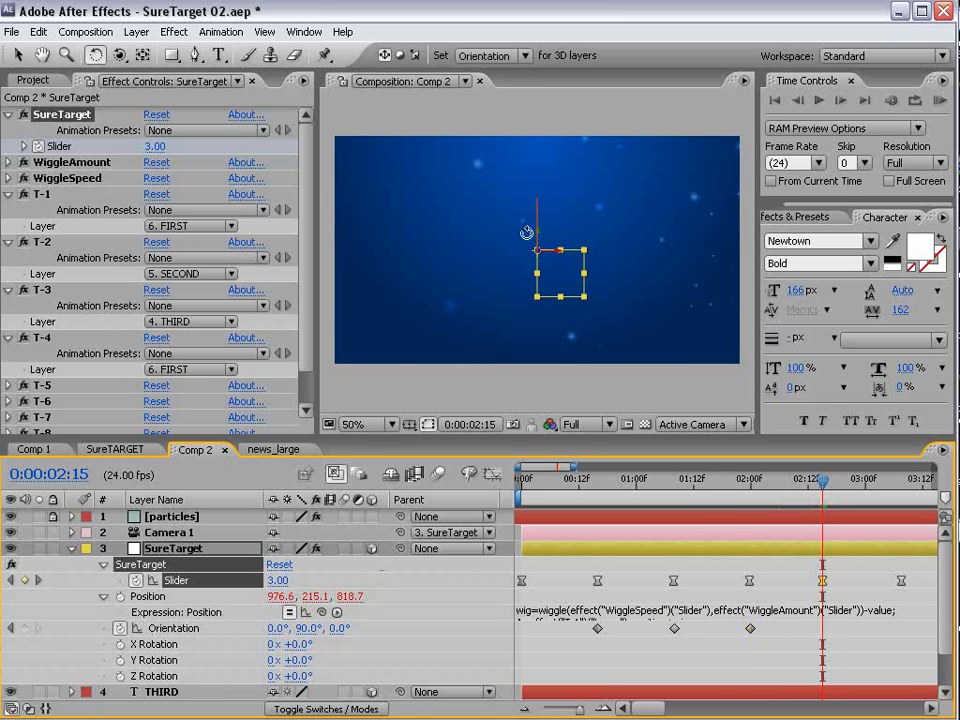
pyautogui.moveTo(310, 630); pyautogui.dragTo(296, 629)
pyautogui.click(303, 628)
pyautogui.write('0')
pyautogui.press('Return')
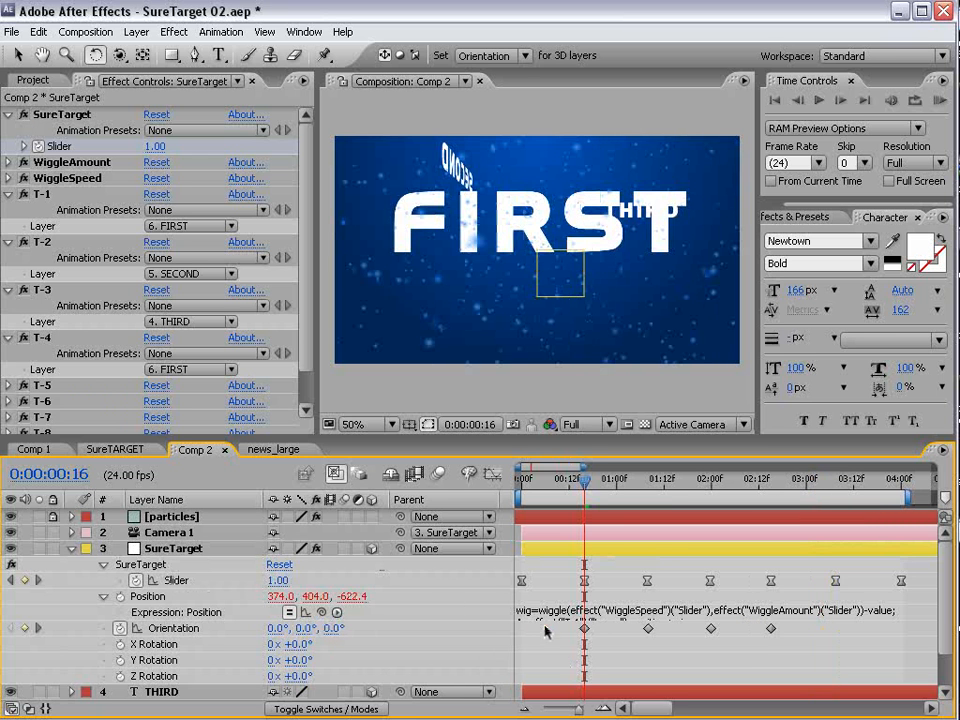
# - Apply Easy Ease to all four Orientation keyframes and scrub through the camera move
pyautogui.moveTo(545, 632); pyautogui.dragTo(772, 651)
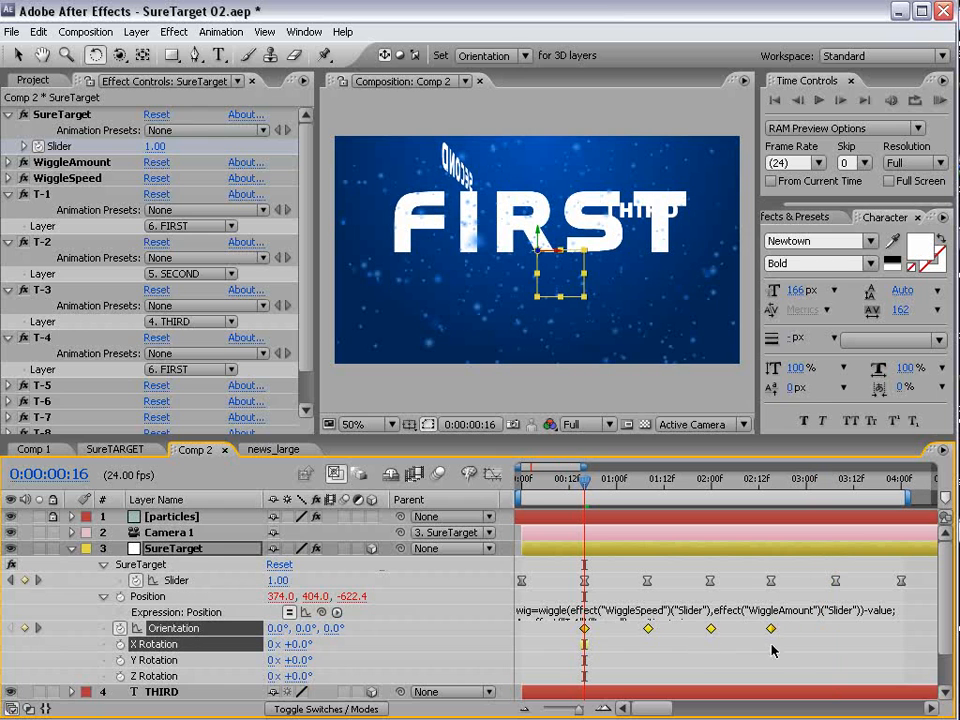
pyautogui.click(588, 662)
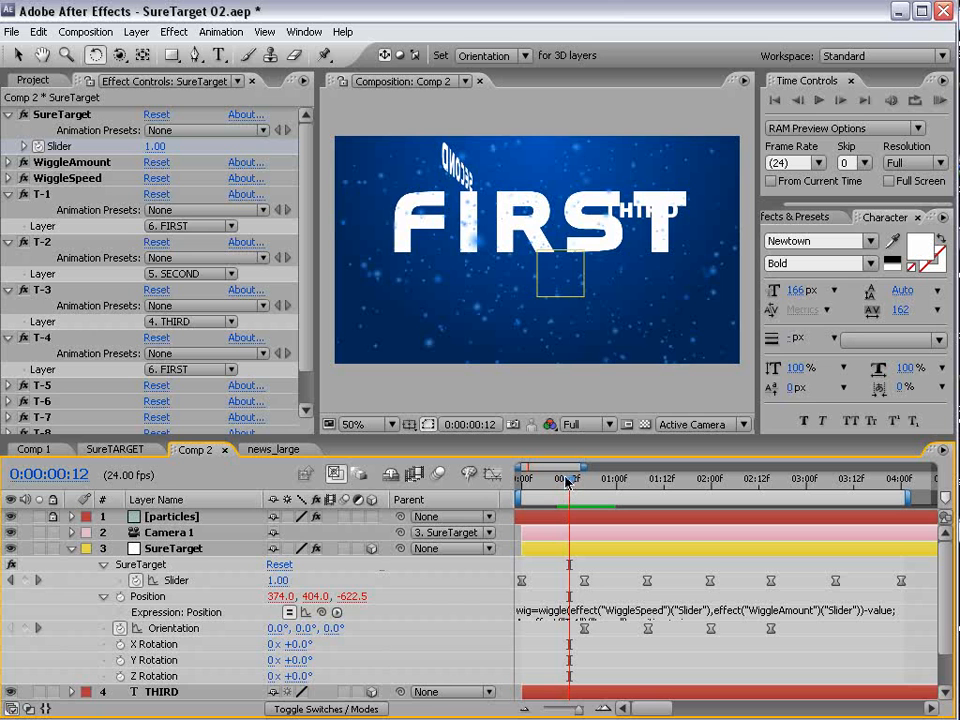
pyautogui.moveTo(567, 482); pyautogui.dragTo(557, 551)
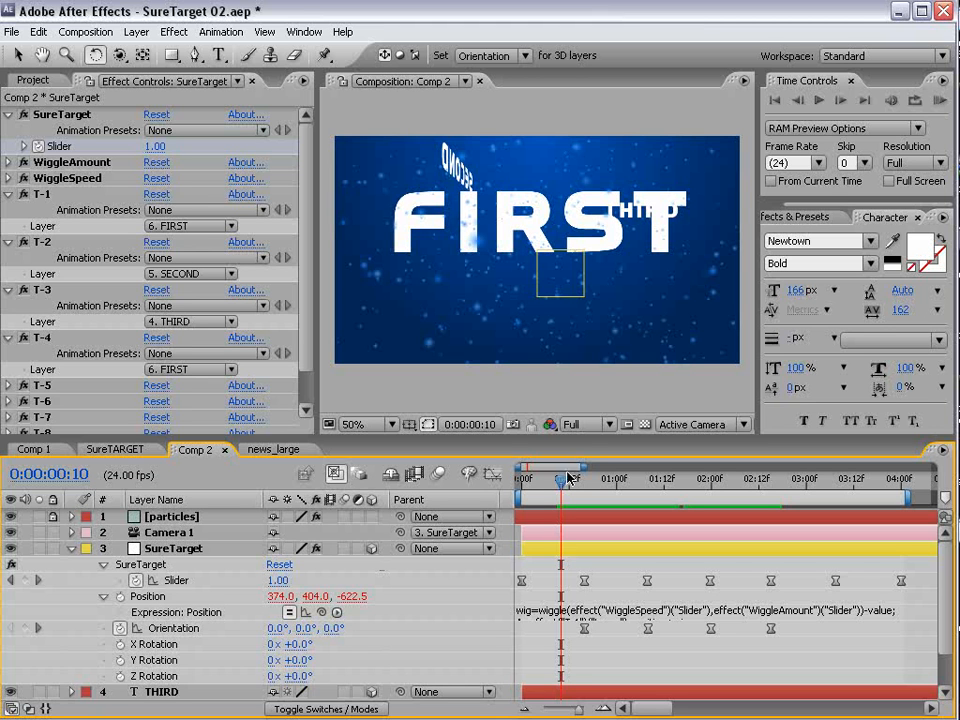
# - At 0:00:01:08, move the SECOND text upward in 3D space to about 88.4, -200, 80
pyautogui.moveTo(568, 478); pyautogui.dragTo(645, 487)
pyautogui.press('v')
pyautogui.click(449, 228)
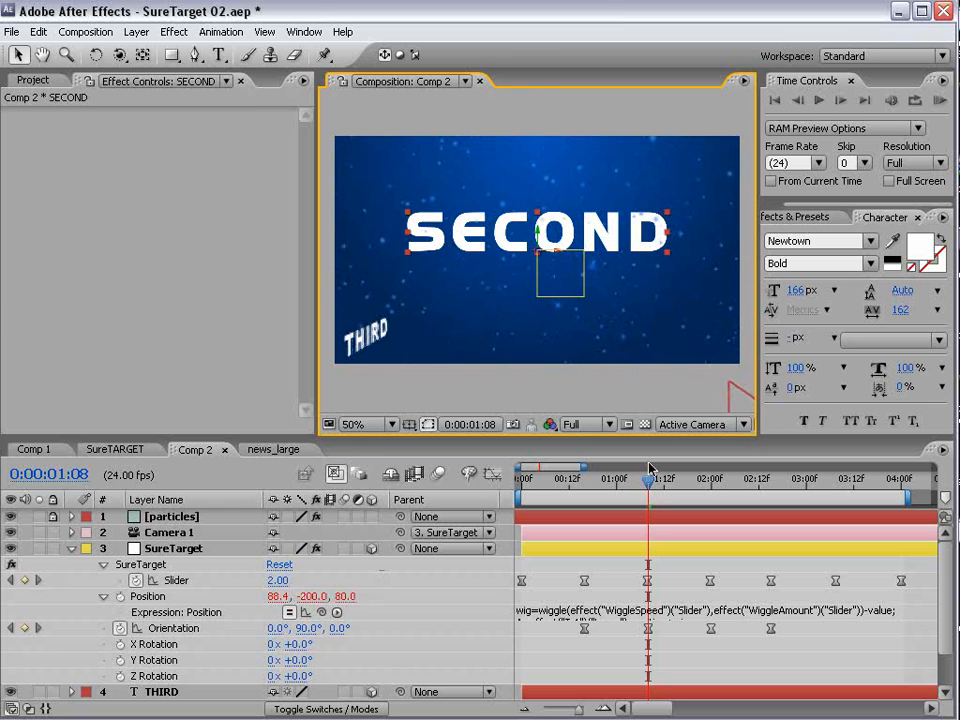
# - At 0:00:02:15, move the THIRD text sideways to an X position of about 1165, and return to the first frame
pyautogui.moveTo(636, 486); pyautogui.dragTo(768, 592)
pyautogui.click(636, 232)
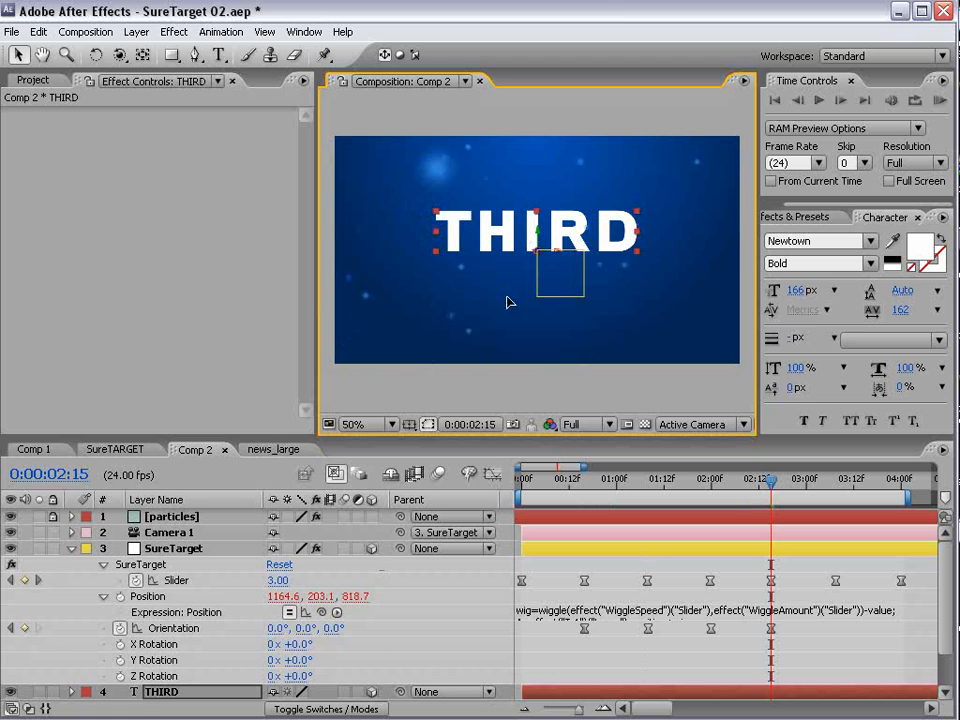
pyautogui.moveTo(771, 488); pyautogui.dragTo(520, 545)
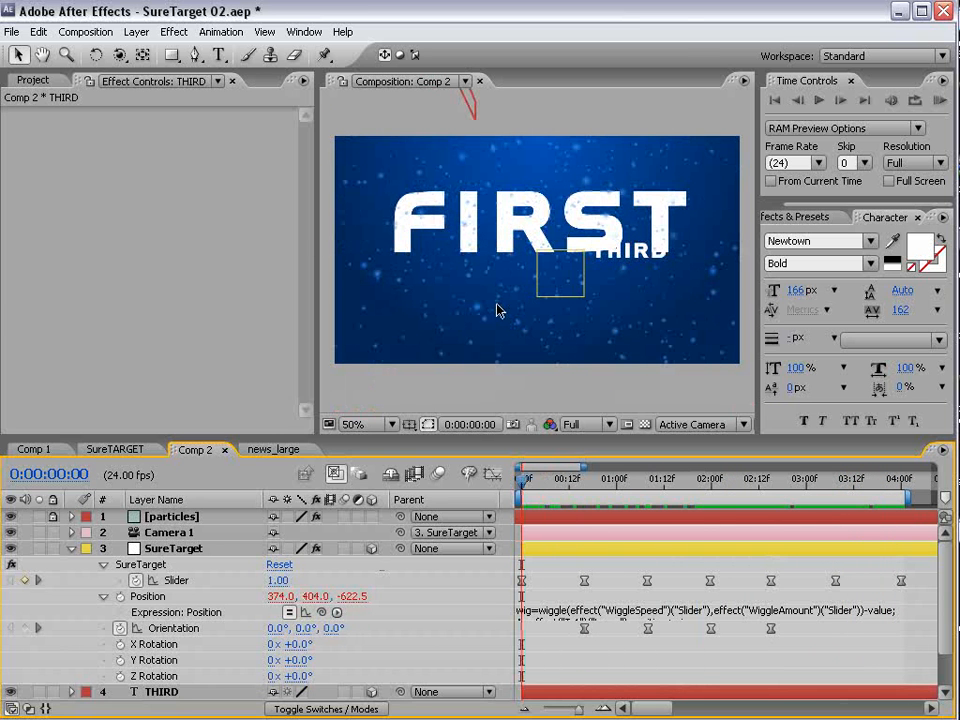
# - Collapse SureTarget's properties and move the FIRST layer's anchor point to the middle of its letters with the Pan Behind tool
pyautogui.click(69, 549)
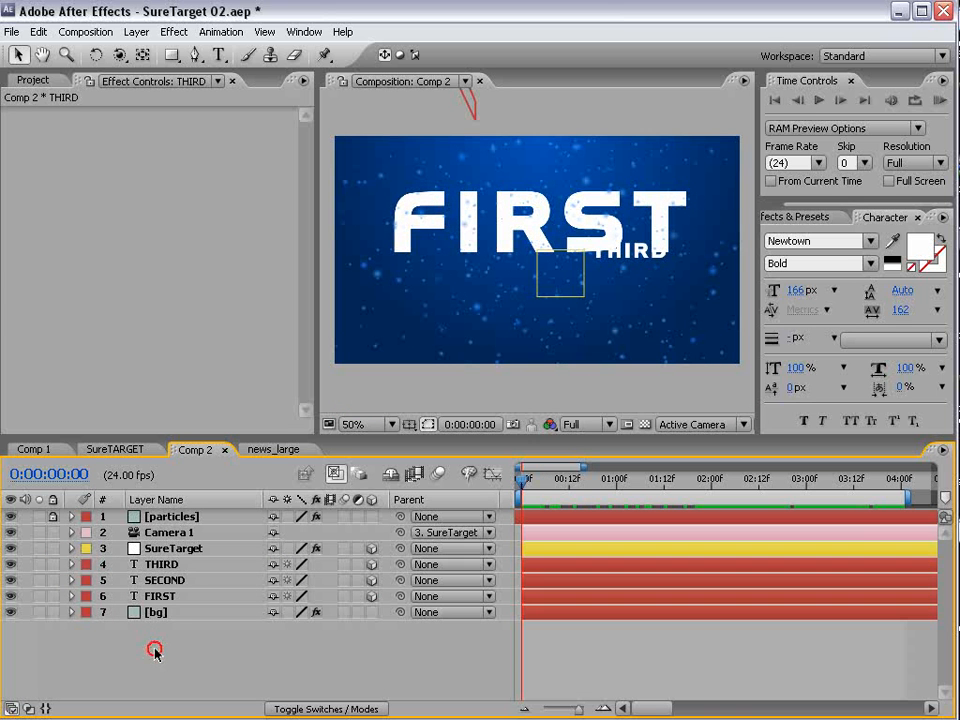
pyautogui.click(168, 597)
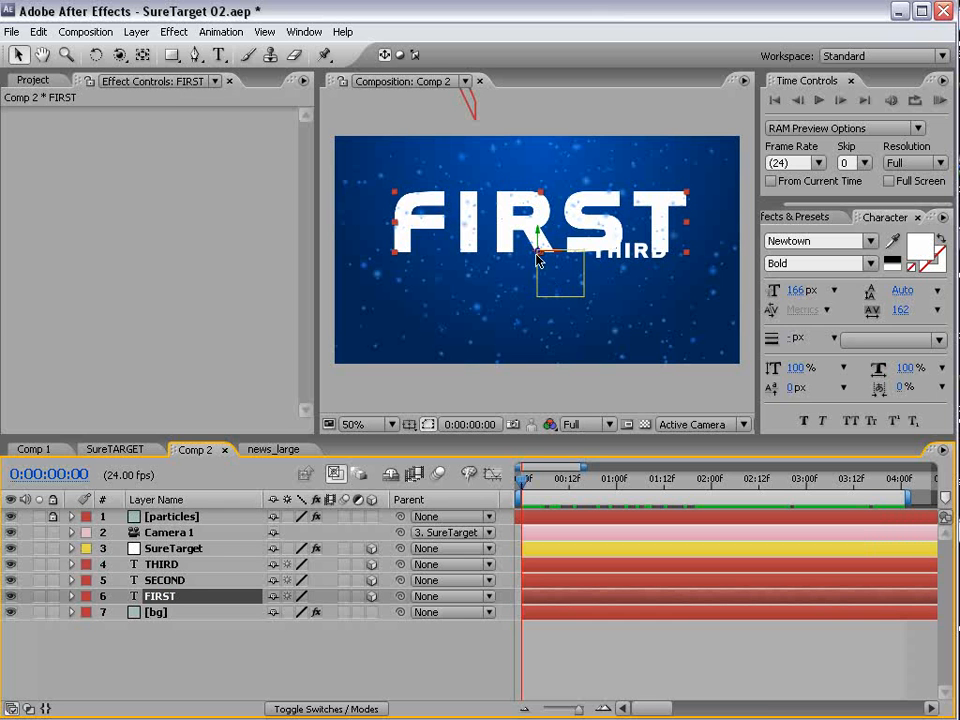
pyautogui.click(172, 582)
pyautogui.click(170, 597)
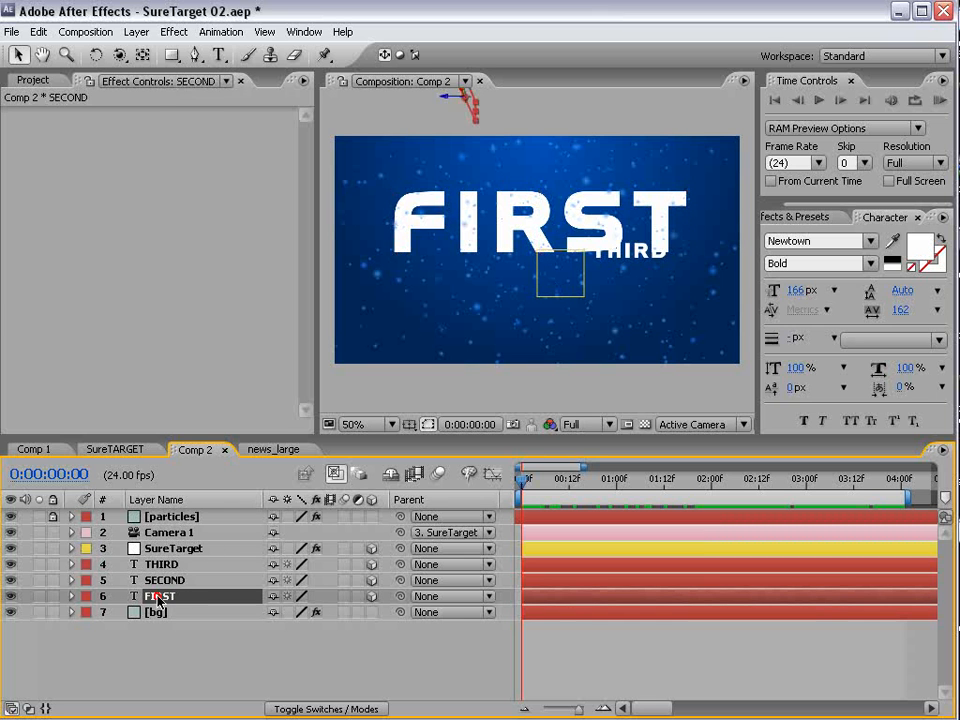
pyautogui.click(143, 55)
pyautogui.click(566, 263)
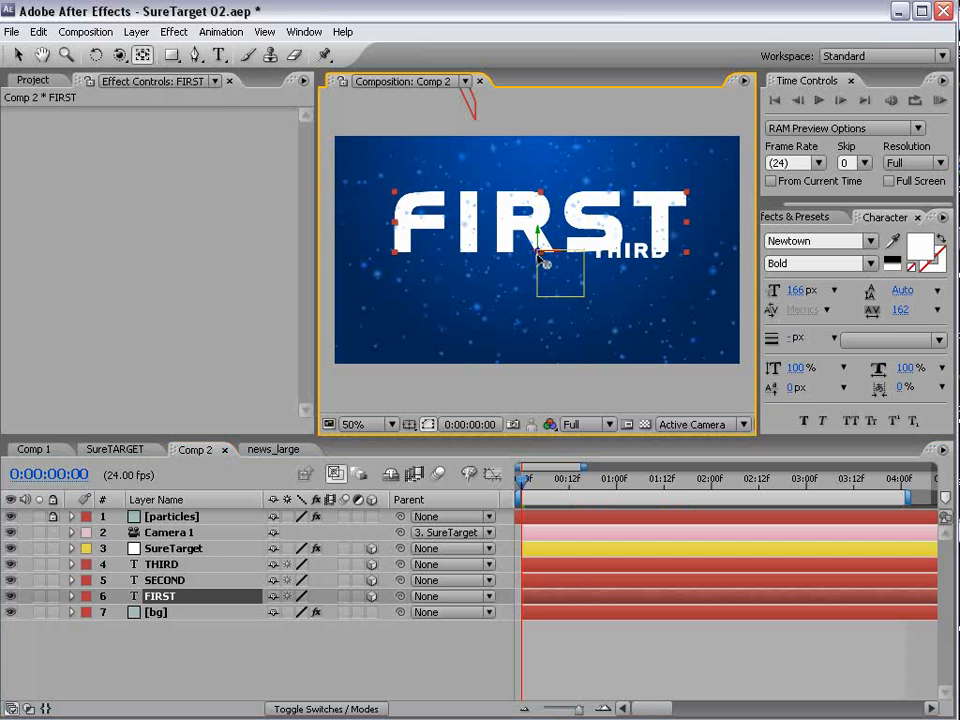
pyautogui.moveTo(546, 260); pyautogui.dragTo(570, 235)
# - Scale down the FIRST text and rotate it slightly in 3D so it faces the camera at an angle
pyautogui.press('v')
pyautogui.moveTo(658, 216); pyautogui.dragTo(612, 229)
pyautogui.press('w')
pyautogui.moveTo(549, 248); pyautogui.dragTo(549, 237)
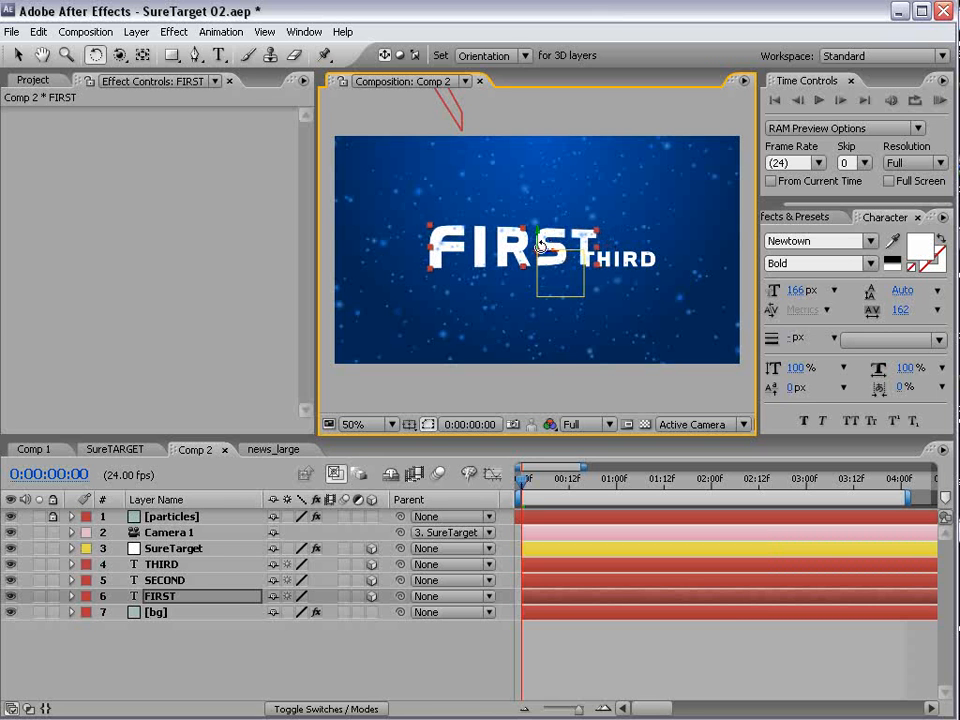
pyautogui.moveTo(537, 242); pyautogui.dragTo(541, 242)
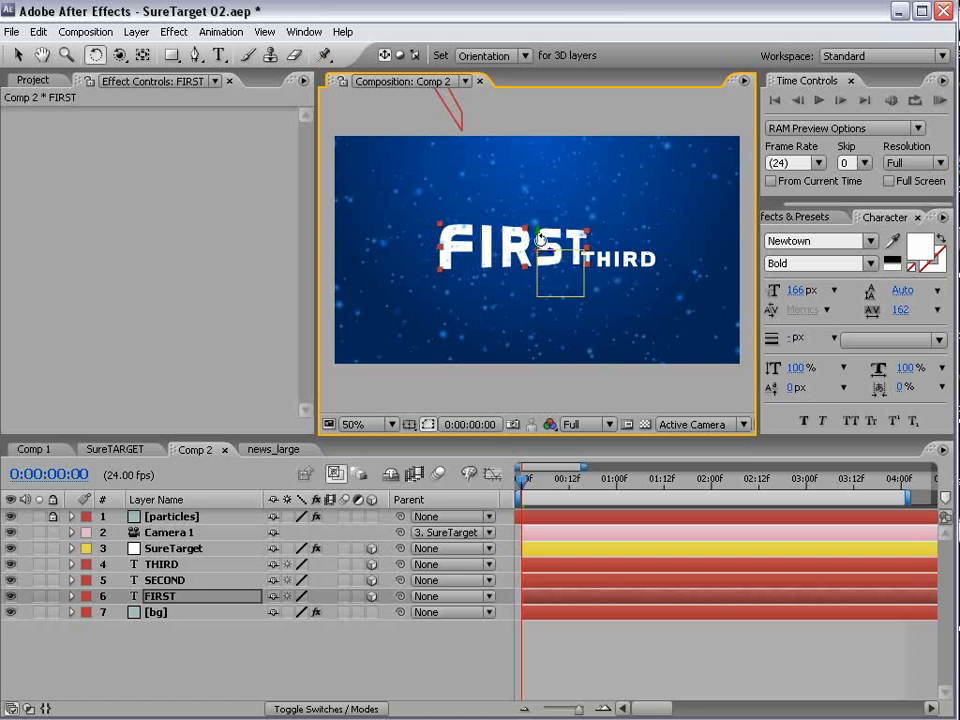
# - At 0:00:01:10, shift the SECOND layer's anchor point above and to the left of the centre of its letters
pyautogui.moveTo(533, 495); pyautogui.dragTo(656, 498)
pyautogui.click(183, 585)
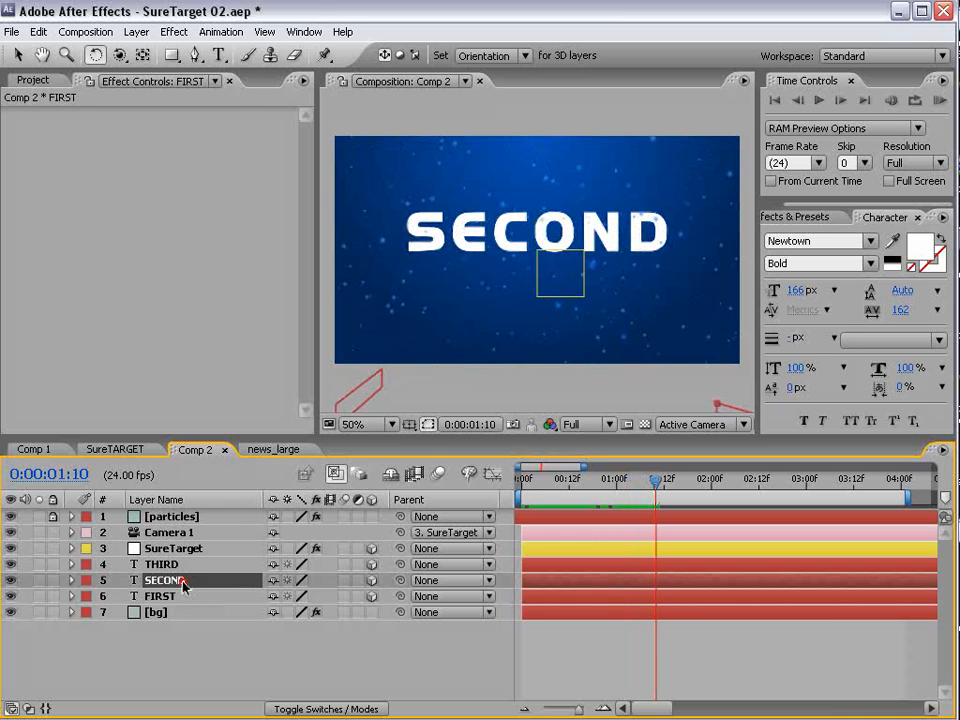
pyautogui.click(142, 55)
pyautogui.moveTo(537, 257)
pyautogui.mouseDown()
pyautogui.moveTo(499, 219)
pyautogui.moveTo(508, 197)
pyautogui.moveTo(522, 268)
pyautogui.mouseUp()
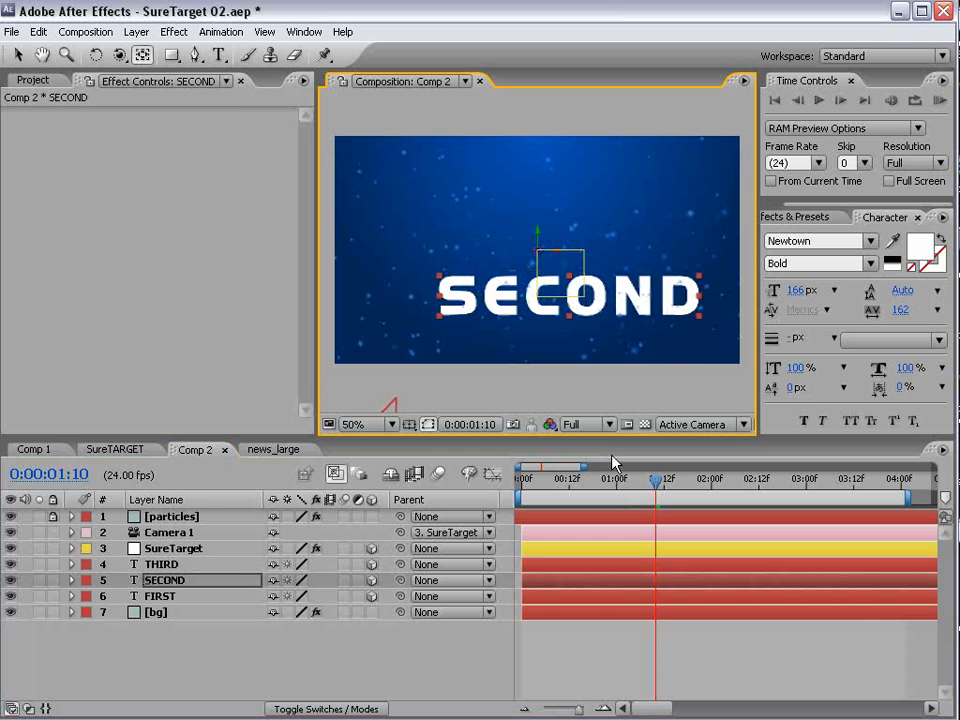
# - At 0:00:02:18, offset the THIRD layer's anchor point with the Pan Behind tool
pyautogui.moveTo(657, 488); pyautogui.dragTo(782, 488)
pyautogui.click(497, 222)
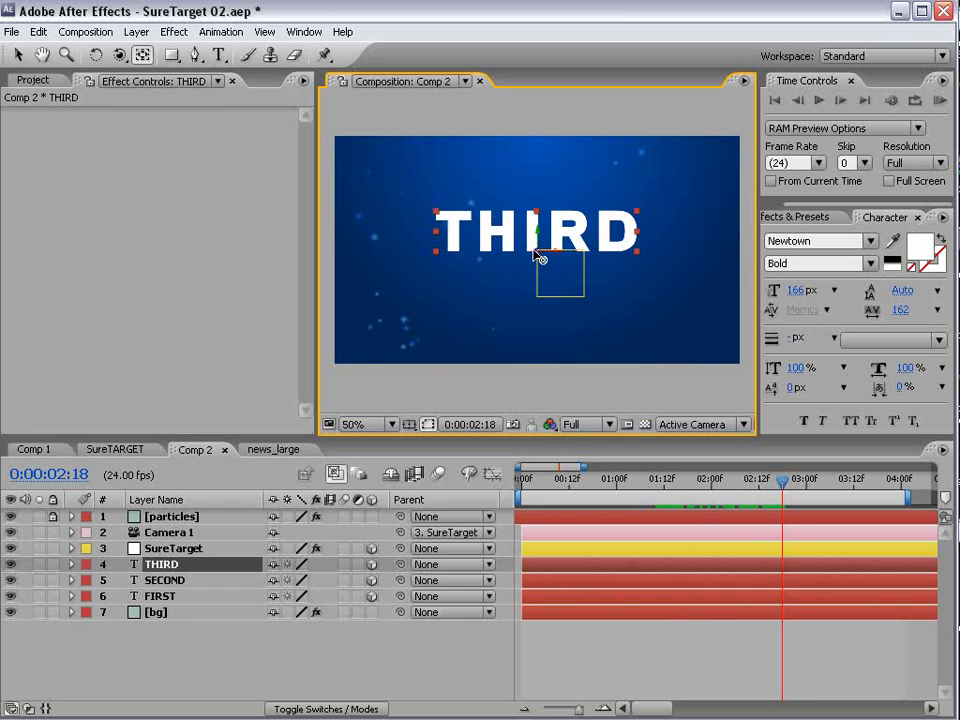
pyautogui.moveTo(538, 257); pyautogui.dragTo(600, 274)
# - Return to 0:00:00:10 and turn on motion blur for all layers except the camera and for the composition
pyautogui.moveTo(782, 482)
pyautogui.mouseDown()
pyautogui.moveTo(525, 494)
pyautogui.moveTo(459, 512)
pyautogui.mouseUp()
pyautogui.moveTo(344, 518); pyautogui.dragTo(351, 637)
pyautogui.click(443, 477)
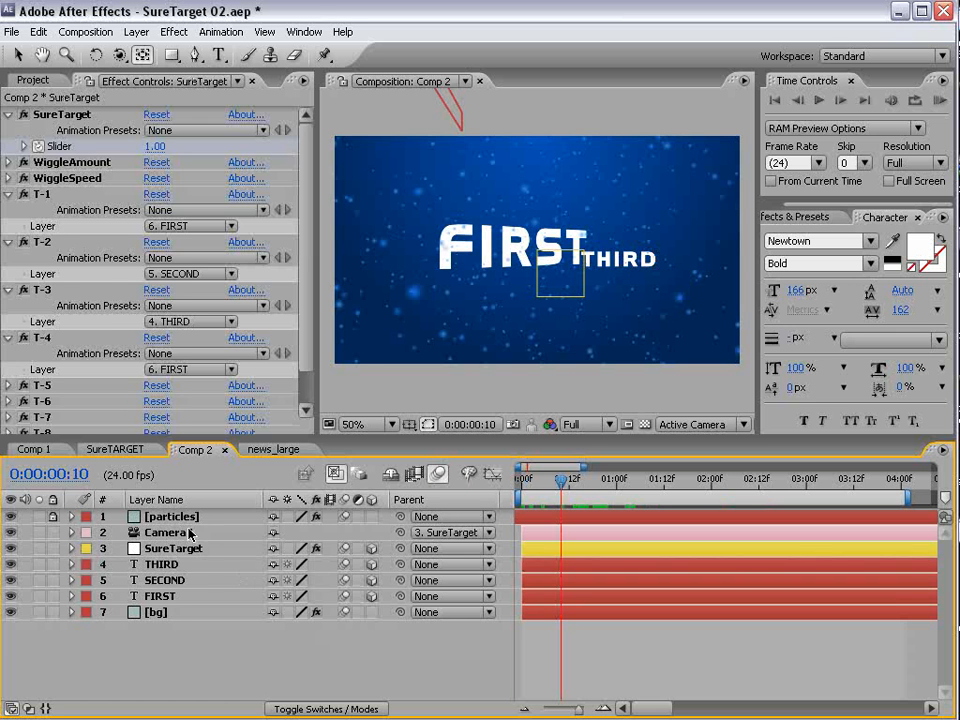
# - Expand SureTarget's WiggleSpeed and WiggleAmount effects to view their sliders
pyautogui.click(172, 547)
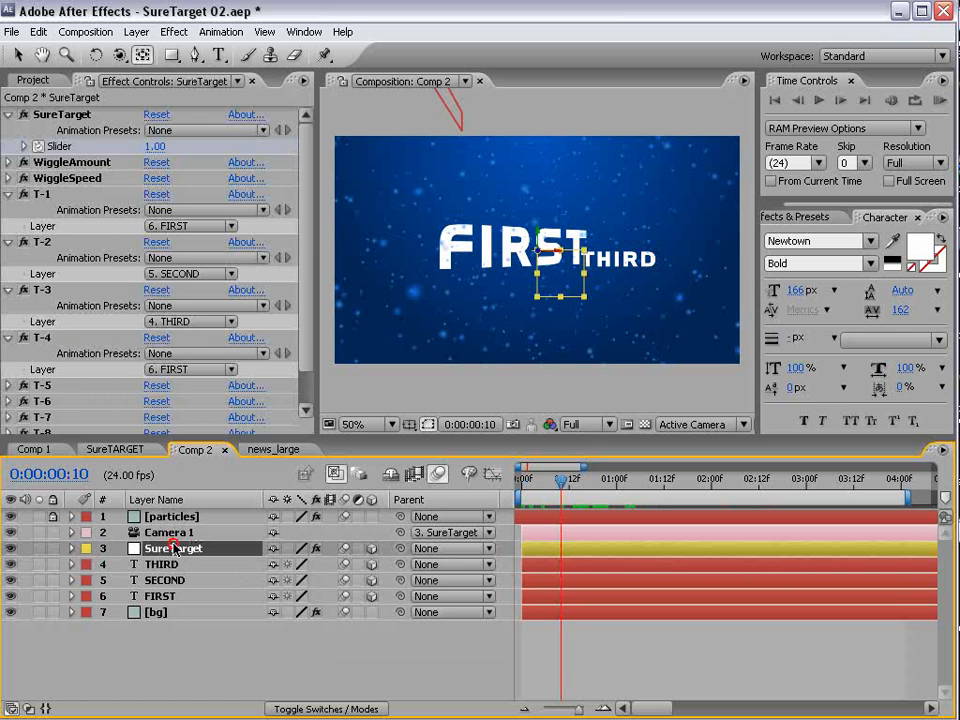
pyautogui.click(7, 179)
pyautogui.click(8, 162)
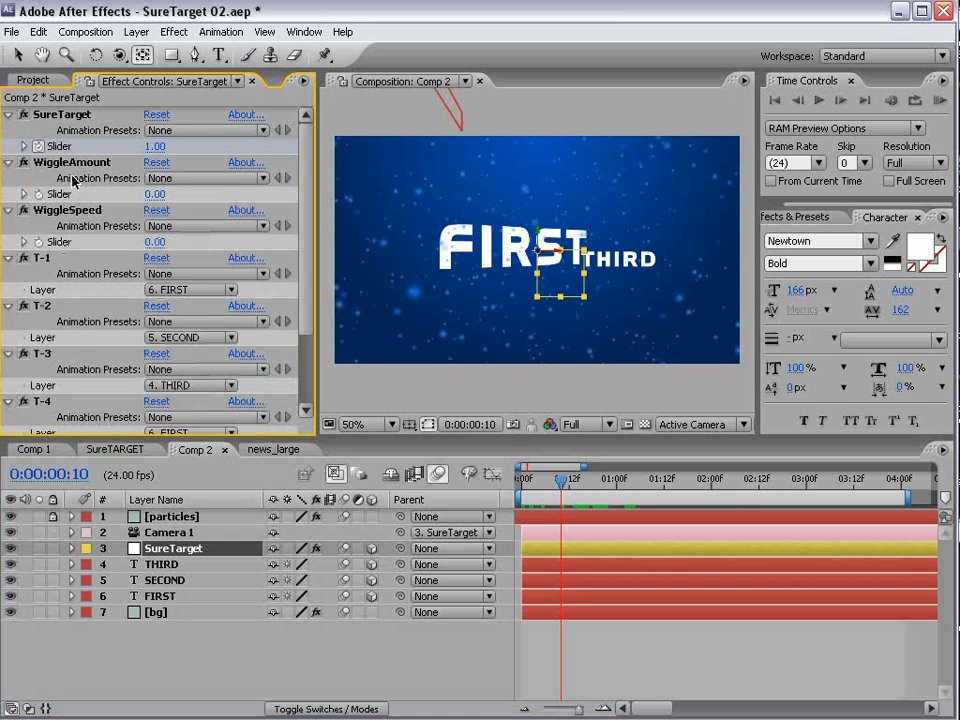
pyautogui.click(183, 538)
pyautogui.press('c')
pyautogui.press('c')
pyautogui.moveTo(574, 279)
pyautogui.mouseDown()
pyautogui.moveTo(567, 286)
pyautogui.moveTo(574, 276)
pyautogui.mouseUp()
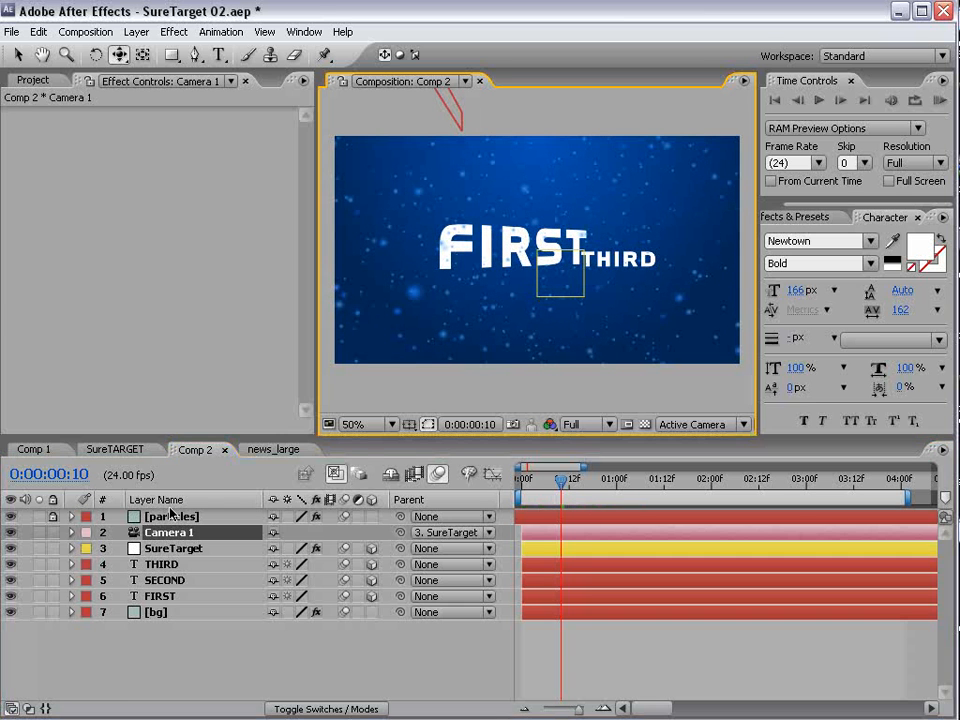
# - Add the expression wiggle(.25,250) to Camera 1's Position property
pyautogui.click(172, 538)
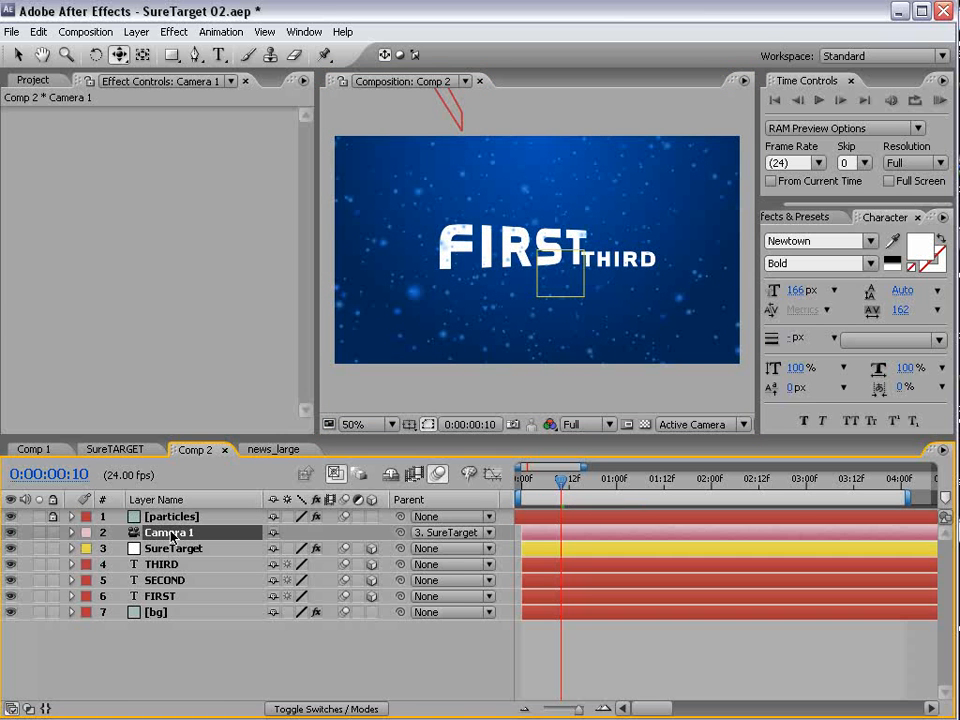
pyautogui.press('p')
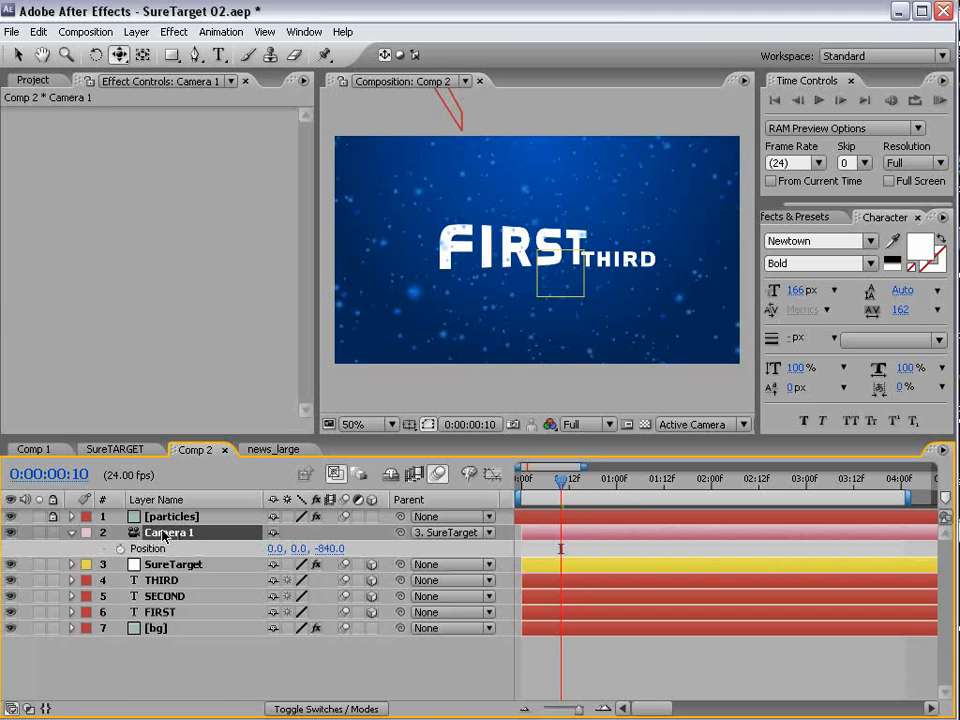
pyautogui.keyDown('alt'); pyautogui.click(120, 549); pyautogui.keyUp('alt')
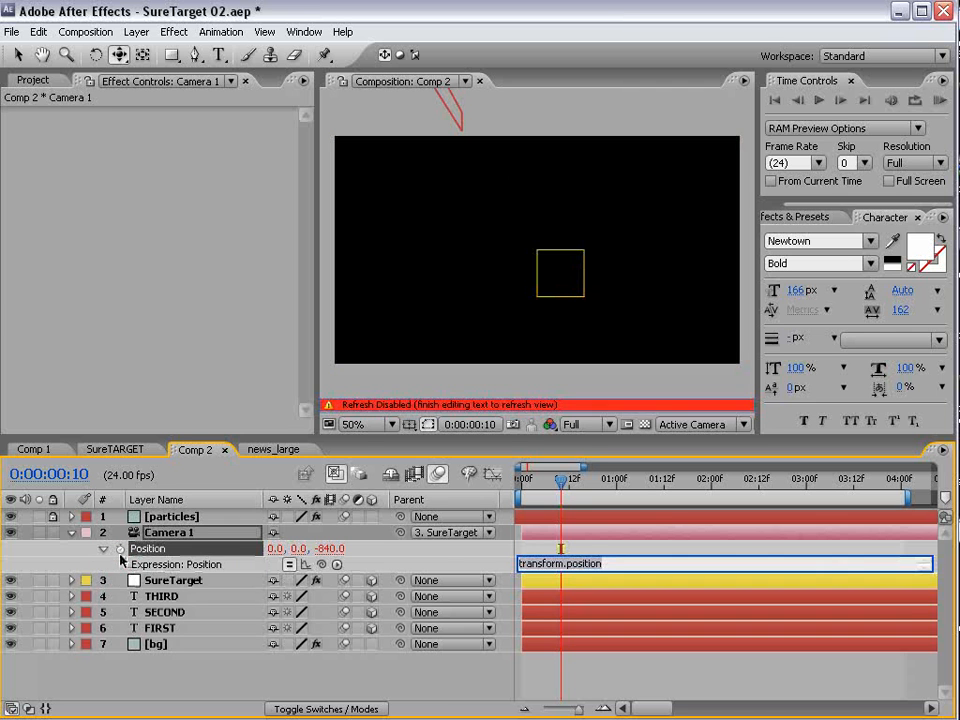
pyautogui.write('wiggle(')
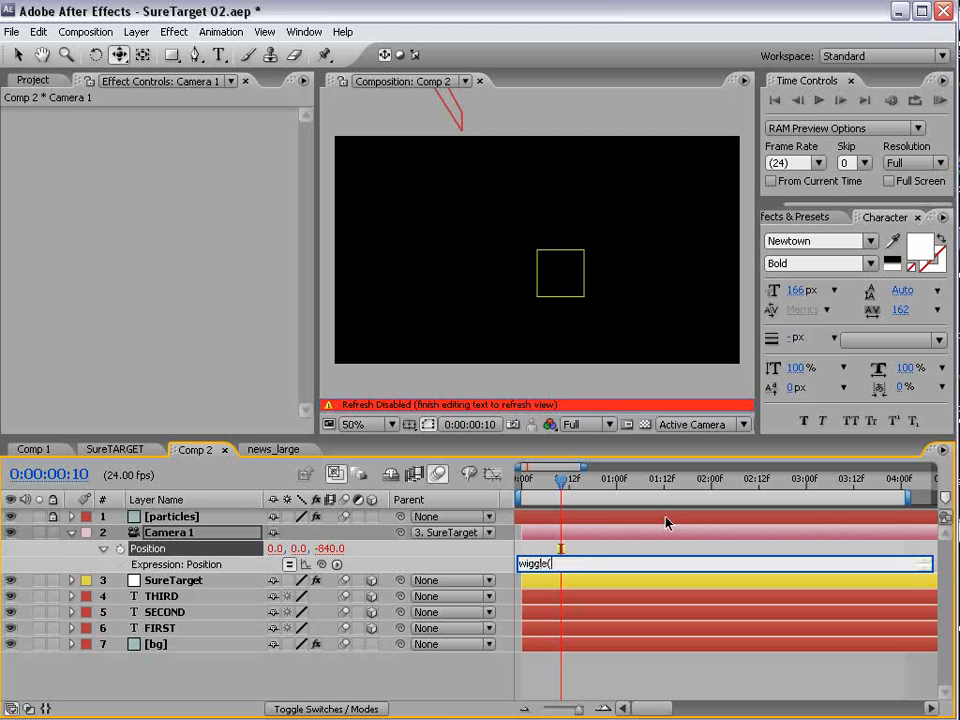
pyautogui.write('.25,250')
pyautogui.moveTo(609, 563); pyautogui.dragTo(521, 563)
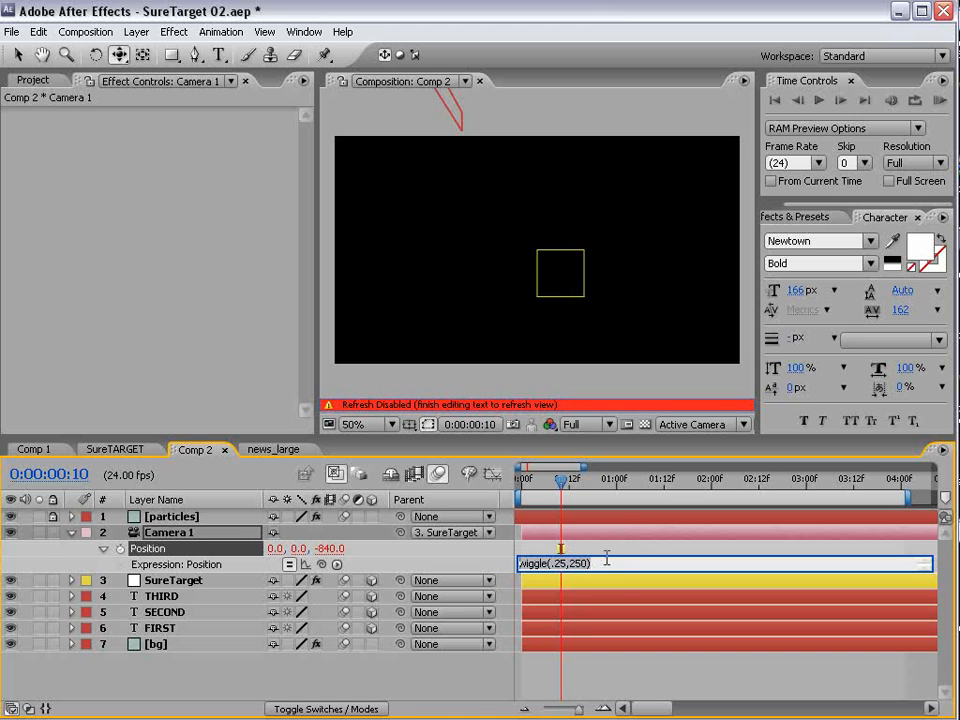
pyautogui.click(606, 561)
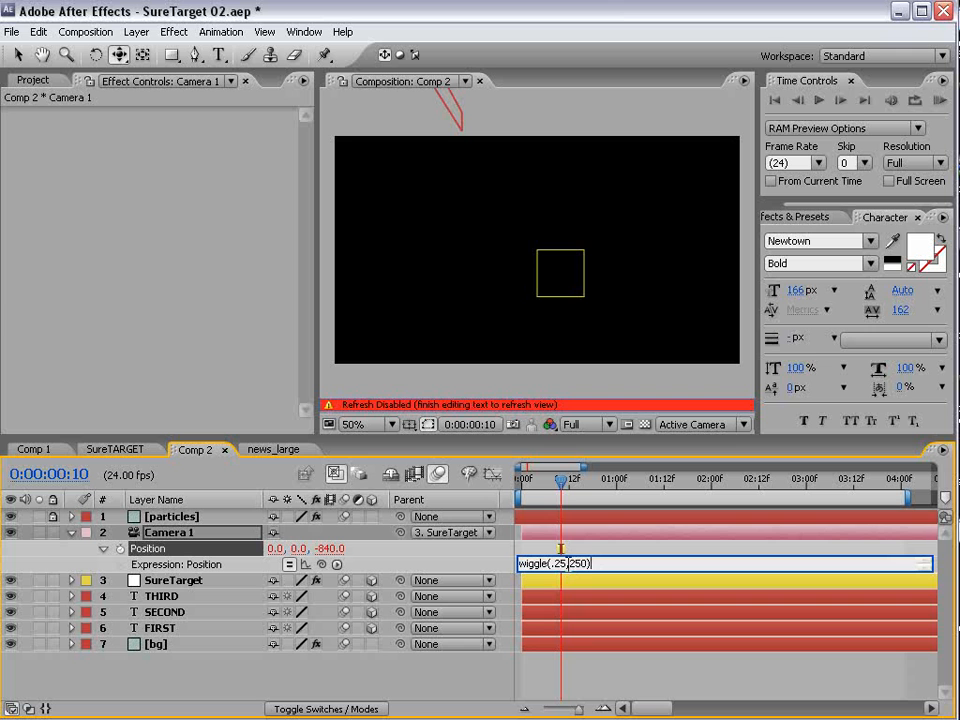
pyautogui.moveTo(569, 563); pyautogui.dragTo(583, 563)
pyautogui.click(589, 550)
# - Move to 0:00:00:04 and preview the wiggling camera animation with motion blur
pyautogui.moveTo(560, 481); pyautogui.dragTo(537, 490)
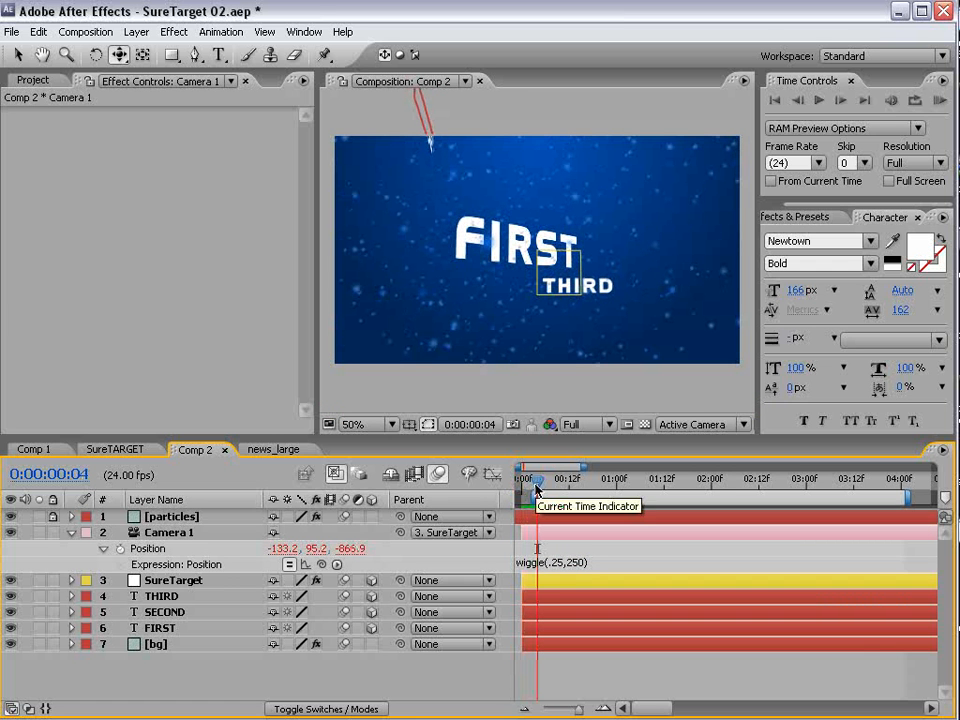
pyautogui.press('space')
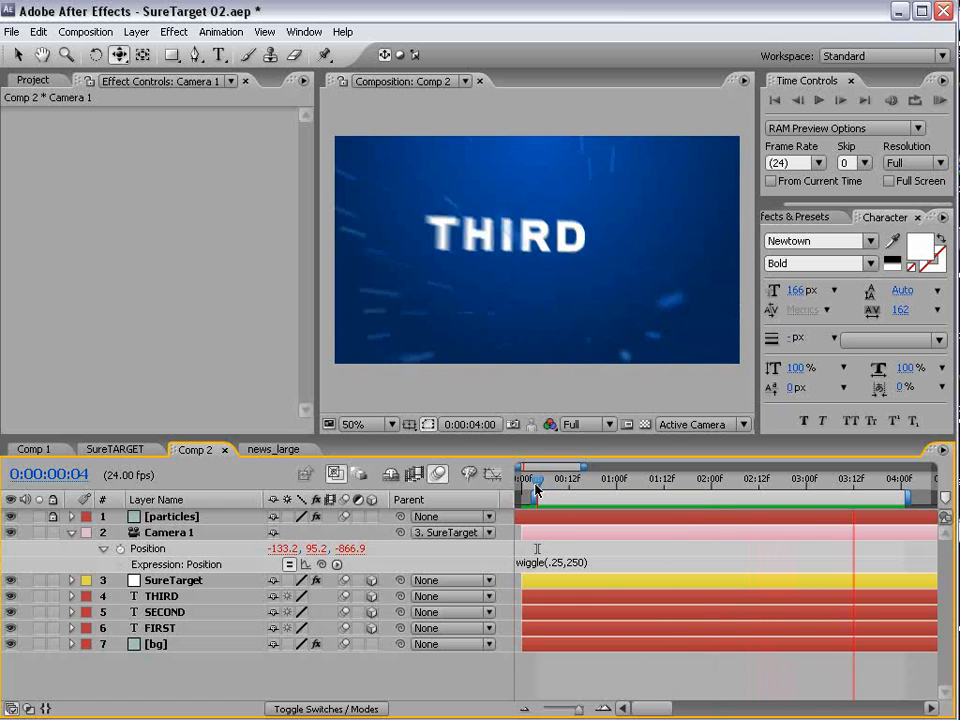
pyautogui.press('space')
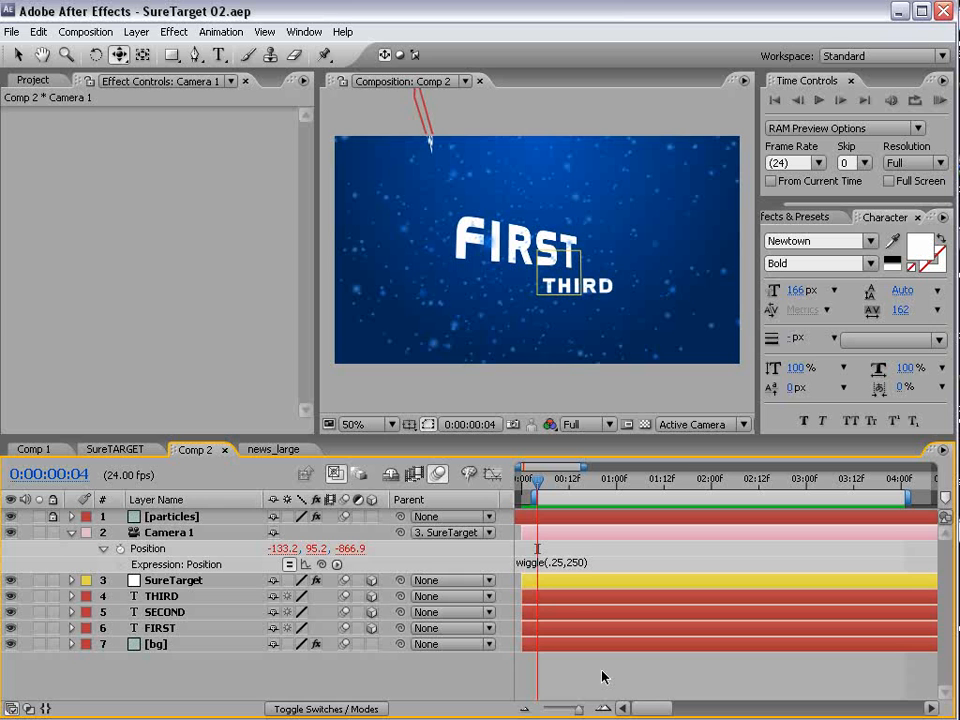
# - At 0:00:00:10, rotate the FIRST text in 3D so it angles the opposite way
pyautogui.moveTo(552, 508)
pyautogui.mouseDown()
pyautogui.moveTo(588, 508)
pyautogui.moveTo(561, 508)
pyautogui.mouseUp()
pyautogui.click(158, 629)
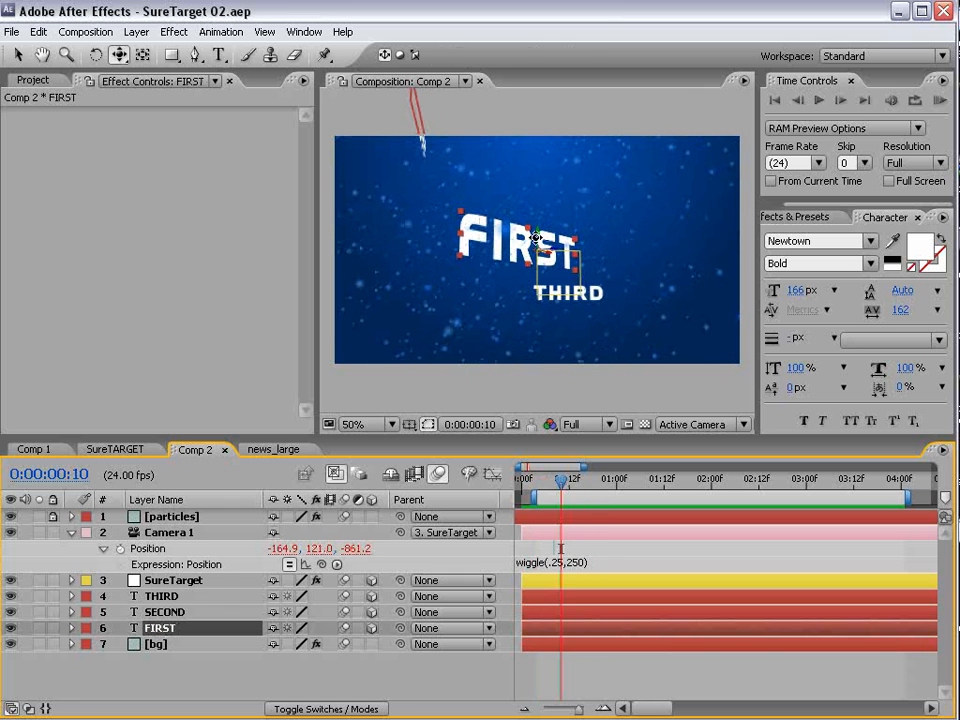
pyautogui.press('w')
pyautogui.moveTo(533, 238); pyautogui.dragTo(510, 240)
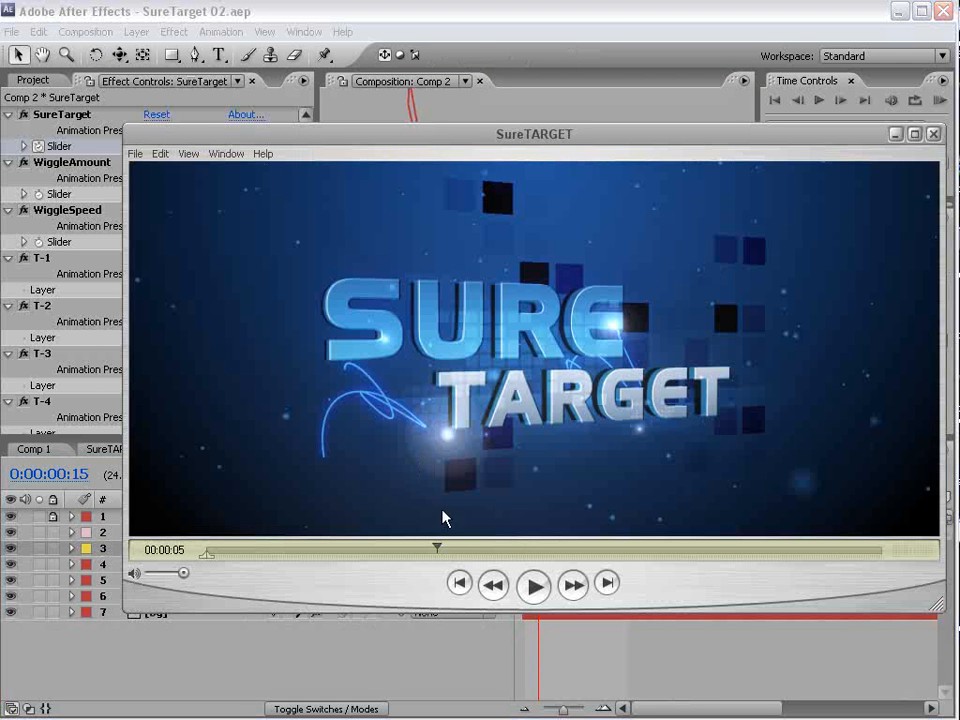
# - Scrub the finished SureTARGET movie around 00:00:05 in the video player, and switch back to After Effects
pyautogui.moveTo(504, 150); pyautogui.dragTo(460, 139)
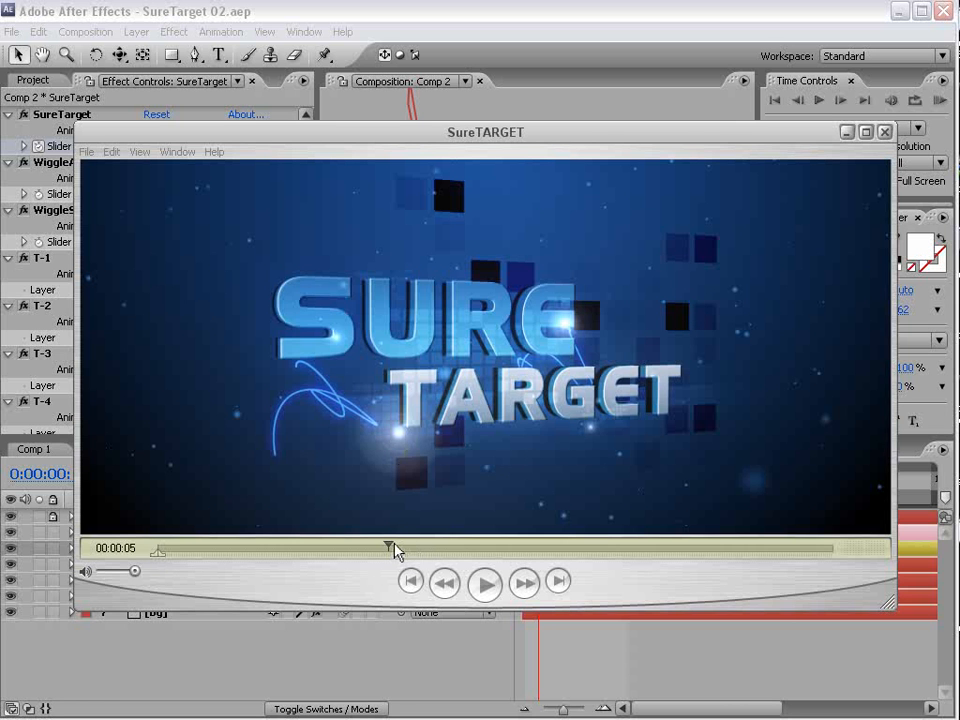
pyautogui.moveTo(389, 548)
pyautogui.mouseDown()
pyautogui.moveTo(412, 552)
pyautogui.moveTo(383, 566)
pyautogui.mouseUp()
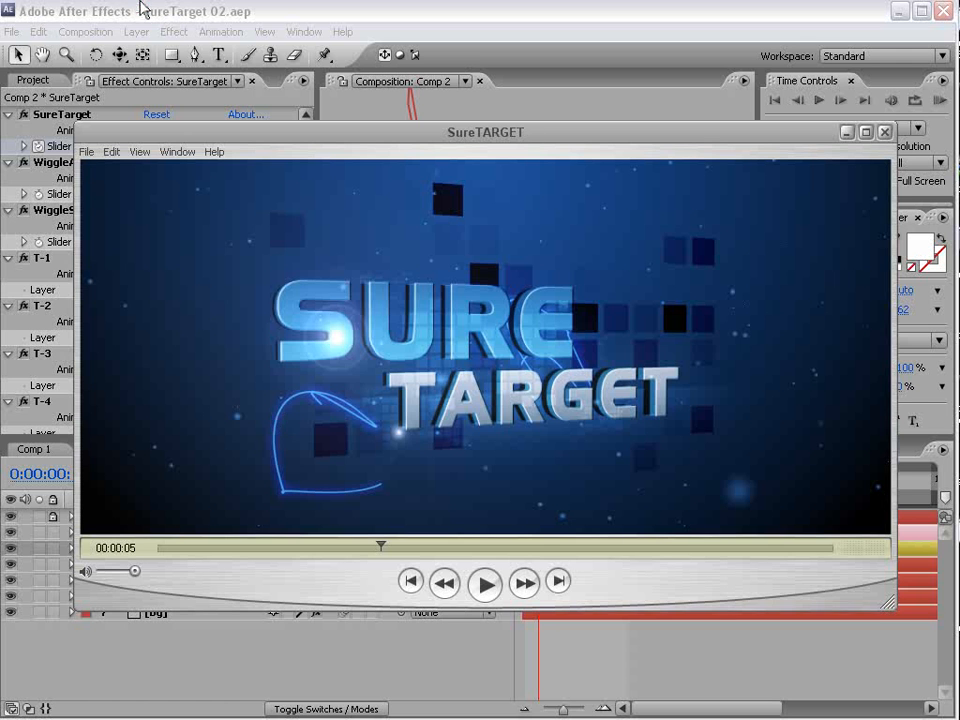
pyautogui.click(141, 8)
# - Create a new composition with the NTSC D1 Widescreen Square Pixel preset, 24 fps frame rate and 15-second duration
pyautogui.click(97, 30)
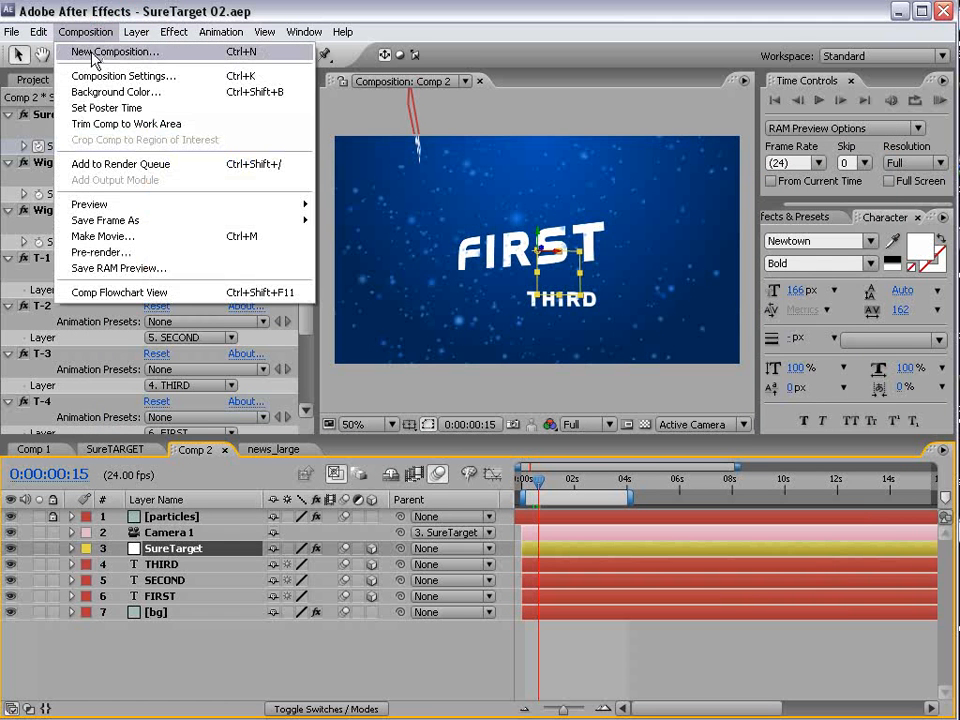
pyautogui.click(120, 55)
pyautogui.click(311, 304)
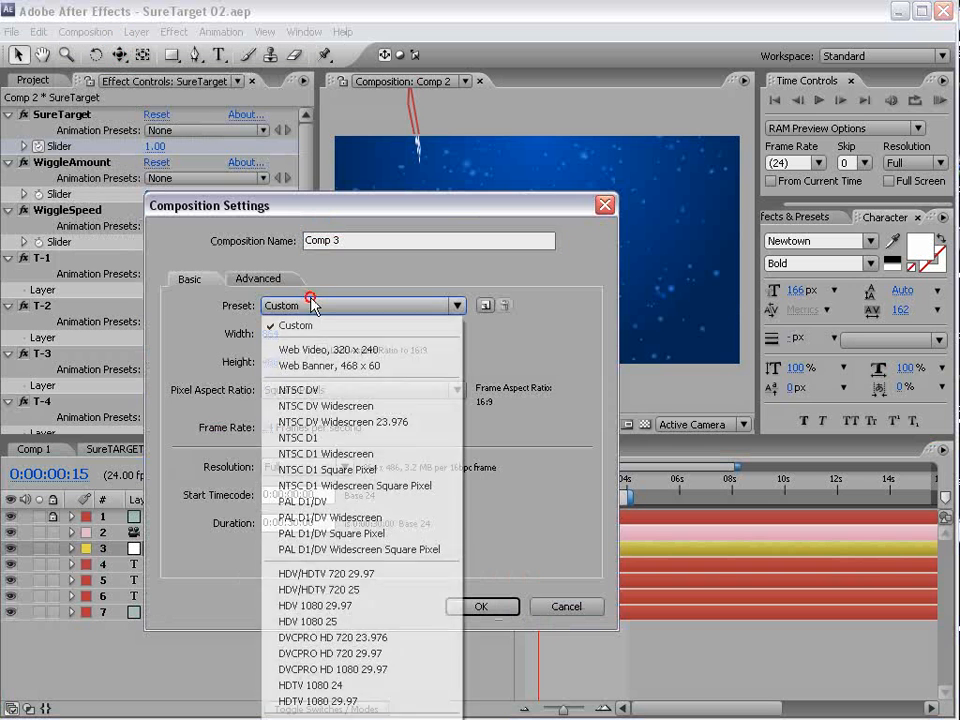
pyautogui.click(428, 487)
pyautogui.click(291, 521)
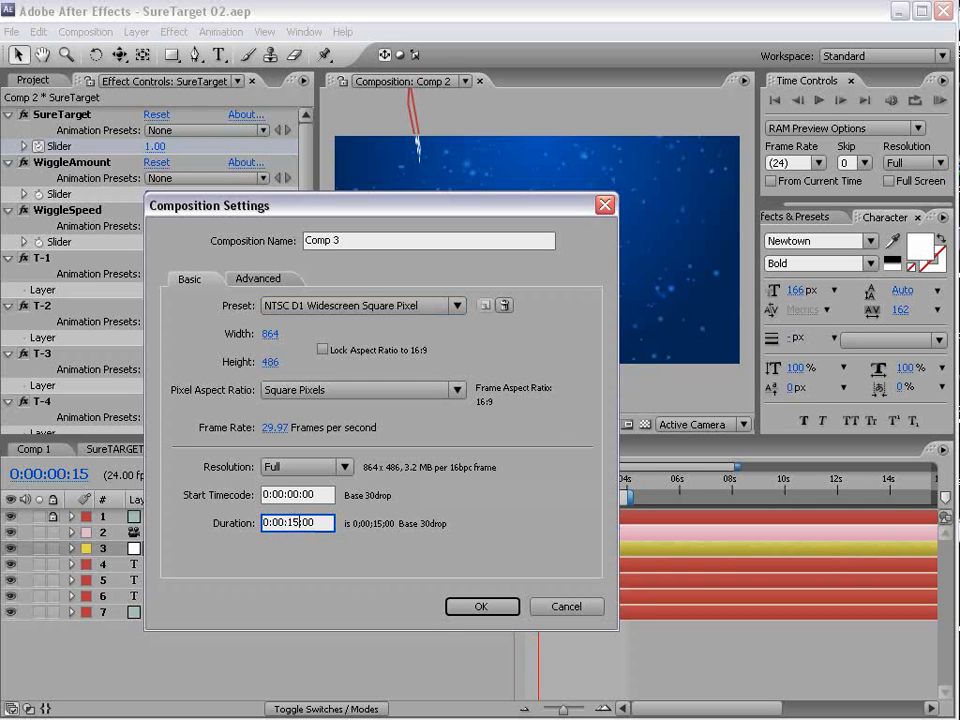
pyautogui.click(272, 427)
pyautogui.write('2')
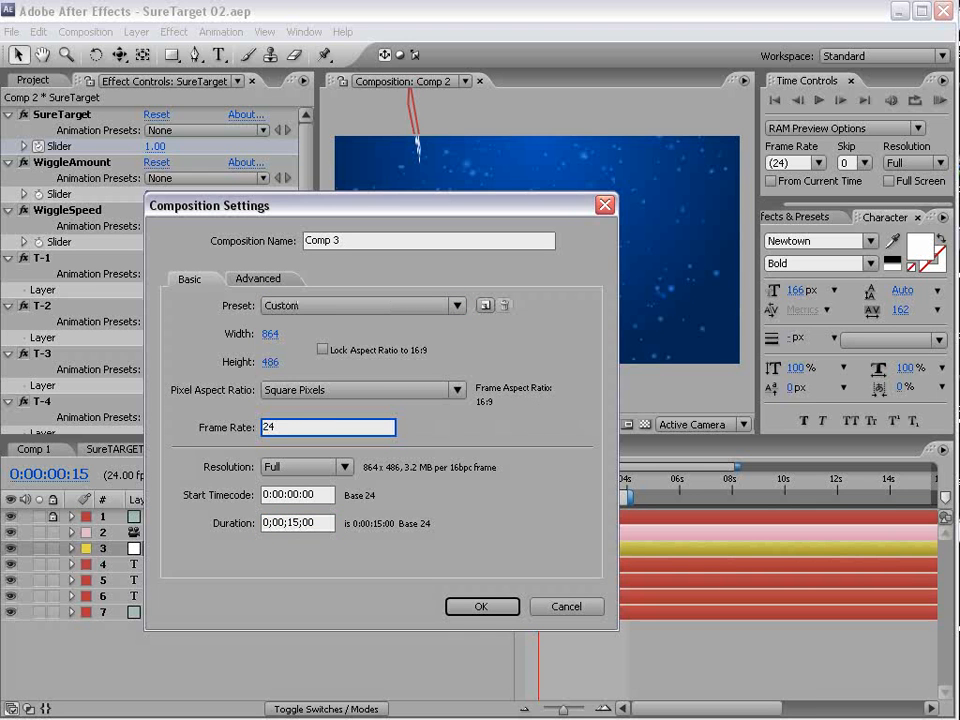
pyautogui.write('4')
pyautogui.click(480, 606)
# - Add a new solid at composition size, 864 x 486 pixels, to Comp 3
pyautogui.click(136, 32)
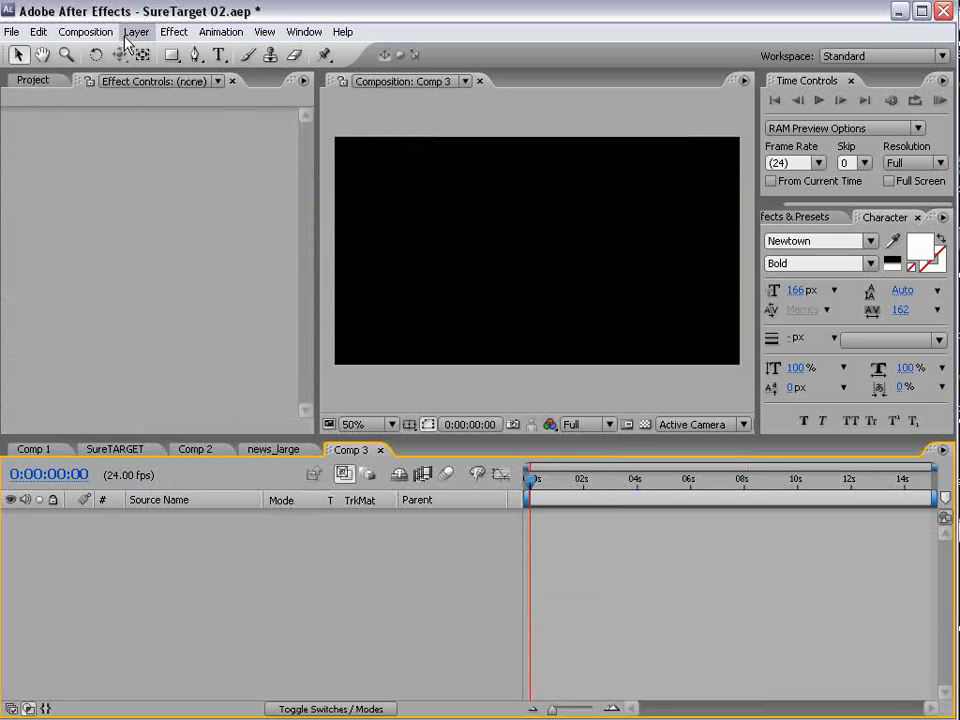
pyautogui.moveTo(140, 52)
pyautogui.click(407, 70)
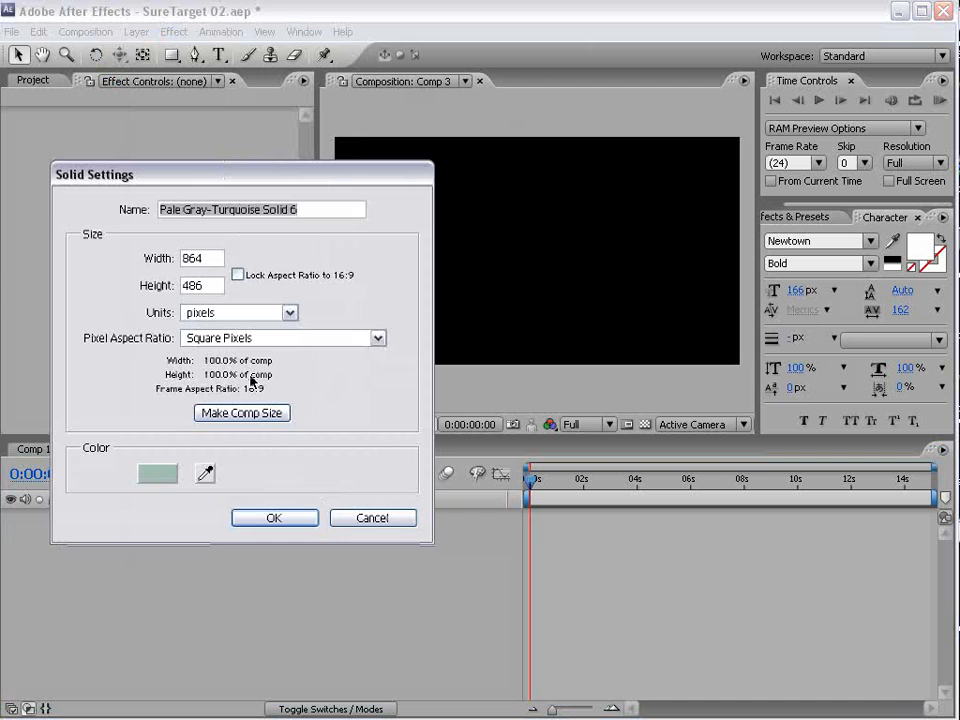
pyautogui.click(246, 413)
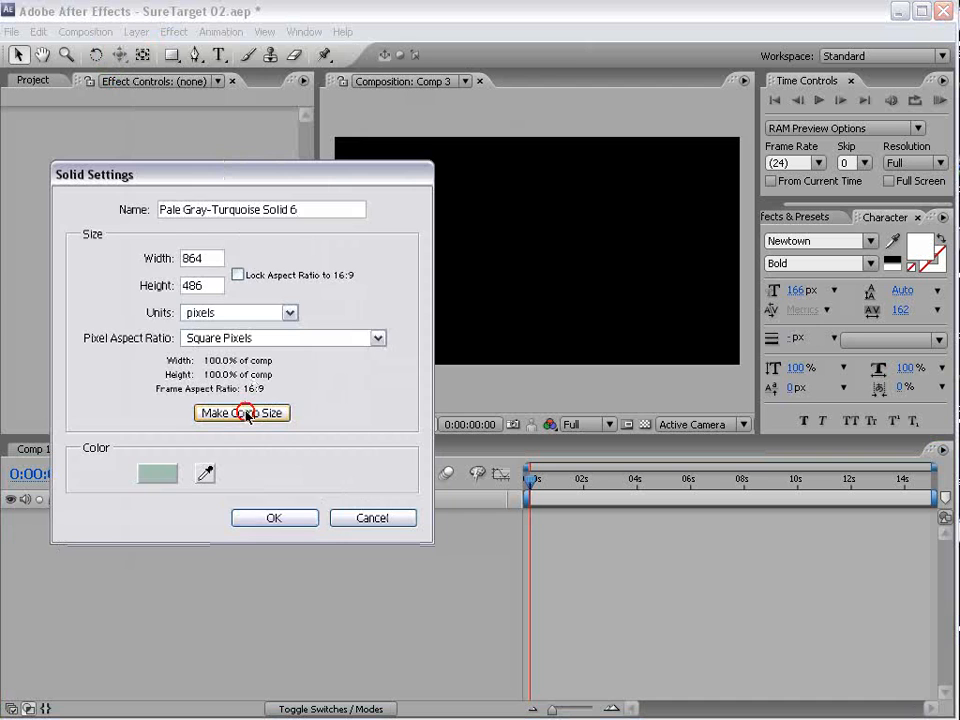
pyautogui.click(280, 519)
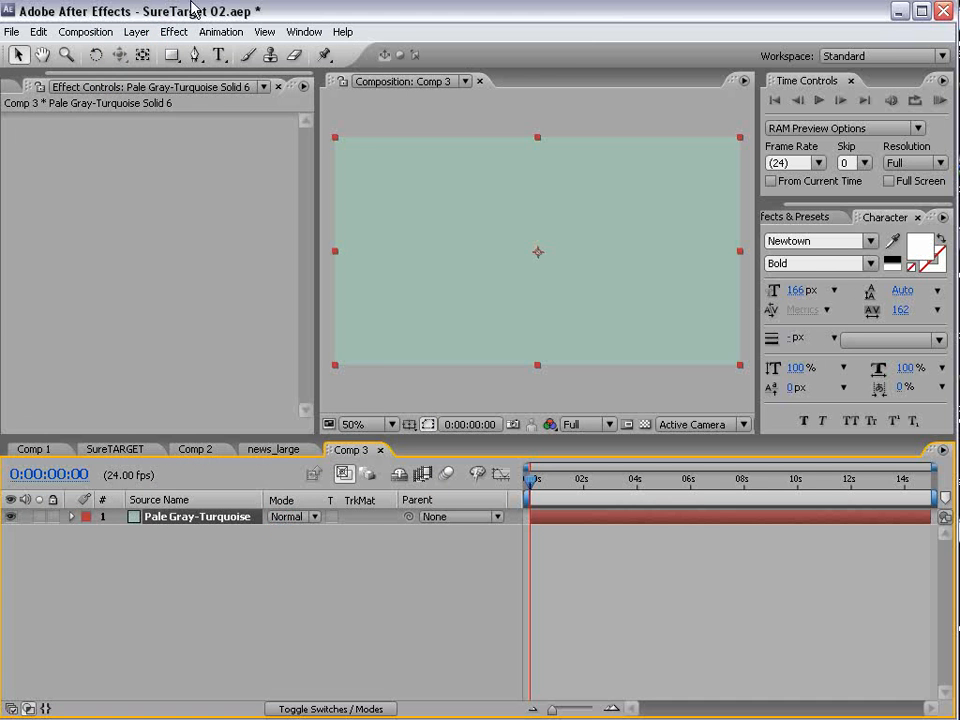
# - Apply the Ramp effect to the solid in Comp 3 and set its start color to blue 0041AD
pyautogui.click(174, 31)
pyautogui.moveTo(250, 299)
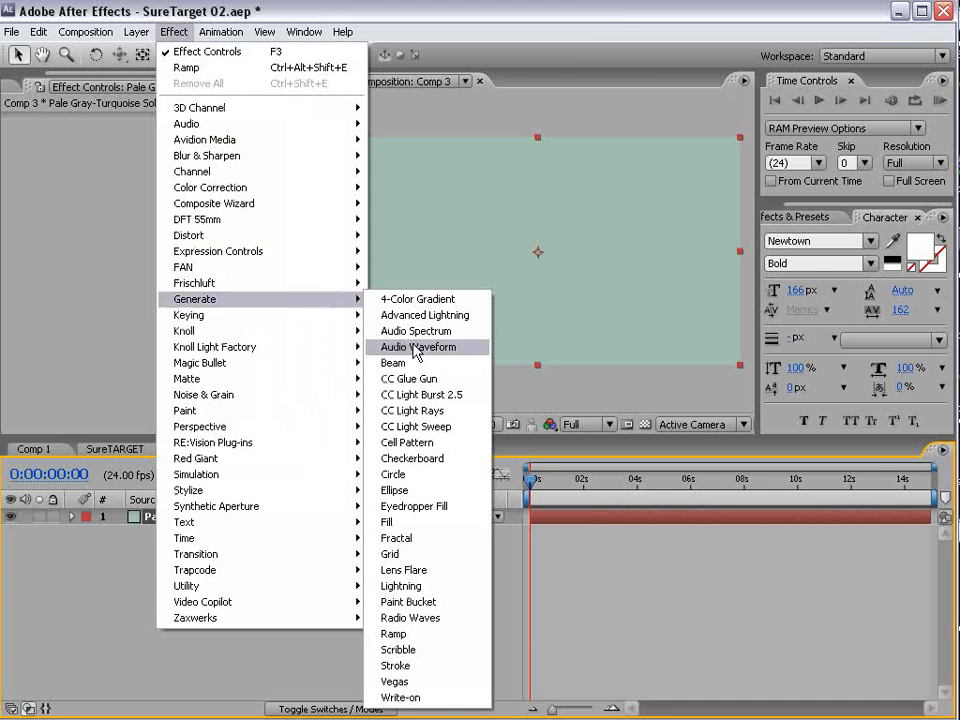
pyautogui.click(424, 634)
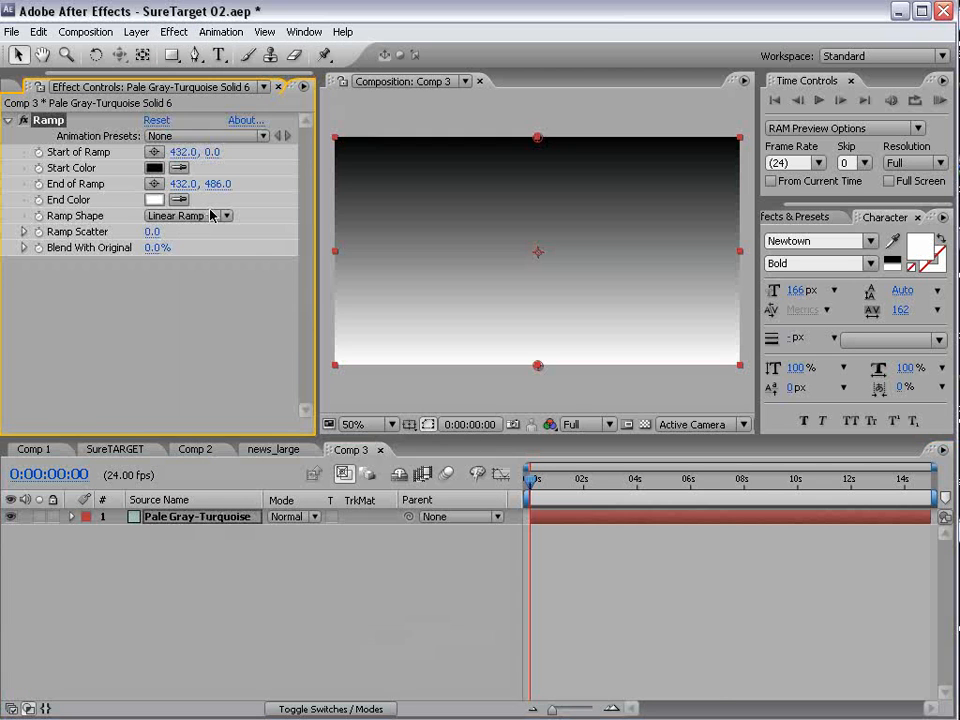
pyautogui.click(154, 167)
pyautogui.click(494, 537)
pyautogui.click(471, 537)
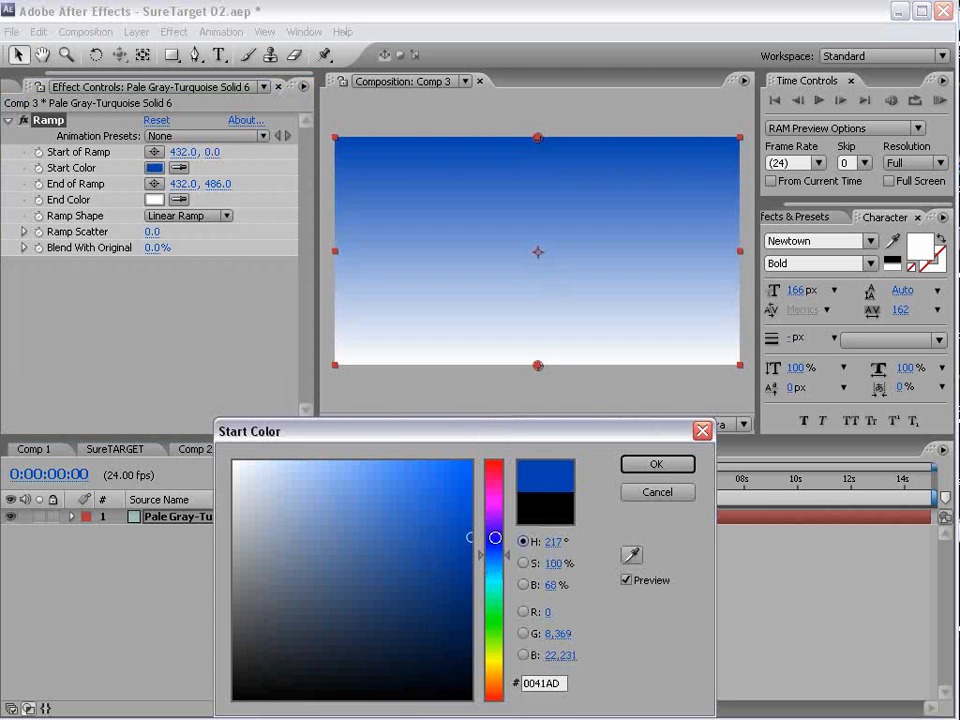
pyautogui.click(655, 463)
# - Set the ramp's end color to dark blue 001B44
pyautogui.click(154, 199)
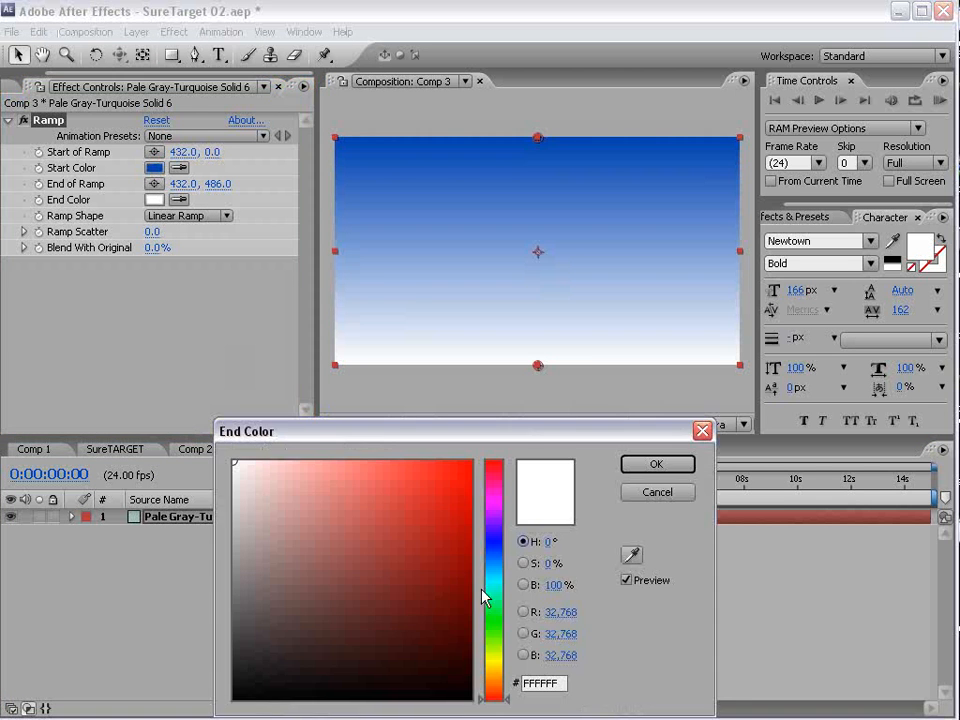
pyautogui.click(486, 555)
pyautogui.click(474, 614)
pyautogui.click(470, 635)
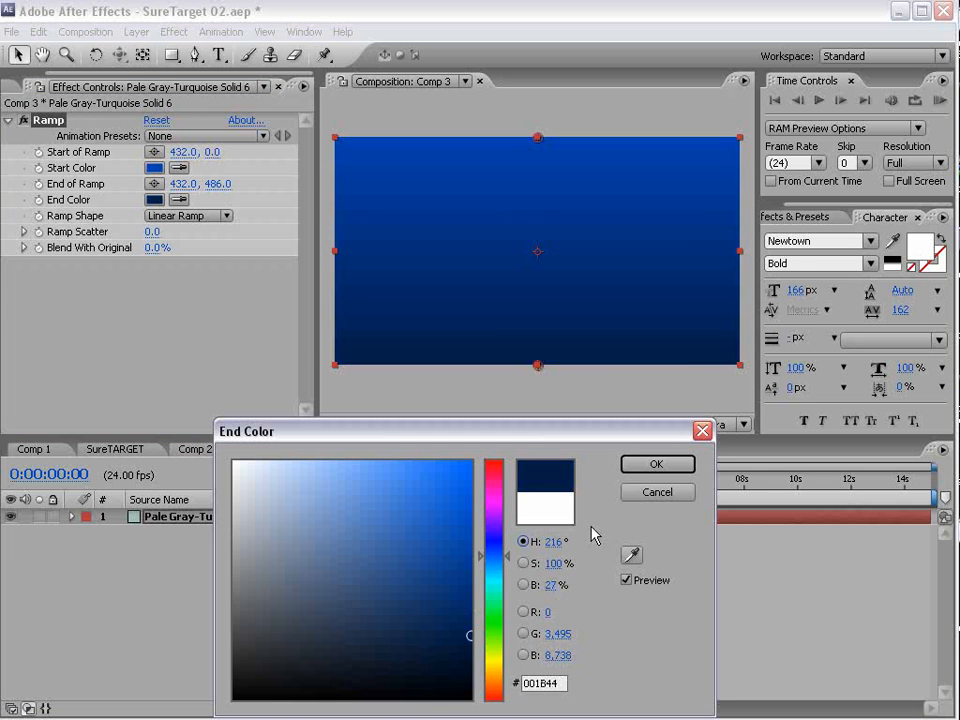
pyautogui.click(652, 464)
# - Change the ramp shape to Radial Ramp and move its end point down below the frame to 432, 696
pyautogui.click(186, 216)
pyautogui.click(182, 234)
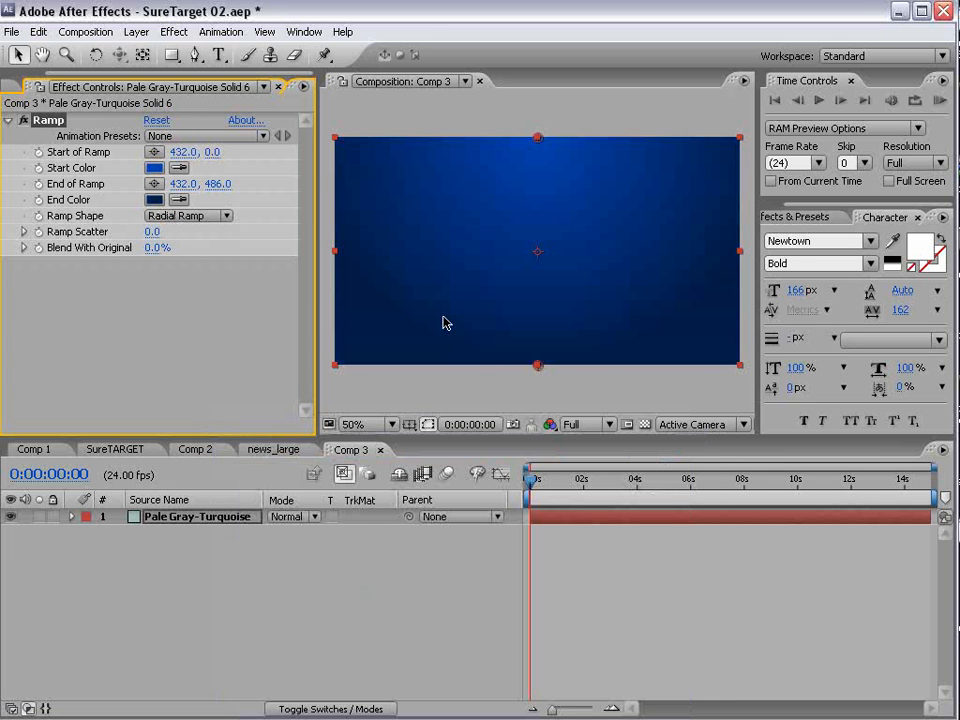
pyautogui.moveTo(538, 366); pyautogui.dragTo(538, 464)
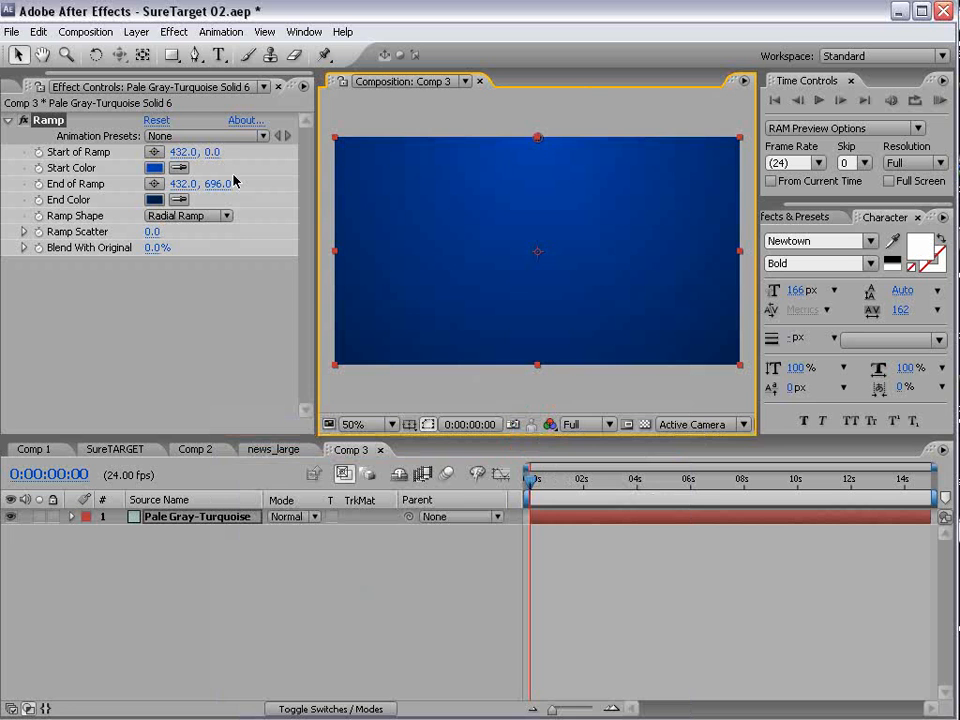
# - Lighten the ramp's start color to blue 3A75D6
pyautogui.click(154, 167)
pyautogui.click(424, 512)
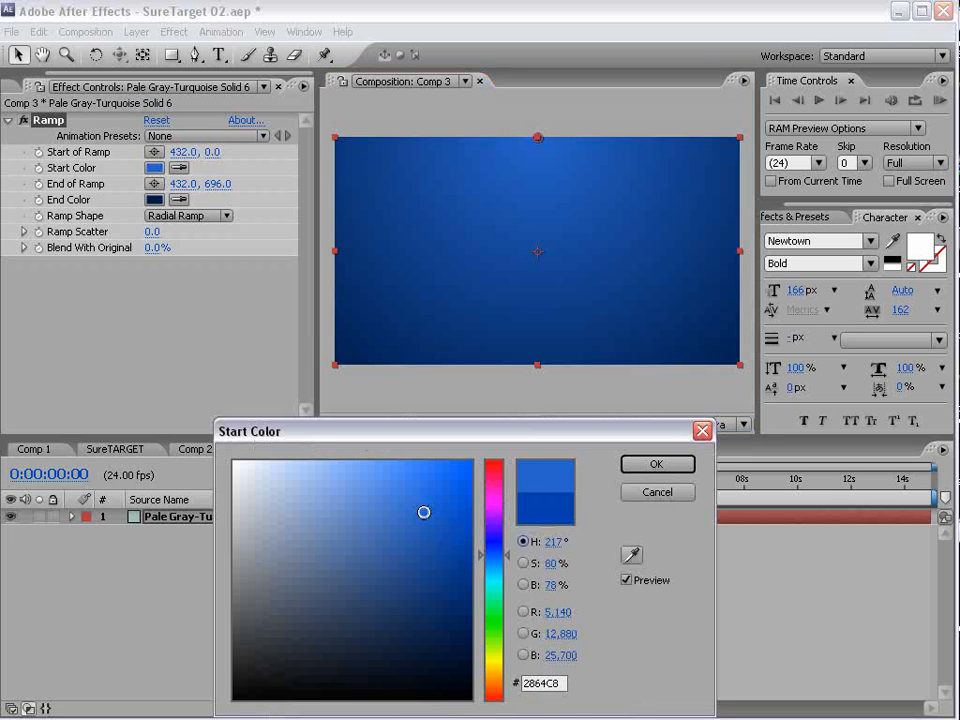
pyautogui.moveTo(424, 512); pyautogui.dragTo(407, 499)
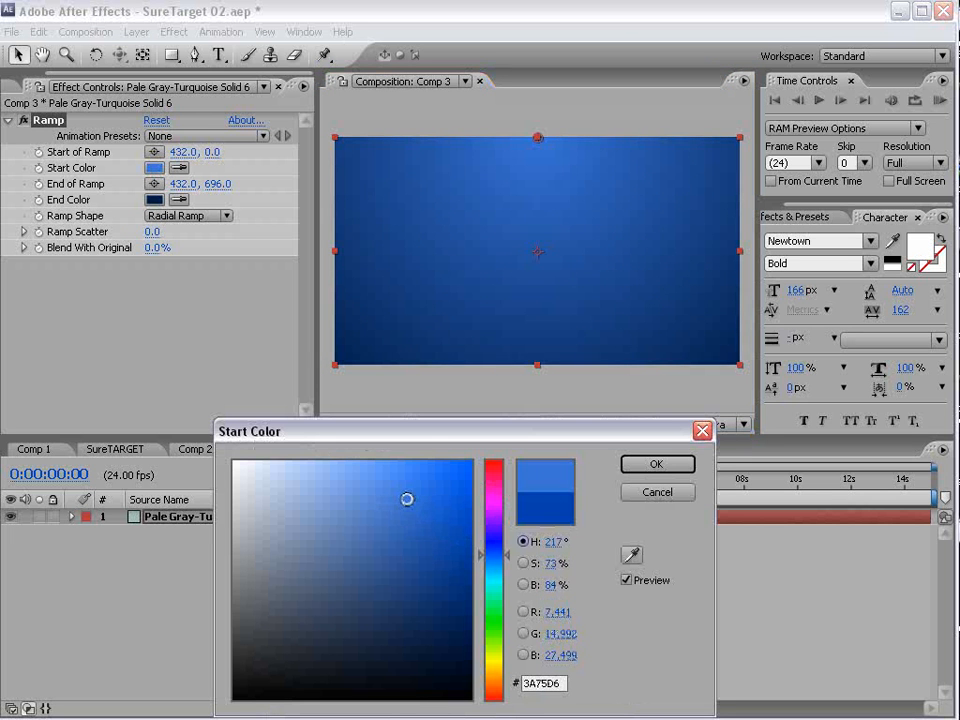
pyautogui.click(657, 464)
# - Switch to the SureTARGET movie and scrub back to about 00:00:04 to examine the background squares
pyautogui.click(675, 611)
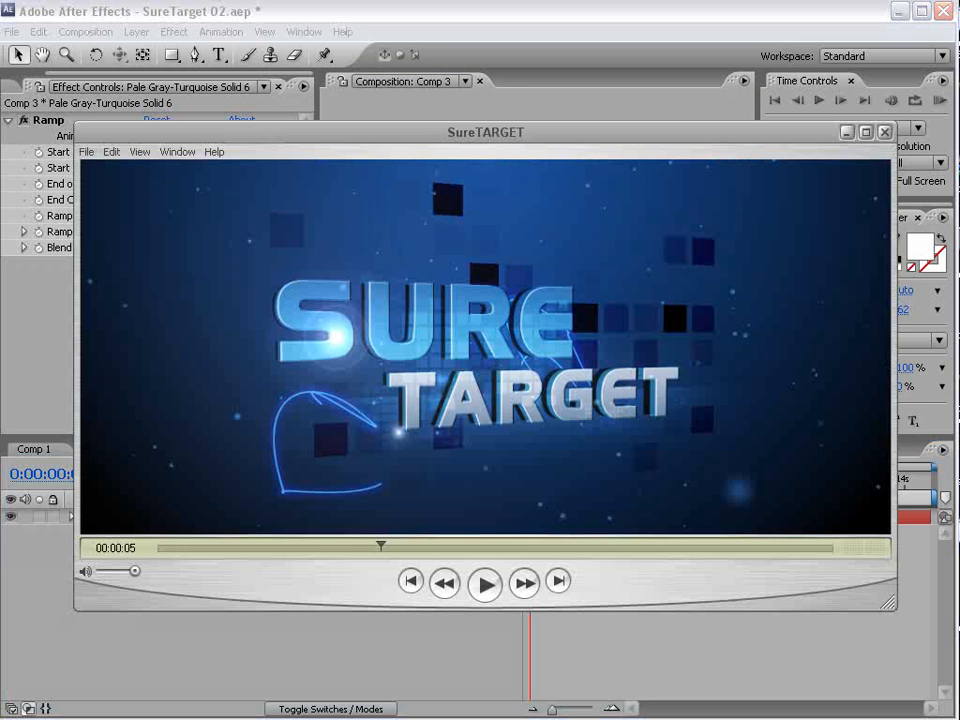
pyautogui.click(386, 547)
pyautogui.moveTo(387, 549); pyautogui.dragTo(377, 549)
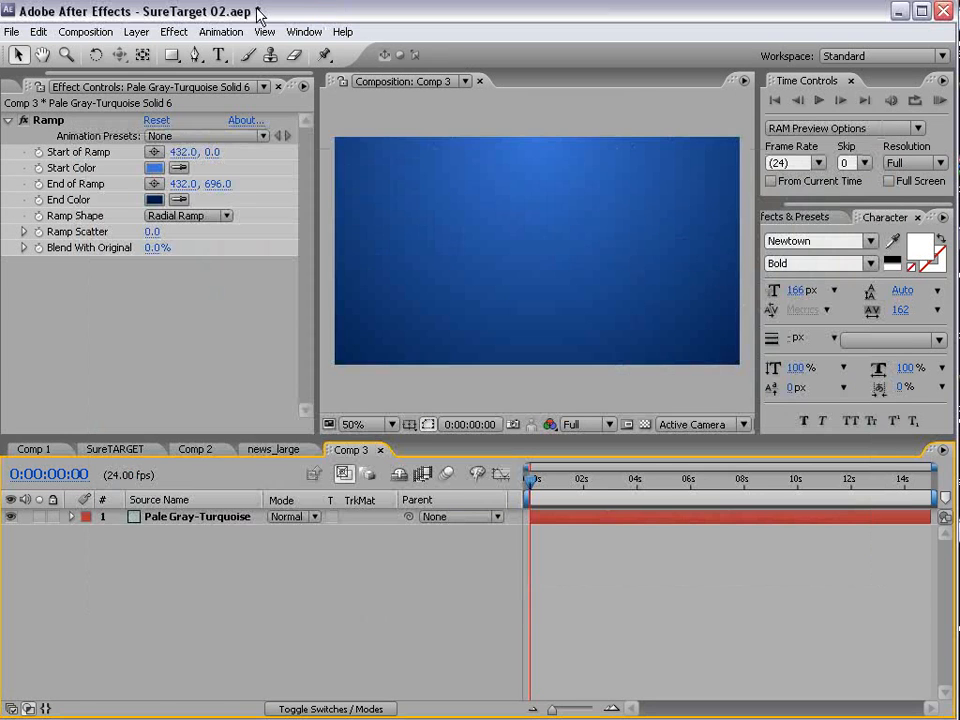
# - Return to After Effects and create a new 500 x 500 pixel solid in Comp 3
pyautogui.click(136, 31)
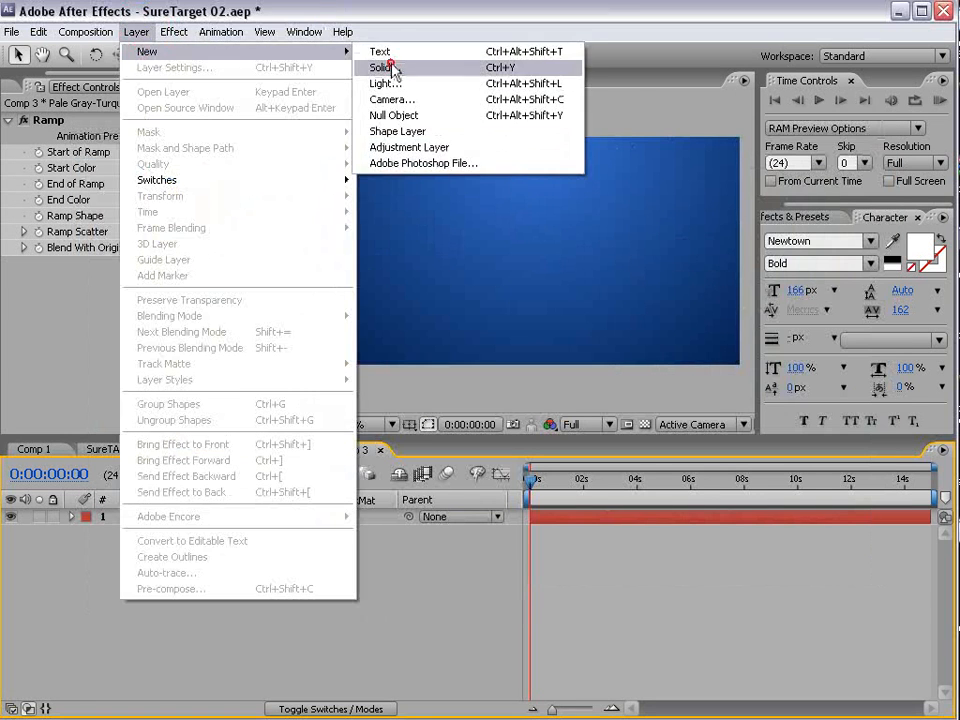
pyautogui.click(392, 67)
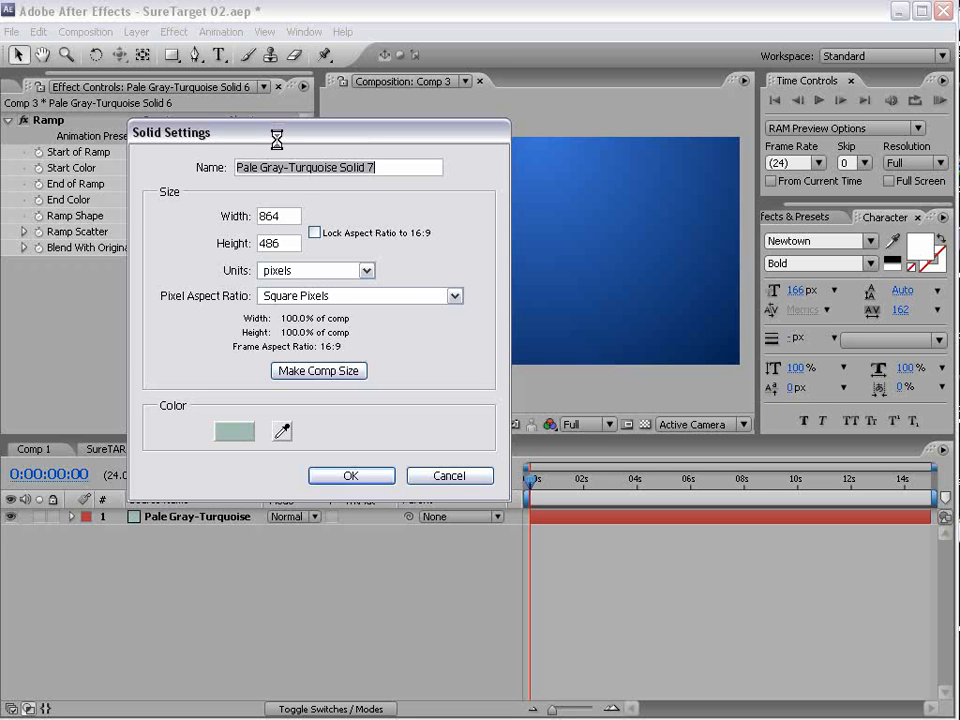
pyautogui.click(208, 215)
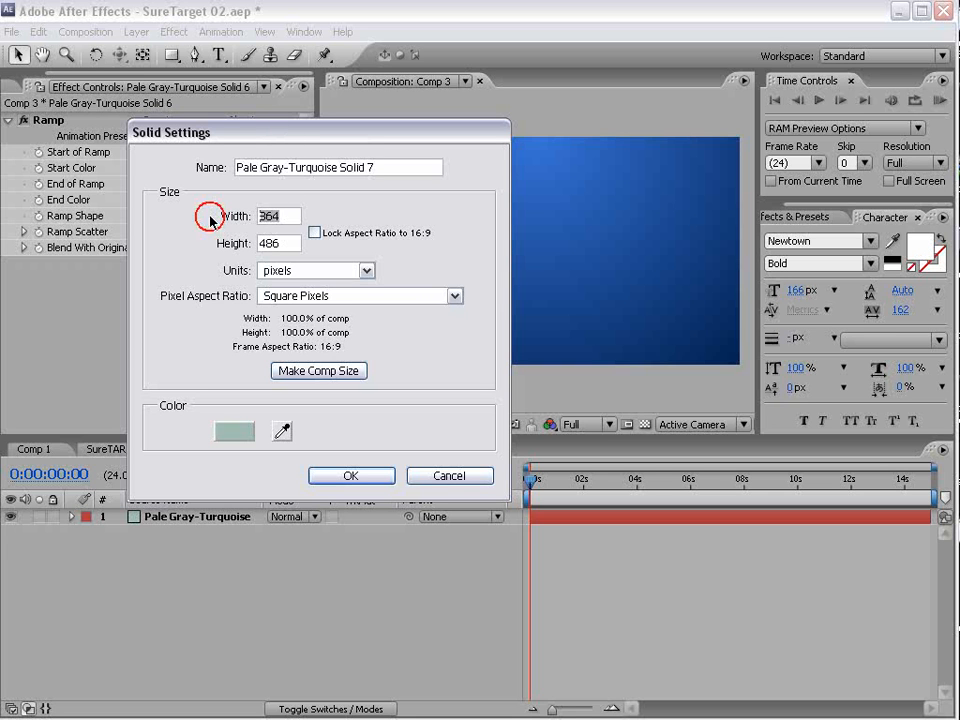
pyautogui.write('500')
pyautogui.press('Tab')
pyautogui.write('500')
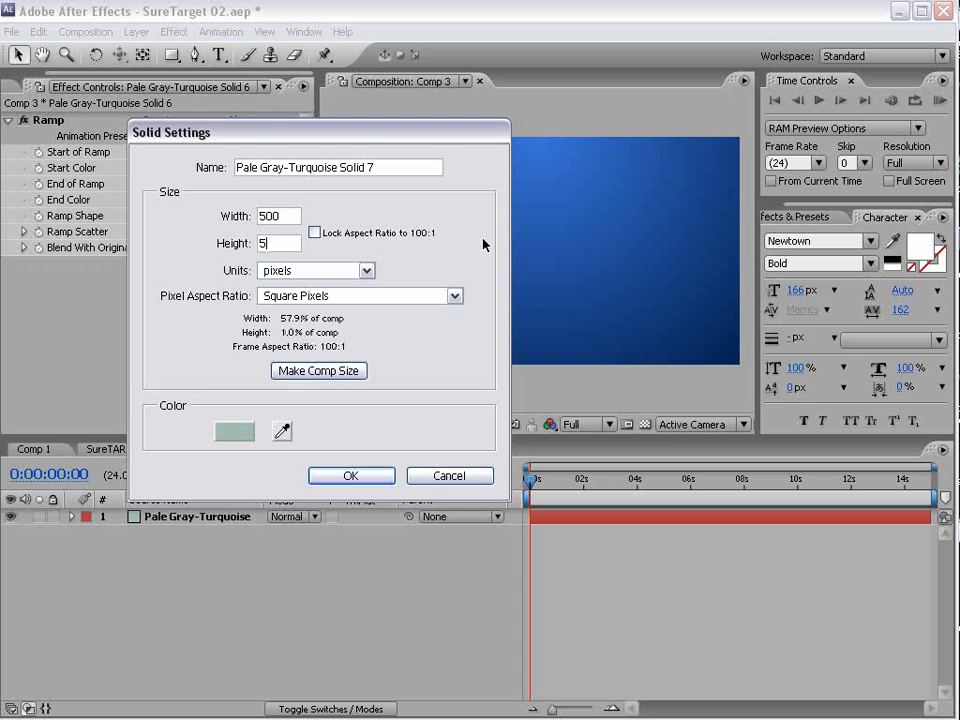
pyautogui.click(362, 475)
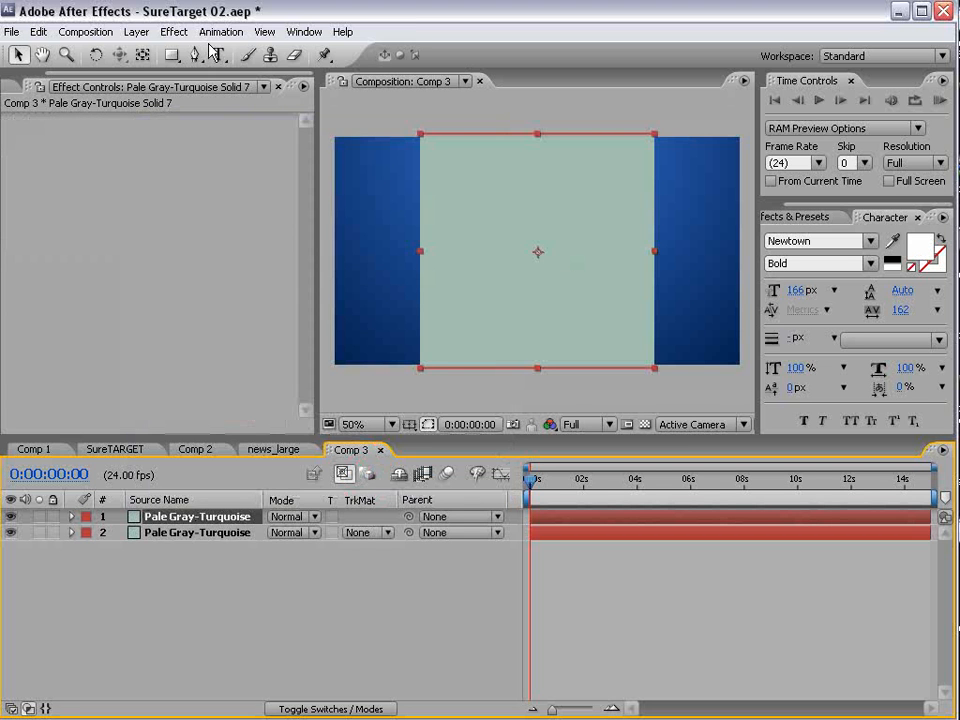
# - Apply the Fractal Noise effect to the new square solid
pyautogui.click(174, 31)
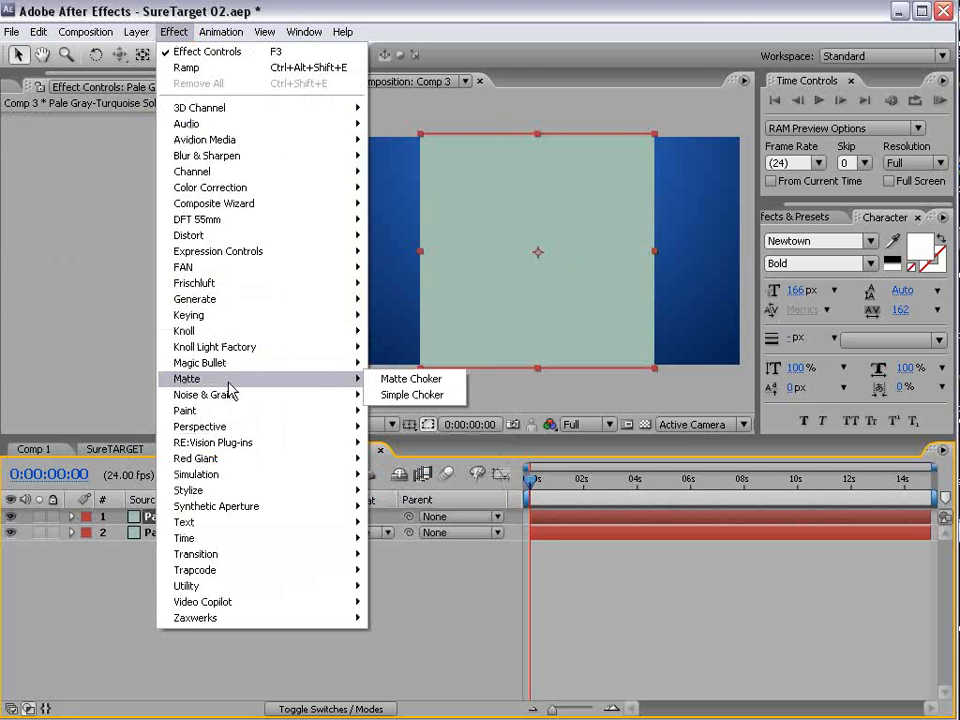
pyautogui.moveTo(199, 397)
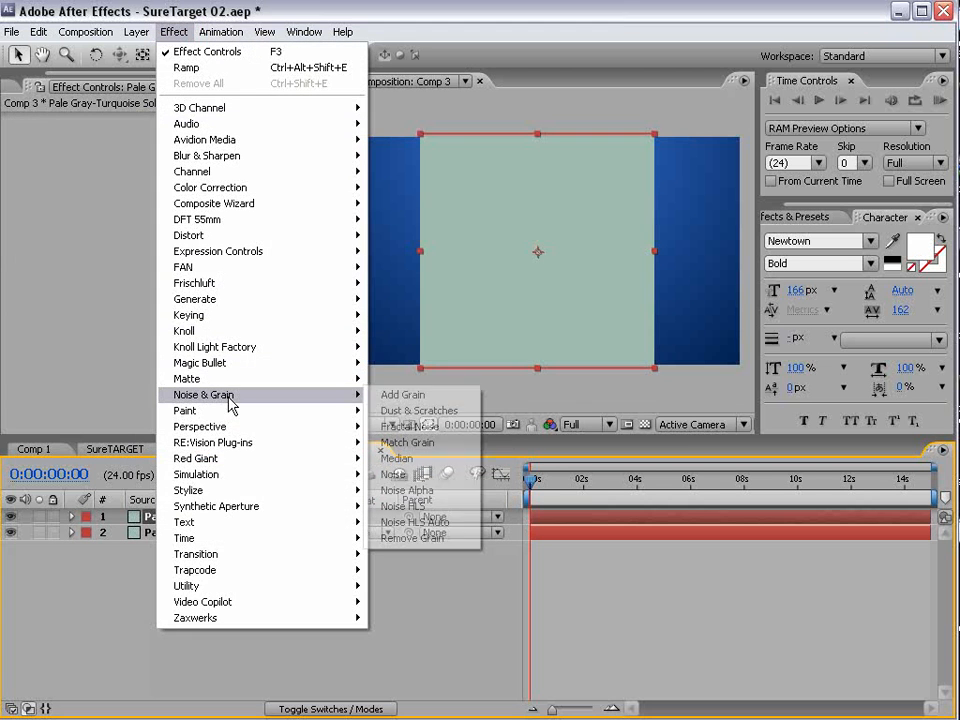
pyautogui.click(420, 427)
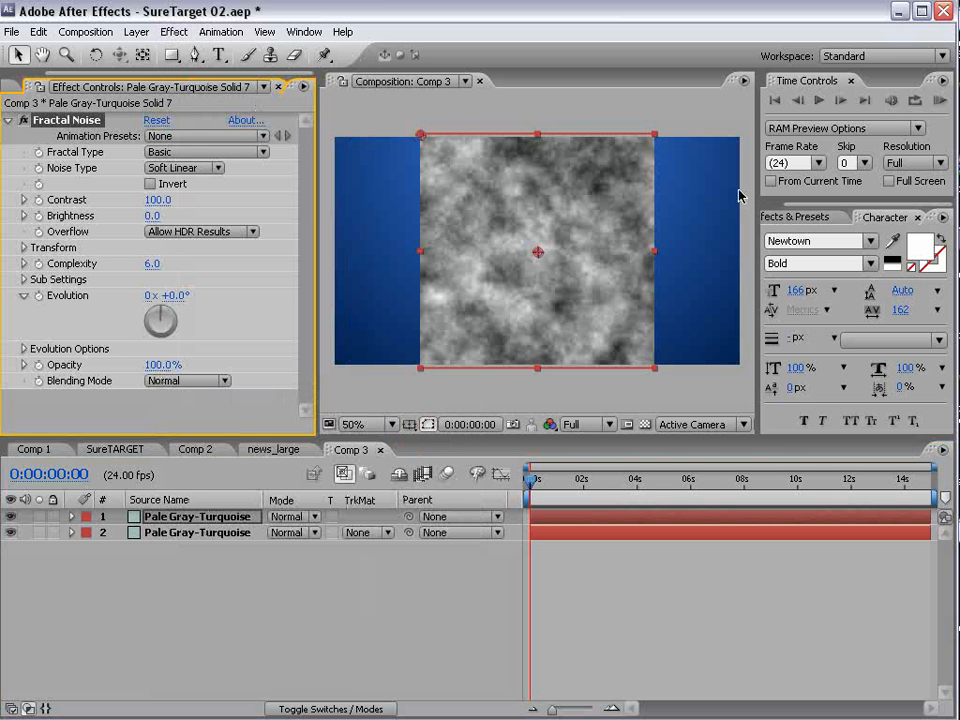
# - Find the Stylize Mosaic effect and apply it to the fractal noise solid, keeping 10 horizontal and 10 vertical blocks
pyautogui.click(815, 217)
pyautogui.moveTo(869, 234); pyautogui.dragTo(627, 238)
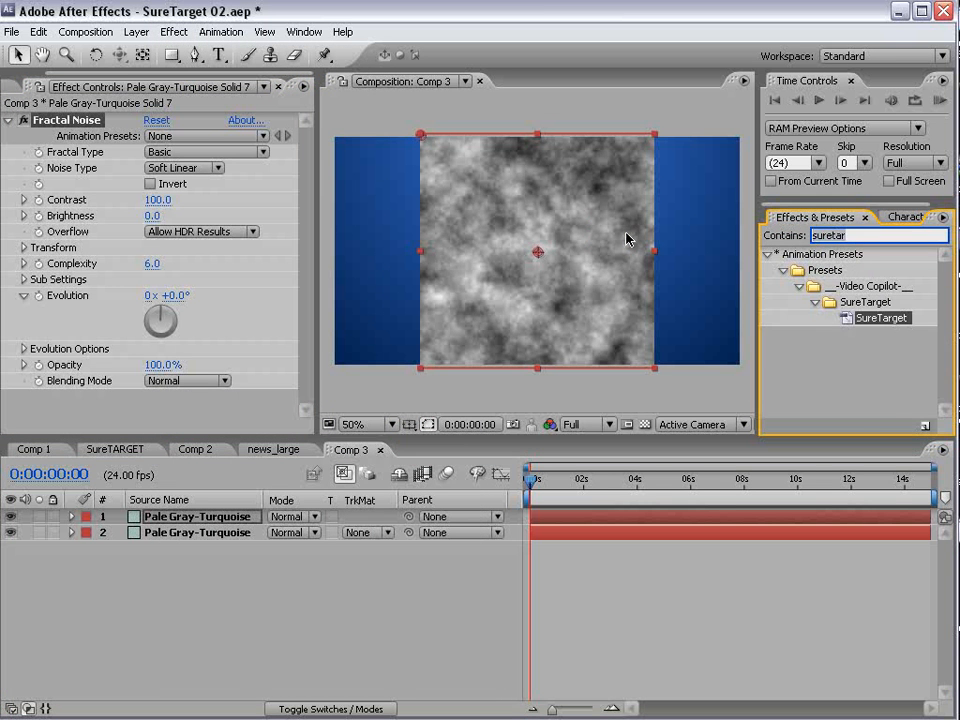
pyautogui.write('mosai')
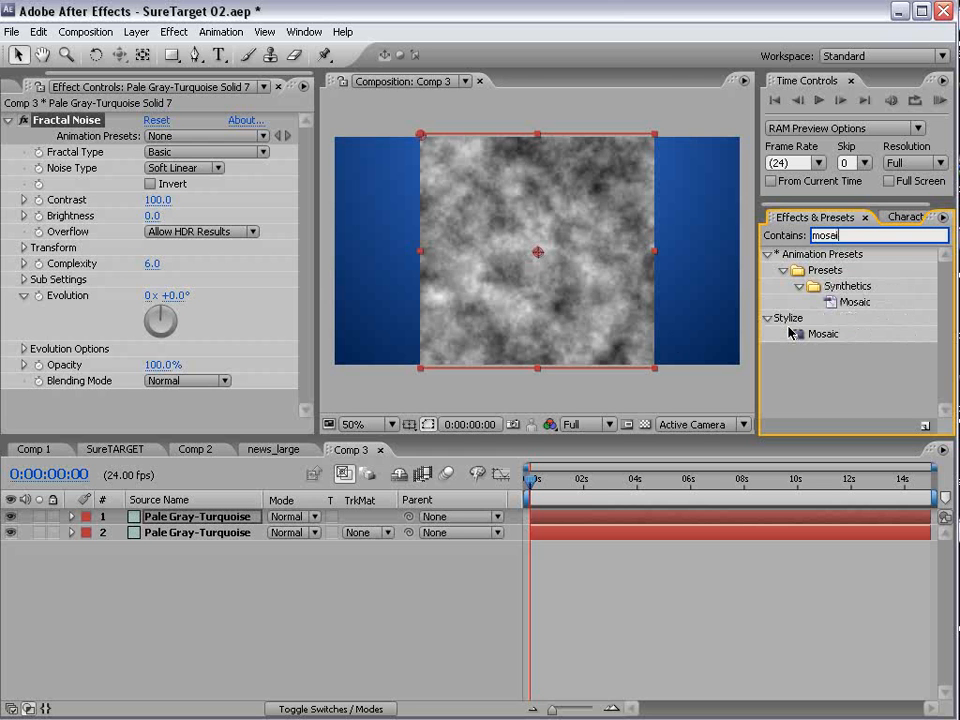
pyautogui.moveTo(823, 333); pyautogui.dragTo(553, 280)
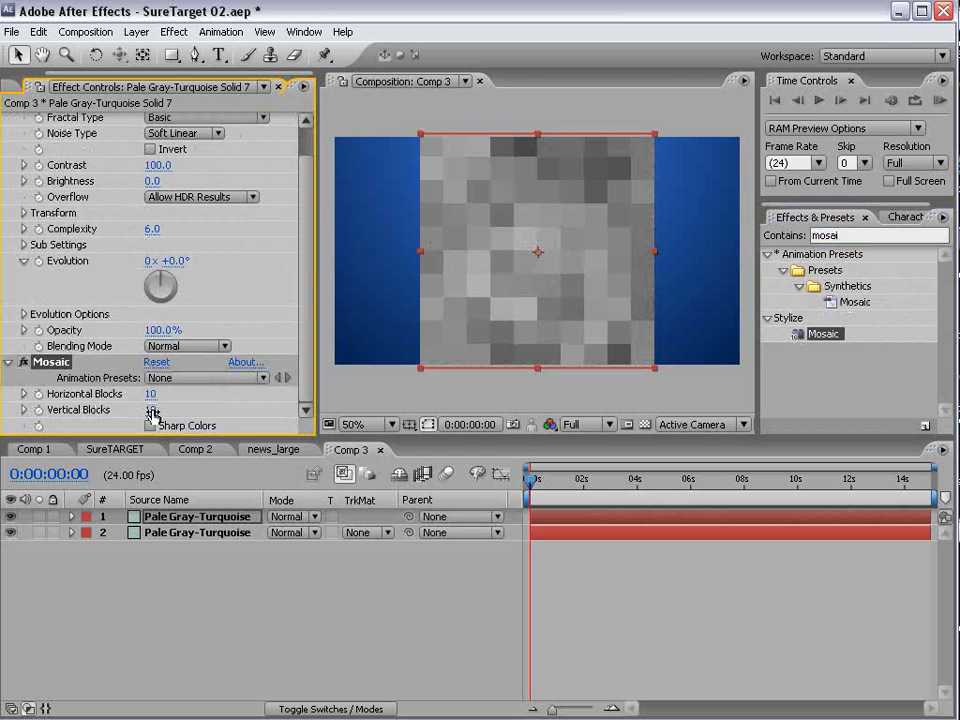
pyautogui.moveTo(147, 394); pyautogui.dragTo(153, 394)
pyautogui.hotkey('ctrl', 'z')
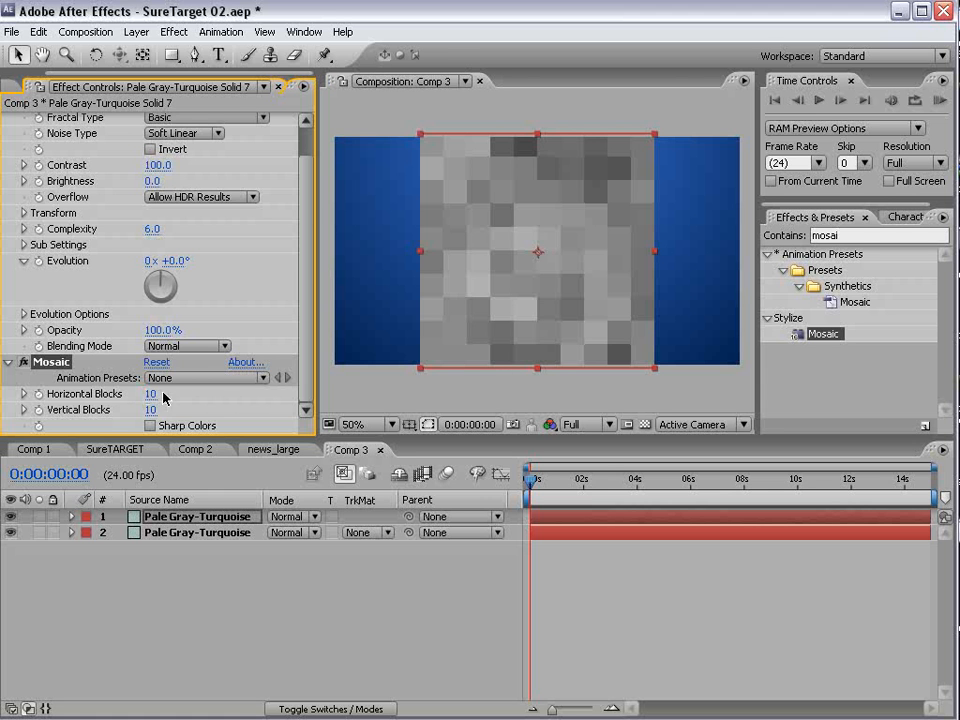
# - In the news_large composition, add an adjustment layer, shrink it and position it over the man's head
pyautogui.click(262, 449)
pyautogui.click(136, 32)
pyautogui.moveTo(150, 51)
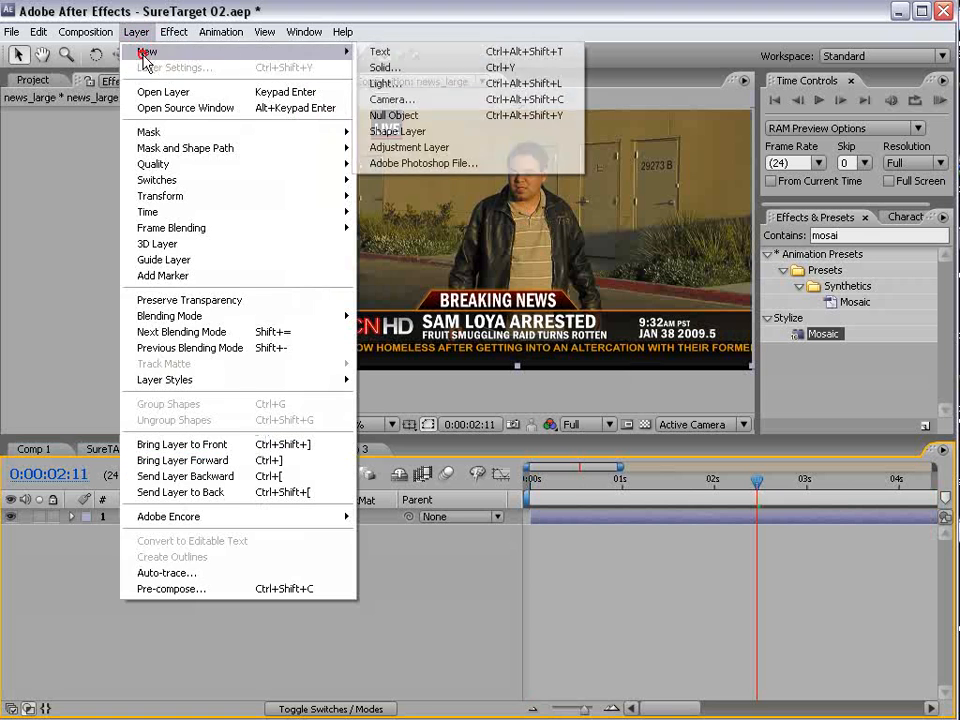
pyautogui.click(405, 147)
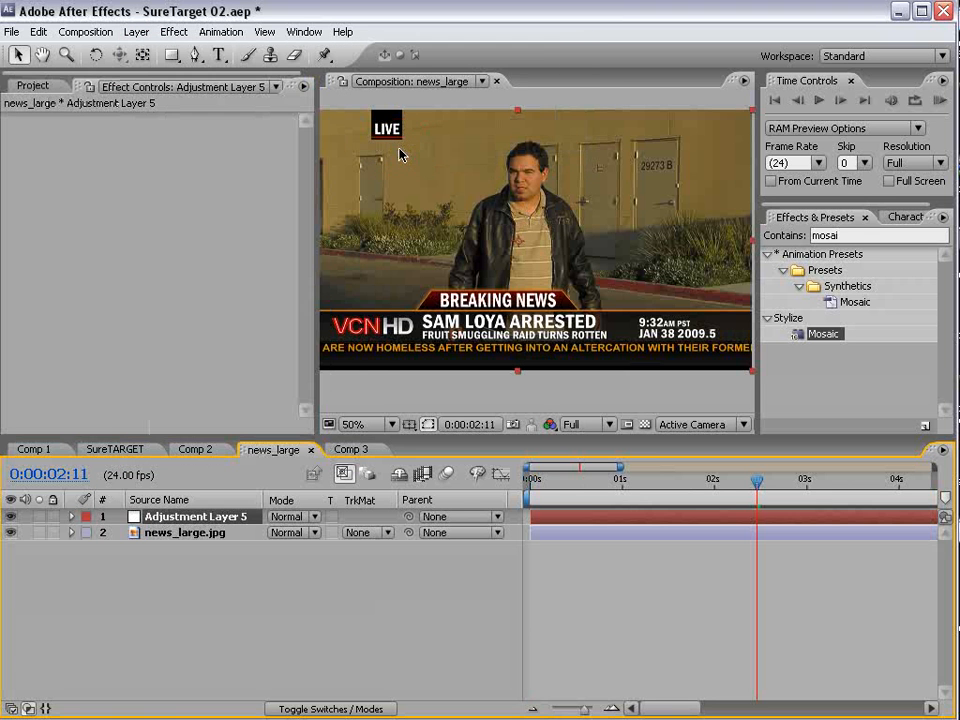
pyautogui.click(563, 233)
pyautogui.moveTo(752, 371); pyautogui.dragTo(581, 288)
pyautogui.moveTo(552, 259); pyautogui.dragTo(562, 196)
# - Apply Mosaic to the adjustment layer with 32 horizontal and 22 vertical blocks
pyautogui.moveTo(833, 341); pyautogui.dragTo(533, 183)
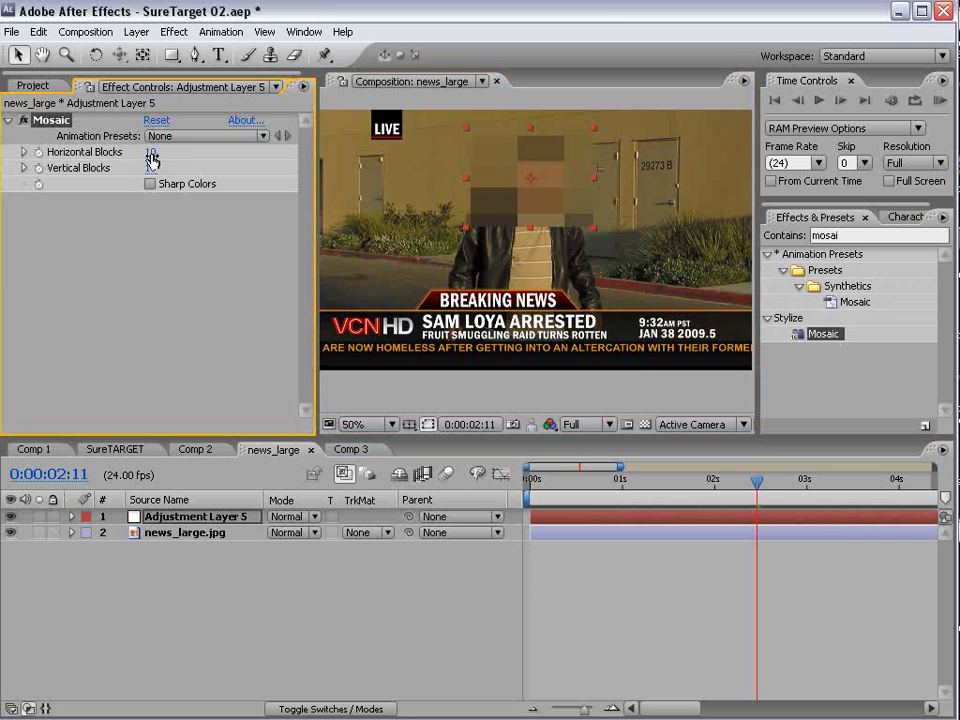
pyautogui.moveTo(152, 153)
pyautogui.mouseDown()
pyautogui.moveTo(165, 152)
pyautogui.moveTo(147, 167)
pyautogui.moveTo(158, 160)
pyautogui.mouseUp()
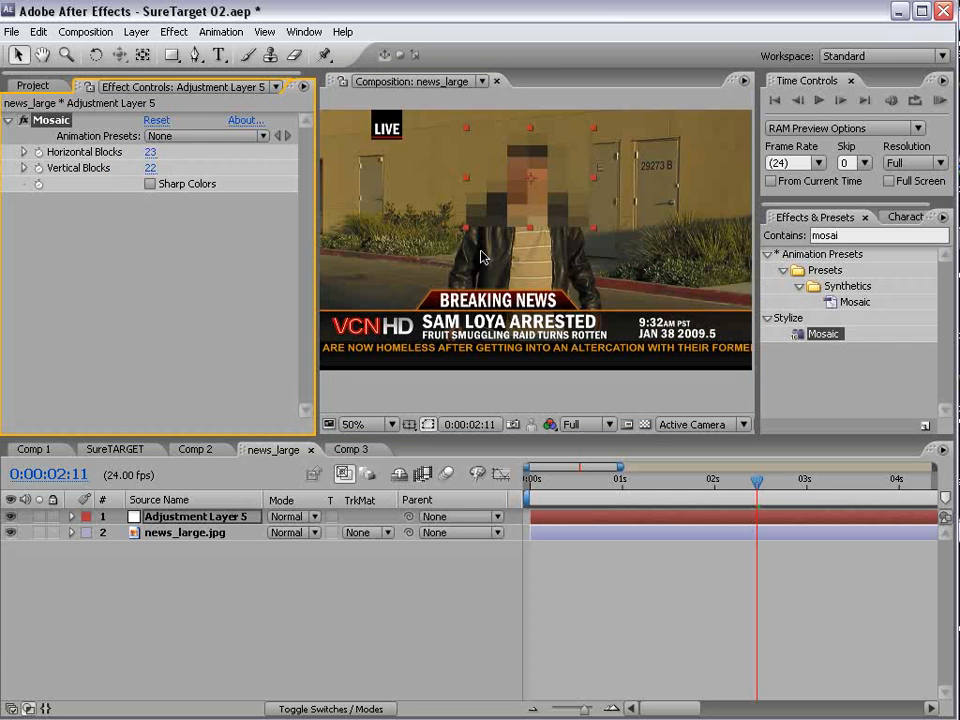
pyautogui.moveTo(152, 153); pyautogui.dragTo(160, 149)
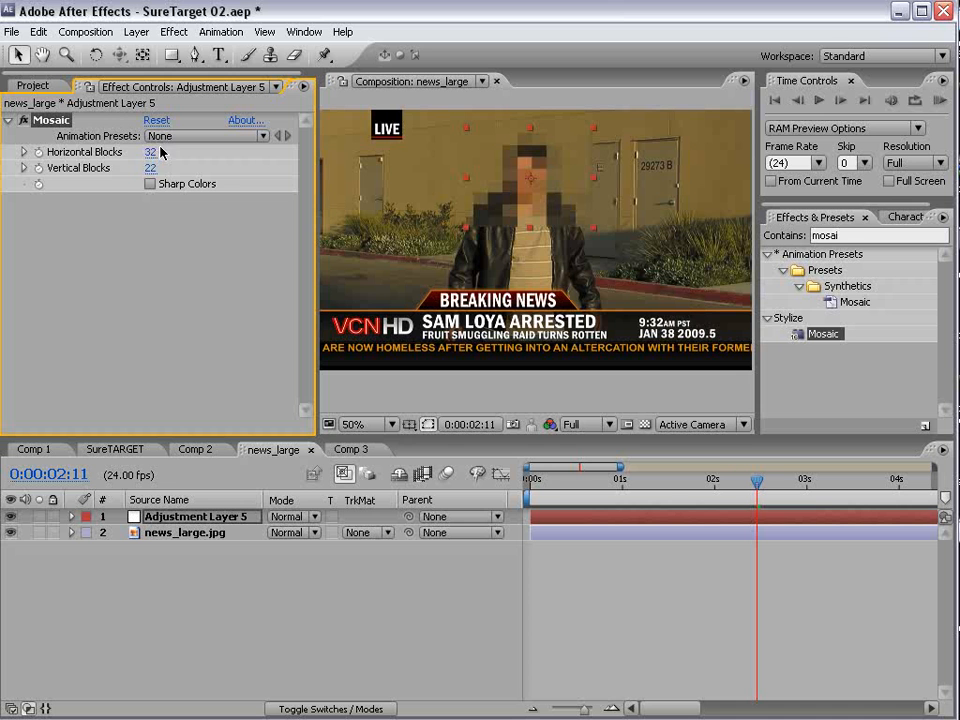
pyautogui.scroll(2, 577, 210)
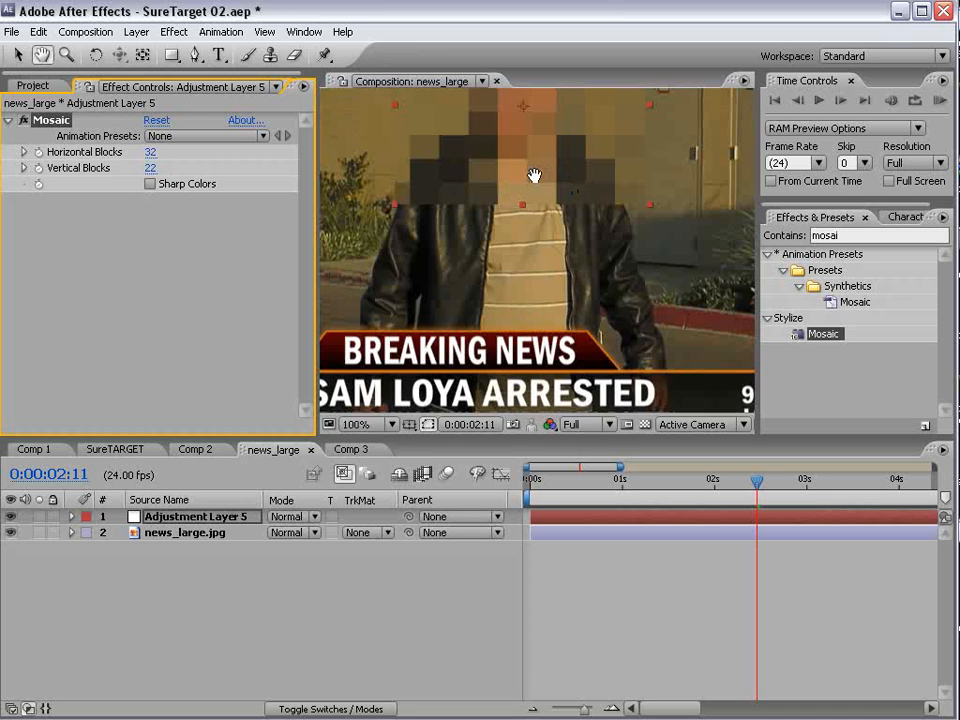
pyautogui.scroll(-2, 465, 275)
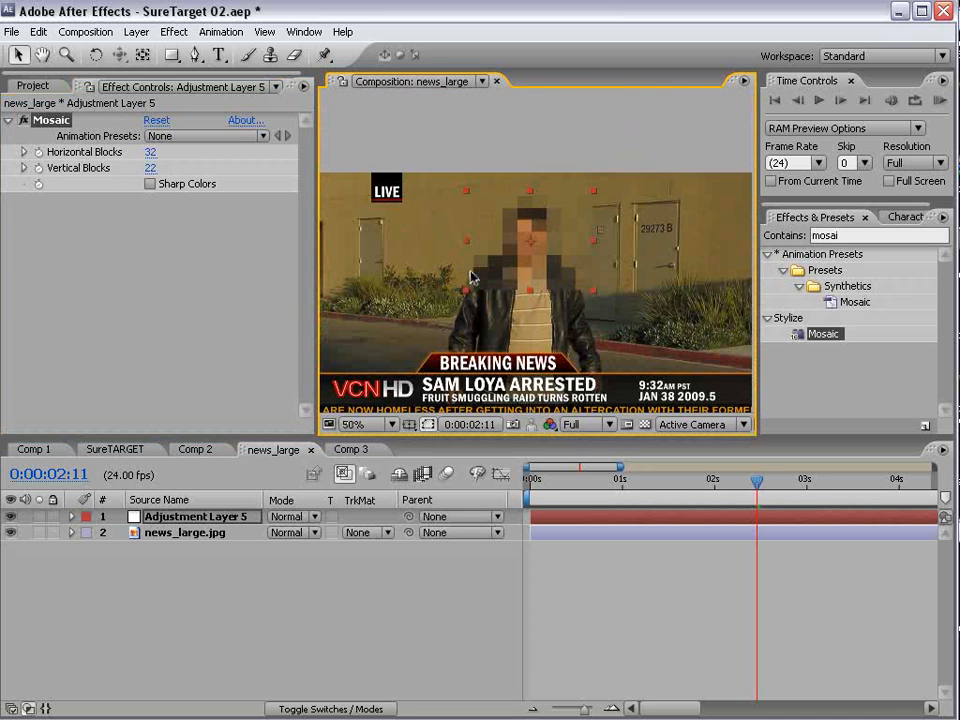
# - Make the face mosaic finer with 174 horizontal and 123 vertical blocks
pyautogui.scroll(2, 472, 277)
pyautogui.moveTo(493, 332); pyautogui.dragTo(514, 328)
pyautogui.moveTo(152, 168); pyautogui.dragTo(213, 154)
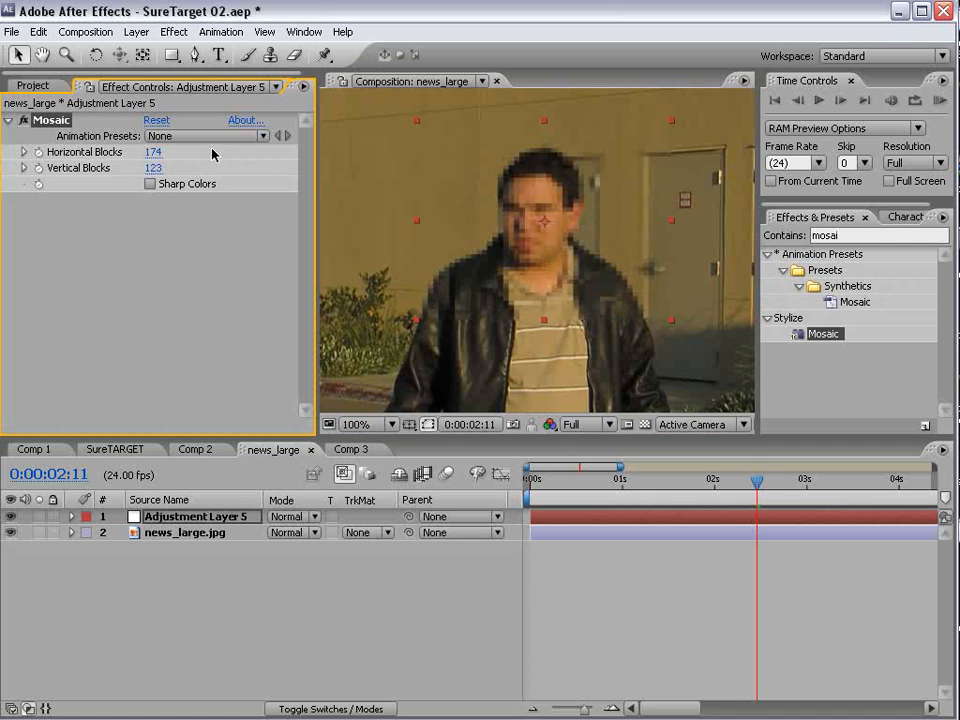
pyautogui.moveTo(584, 265); pyautogui.dragTo(573, 261)
pyautogui.scroll(-1, 520, 316)
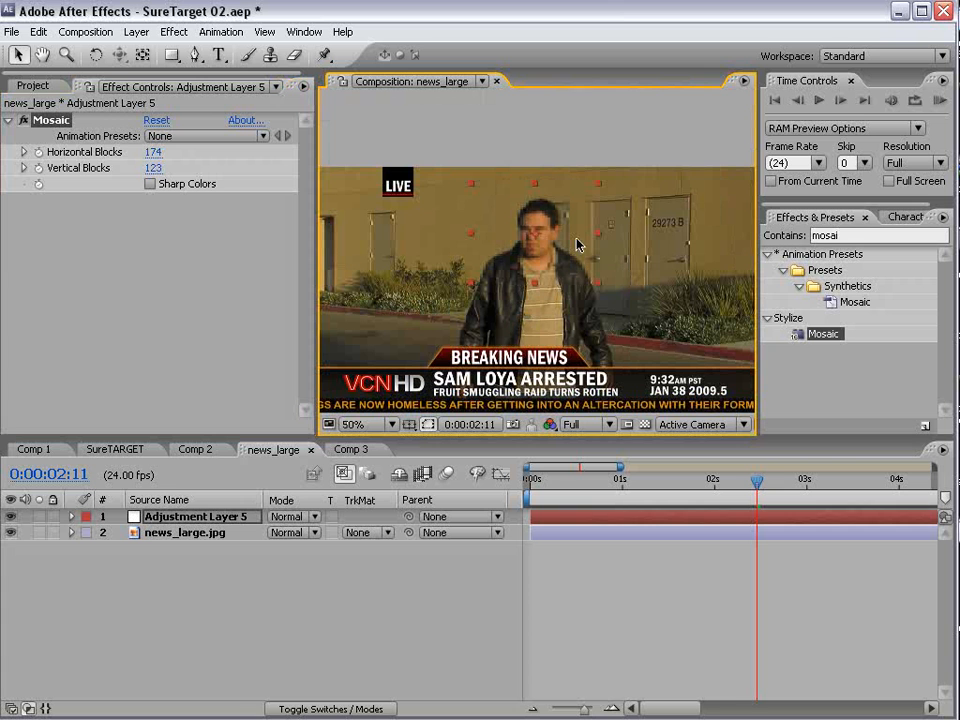
pyautogui.click(614, 538)
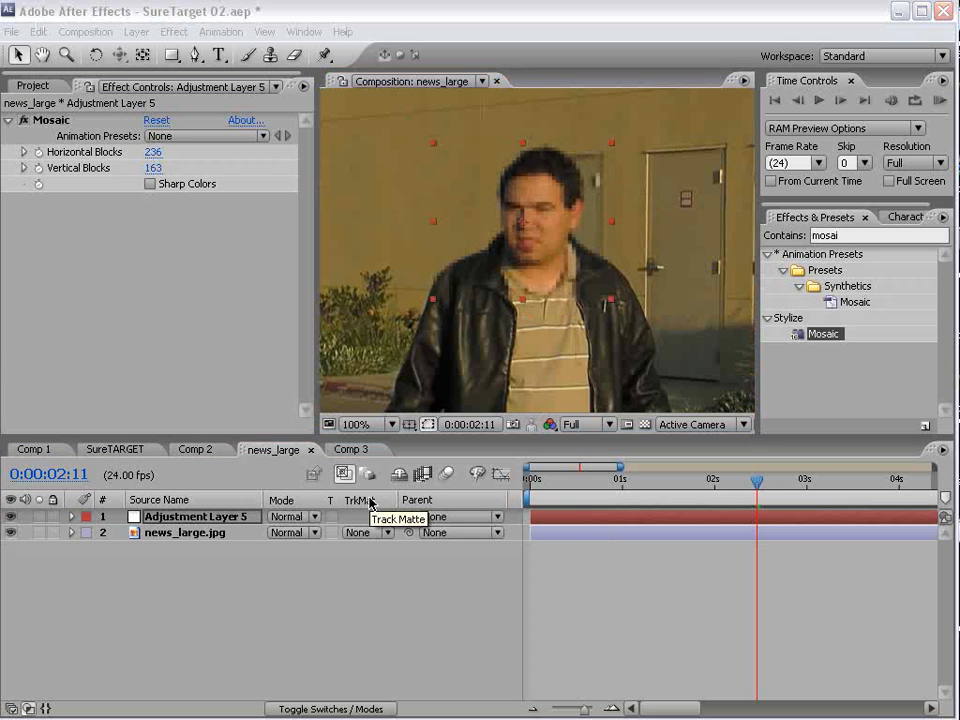
# - In Comp 3, apply the Generate Grid effect to the fractal noise solid and compare the result with the grid off and on
pyautogui.click(352, 449)
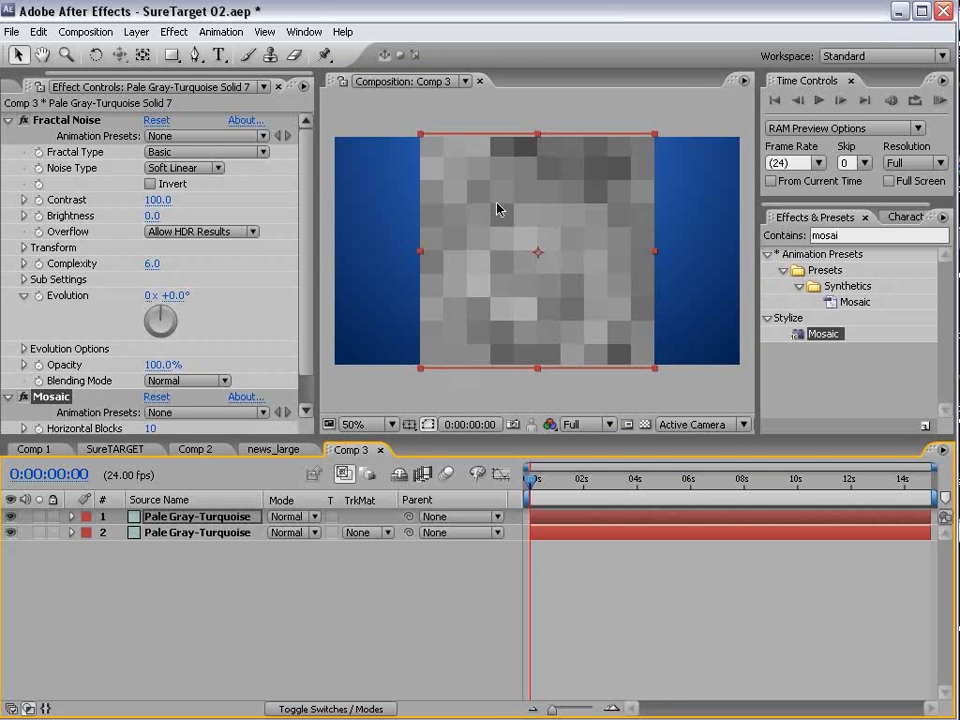
pyautogui.click(136, 31)
pyautogui.moveTo(174, 33)
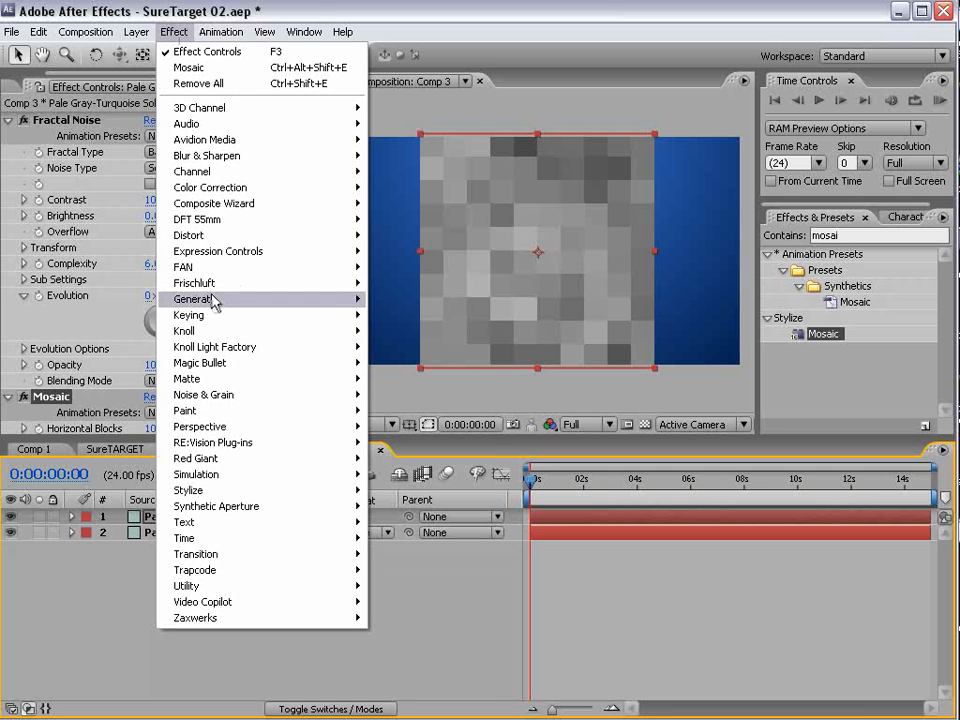
pyautogui.moveTo(214, 300)
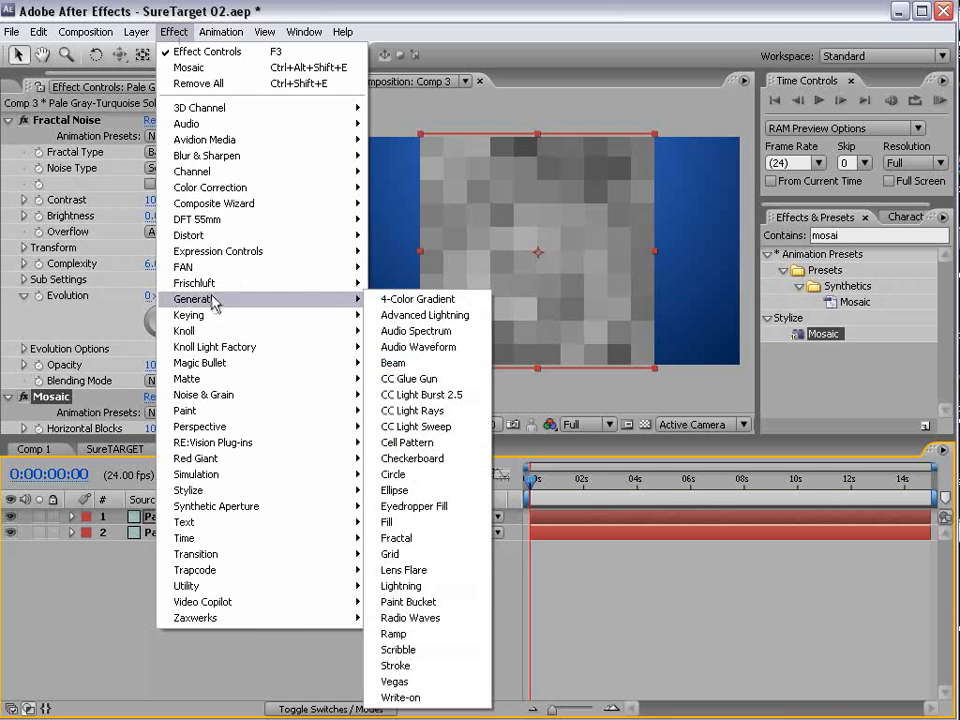
pyautogui.click(439, 554)
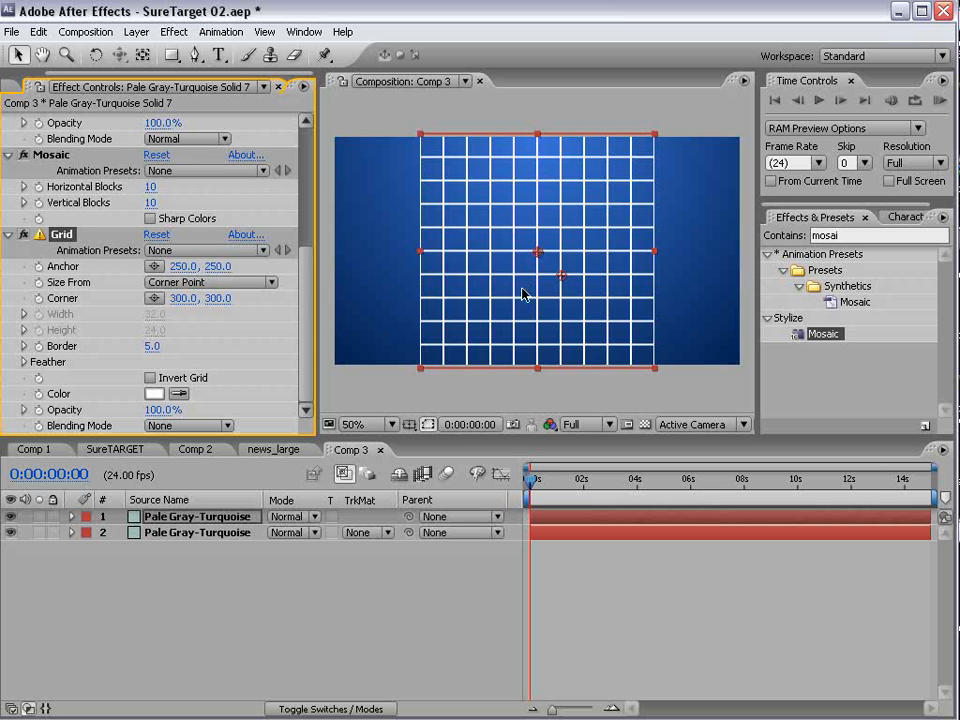
pyautogui.click(22, 235)
pyautogui.click(22, 235)
pyautogui.click(22, 235)
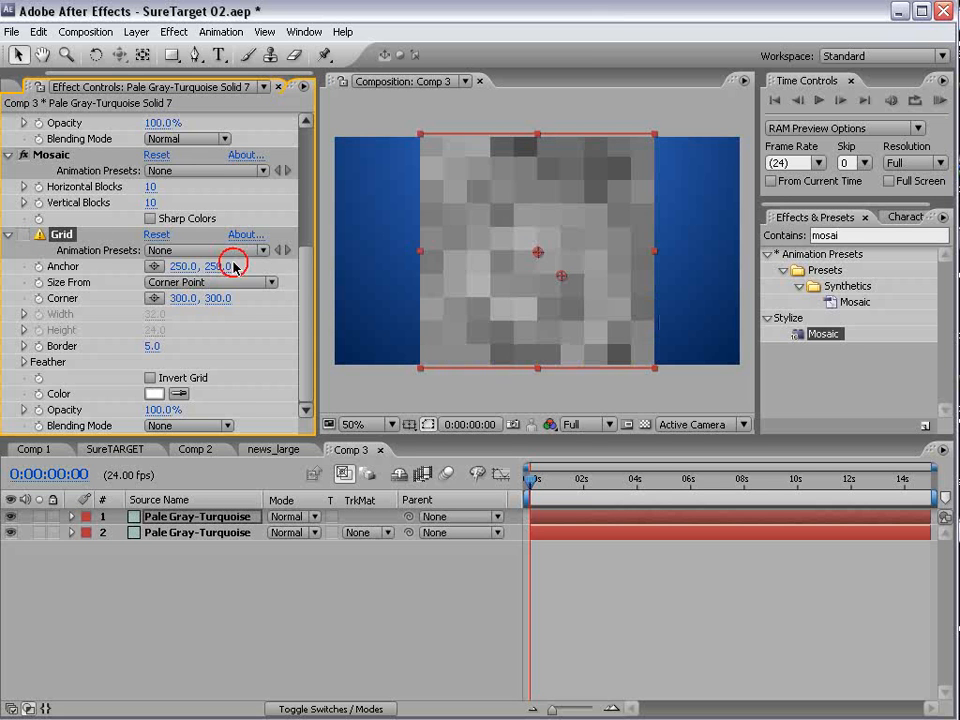
pyautogui.click(23, 235)
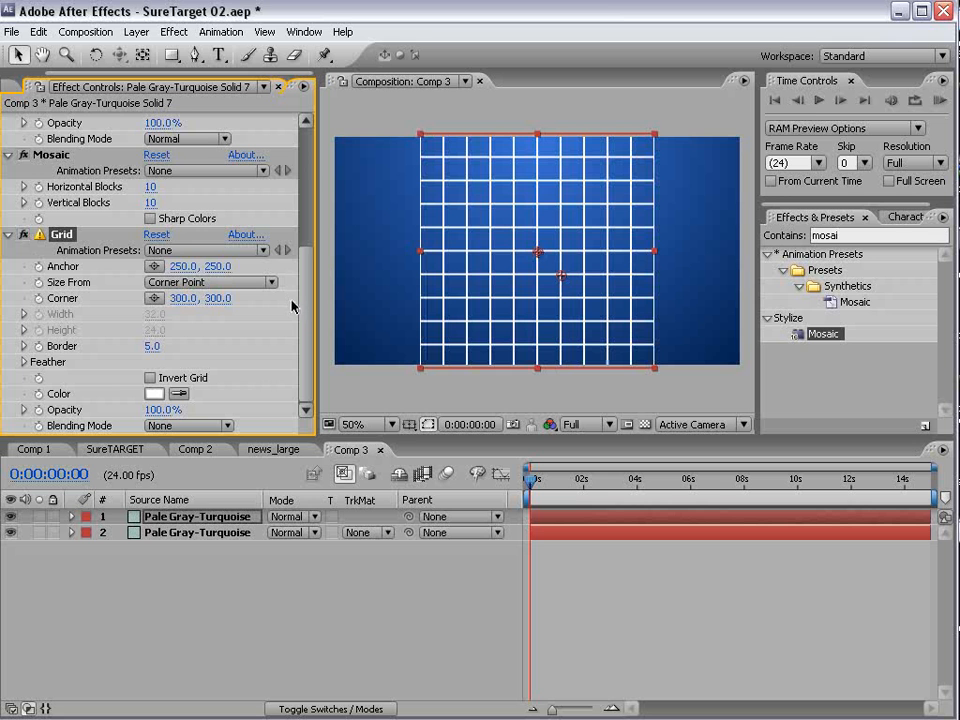
# - Set the Grid effect to Stencil Alpha blending with the grid inverted and a border of 17
pyautogui.click(160, 425)
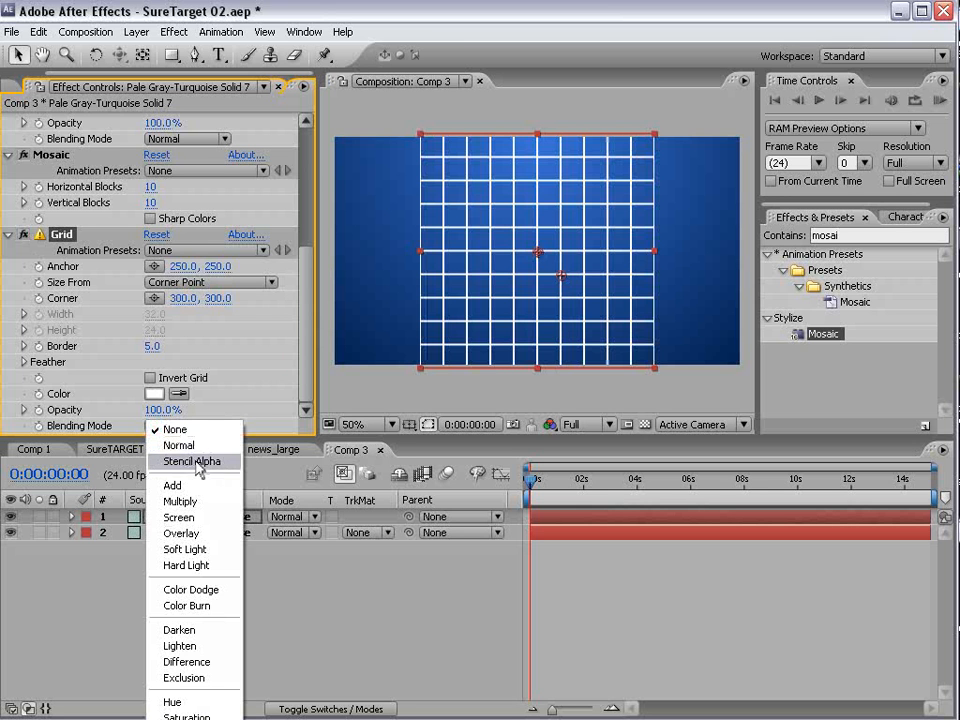
pyautogui.click(193, 462)
pyautogui.press('.')
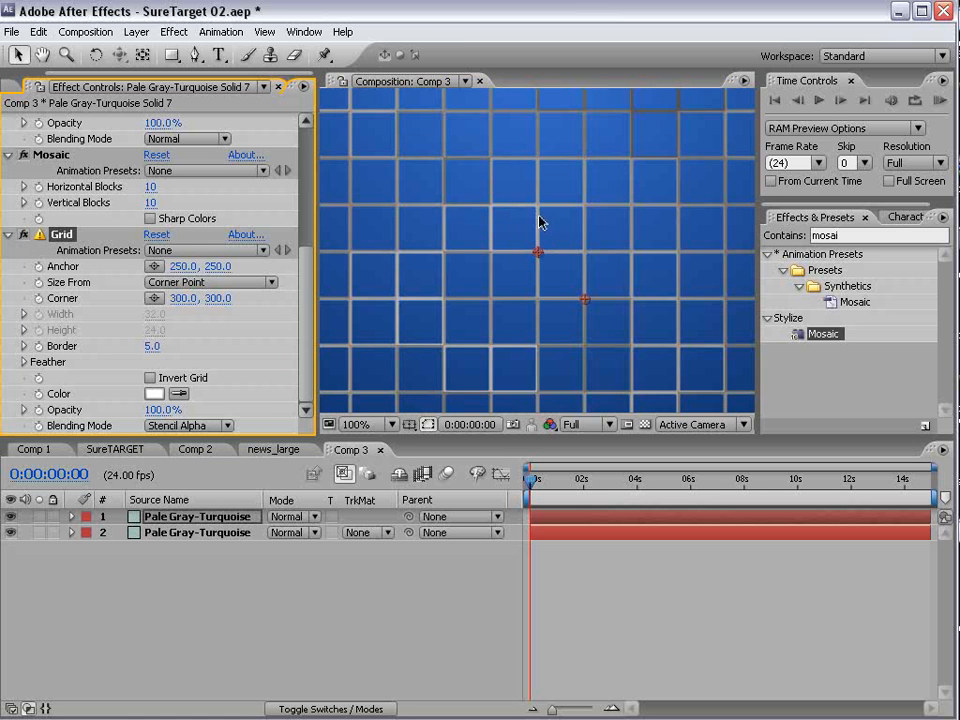
pyautogui.press(',')
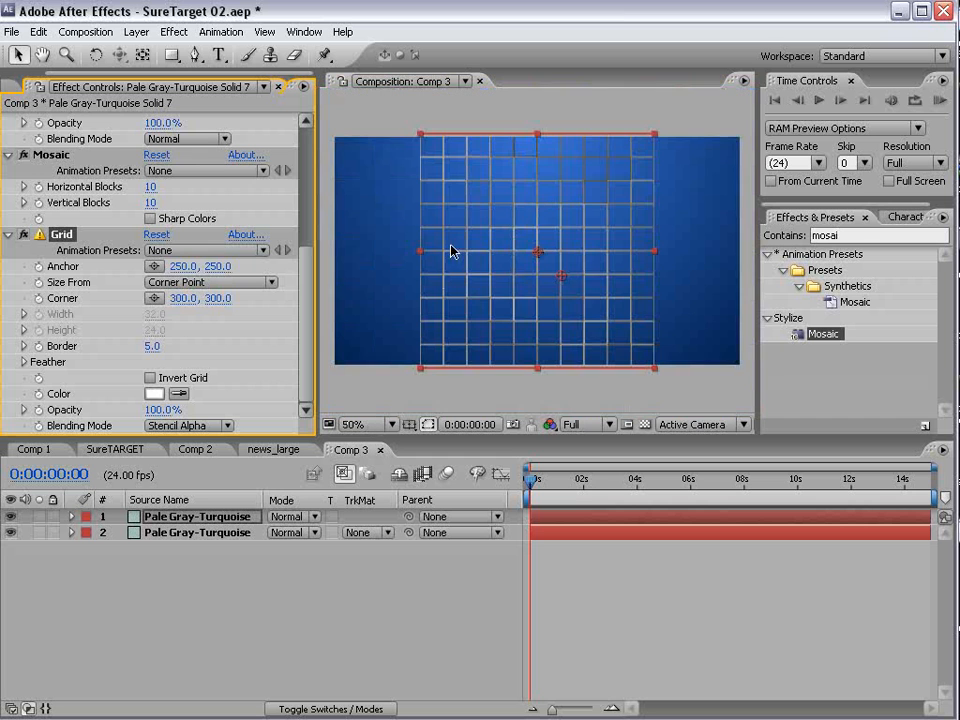
pyautogui.click(150, 378)
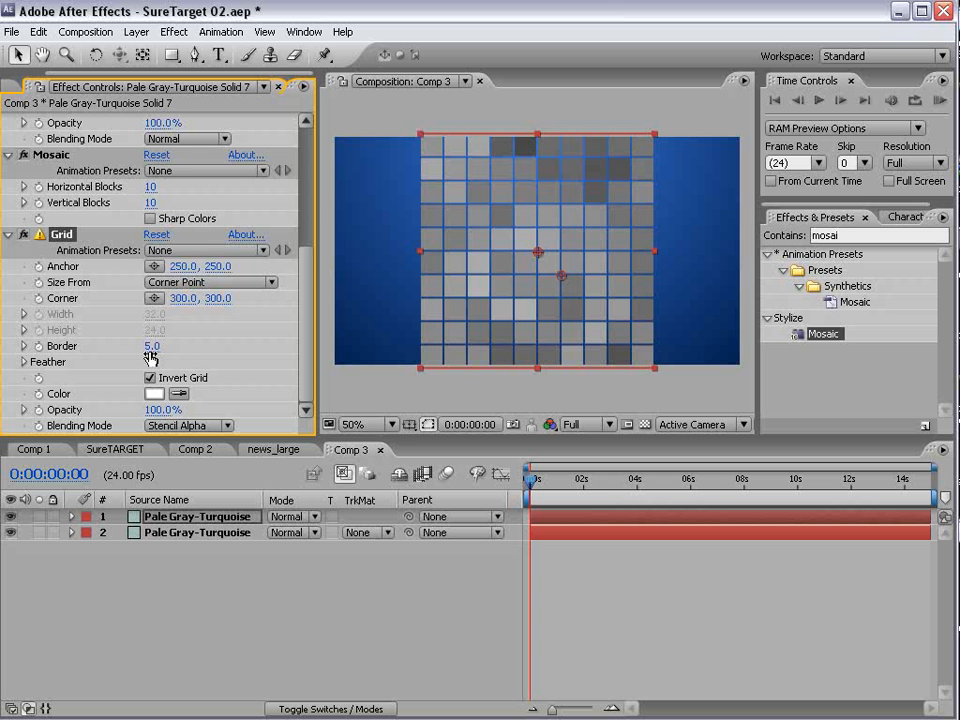
pyautogui.moveTo(152, 346); pyautogui.dragTo(158, 346)
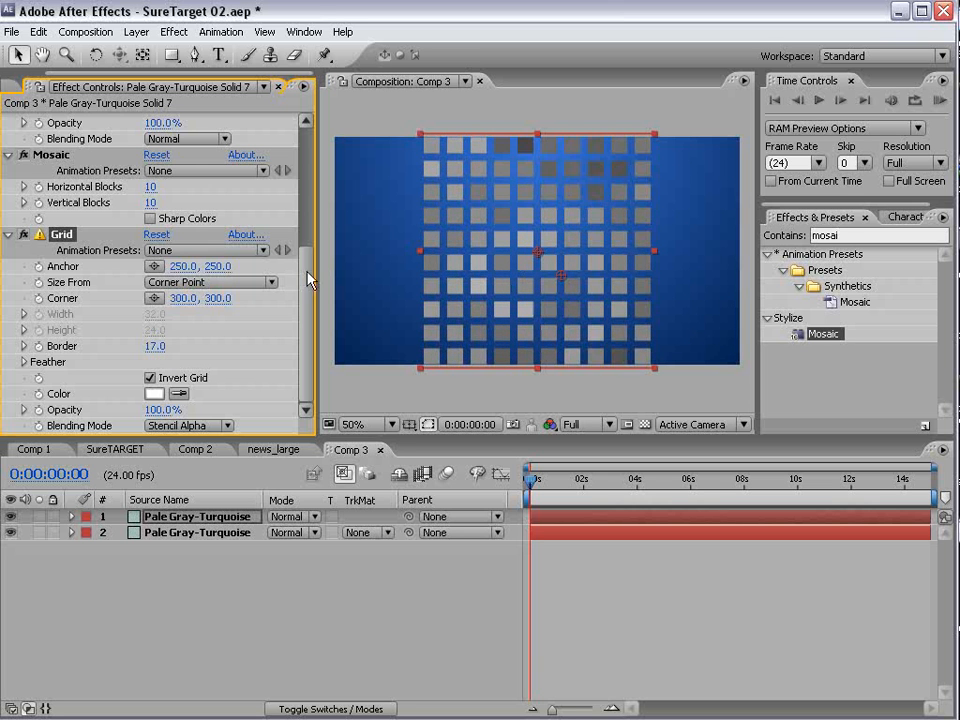
# - Animate the Fractal Noise evolution with the expression time*250 and preview the changing squares
pyautogui.moveTo(307, 273); pyautogui.dragTo(300, 146)
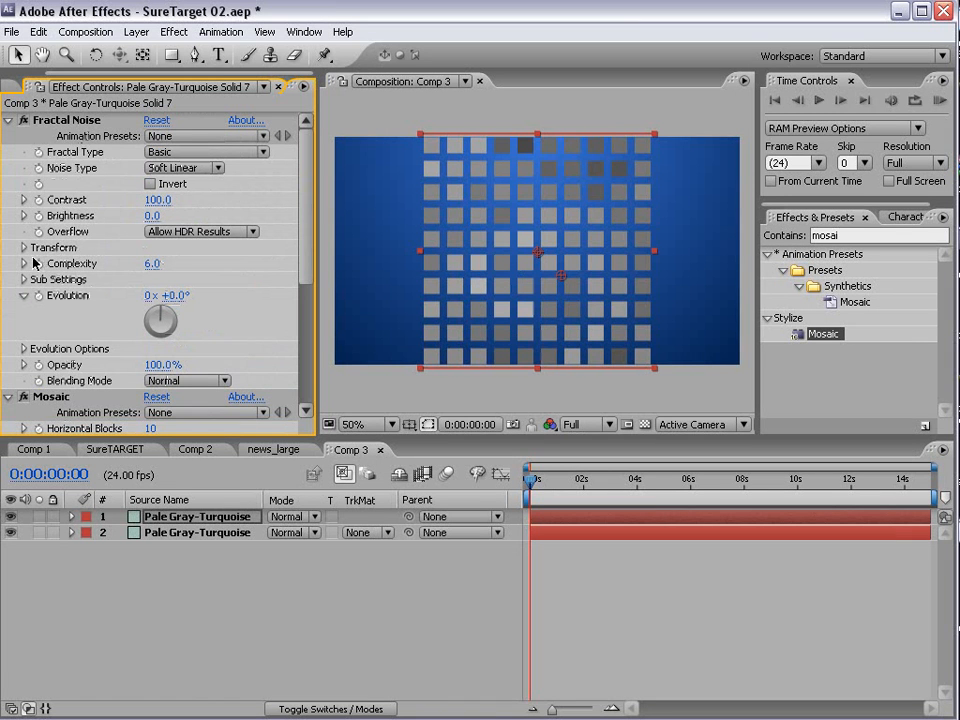
pyautogui.click(69, 294)
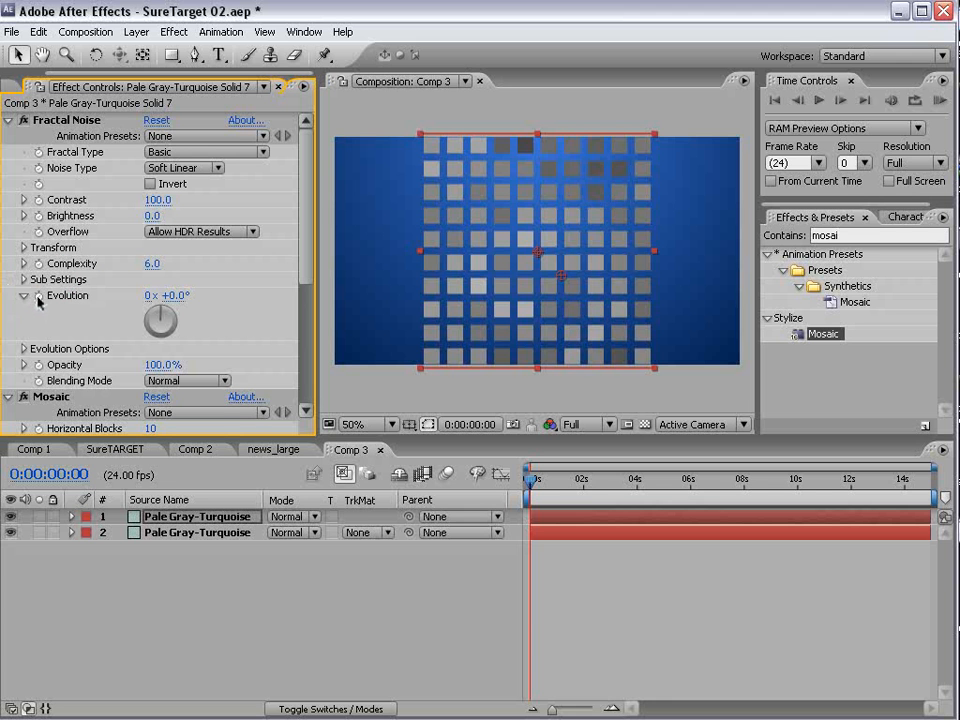
pyautogui.keyDown('alt'); pyautogui.click(39, 296); pyautogui.keyUp('alt')
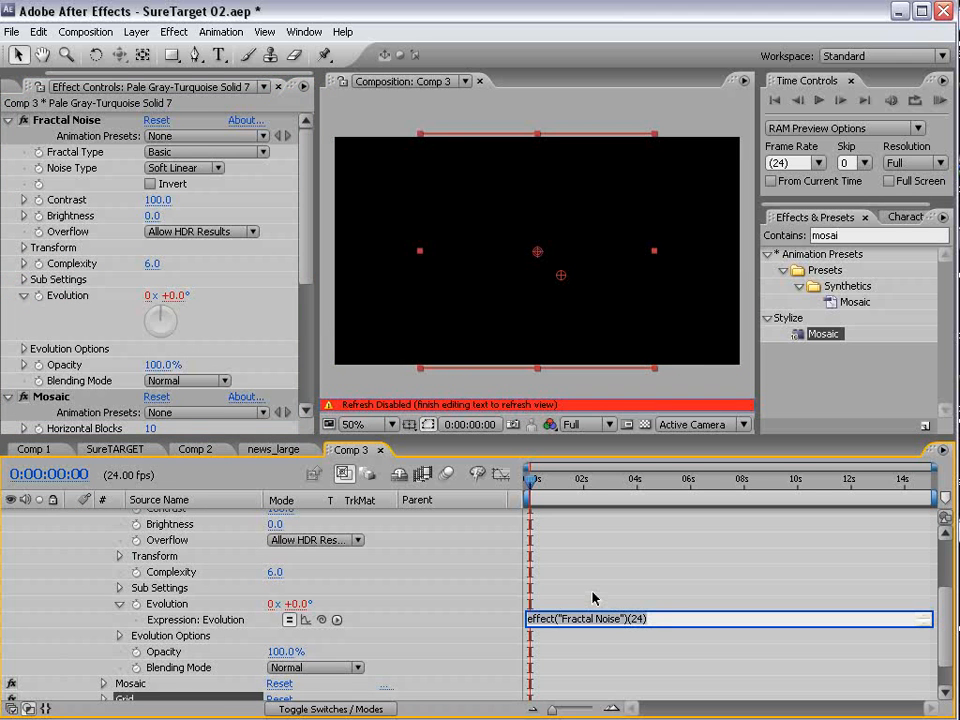
pyautogui.write('time*250')
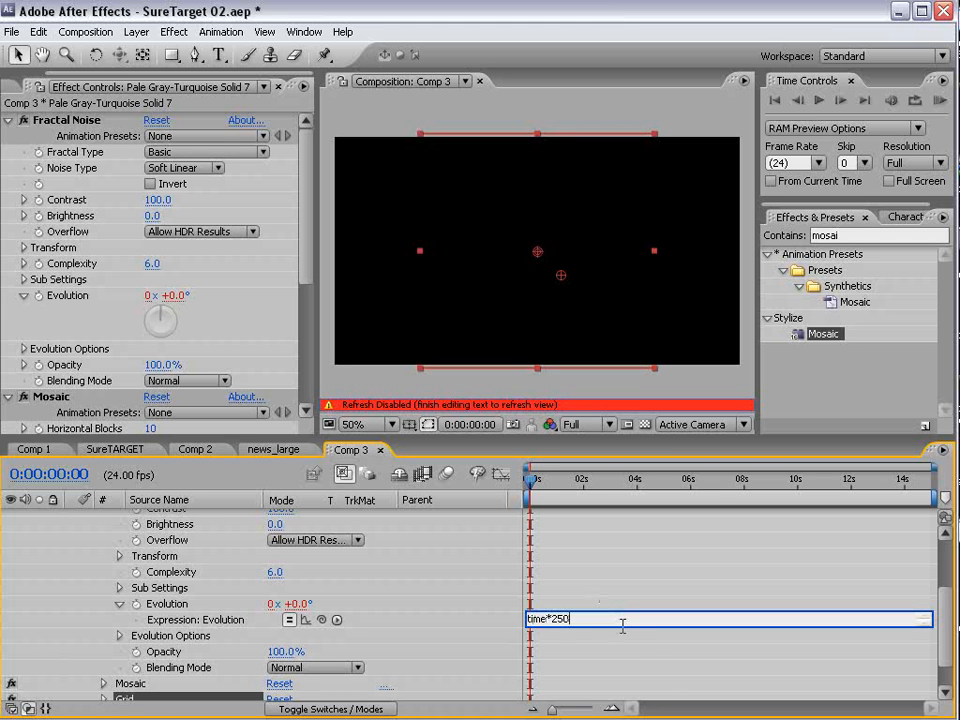
pyautogui.click(497, 611)
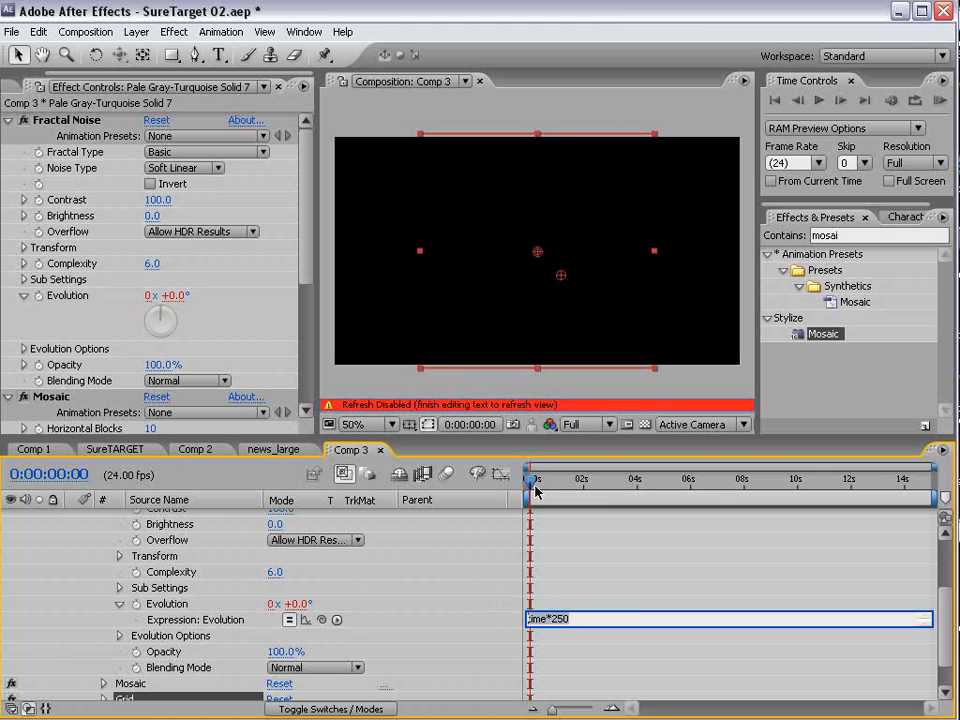
pyautogui.click(555, 606)
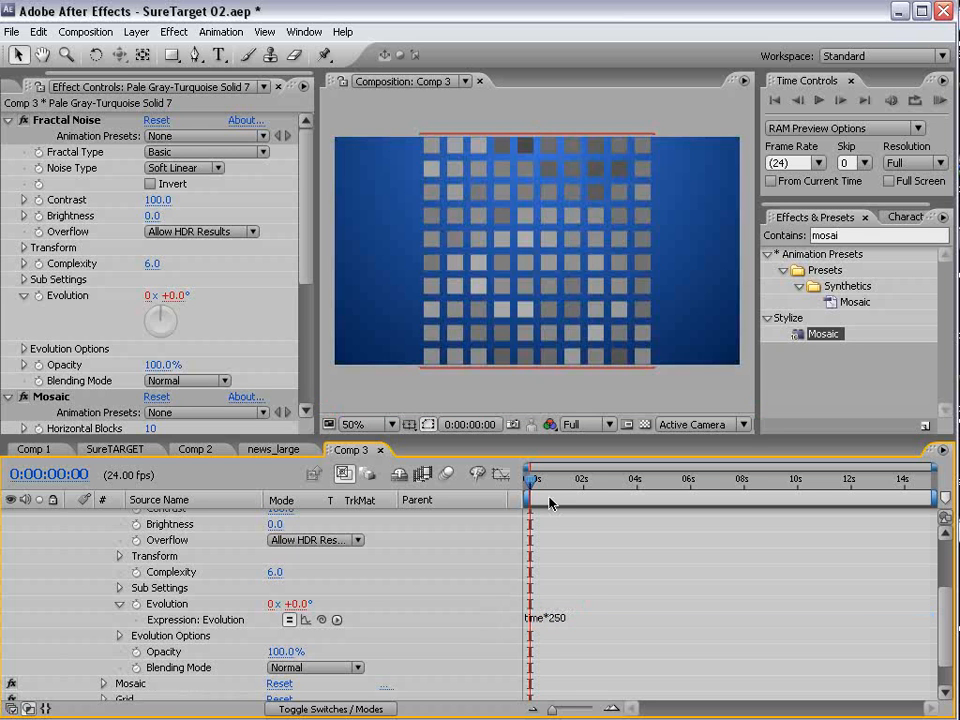
pyautogui.press('space')
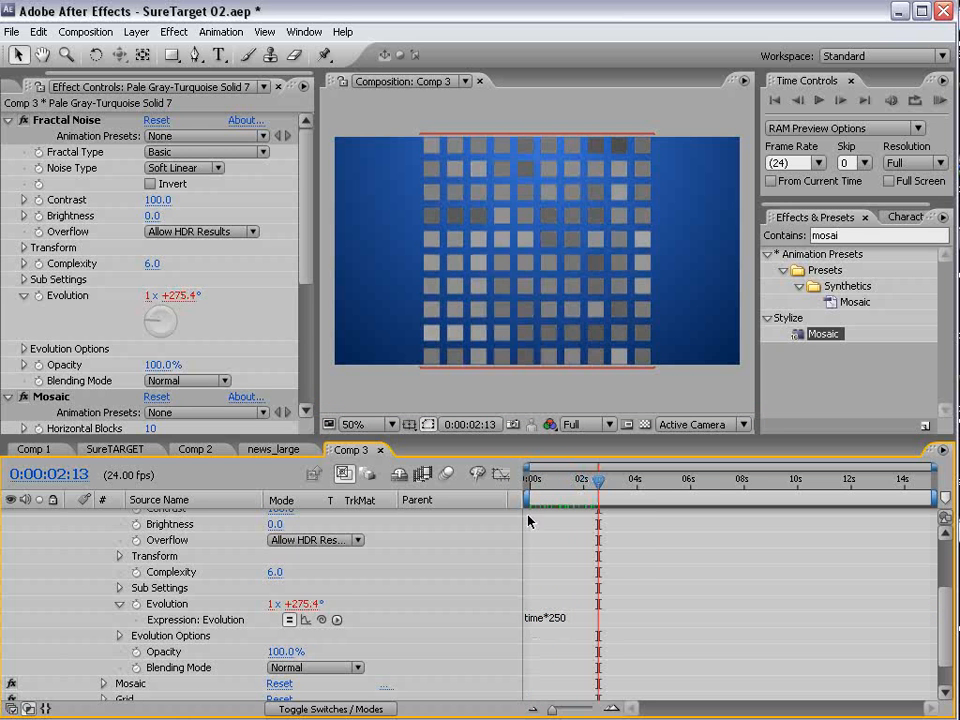
pyautogui.moveTo(599, 482); pyautogui.dragTo(740, 499)
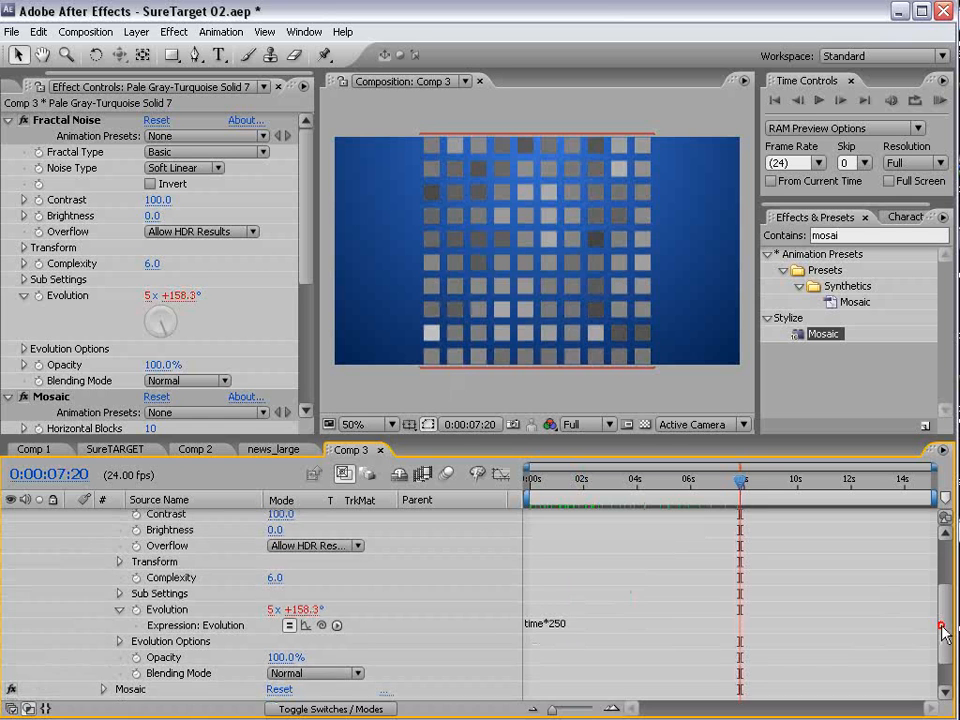
# - Increase the Fractal Noise contrast to 212 and turn on Sharp Colors in the Mosaic effect
pyautogui.scroll(4, 400, 580)
pyautogui.hotkey('ctrl', 'd')
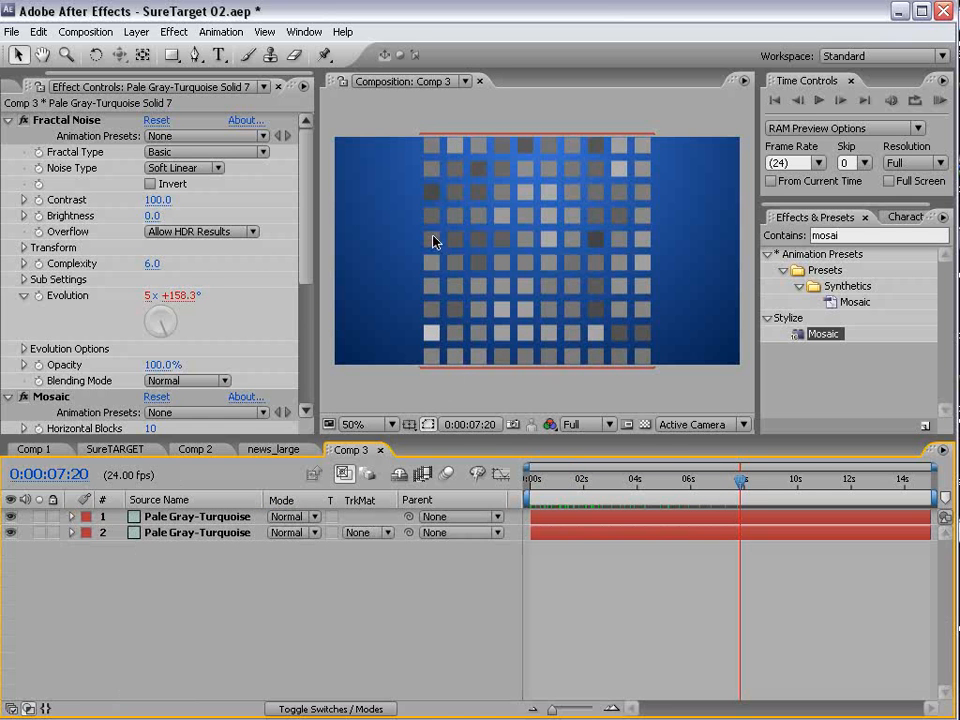
pyautogui.moveTo(158, 200); pyautogui.dragTo(264, 194)
pyautogui.press('space')
pyautogui.scroll(-3, 222, 390)
pyautogui.click(150, 366)
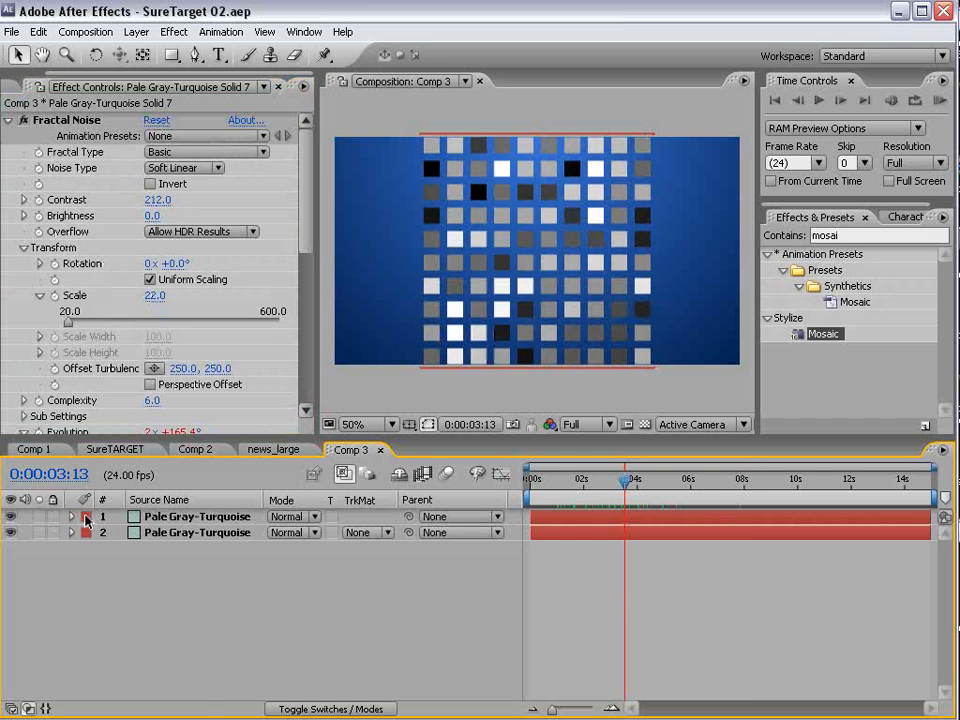
# - Give the fractal noise layer a blue label and rename it Blocks
pyautogui.click(86, 519)
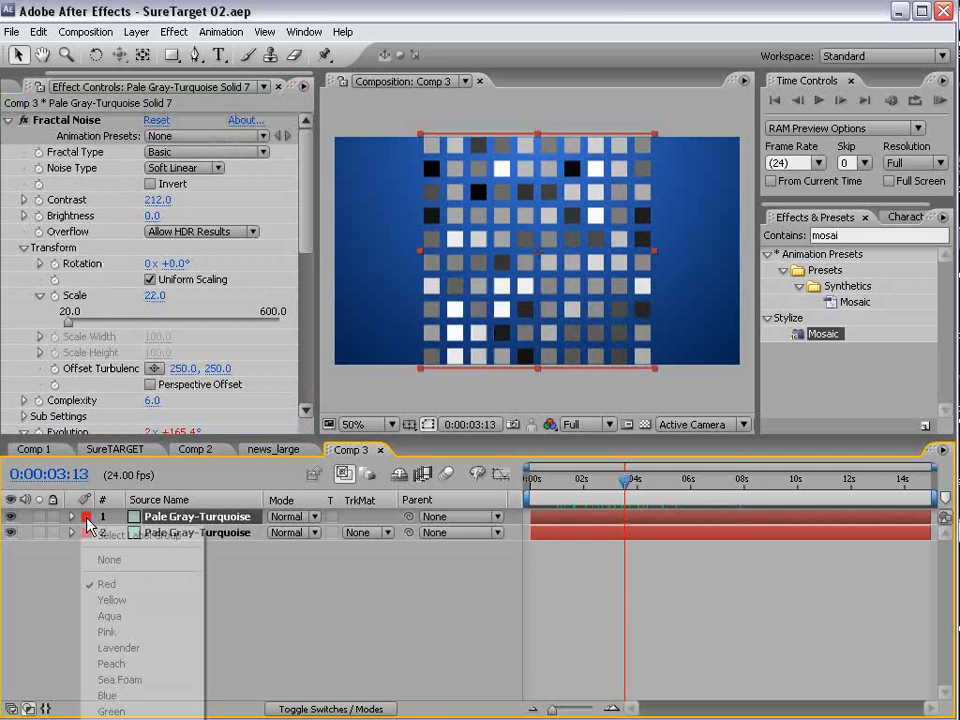
pyautogui.click(129, 693)
pyautogui.click(415, 608)
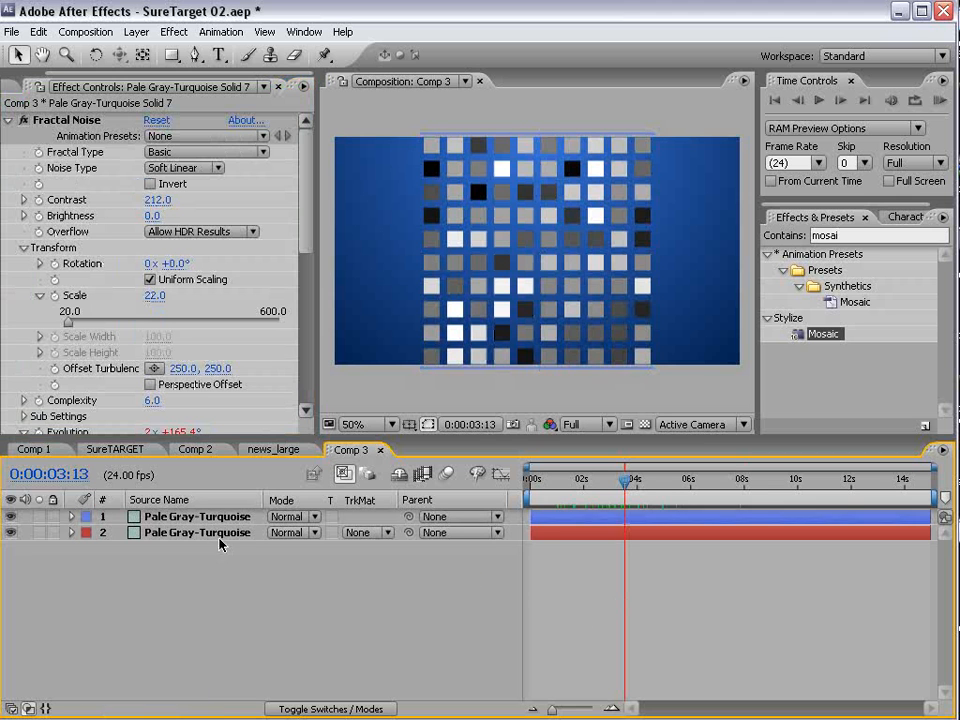
pyautogui.press('Return')
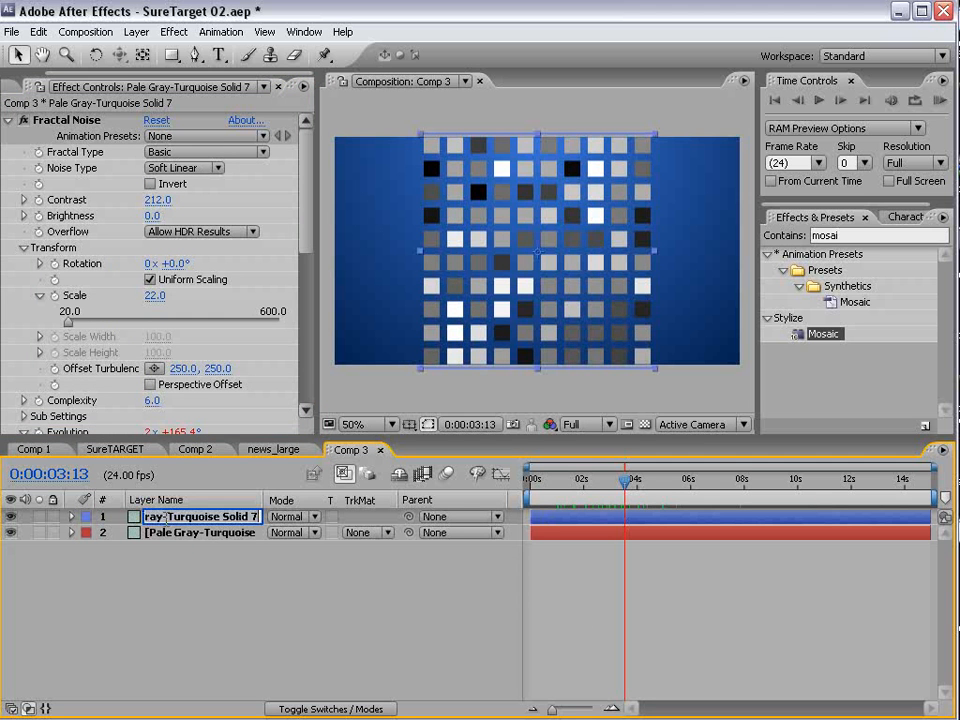
pyautogui.write('Blocks')
pyautogui.press('Return')
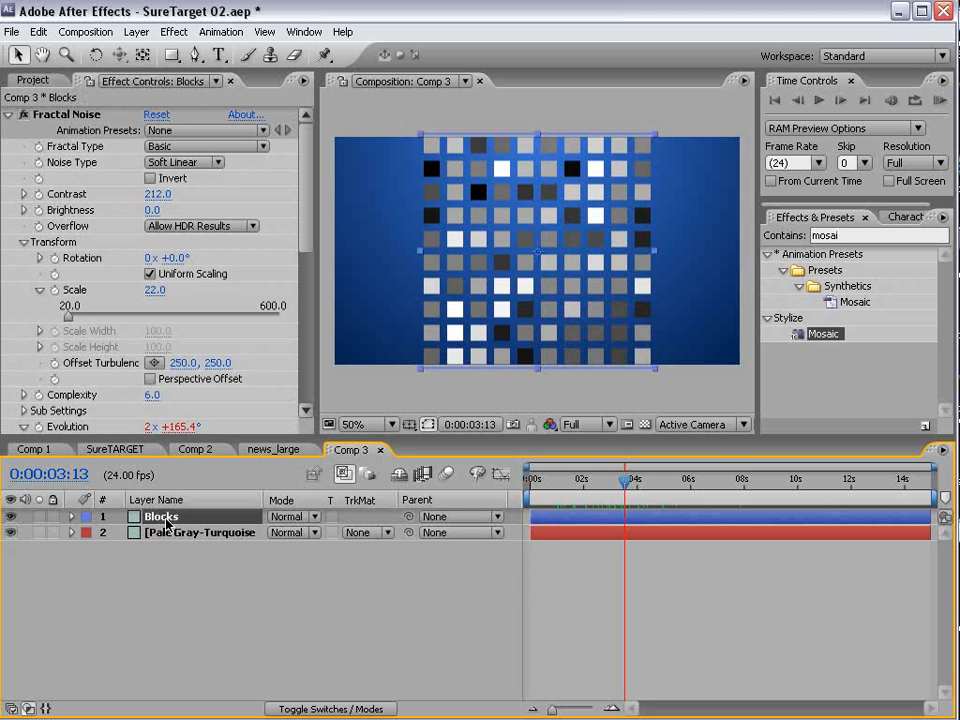
pyautogui.click(600, 575)
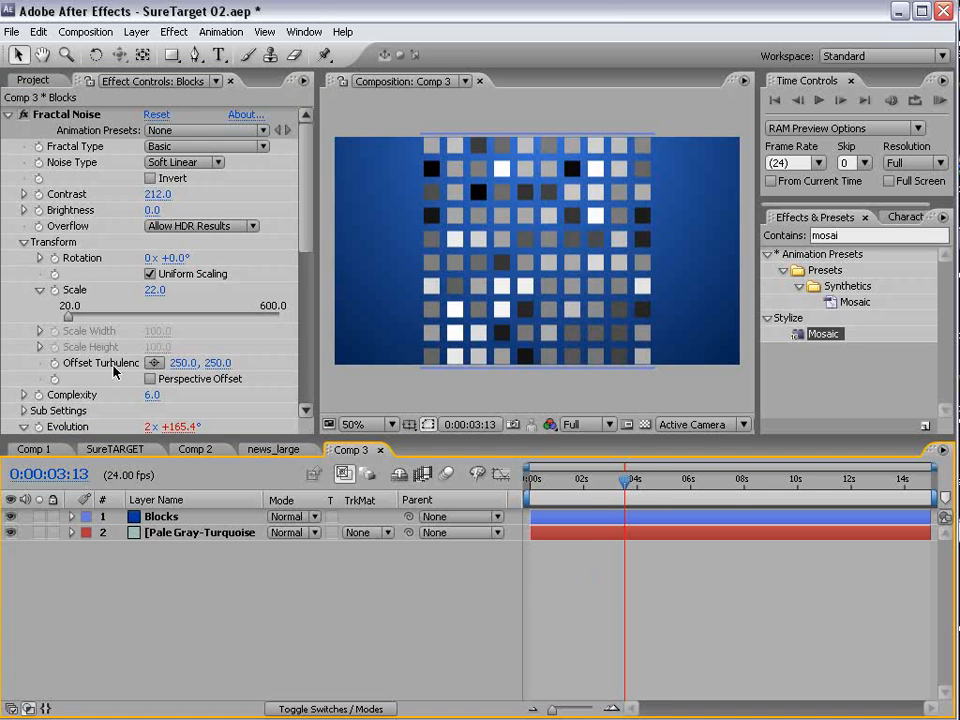
# - Hide the Blocks layer and create a green comp-size solid of 864 by 486 pixels
pyautogui.click(12, 519)
pyautogui.click(136, 32)
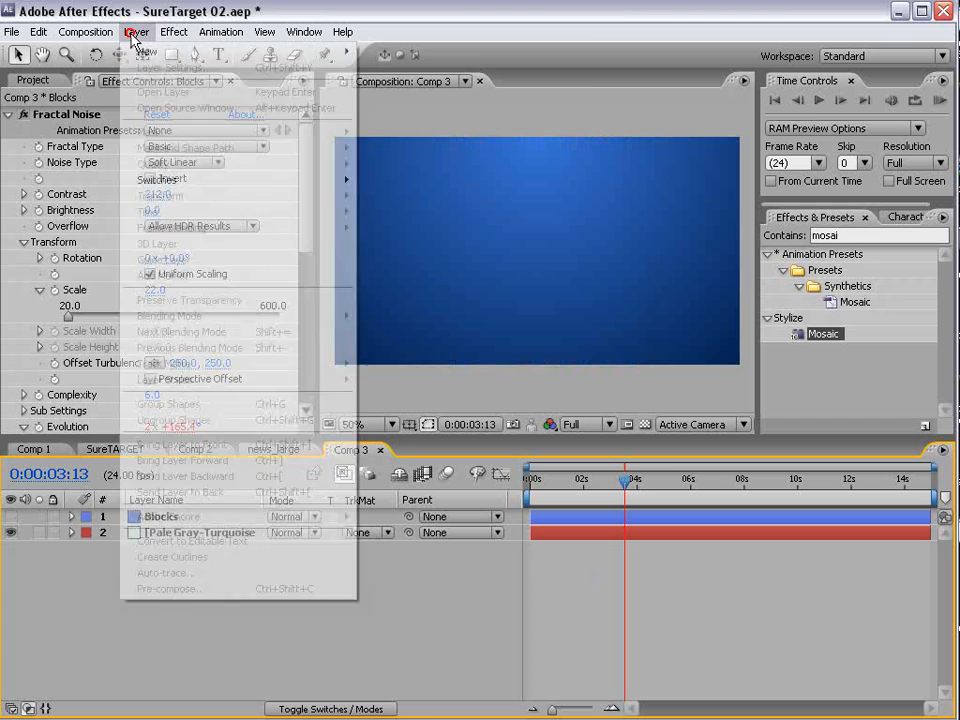
pyautogui.moveTo(150, 51)
pyautogui.click(398, 70)
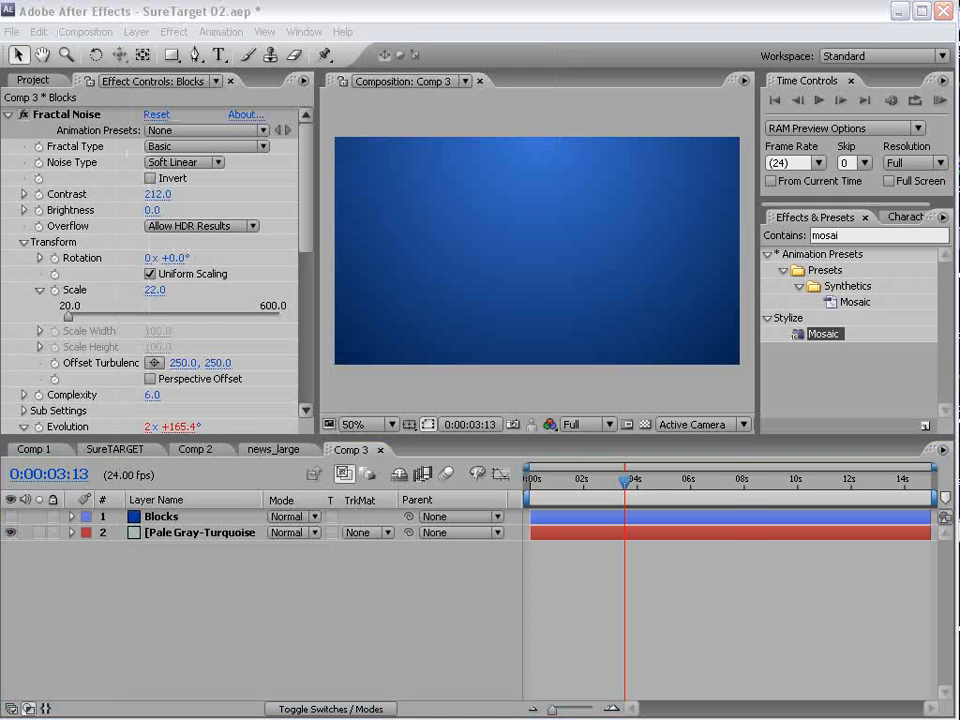
pyautogui.click(439, 454)
pyautogui.click(349, 508)
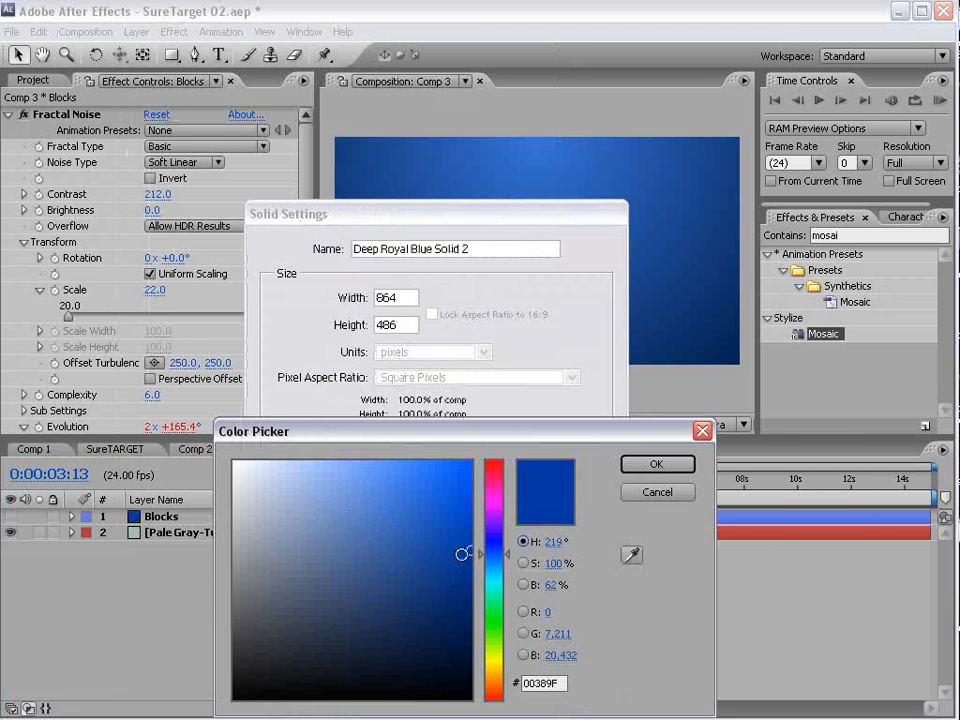
pyautogui.moveTo(496, 593); pyautogui.dragTo(496, 618)
pyautogui.click(656, 465)
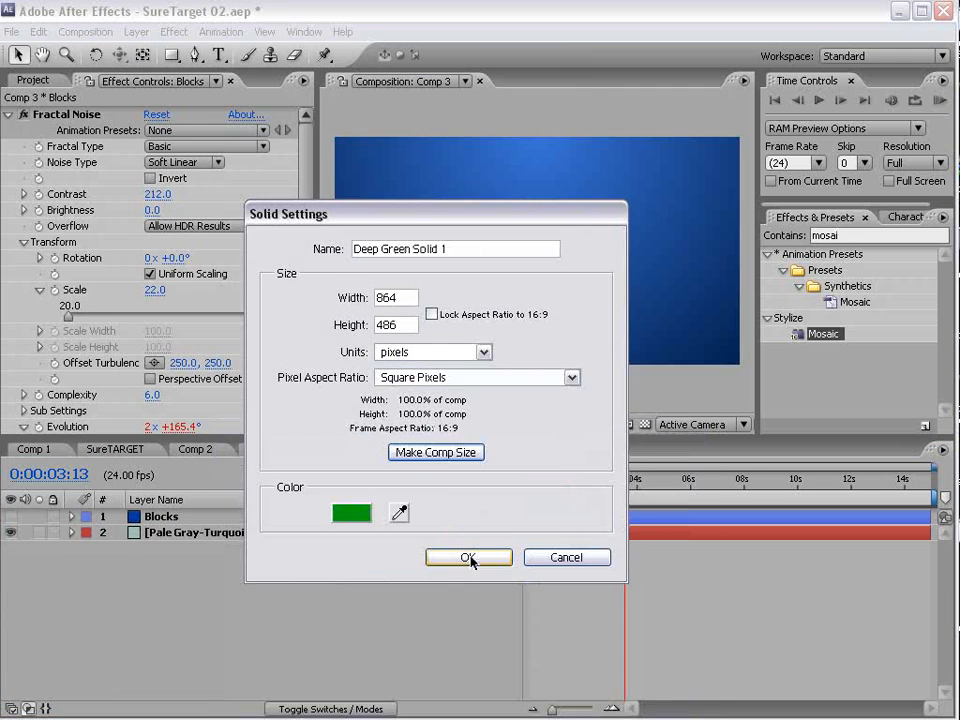
pyautogui.click(468, 556)
# - Apply the Generate Write-on effect to the green solid
pyautogui.click(172, 31)
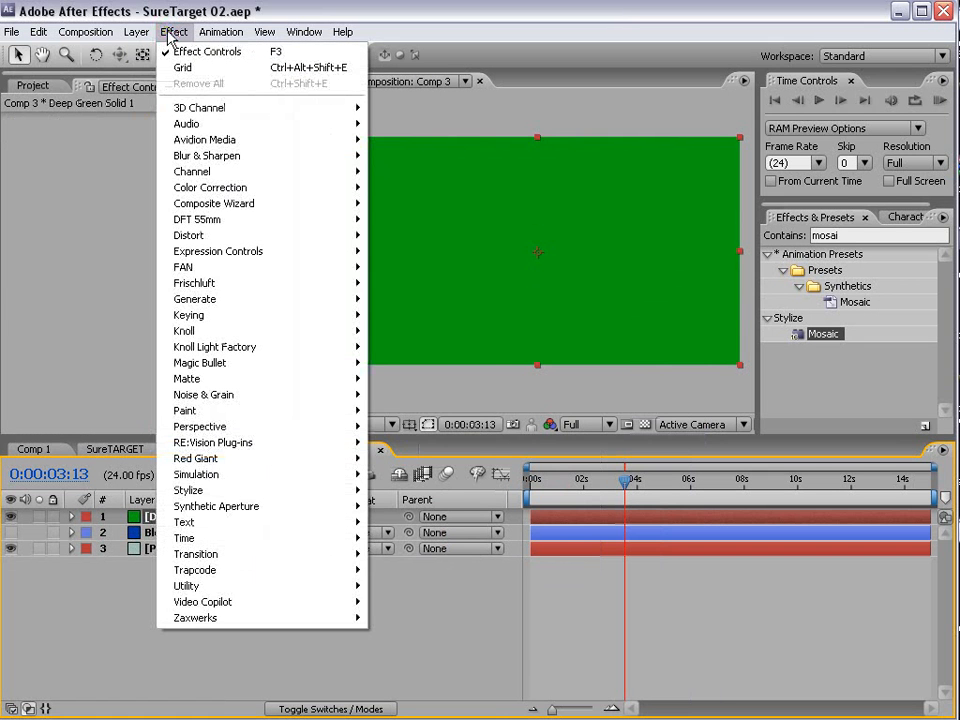
pyautogui.moveTo(238, 310)
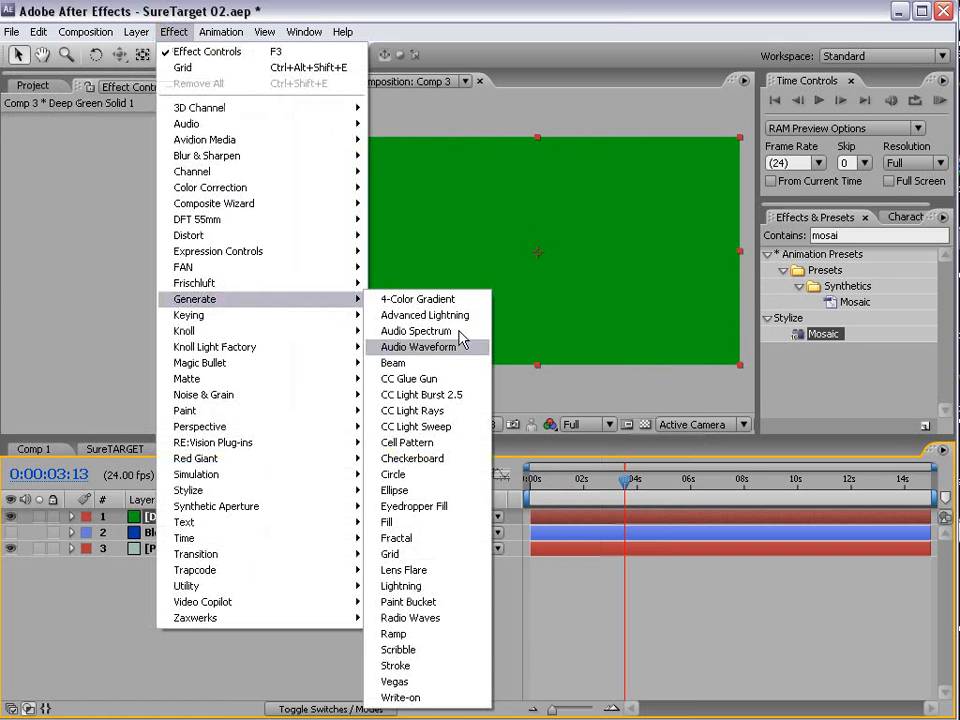
pyautogui.click(424, 695)
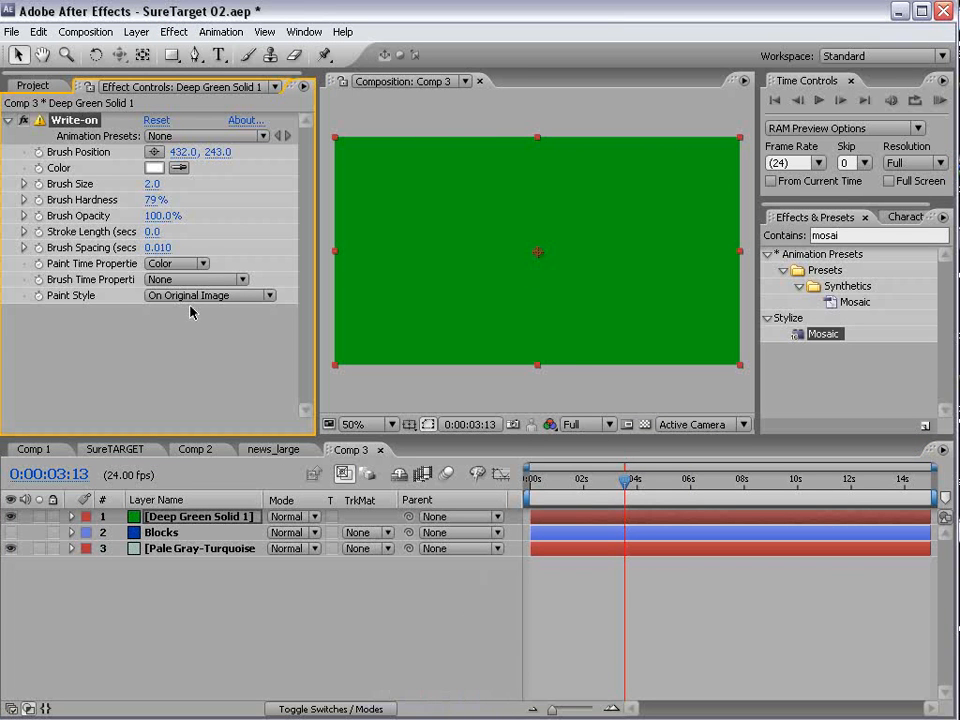
# - Keyframe the Write-on brush position at 0:00:03:15 and enter a wiggle expression for it
pyautogui.moveTo(624, 480)
pyautogui.mouseDown()
pyautogui.moveTo(600, 482)
pyautogui.moveTo(600, 493)
pyautogui.moveTo(629, 493)
pyautogui.mouseUp()
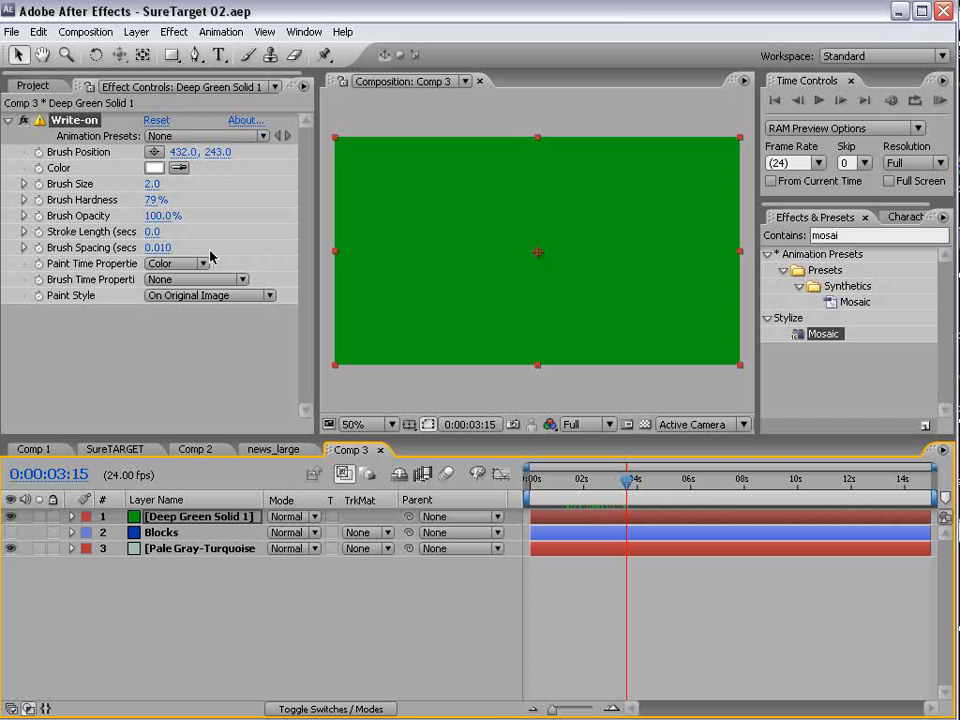
pyautogui.click(37, 152)
pyautogui.keyDown('alt'); pyautogui.click(38, 153); pyautogui.keyUp('alt')
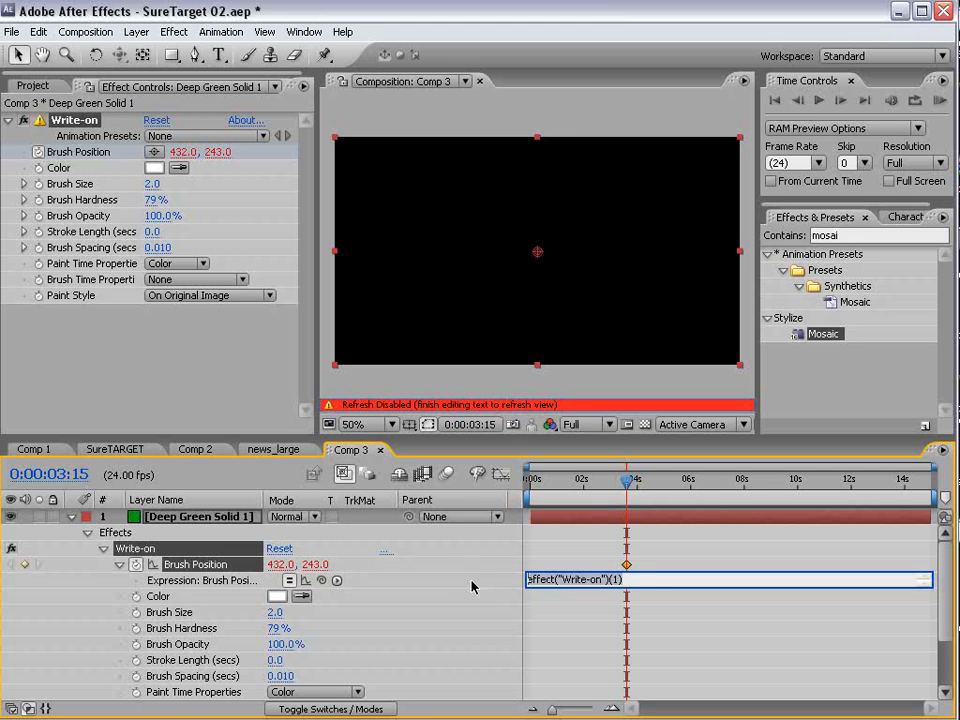
pyautogui.write('wiggle(3,300')
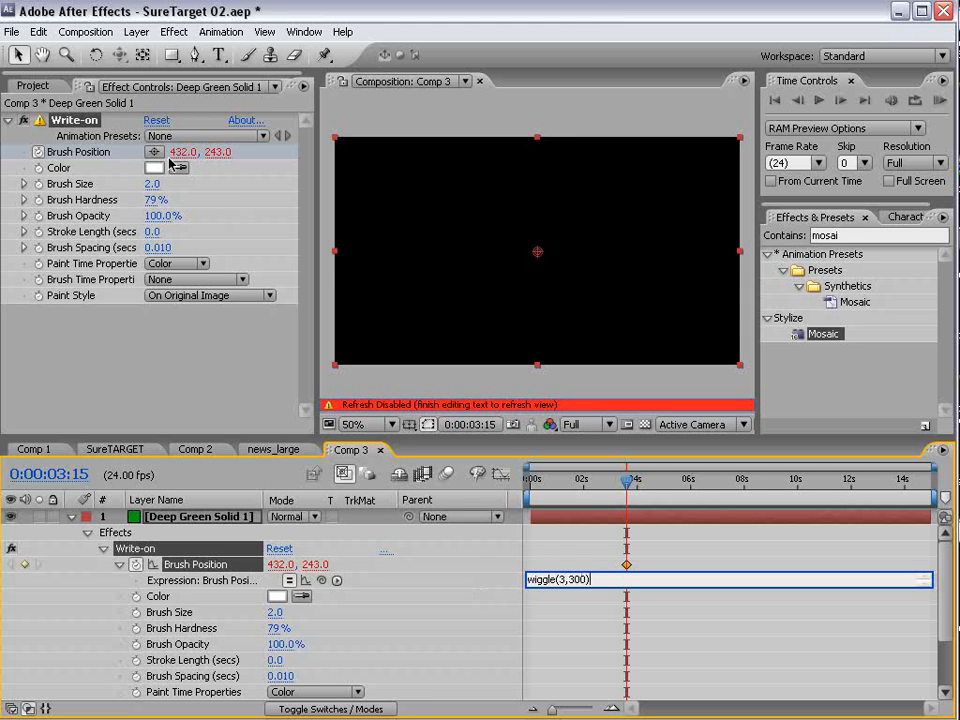
# - Set the Write-on stroke length to 2.5 seconds and brush spacing to 0.001, checking the line in an enlarged composition view
pyautogui.click(564, 566)
pyautogui.moveTo(628, 484)
pyautogui.mouseDown()
pyautogui.moveTo(700, 484)
pyautogui.moveTo(613, 497)
pyautogui.moveTo(531, 484)
pyautogui.moveTo(611, 484)
pyautogui.mouseUp()
pyautogui.click(155, 231)
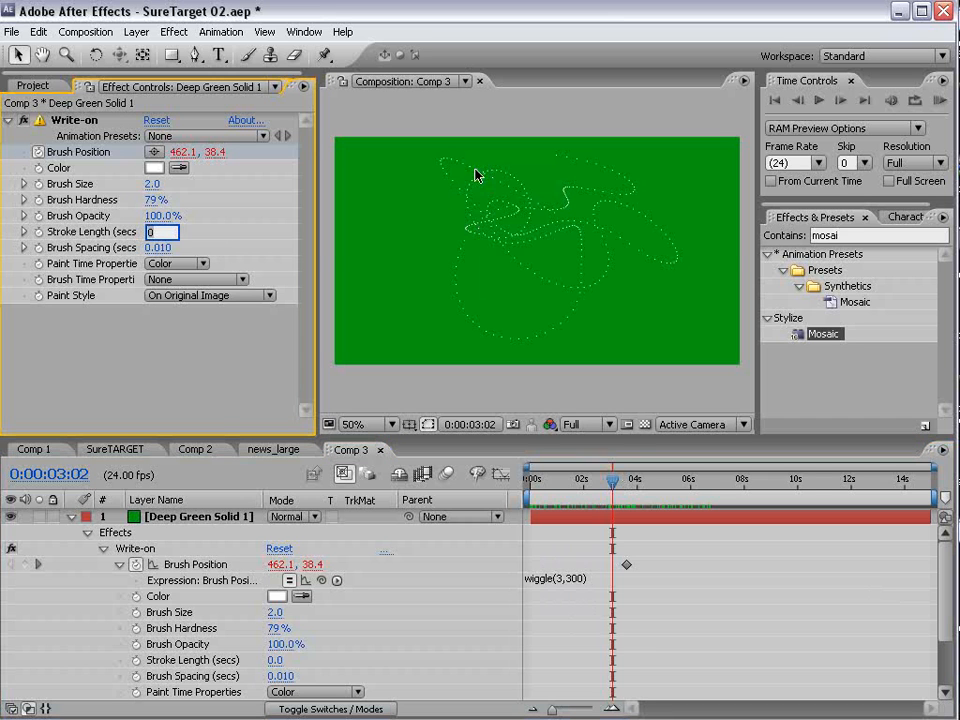
pyautogui.write('2.5')
pyautogui.press('Return')
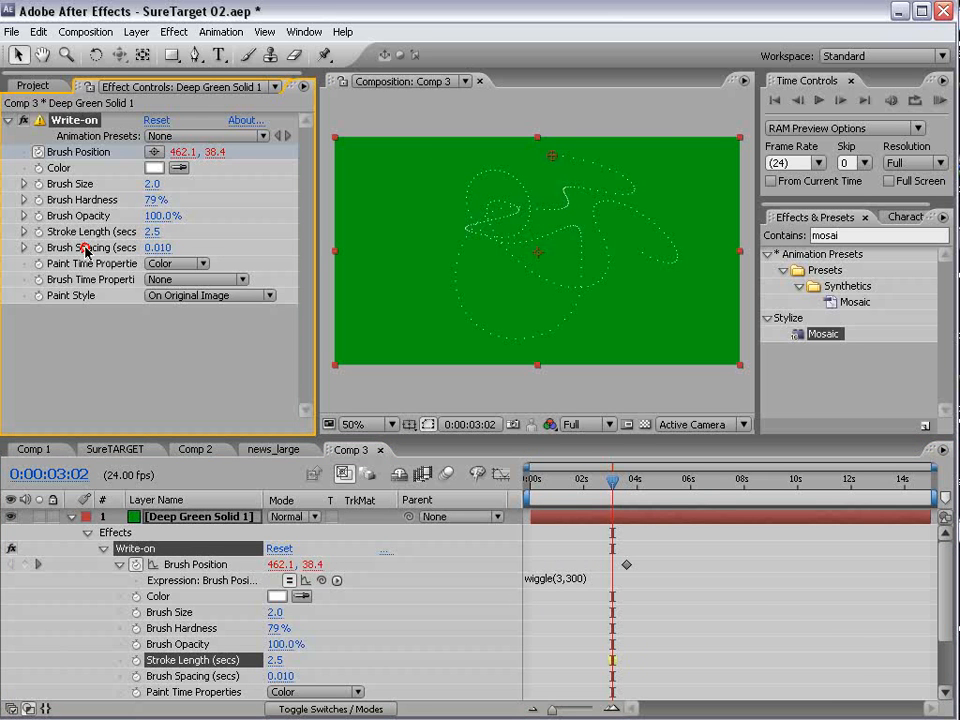
pyautogui.moveTo(157, 248); pyautogui.dragTo(47, 249)
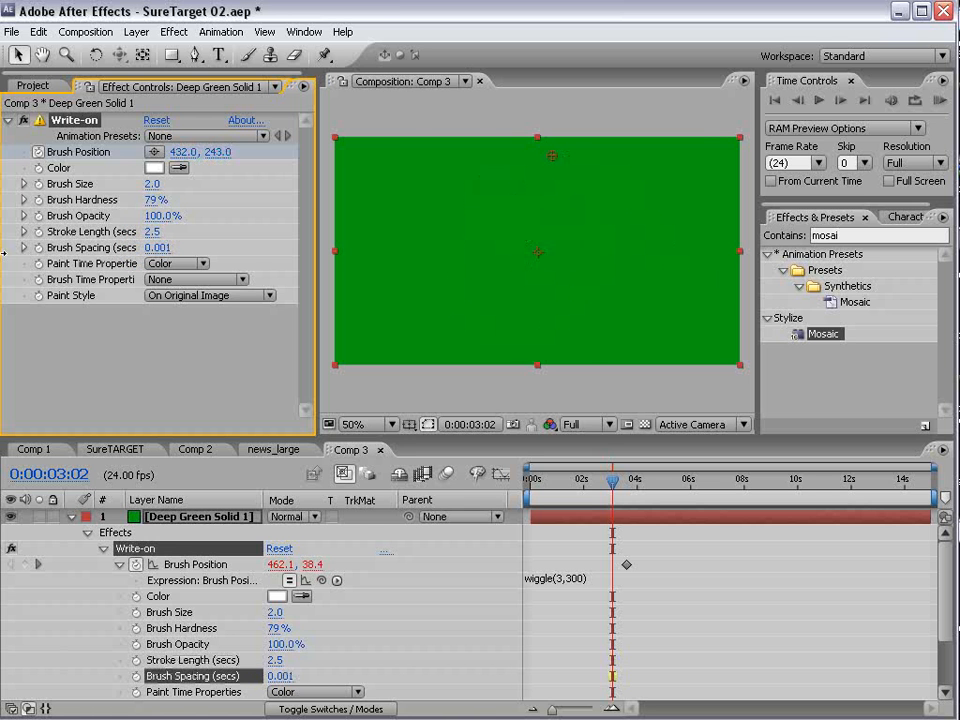
pyautogui.scroll(1, 604, 196)
pyautogui.press('`')
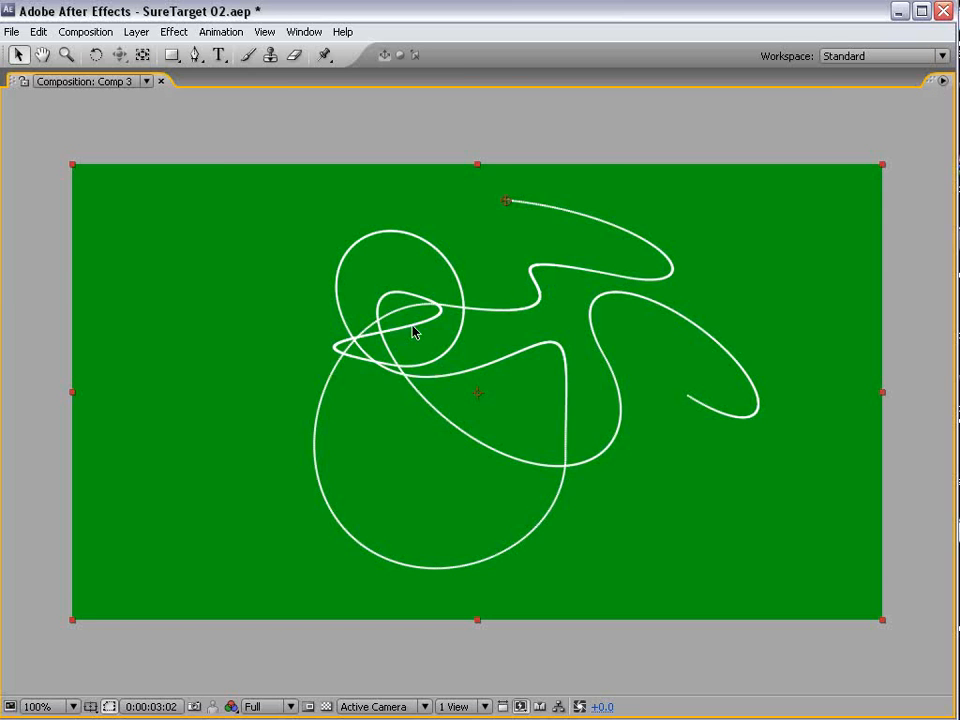
pyautogui.press('`')
pyautogui.scroll(-1, 495, 253)
# - Change the brush position expression to wiggle(3,250) and check the line at 0:00:06:01
pyautogui.click(568, 586)
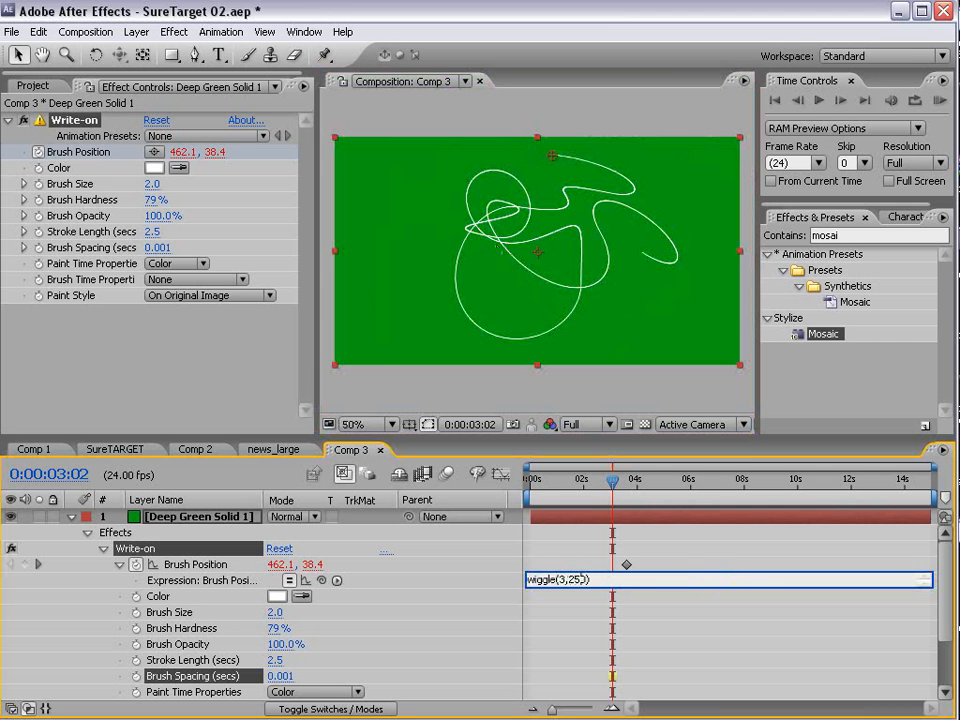
pyautogui.click(706, 566)
pyautogui.moveTo(628, 486); pyautogui.dragTo(690, 487)
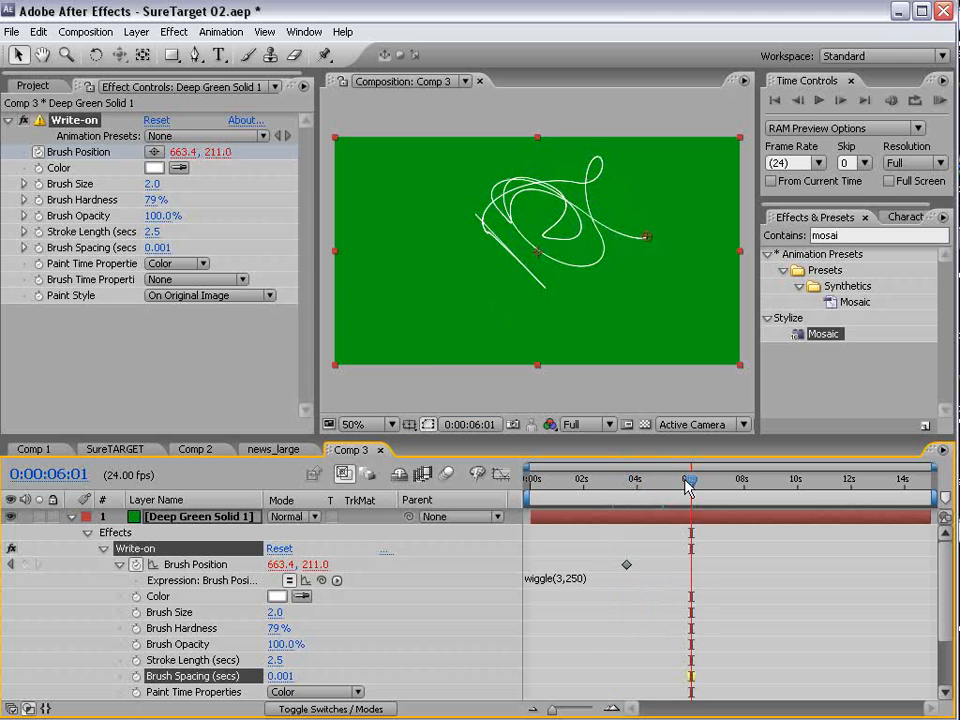
# - Set the Write-on stroke length to 2 seconds and check the line at 0:00:08:22
pyautogui.click(151, 231)
pyautogui.write('2')
pyautogui.press('Return')
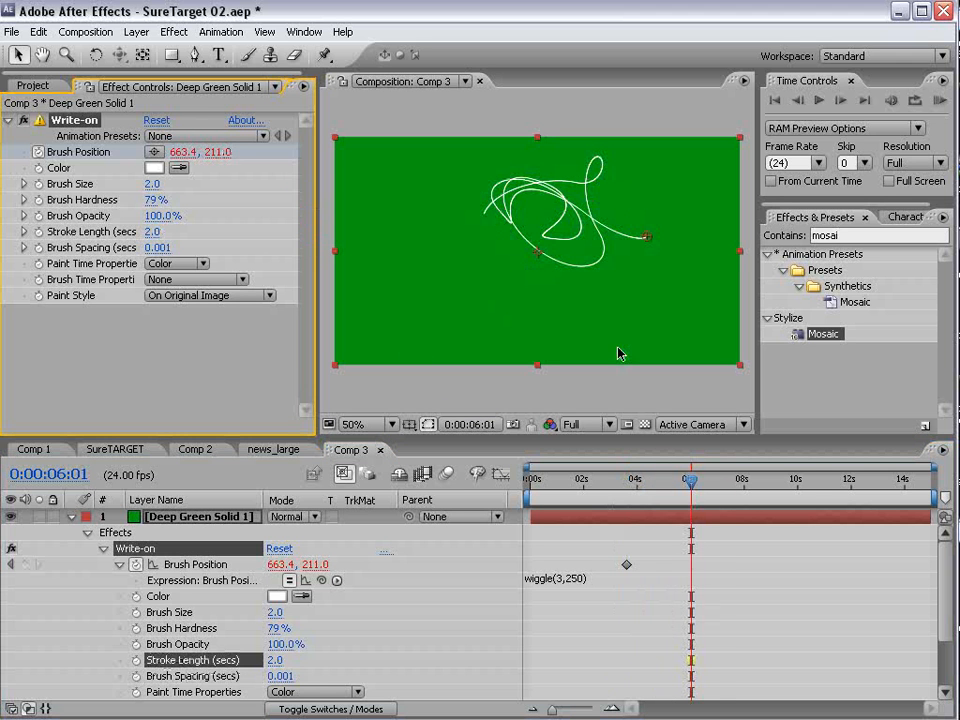
pyautogui.moveTo(719, 485); pyautogui.dragTo(768, 489)
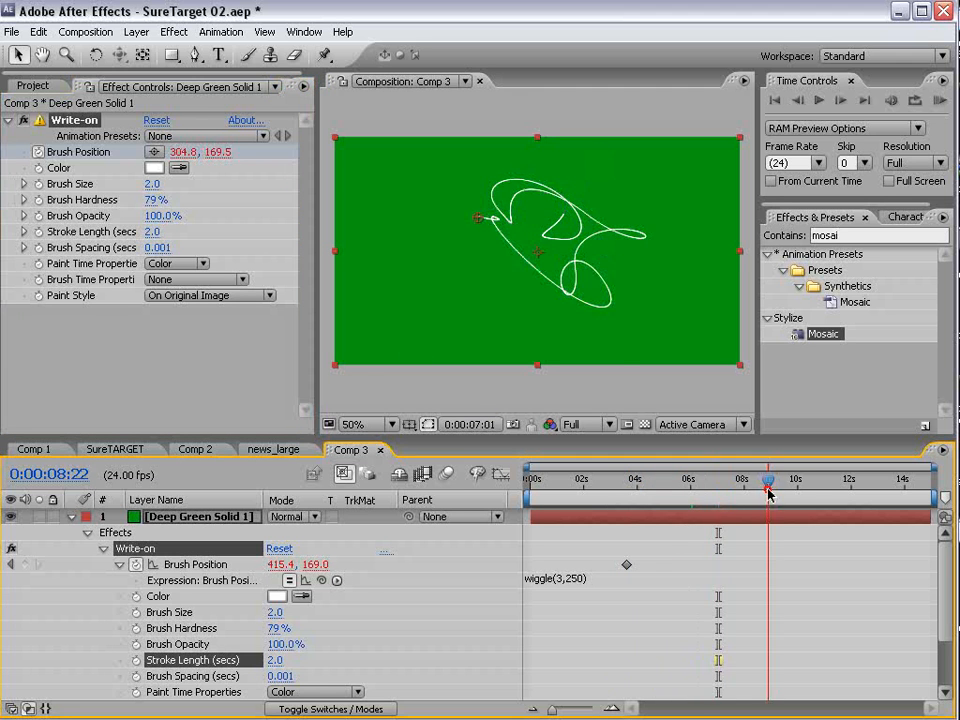
pyautogui.click(147, 233)
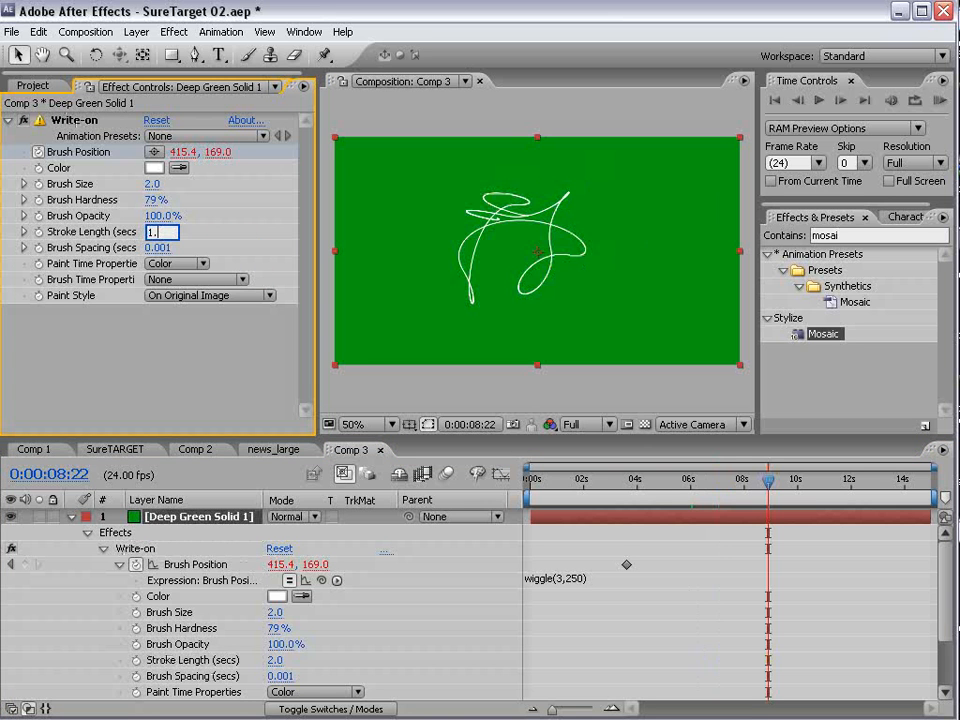
pyautogui.write('1.')
pyautogui.press('Escape')
# - Change the brush position expression to wiggle(2,250) and check the line at 0:00:05:06
pyautogui.click(566, 579)
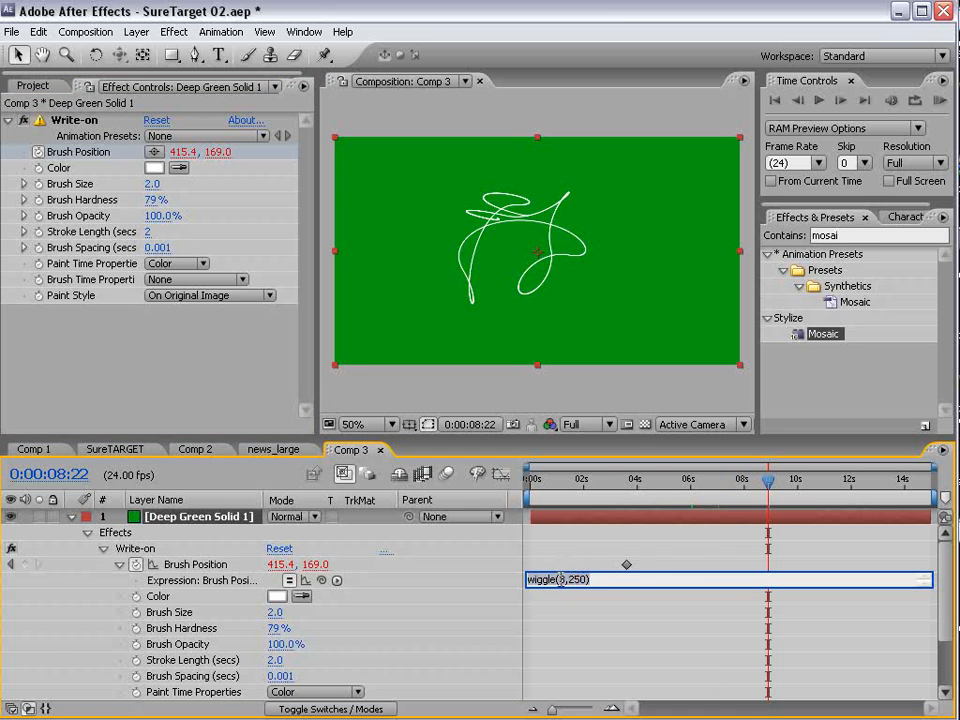
pyautogui.press('Delete')
pyautogui.press('Delete')
pyautogui.write('2')
pyautogui.click(669, 570)
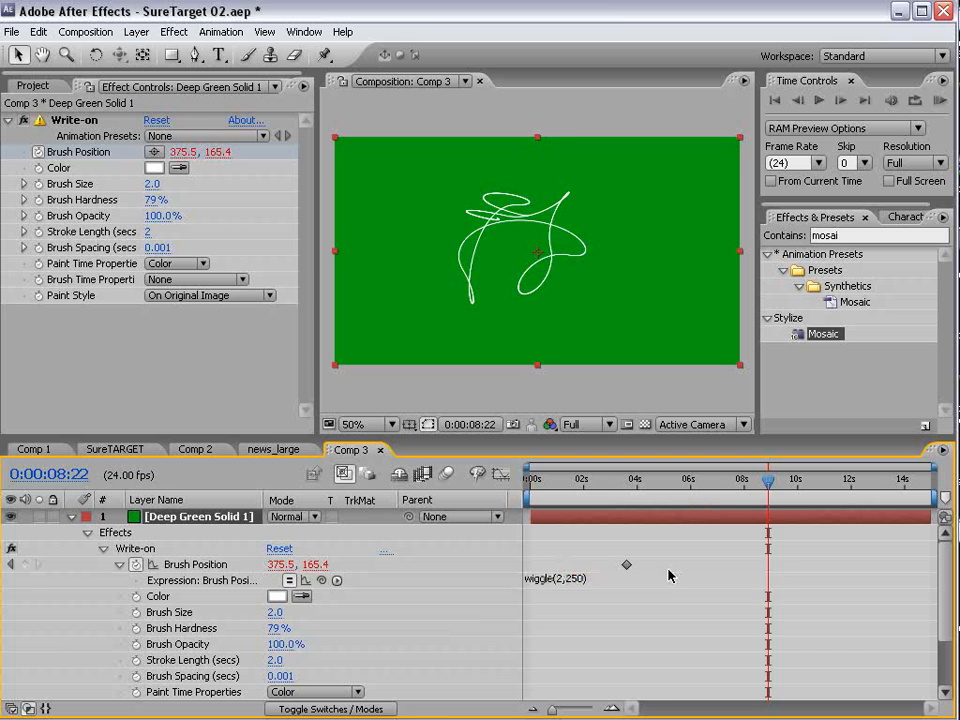
pyautogui.click(670, 480)
# - Set the Write-on paint style to On Transparent and scrub through the line over the blue background
pyautogui.click(180, 297)
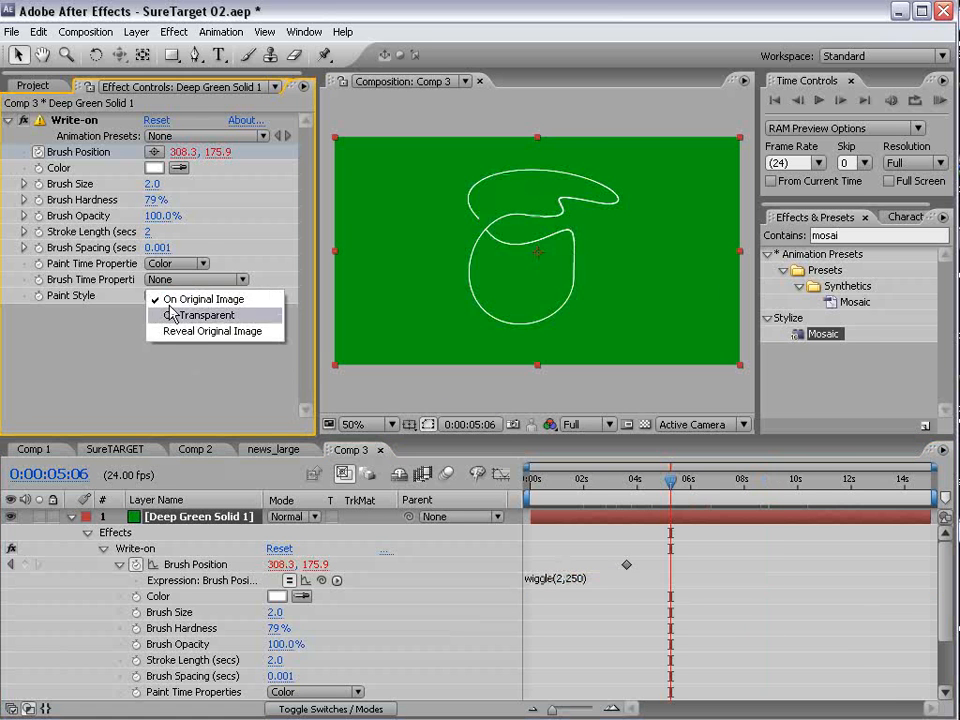
pyautogui.click(197, 316)
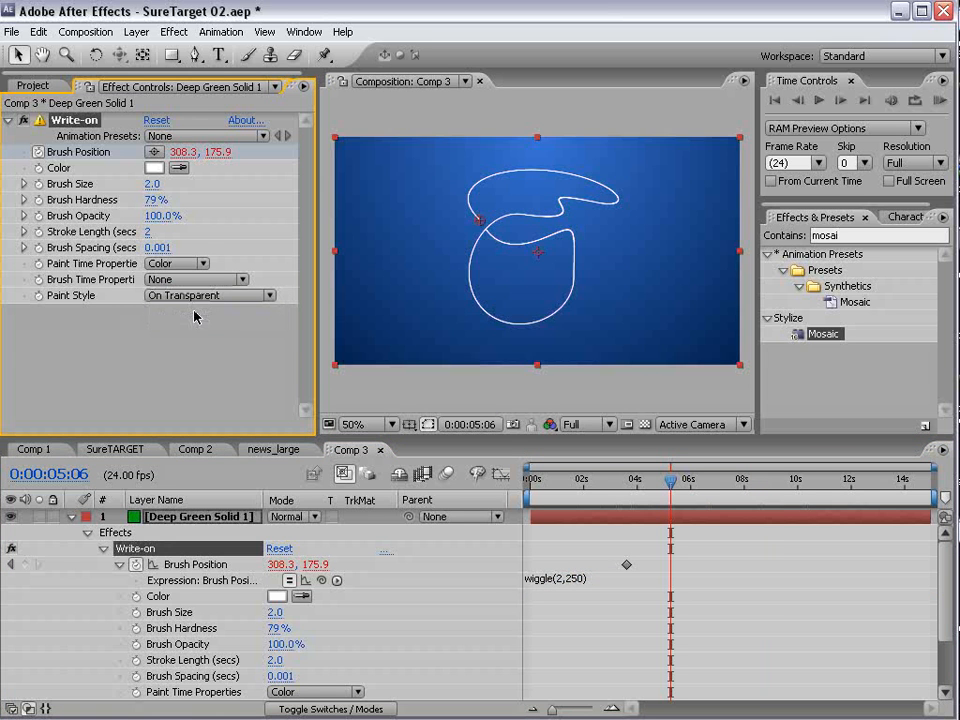
pyautogui.click(719, 480)
pyautogui.moveTo(719, 484); pyautogui.dragTo(617, 481)
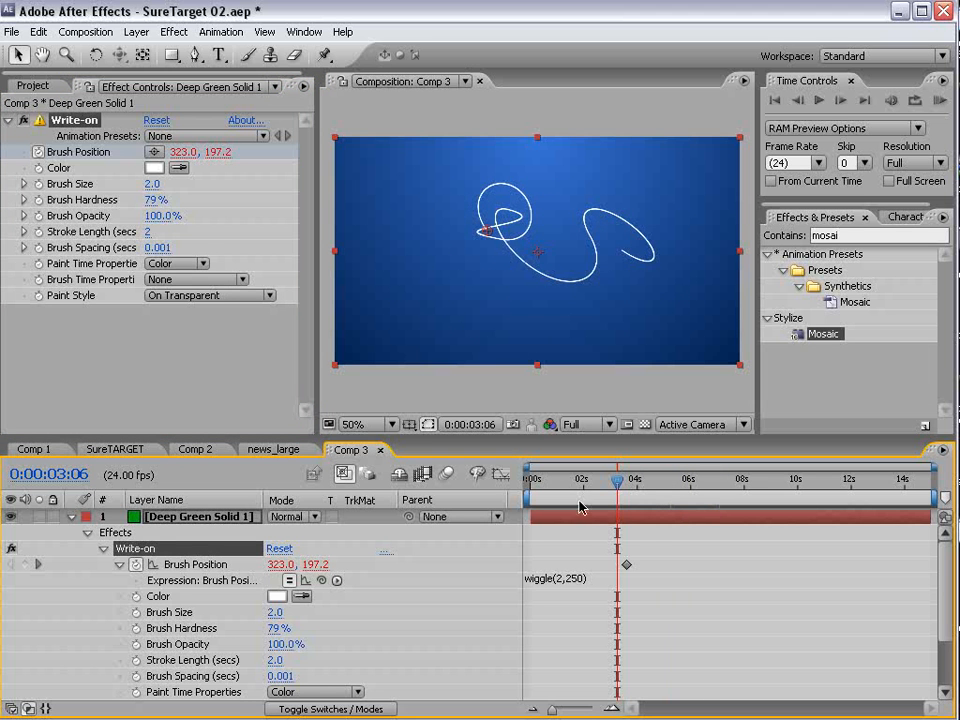
# - Set the brush position expression to wiggle(3,250) and check the line up to 0:00:06:07
pyautogui.doubleClick(560, 578)
pyautogui.press('BackSpace')
pyautogui.write('3')
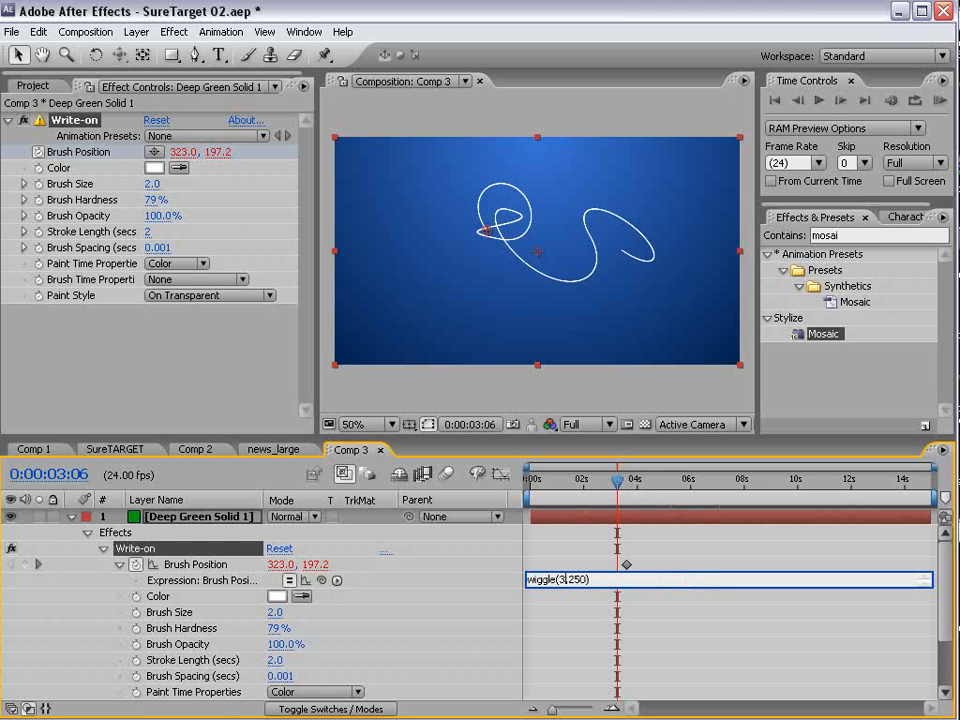
pyautogui.press('KP_Enter')
pyautogui.click(660, 486)
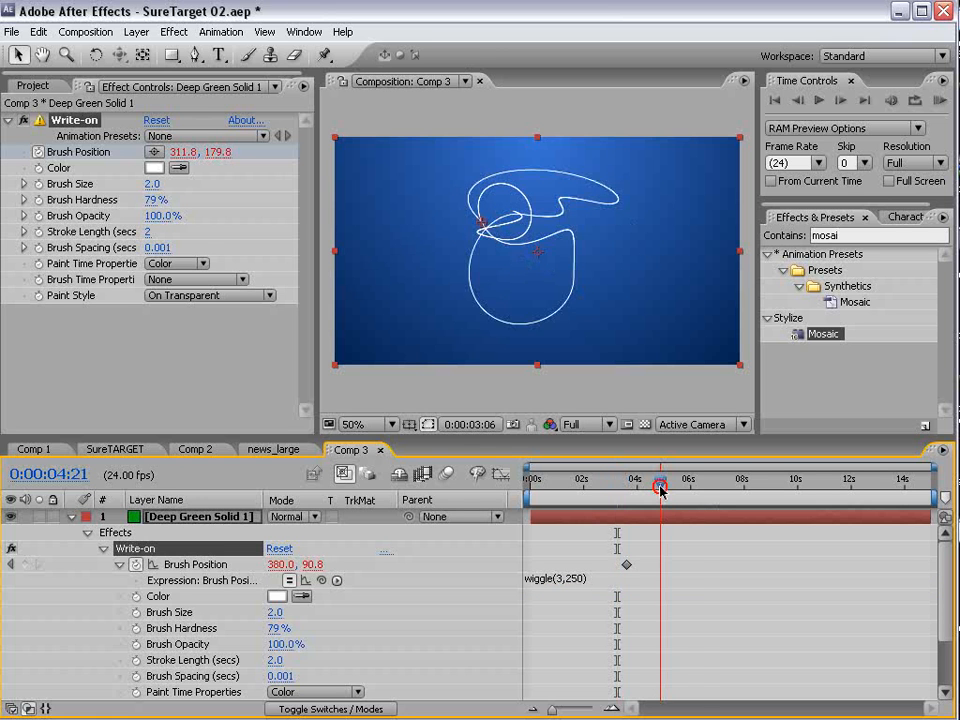
pyautogui.moveTo(664, 489); pyautogui.dragTo(699, 492)
pyautogui.click(681, 525)
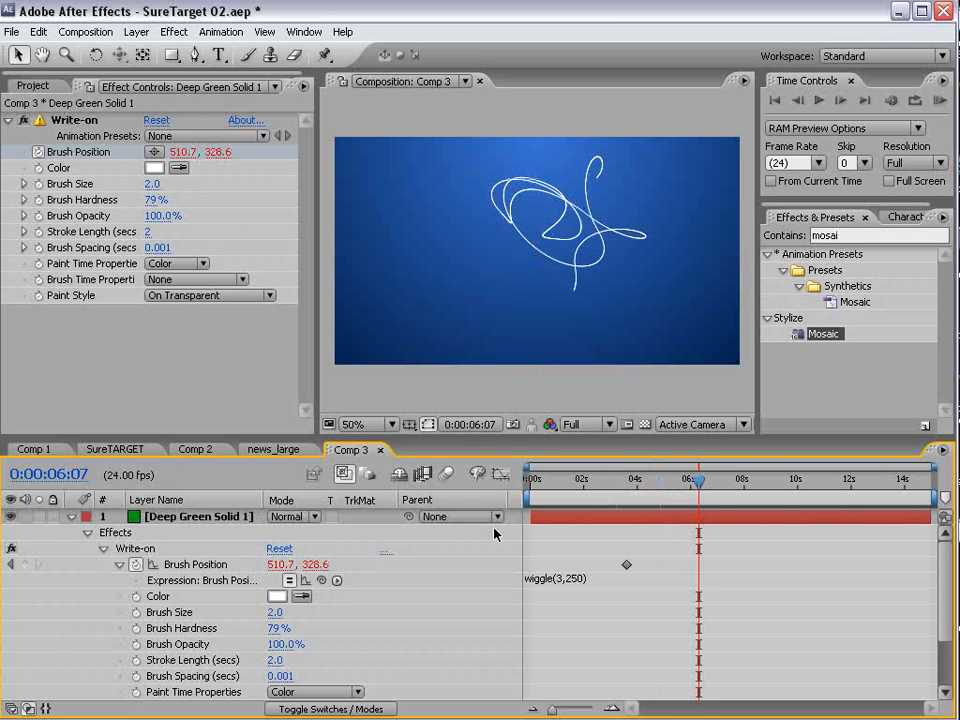
# - Pre-compose the green Write-on solid as Line Animation, moving all attributes into the new composition
pyautogui.click(72, 518)
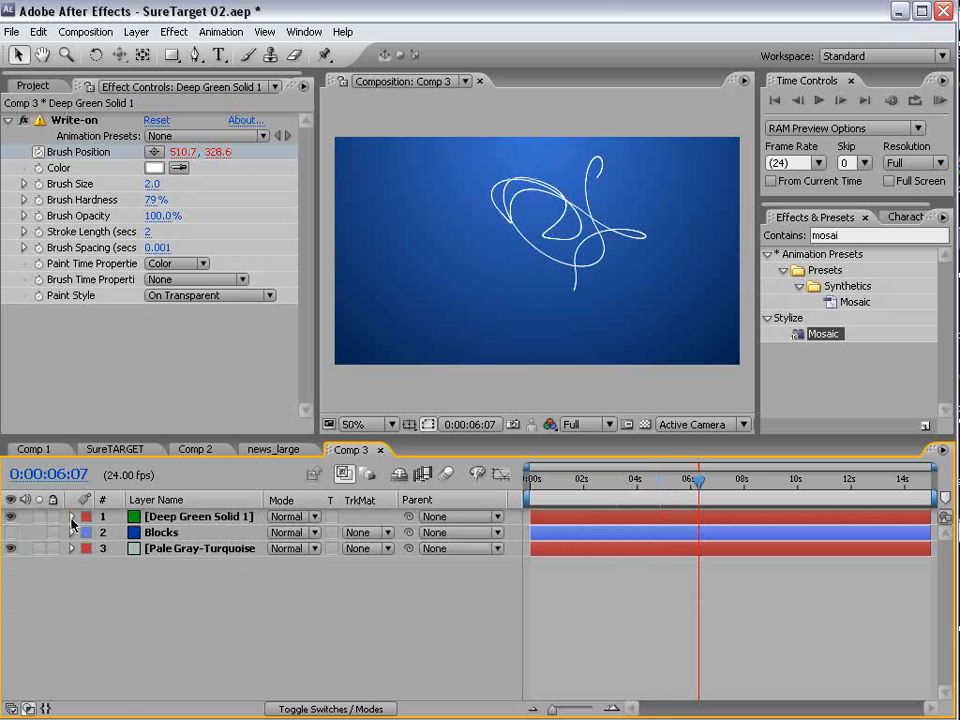
pyautogui.click(135, 521)
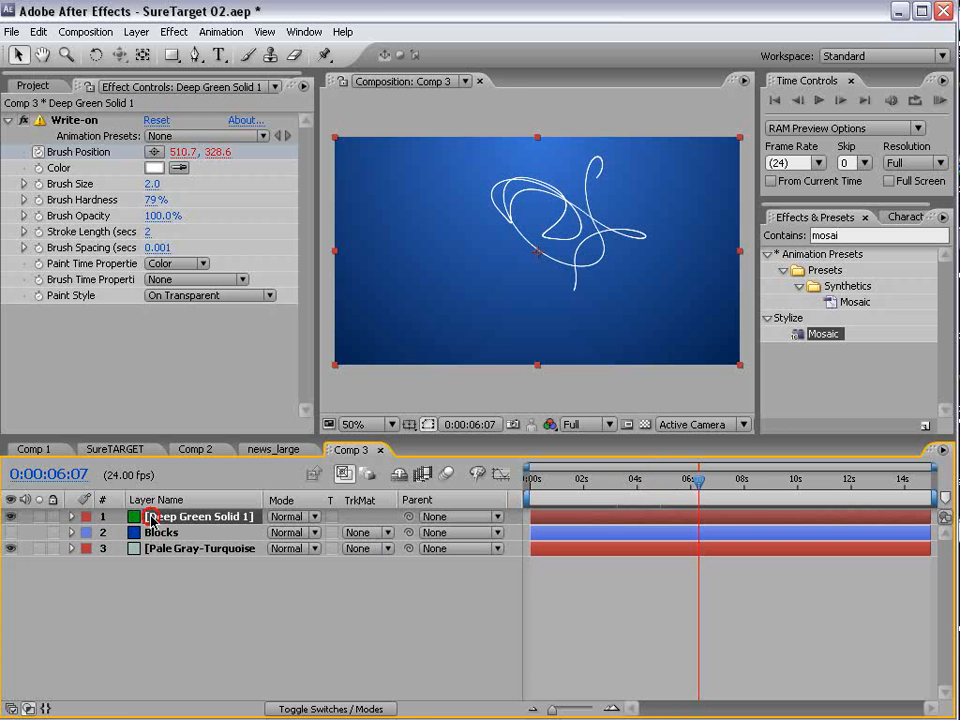
pyautogui.click(137, 32)
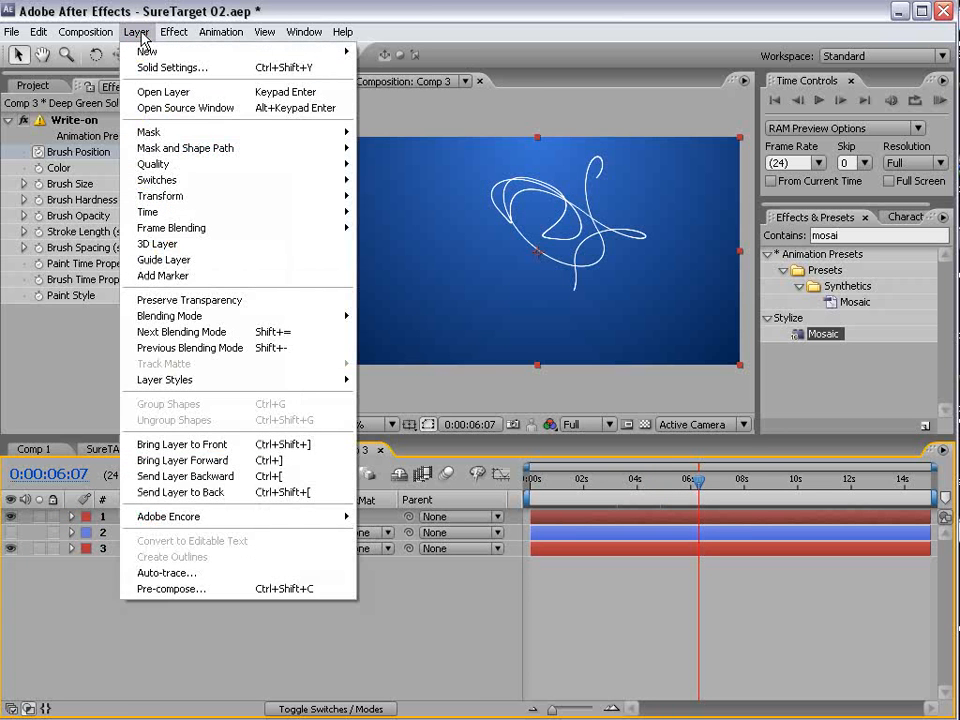
pyautogui.click(204, 590)
pyautogui.click(213, 284)
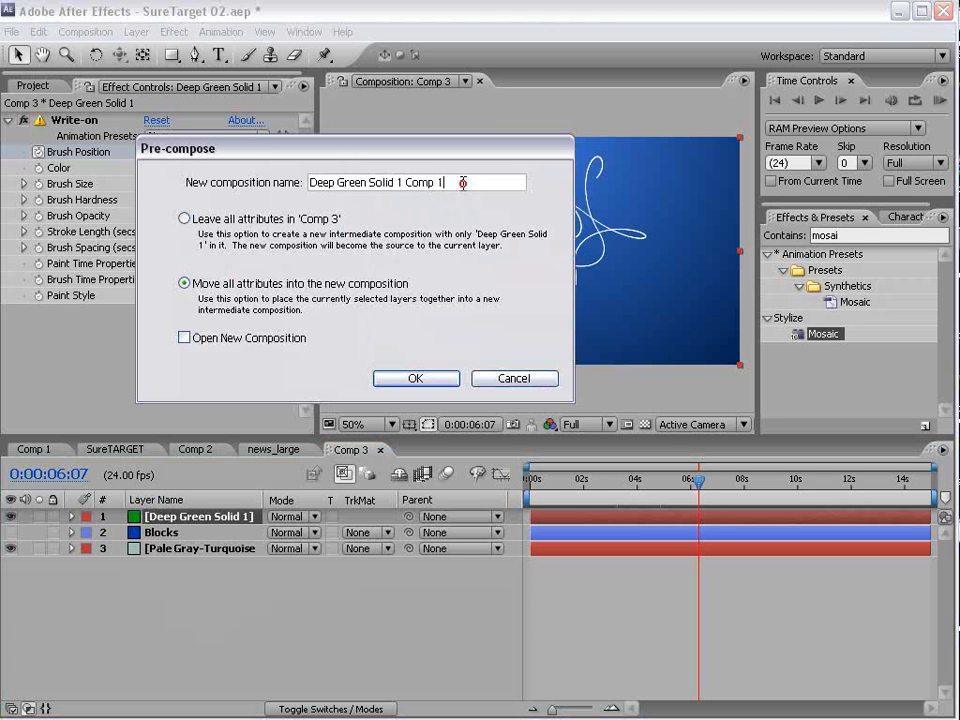
pyautogui.moveTo(463, 184); pyautogui.dragTo(38, 180)
pyautogui.write('Line')
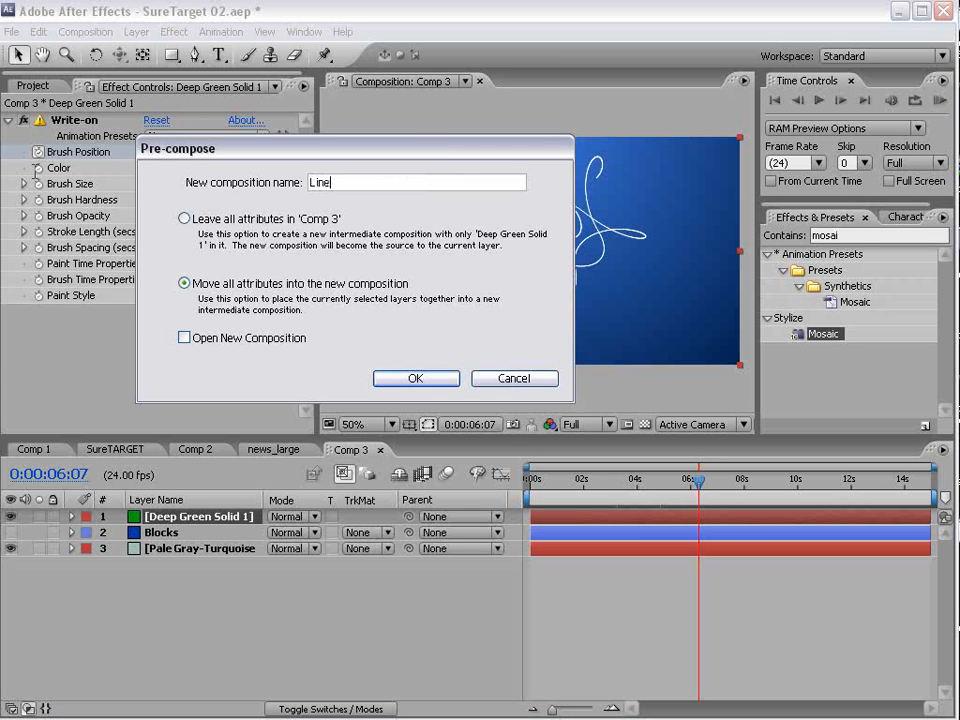
pyautogui.write(' Animation')
pyautogui.press('Return')
# - Create a movie proxy for the Line Animation composition in the project
pyautogui.click(33, 79)
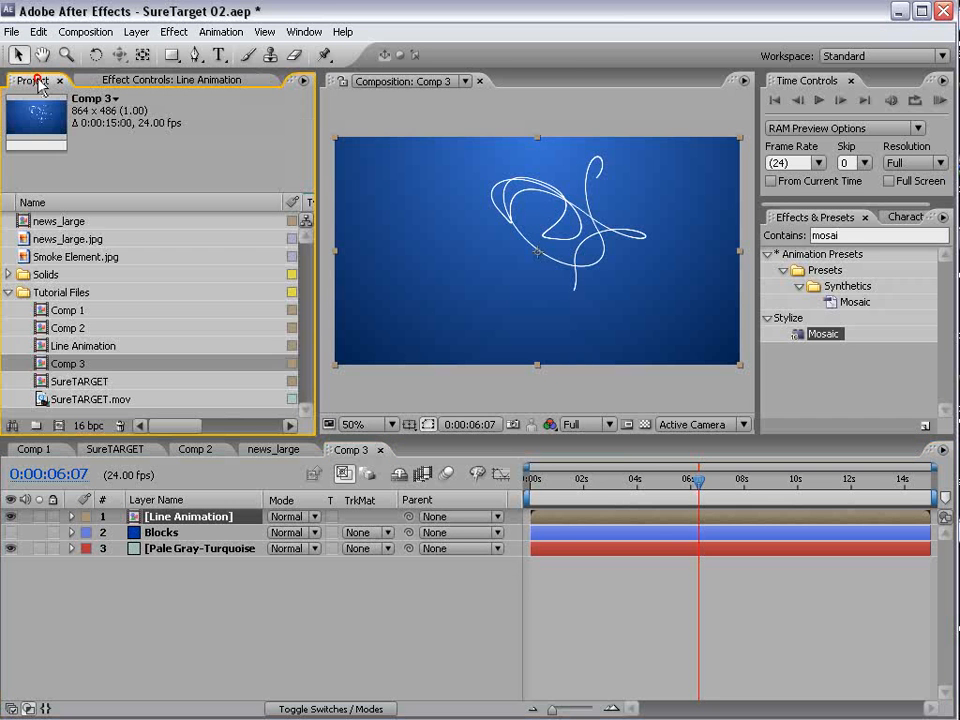
pyautogui.click(56, 364)
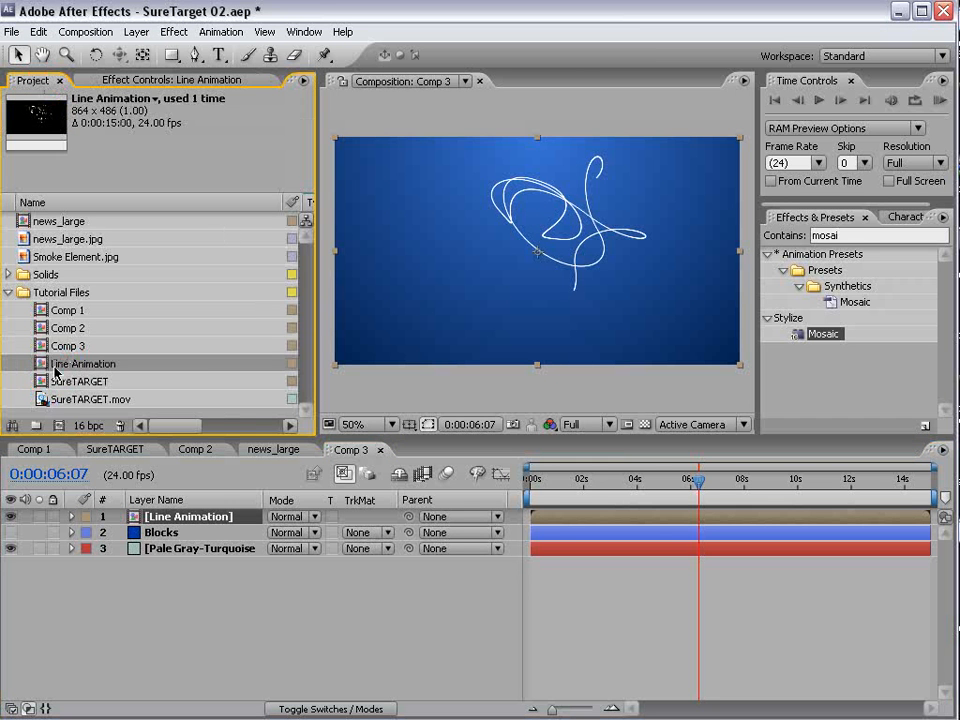
pyautogui.rightClick(52, 368)
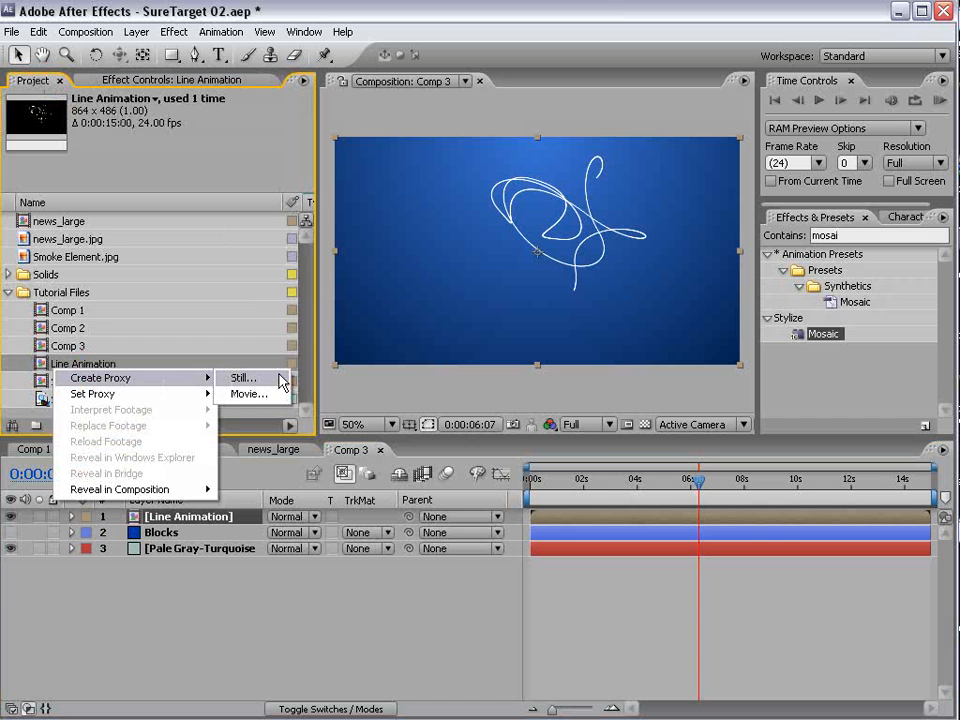
pyautogui.click(273, 400)
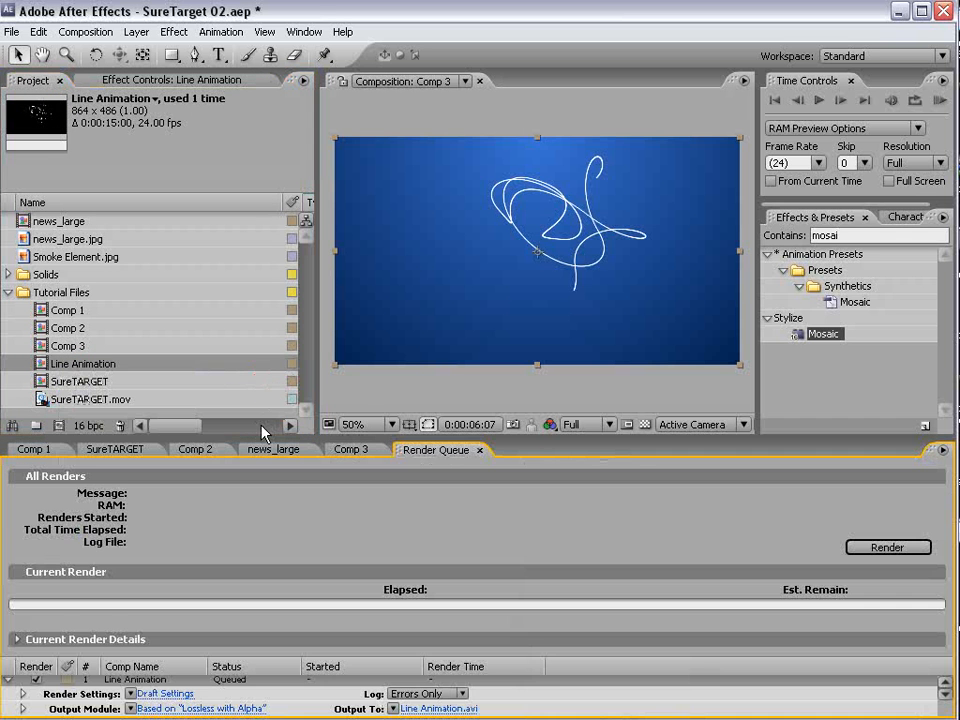
# - Enlarge the render queue area and choose Best Settings as the render settings for the Line Animation proxy
pyautogui.moveTo(257, 436); pyautogui.dragTo(243, 307)
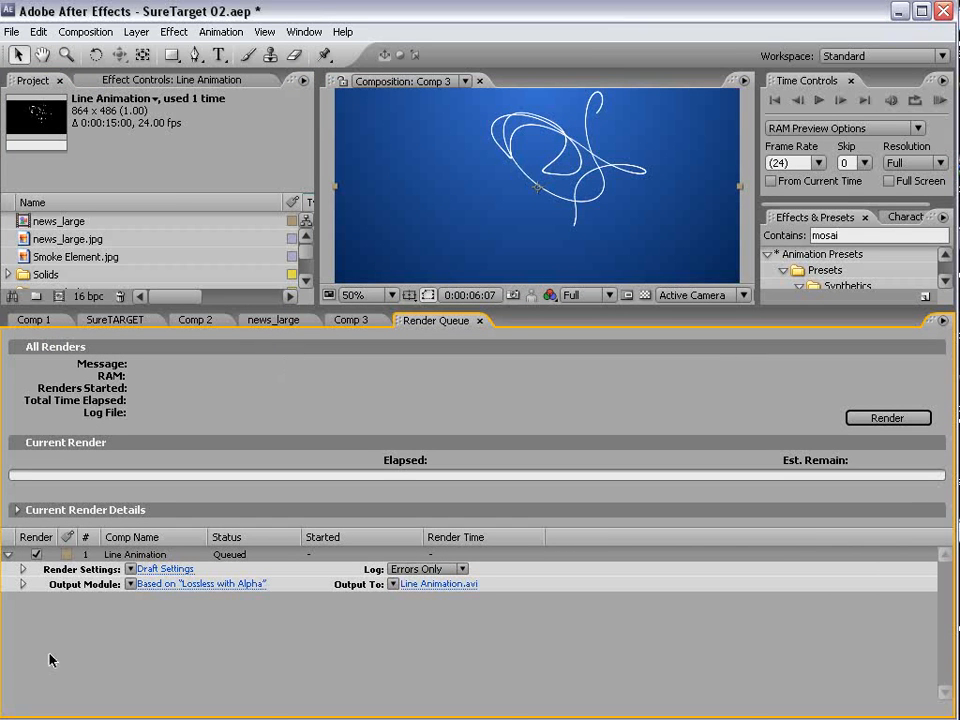
pyautogui.click(132, 570)
pyautogui.click(152, 584)
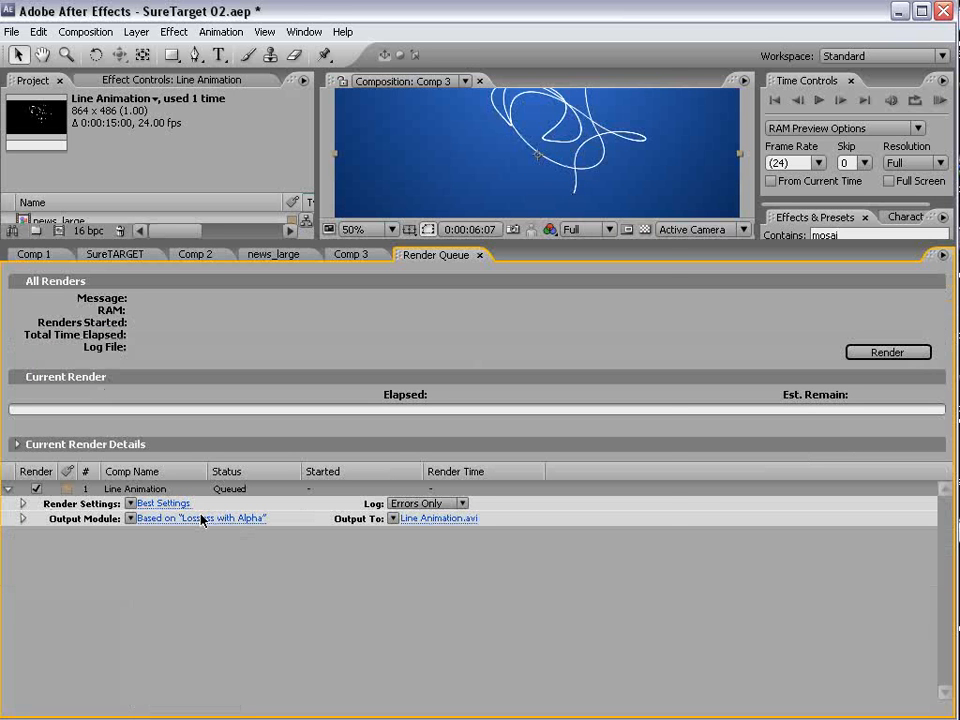
# - Configure the proxy's output module as a QuickTime Movie with PNG compression and RGB + Alpha channels
pyautogui.click(176, 519)
pyautogui.click(392, 159)
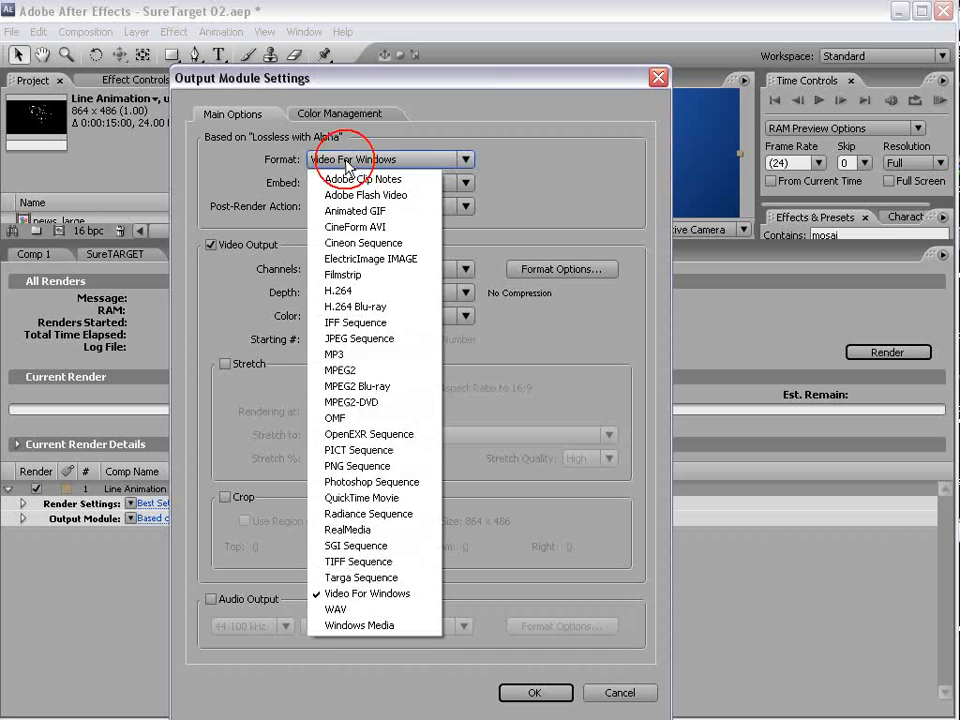
pyautogui.click(372, 498)
pyautogui.click(542, 268)
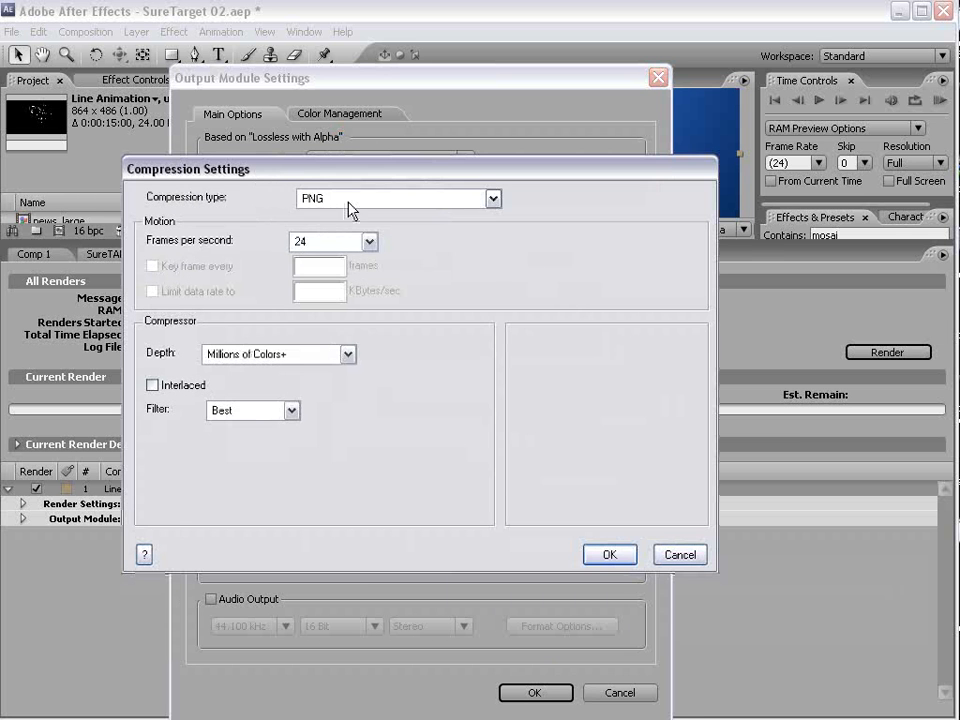
pyautogui.click(352, 200)
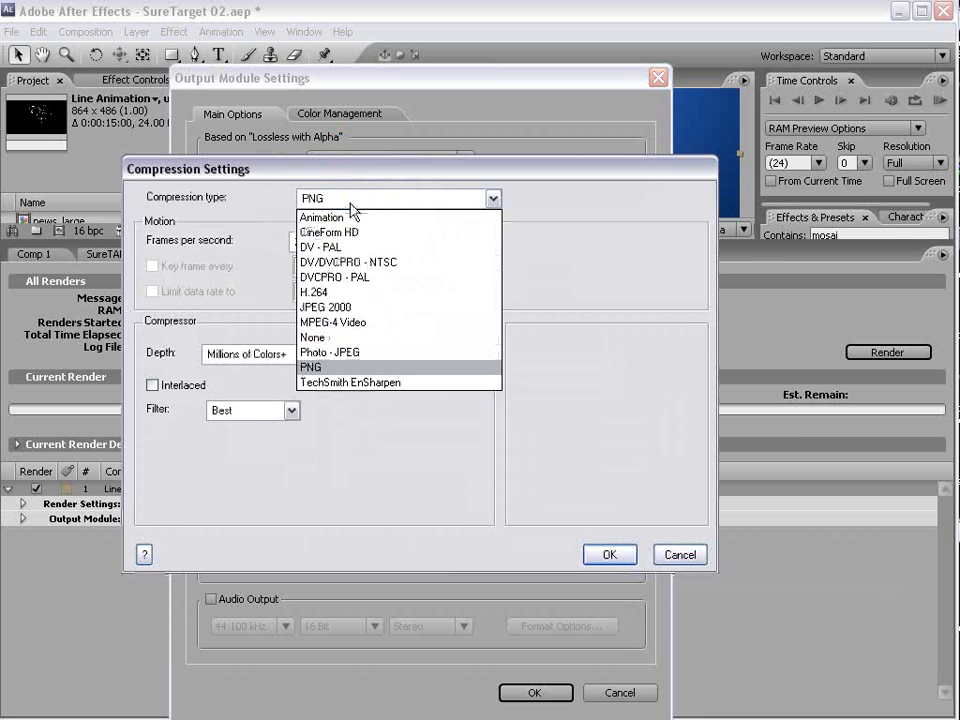
pyautogui.click(364, 366)
pyautogui.click(607, 555)
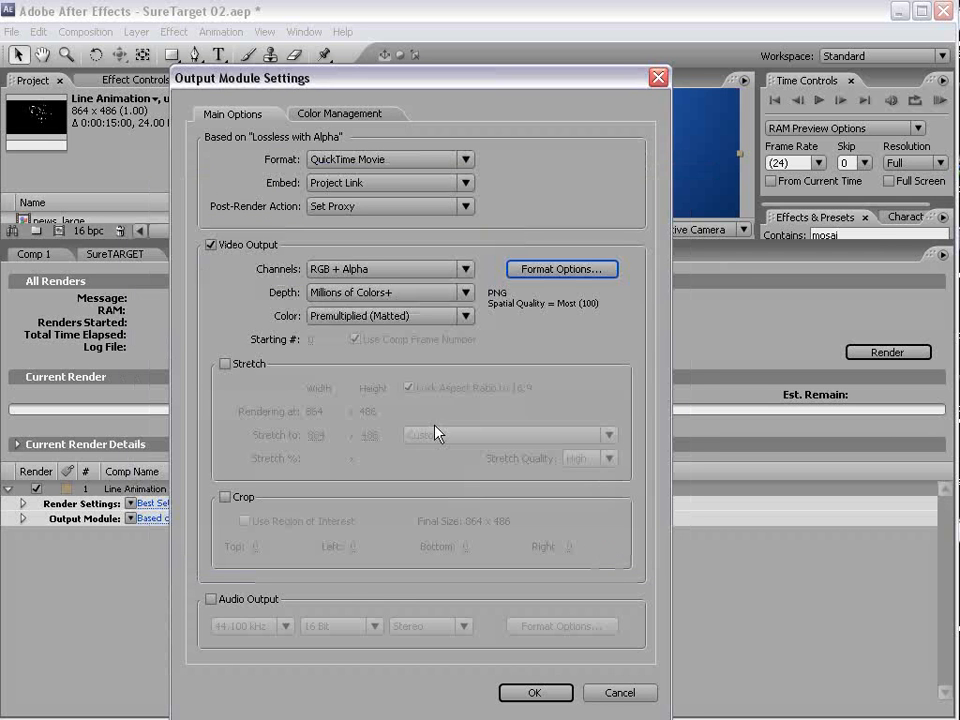
pyautogui.click(372, 269)
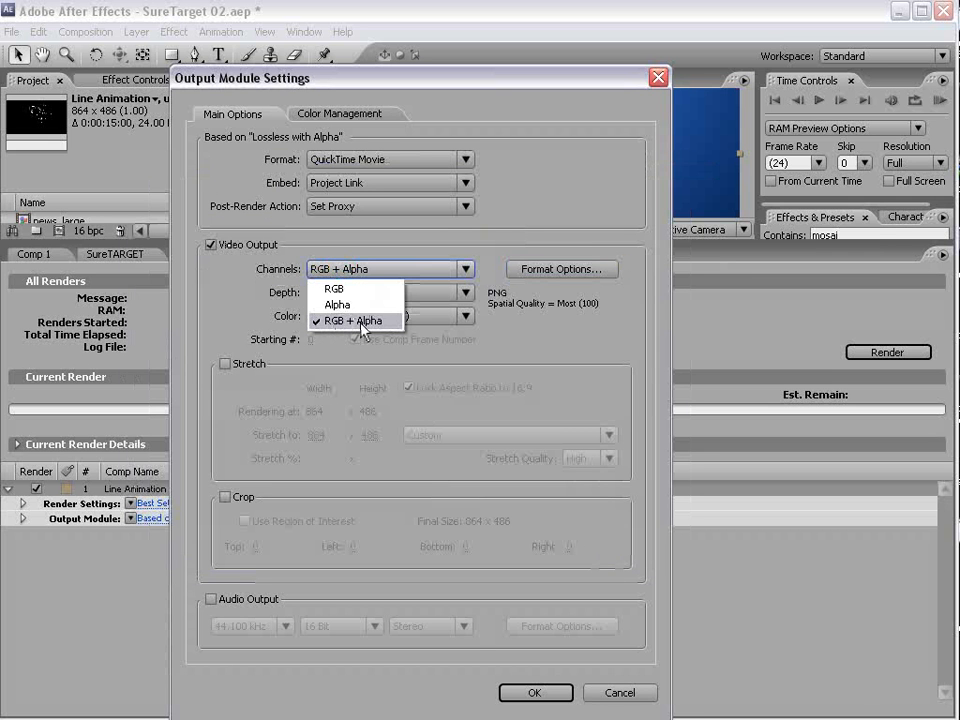
pyautogui.click(362, 321)
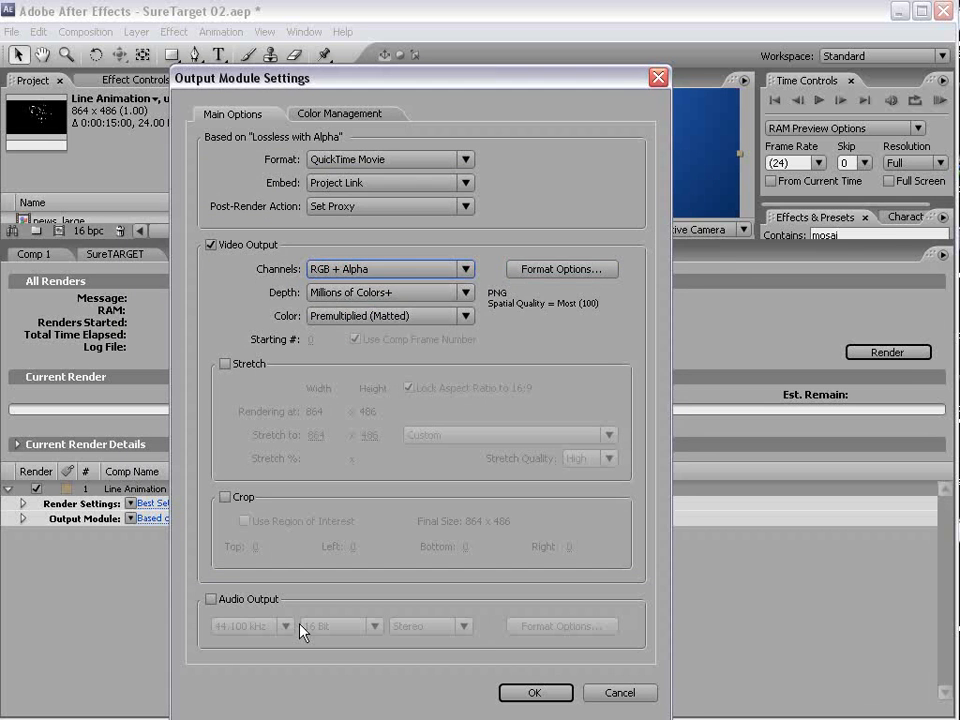
pyautogui.click(534, 692)
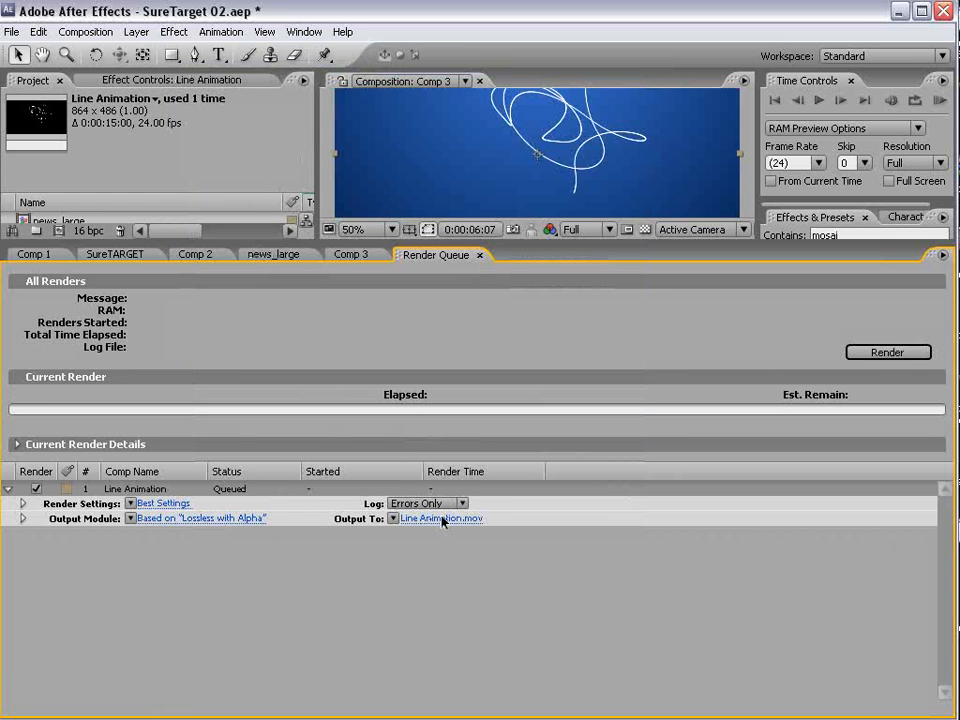
# - Render the queued Line Animation proxy movie and close the render queue, giving the project and composition area more height
pyautogui.click(876, 353)
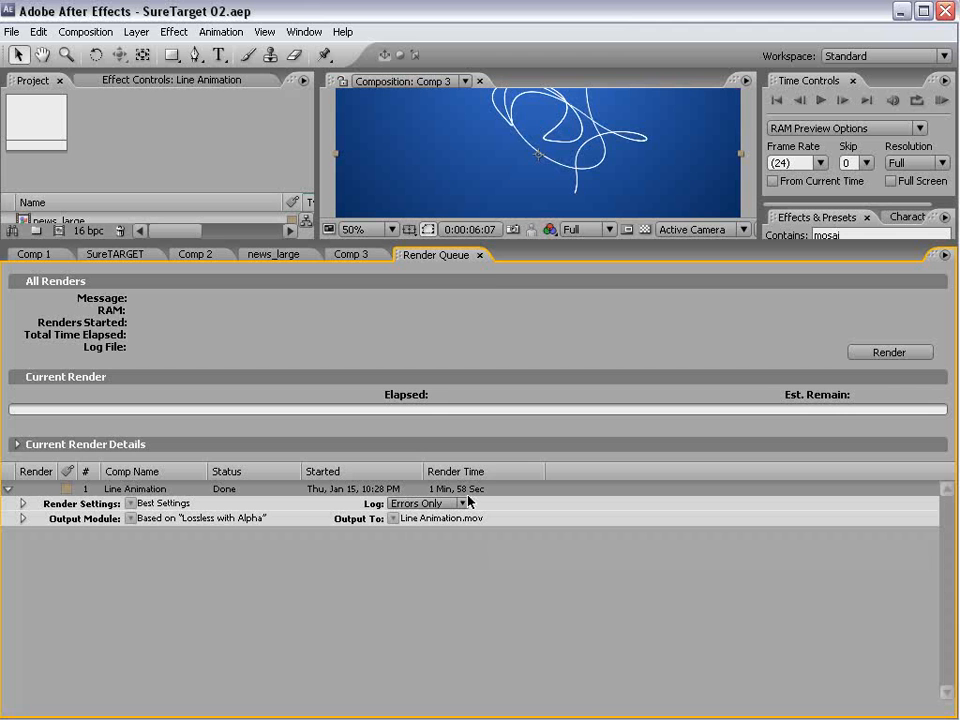
pyautogui.click(480, 255)
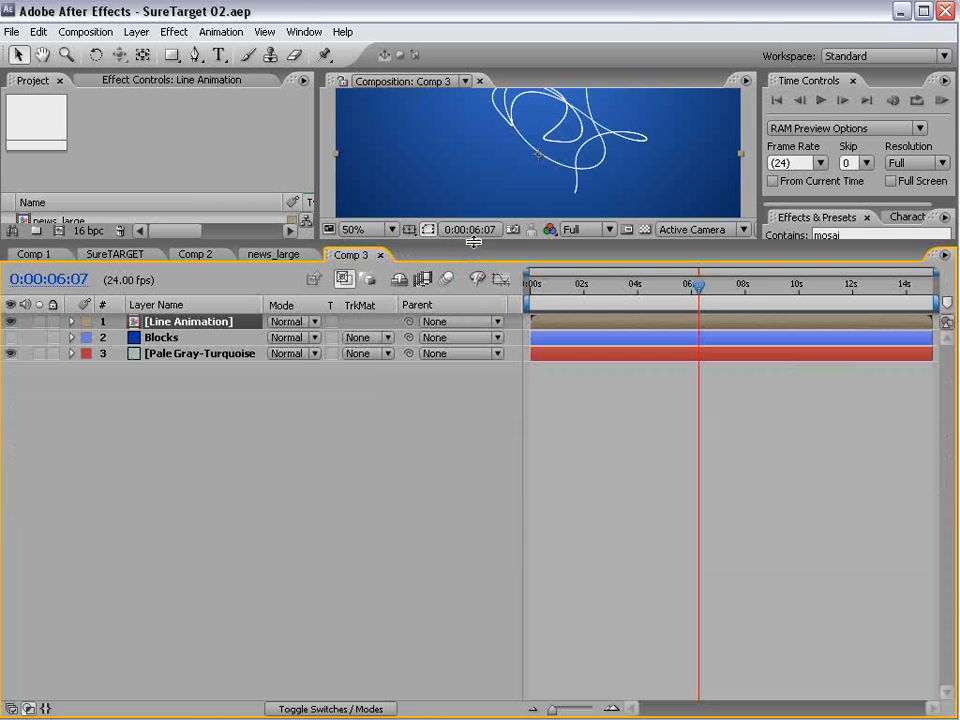
pyautogui.moveTo(478, 246); pyautogui.dragTo(458, 368)
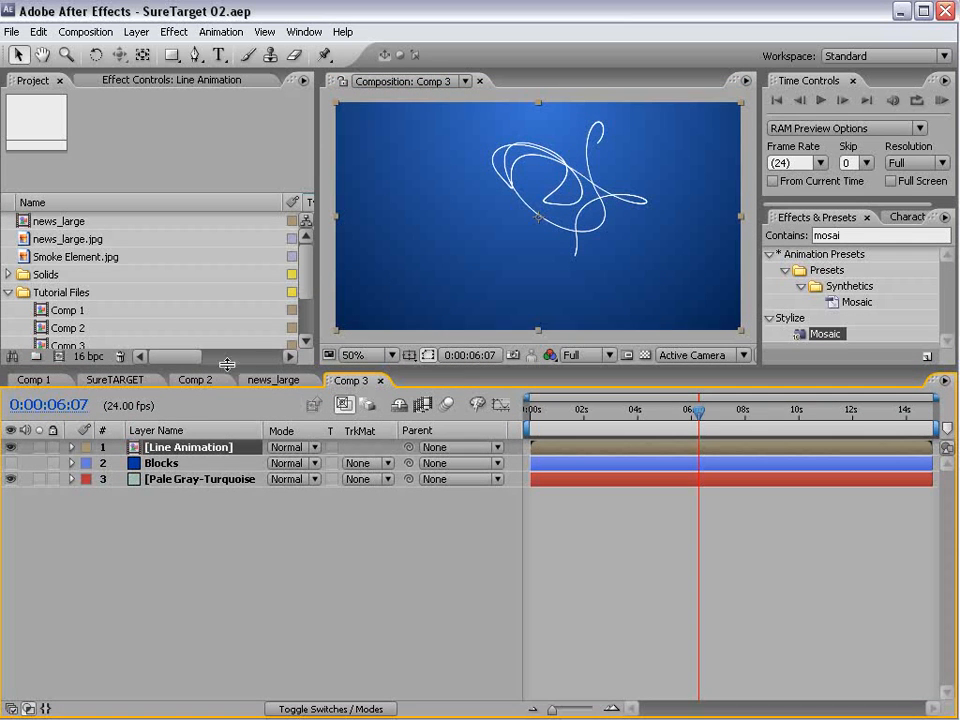
pyautogui.moveTo(228, 364); pyautogui.dragTo(245, 446)
# - Open the Line Animation composition from the project and scrub to about 0:00:01:17 to check how its proxy plays
pyautogui.click(75, 380)
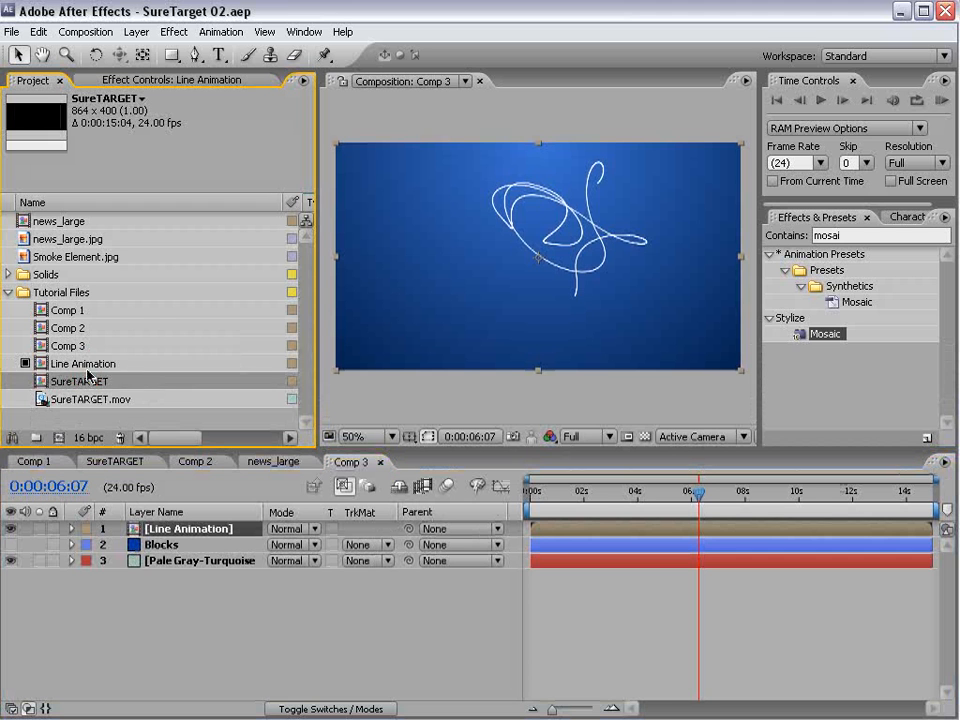
pyautogui.click(62, 364)
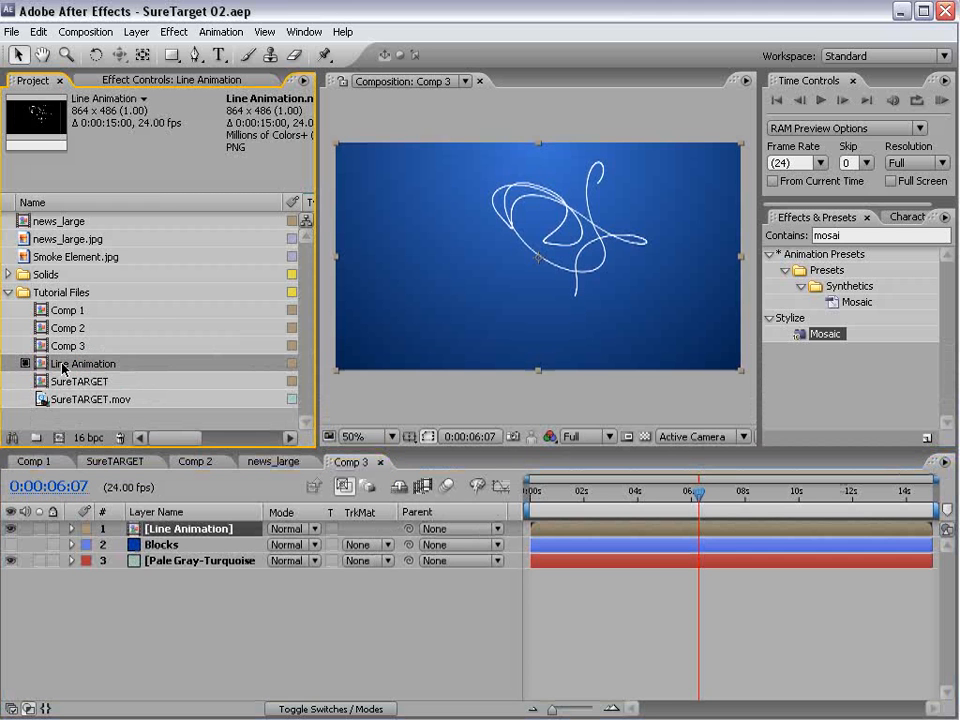
pyautogui.doubleClick(77, 366)
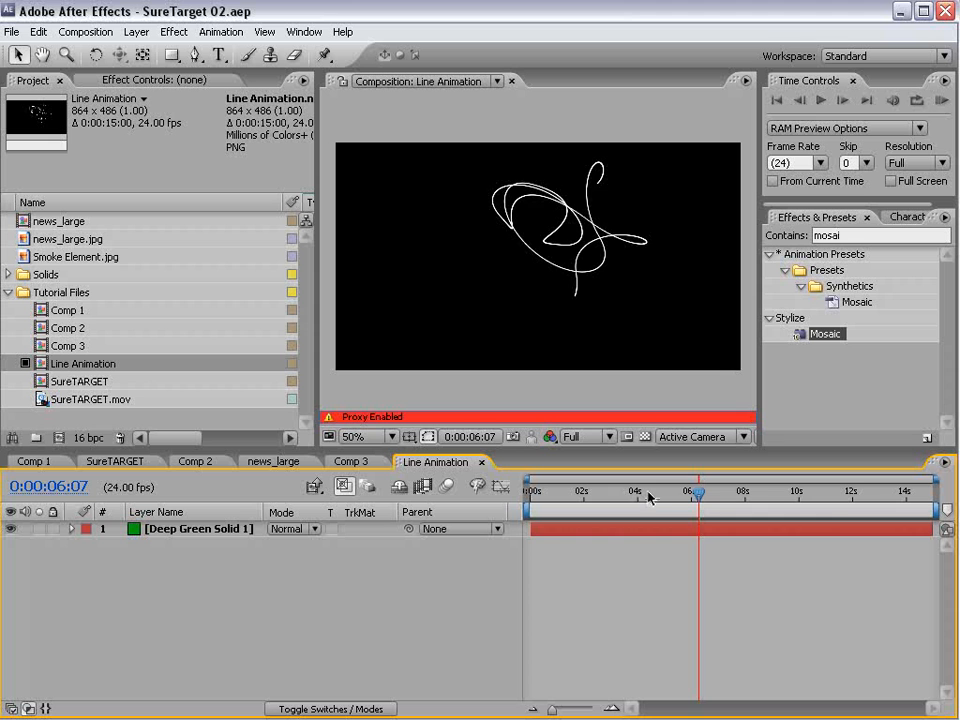
pyautogui.moveTo(648, 497)
pyautogui.mouseDown()
pyautogui.moveTo(578, 492)
pyautogui.moveTo(799, 492)
pyautogui.moveTo(656, 510)
pyautogui.moveTo(748, 508)
pyautogui.moveTo(578, 509)
pyautogui.moveTo(731, 516)
pyautogui.moveTo(799, 506)
pyautogui.moveTo(573, 507)
pyautogui.moveTo(707, 506)
pyautogui.moveTo(776, 529)
pyautogui.moveTo(621, 529)
pyautogui.moveTo(577, 502)
pyautogui.mouseUp()
# - Return to Comp 3, scrub to 0:00:06:19 and hide the Line Animation layer
pyautogui.click(351, 462)
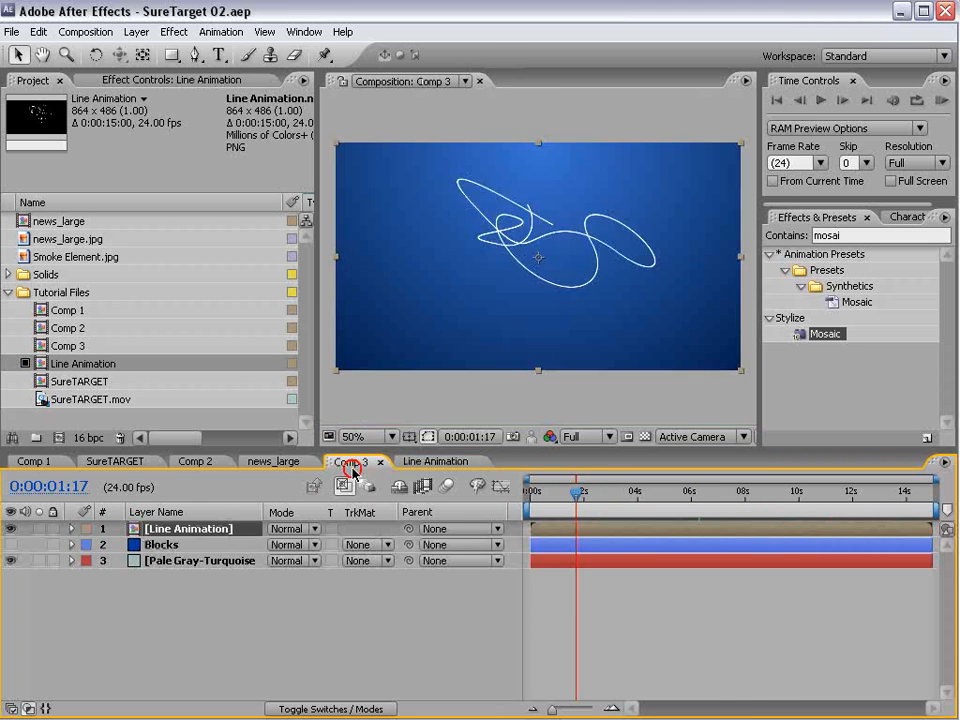
pyautogui.moveTo(577, 557)
pyautogui.mouseDown()
pyautogui.moveTo(660, 555)
pyautogui.moveTo(714, 568)
pyautogui.mouseUp()
pyautogui.click(10, 544)
pyautogui.click(10, 544)
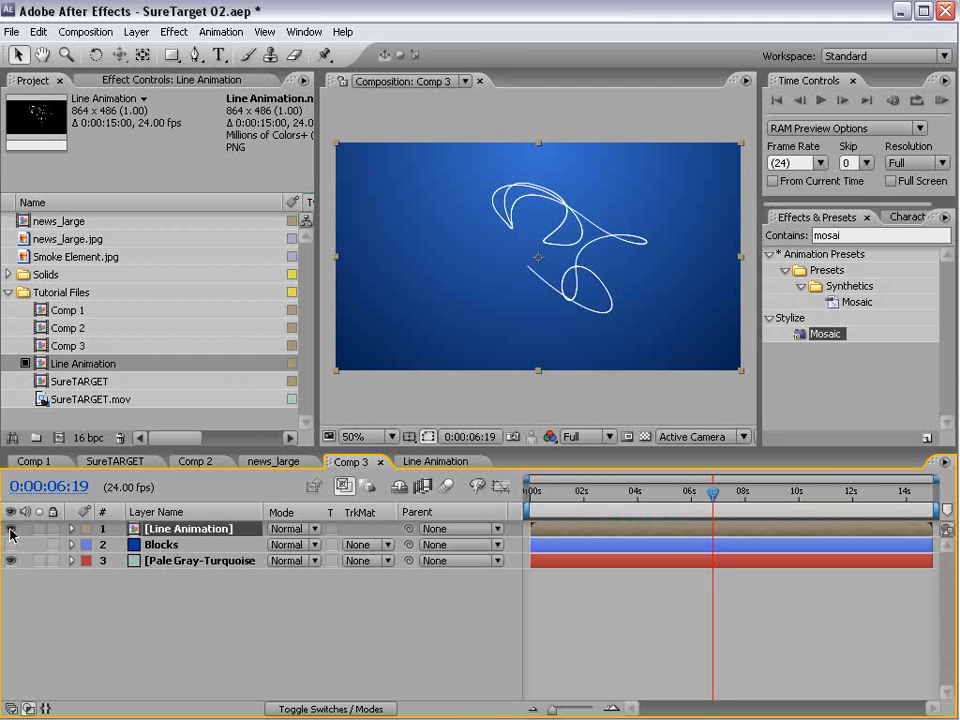
pyautogui.click(10, 528)
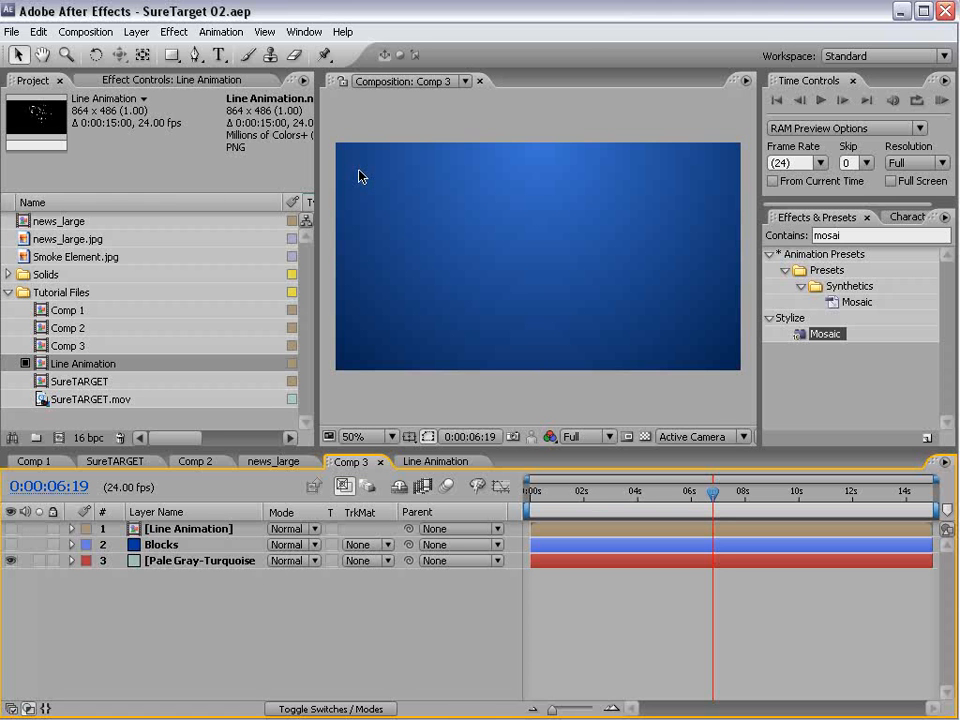
# - Add a new black solid of 250 x 250 pixels to Comp 3
pyautogui.click(136, 32)
pyautogui.click(140, 51)
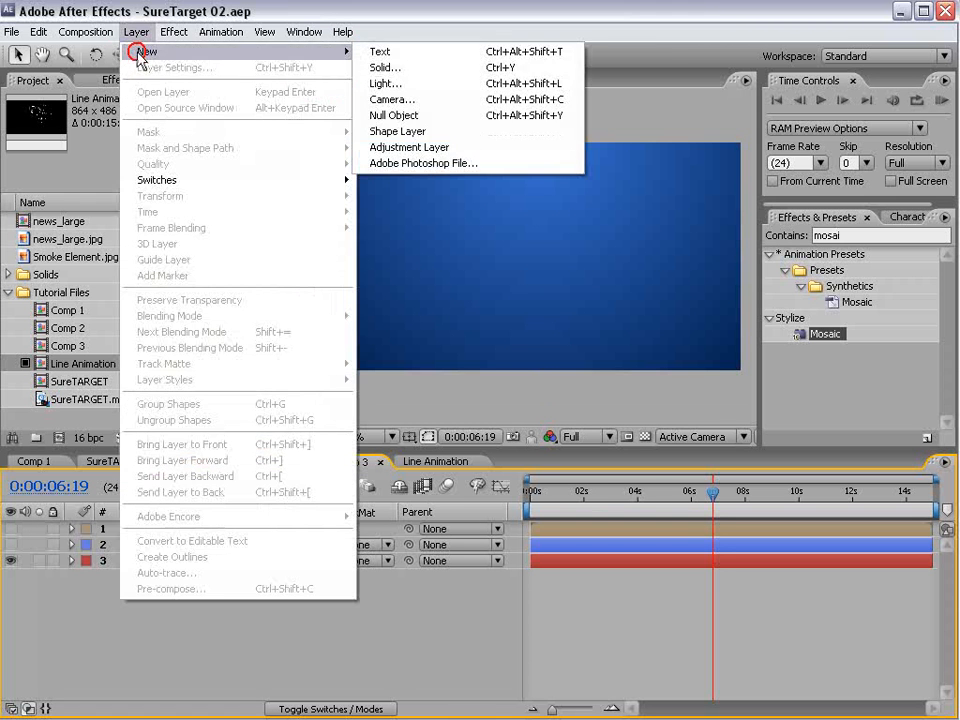
pyautogui.click(367, 73)
pyautogui.click(302, 265)
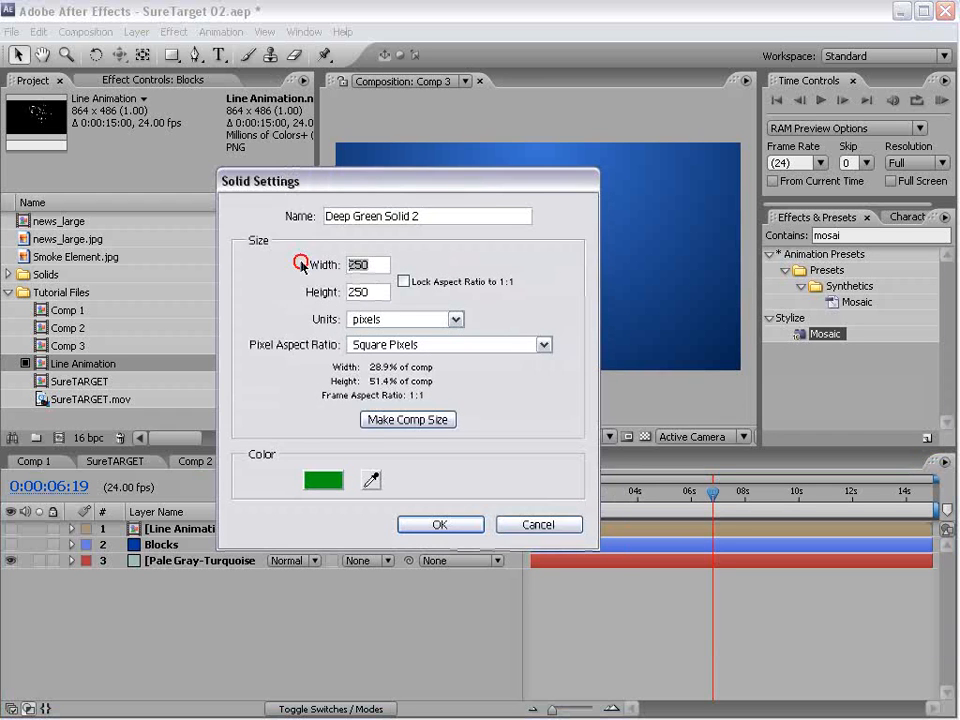
pyautogui.click(360, 291)
pyautogui.click(328, 481)
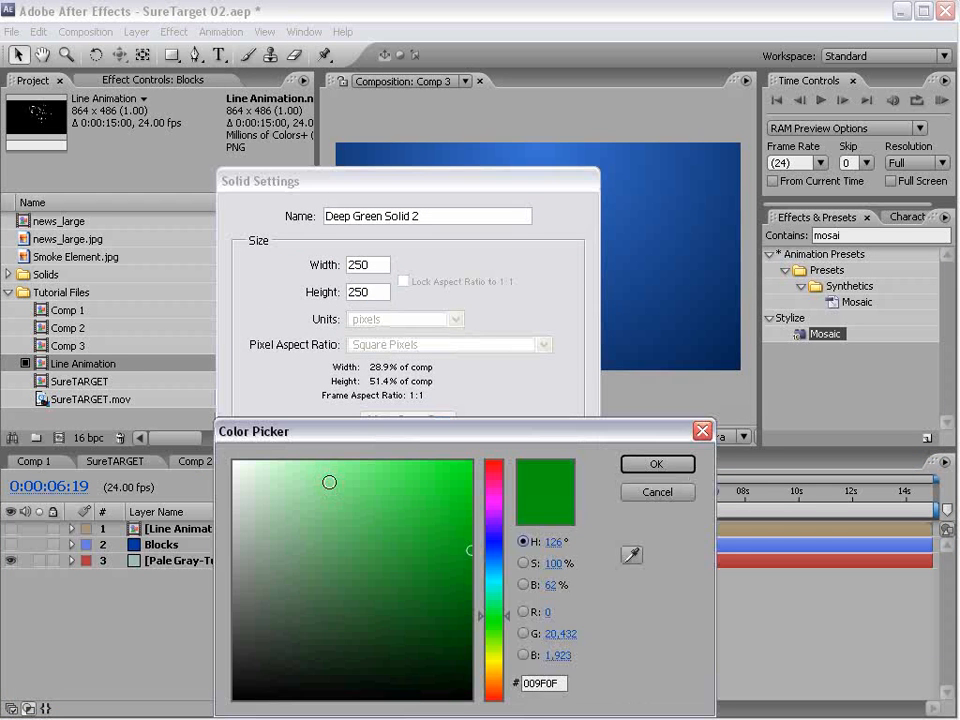
pyautogui.moveTo(428, 630); pyautogui.dragTo(471, 700)
pyautogui.click(651, 464)
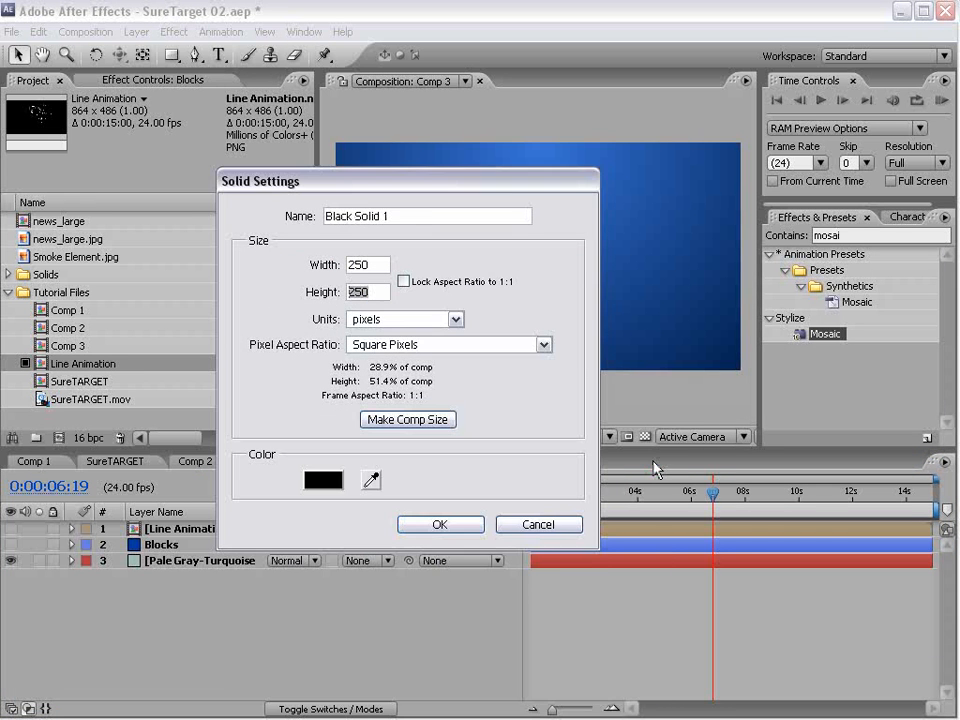
pyautogui.click(420, 526)
# - Apply the Lens Flare effect to the black solid and move the flare centre to about 125, 124
pyautogui.click(168, 32)
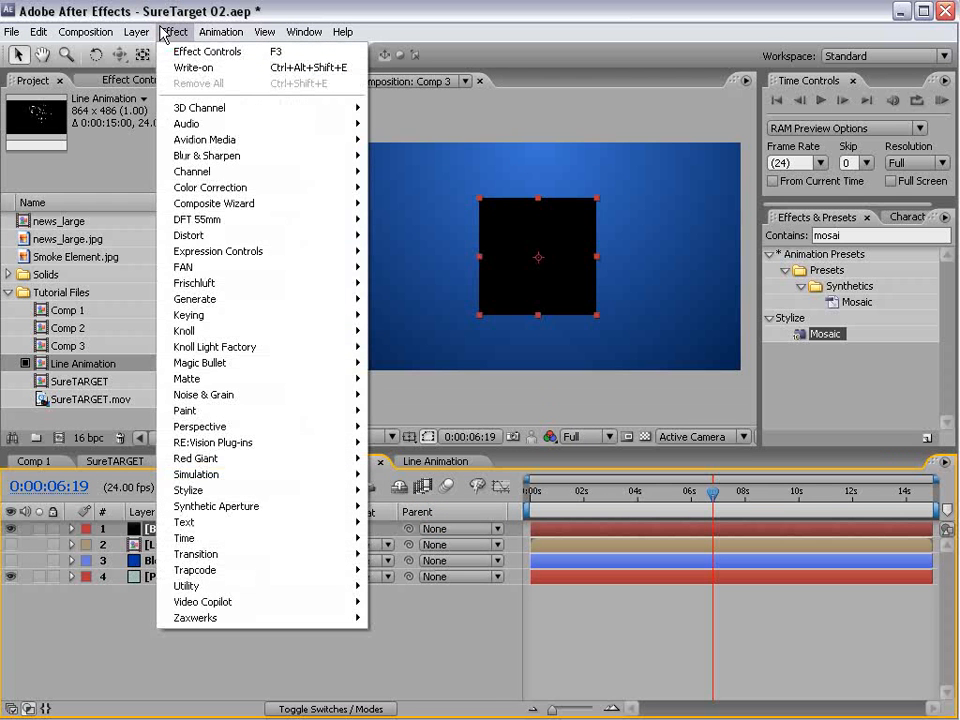
pyautogui.moveTo(205, 300)
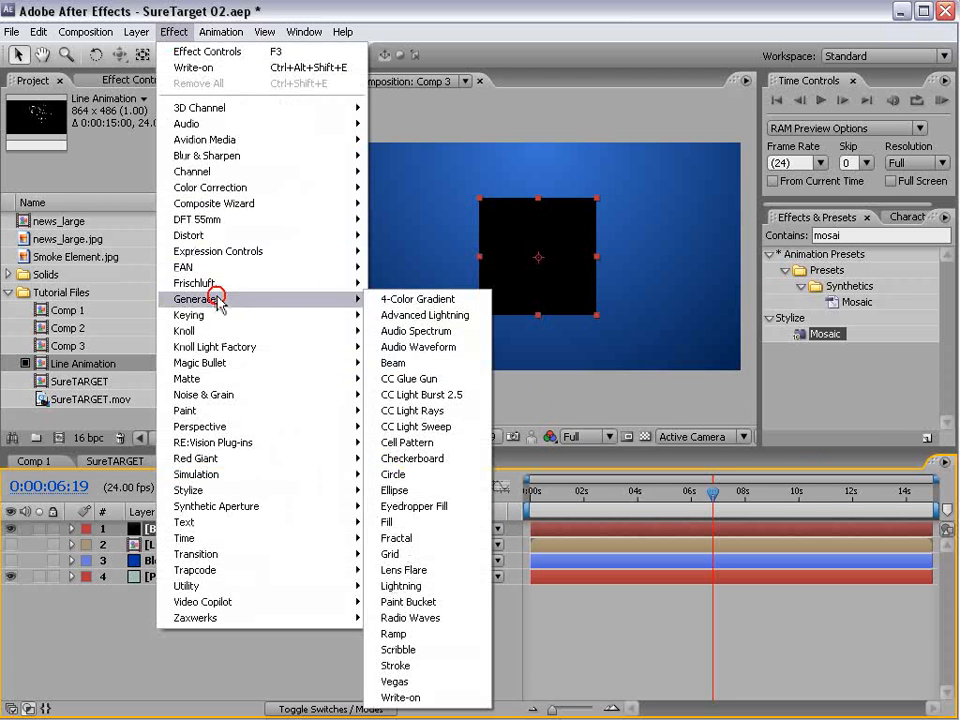
pyautogui.click(445, 570)
pyautogui.press('.')
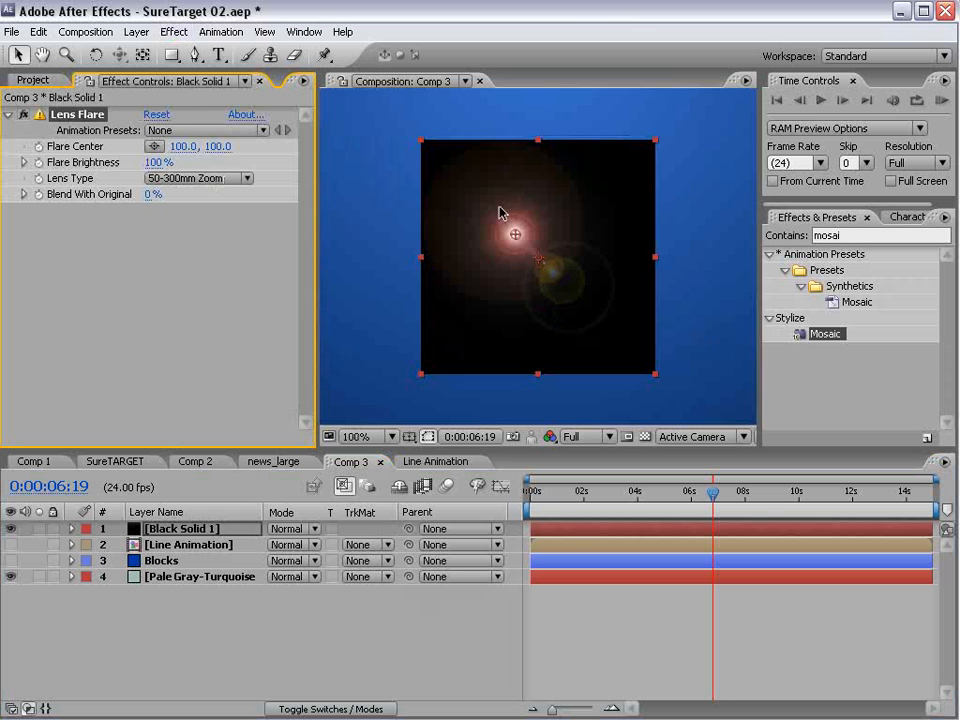
pyautogui.moveTo(517, 236); pyautogui.dragTo(539, 259)
# - Start keyframing the flare's brightness at the beginning of Comp 3 with a value of 0%
pyautogui.moveTo(562, 499); pyautogui.dragTo(474, 502)
pyautogui.press('=')
pyautogui.press('=')
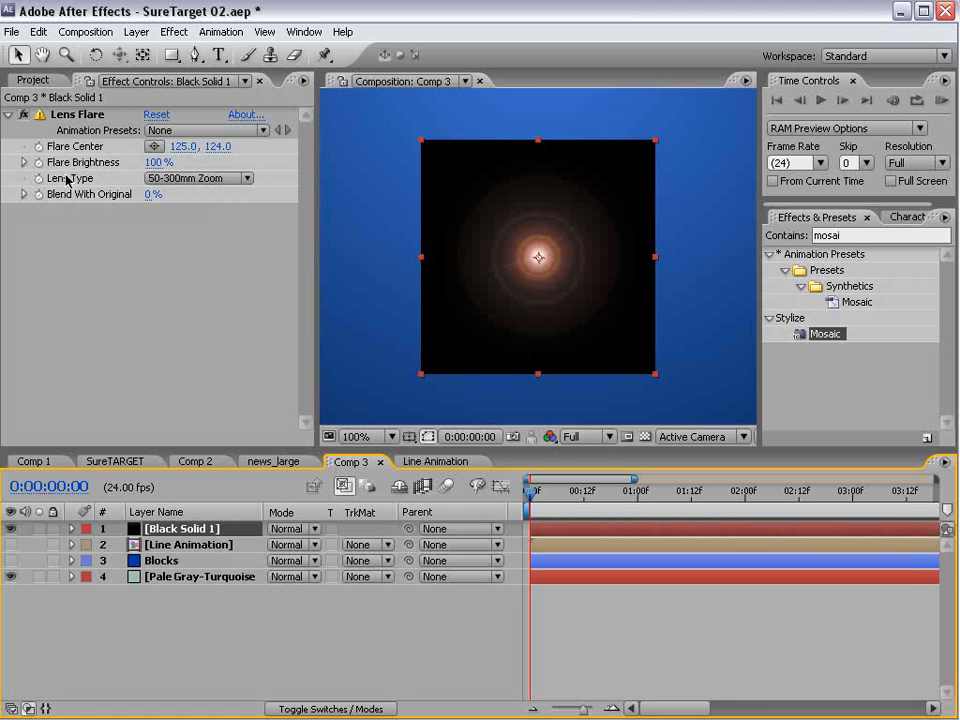
pyautogui.click(38, 162)
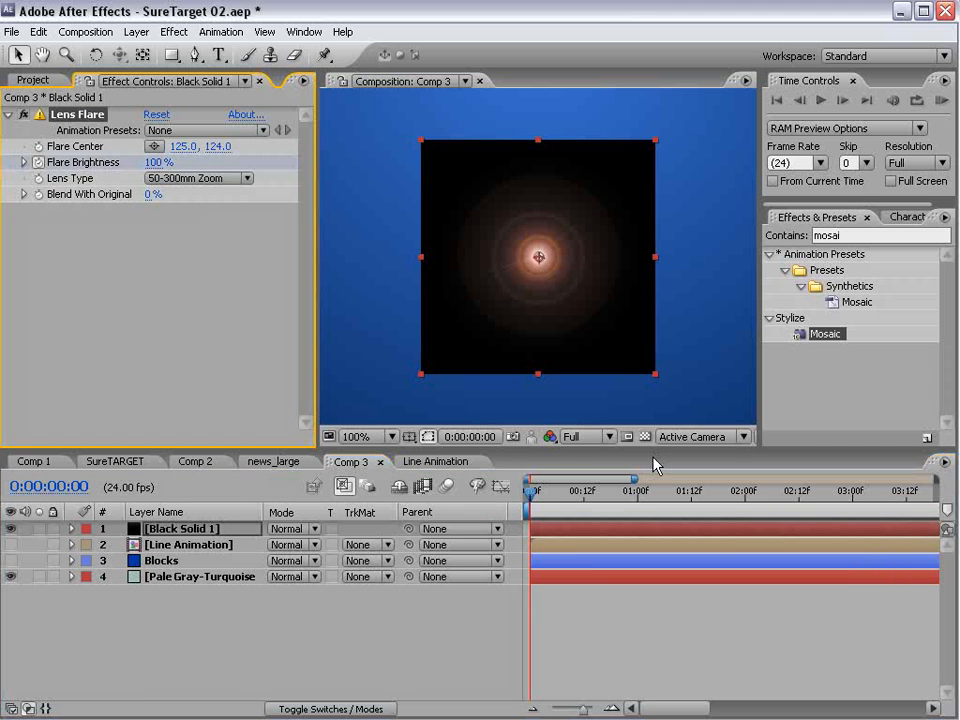
pyautogui.click(154, 163)
pyautogui.write('0')
pyautogui.press('Return')
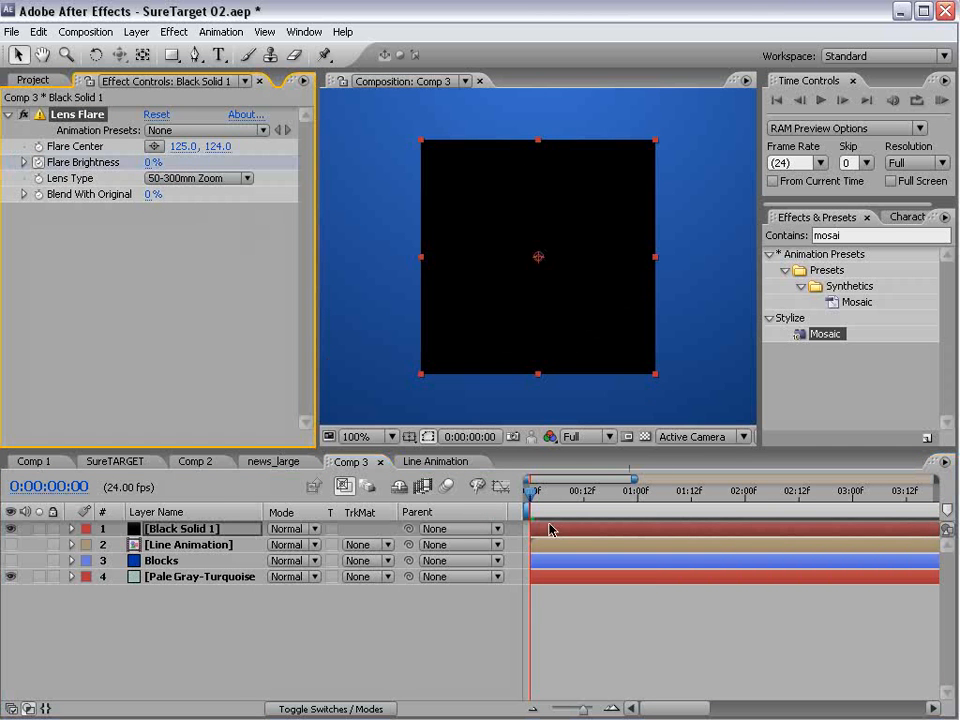
# - Keyframe Flare Brightness at 100% at 1 second and 0% at 2 seconds, and run a RAM preview
pyautogui.moveTo(534, 497); pyautogui.dragTo(741, 508)
pyautogui.click(154, 162)
pyautogui.write('100')
pyautogui.press('Return')
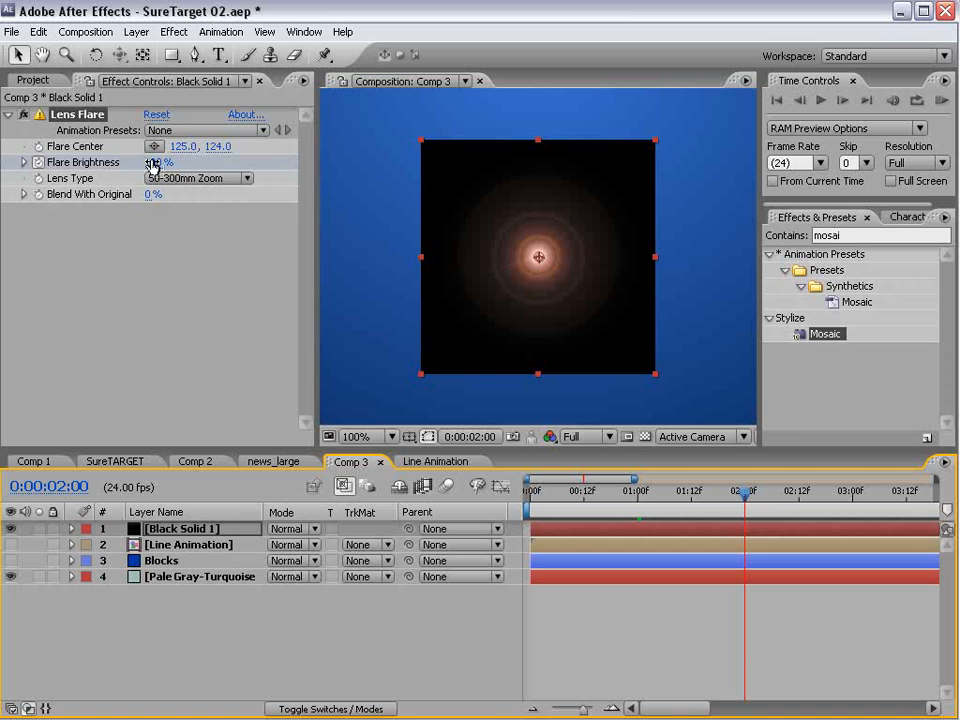
pyautogui.click(153, 163)
pyautogui.write('0')
pyautogui.press('Return')
pyautogui.press('KP_0')
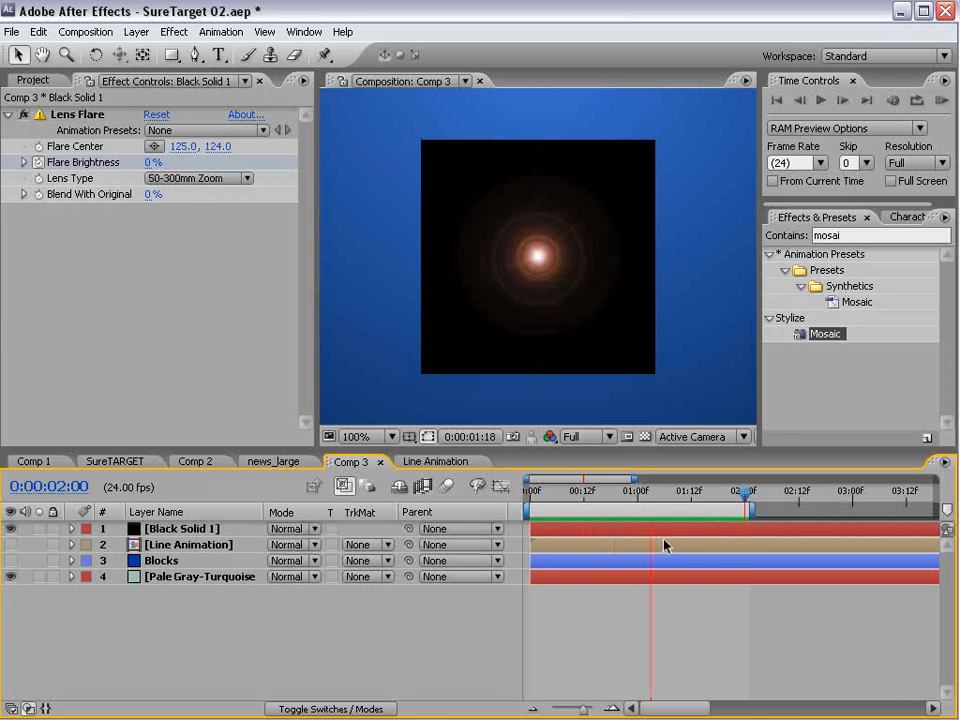
# - Reveal the black solid's keyframes, moving the 100% brightness keyframe to about frame 7 and the closing 0% keyframe to about frame 21
pyautogui.click(621, 530)
pyautogui.press('u')
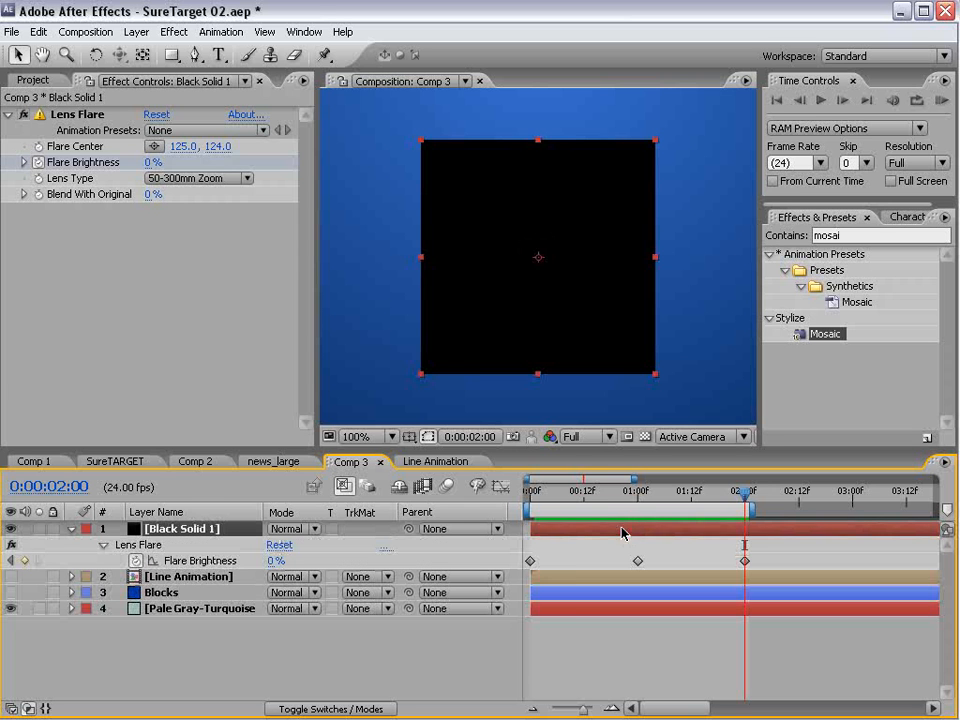
pyautogui.moveTo(568, 497); pyautogui.dragTo(575, 501)
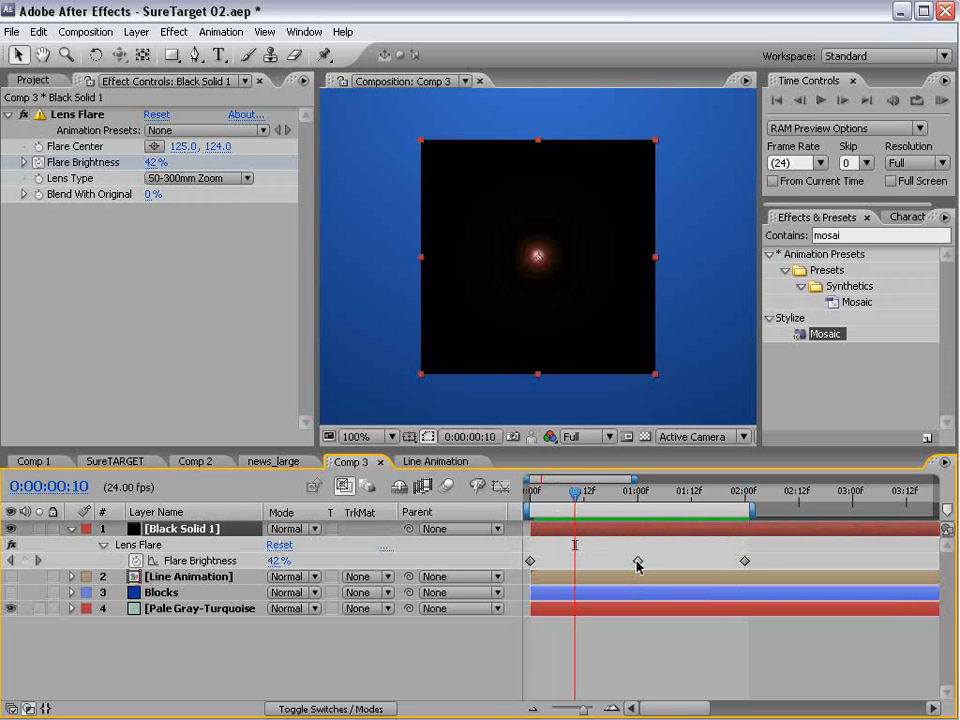
pyautogui.moveTo(637, 566); pyautogui.dragTo(561, 570)
pyautogui.moveTo(745, 566); pyautogui.dragTo(624, 561)
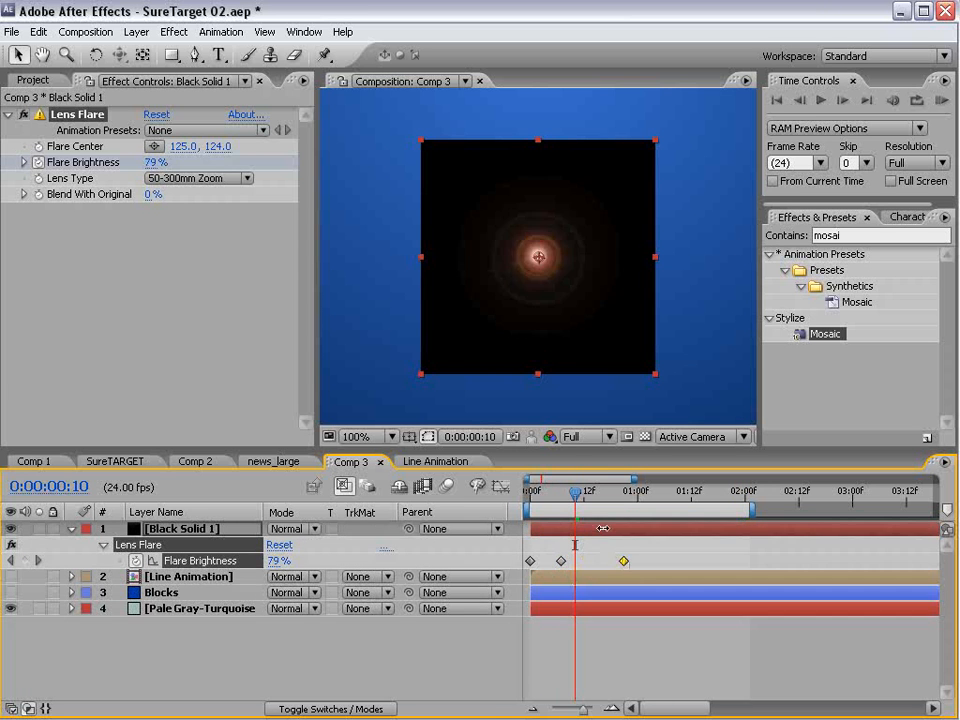
# - Smooth the 100% brightness keyframe and move it to frame 4, and shift the closing 0% keyframe to about frame 20
pyautogui.keyDown('ctrl'); pyautogui.click(561, 561); pyautogui.keyUp('ctrl')
pyautogui.moveTo(574, 498); pyautogui.dragTo(624, 533)
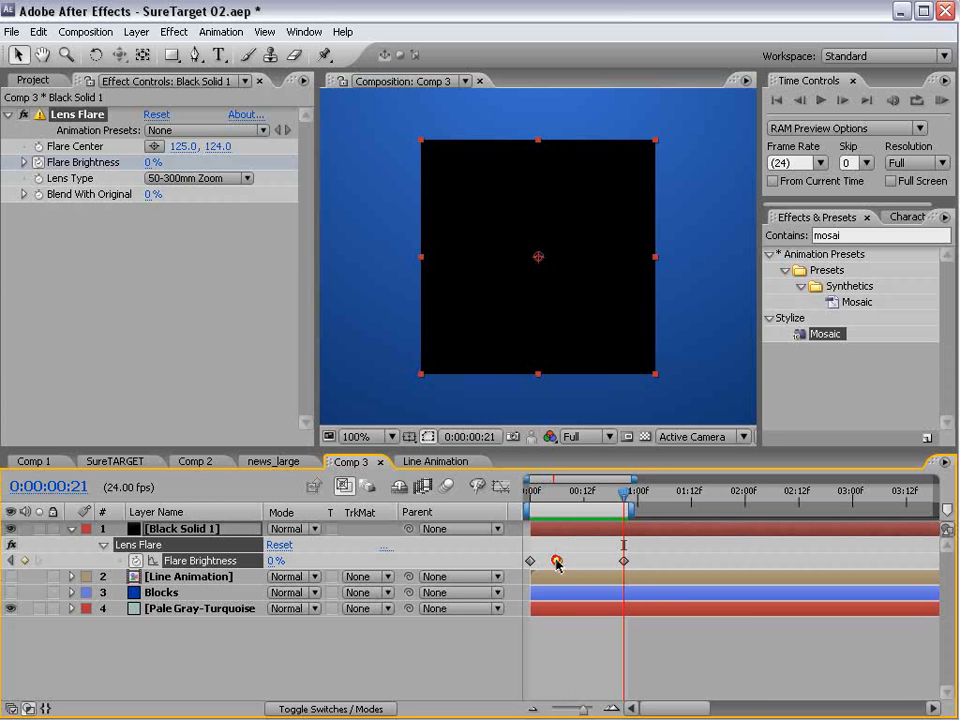
pyautogui.moveTo(557, 562); pyautogui.dragTo(549, 563)
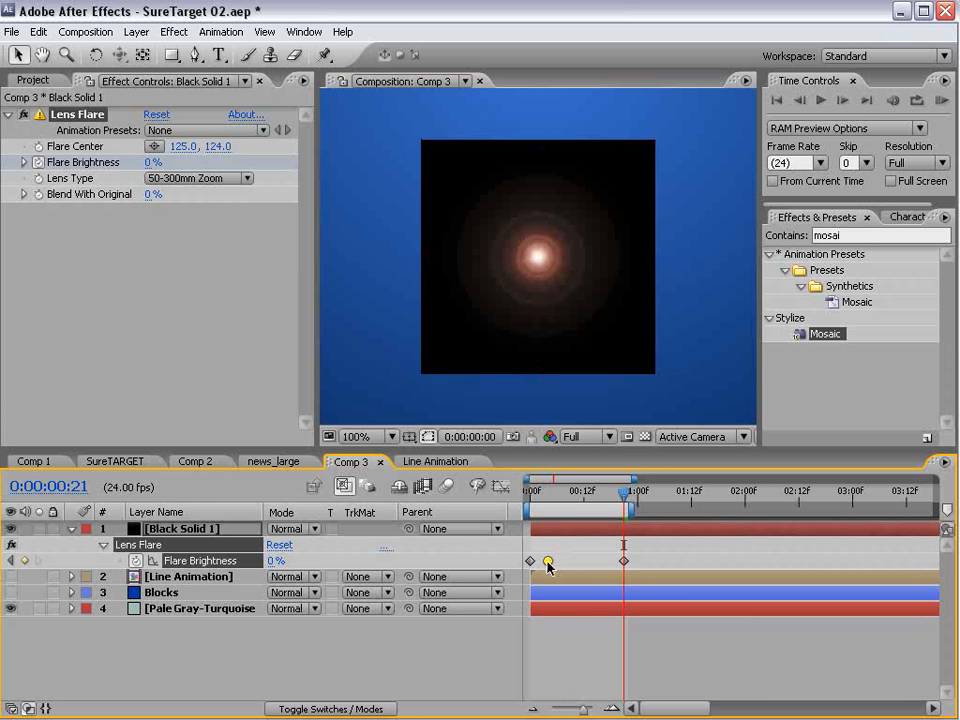
pyautogui.click(653, 560)
pyautogui.moveTo(625, 562); pyautogui.dragTo(620, 561)
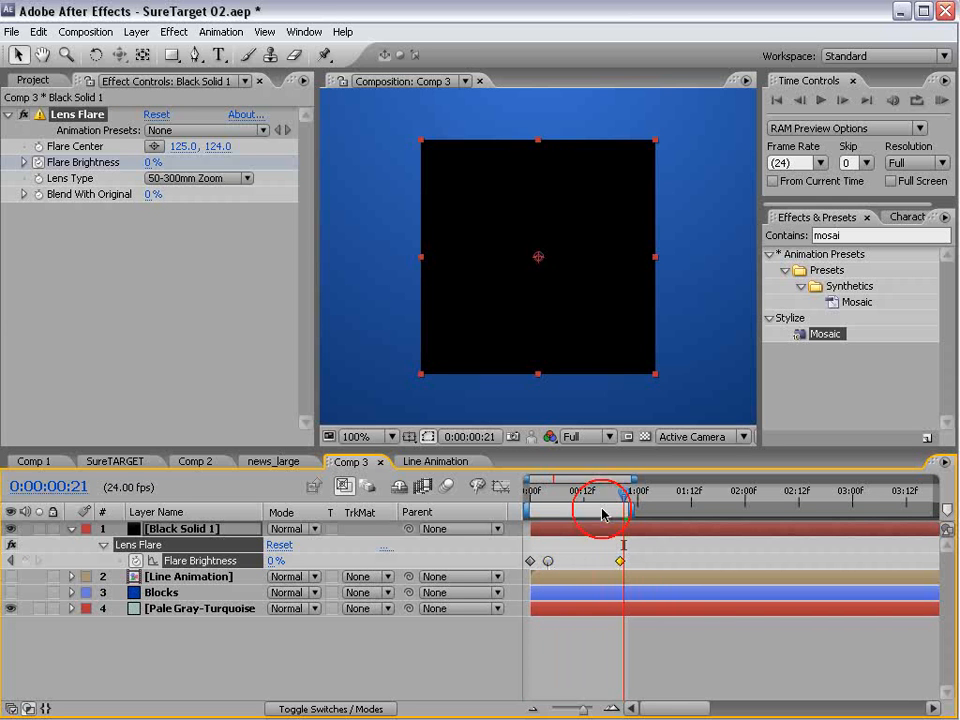
pyautogui.moveTo(603, 514); pyautogui.dragTo(549, 507)
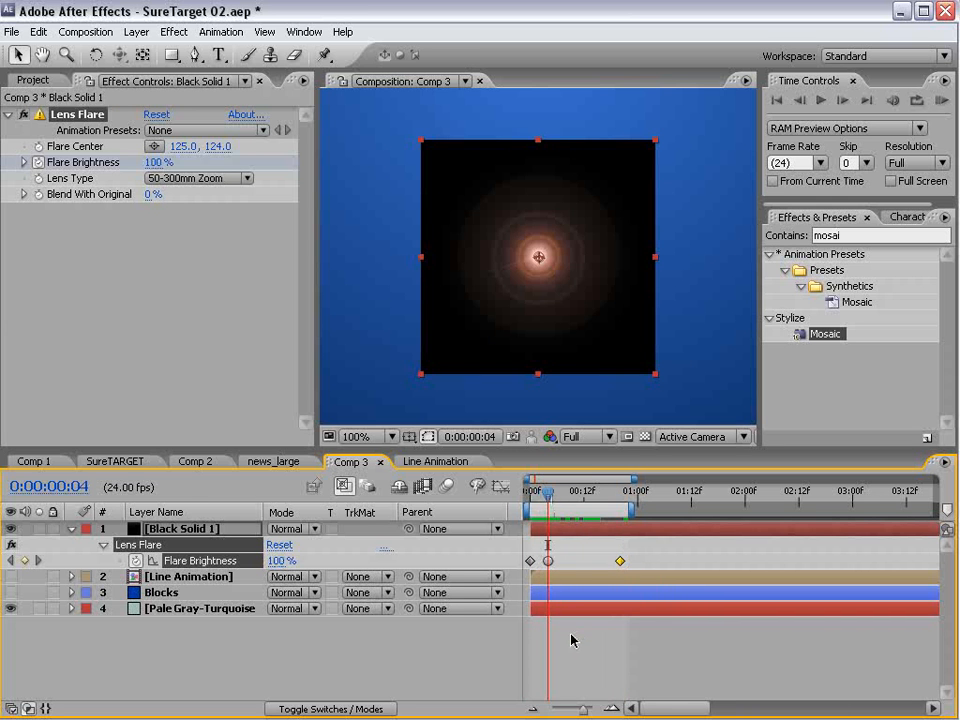
# - Pre-compose the black lens flare solid as Flare, moving all attributes into the new composition
pyautogui.click(476, 257)
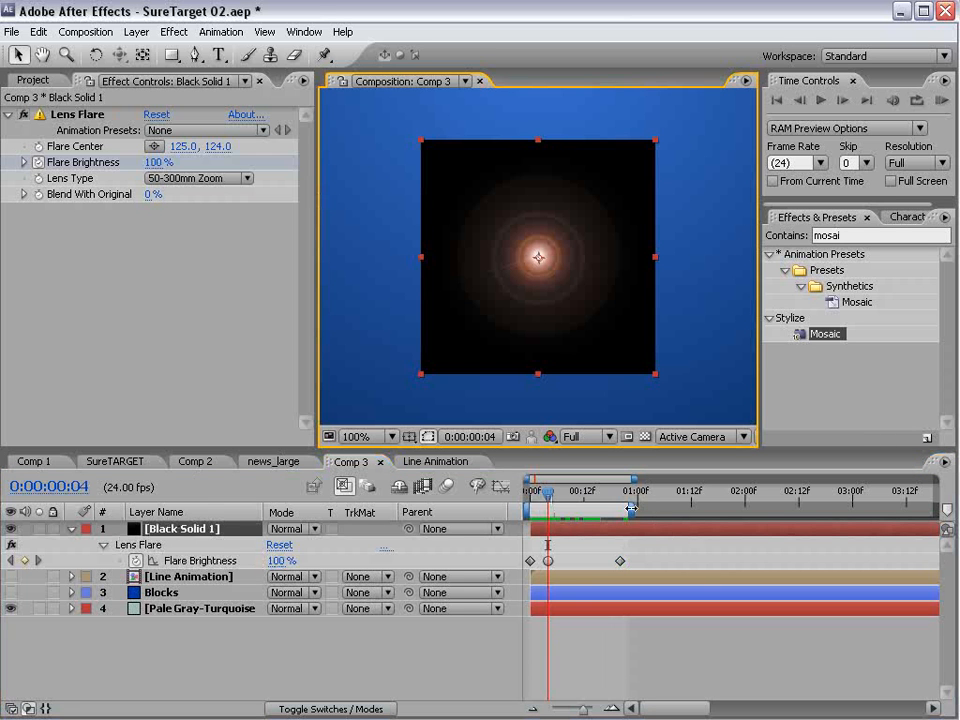
pyautogui.click(568, 531)
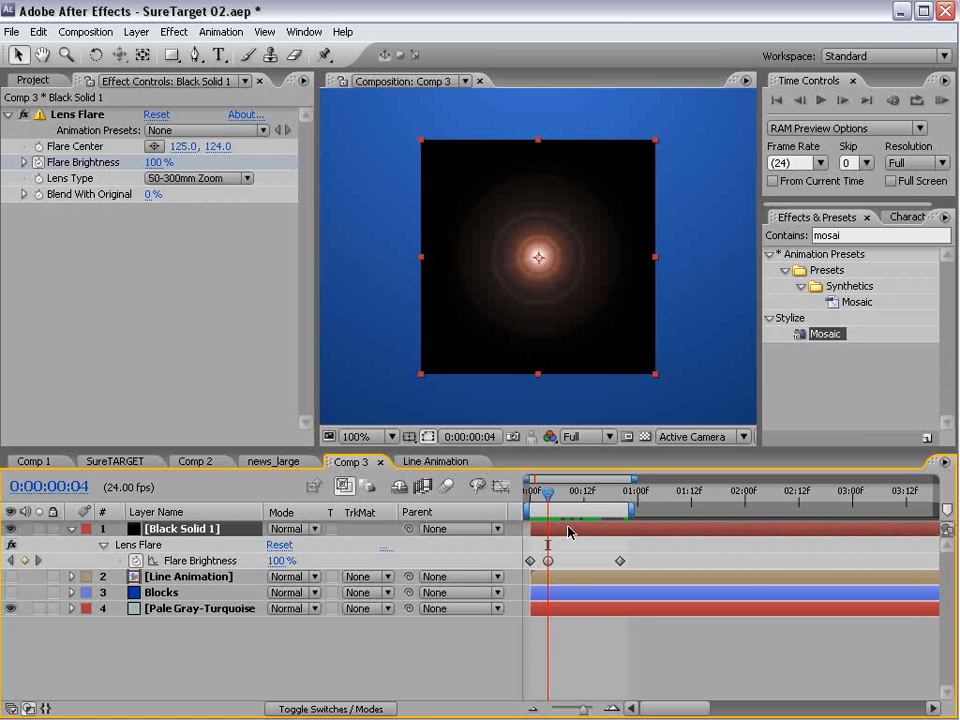
pyautogui.click(136, 31)
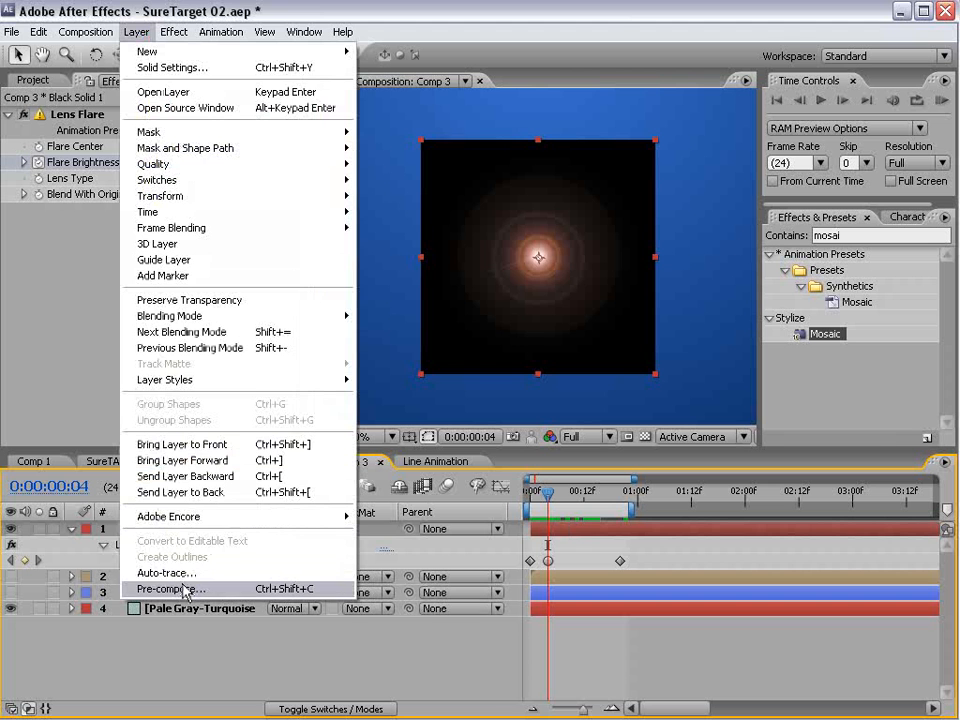
pyautogui.click(271, 590)
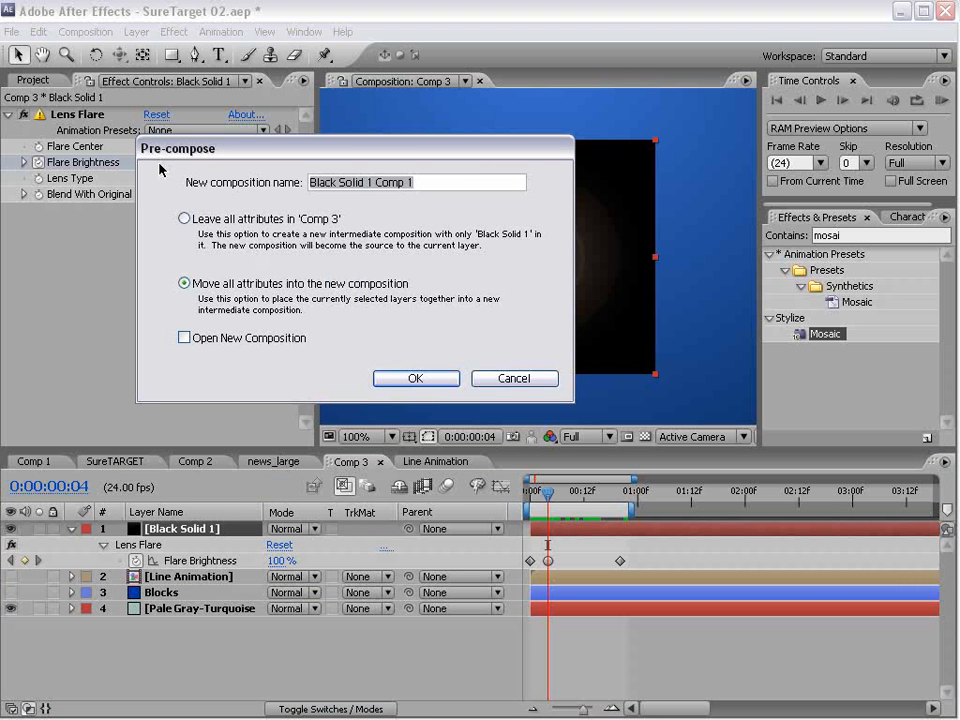
pyautogui.write('Flare')
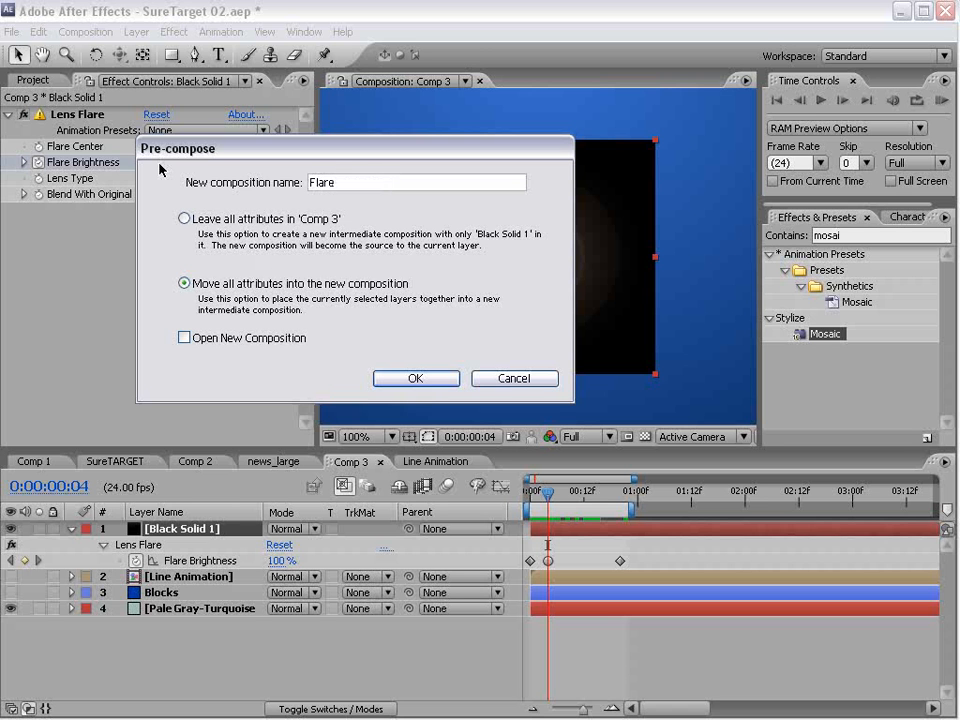
pyautogui.click(427, 381)
# - Set the Flare layer's blending mode to Screen over the blue ramp background
pyautogui.scroll(-1, 427, 383)
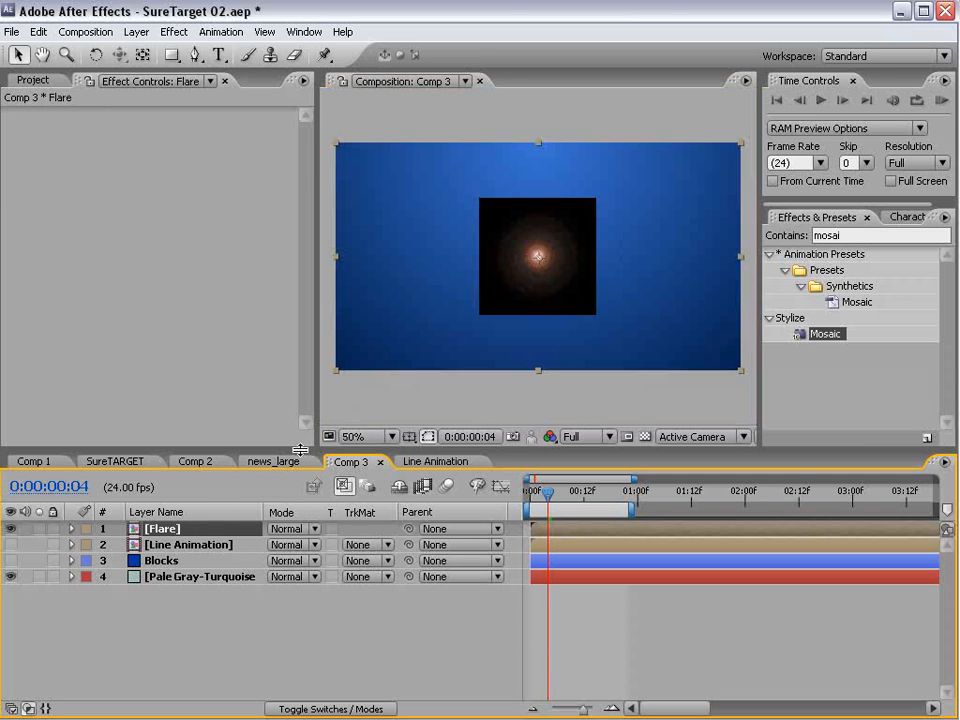
pyautogui.moveTo(300, 450); pyautogui.dragTo(300, 415)
pyautogui.click(285, 494)
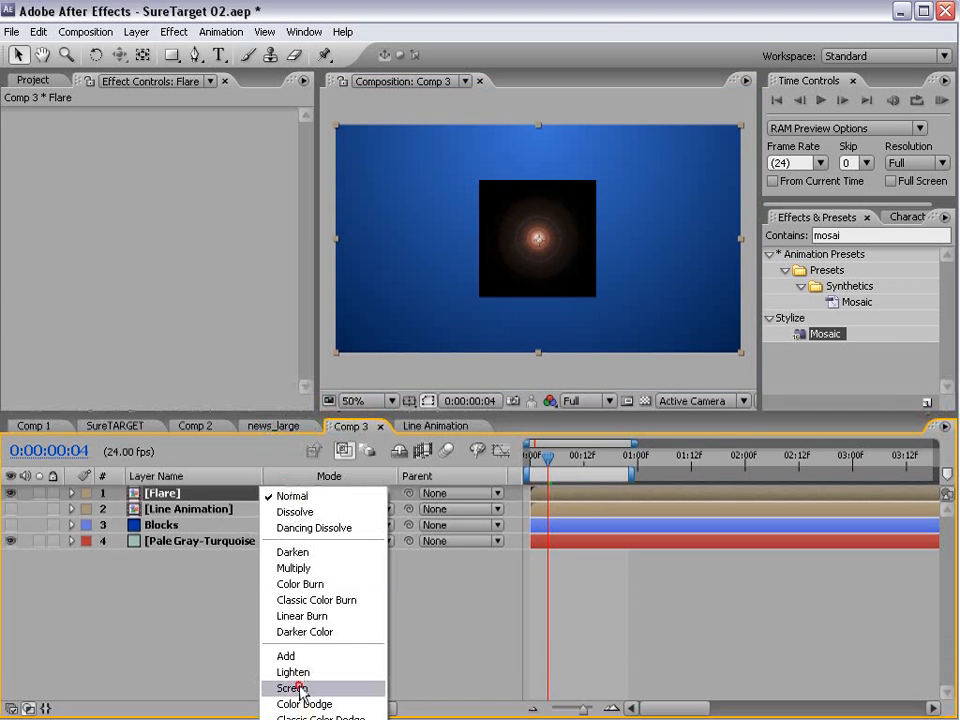
pyautogui.click(292, 688)
pyautogui.click(531, 252)
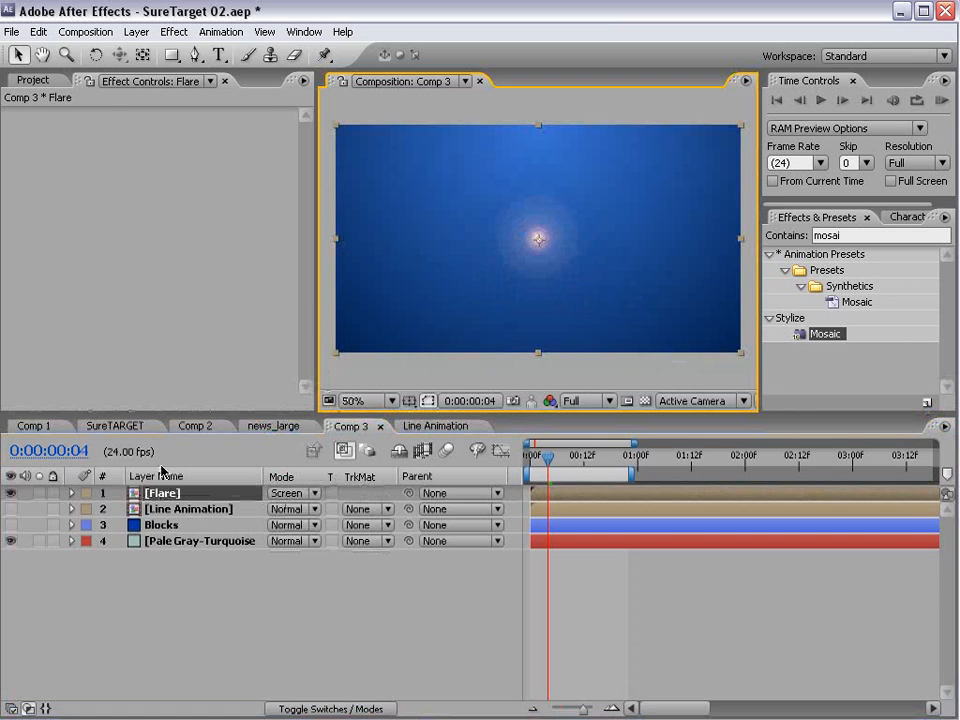
# - Duplicate the Flare layer four times and scatter the copies around the centre of the composition
pyautogui.click(124, 508)
pyautogui.click(170, 493)
pyautogui.hotkey('ctrl', 'd')
pyautogui.moveTo(566, 257); pyautogui.dragTo(521, 274)
pyautogui.hotkey('ctrl', 'd')
pyautogui.moveTo(491, 317); pyautogui.dragTo(588, 244)
pyautogui.hotkey('ctrl', 'd')
pyautogui.hotkey('ctrl', 'd')
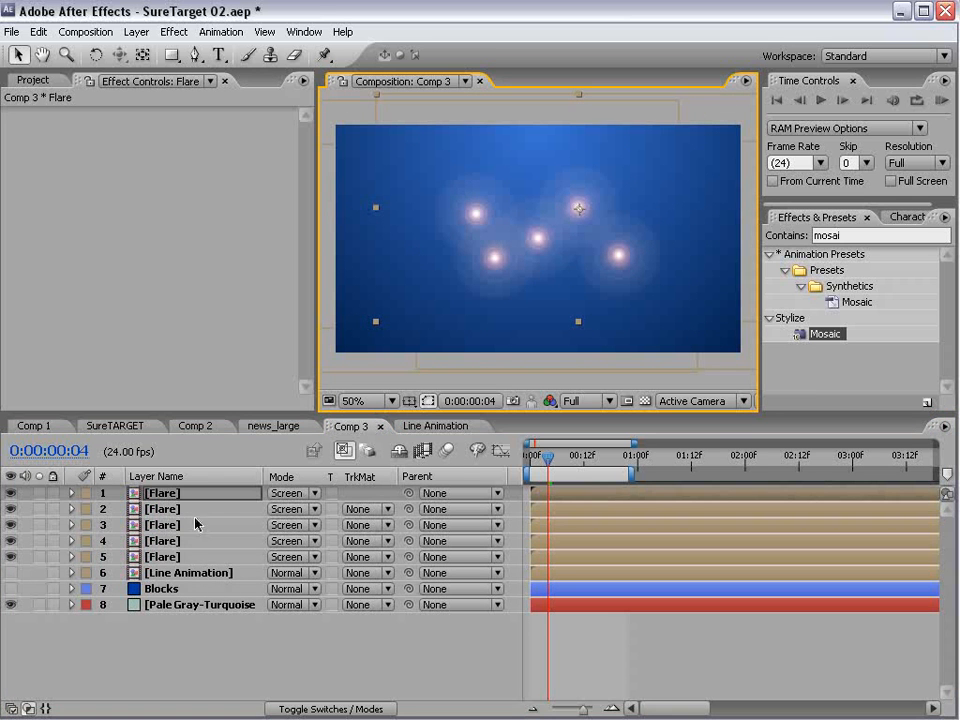
# - Stagger the five Flare layers in time so they start between about frame 4 and frame 13
pyautogui.keyDown('shift'); pyautogui.click(168, 560); pyautogui.keyUp('shift')
pyautogui.click(201, 660)
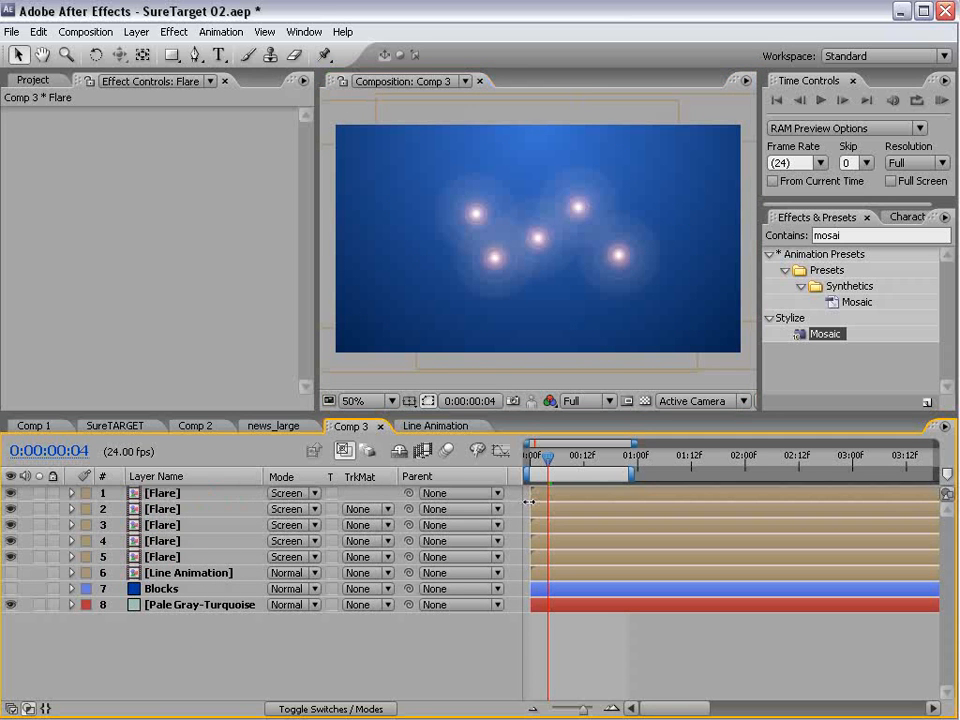
pyautogui.moveTo(553, 491); pyautogui.dragTo(571, 544)
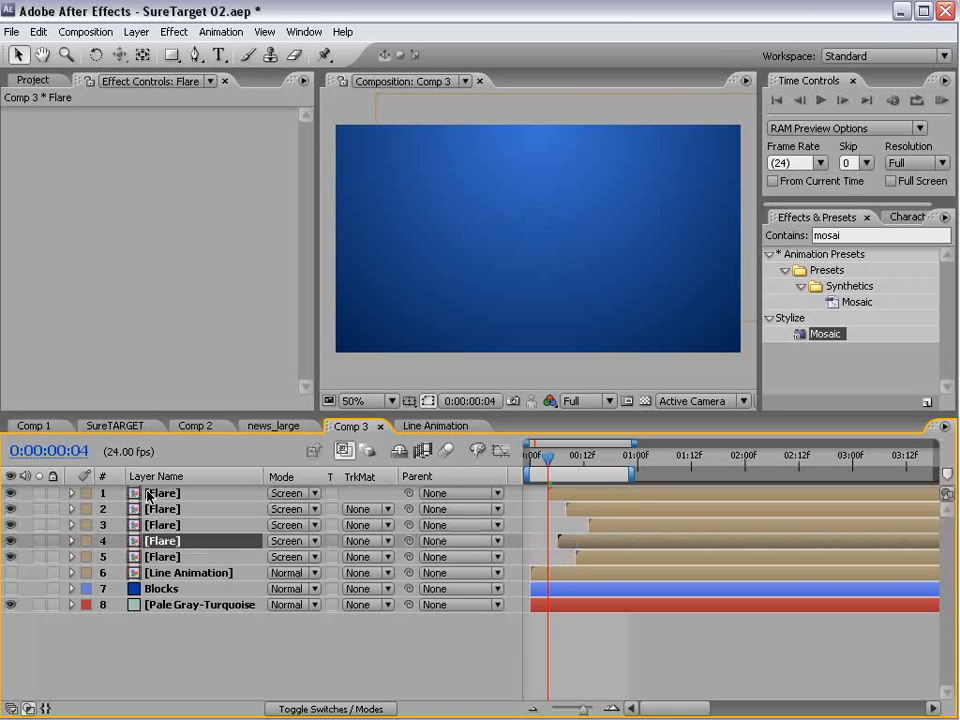
# - Open the Flare composition, extend its work area to 1 second, trim the composition to it and return to Comp 3
pyautogui.doubleClick(155, 493)
pyautogui.click(541, 466)
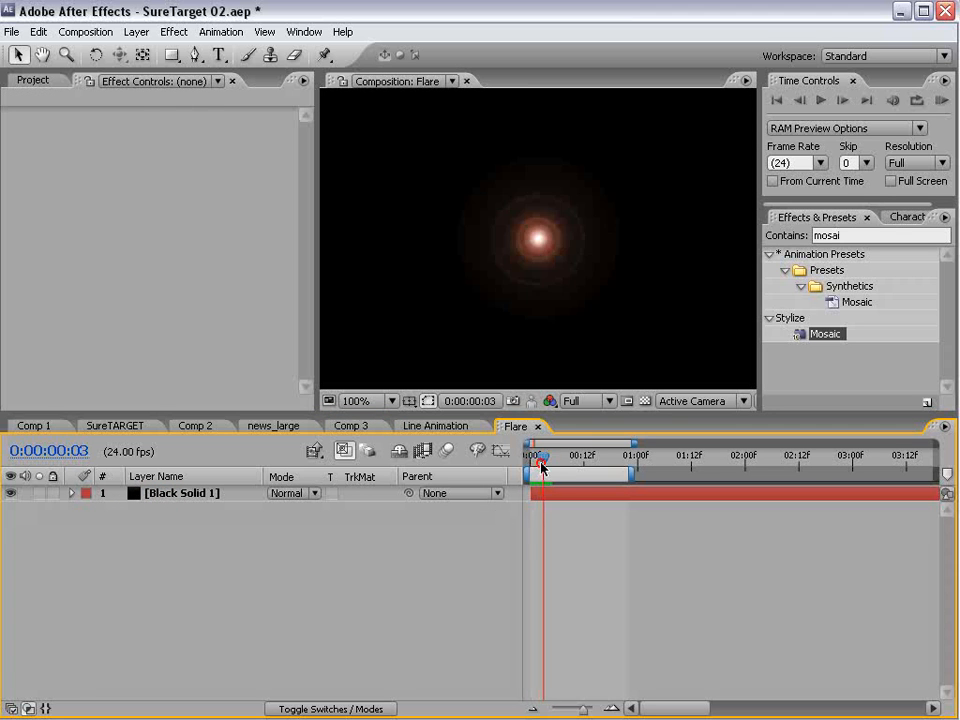
pyautogui.moveTo(541, 466); pyautogui.dragTo(630, 474)
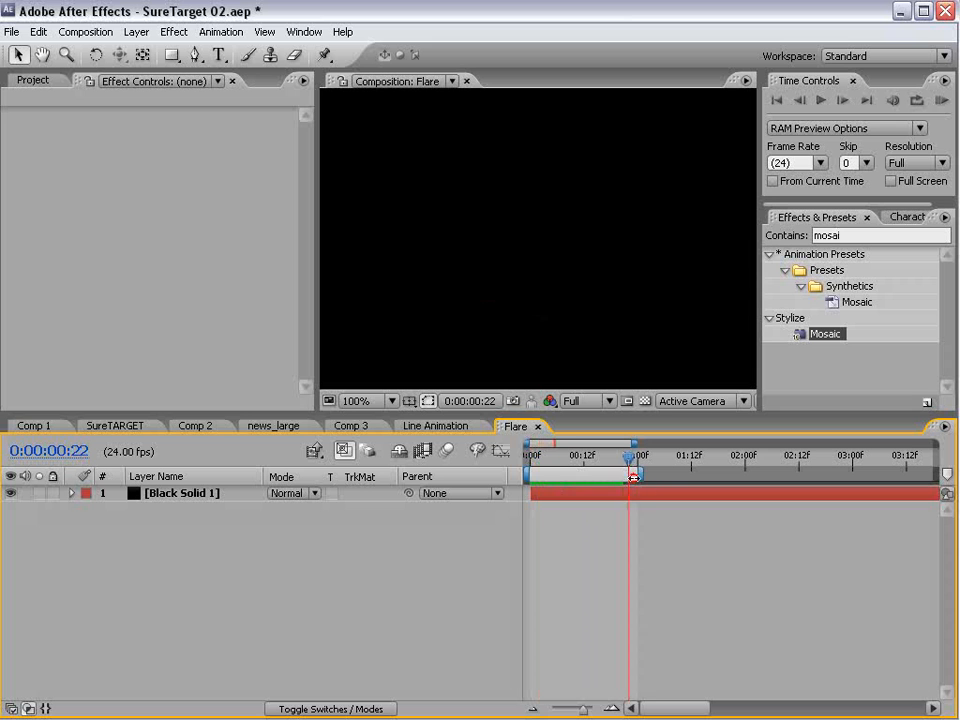
pyautogui.rightClick(557, 476)
pyautogui.click(601, 513)
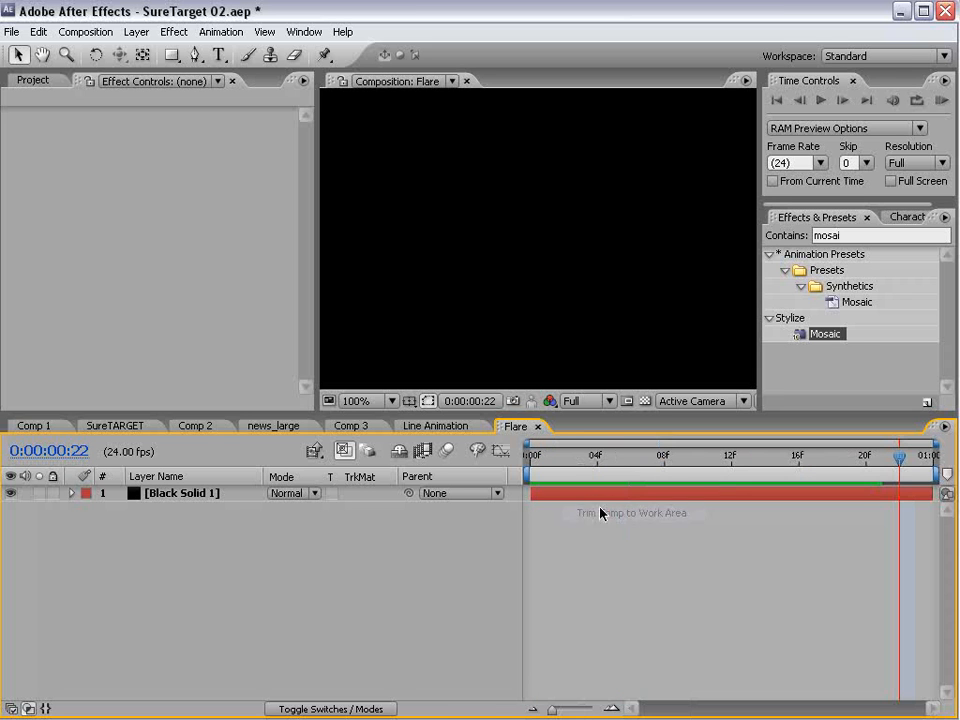
pyautogui.click(537, 426)
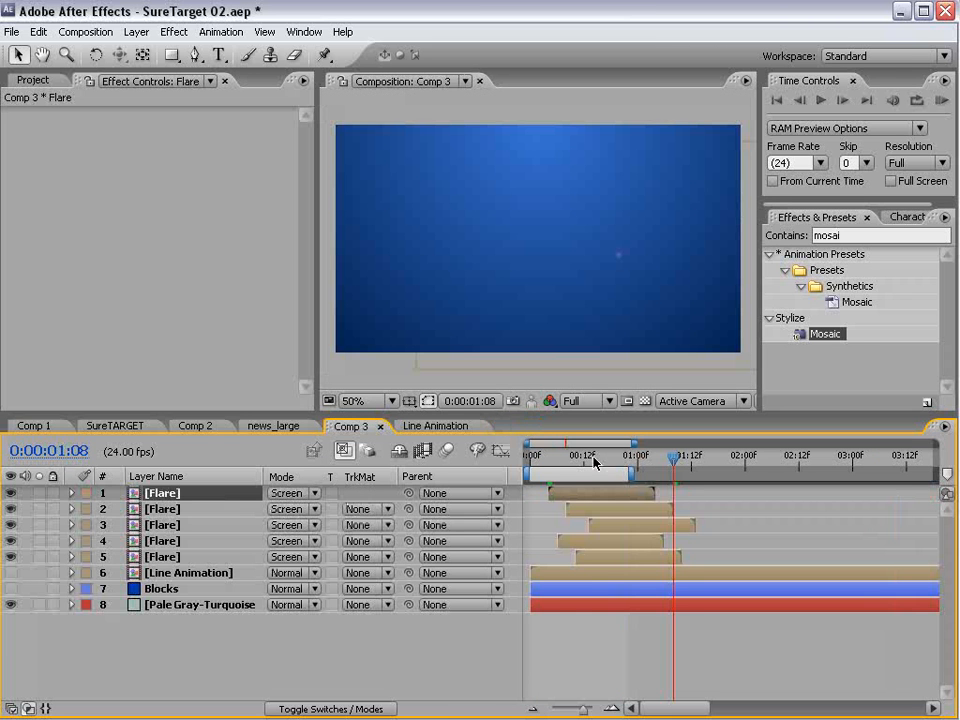
# - Duplicate all five Flare layers and shift the copies about 10 frames later, slightly offset from the originals
pyautogui.moveTo(594, 456)
pyautogui.mouseDown()
pyautogui.moveTo(553, 462)
pyautogui.moveTo(617, 465)
pyautogui.moveTo(601, 462)
pyautogui.mouseUp()
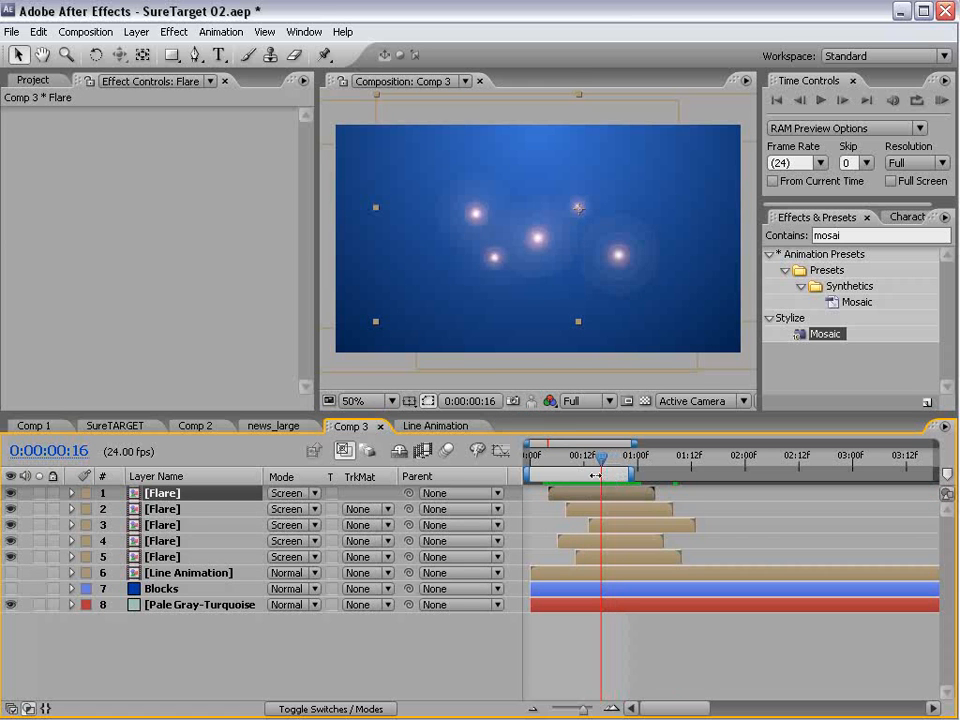
pyautogui.keyDown('shift'); pyautogui.click(167, 558); pyautogui.keyUp('shift')
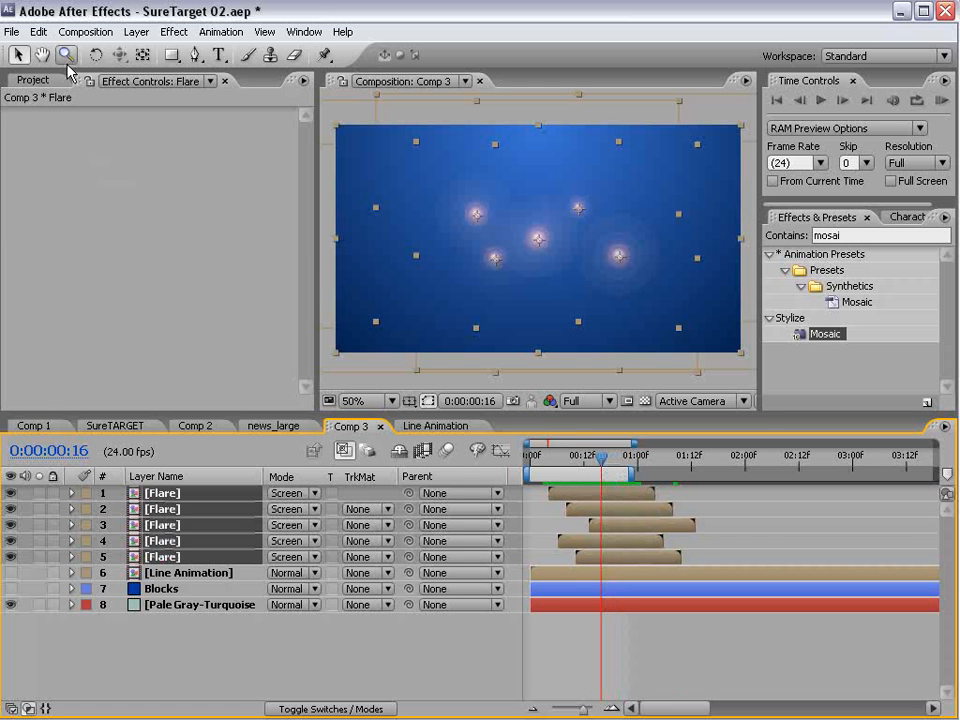
pyautogui.click(38, 31)
pyautogui.click(85, 196)
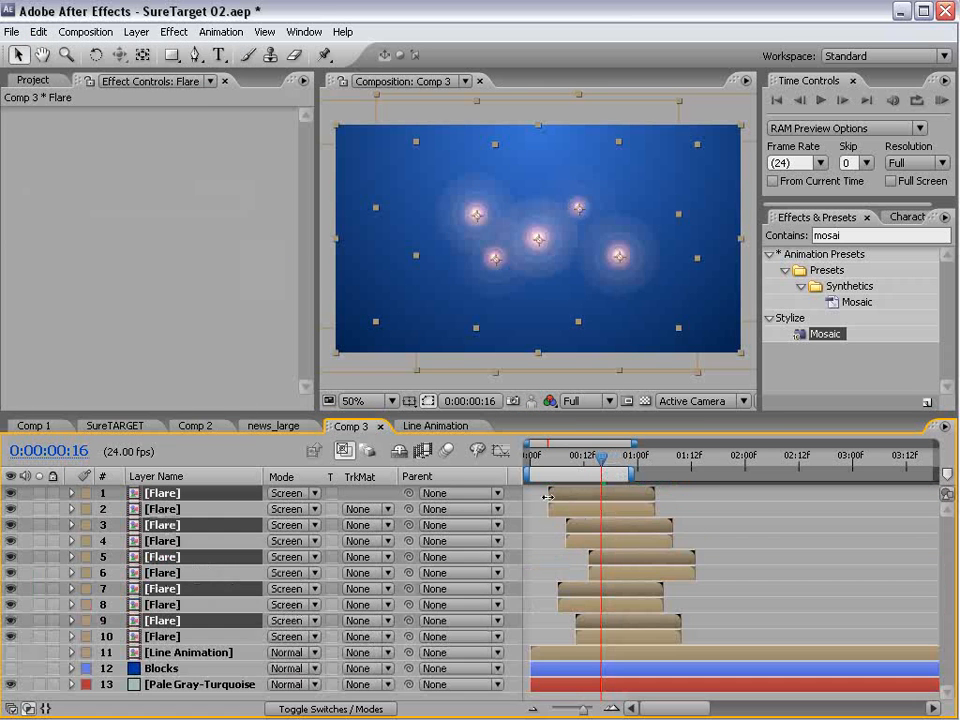
pyautogui.moveTo(551, 494); pyautogui.dragTo(583, 497)
pyautogui.press('KP_0')
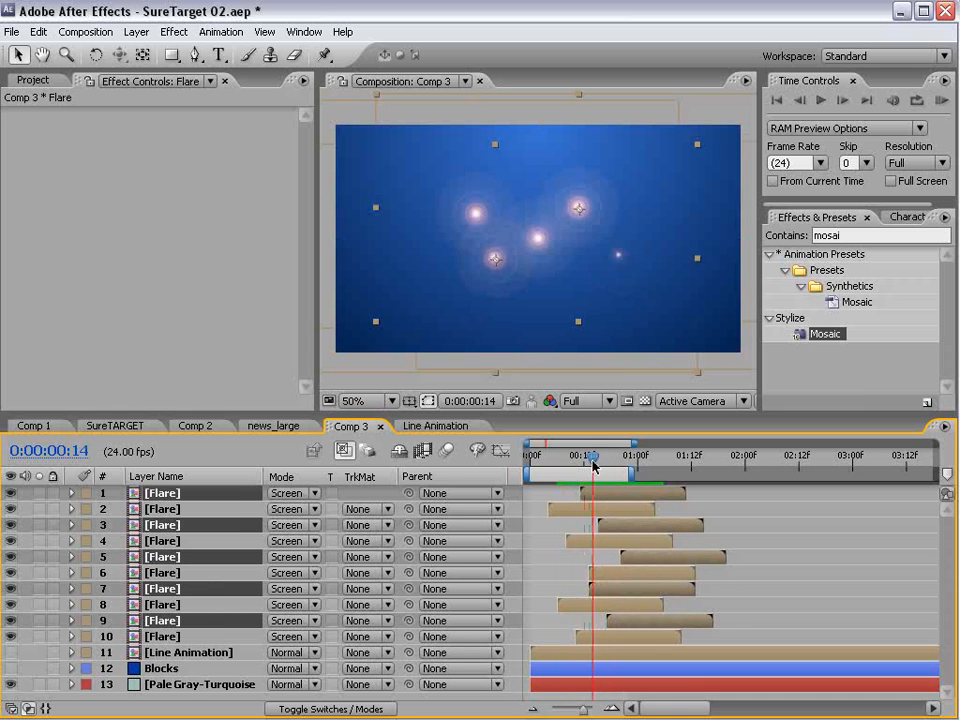
pyautogui.moveTo(602, 493); pyautogui.dragTo(615, 497)
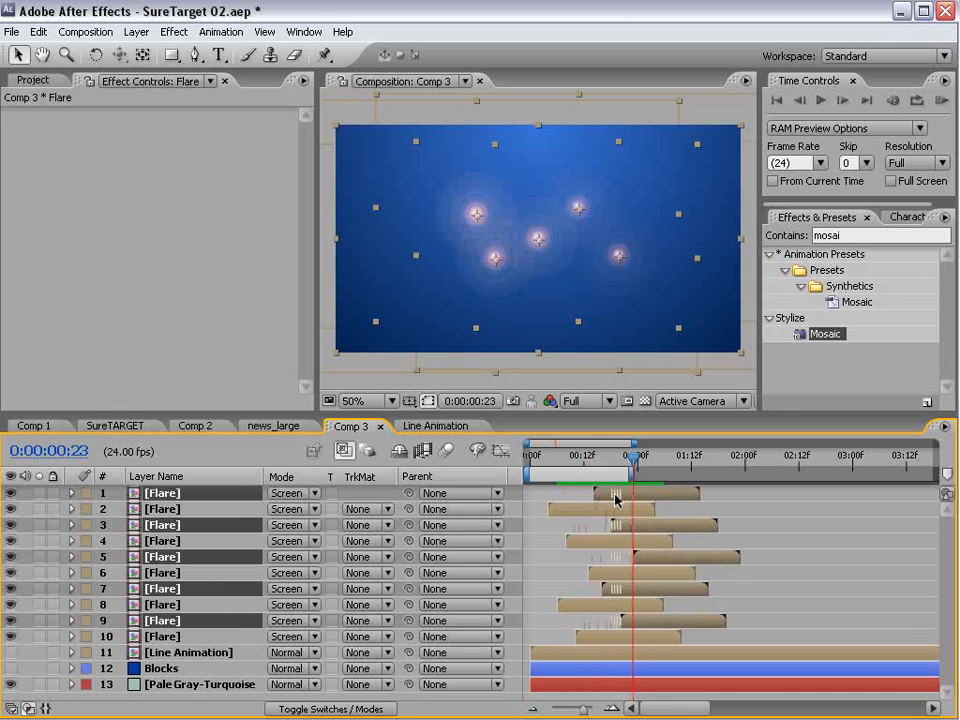
# - Pre-compose all ten Flare layers into a new composition named Flare Array, moving all attributes
pyautogui.click(164, 638)
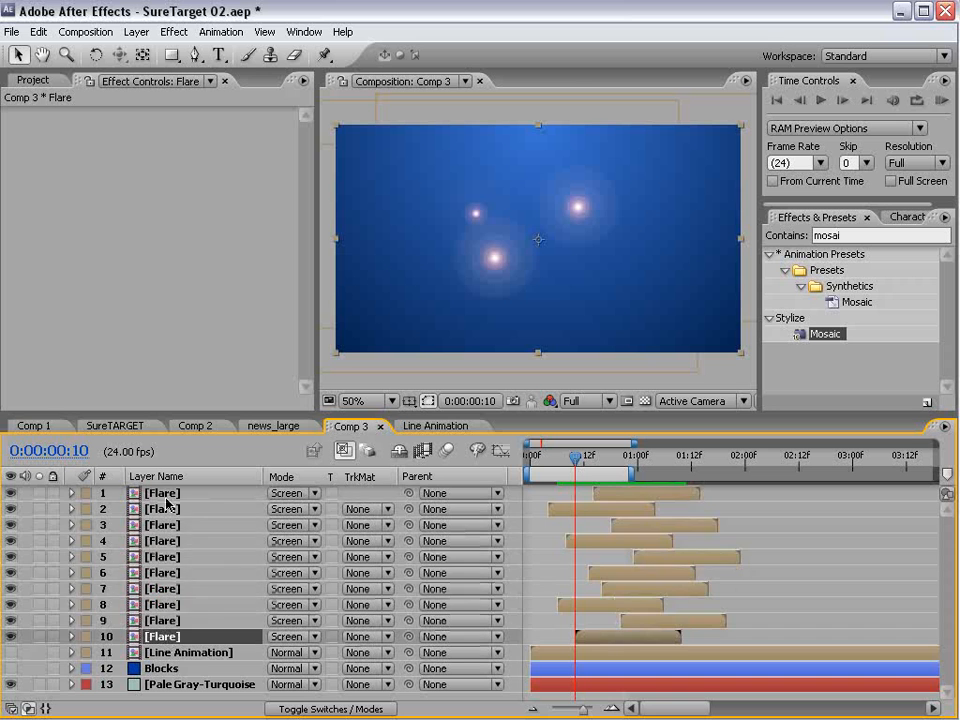
pyautogui.keyDown('shift'); pyautogui.click(168, 492); pyautogui.keyUp('shift')
pyautogui.click(135, 32)
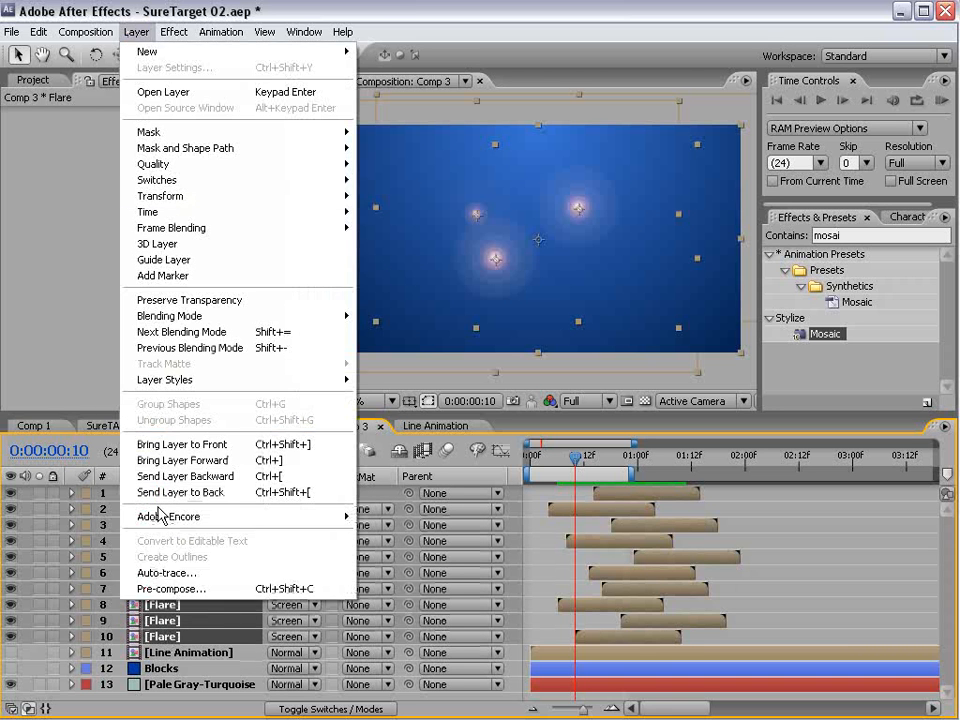
pyautogui.click(182, 587)
pyautogui.write('Fl')
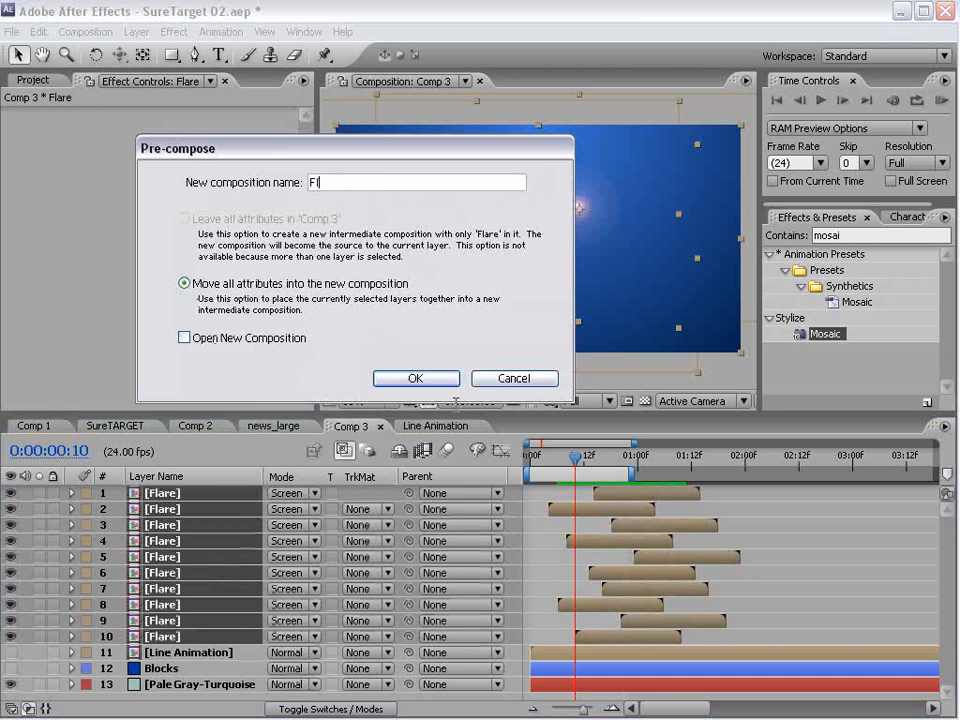
pyautogui.write('are')
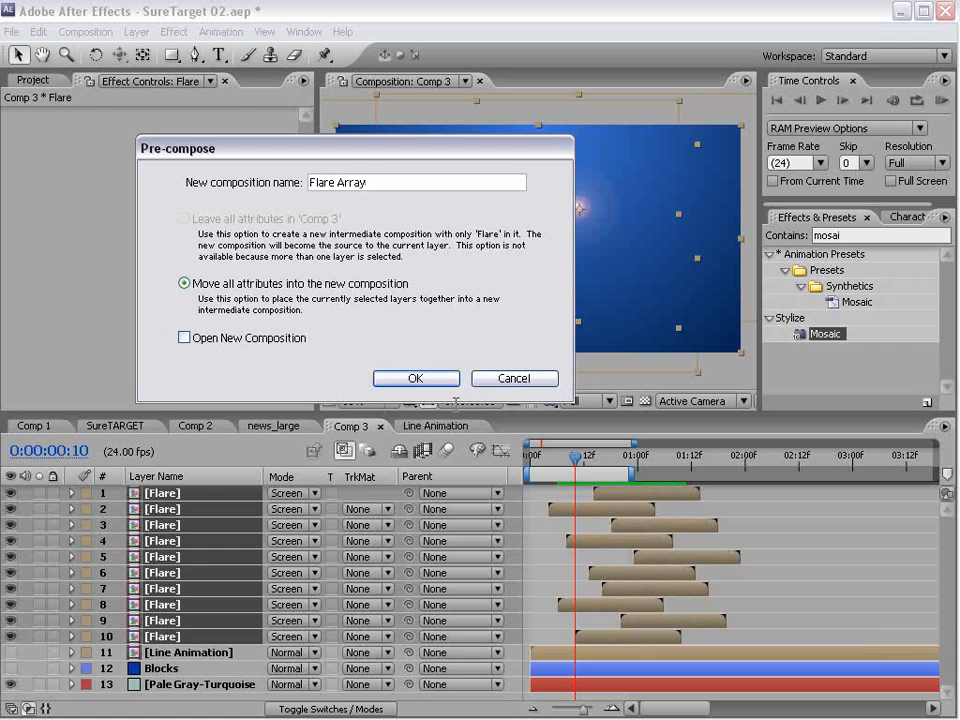
pyautogui.write(' Array')
pyautogui.press('Return')
# - Set the Flare Array layer's blending mode to Screen and go to frame 17
pyautogui.click(283, 493)
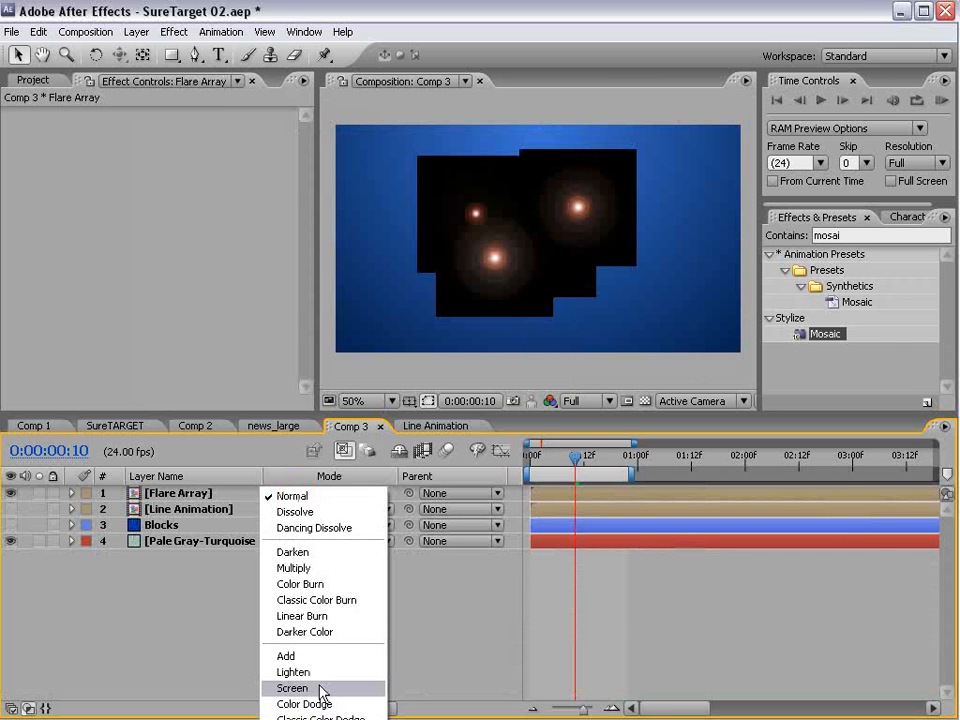
pyautogui.click(320, 688)
pyautogui.moveTo(580, 478); pyautogui.dragTo(605, 488)
# - Apply the Tint effect to the Flare Array layer, keeping the black and white mapping at 100%
pyautogui.click(174, 32)
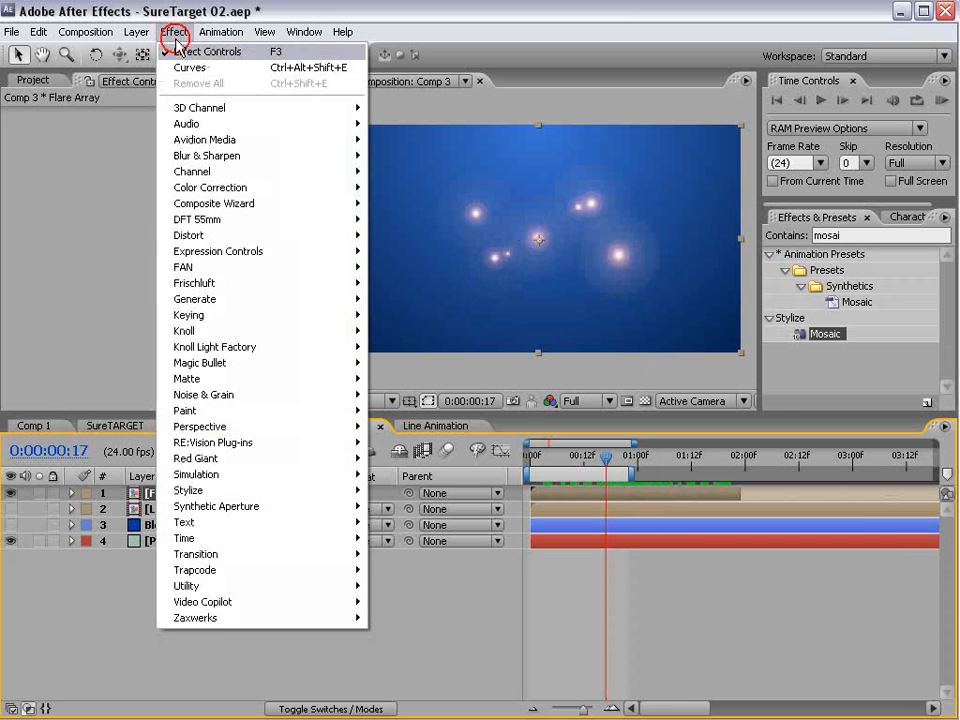
pyautogui.moveTo(234, 189)
pyautogui.click(389, 599)
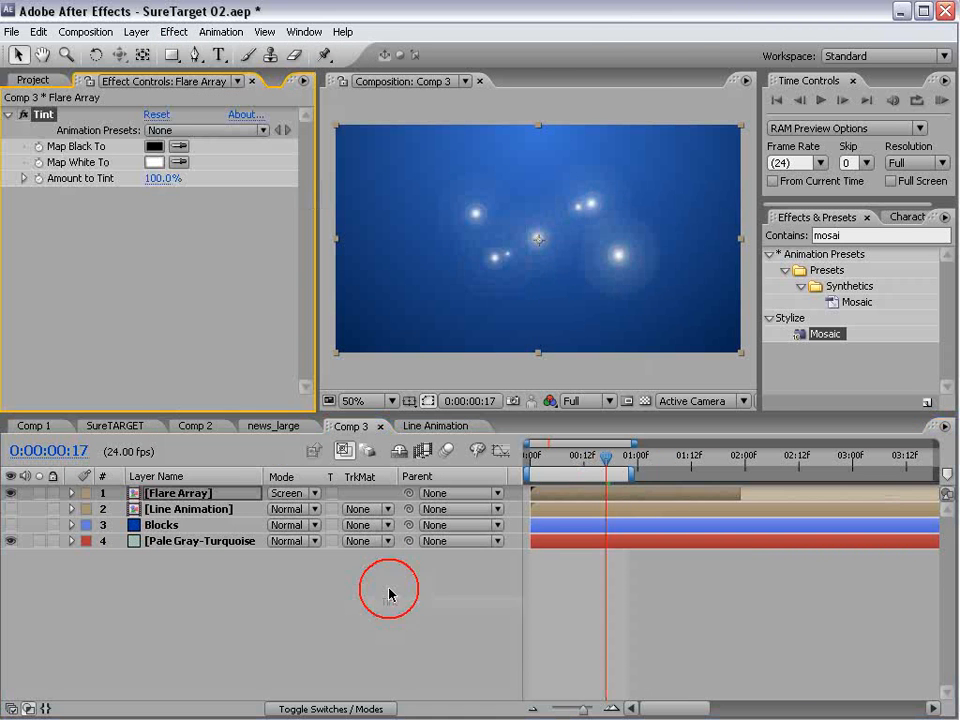
# - Add a Curves effect to the Flare Array layer and bend the RGB curve into a contrast-boosting S shape
pyautogui.click(180, 31)
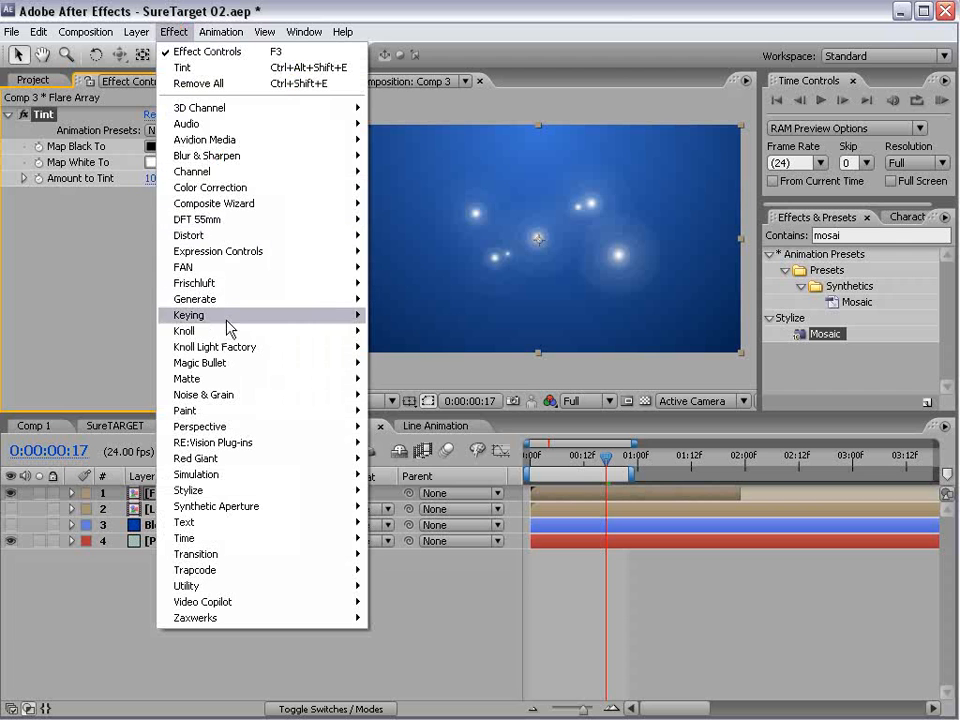
pyautogui.moveTo(236, 189)
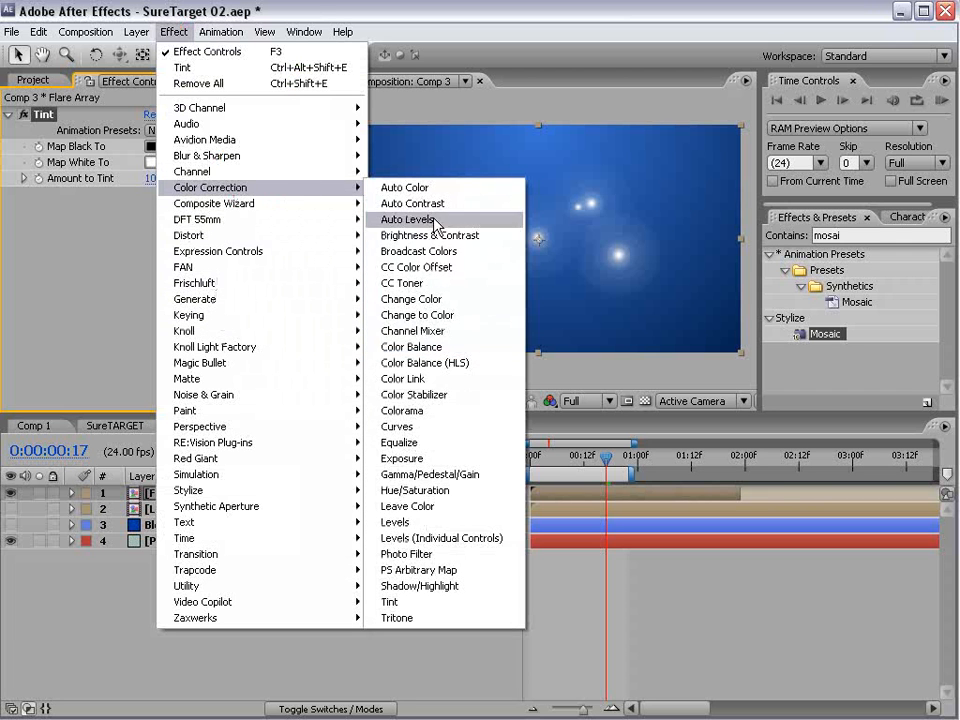
pyautogui.click(399, 426)
pyautogui.moveTo(94, 347); pyautogui.dragTo(94, 355)
pyautogui.moveTo(135, 305); pyautogui.dragTo(137, 288)
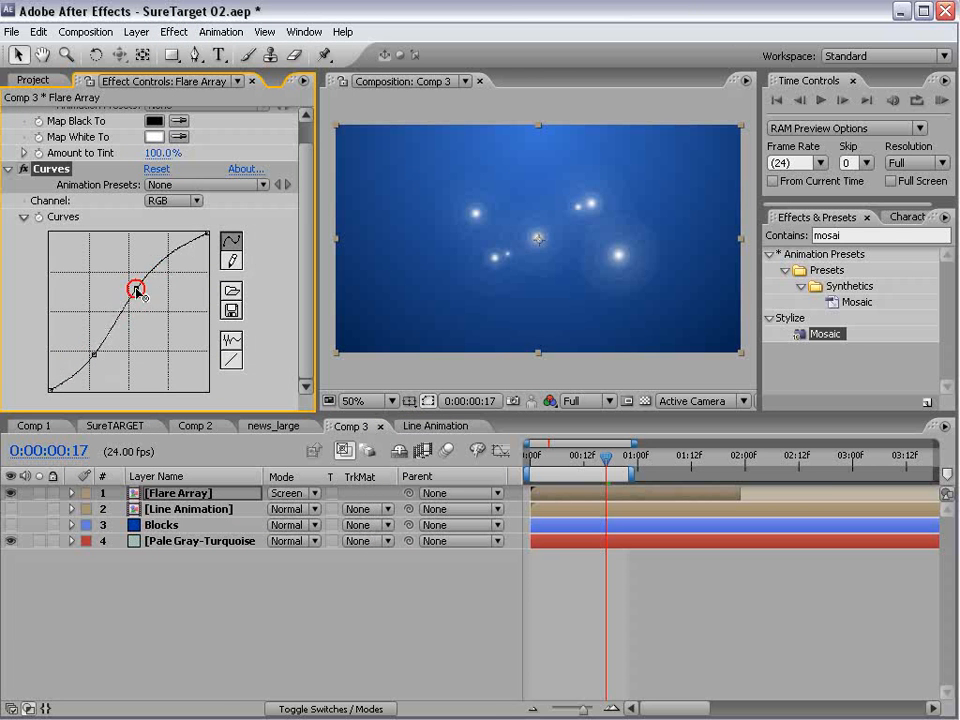
# - Lower the Red curve and strongly raise the Blue curve to colour the flares blue
pyautogui.click(183, 201)
pyautogui.click(178, 216)
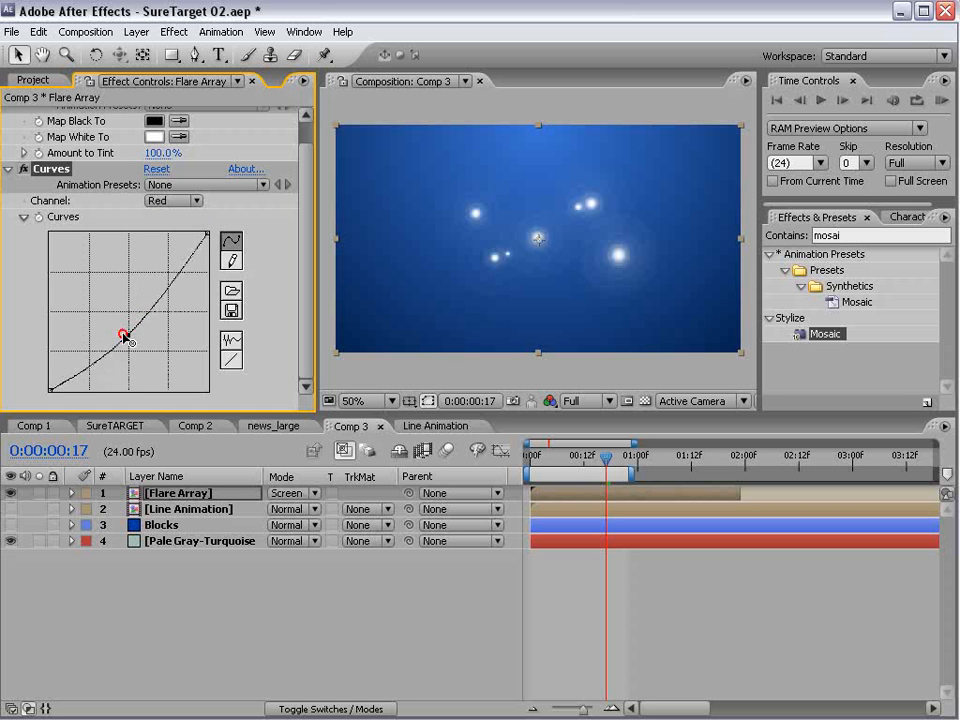
pyautogui.moveTo(124, 334); pyautogui.dragTo(100, 261)
pyautogui.click(180, 200)
pyautogui.click(174, 234)
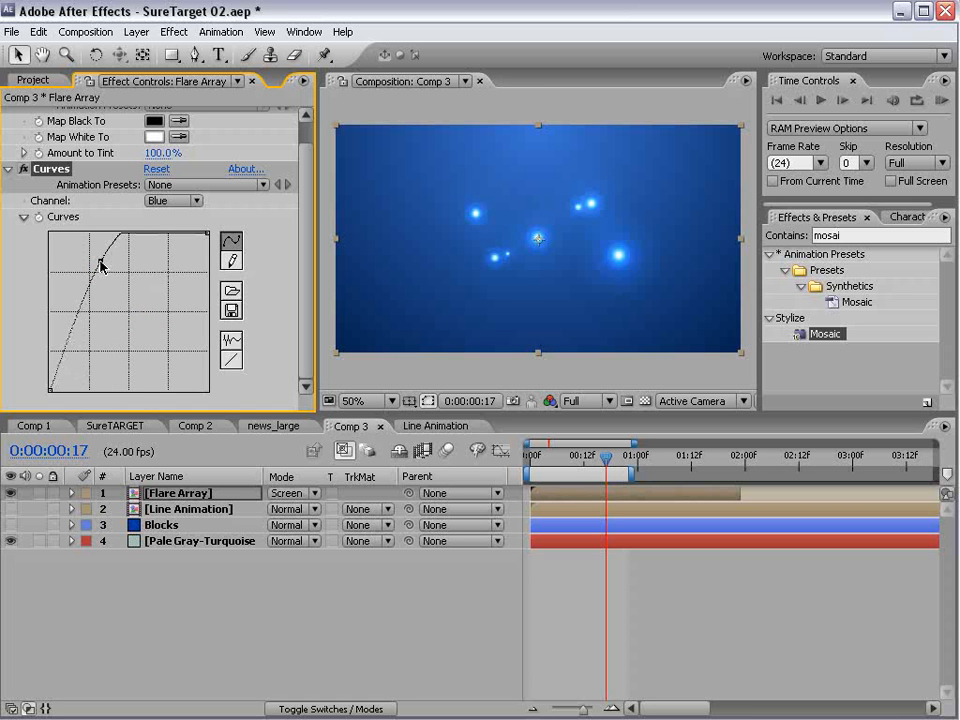
pyautogui.click(639, 567)
pyautogui.scroll(1, 595, 297)
pyautogui.scroll(-1, 620, 246)
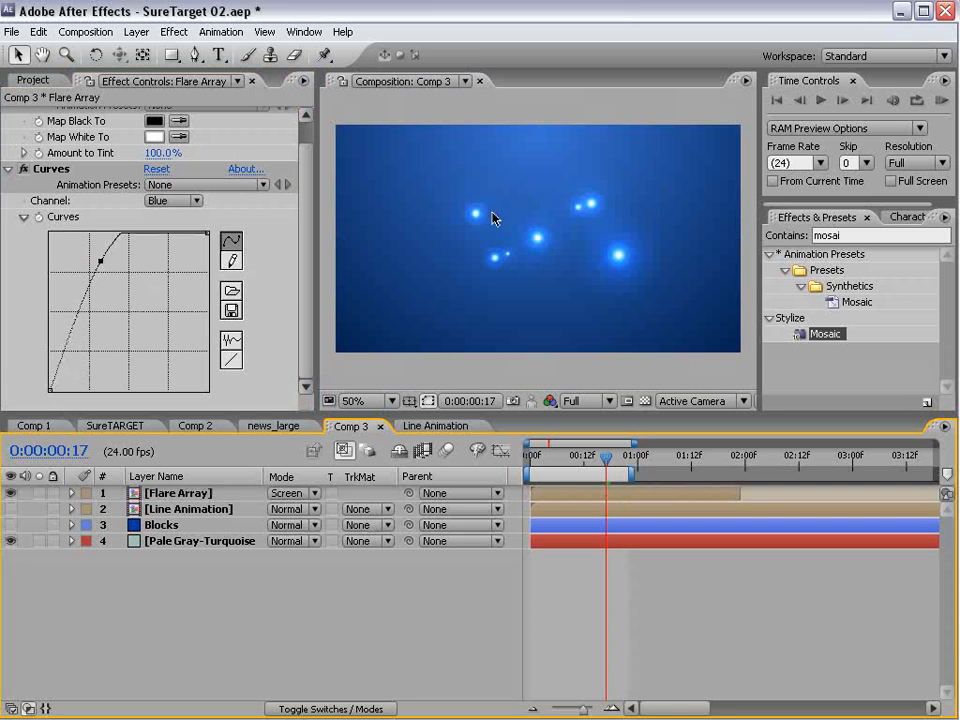
# - Add a Glow effect to the Flare Array layer with a radius of 129 and an intensity of 2.5
pyautogui.click(174, 32)
pyautogui.click(575, 493)
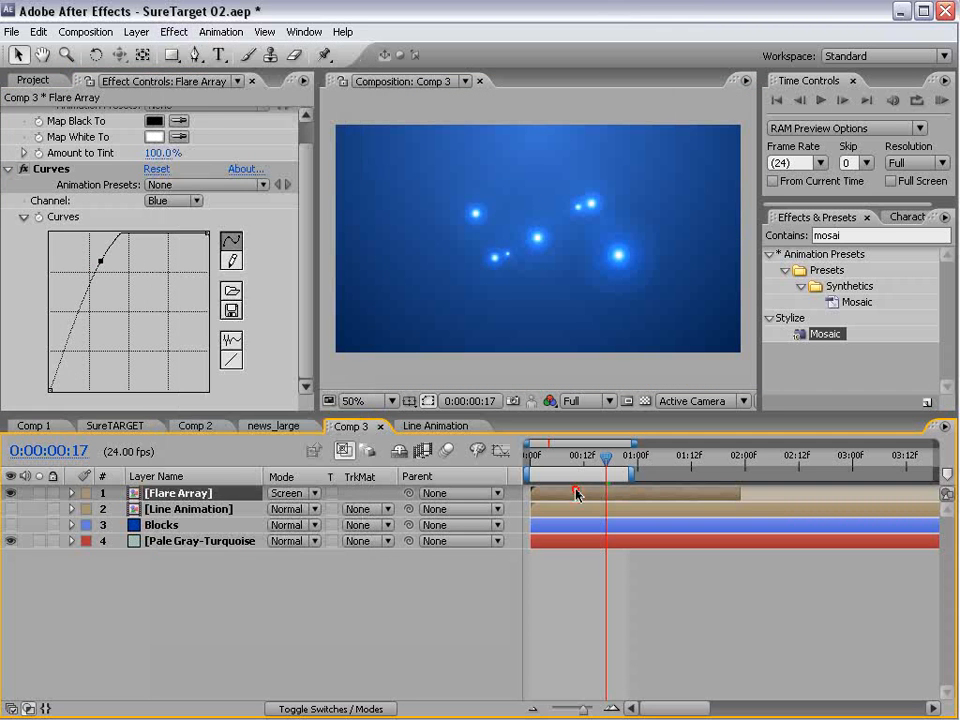
pyautogui.click(174, 32)
pyautogui.moveTo(205, 497)
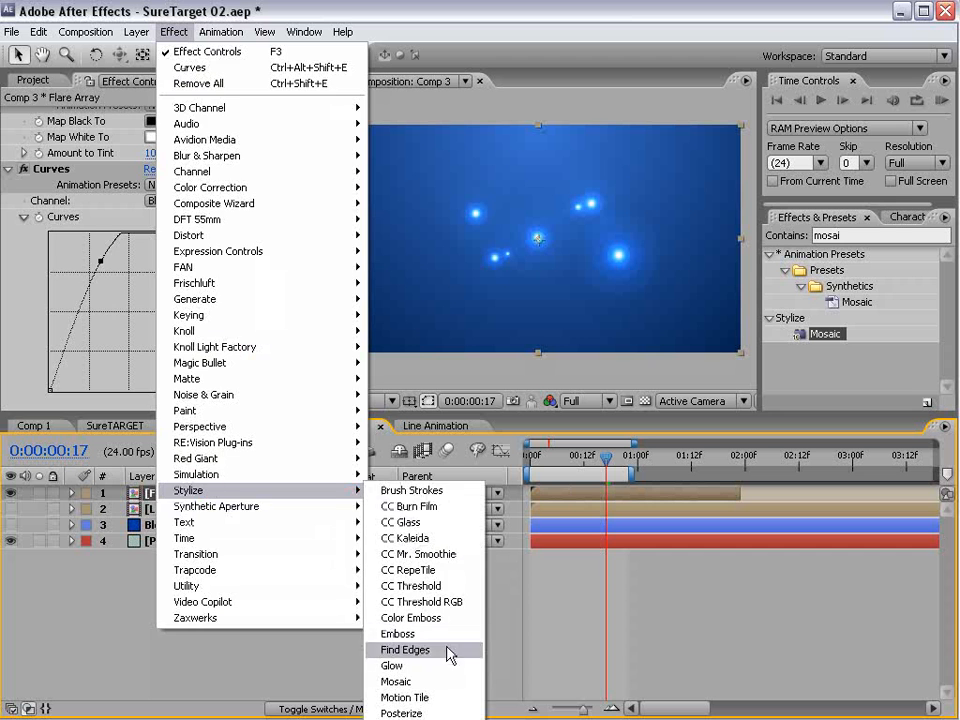
pyautogui.click(405, 664)
pyautogui.moveTo(152, 208); pyautogui.dragTo(247, 173)
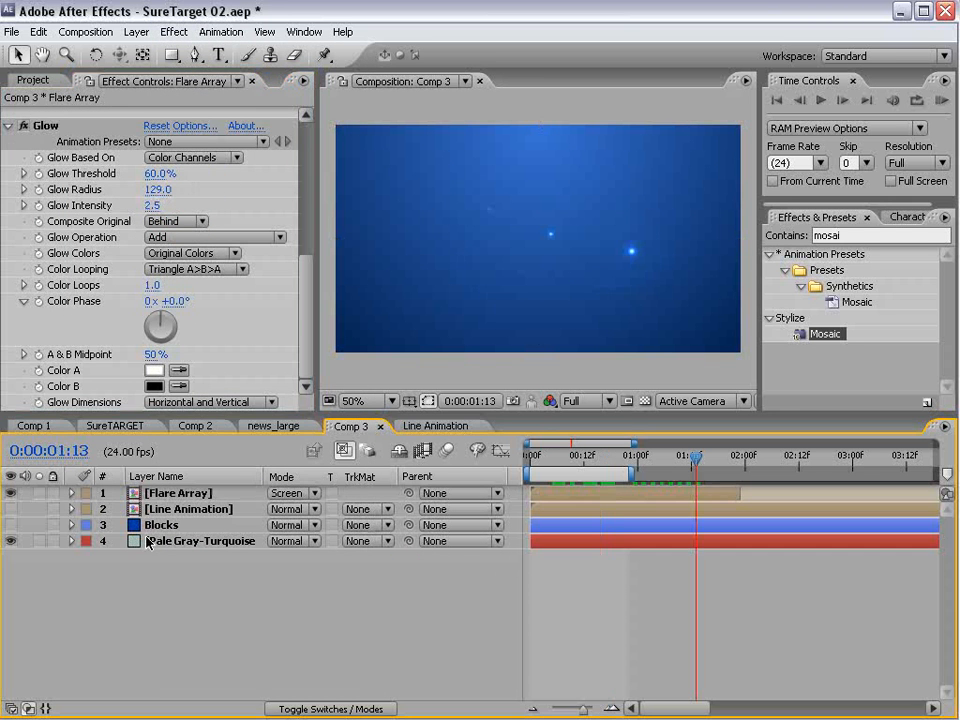
# - Hide the Flare Array layer and create a new text layer reading VIDEO in Comp 3
pyautogui.click(10, 493)
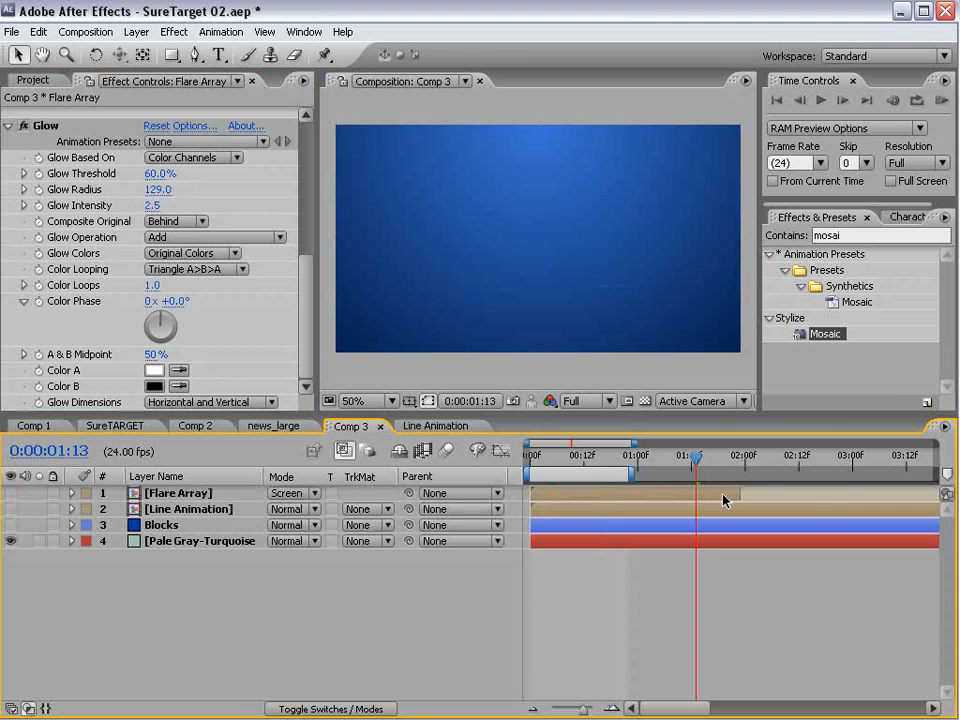
pyautogui.click(220, 55)
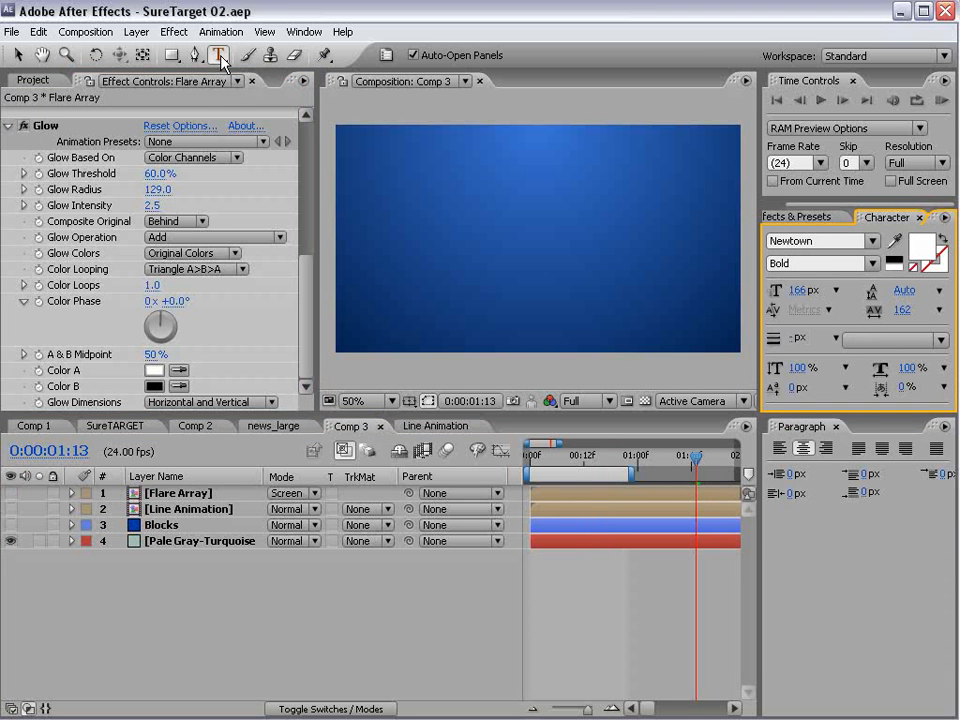
pyautogui.click(415, 220)
pyautogui.write('VIDEO')
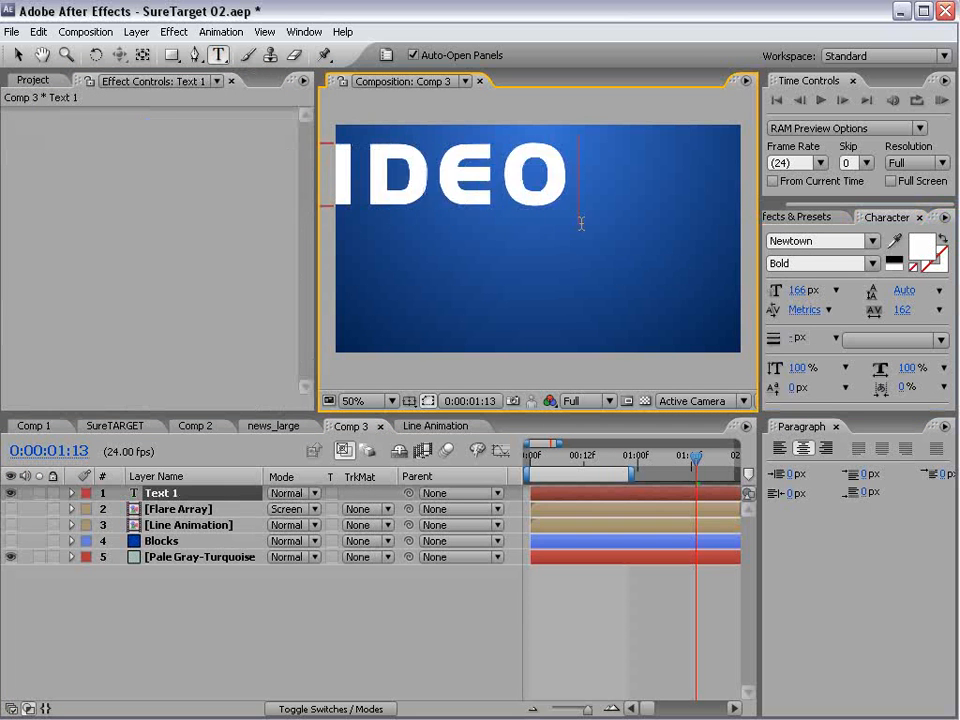
# - Reduce the VIDEO text's font size to 75 px and move the text near the centre of the frame
pyautogui.click(17, 57)
pyautogui.moveTo(476, 178); pyautogui.dragTo(494, 187)
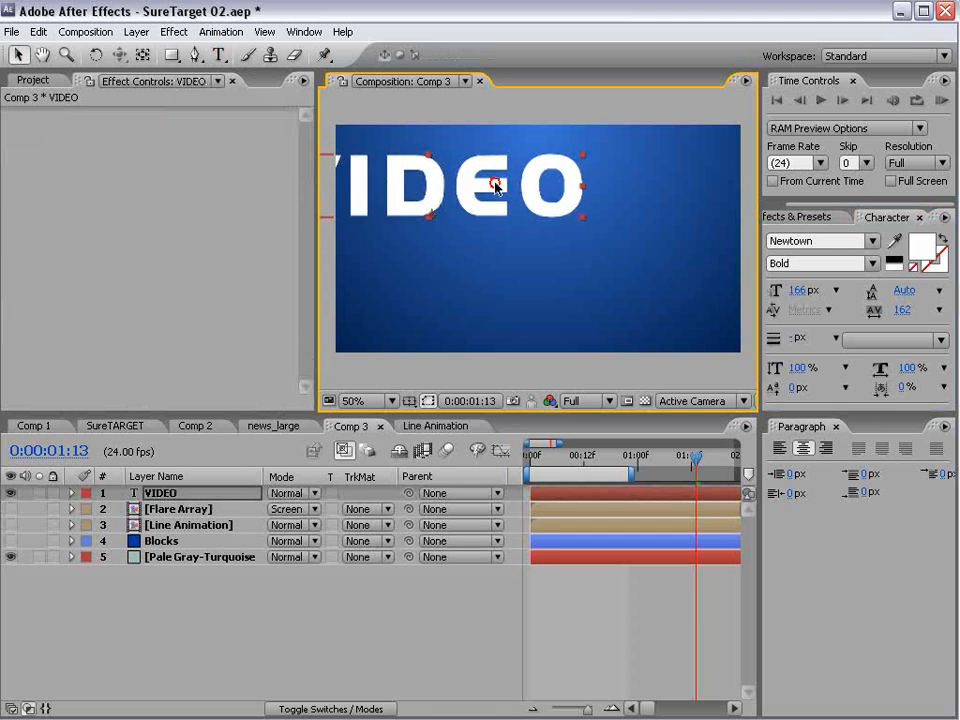
pyautogui.doubleClick(495, 187)
pyautogui.moveTo(800, 291); pyautogui.dragTo(722, 300)
pyautogui.click(17, 57)
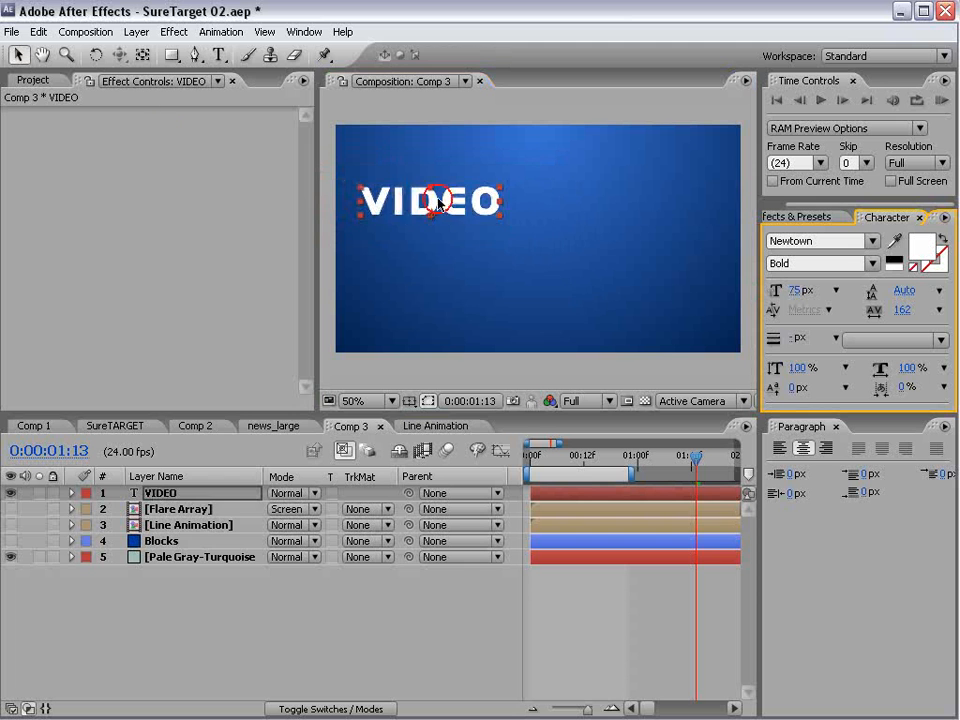
pyautogui.moveTo(439, 204); pyautogui.dragTo(512, 226)
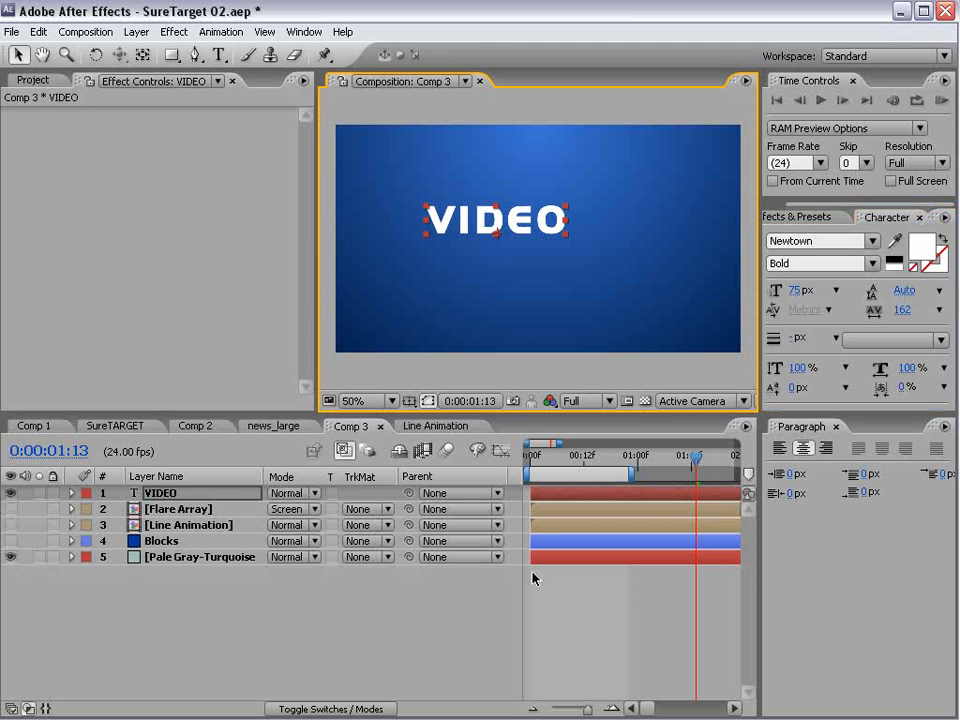
pyautogui.click(185, 615)
# - Apply a Ramp effect to the VIDEO layer and set its start color to blue 0F6CCC
pyautogui.click(158, 493)
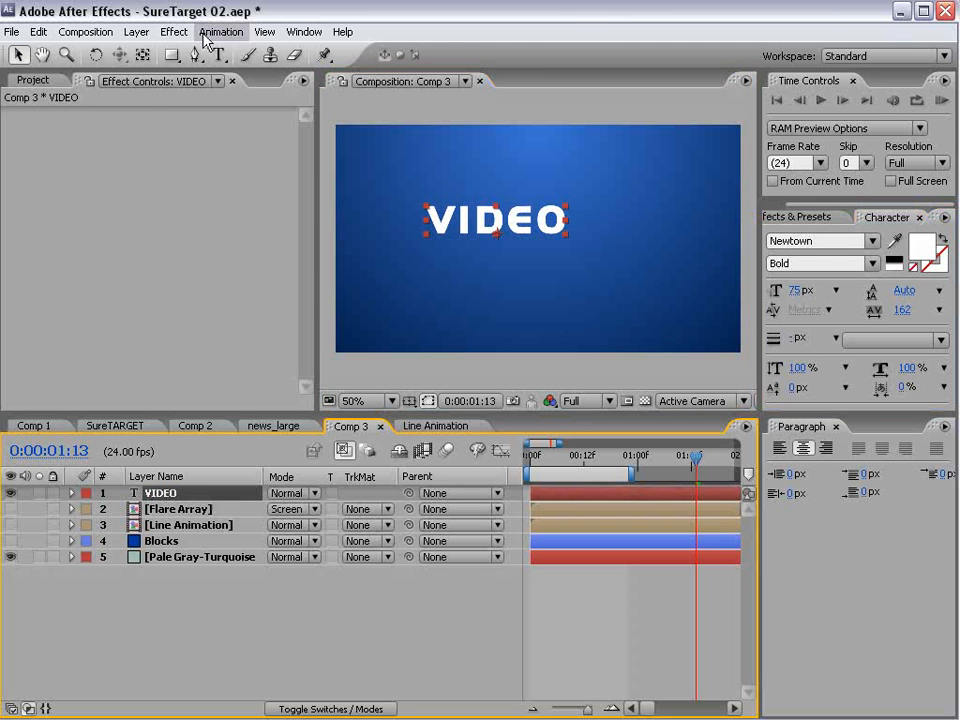
pyautogui.click(170, 32)
pyautogui.moveTo(229, 300)
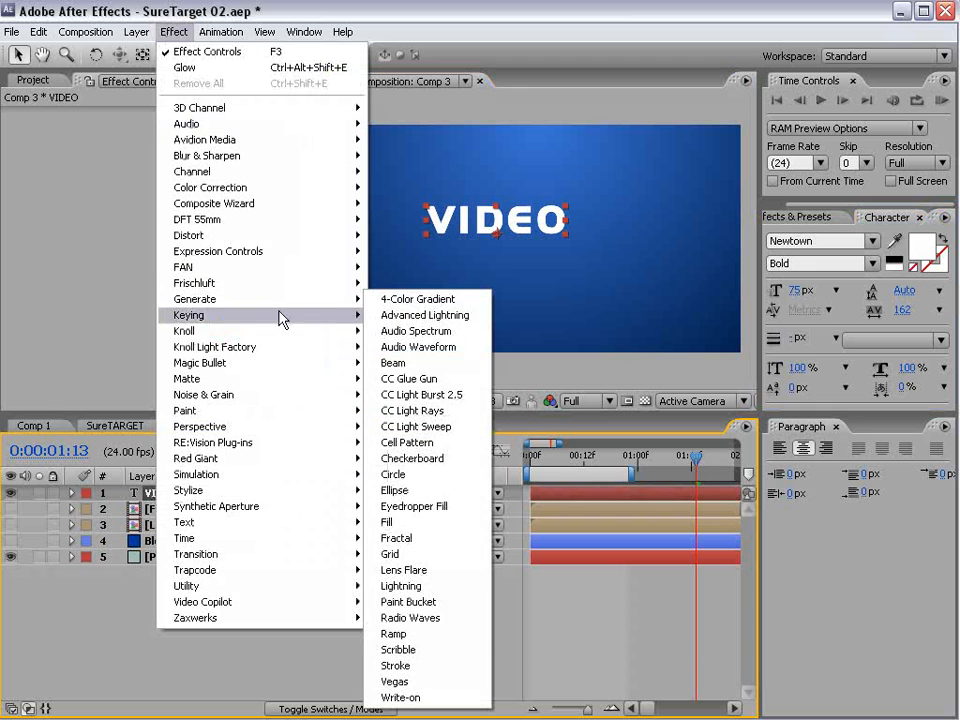
pyautogui.click(393, 634)
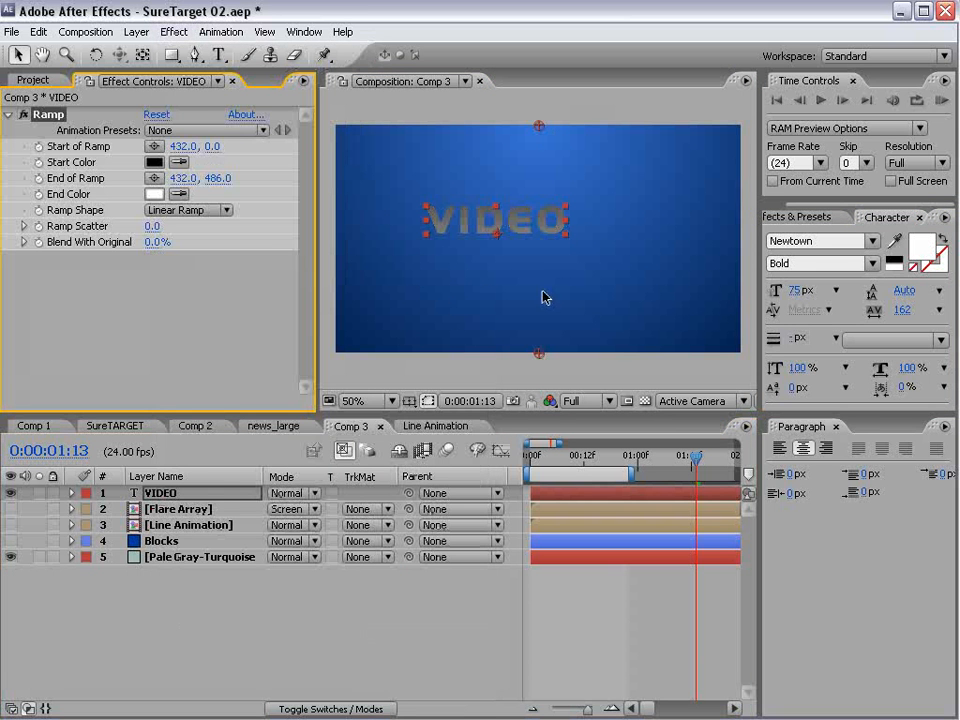
pyautogui.click(153, 162)
pyautogui.moveTo(494, 574)
pyautogui.mouseDown()
pyautogui.moveTo(503, 574)
pyautogui.moveTo(489, 566)
pyautogui.mouseUp()
pyautogui.moveTo(418, 548); pyautogui.dragTo(450, 508)
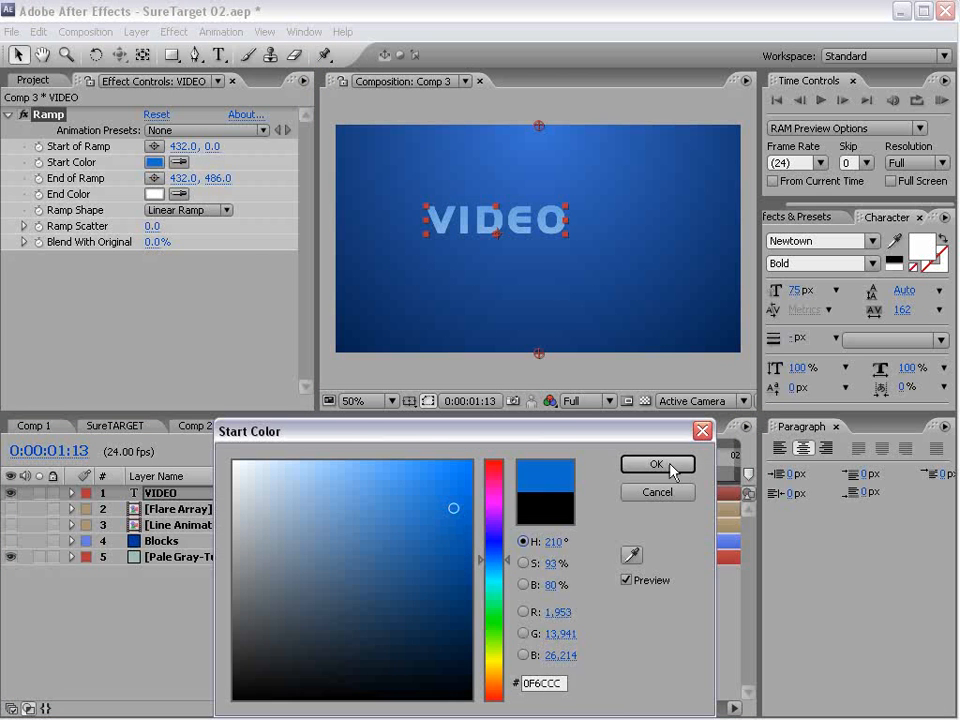
pyautogui.click(656, 464)
# - Set the end color of the VIDEO layer's Ramp to light blue A6E5FF
pyautogui.click(154, 193)
pyautogui.click(493, 567)
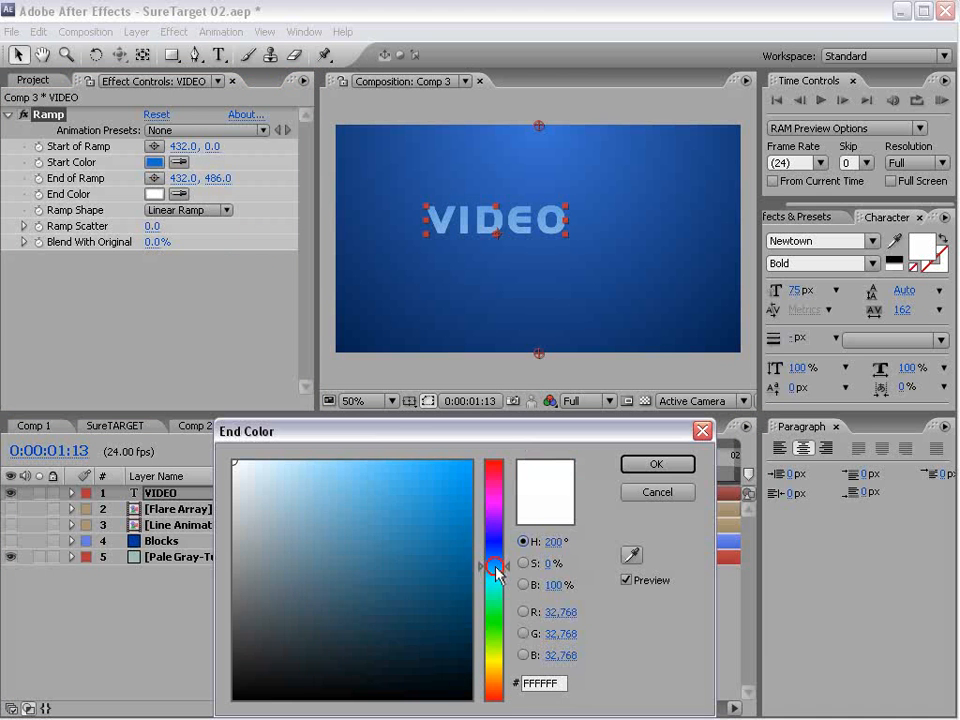
pyautogui.moveTo(439, 514); pyautogui.dragTo(317, 441)
pyautogui.click(489, 568)
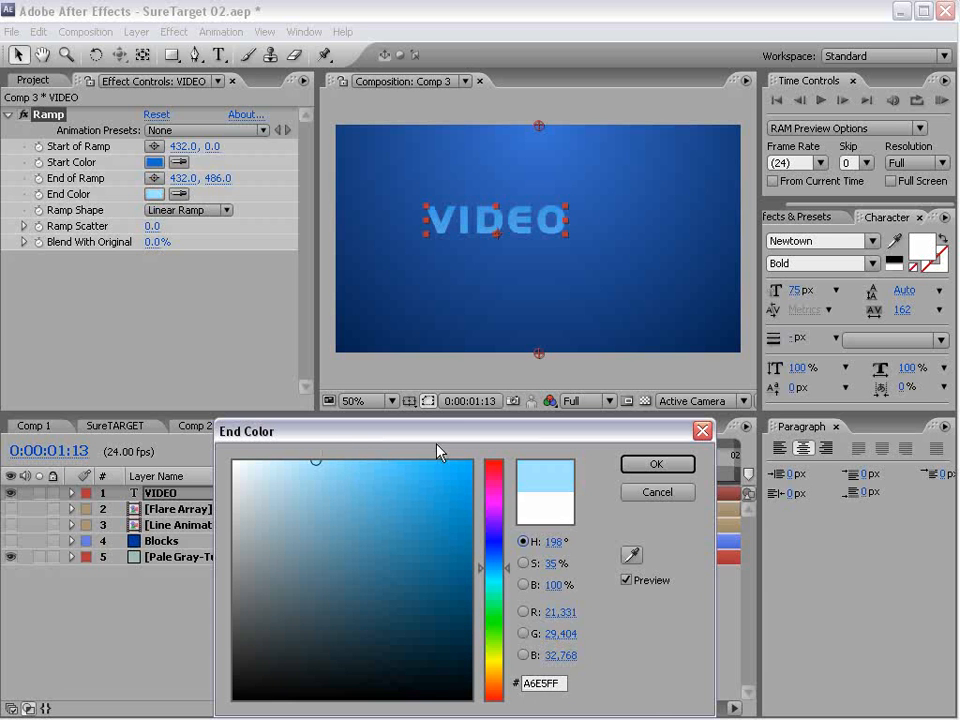
pyautogui.click(655, 464)
# - Tighten the gradient around the VIDEO text by moving the ramp start to 432, 88 and the ramp end to 432, 312
pyautogui.moveTo(538, 356); pyautogui.dragTo(538, 311)
pyautogui.moveTo(538, 128); pyautogui.dragTo(539, 160)
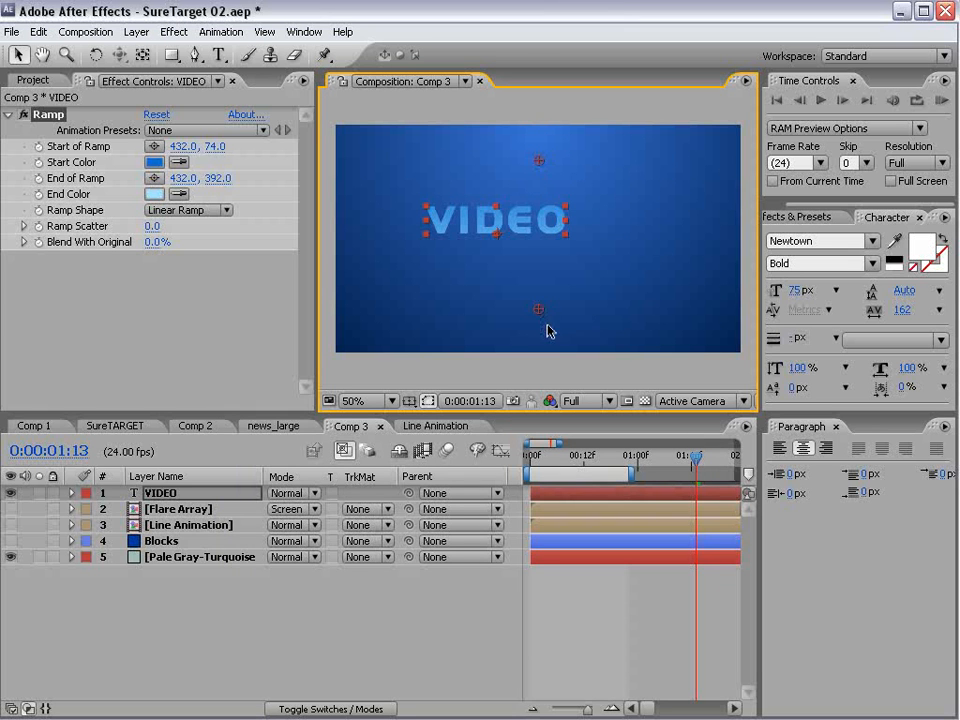
pyautogui.moveTo(537, 301); pyautogui.dragTo(538, 280)
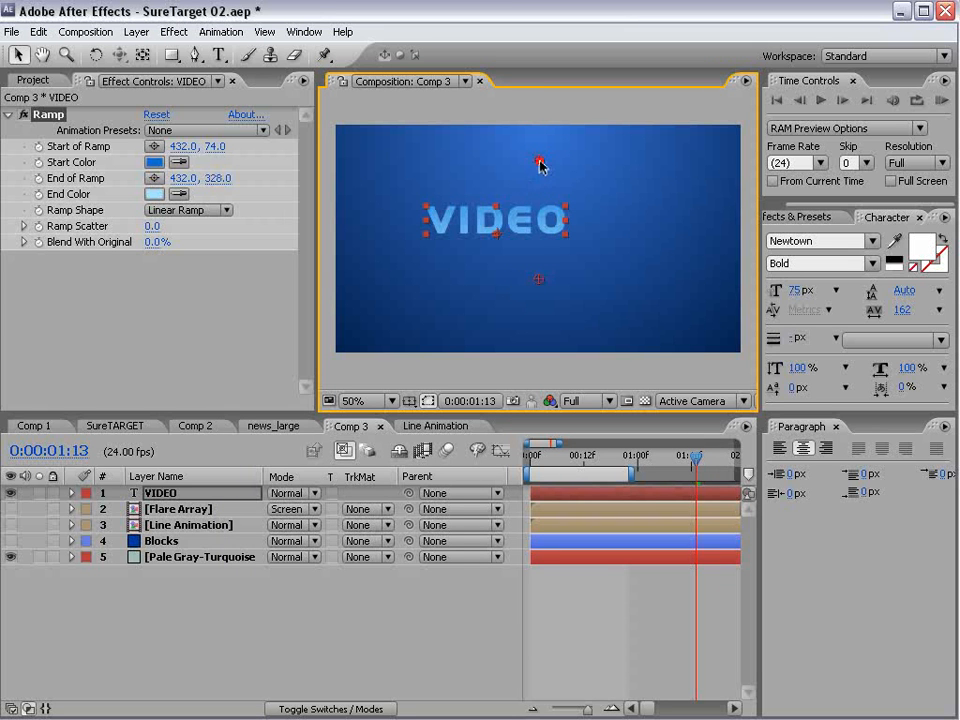
pyautogui.moveTo(541, 279); pyautogui.dragTo(542, 273)
pyautogui.press('.')
pyautogui.press(',')
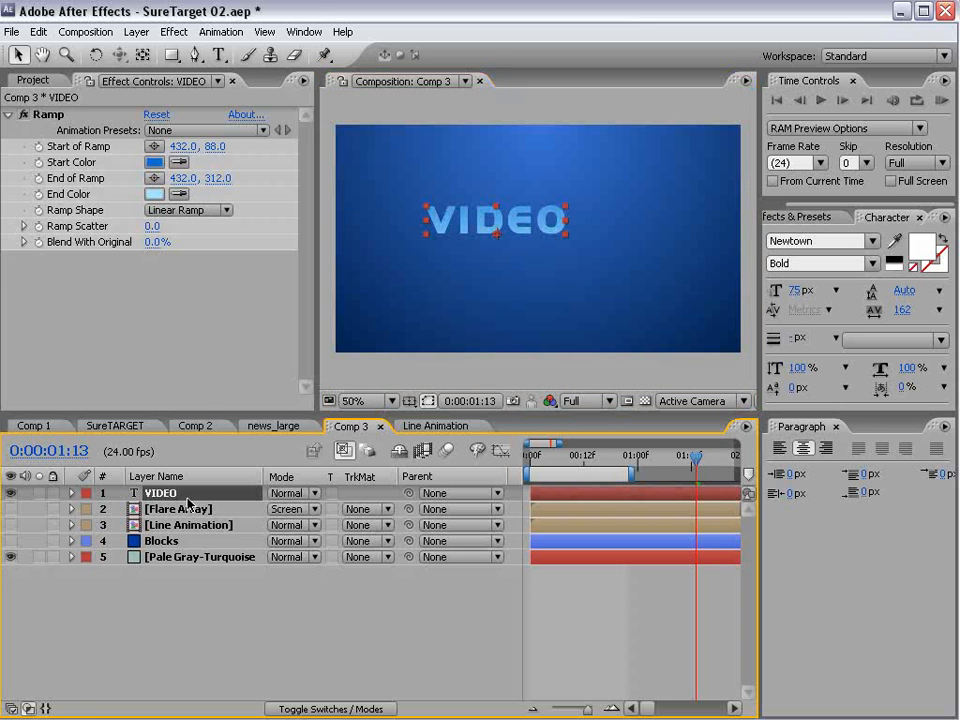
# - Apply the Bevel Alpha effect to the VIDEO text layer
pyautogui.click(174, 32)
pyautogui.moveTo(214, 426)
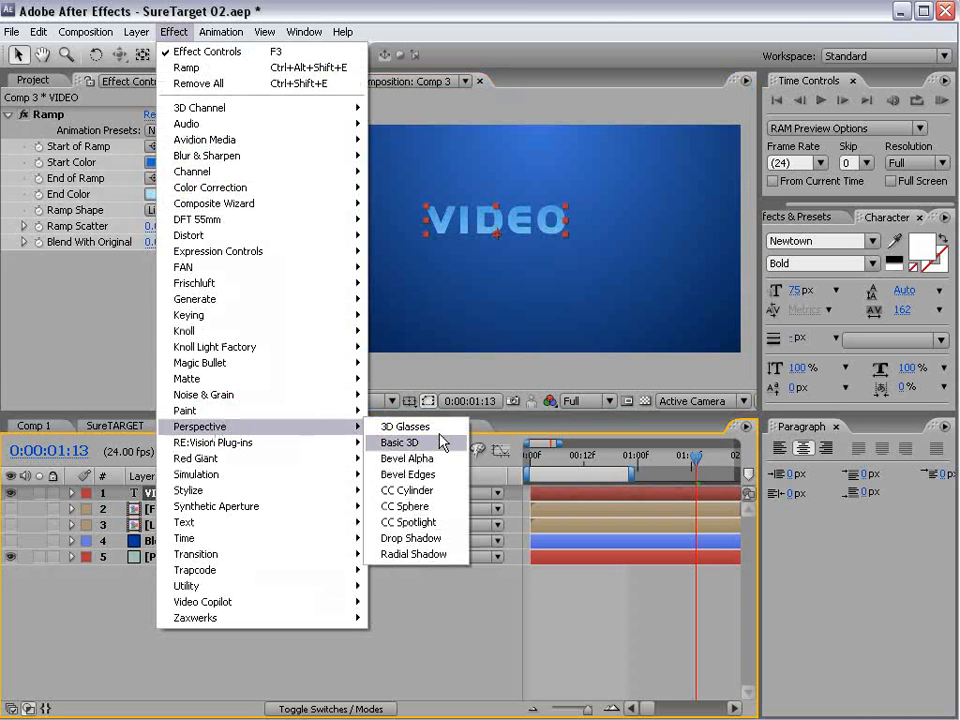
pyautogui.click(407, 456)
pyautogui.press('.')
pyautogui.press('space')
pyautogui.moveTo(457, 219); pyautogui.dragTo(586, 298)
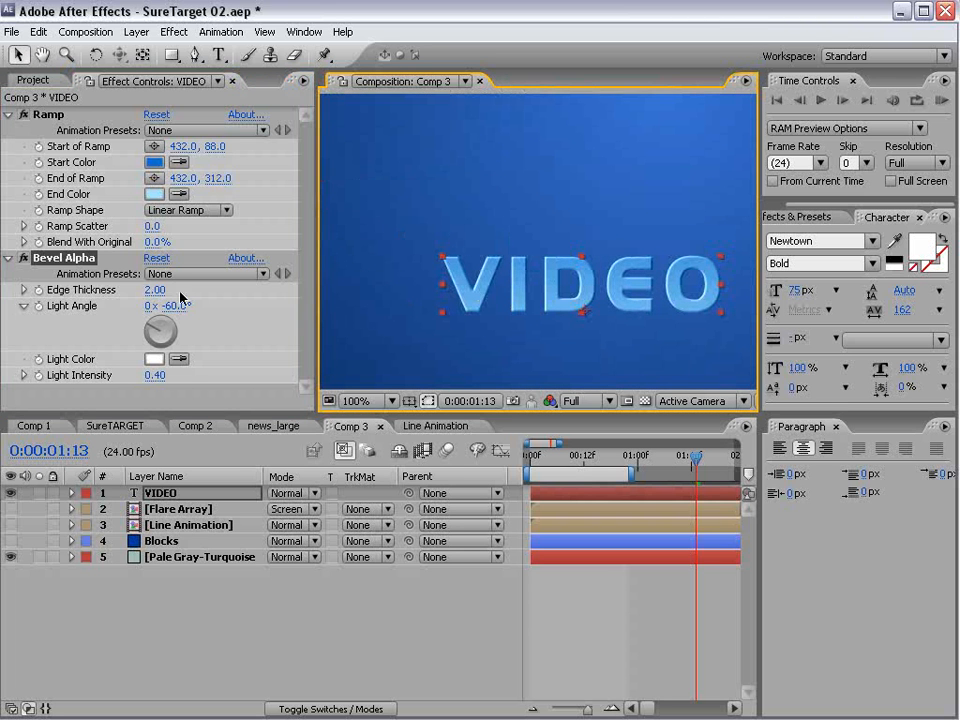
# - Set the Bevel Alpha edge thickness to 1.50 and the light intensity to 0.80
pyautogui.click(153, 290)
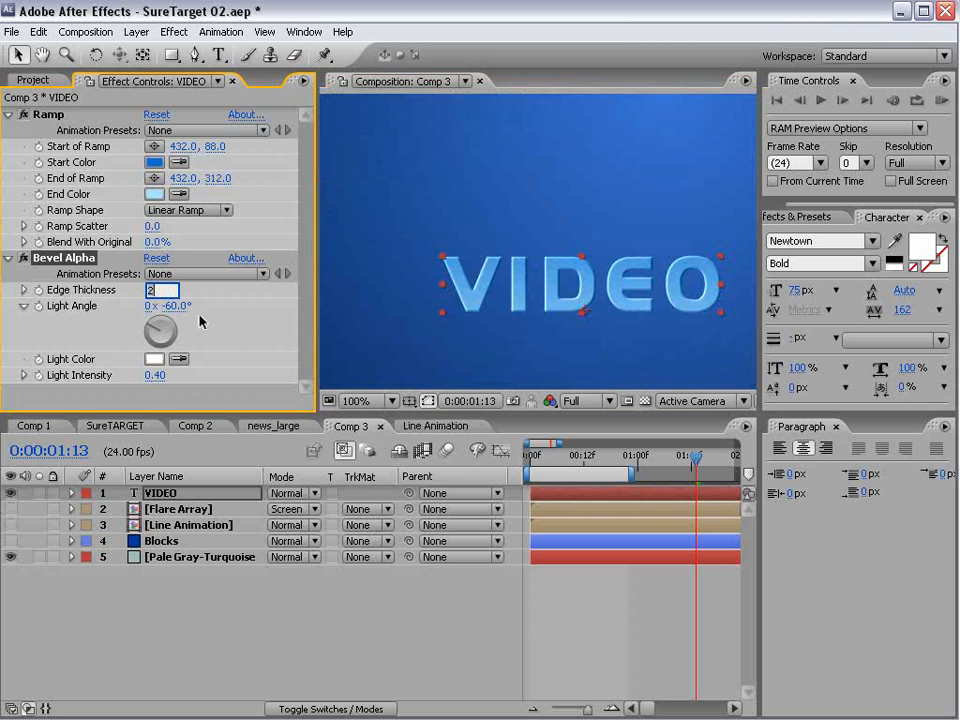
pyautogui.press('Return')
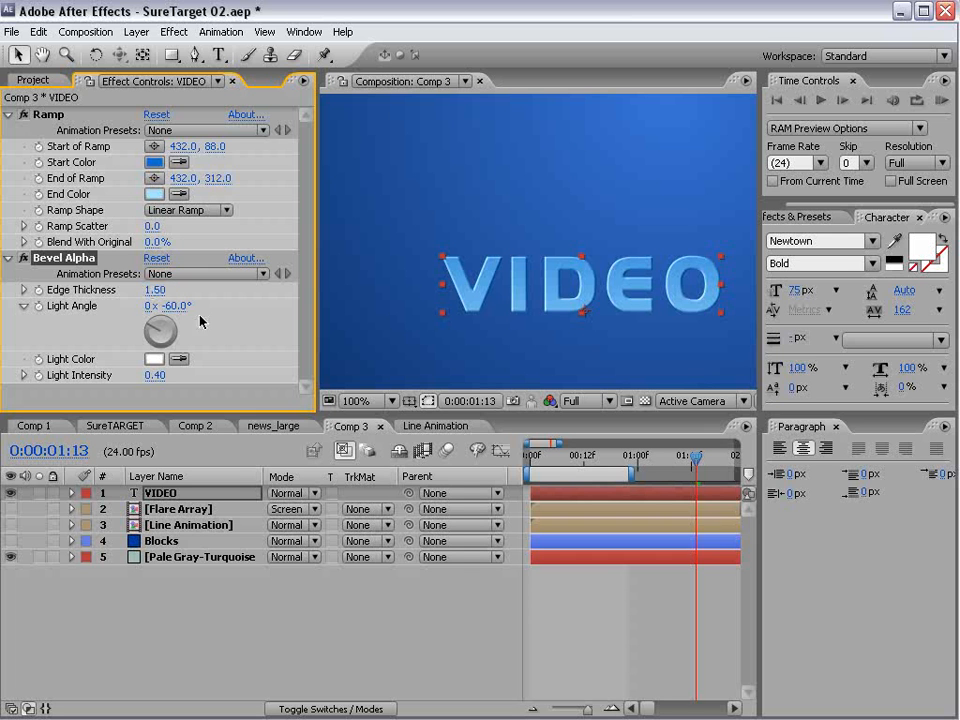
pyautogui.moveTo(156, 383); pyautogui.dragTo(193, 371)
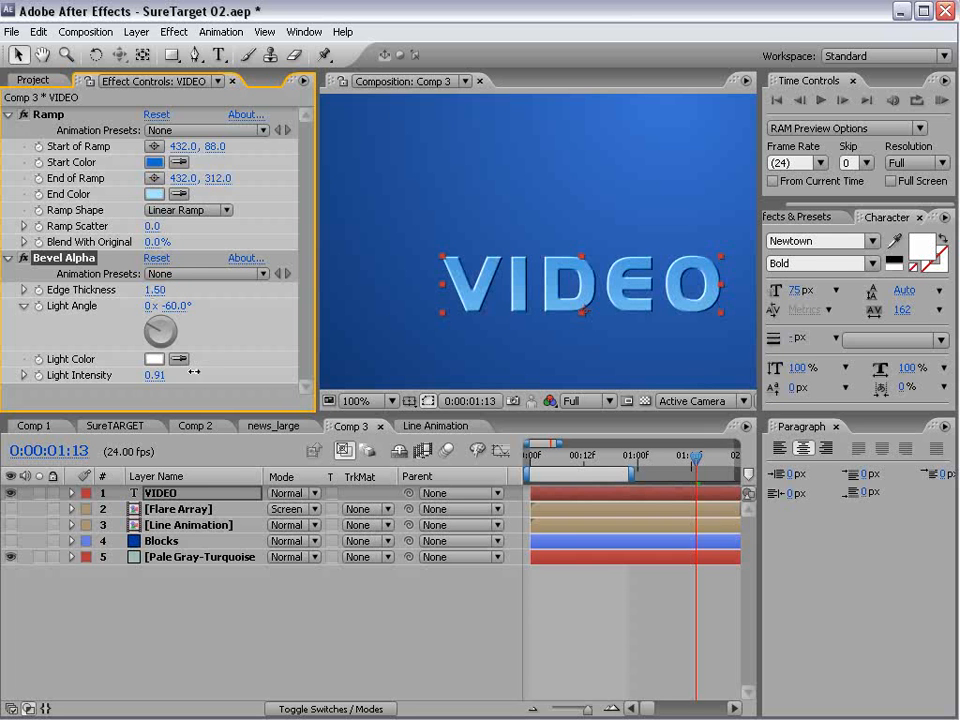
pyautogui.click(548, 584)
pyautogui.scroll(1, 578, 318)
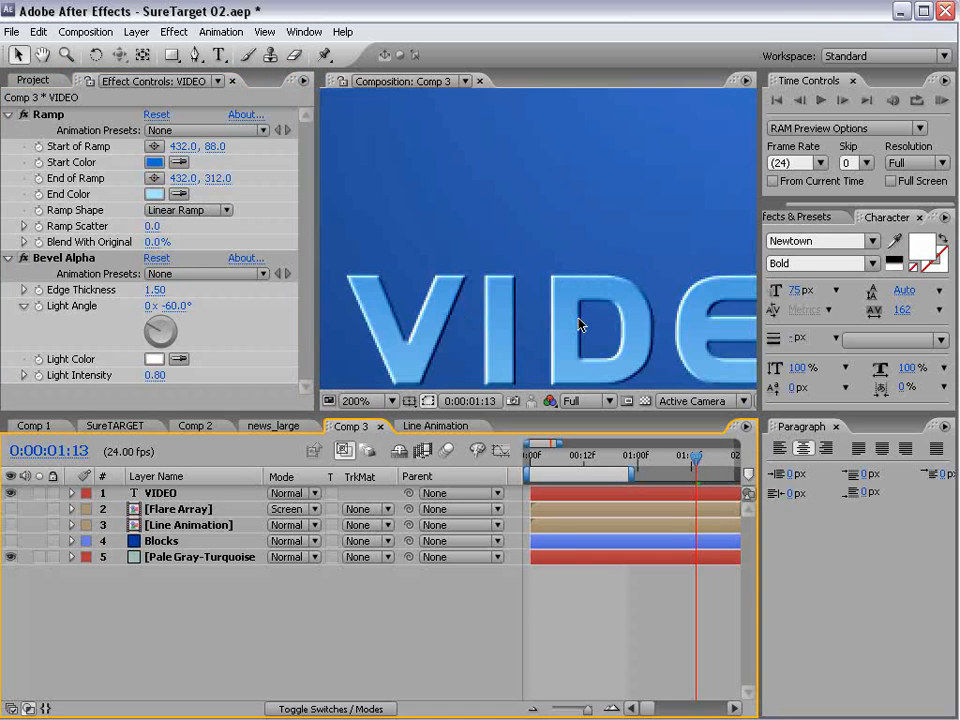
pyautogui.scroll(-1, 578, 318)
pyautogui.press('space')
pyautogui.moveTo(610, 320); pyautogui.dragTo(574, 285)
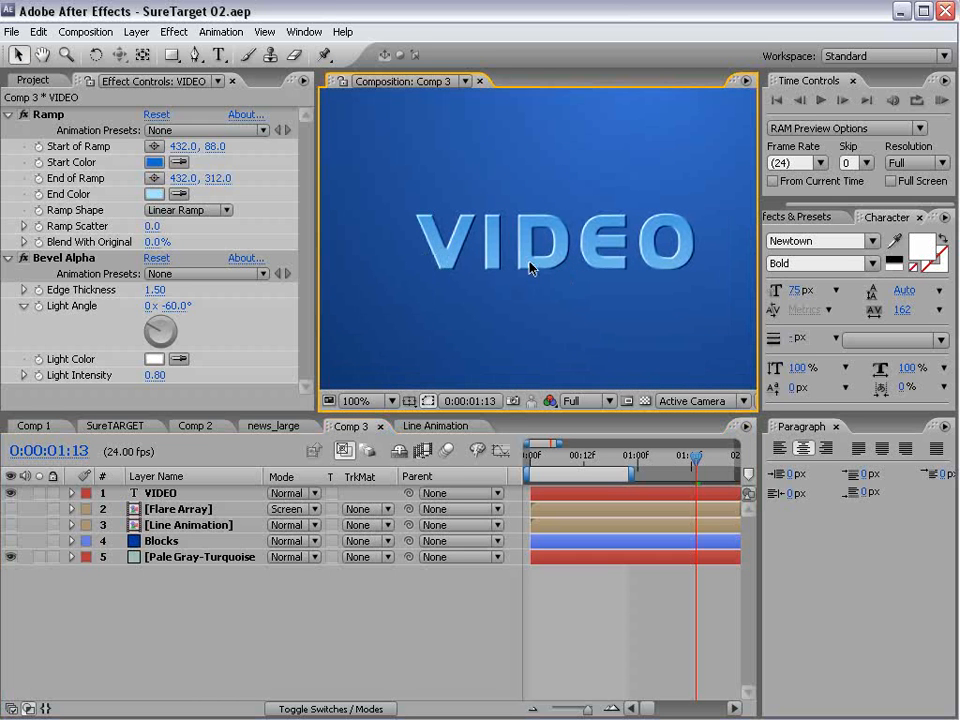
# - Duplicate the VIDEO layer, place the copy beneath the original, and disable the copy's Ramp and Bevel Alpha effects
pyautogui.click(168, 494)
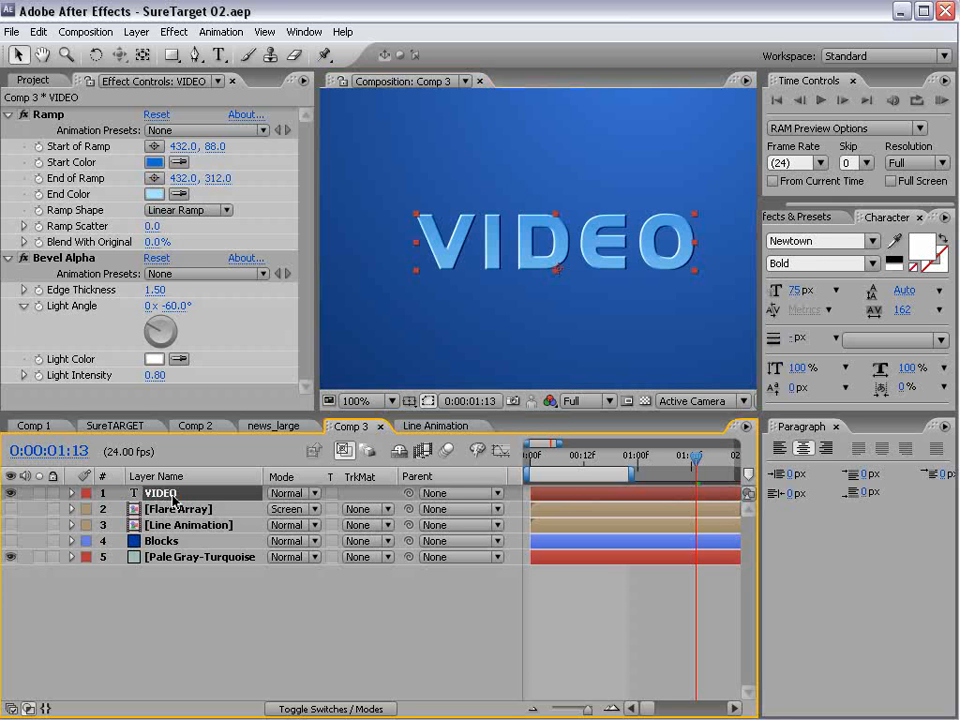
pyautogui.hotkey('ctrl', 'd')
pyautogui.moveTo(160, 500); pyautogui.dragTo(147, 515)
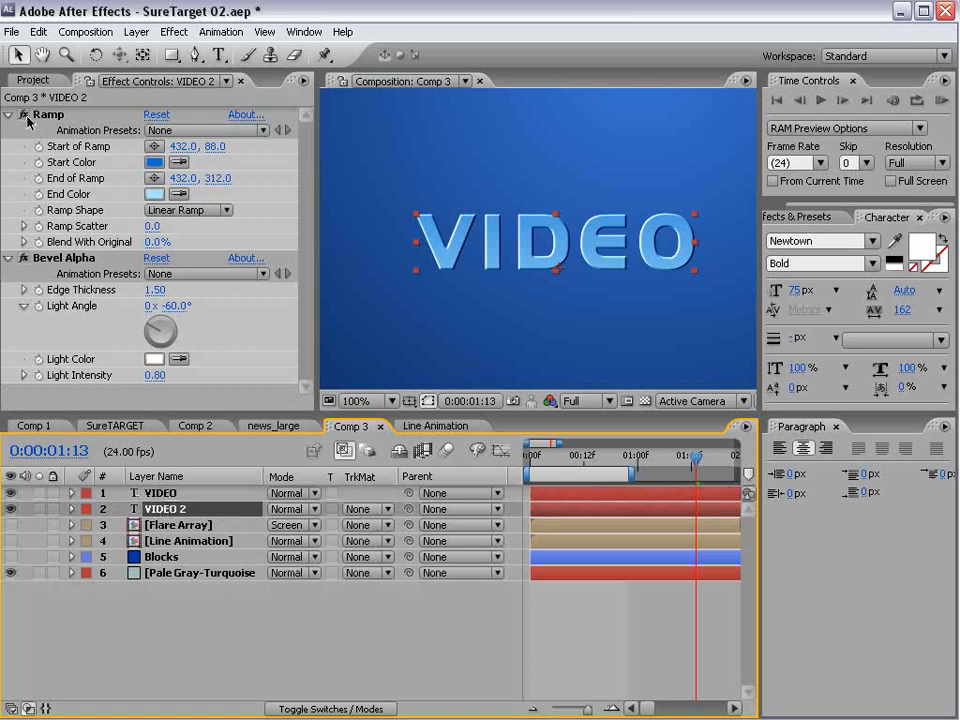
pyautogui.click(30, 270)
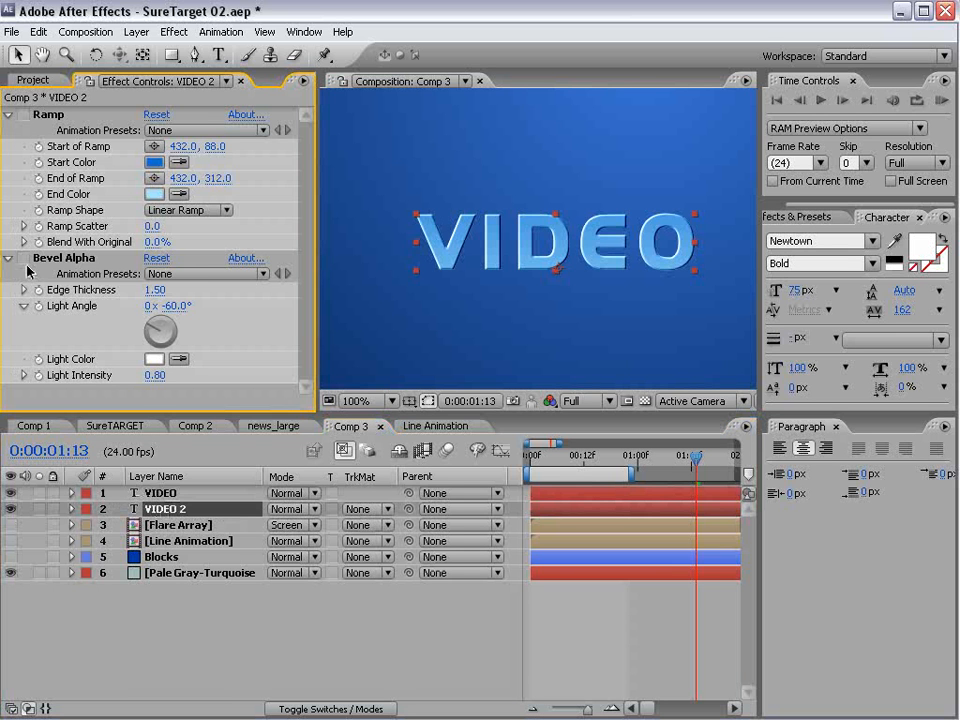
# - Make the five layers above the background solid 3D and rename the background layer BG
pyautogui.press('F4')
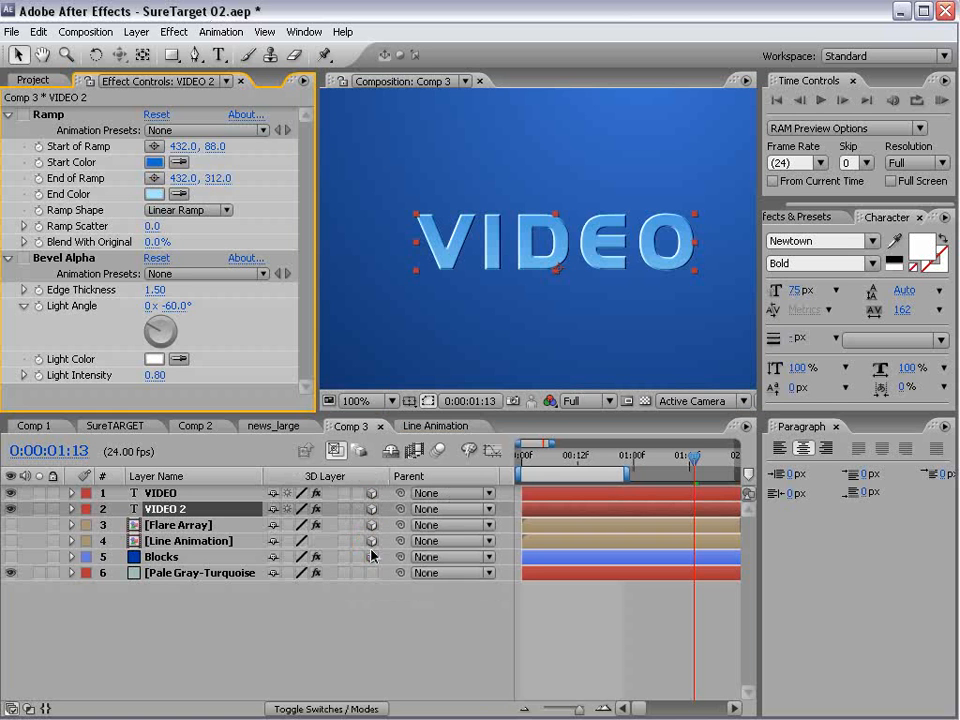
pyautogui.click(174, 574)
pyautogui.press('Return')
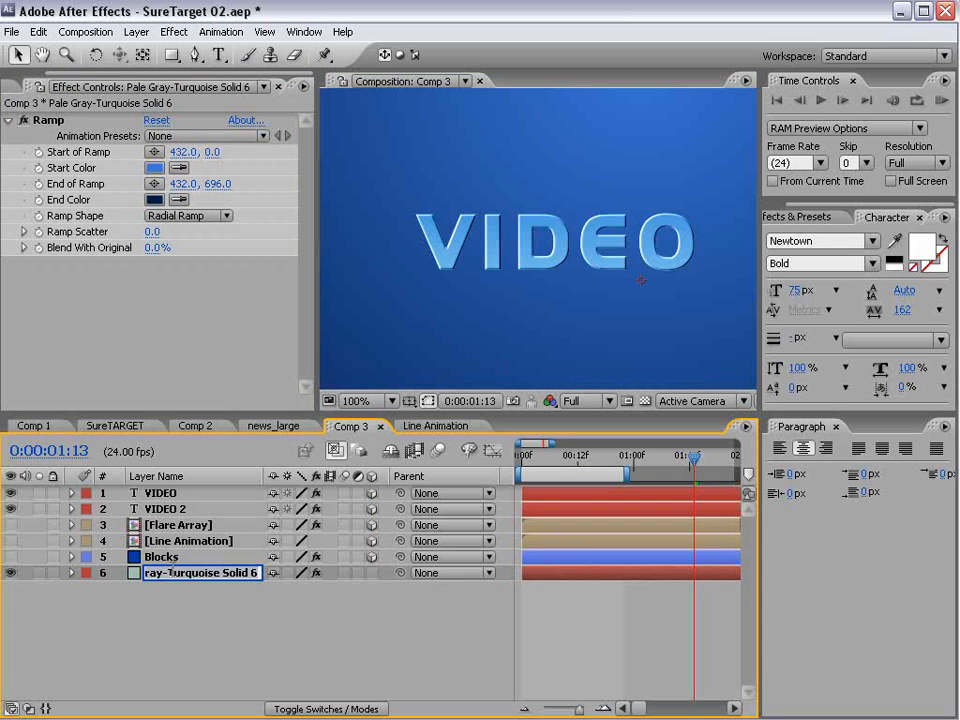
pyautogui.write('BG')
pyautogui.press('Return')
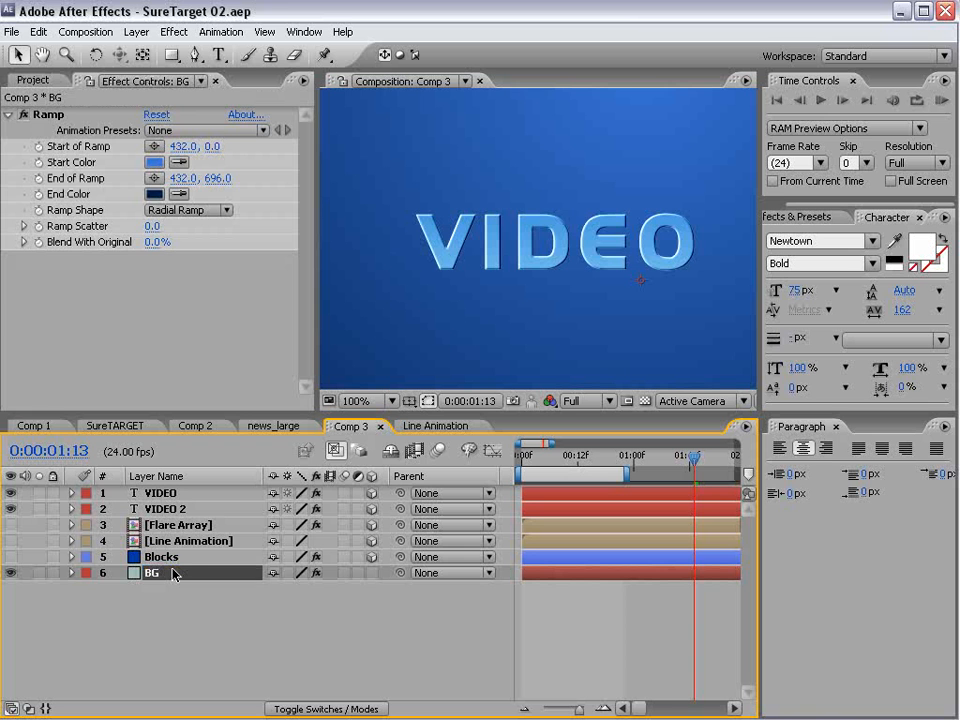
# - Switch to Custom View 1 and offset the VIDEO 2 layer slightly along its Z axis, behind the original text
pyautogui.click(151, 511)
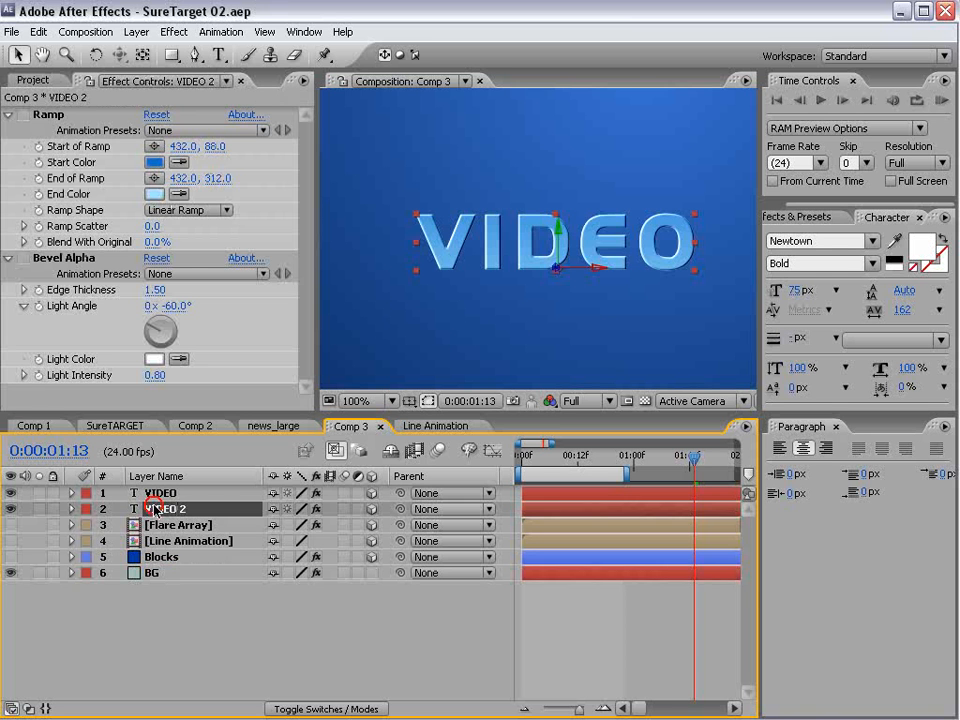
pyautogui.click(700, 401)
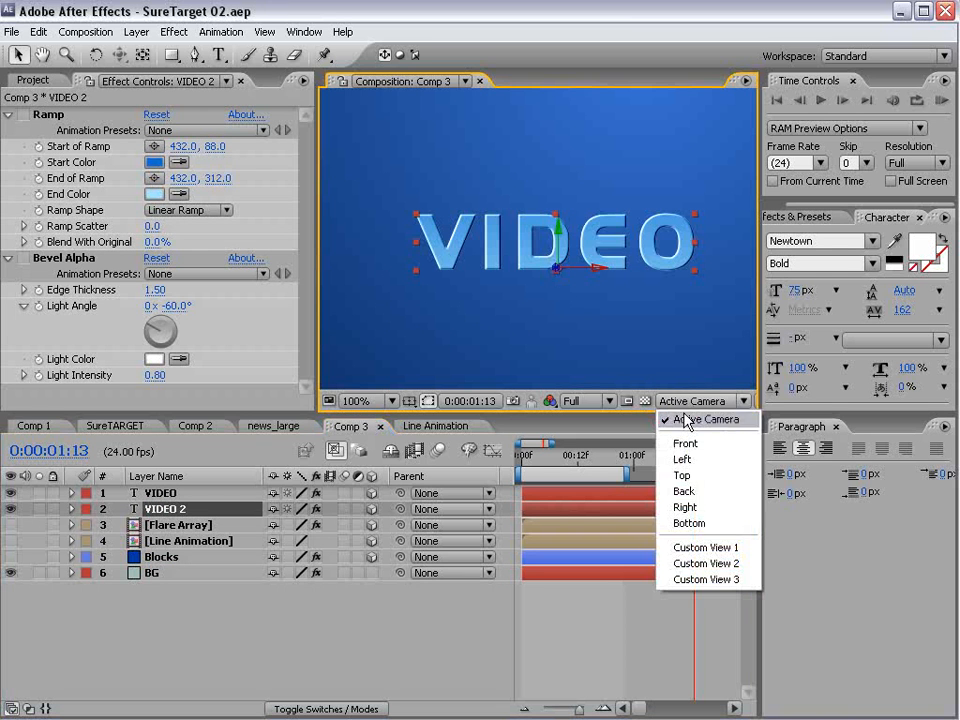
pyautogui.click(722, 551)
pyautogui.press('space')
pyautogui.moveTo(659, 332); pyautogui.dragTo(589, 244)
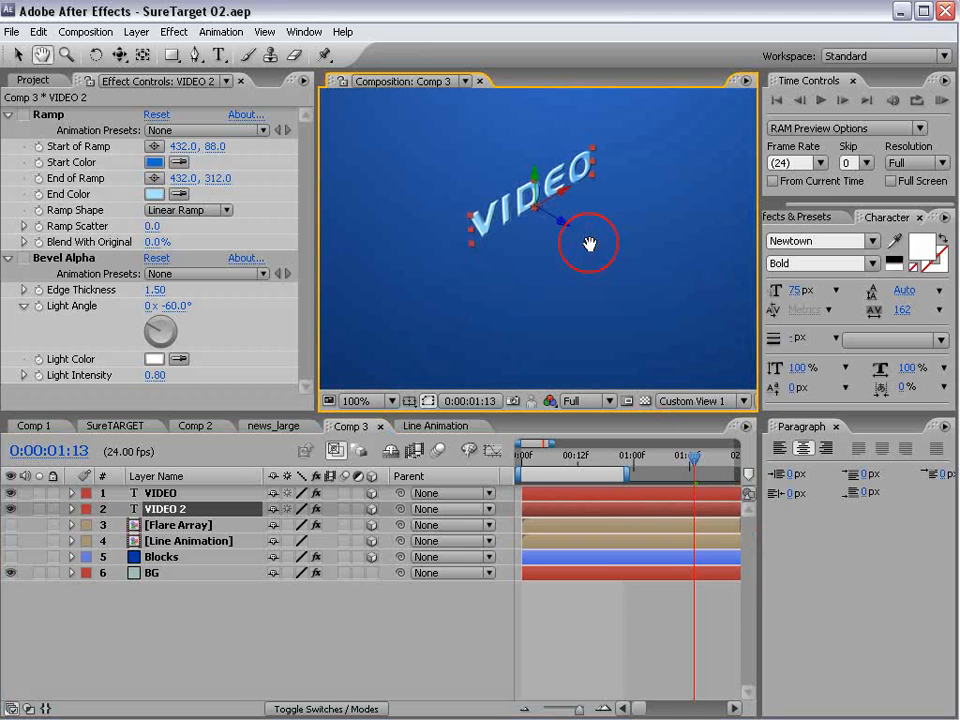
pyautogui.click(155, 495)
pyautogui.click(167, 509)
pyautogui.scroll(1, 682, 176)
pyautogui.moveTo(555, 162); pyautogui.dragTo(562, 284)
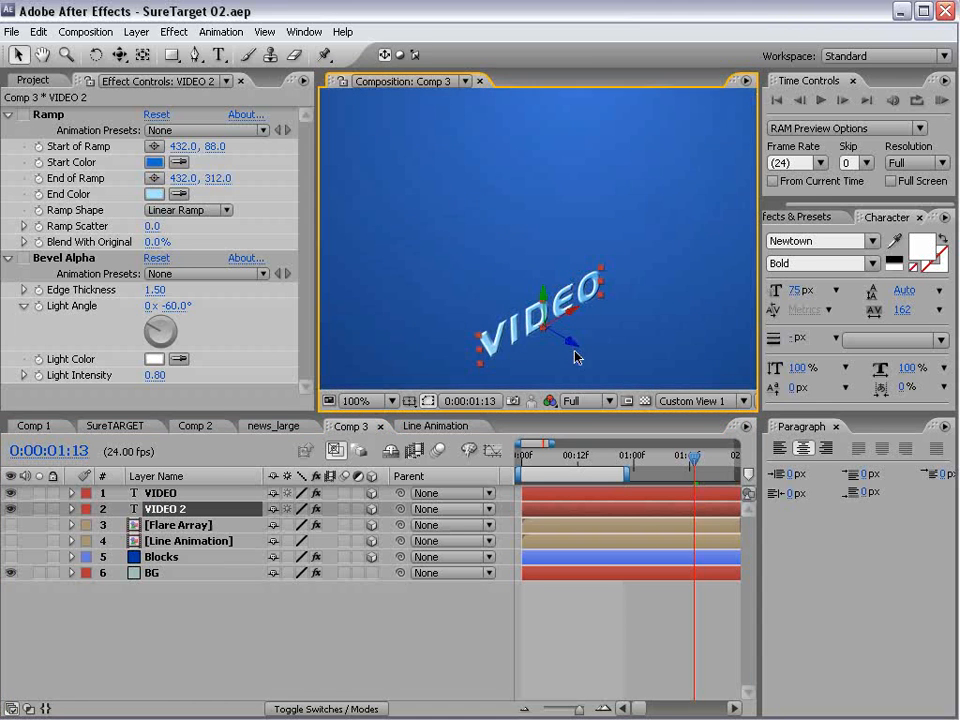
pyautogui.moveTo(572, 344); pyautogui.dragTo(566, 232)
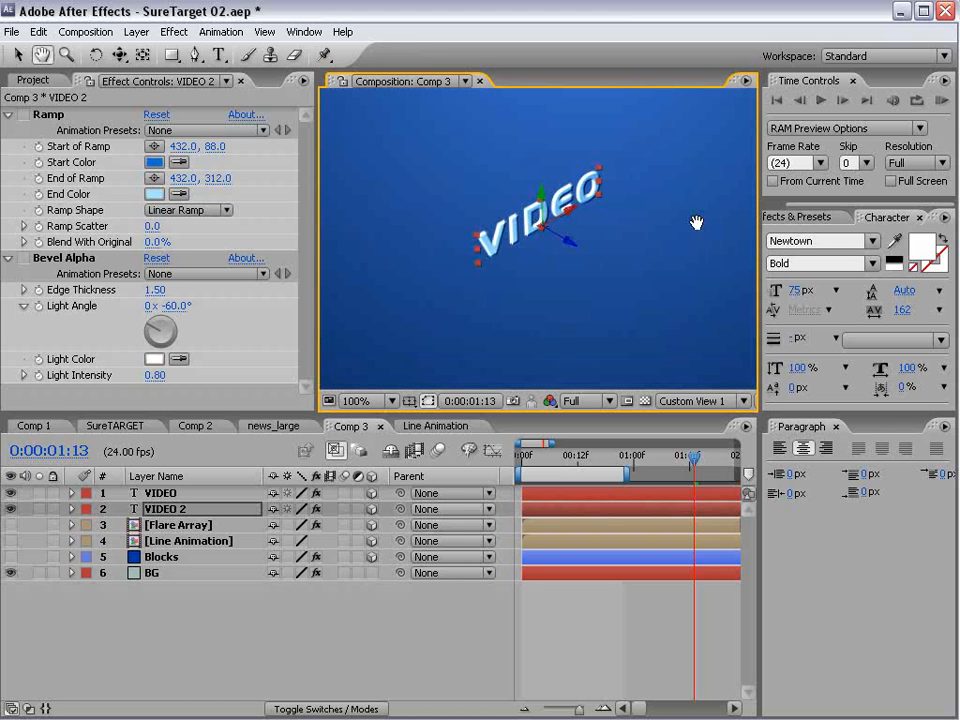
# - Change the text color of the rear VIDEO copy from white to a light blue with hue 205°
pyautogui.click(924, 252)
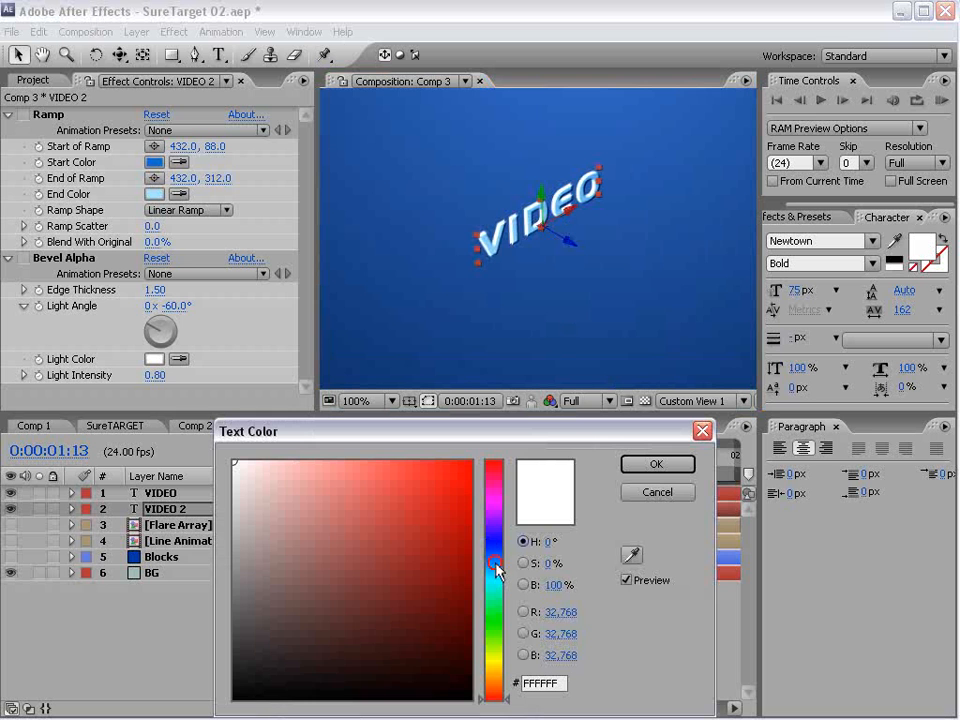
pyautogui.click(497, 566)
pyautogui.click(424, 557)
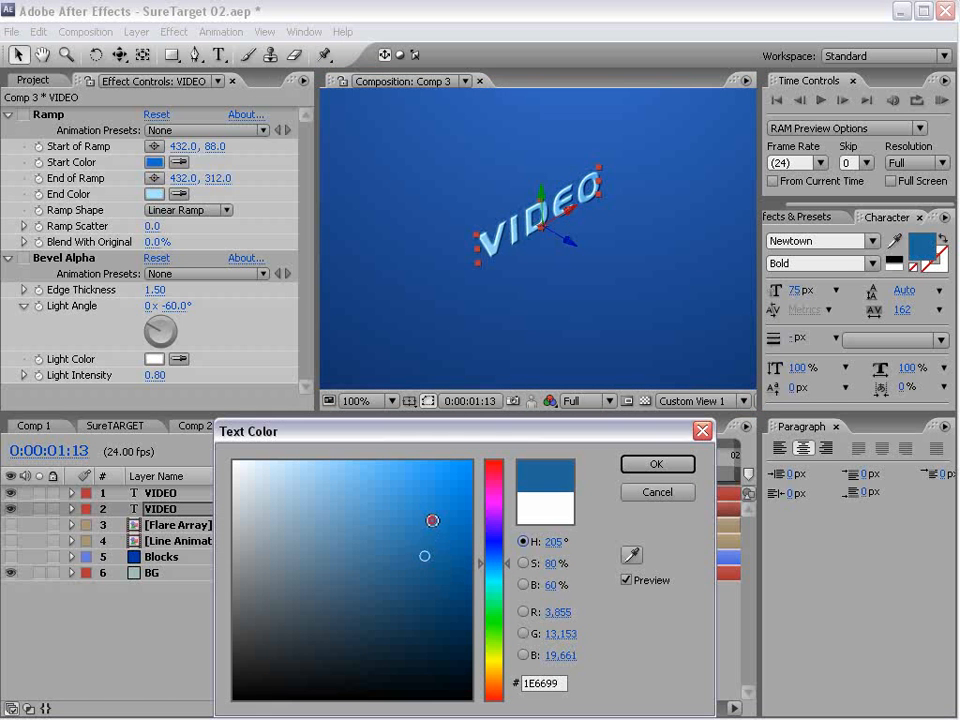
pyautogui.click(432, 520)
pyautogui.moveTo(411, 507)
pyautogui.mouseDown()
pyautogui.moveTo(388, 491)
pyautogui.moveTo(332, 489)
pyautogui.moveTo(355, 488)
pyautogui.mouseUp()
pyautogui.click(655, 465)
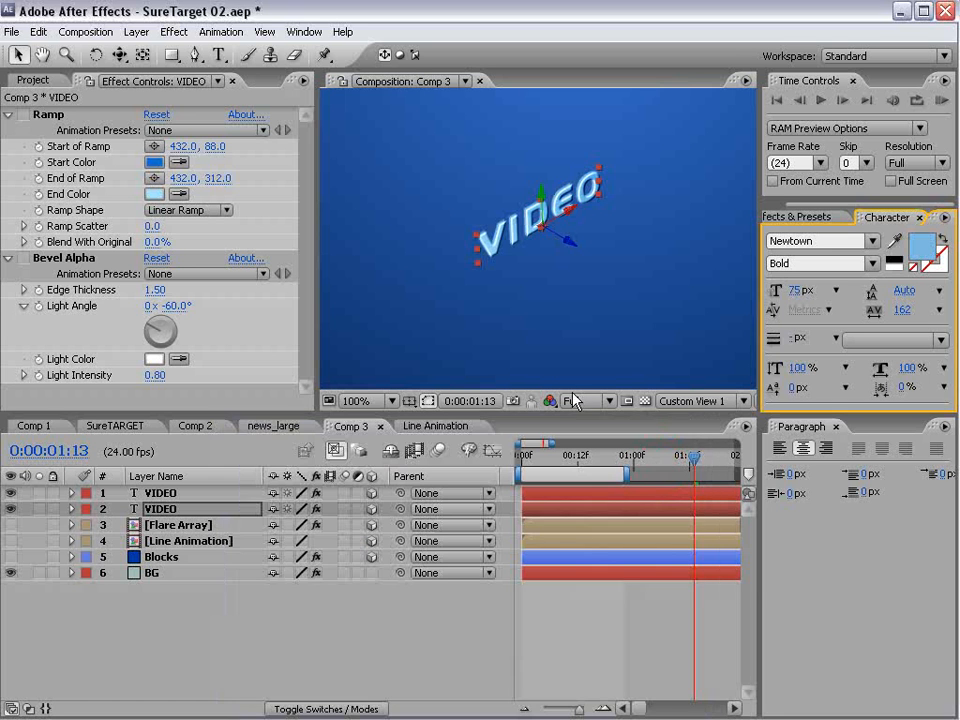
# - Return to the Active Camera view and add a new camera layer using the 35mm preset
pyautogui.click(729, 400)
pyautogui.click(692, 419)
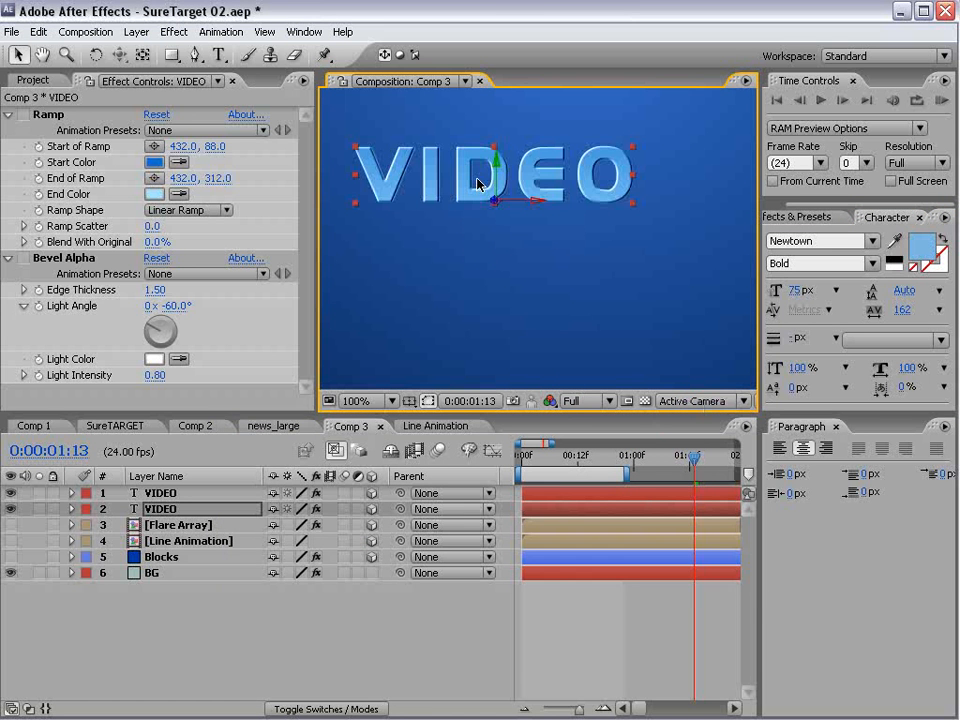
pyautogui.click(136, 32)
pyautogui.moveTo(147, 51)
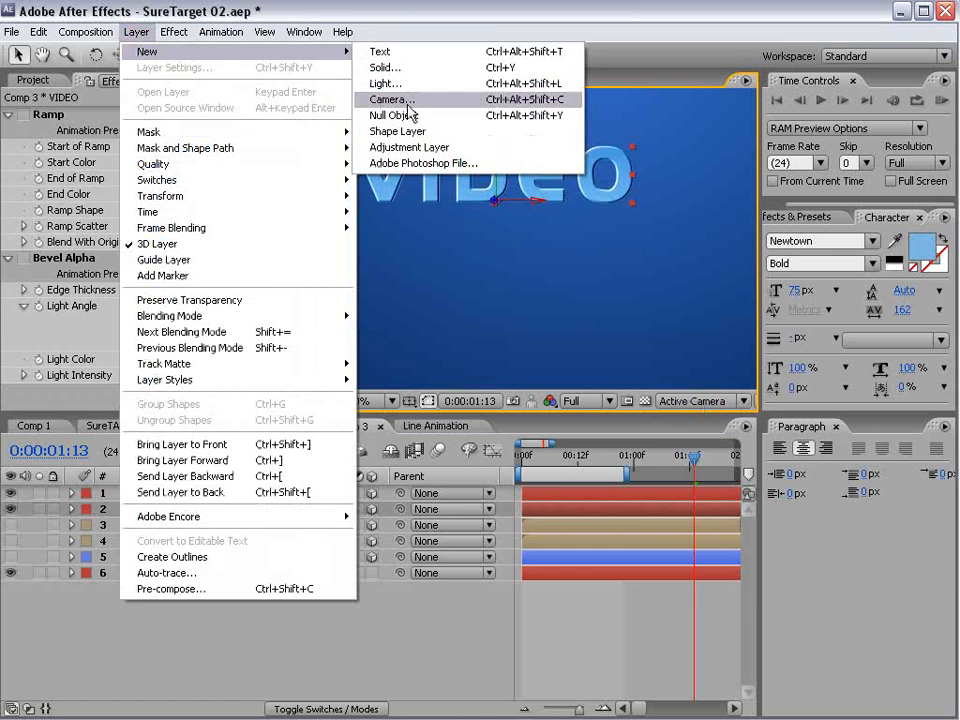
pyautogui.click(408, 103)
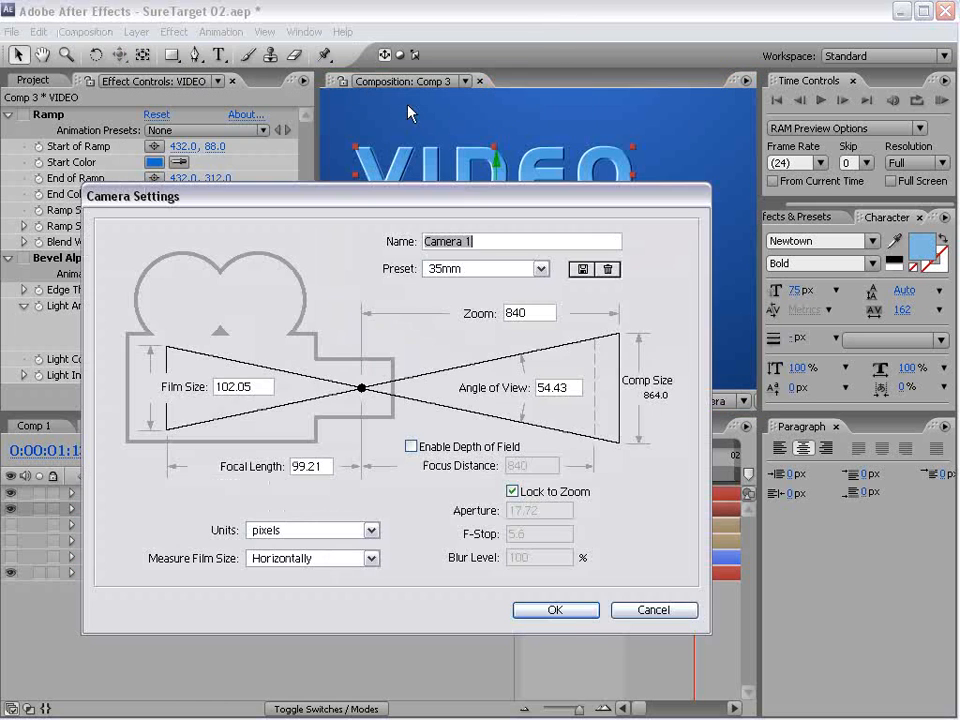
pyautogui.click(550, 610)
# - Orbit and pan the camera so the VIDEO text is viewed at an angle, near the middle of the frame
pyautogui.click(118, 56)
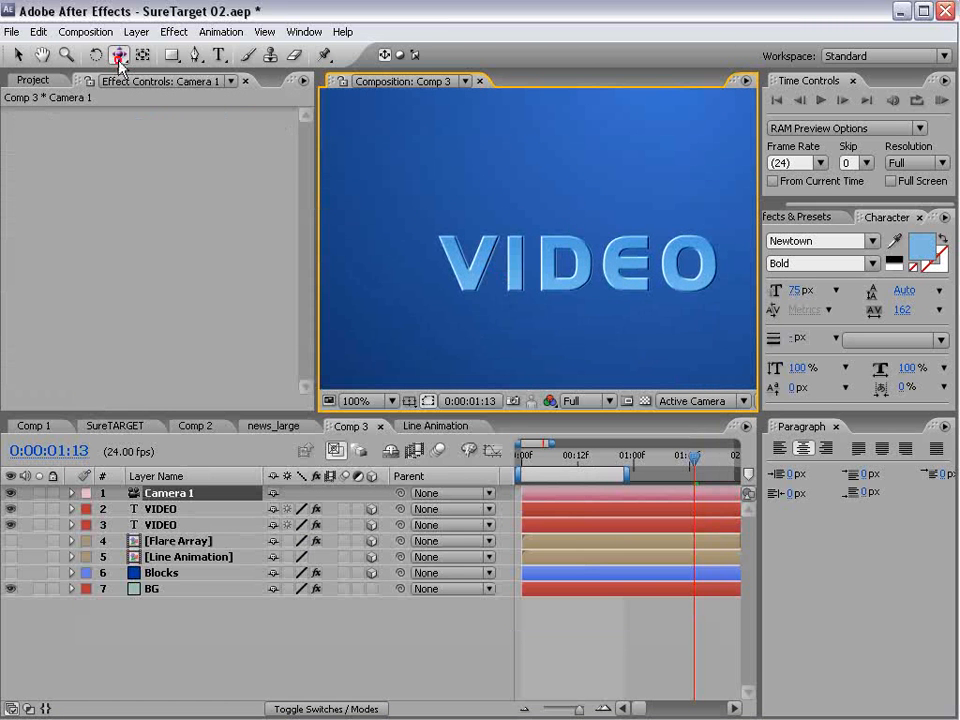
pyautogui.click(118, 56)
pyautogui.moveTo(551, 266); pyautogui.dragTo(679, 319)
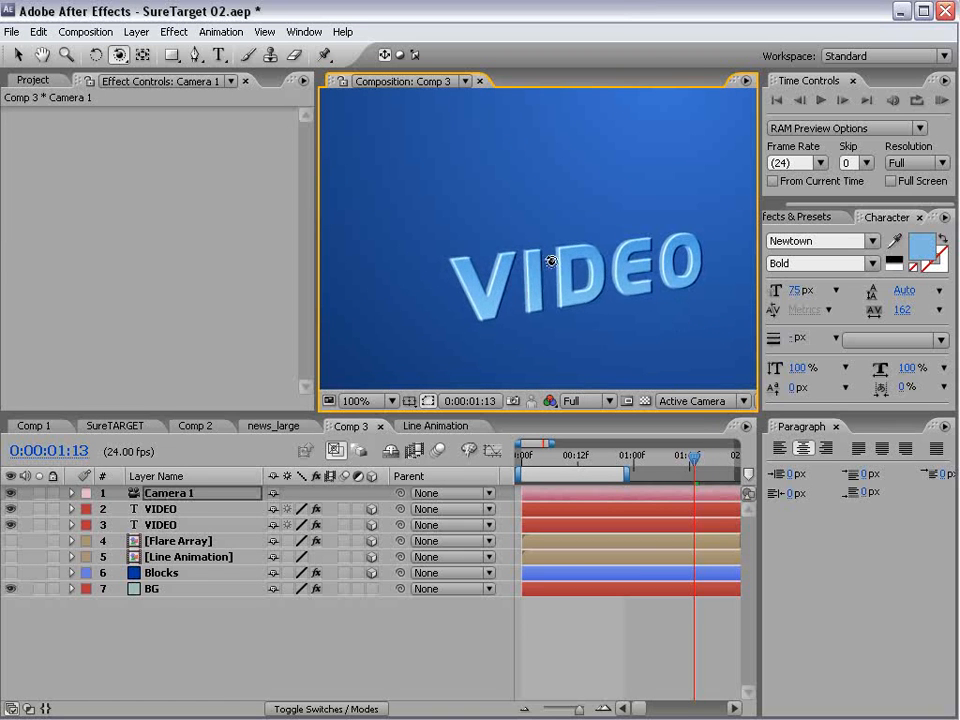
pyautogui.scroll(-1, 559, 261)
pyautogui.scroll(1, 559, 261)
pyautogui.press('space')
pyautogui.moveTo(625, 350); pyautogui.dragTo(589, 309)
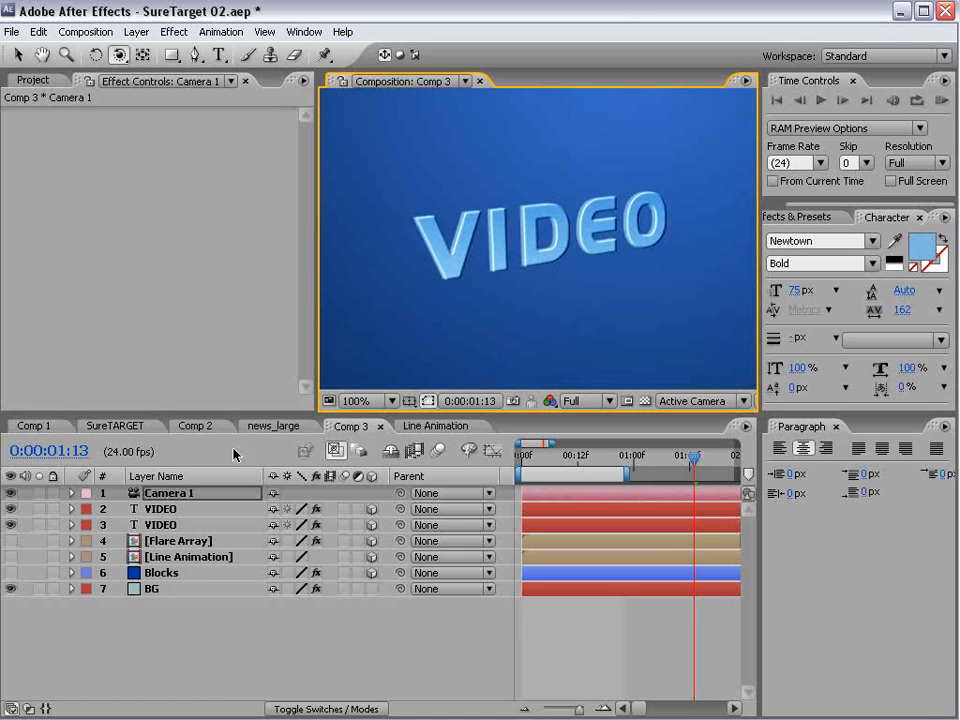
# - Nudge the rear VIDEO copy along its Z axis and darken its text color to 427DA6
pyautogui.click(160, 520)
pyautogui.press('v')
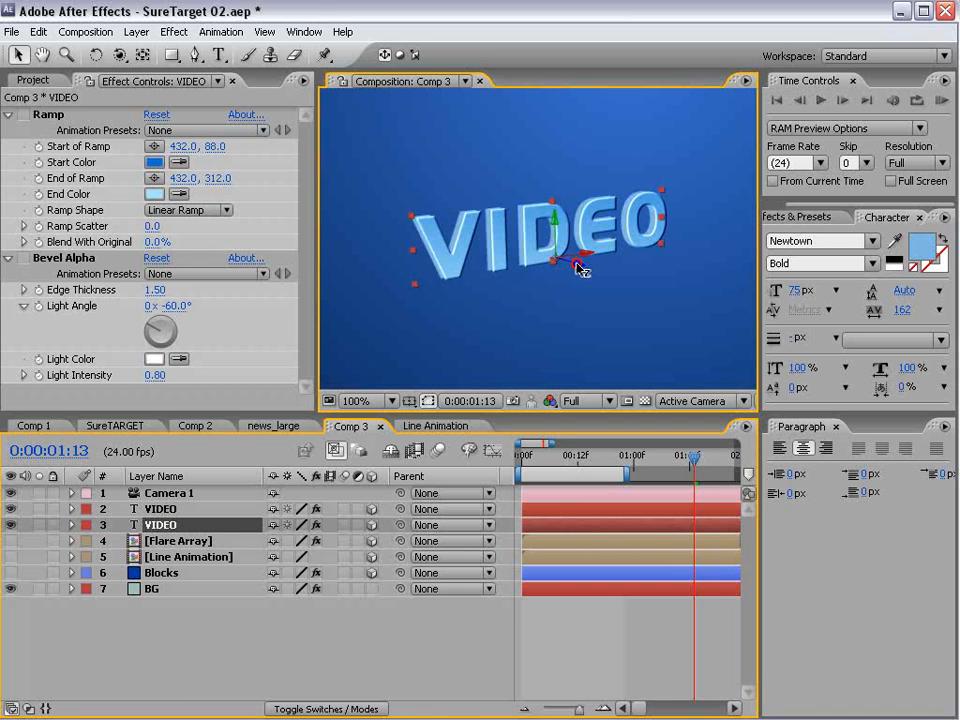
pyautogui.moveTo(576, 262); pyautogui.dragTo(577, 262)
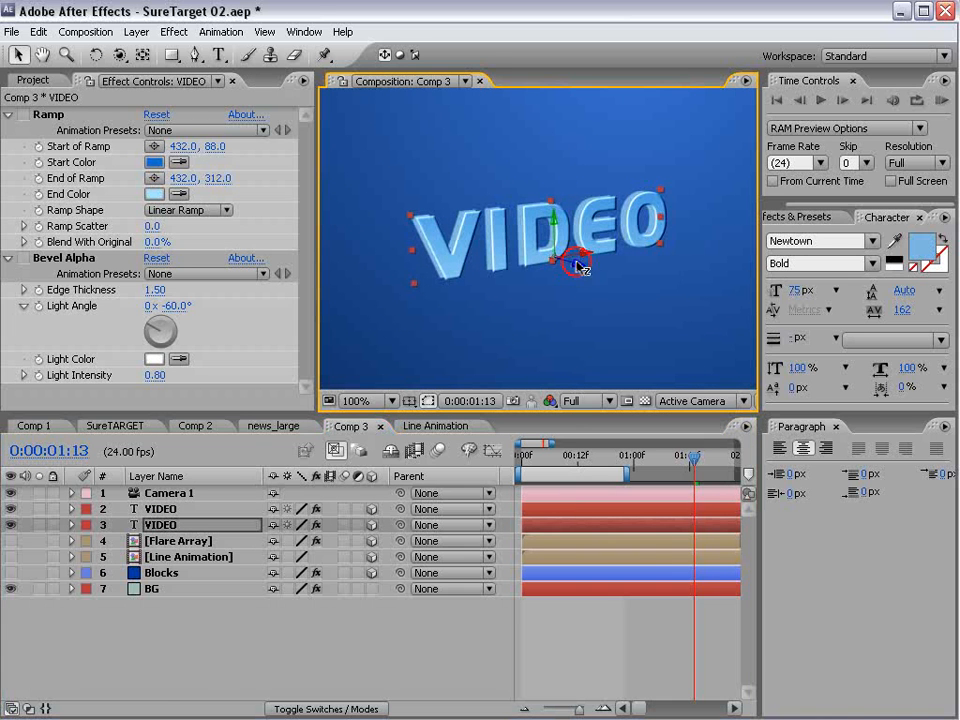
pyautogui.click(922, 246)
pyautogui.moveTo(355, 520); pyautogui.dragTo(377, 544)
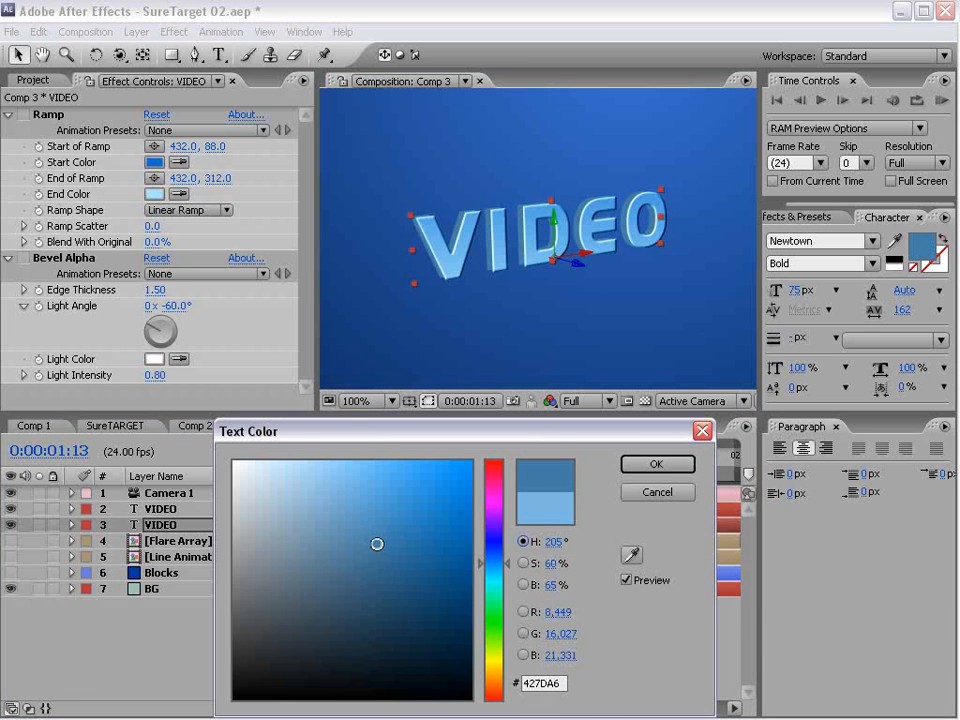
pyautogui.click(662, 466)
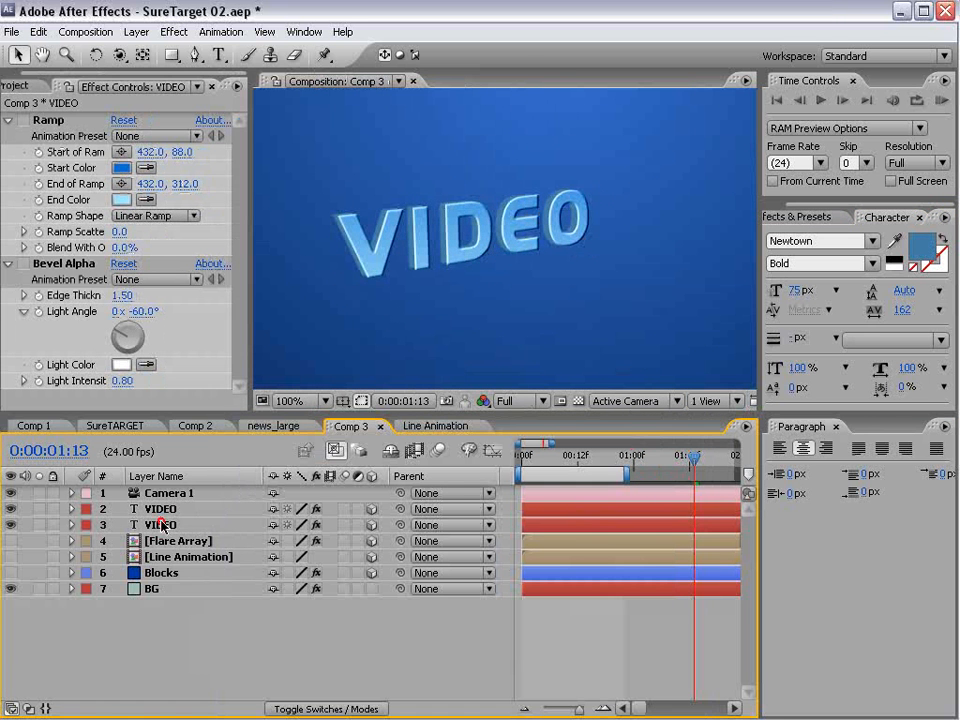
# - Duplicate the rear VIDEO layer, place the copy beneath it, and offset the copy slightly farther back along Z
pyautogui.click(161, 524)
pyautogui.click(37, 31)
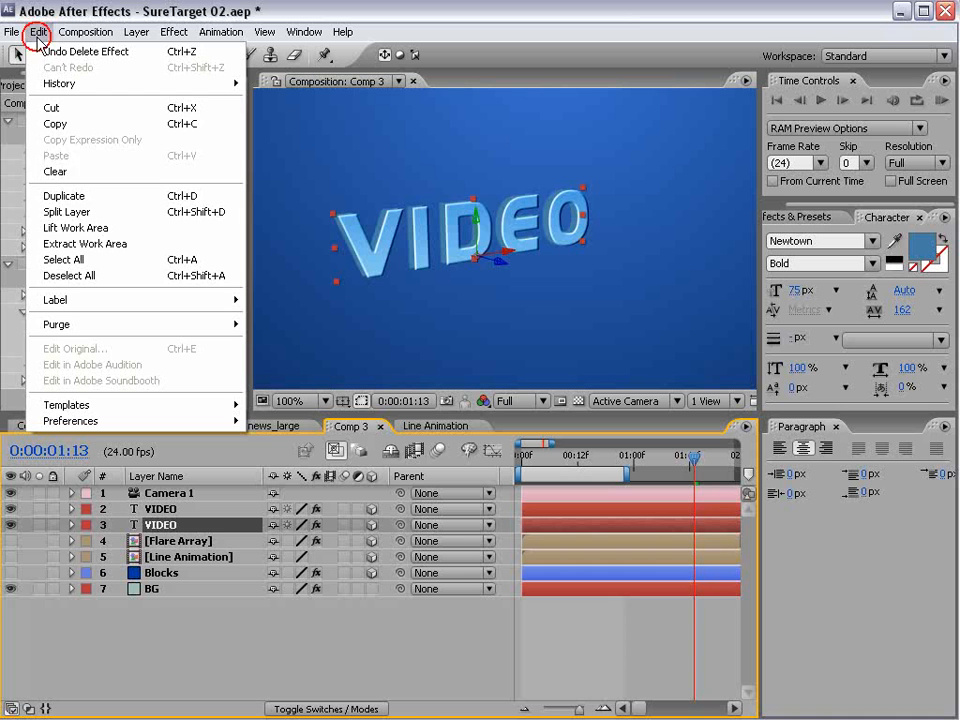
pyautogui.click(84, 197)
pyautogui.moveTo(162, 532); pyautogui.dragTo(135, 549)
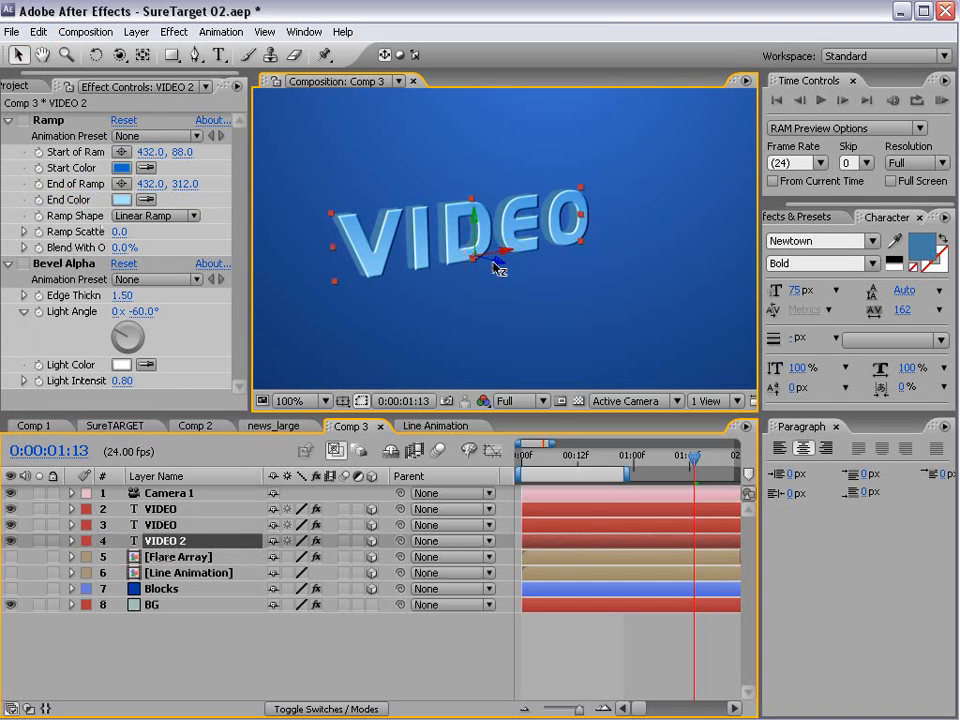
pyautogui.moveTo(500, 268); pyautogui.dragTo(491, 266)
# - Color the rearmost VIDEO copy black, fine-tune its Z offset, and save the project
pyautogui.click(891, 260)
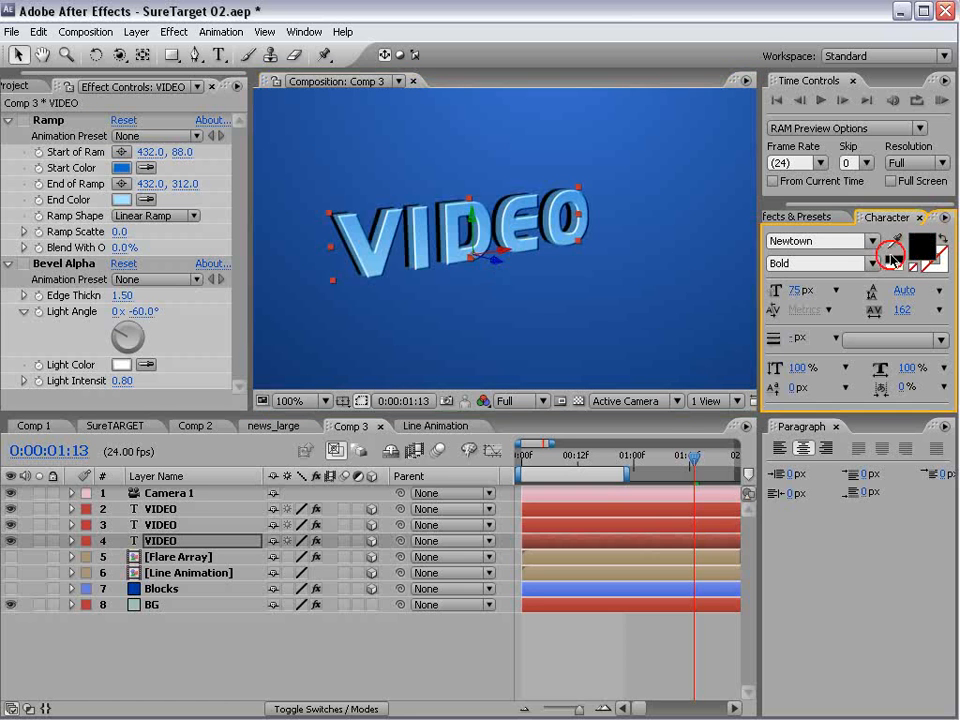
pyautogui.moveTo(497, 266); pyautogui.dragTo(500, 267)
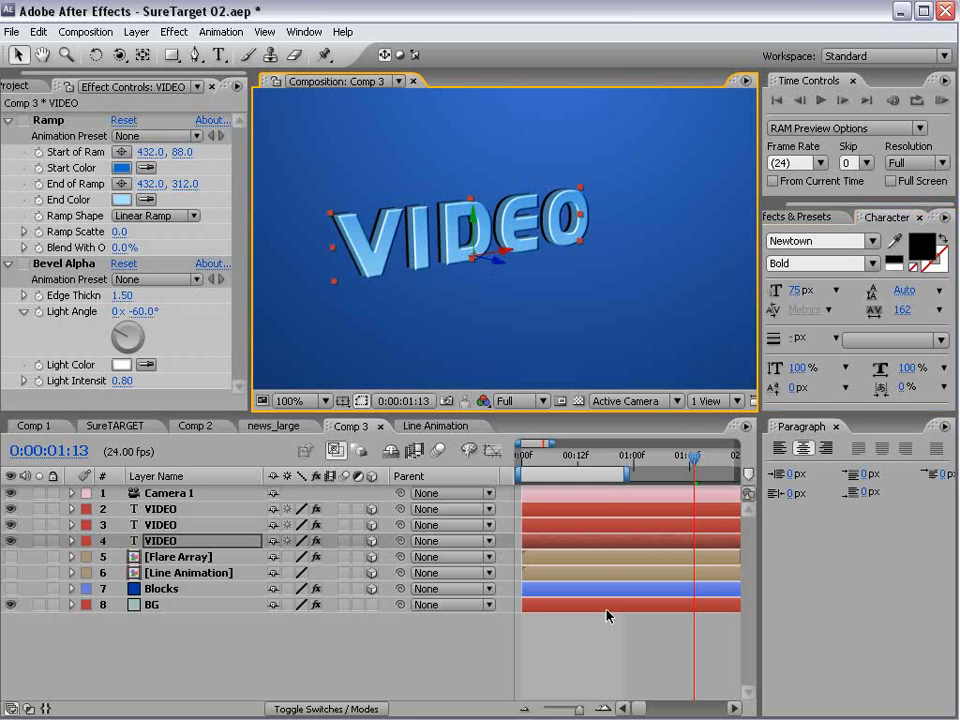
pyautogui.click(531, 323)
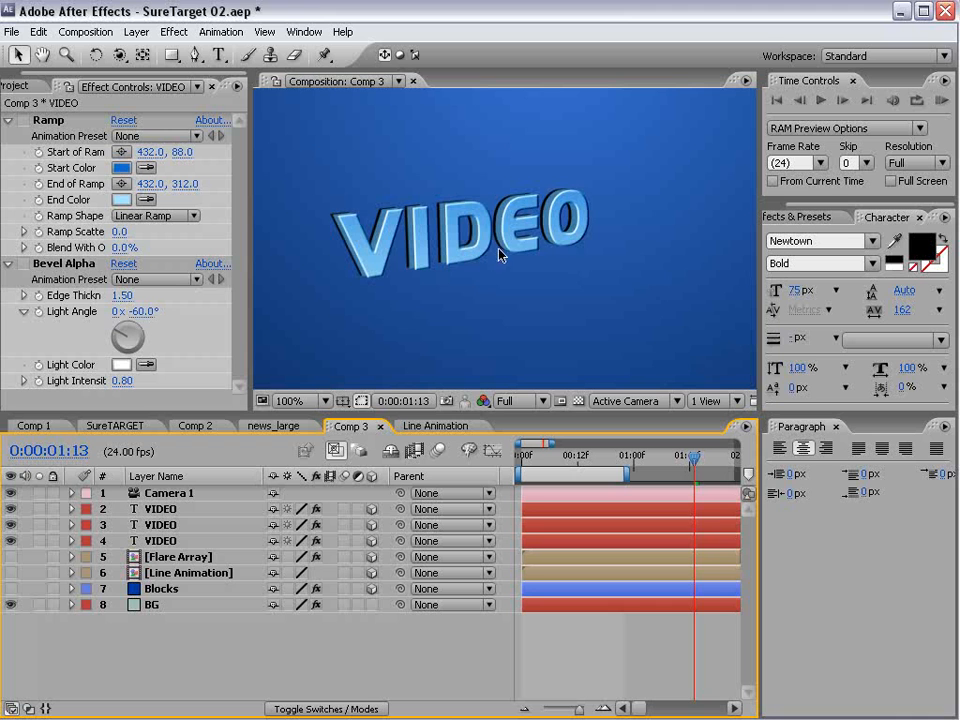
pyautogui.hotkey('ctrl', 's')
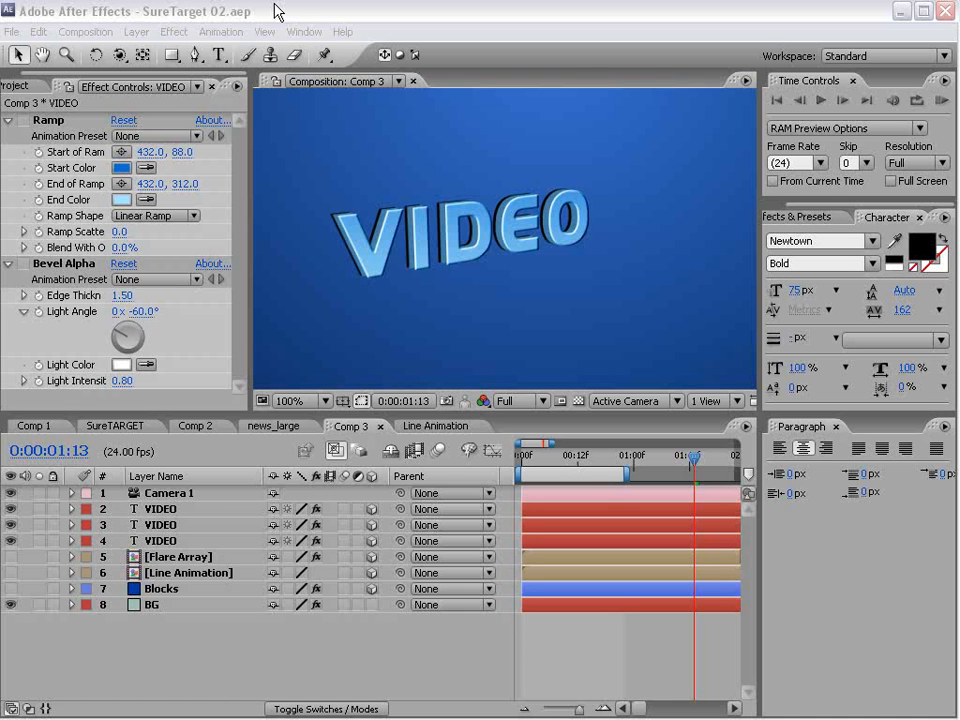
# - Enable Ramp on the middle VIDEO layer with start color 00458C and end color 0076A7
pyautogui.click(160, 524)
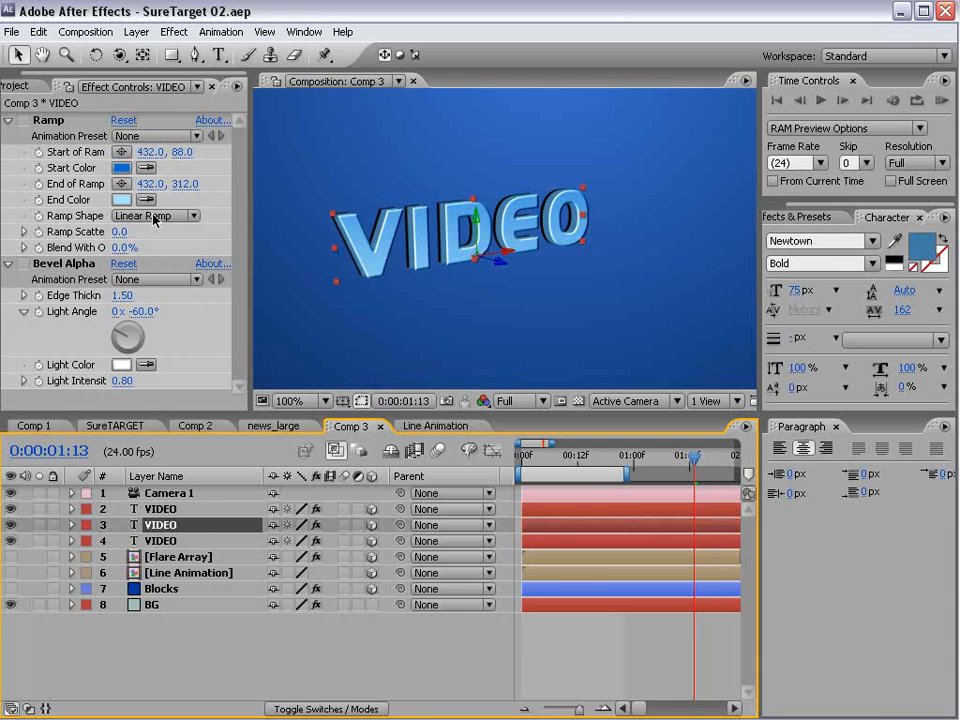
pyautogui.click(20, 123)
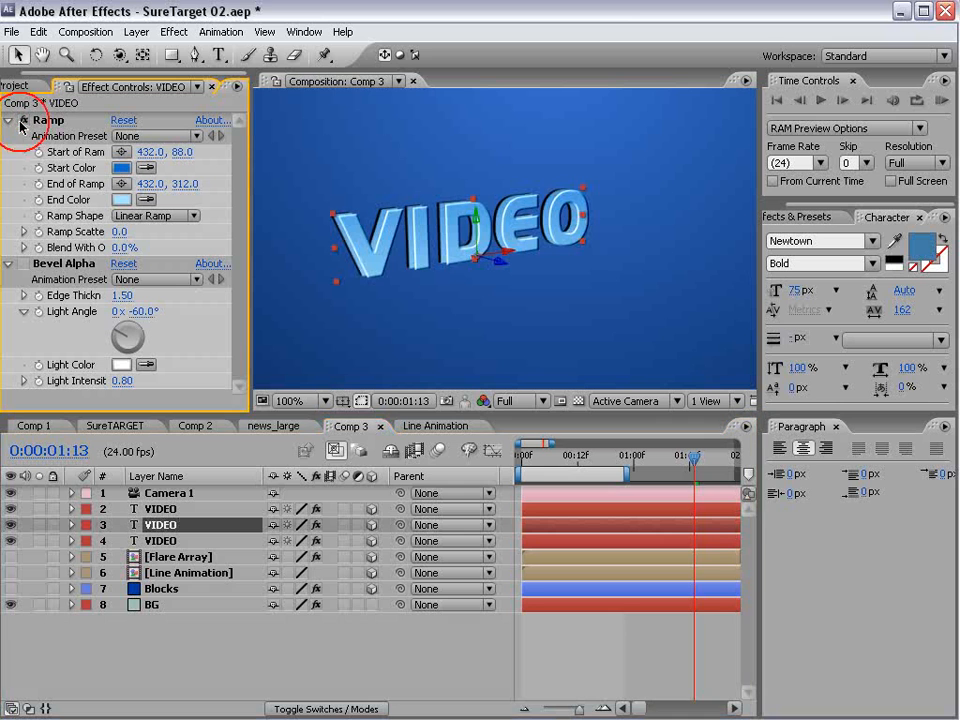
pyautogui.click(121, 168)
pyautogui.moveTo(418, 544); pyautogui.dragTo(470, 568)
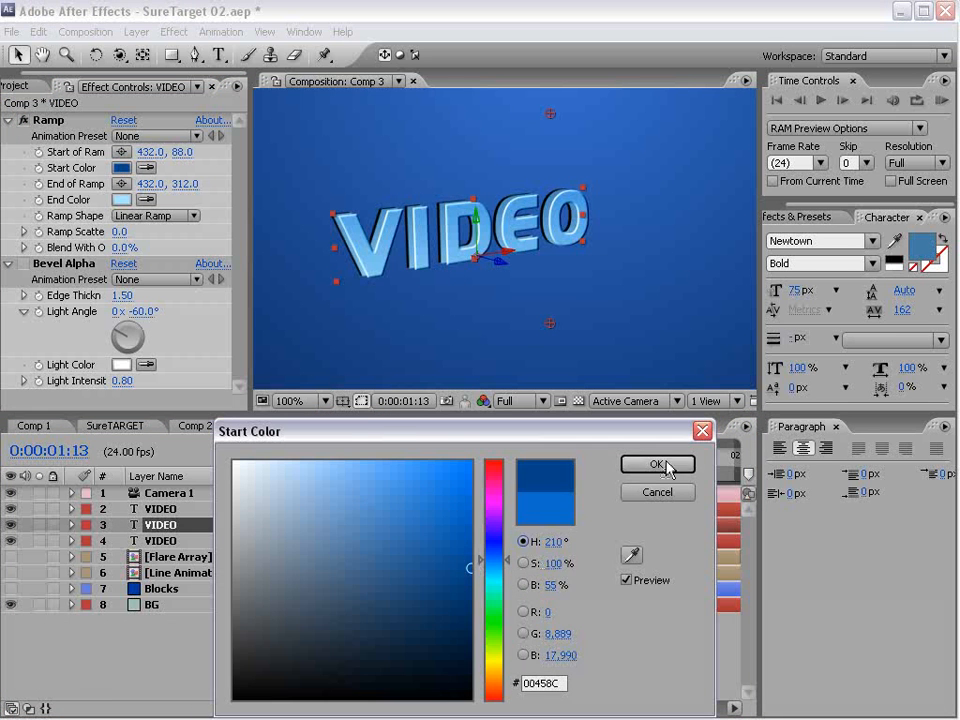
pyautogui.click(666, 466)
pyautogui.click(121, 199)
pyautogui.moveTo(418, 546); pyautogui.dragTo(470, 543)
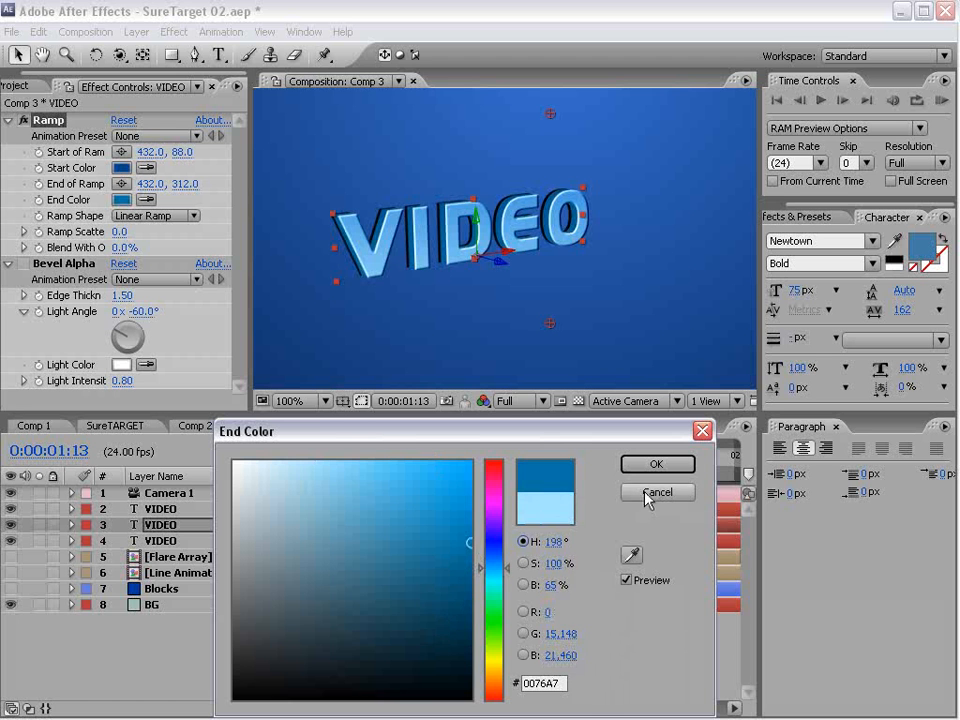
pyautogui.click(645, 497)
# - Set the middle VIDEO layer's opacity to 75% and collapse the property again
pyautogui.click(200, 525)
pyautogui.press('t')
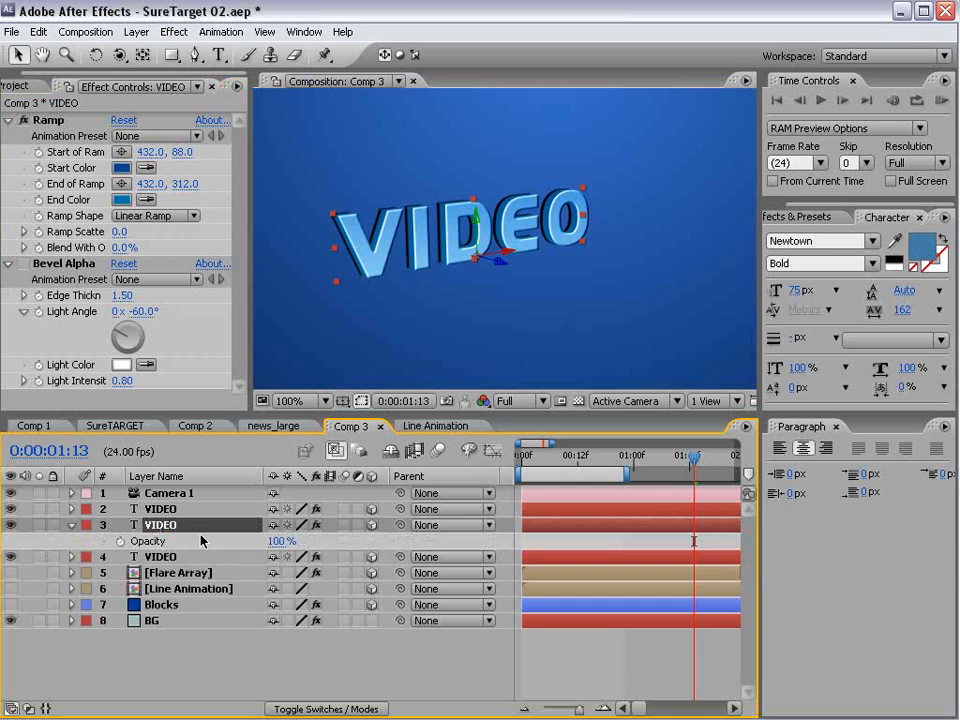
pyautogui.click(277, 541)
pyautogui.write('7')
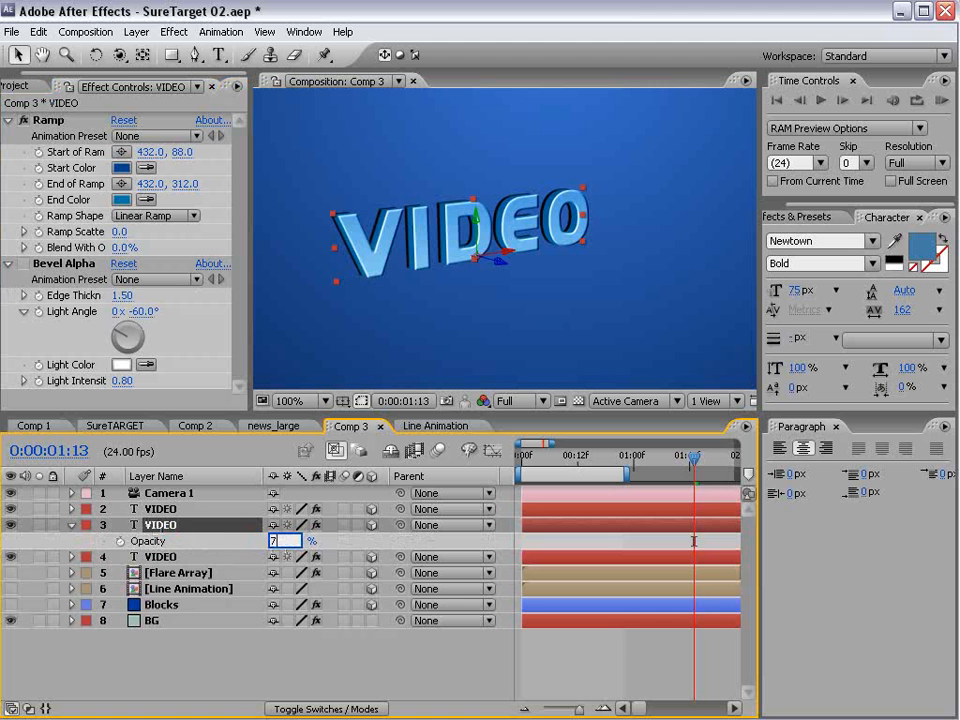
pyautogui.write('5')
pyautogui.press('Return')
pyautogui.click(174, 527)
pyautogui.press('t')
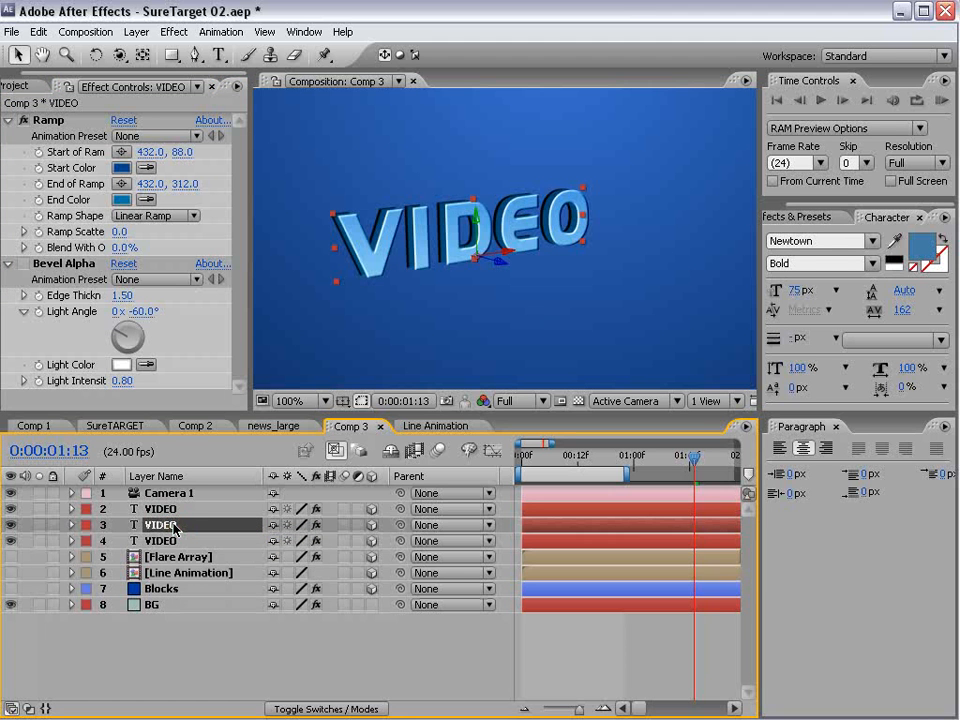
# - Set the middle VIDEO layer's Ramp start color to the pale blue 9ECAF6
pyautogui.click(121, 168)
pyautogui.moveTo(414, 553)
pyautogui.mouseDown()
pyautogui.moveTo(407, 514)
pyautogui.moveTo(313, 459)
pyautogui.moveTo(317, 468)
pyautogui.mouseUp()
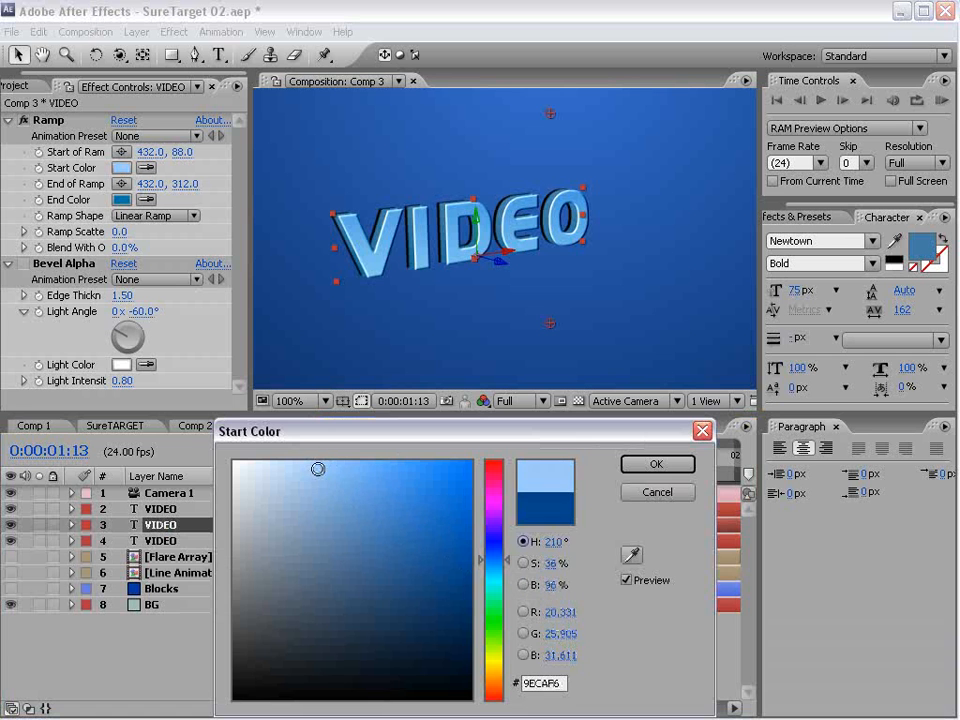
pyautogui.click(653, 464)
pyautogui.click(531, 305)
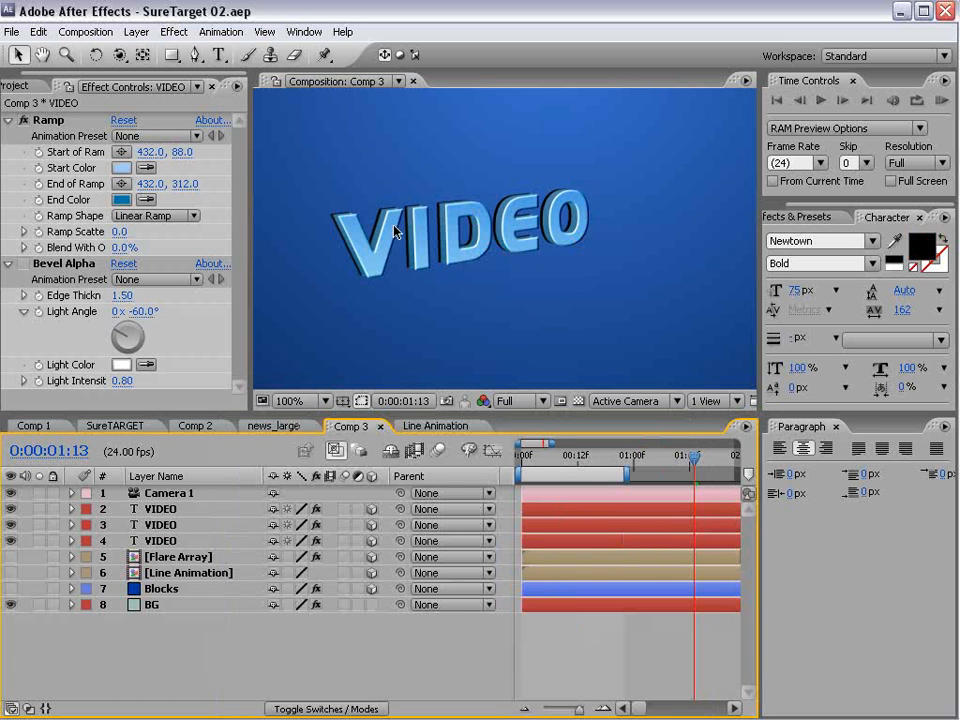
# - Expand the Text properties of all three VIDEO layers and enlarge the timeline so each layer's Source Text is reachable
pyautogui.scroll(-1, 484, 208)
pyautogui.scroll(1, 484, 208)
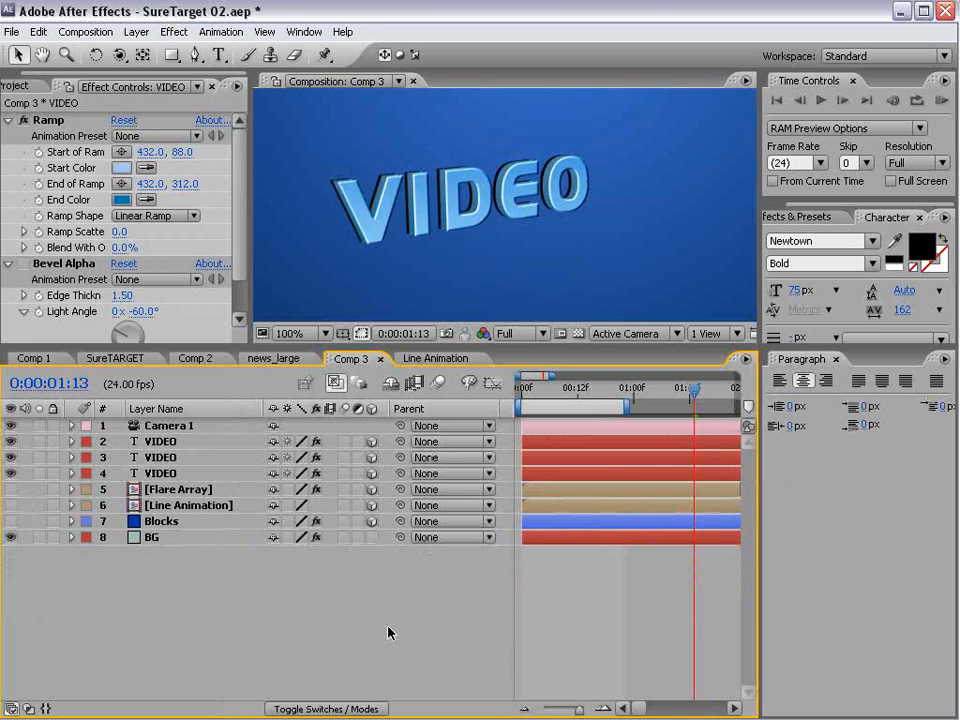
pyautogui.click(160, 458)
pyautogui.keyDown('ctrl'); pyautogui.click(163, 473); pyautogui.keyUp('ctrl')
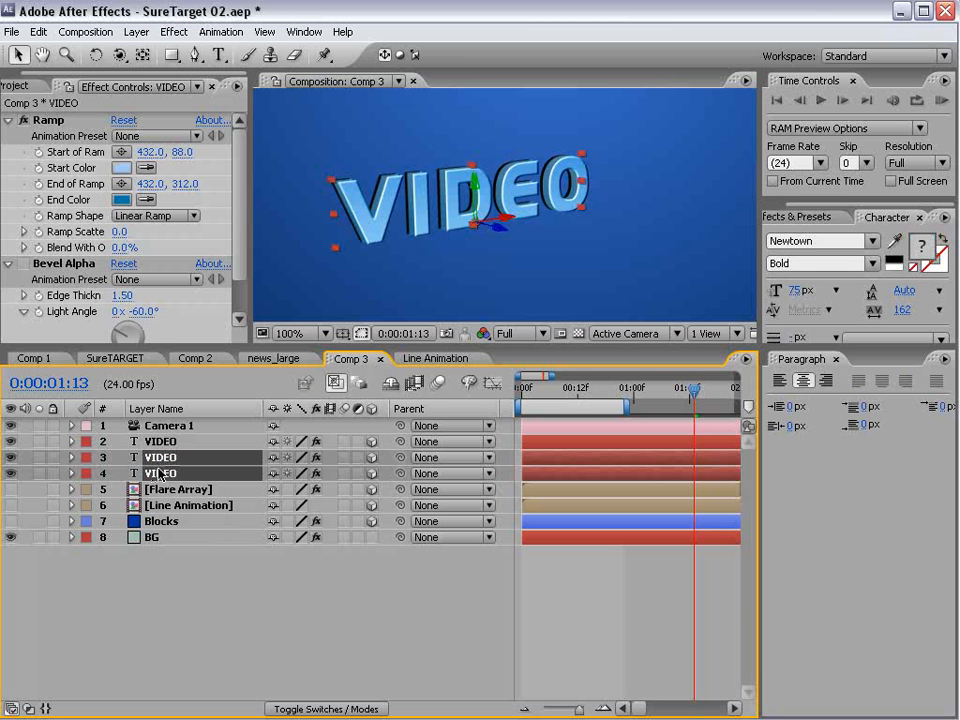
pyautogui.click(71, 473)
pyautogui.click(87, 474)
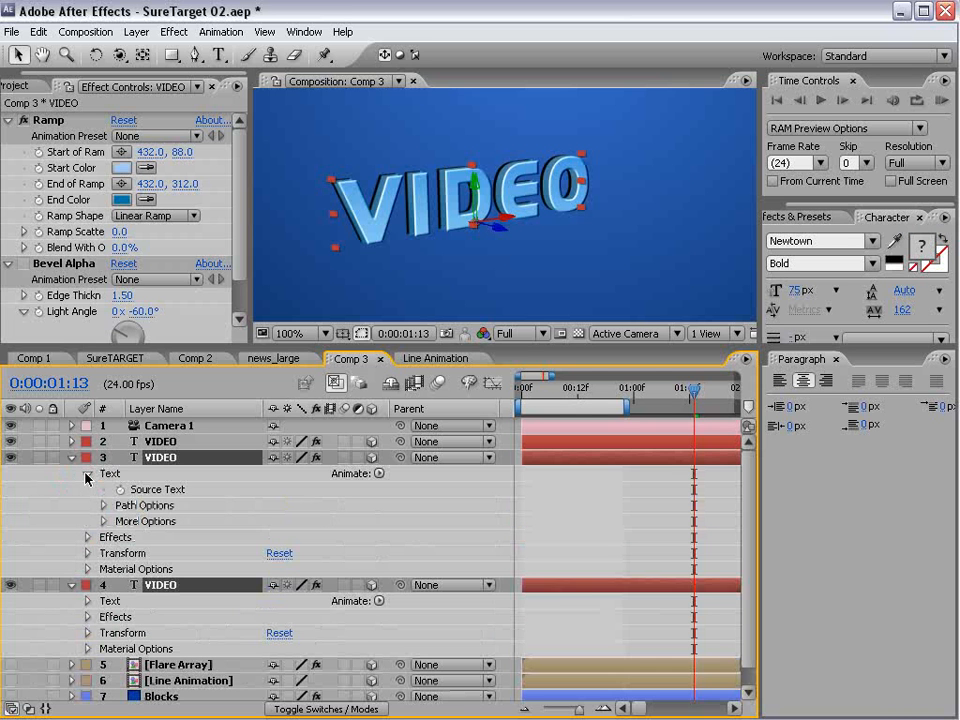
pyautogui.click(140, 489)
pyautogui.click(87, 474)
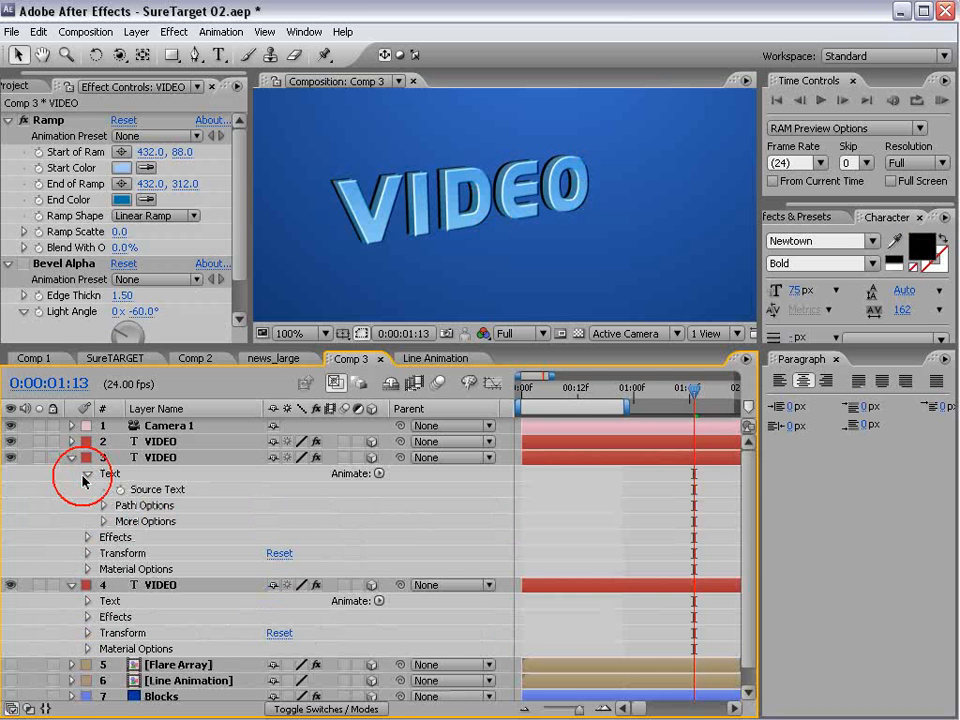
pyautogui.click(87, 474)
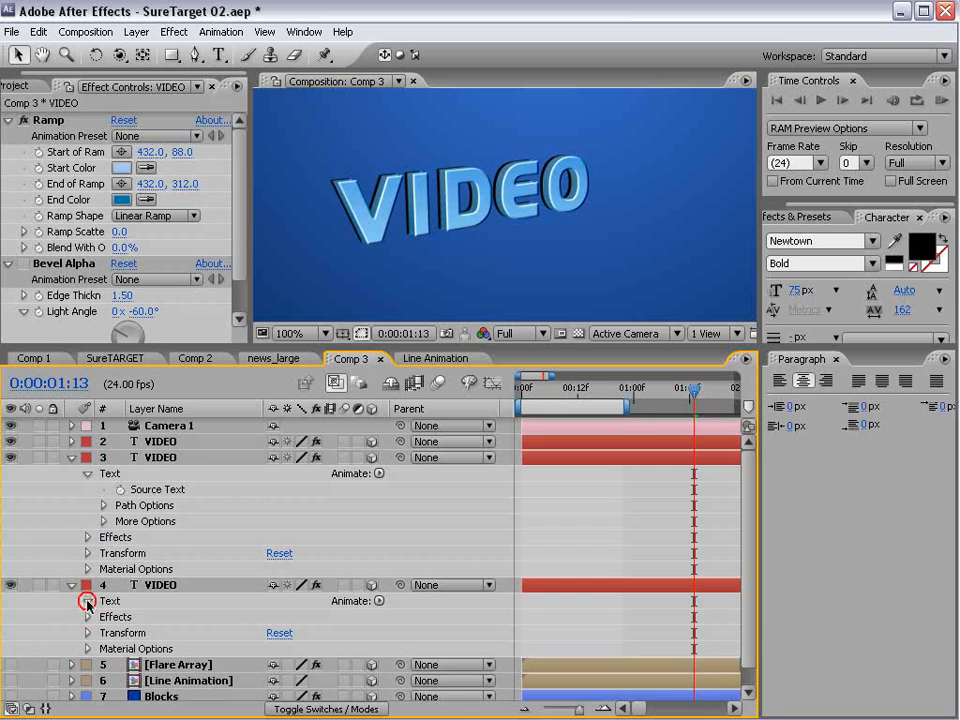
pyautogui.click(87, 601)
pyautogui.click(70, 441)
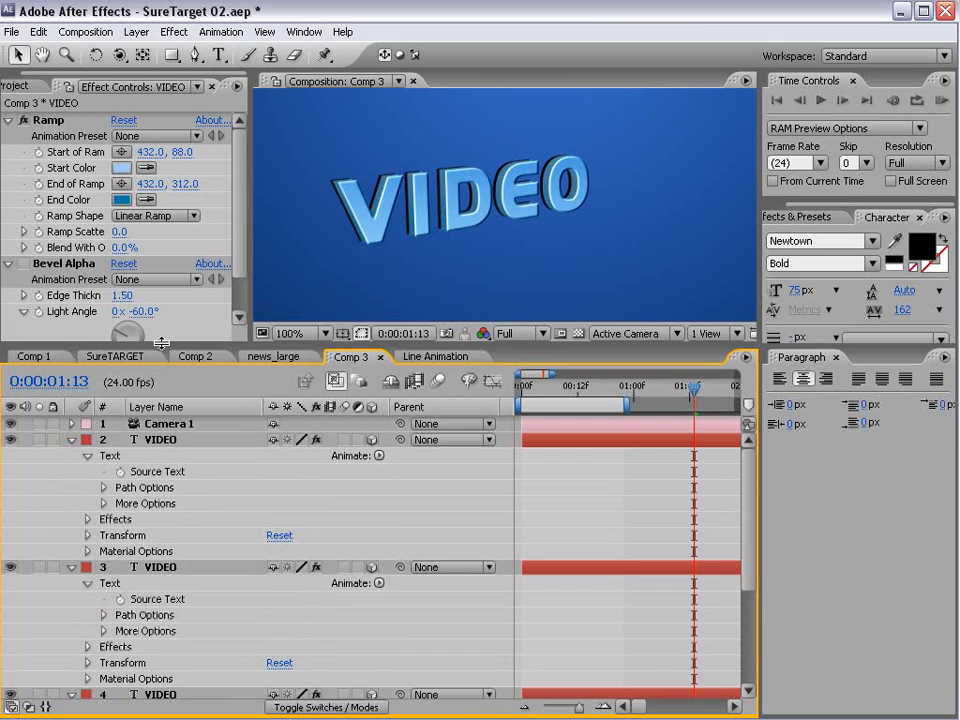
pyautogui.moveTo(128, 346); pyautogui.dragTo(128, 174)
pyautogui.click(87, 286)
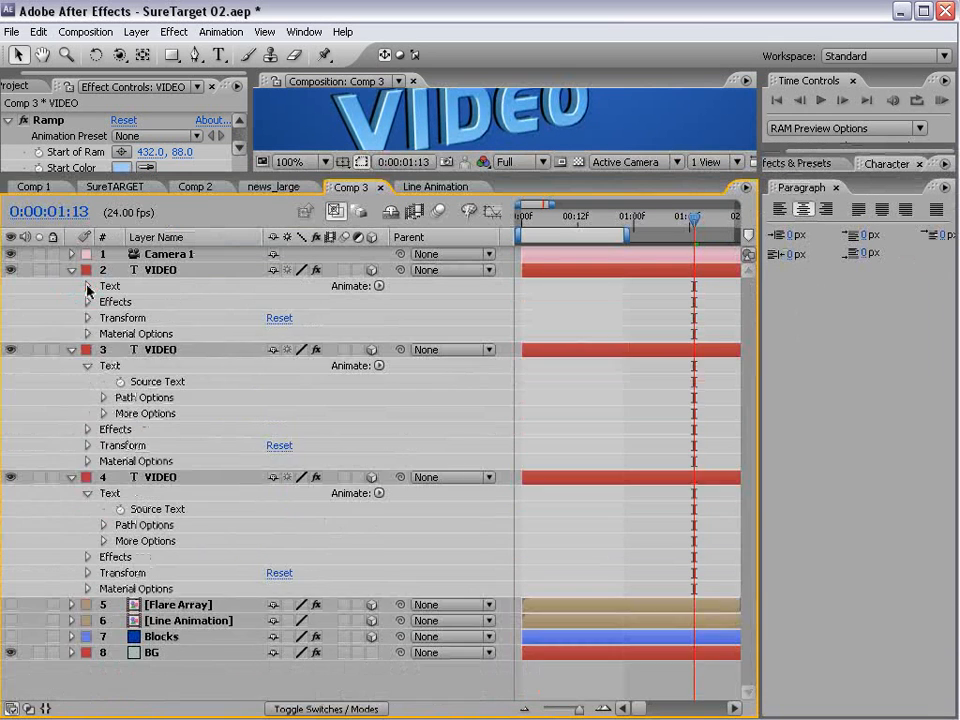
pyautogui.click(87, 286)
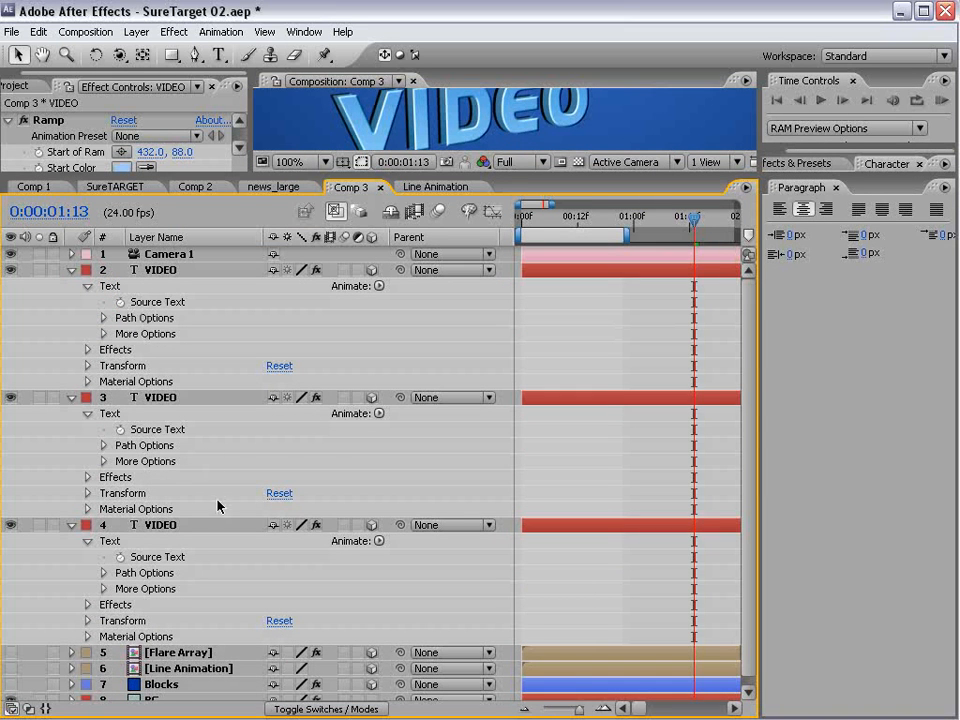
# - Link the Source Text of both rear VIDEO layers to the front VIDEO layer by expression, and collapse the layers
pyautogui.keyDown('alt'); pyautogui.click(119, 430); pyautogui.keyUp('alt')
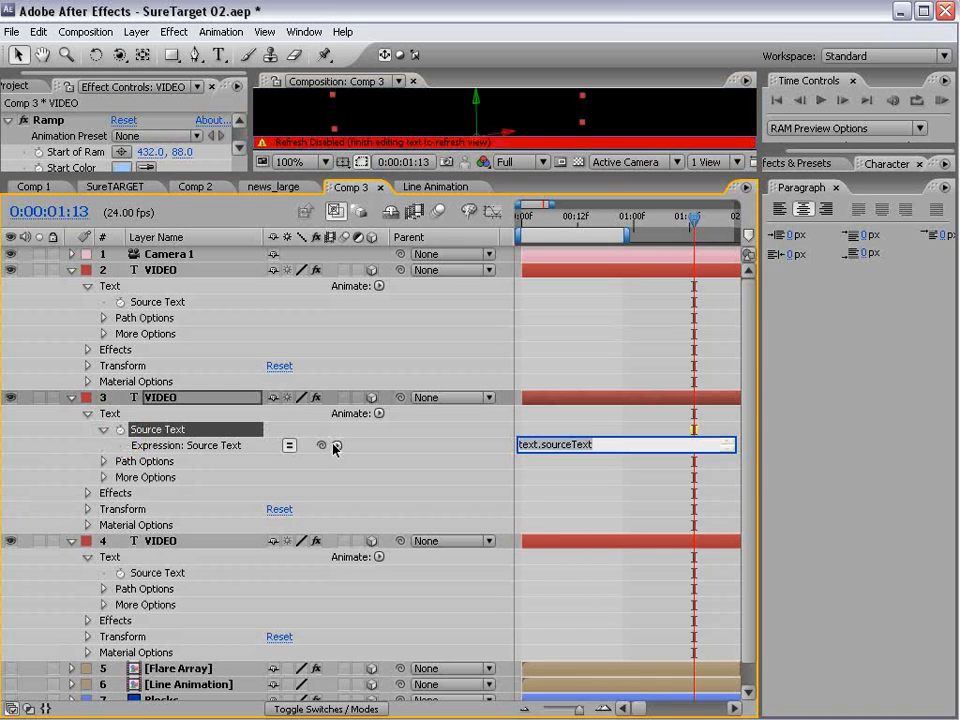
pyautogui.moveTo(321, 445); pyautogui.dragTo(172, 306)
pyautogui.keyDown('alt'); pyautogui.click(119, 573); pyautogui.keyUp('alt')
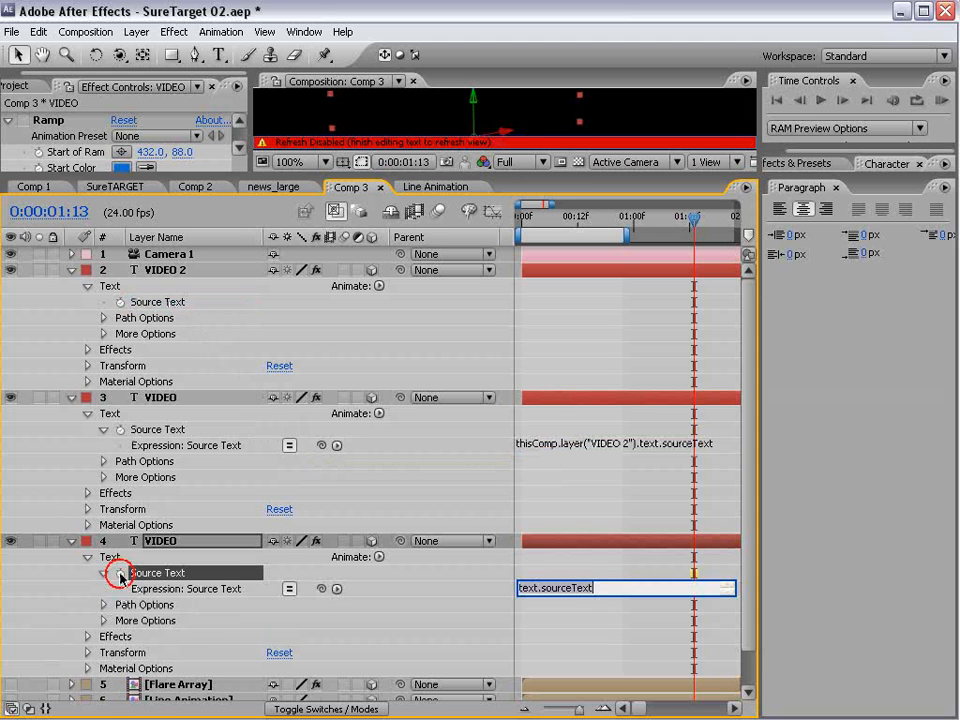
pyautogui.moveTo(321, 589); pyautogui.dragTo(171, 312)
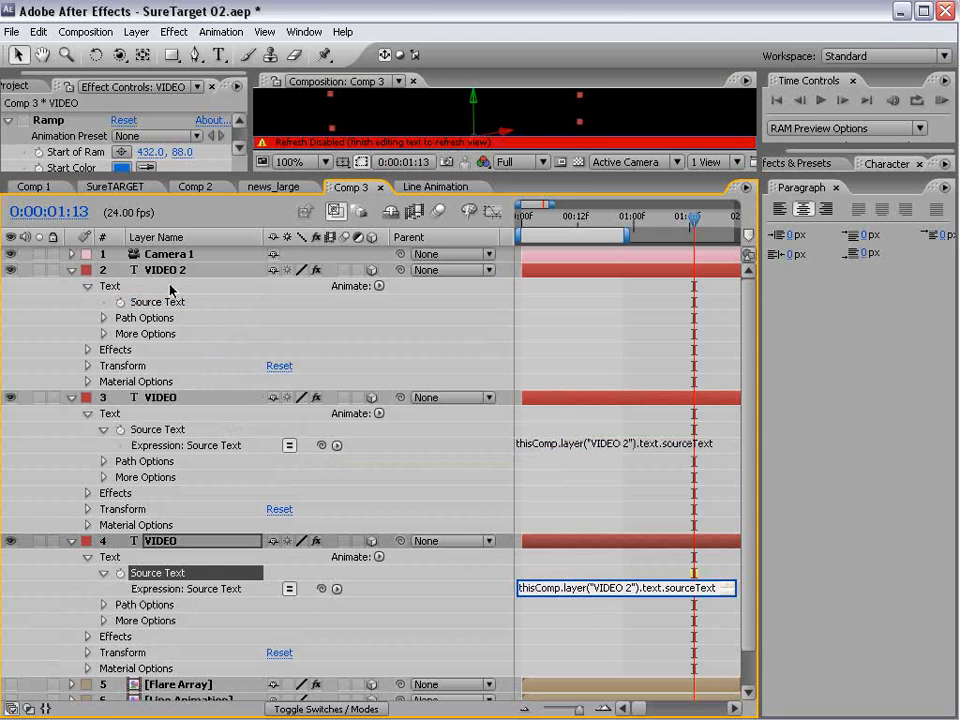
pyautogui.click(110, 270)
pyautogui.click(71, 270)
pyautogui.click(71, 286)
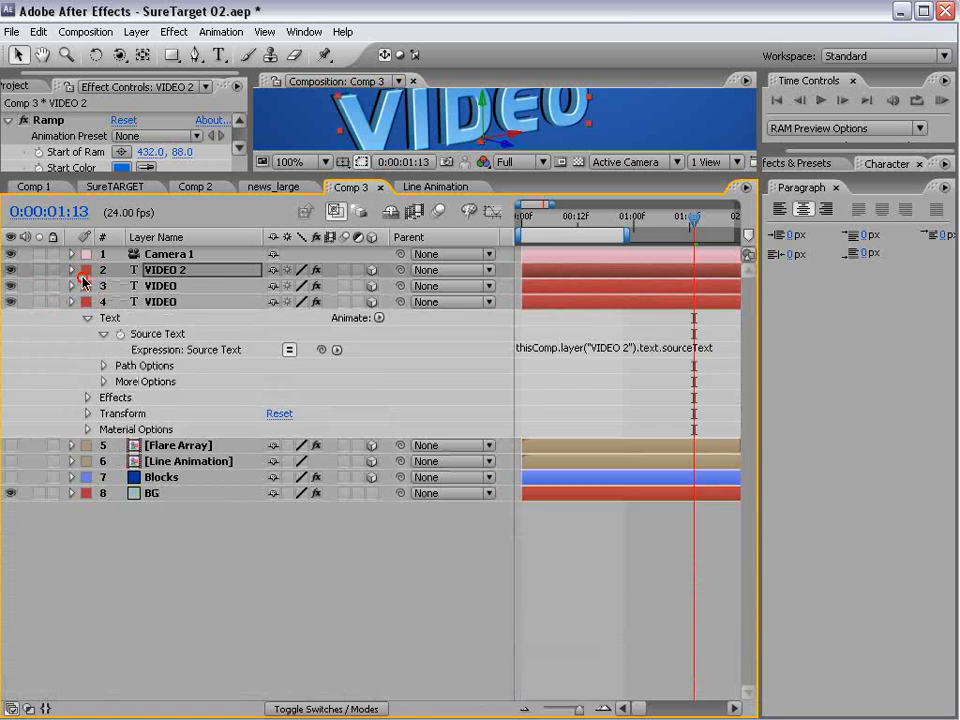
pyautogui.click(71, 302)
pyautogui.moveTo(173, 178); pyautogui.dragTo(173, 428)
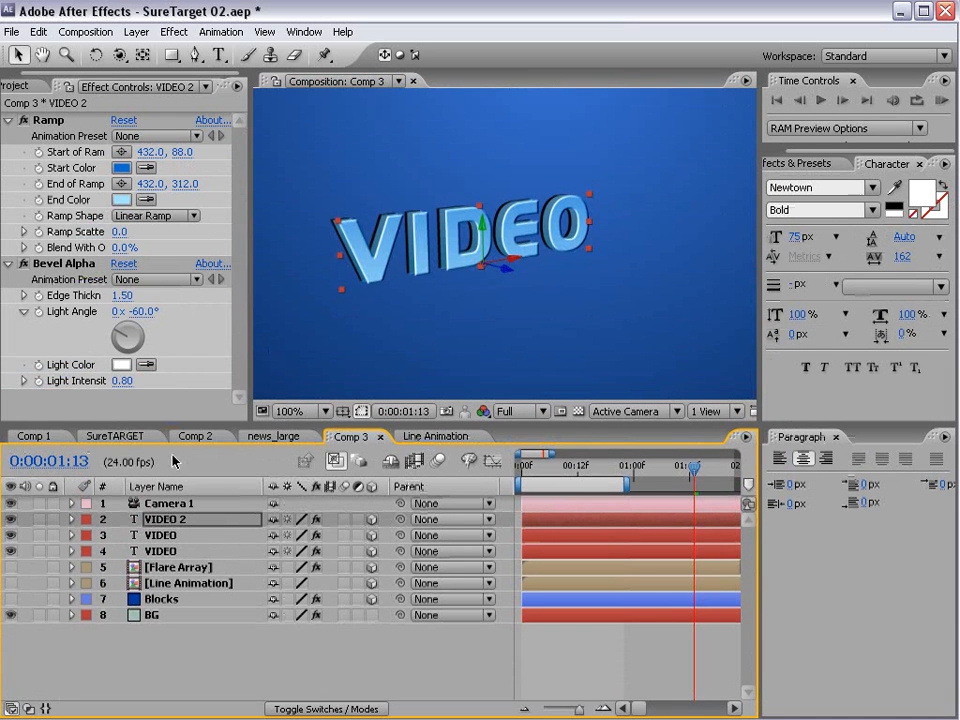
# - Try replacing the front layer's text with "Topo" to test the linked copies
pyautogui.doubleClick(168, 521)
pyautogui.write('Topo')
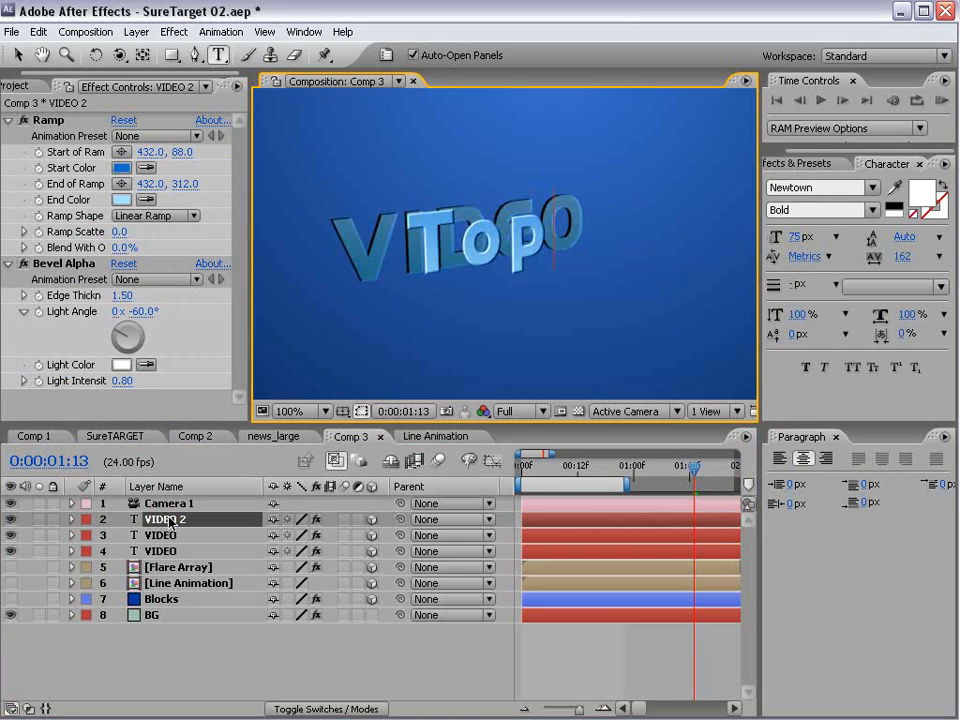
pyautogui.click(336, 651)
pyautogui.hotkey('ctrl', 's')
# - Change the front layer's text back to "VIDEO"
pyautogui.click(488, 266)
pyautogui.moveTo(411, 242); pyautogui.dragTo(587, 234)
pyautogui.write('VIDEO')
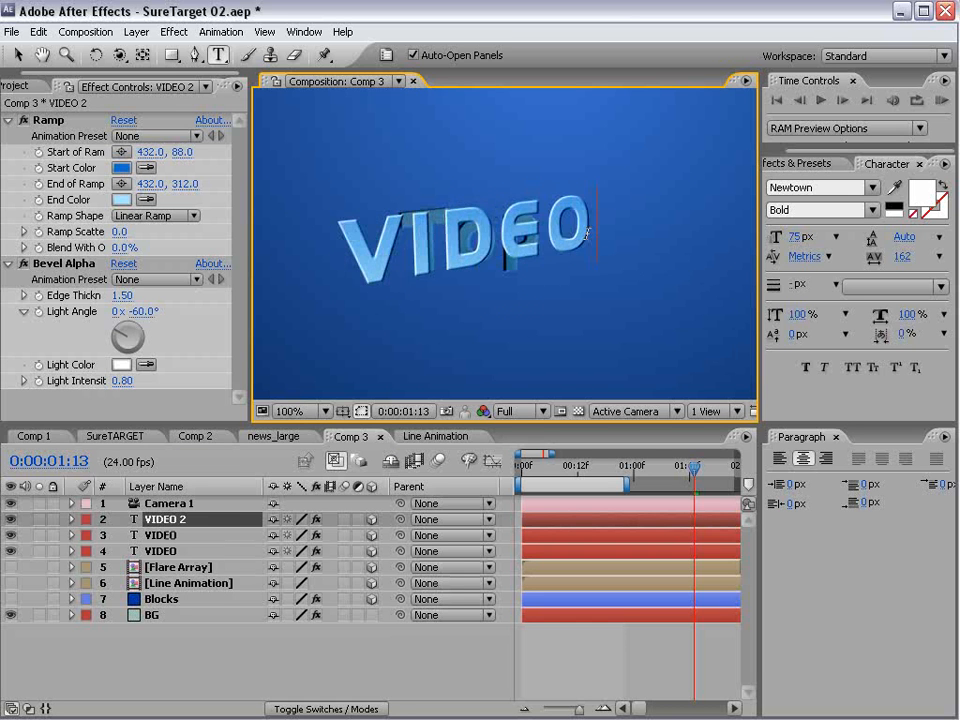
pyautogui.click(620, 635)
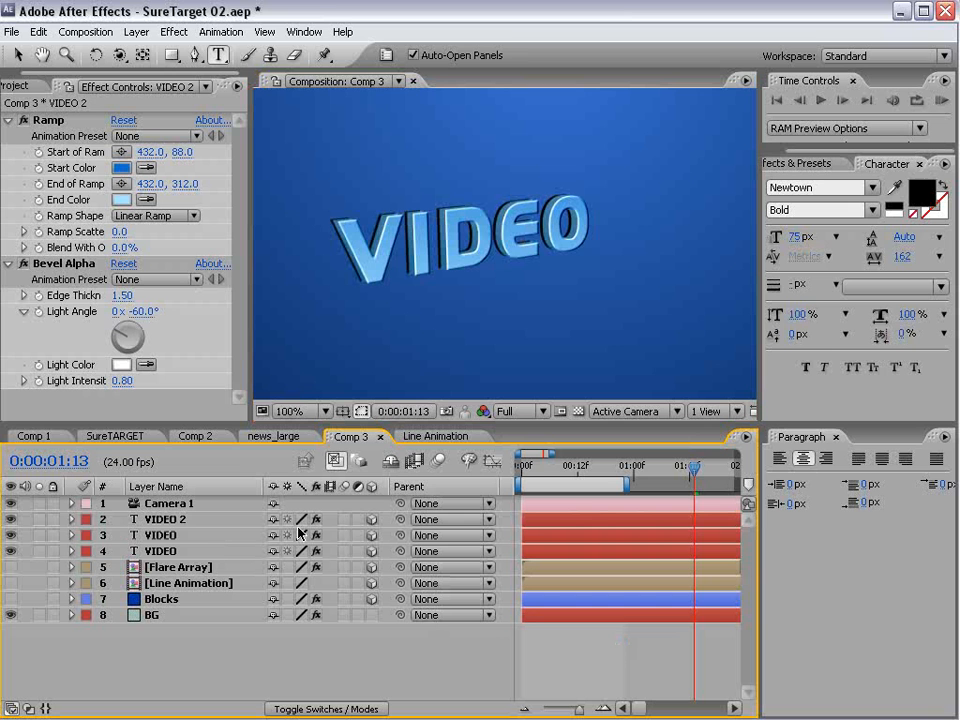
# - Parent the two rear VIDEO layers to the VIDEO 2 layer
pyautogui.click(165, 535)
pyautogui.keyDown('shift'); pyautogui.click(166, 550); pyautogui.keyUp('shift')
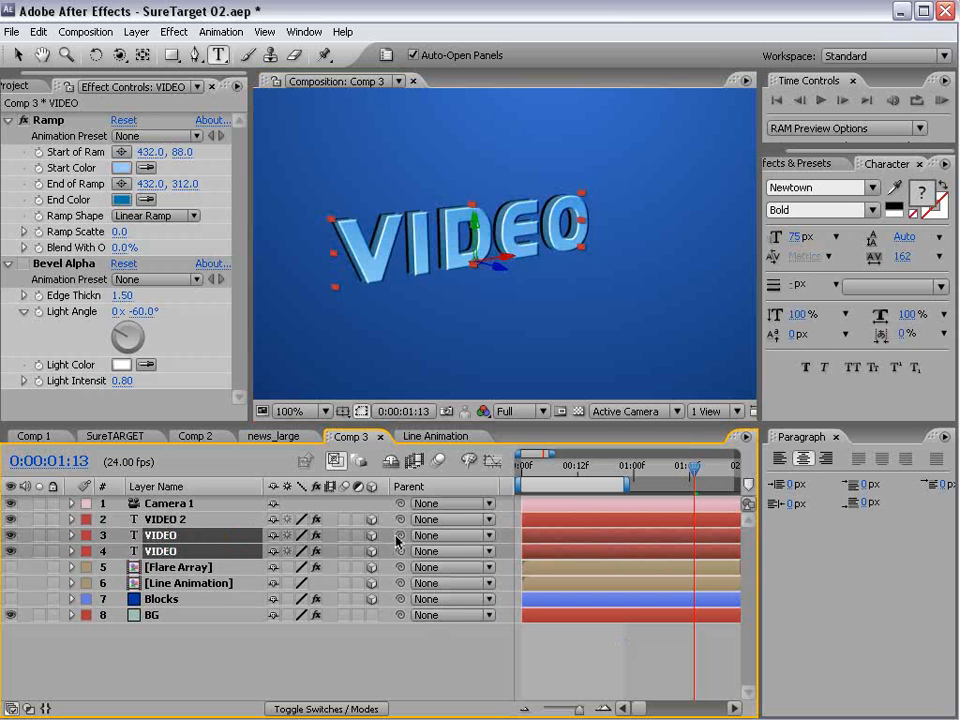
pyautogui.moveTo(398, 538); pyautogui.dragTo(160, 520)
# - Try moving and scaling the VIDEO 2 parent layer in the composition view, and undo the changes
pyautogui.click(160, 520)
pyautogui.press('v')
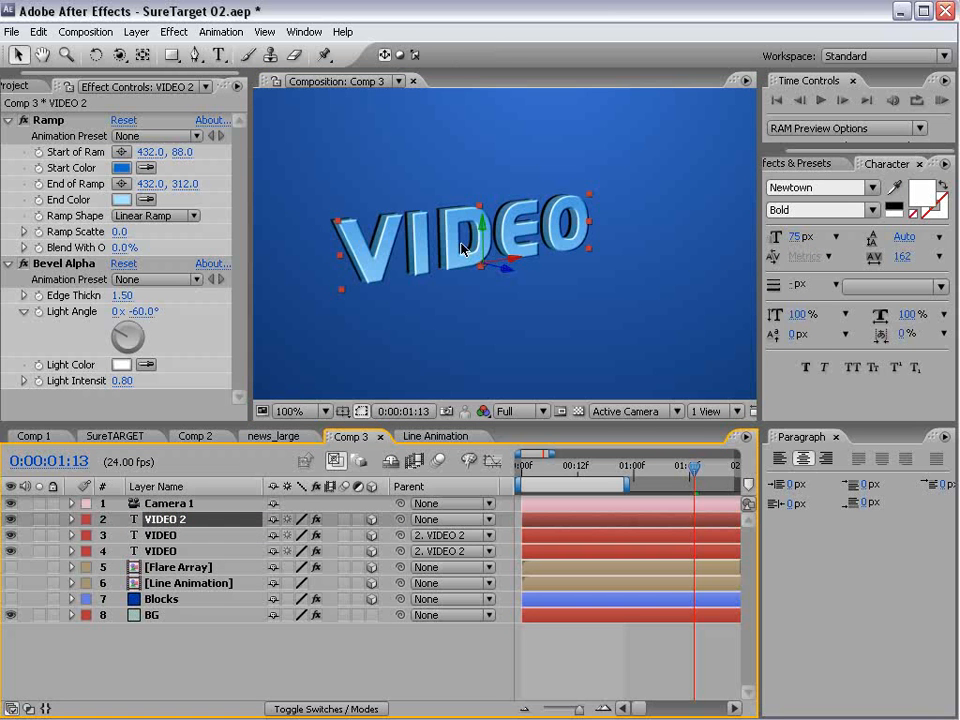
pyautogui.moveTo(511, 262); pyautogui.dragTo(478, 258)
pyautogui.hotkey('ctrl', 'z')
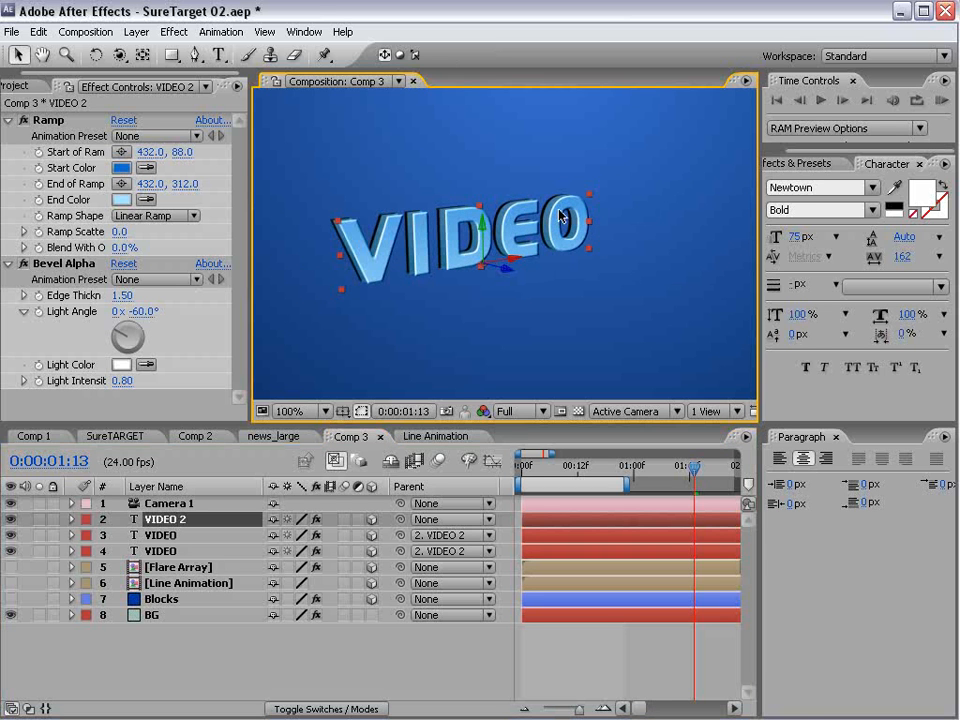
pyautogui.moveTo(590, 197); pyautogui.dragTo(662, 136)
pyautogui.click(171, 654)
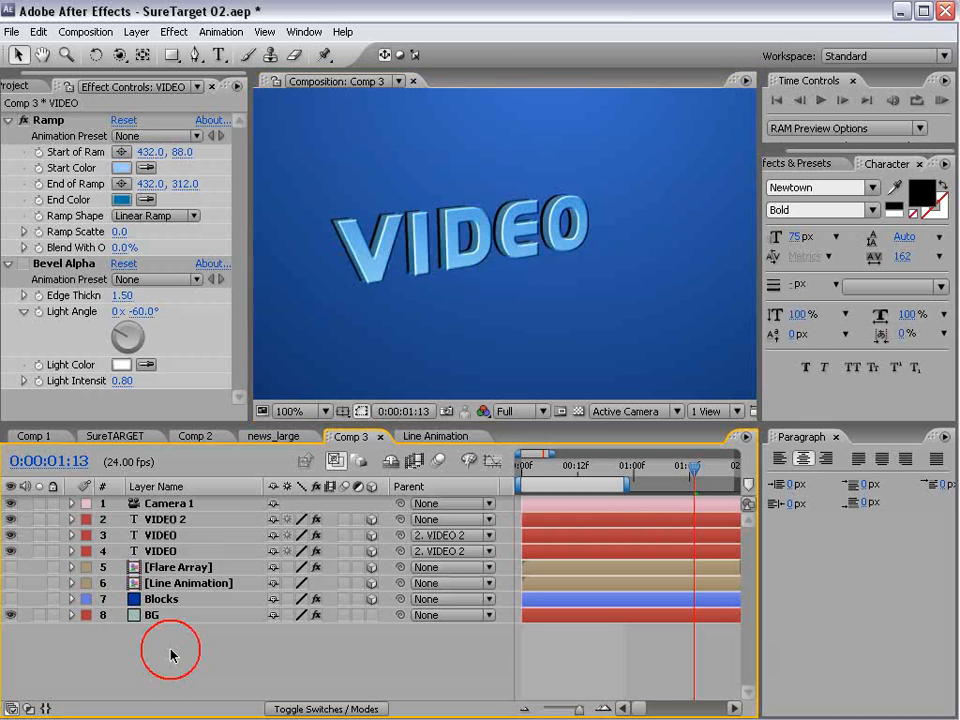
# - Lock the two rear VIDEO layers
pyautogui.click(160, 537)
pyautogui.keyDown('shift'); pyautogui.click(156, 548); pyautogui.keyUp('shift')
pyautogui.moveTo(53, 535); pyautogui.dragTo(53, 551)
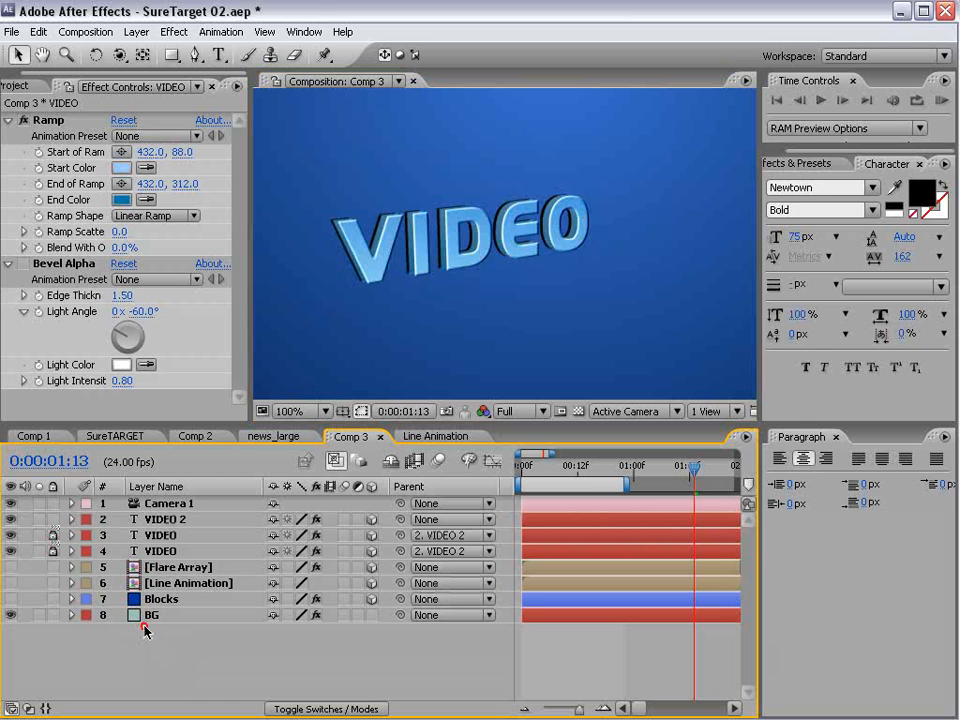
# - Try dragging the VIDEO 2 text in the composition, undo the move, and unlock the two rear VIDEO layers
pyautogui.click(465, 238)
pyautogui.moveTo(464, 238); pyautogui.dragTo(425, 246)
pyautogui.hotkey('ctrl', 'z')
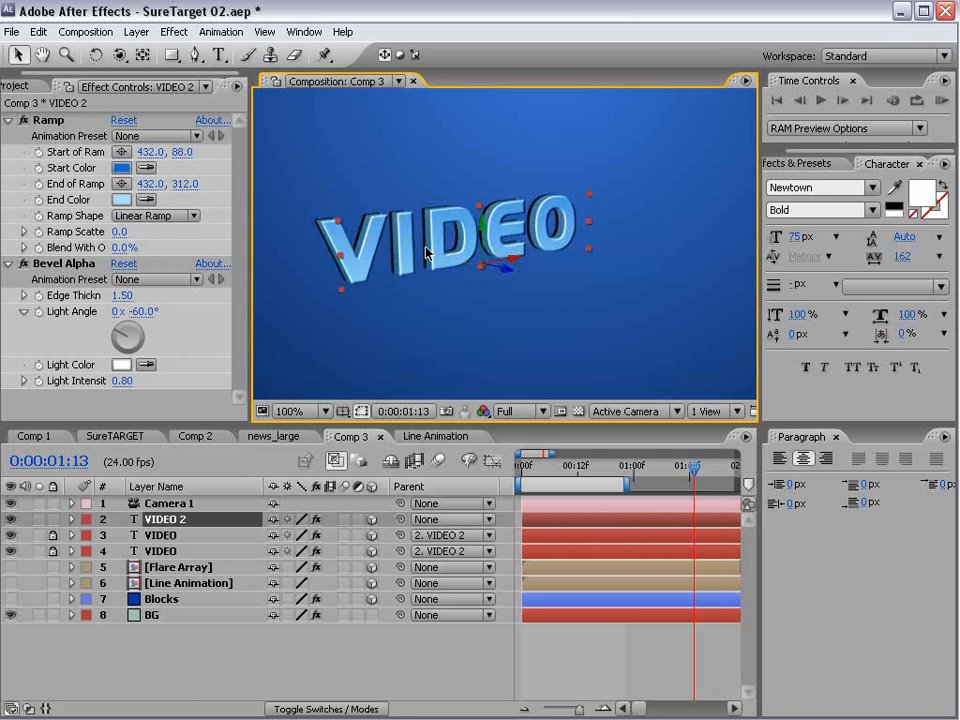
pyautogui.scroll(-1, 425, 246)
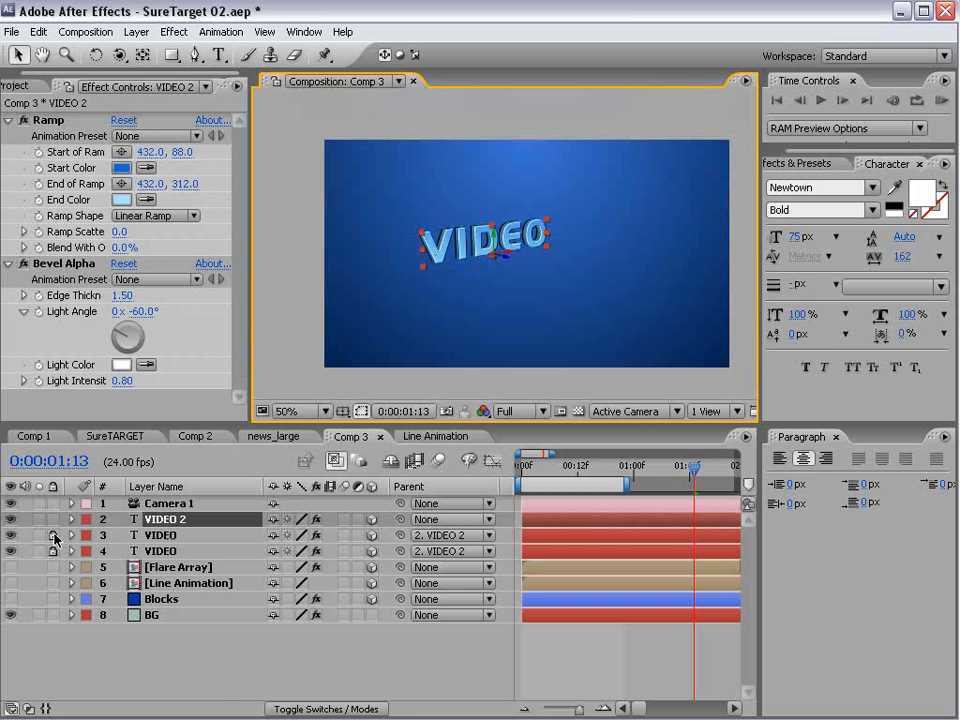
pyautogui.moveTo(54, 537); pyautogui.dragTo(55, 553)
# - Duplicate the three VIDEO layers together and place the copies below and to the right of the original text
pyautogui.keyDown('shift'); pyautogui.click(165, 553); pyautogui.keyUp('shift')
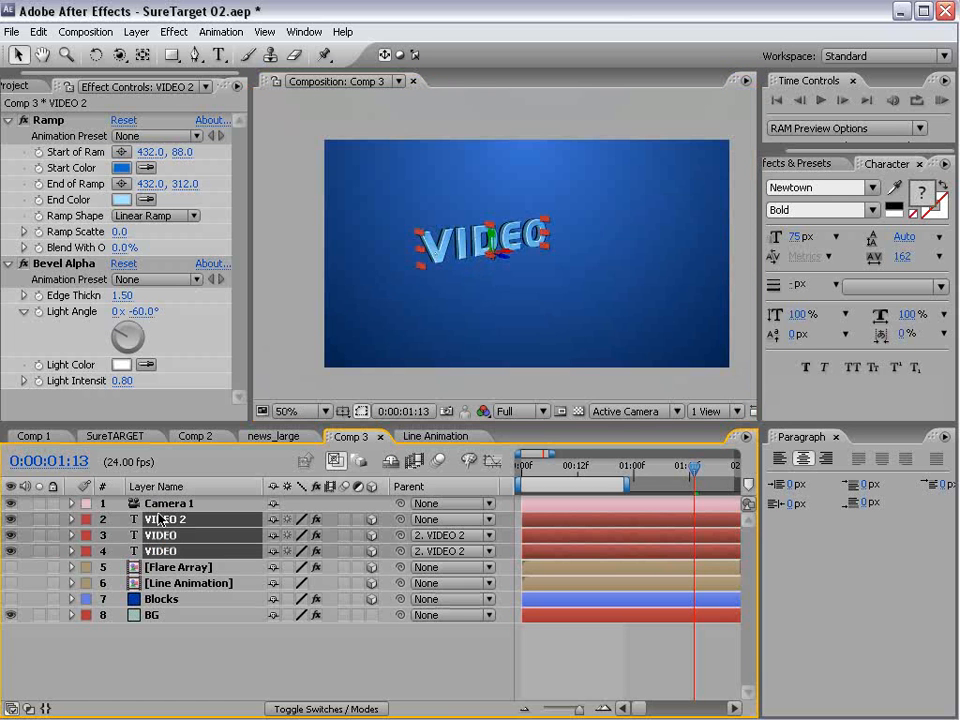
pyautogui.click(38, 32)
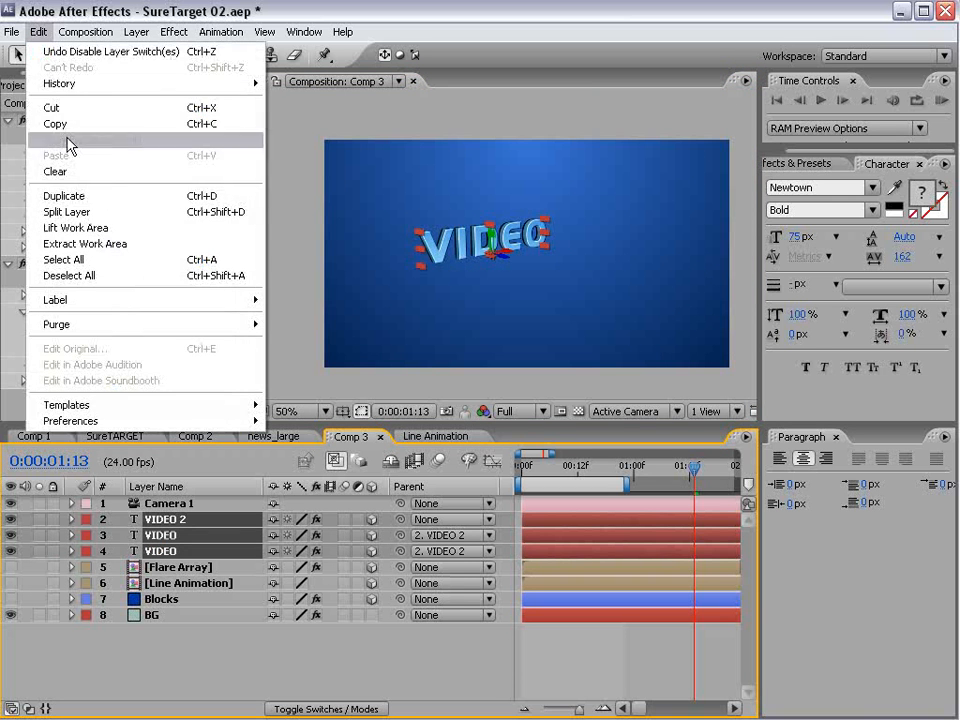
pyautogui.click(66, 196)
pyautogui.moveTo(490, 240); pyautogui.dragTo(572, 266)
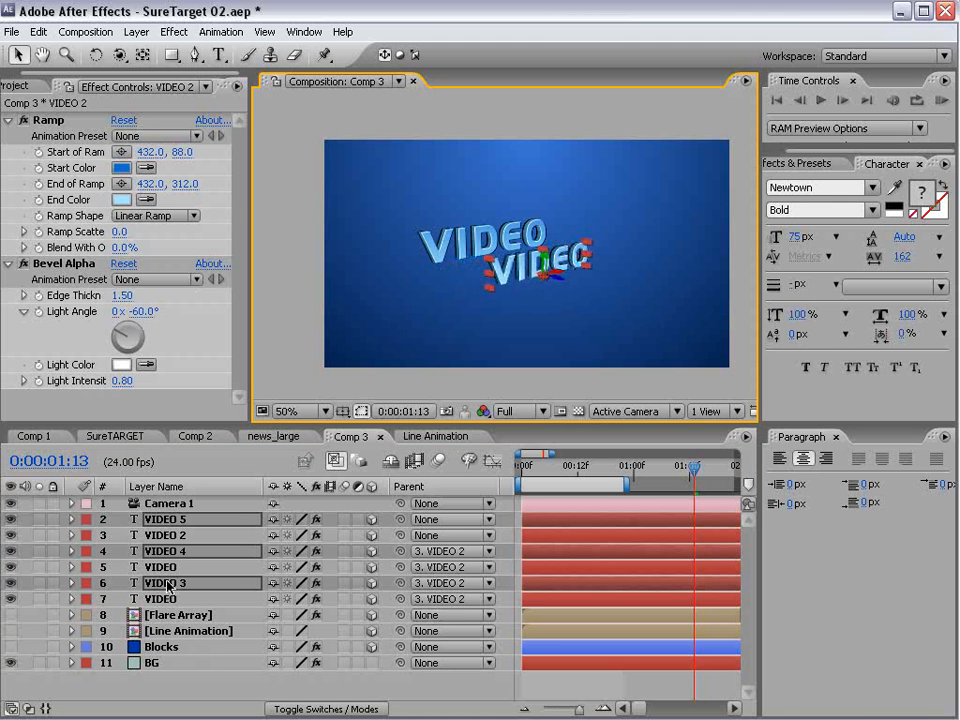
# - Group the duplicated layers VIDEO 5, VIDEO 4 and VIDEO 3 above the originals and give them the Sea Foam label
pyautogui.moveTo(168, 587); pyautogui.dragTo(180, 536)
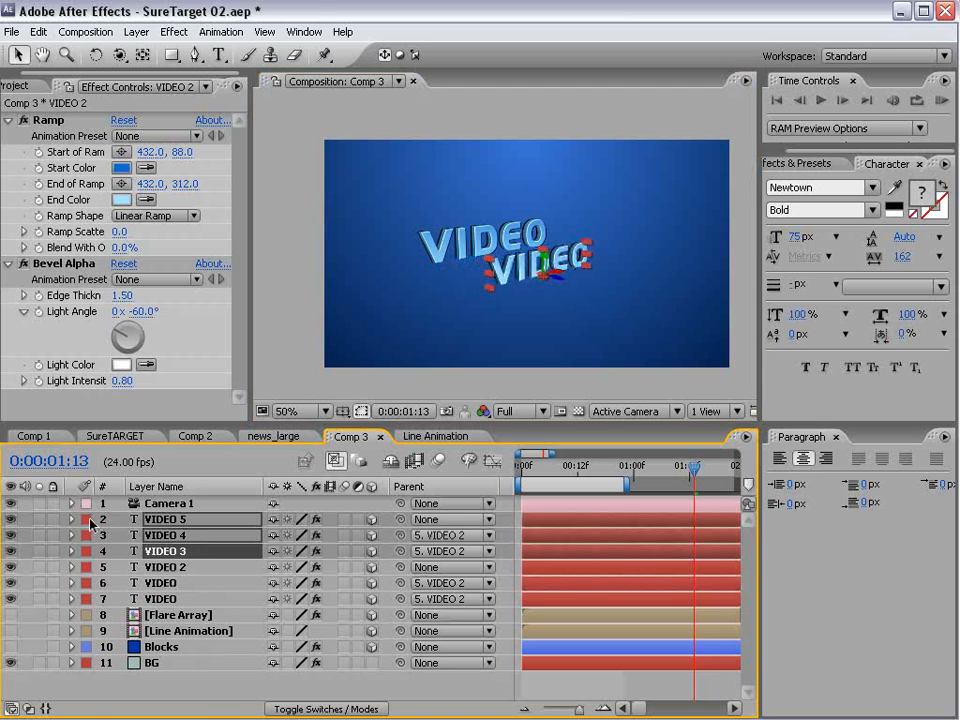
pyautogui.click(89, 520)
pyautogui.click(107, 695)
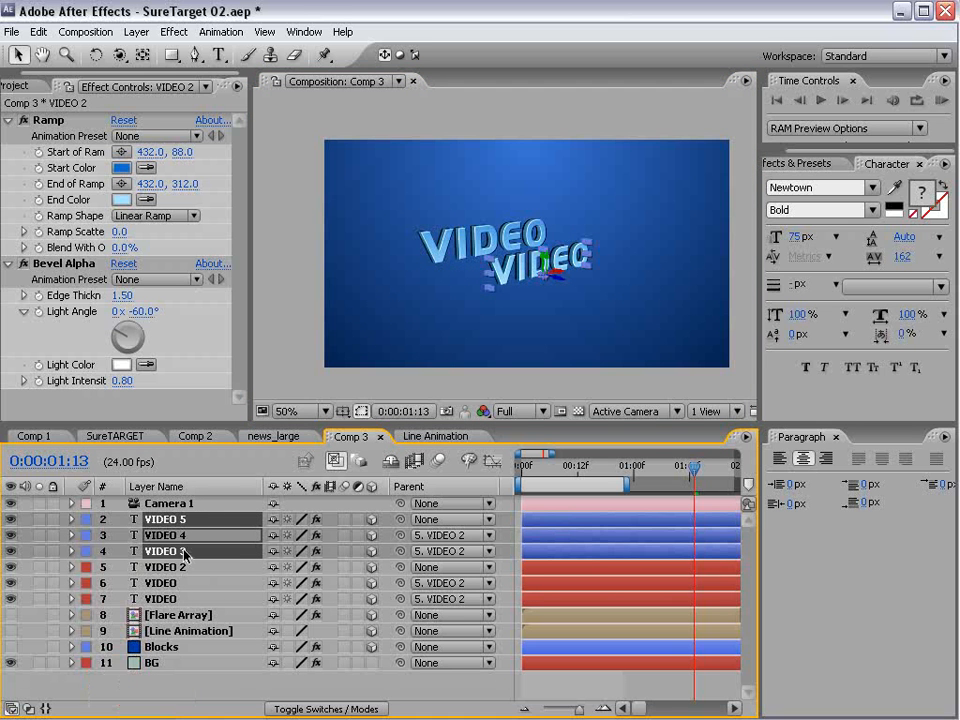
pyautogui.click(82, 560)
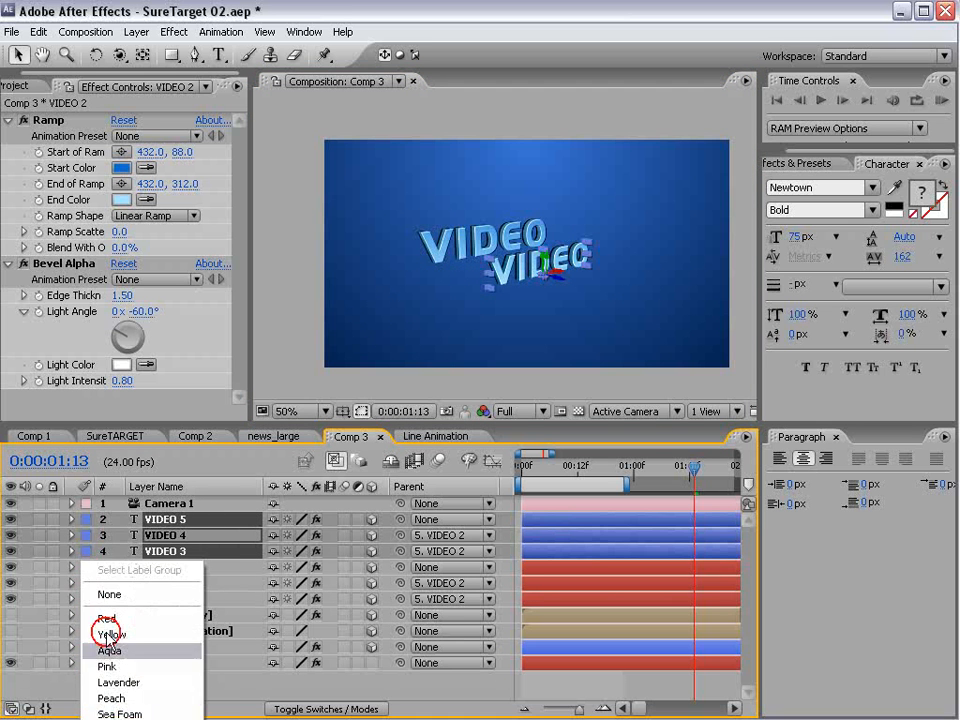
pyautogui.click(130, 709)
pyautogui.click(199, 687)
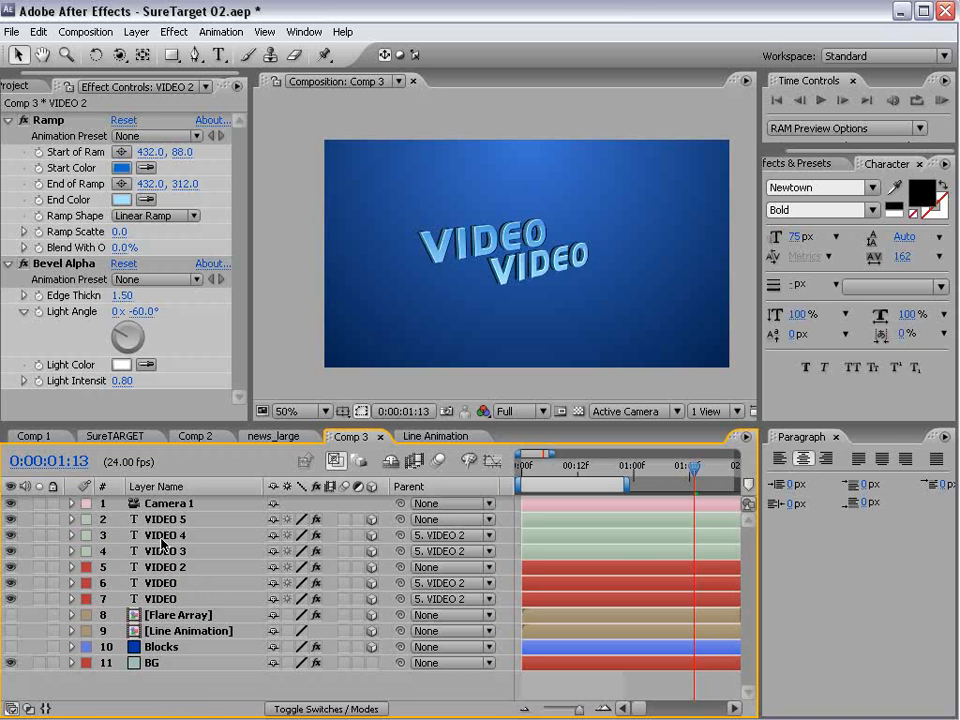
# - Parent the VIDEO 4 and VIDEO 3 layers to VIDEO 5
pyautogui.click(184, 536)
pyautogui.keyDown('shift'); pyautogui.click(369, 550); pyautogui.keyUp('shift')
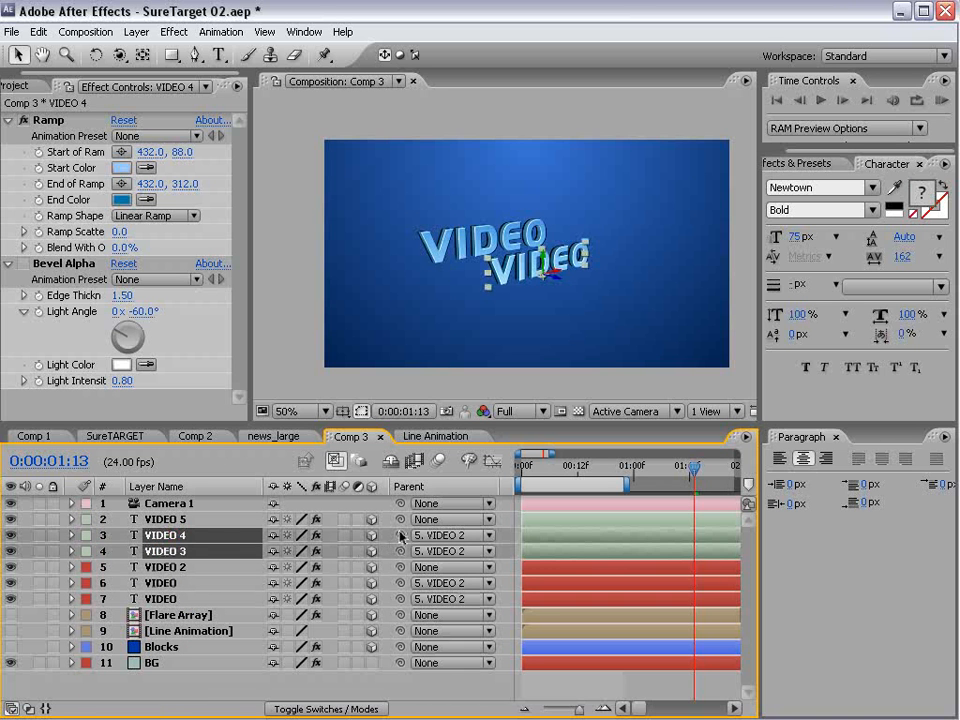
pyautogui.moveTo(400, 535); pyautogui.dragTo(170, 519)
pyautogui.click(165, 519)
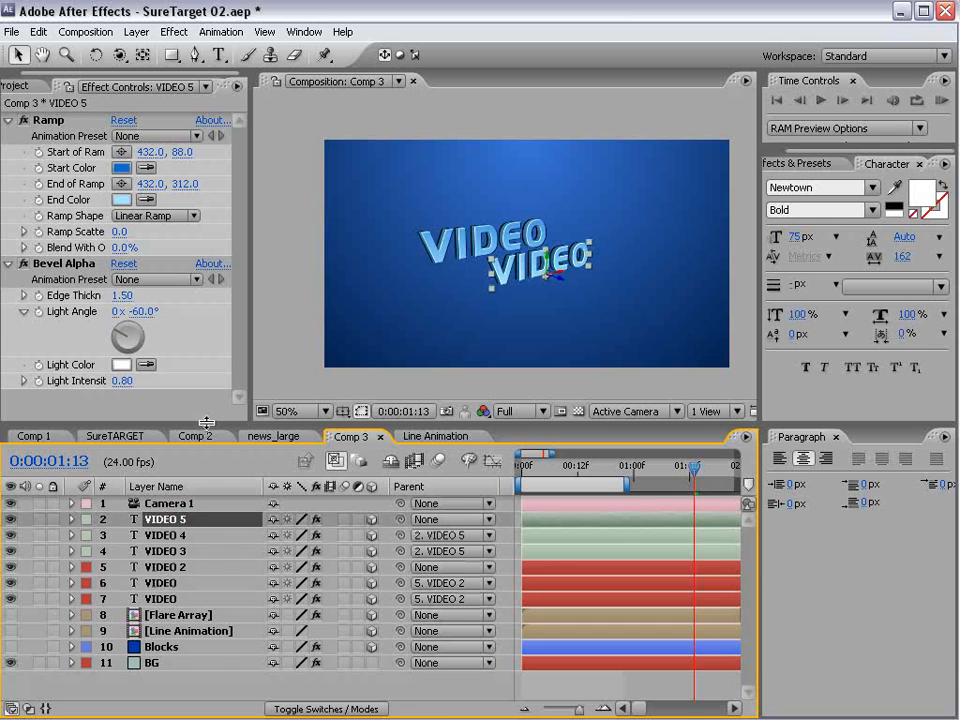
# - Expand the VIDEO 4 and VIDEO 3 layers down to their Source Text expressions
pyautogui.moveTo(206, 422); pyautogui.dragTo(205, 335)
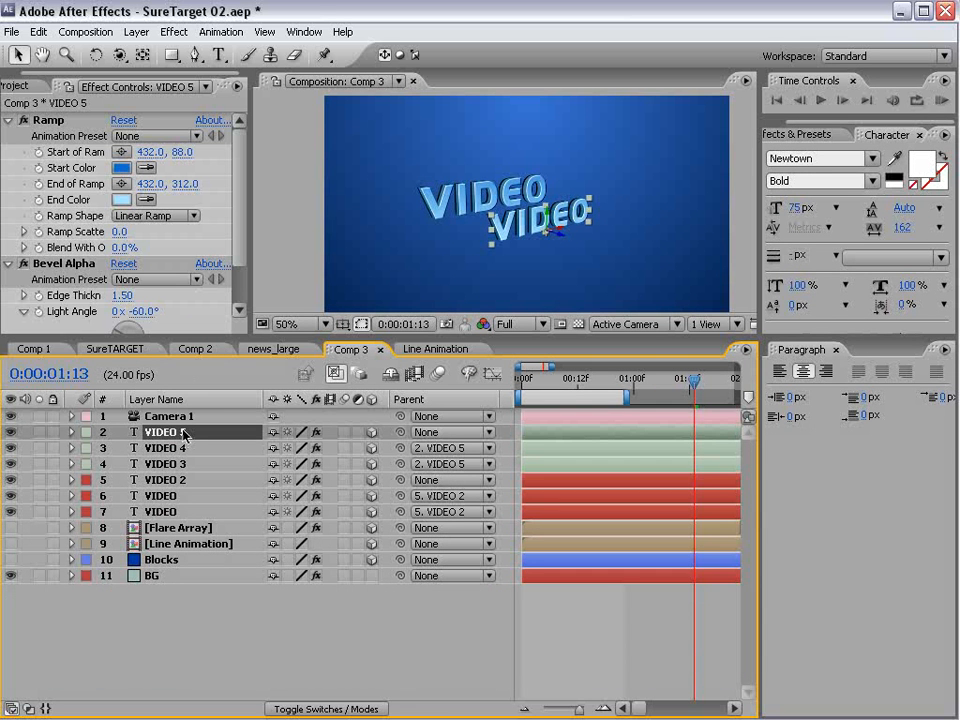
pyautogui.click(150, 455)
pyautogui.keyDown('shift'); pyautogui.click(85, 462); pyautogui.keyUp('shift')
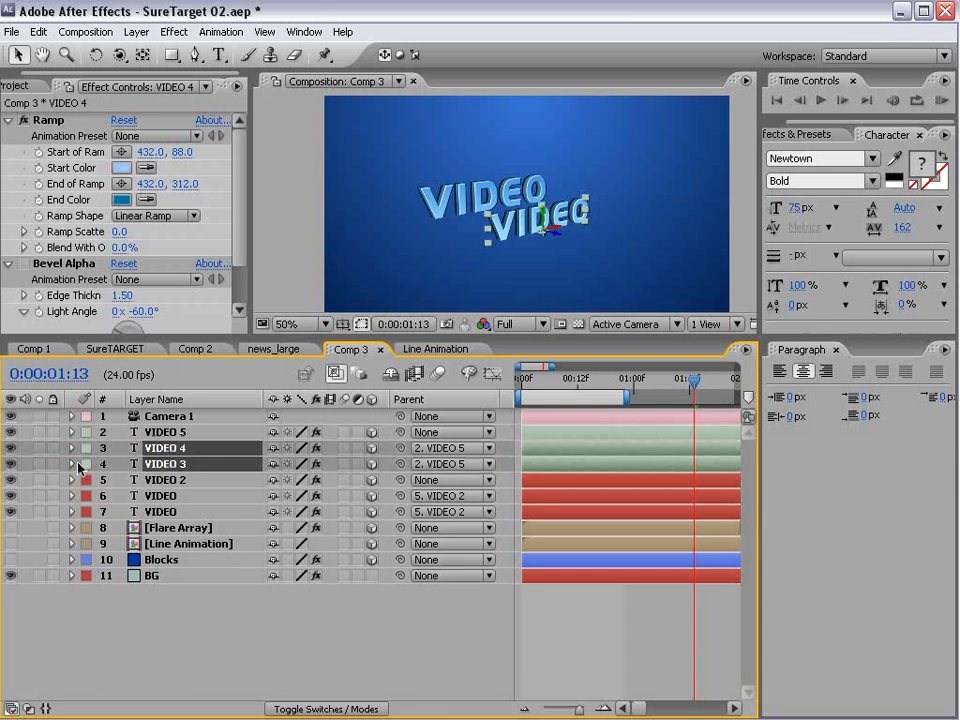
pyautogui.click(72, 464)
pyautogui.moveTo(170, 338); pyautogui.dragTo(169, 238)
pyautogui.click(152, 332)
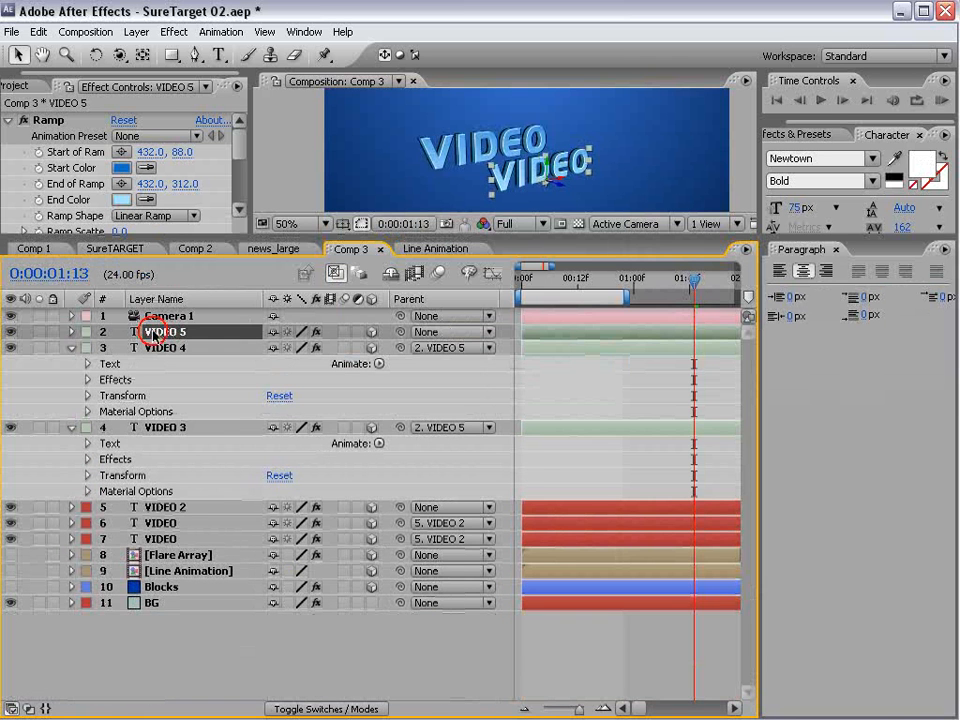
pyautogui.click(87, 364)
pyautogui.click(87, 491)
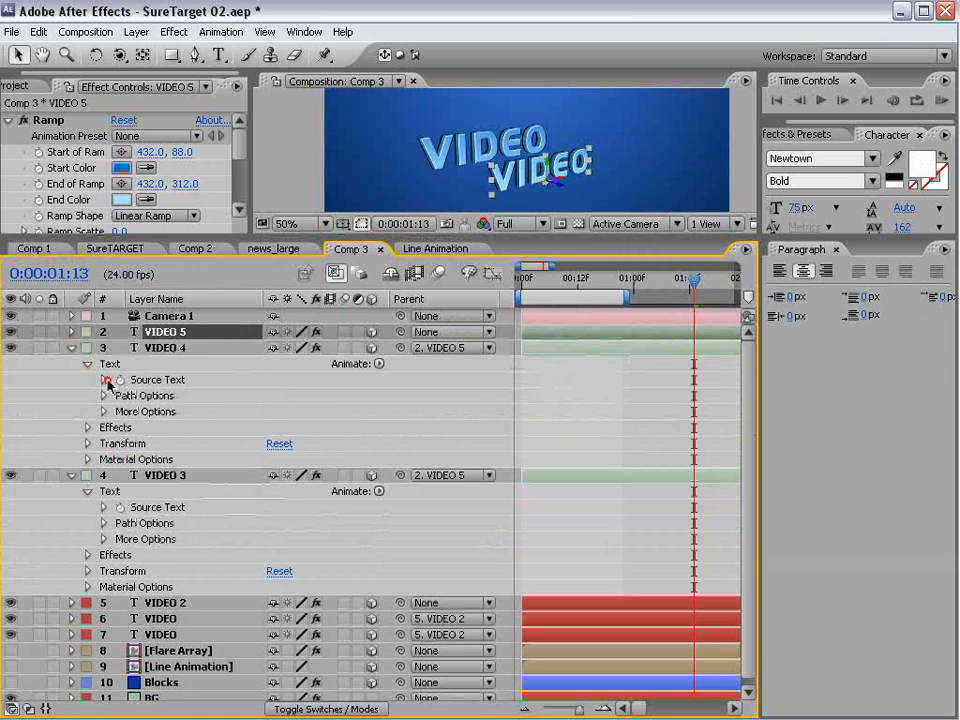
pyautogui.click(105, 380)
pyautogui.click(104, 523)
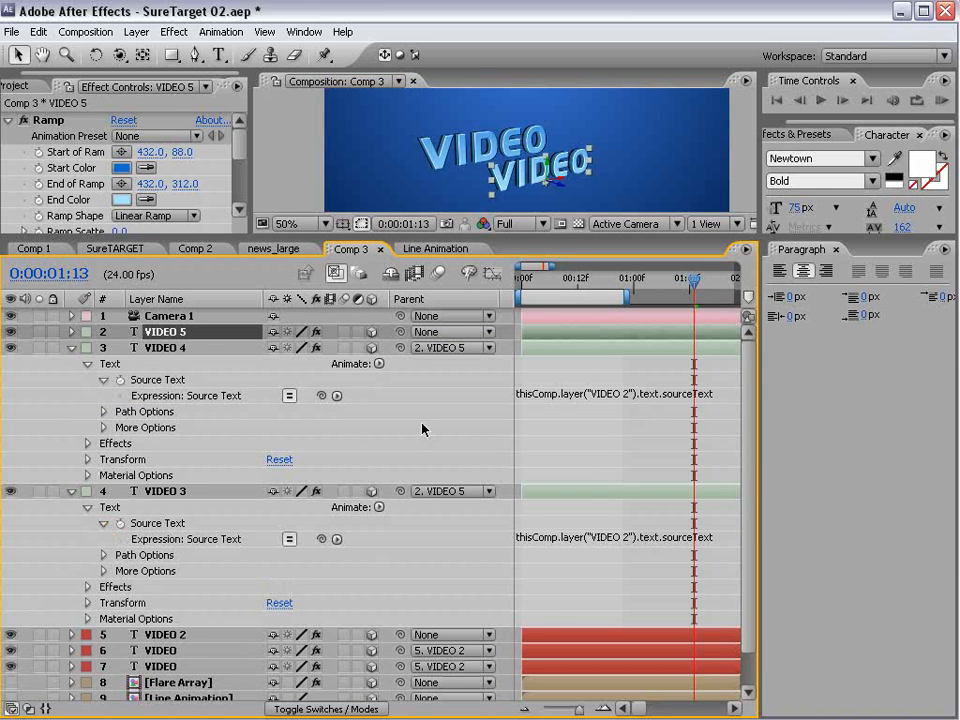
# - Edit the Source Text expressions of VIDEO 4 and VIDEO 3 to reference layer "VIDEO 5", and collapse the layer properties
pyautogui.click(611, 397)
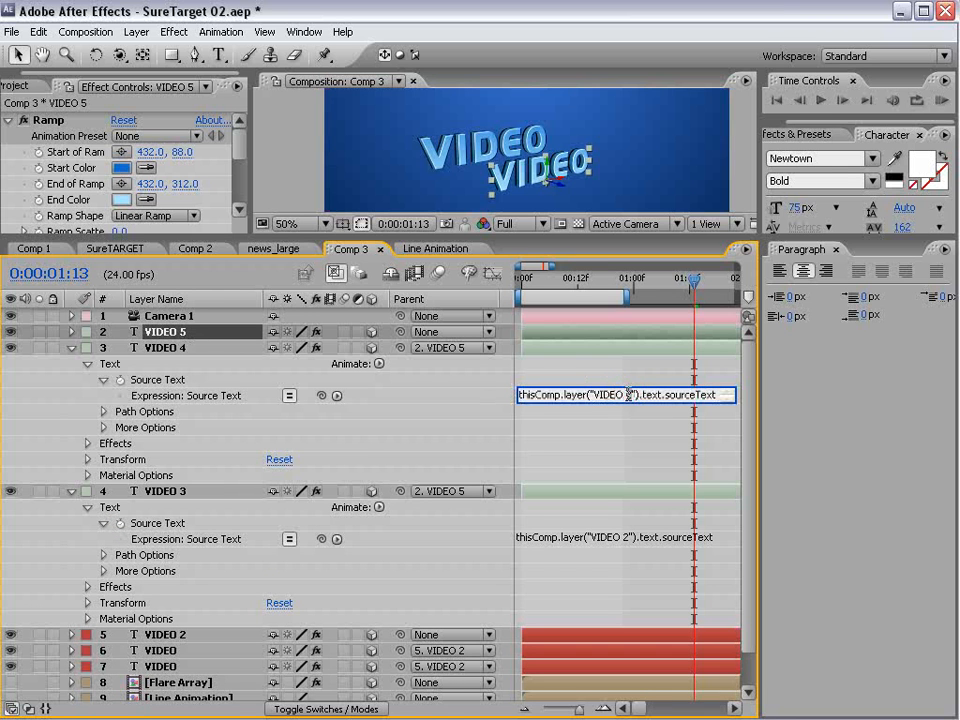
pyautogui.click(626, 538)
pyautogui.press('BackSpace')
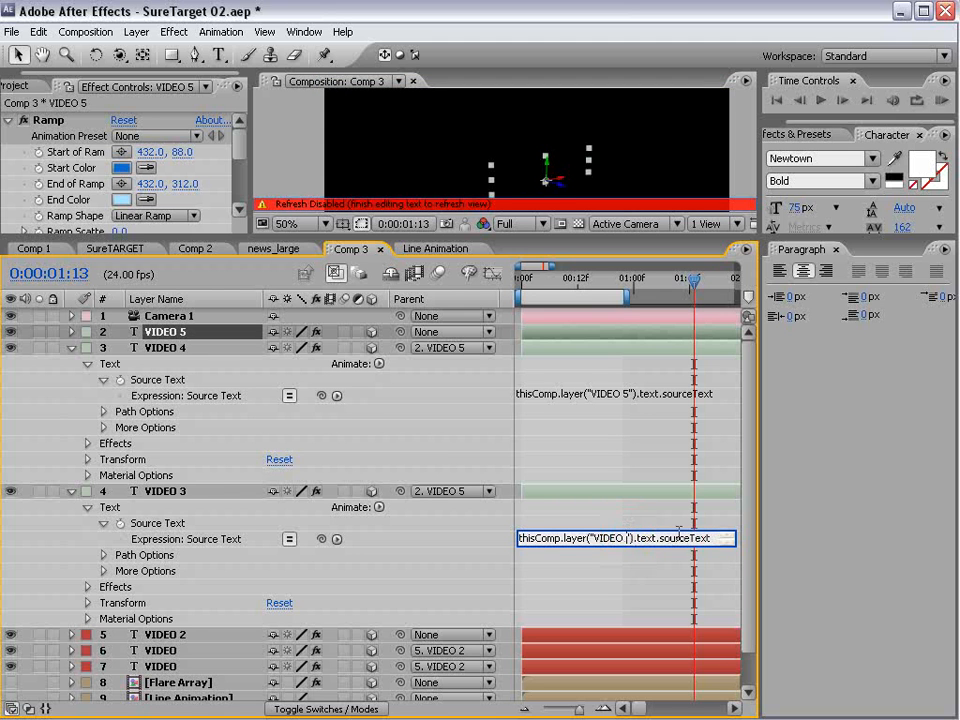
pyautogui.write('5')
pyautogui.click(11, 384)
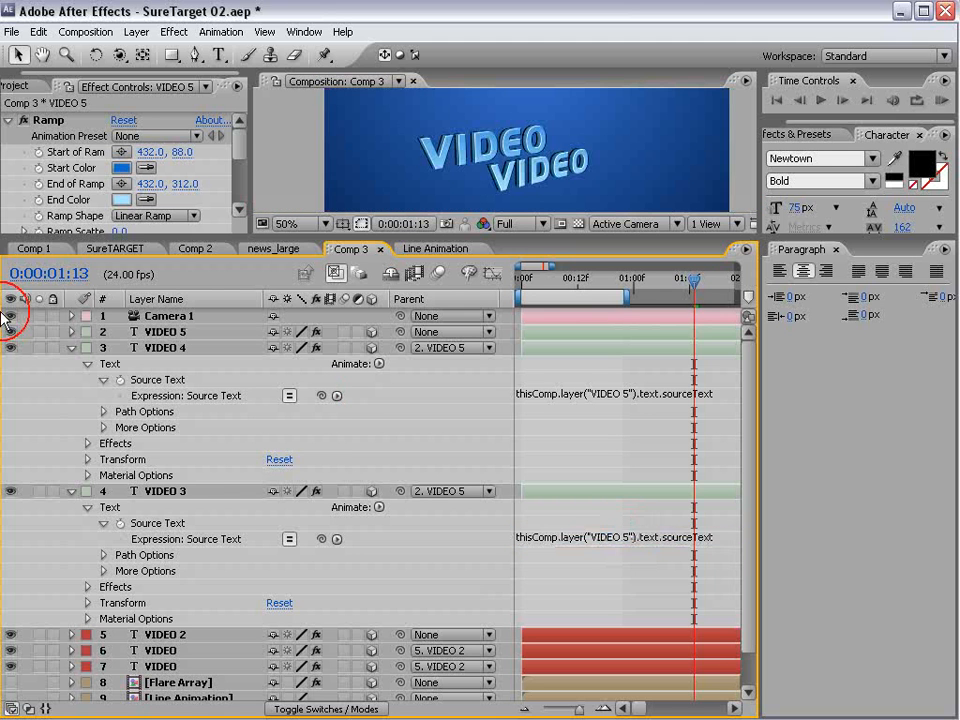
pyautogui.click(71, 348)
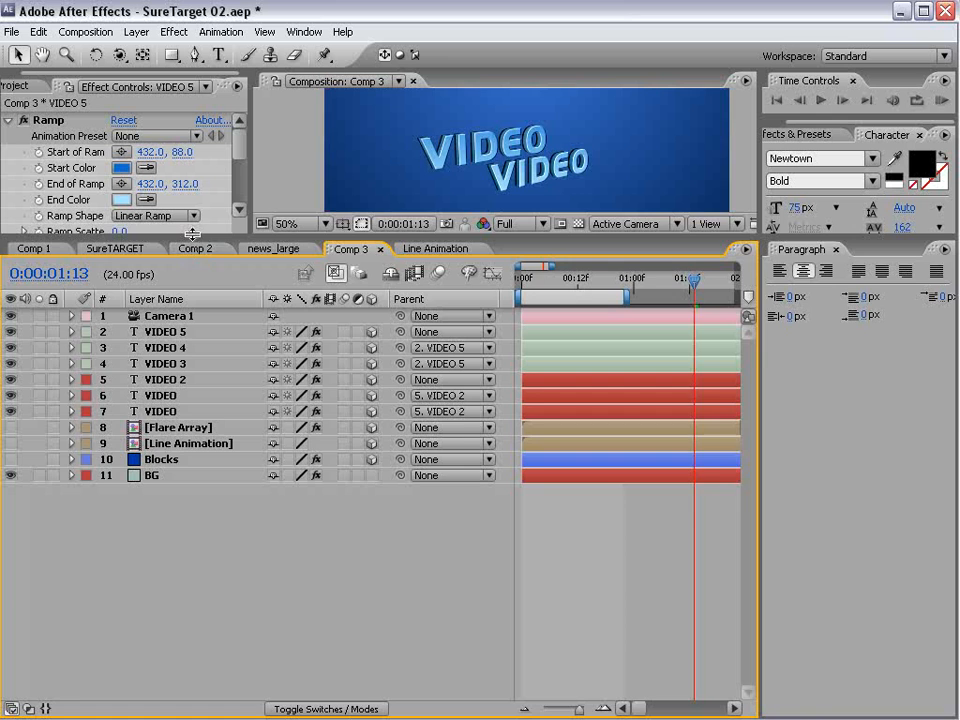
# - Replace the text of the VIDEO 5 layer with COPILOT
pyautogui.moveTo(195, 241); pyautogui.dragTo(195, 374)
pyautogui.click(172, 466)
pyautogui.hotkey('ctrl', 't')
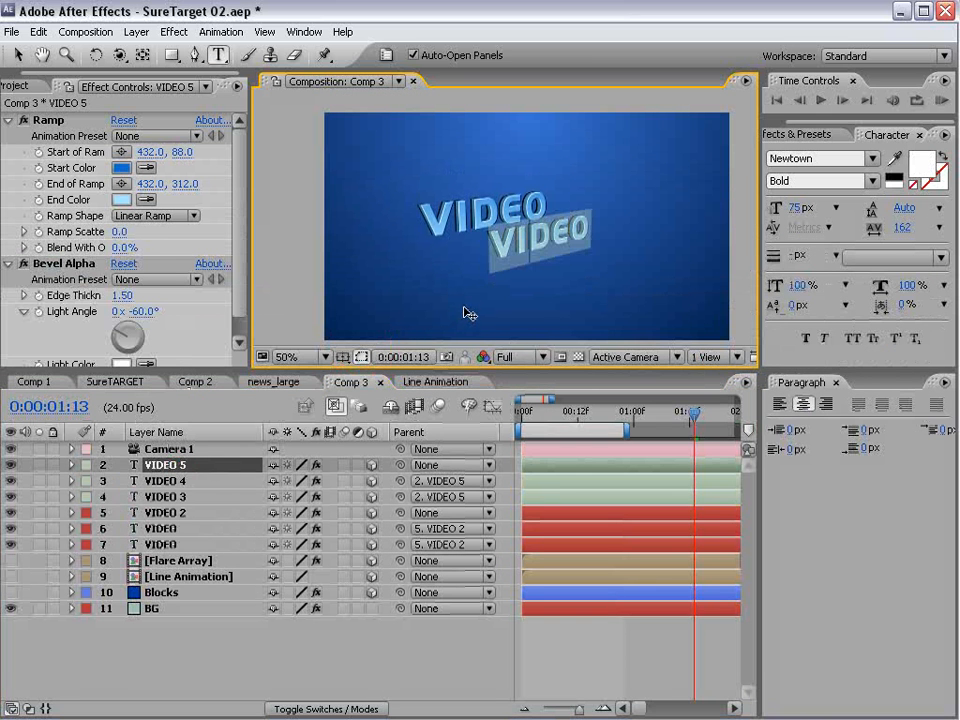
pyautogui.write('COPILOT')
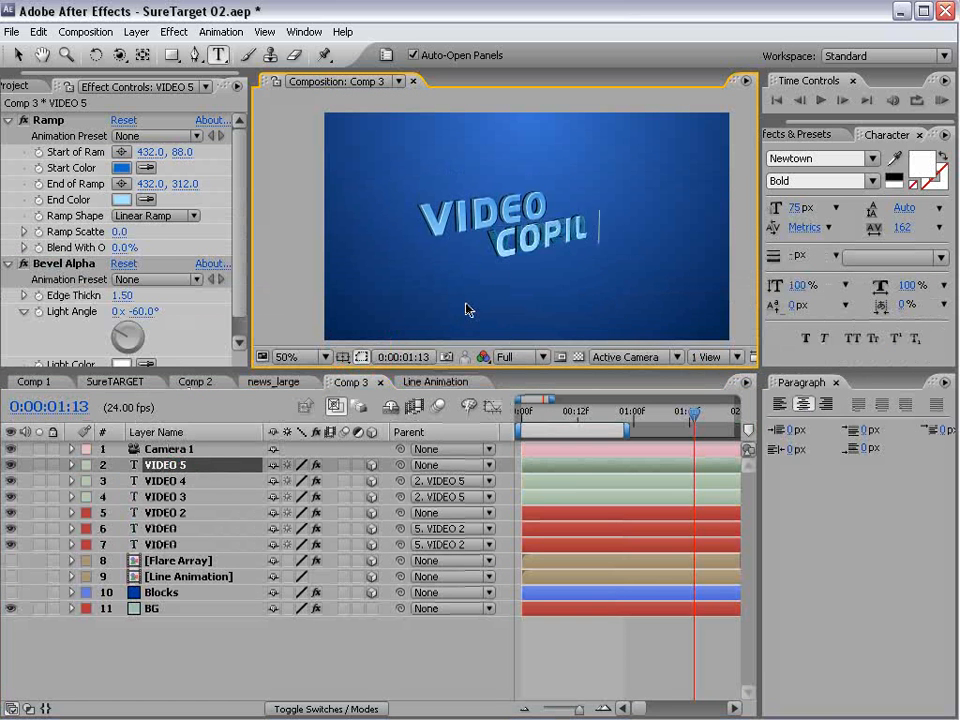
pyautogui.click(541, 644)
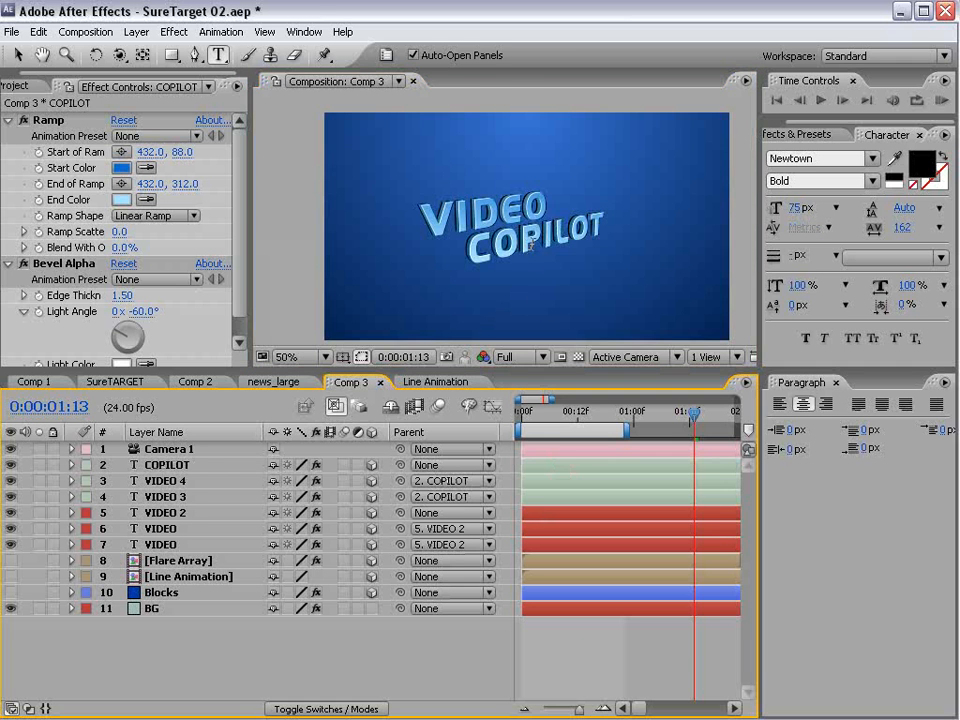
# - Change the COPILOT layer's Ramp start color to a light grey and its end color to grey 7E7E7E
pyautogui.scroll(1, 510, 248)
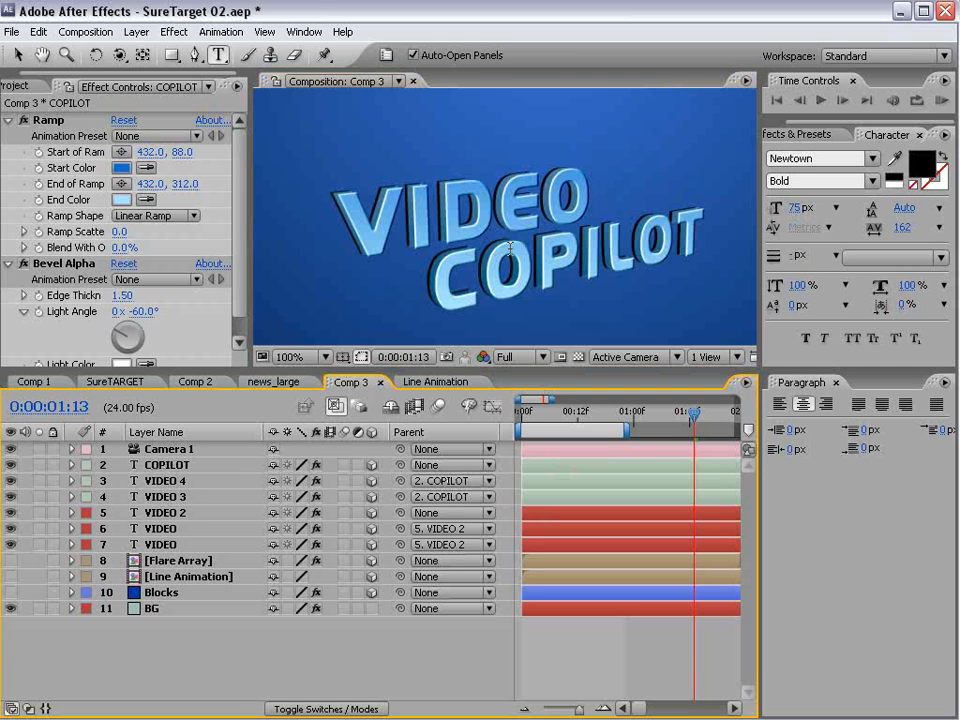
pyautogui.click(161, 462)
pyautogui.click(123, 168)
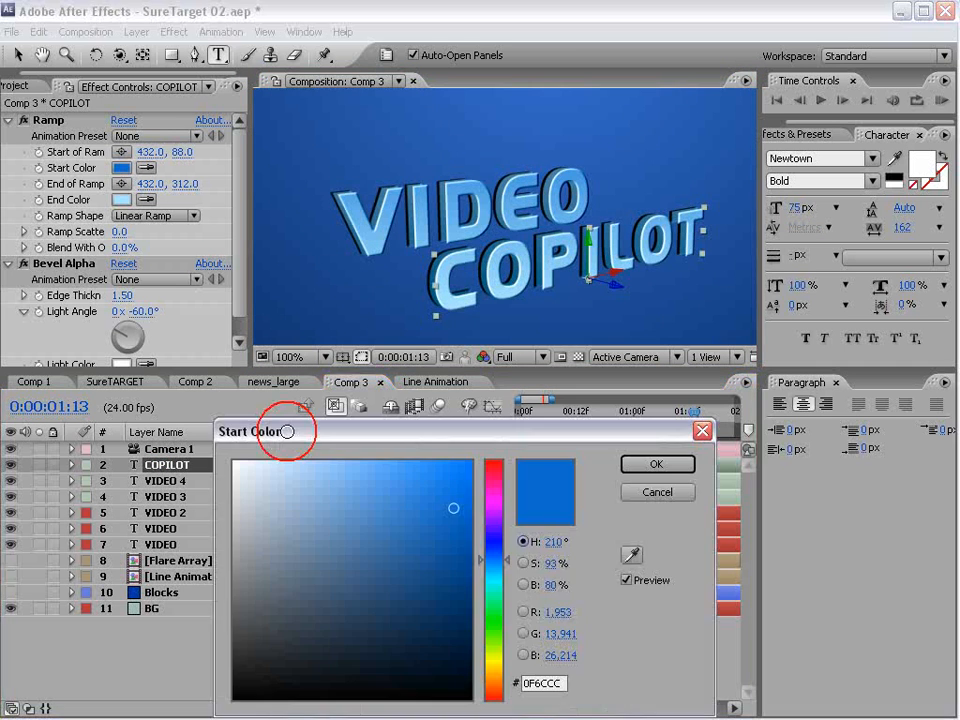
pyautogui.moveTo(356, 516); pyautogui.dragTo(228, 534)
pyautogui.click(673, 471)
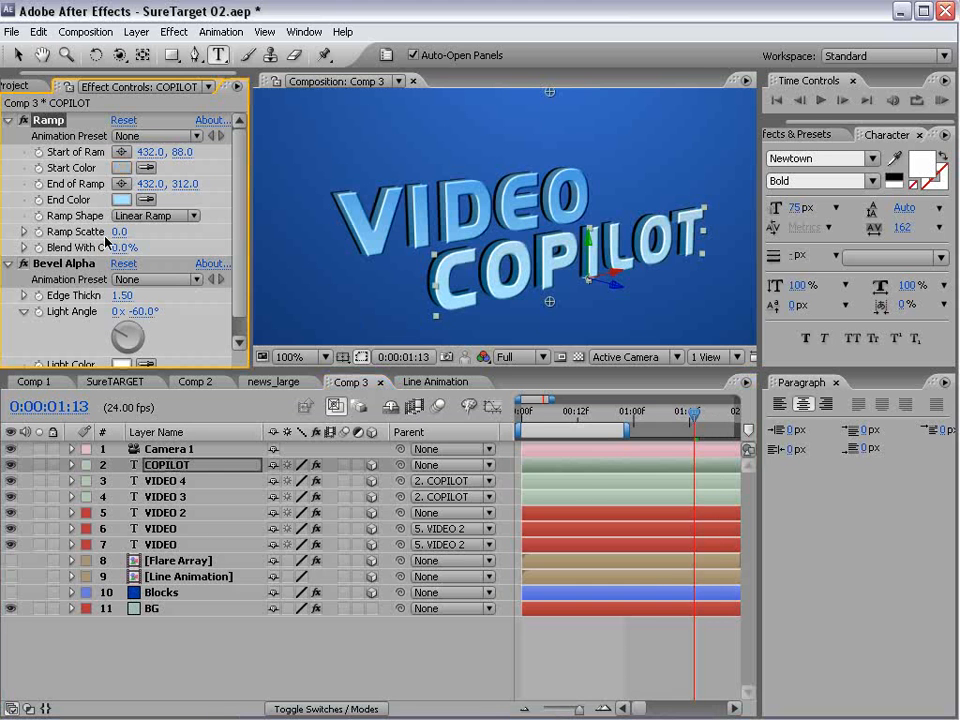
pyautogui.click(123, 199)
pyautogui.moveTo(261, 585); pyautogui.dragTo(229, 582)
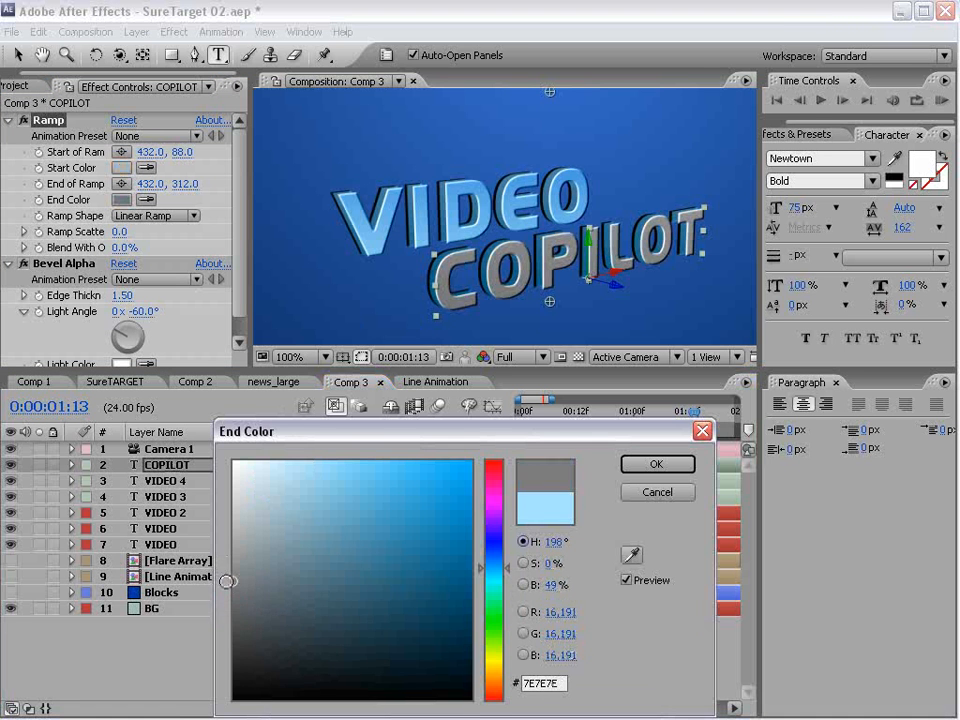
pyautogui.click(639, 461)
# - Reposition COPILOT's Ramp points, with the end at 432, 348 and the start at 432, 171
pyautogui.press('v')
pyautogui.moveTo(549, 301); pyautogui.dragTo(547, 330)
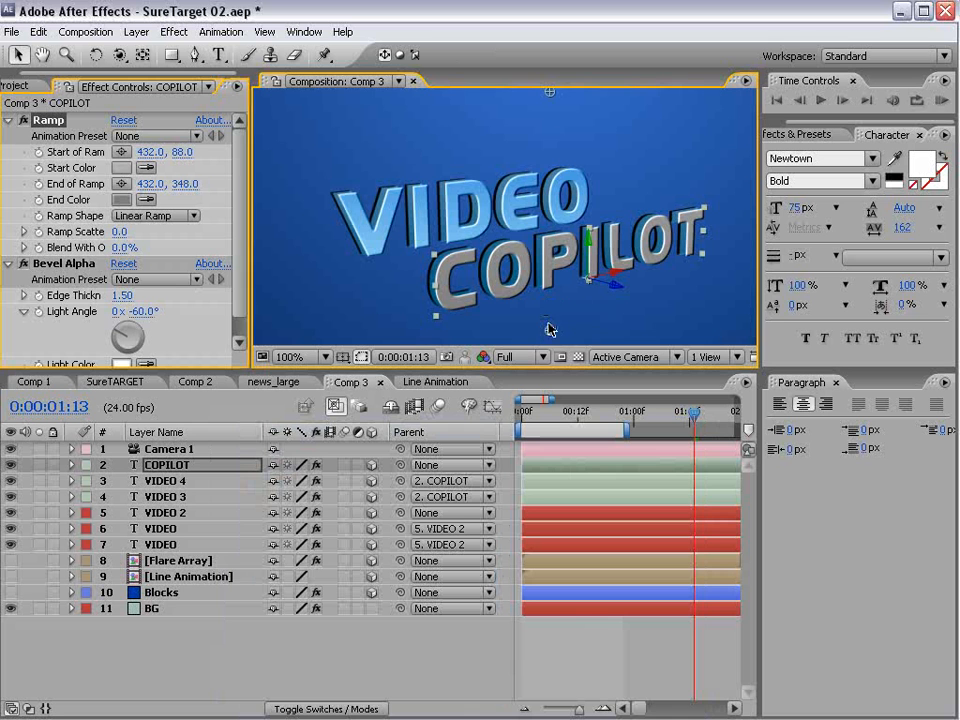
pyautogui.moveTo(551, 91); pyautogui.dragTo(544, 175)
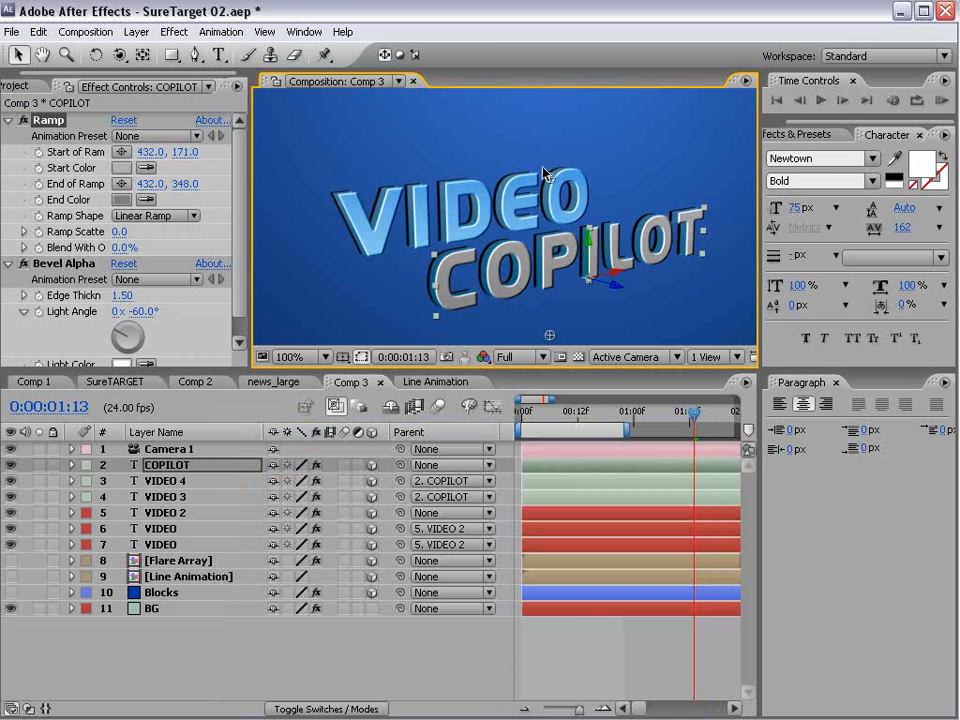
# - Set COPILOT's Ramp start color to the pale bluish grey D2D6DF and its end color to the warm grey A39797
pyautogui.click(121, 168)
pyautogui.moveTo(236, 564); pyautogui.dragTo(203, 485)
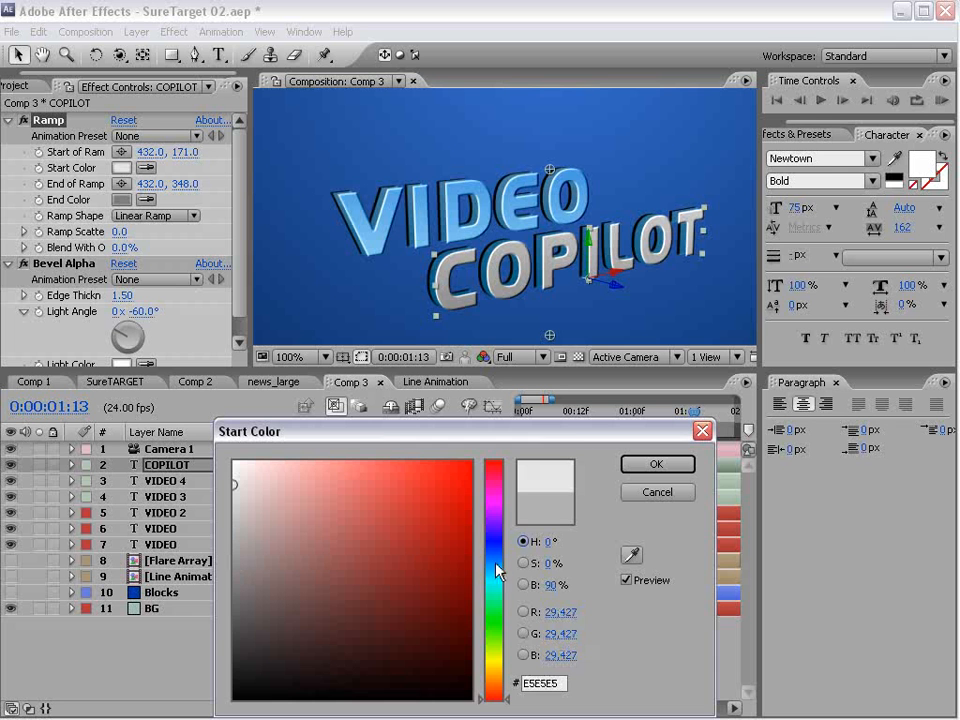
pyautogui.moveTo(233, 486); pyautogui.dragTo(247, 490)
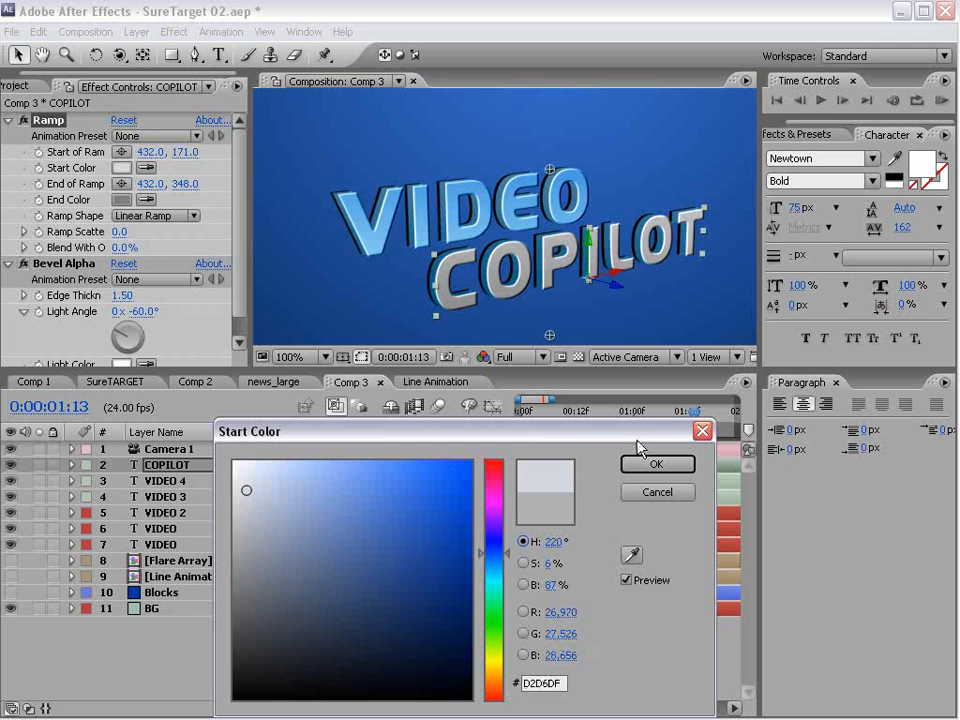
pyautogui.click(656, 464)
pyautogui.click(121, 200)
pyautogui.click(237, 528)
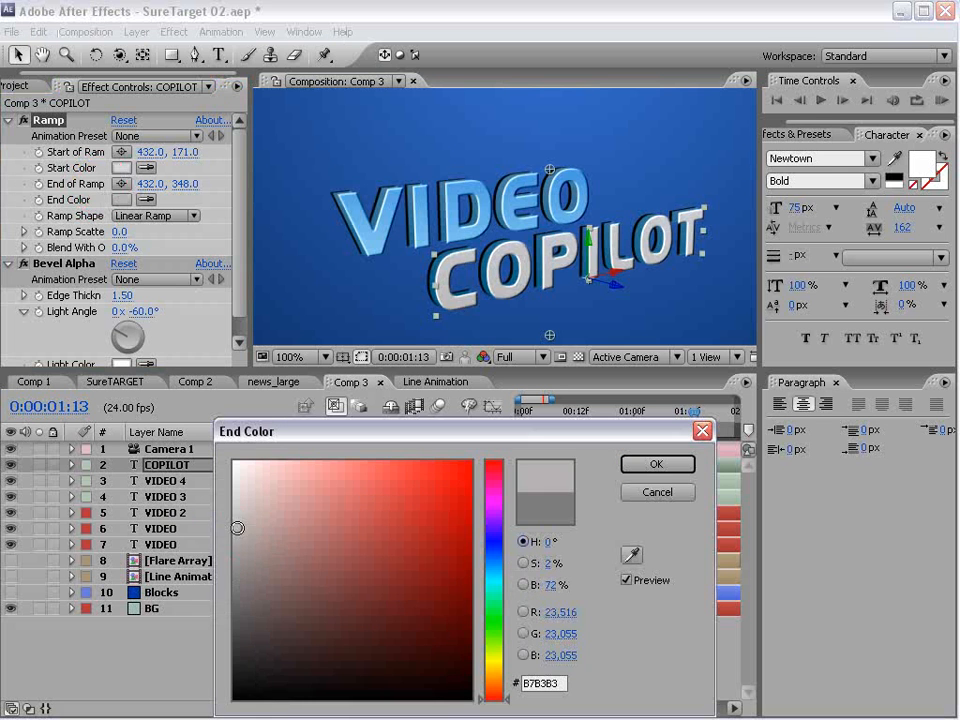
pyautogui.moveTo(237, 528); pyautogui.dragTo(248, 548)
pyautogui.click(655, 464)
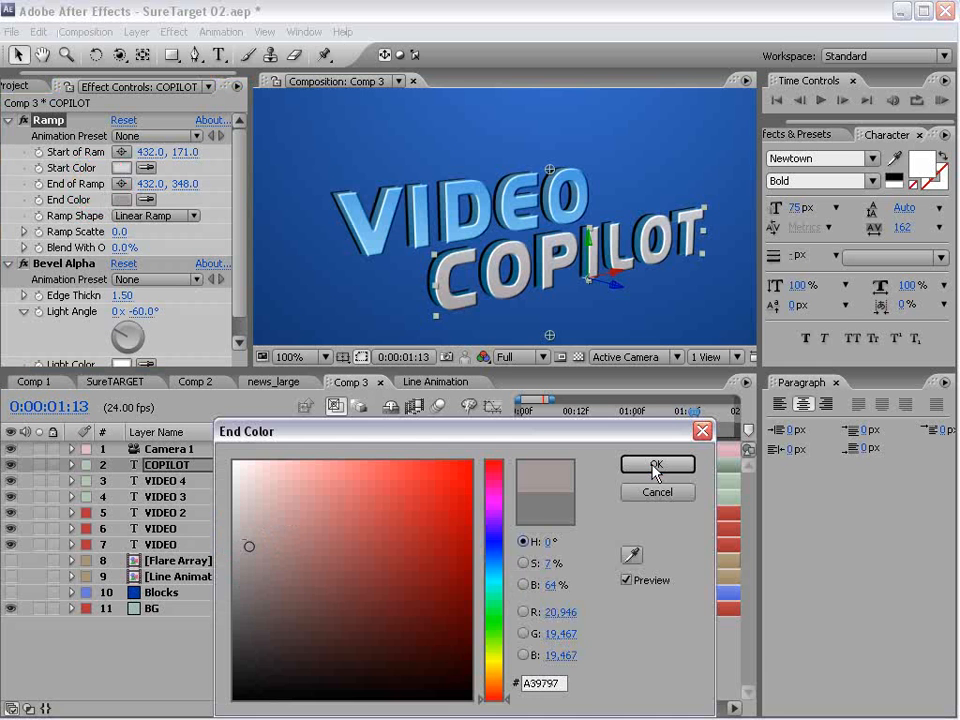
# - Recolor the VIDEO 4 layer's Ramp with a very pale start color and the blue 67A2DE as end color
pyautogui.click(205, 480)
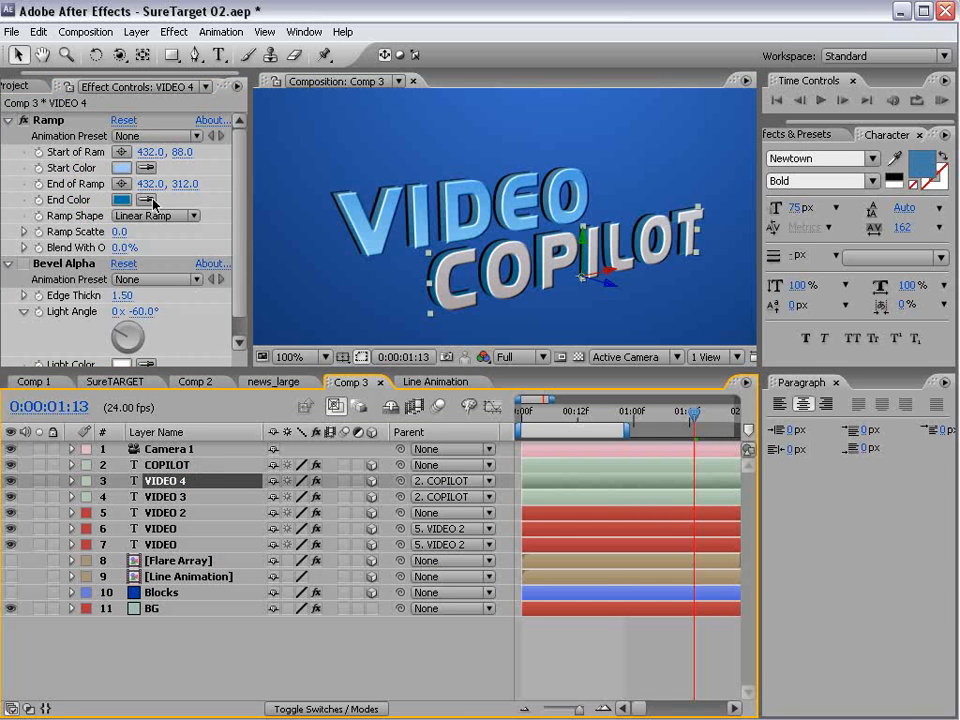
pyautogui.click(121, 169)
pyautogui.moveTo(272, 495)
pyautogui.mouseDown()
pyautogui.moveTo(262, 482)
pyautogui.moveTo(302, 497)
pyautogui.moveTo(321, 484)
pyautogui.moveTo(339, 495)
pyautogui.moveTo(361, 491)
pyautogui.mouseUp()
pyautogui.click(656, 464)
pyautogui.click(121, 200)
pyautogui.moveTo(497, 570); pyautogui.dragTo(500, 562)
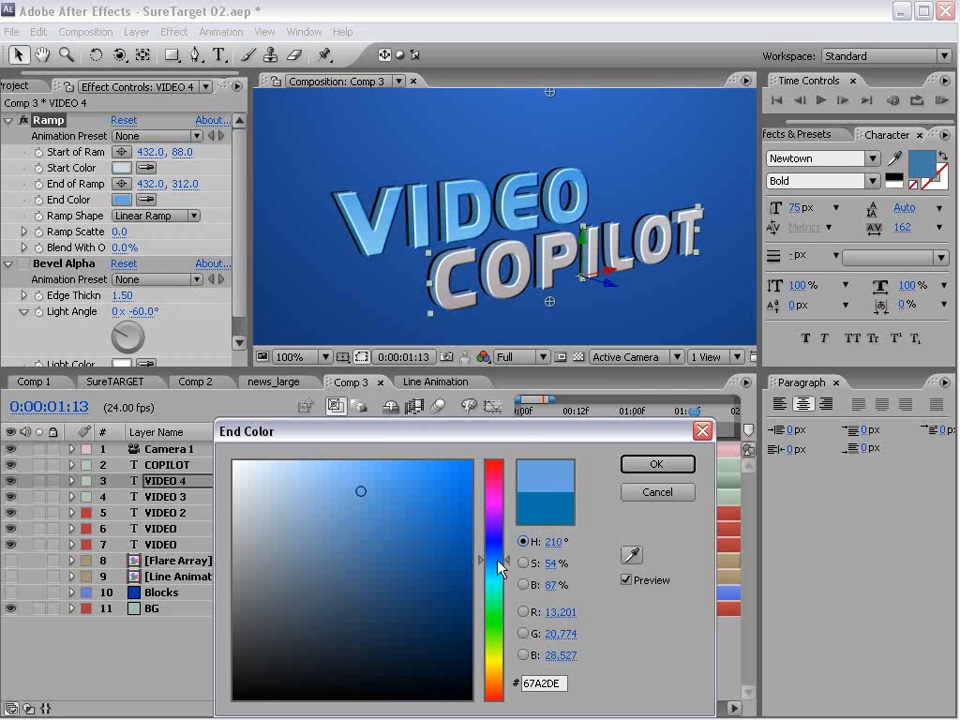
pyautogui.click(656, 464)
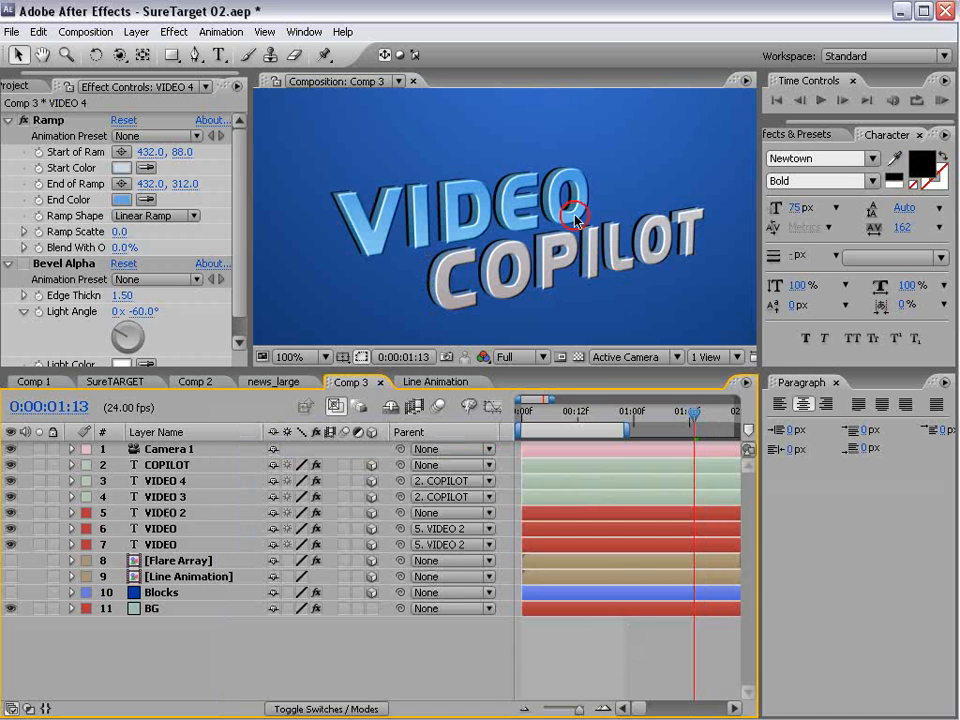
# - Lock the VIDEO 4 and VIDEO 3 layers and the two rear VIDEO layers
pyautogui.scroll(-2, 578, 226)
pyautogui.scroll(2, 537, 268)
pyautogui.scroll(1, 451, 289)
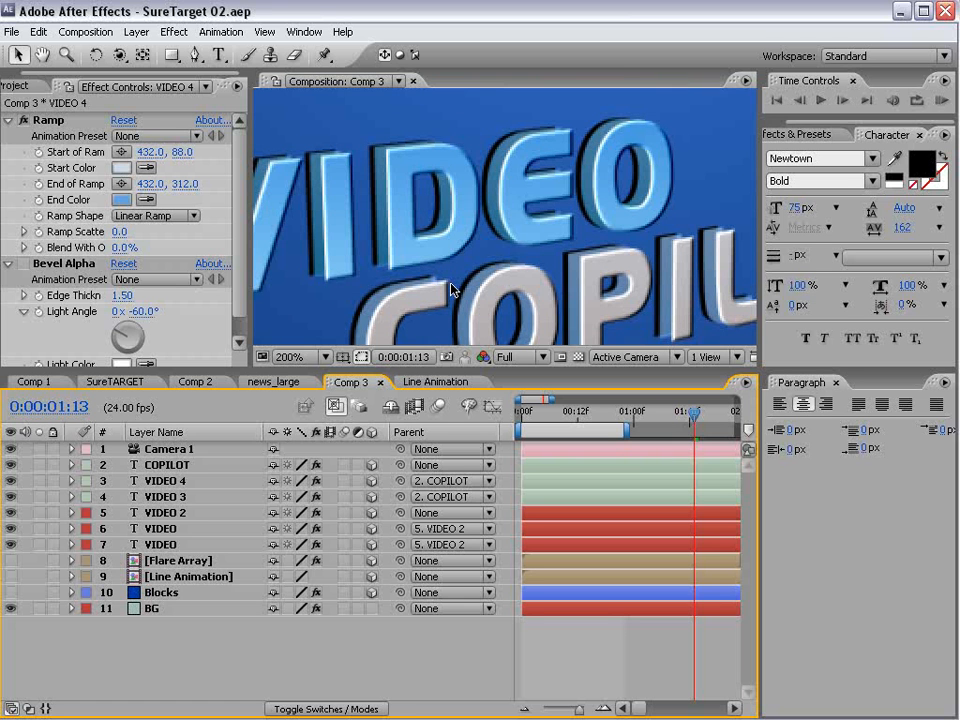
pyautogui.scroll(-1, 422, 298)
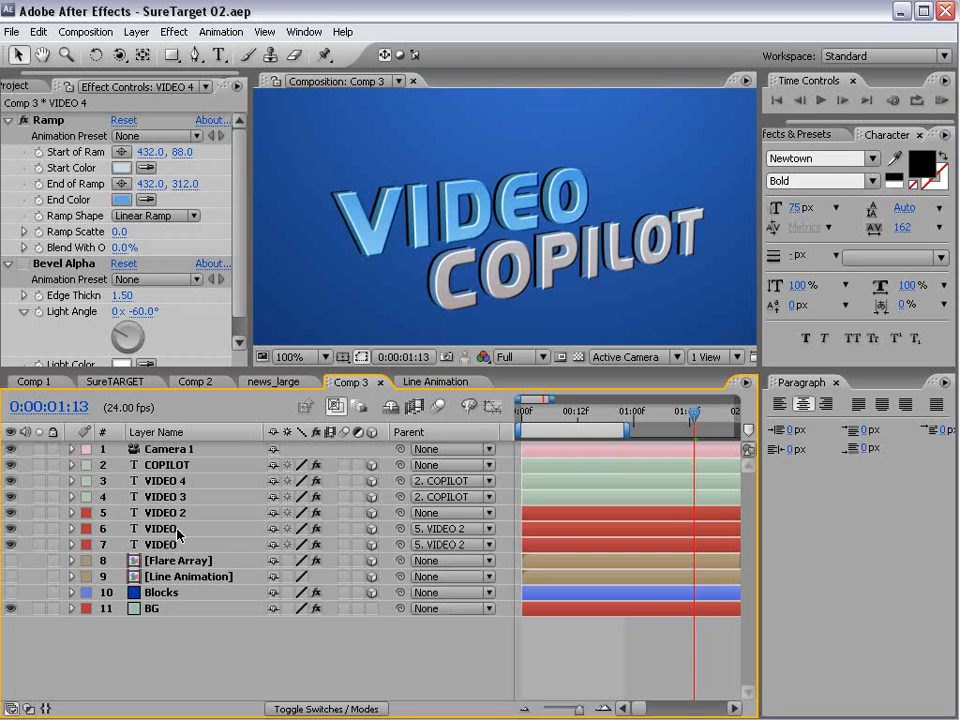
pyautogui.moveTo(53, 481); pyautogui.dragTo(53, 545)
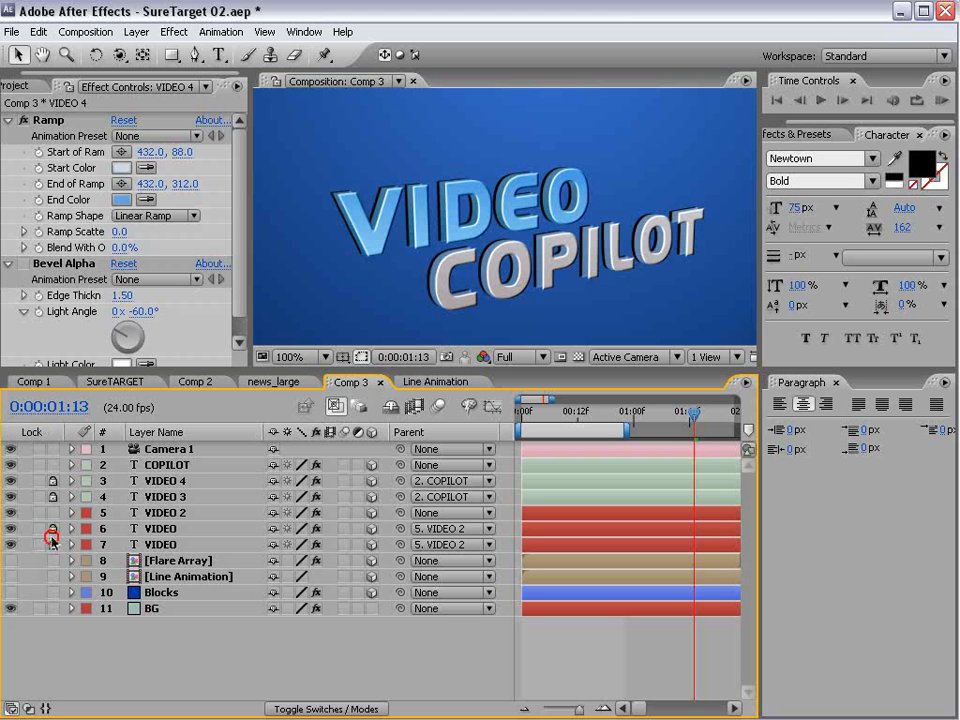
# - Scale up the VIDEO 2 text so it is larger than COPILOT, and save the project
pyautogui.click(173, 513)
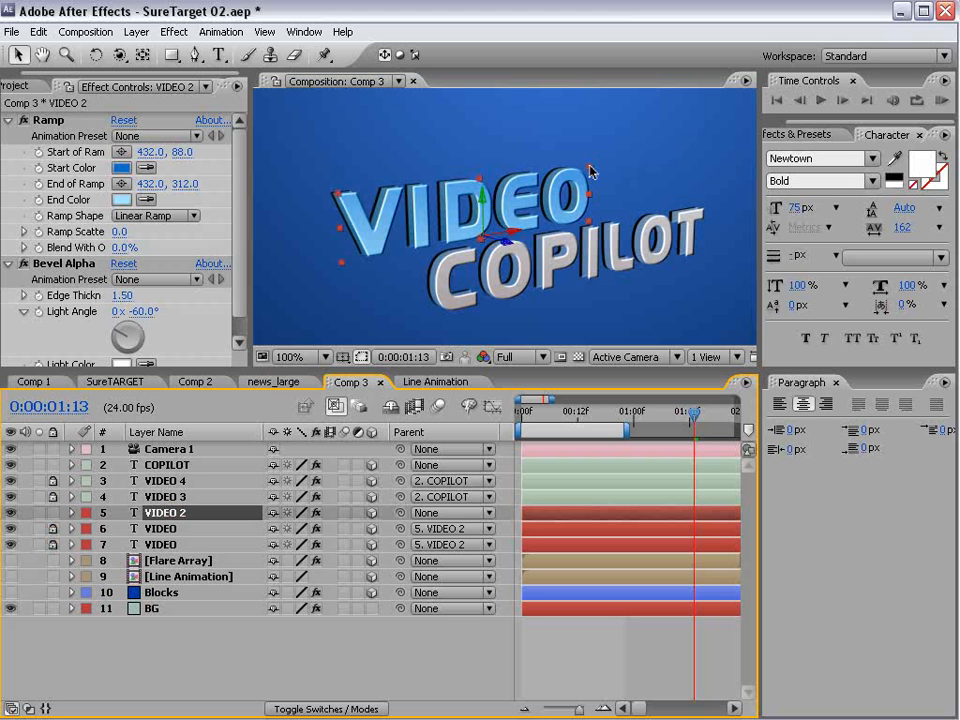
pyautogui.scroll(-2, 503, 223)
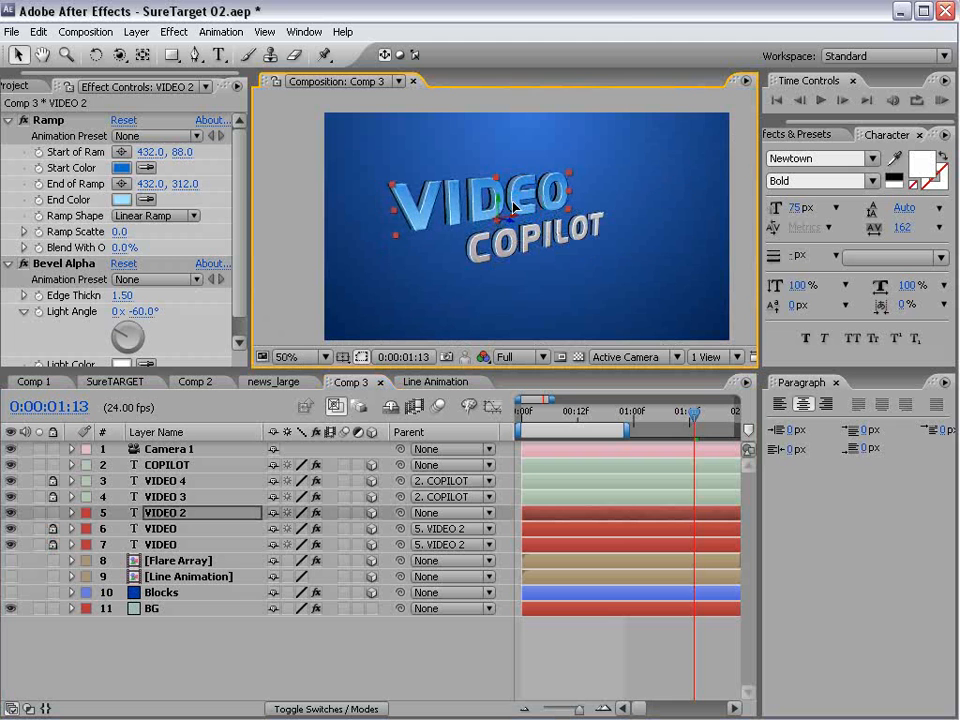
pyautogui.click(585, 639)
pyautogui.hotkey('ctrl', 's')
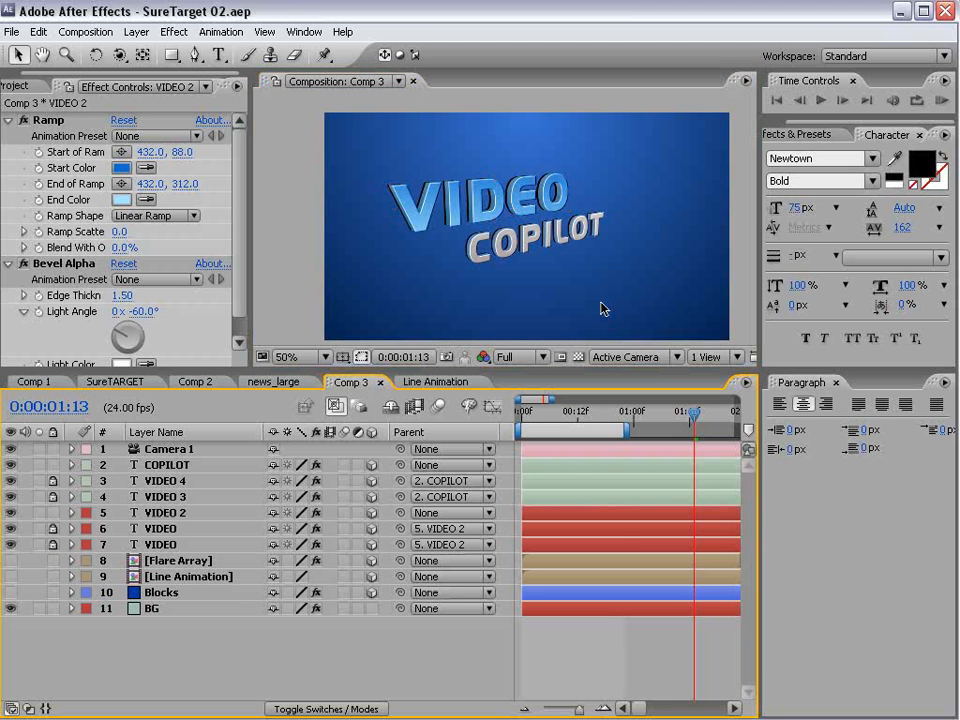
# - Move the COPILOT and VIDEO 2 text together to the right in the composition and save the project
pyautogui.click(166, 465)
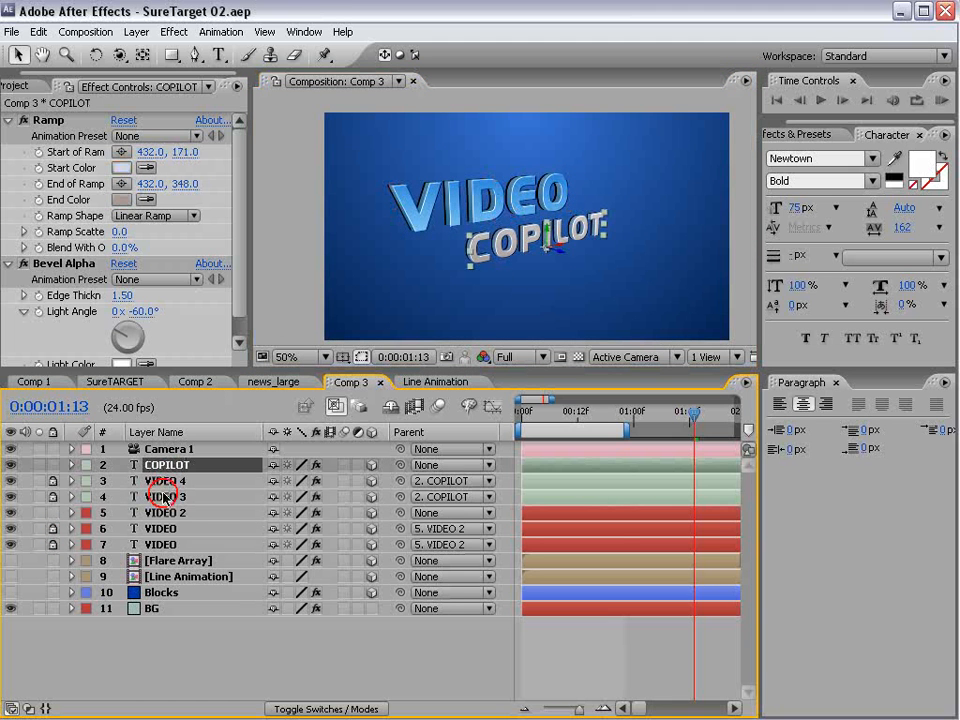
pyautogui.keyDown('ctrl'); pyautogui.click(165, 513); pyautogui.keyUp('ctrl')
pyautogui.moveTo(516, 220)
pyautogui.mouseDown()
pyautogui.moveTo(533, 214)
pyautogui.moveTo(532, 223)
pyautogui.mouseUp()
pyautogui.hotkey('ctrl', 's')
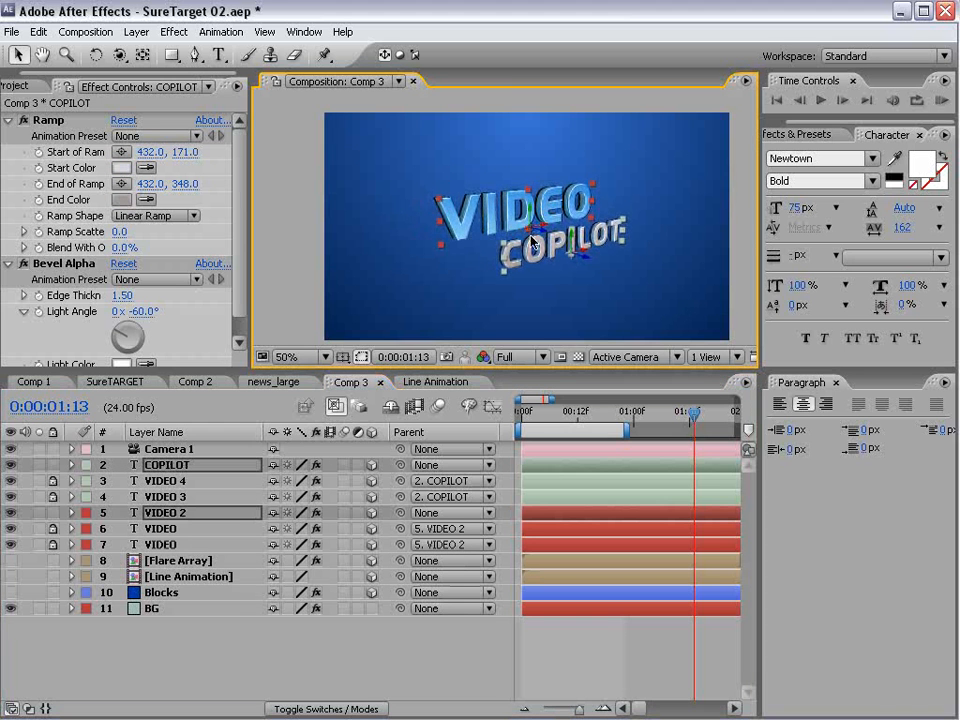
pyautogui.click(690, 642)
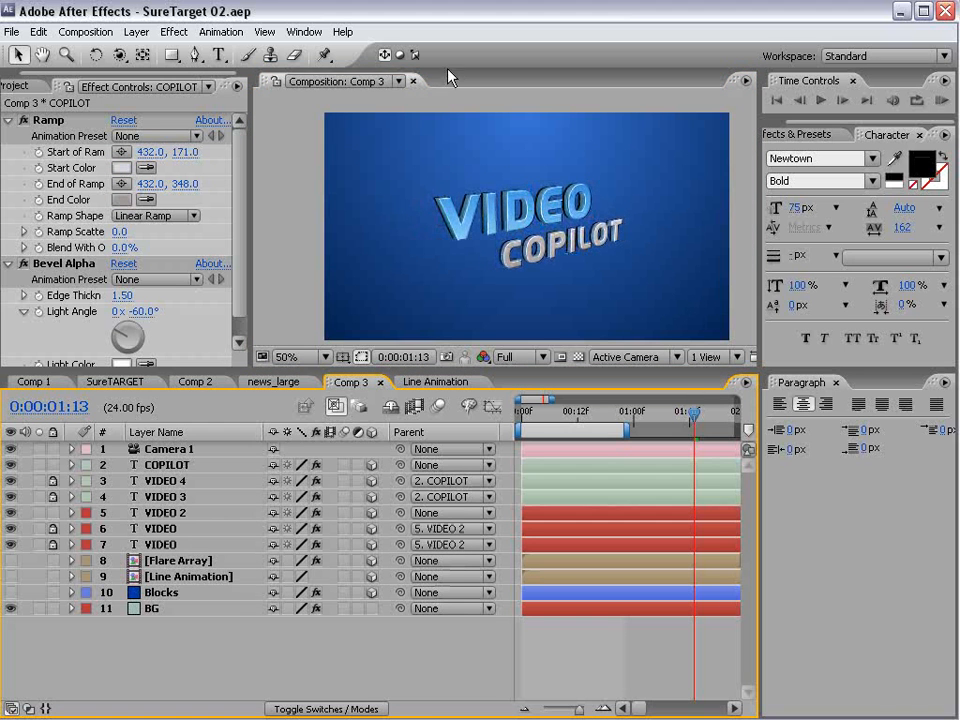
# - Turn on and solo the Blocks layer, with Camera 1 switched off for a straight-on view
pyautogui.click(11, 593)
pyautogui.click(168, 594)
pyautogui.press('F4')
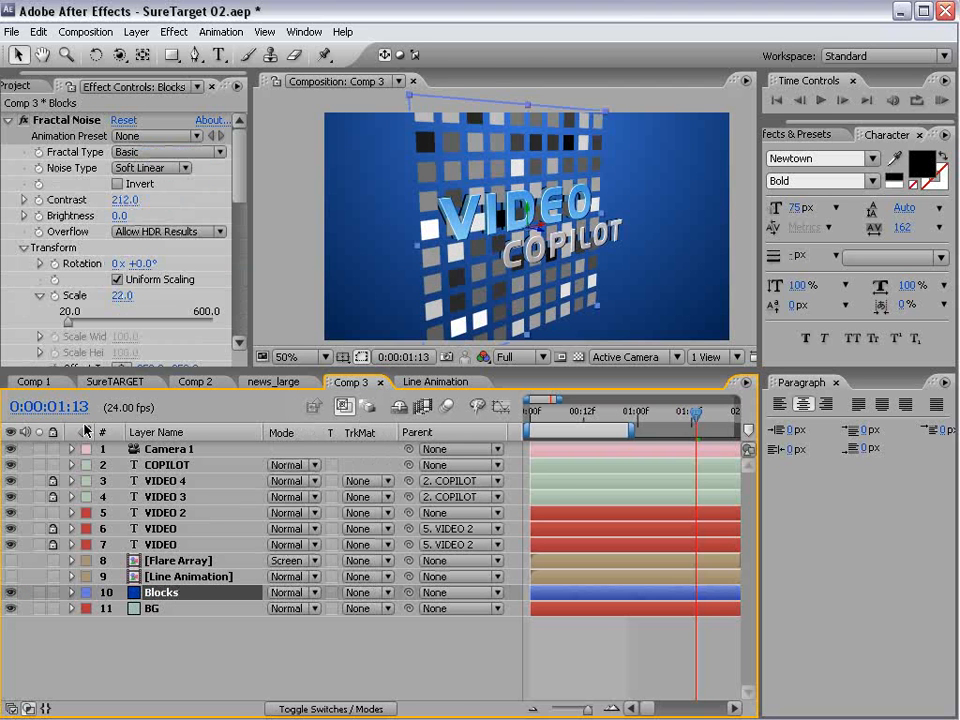
pyautogui.click(12, 449)
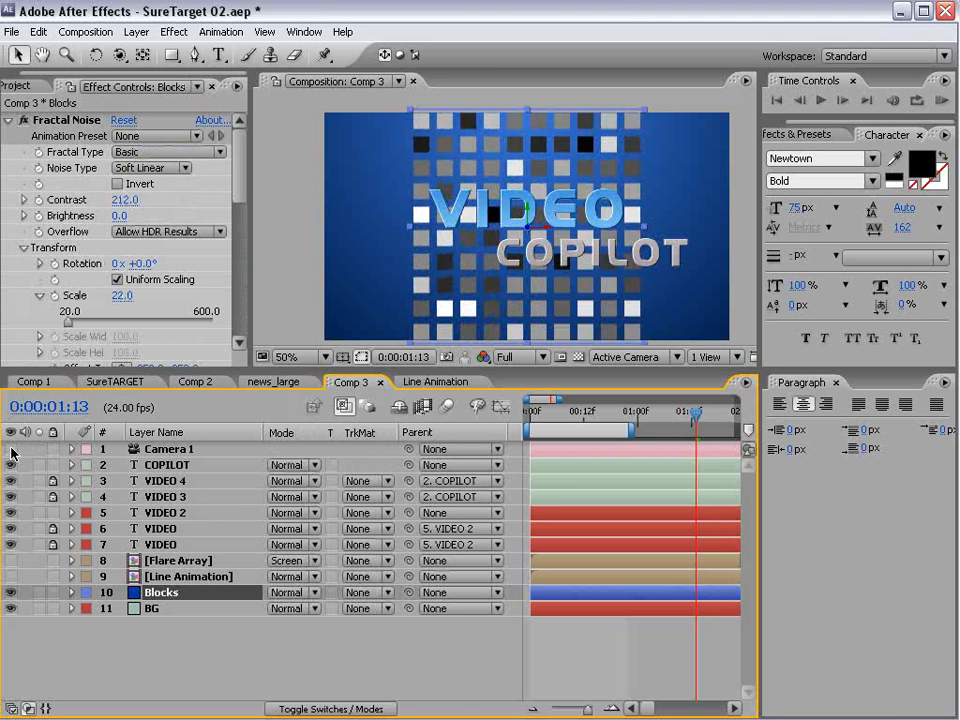
pyautogui.click(39, 593)
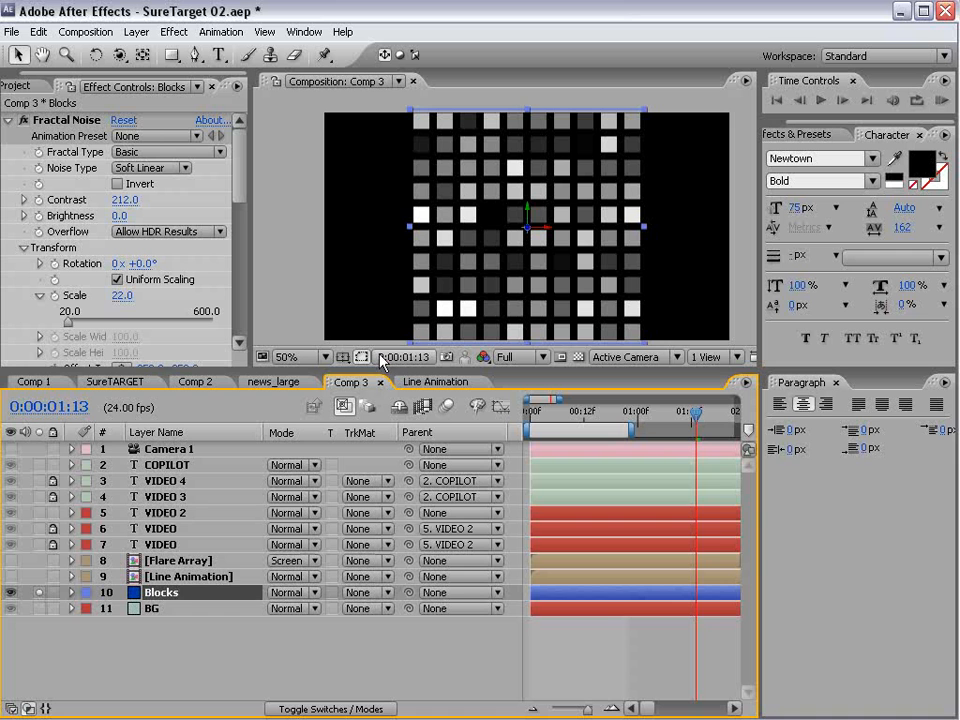
# - Activate the Pen tool with the Blocks layer selected and maximize the composition view
pyautogui.moveTo(370, 370); pyautogui.dragTo(372, 474)
pyautogui.scroll(1, 522, 294)
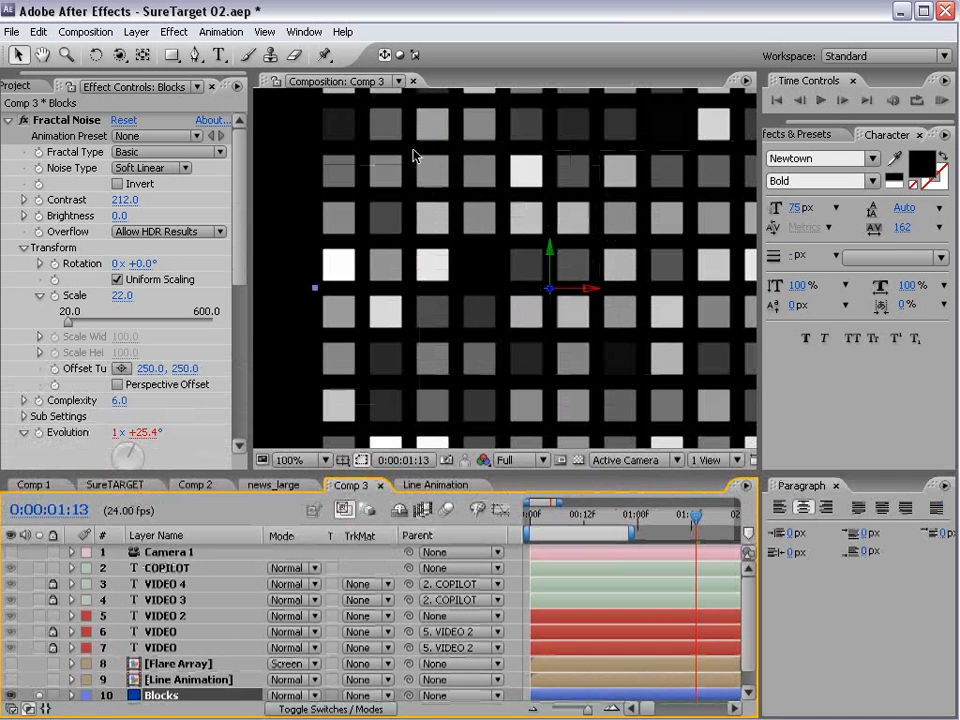
pyautogui.click(197, 58)
pyautogui.scroll(-1, 420, 190)
pyautogui.press('`')
pyautogui.scroll(1, 438, 268)
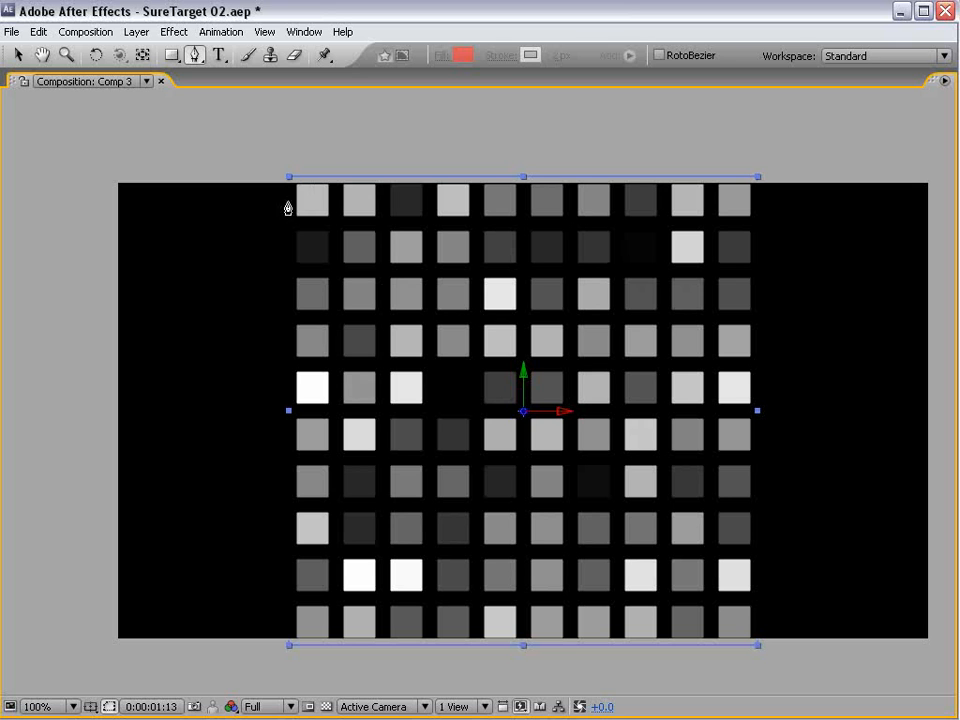
# - Draw a closed, stair-stepped mask on the Blocks layer through the gaps between squares, cutting irregular groups off the grid's outer edges
pyautogui.click(292, 221)
pyautogui.click(380, 221)
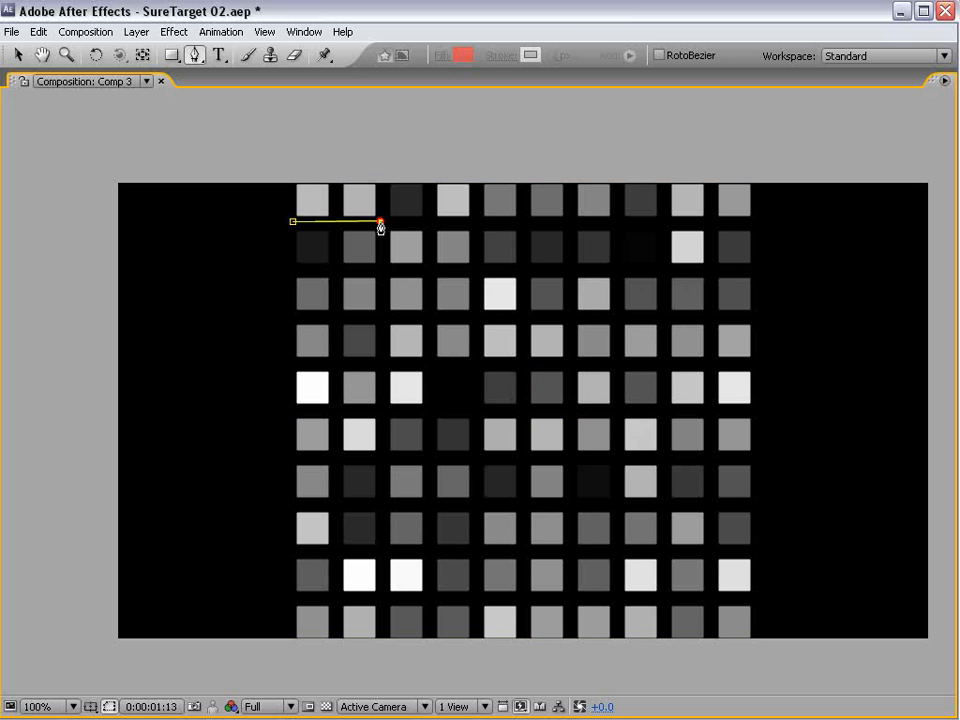
pyautogui.click(383, 178)
pyautogui.click(477, 177)
pyautogui.click(478, 271)
pyautogui.click(573, 269)
pyautogui.click(575, 228)
pyautogui.click(667, 221)
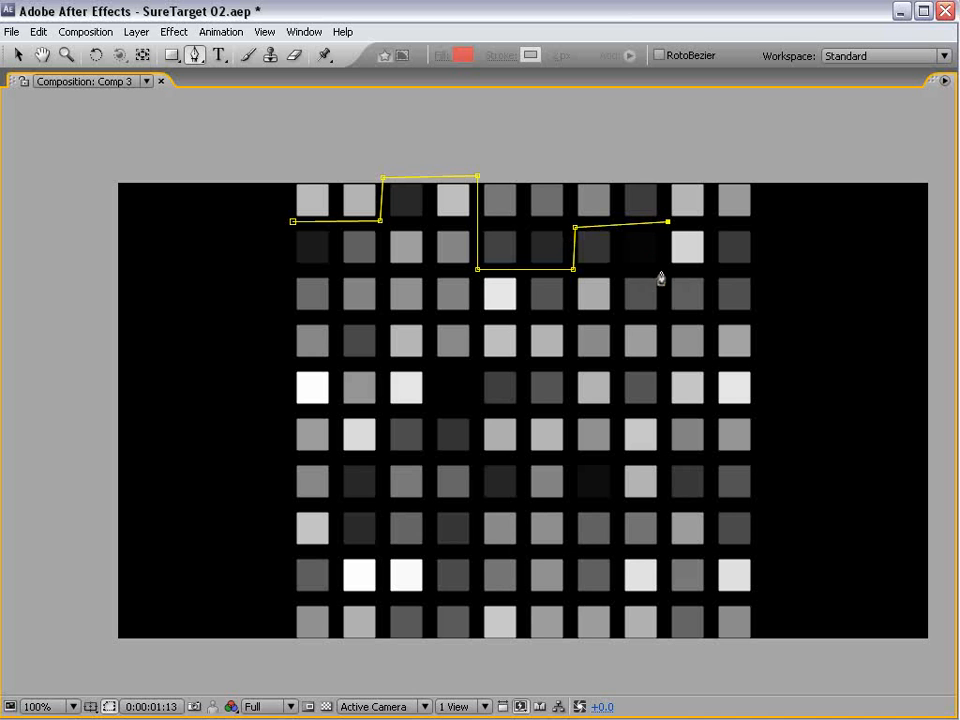
pyautogui.click(668, 270)
pyautogui.click(757, 278)
pyautogui.click(764, 457)
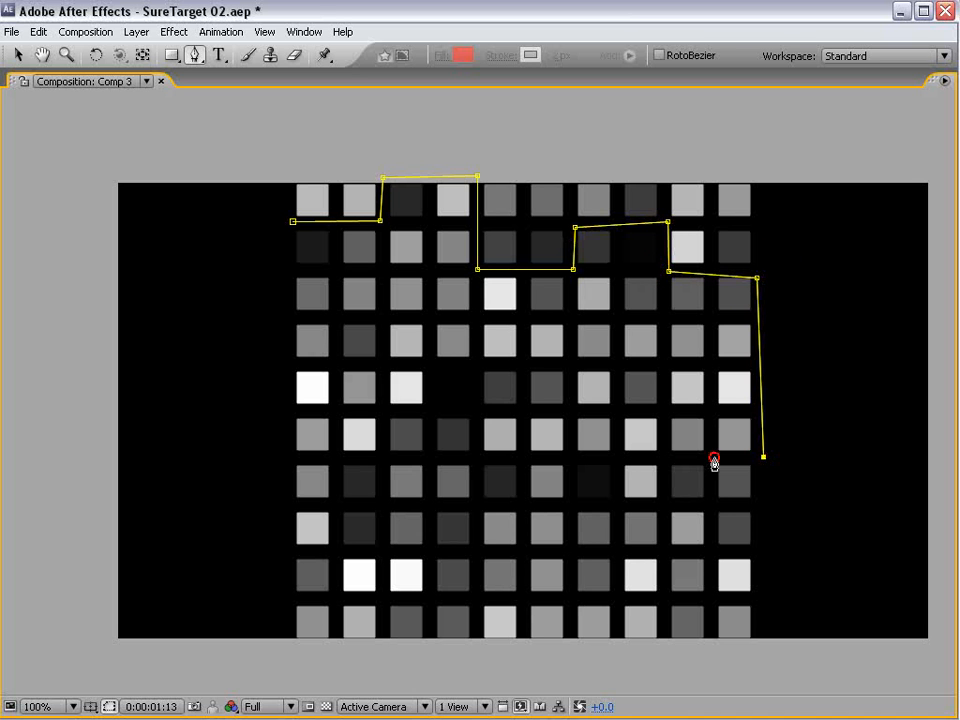
pyautogui.click(663, 459)
pyautogui.click(660, 555)
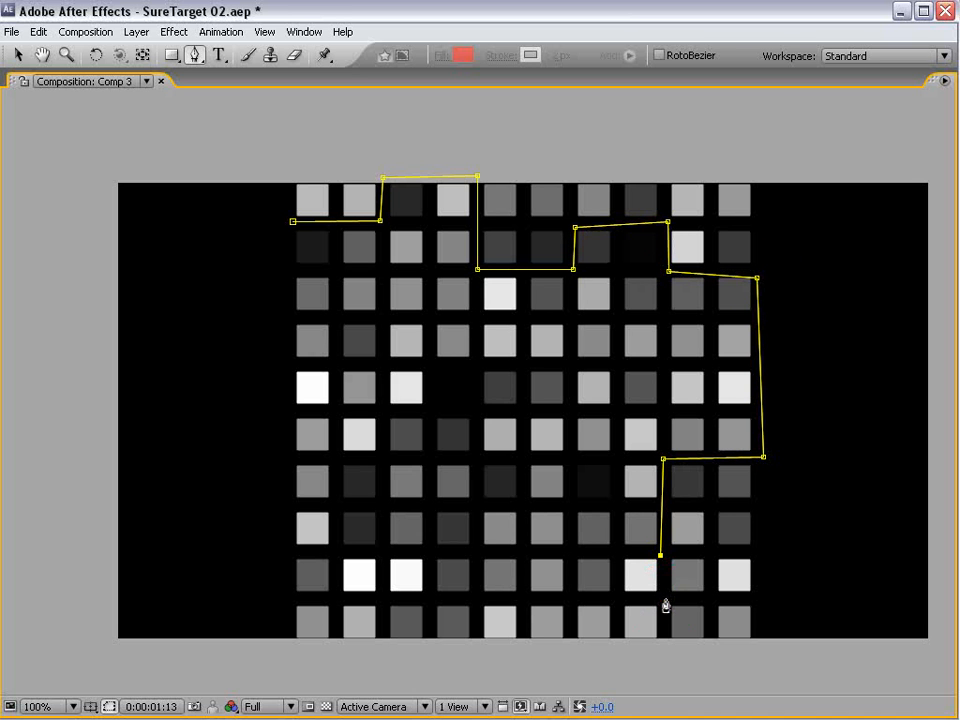
pyautogui.click(664, 601)
pyautogui.click(615, 602)
pyautogui.click(611, 649)
pyautogui.click(432, 641)
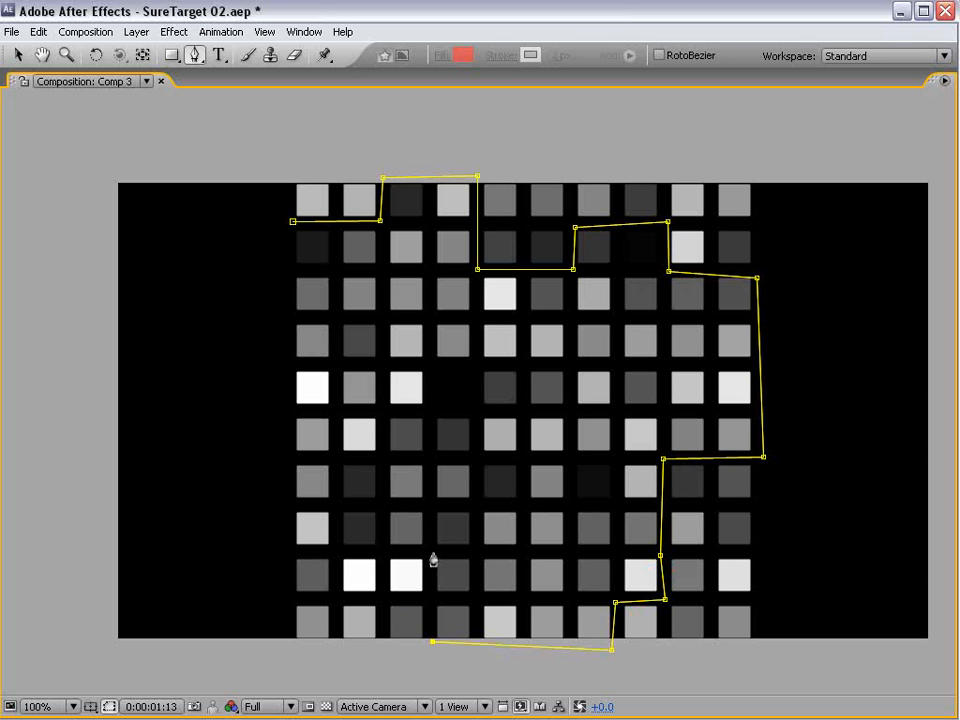
pyautogui.click(433, 555)
pyautogui.click(336, 552)
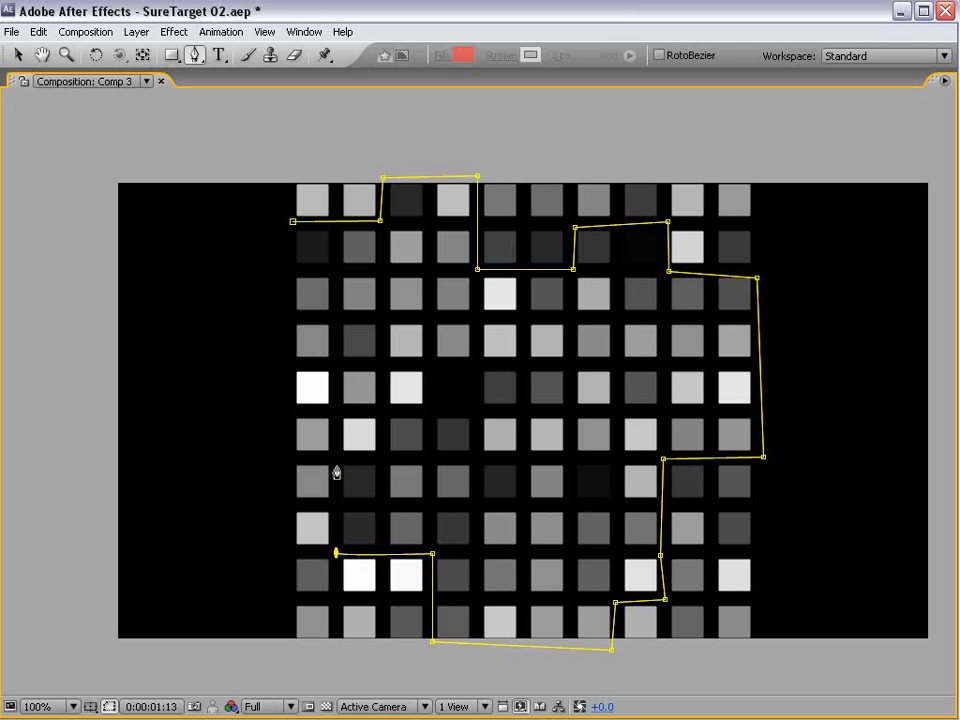
pyautogui.click(336, 465)
pyautogui.click(381, 457)
pyautogui.click(380, 367)
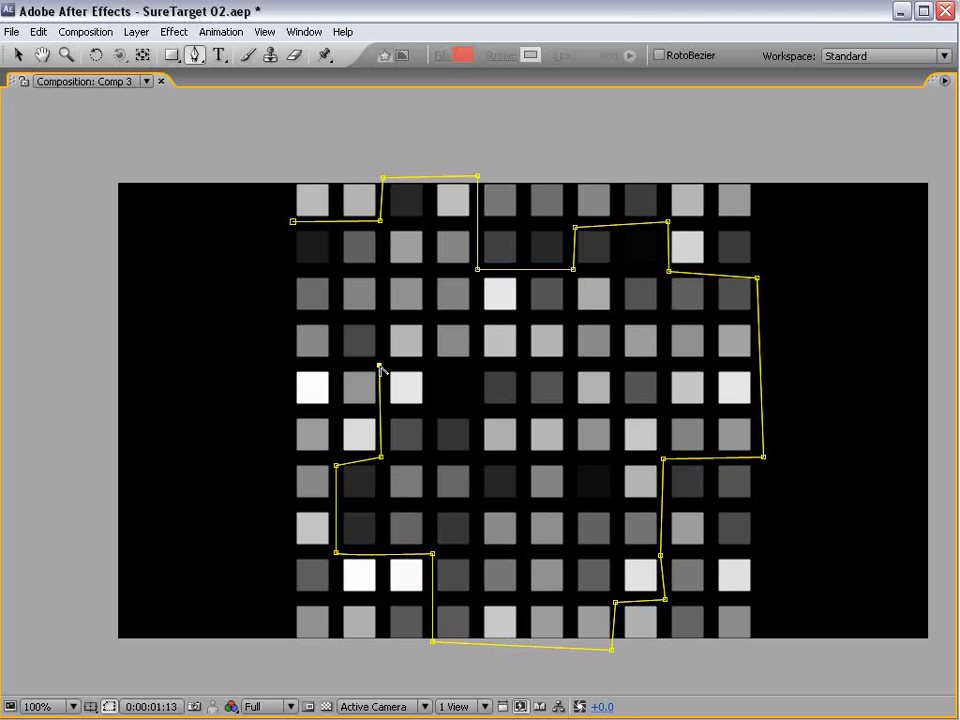
pyautogui.click(332, 360)
pyautogui.click(335, 271)
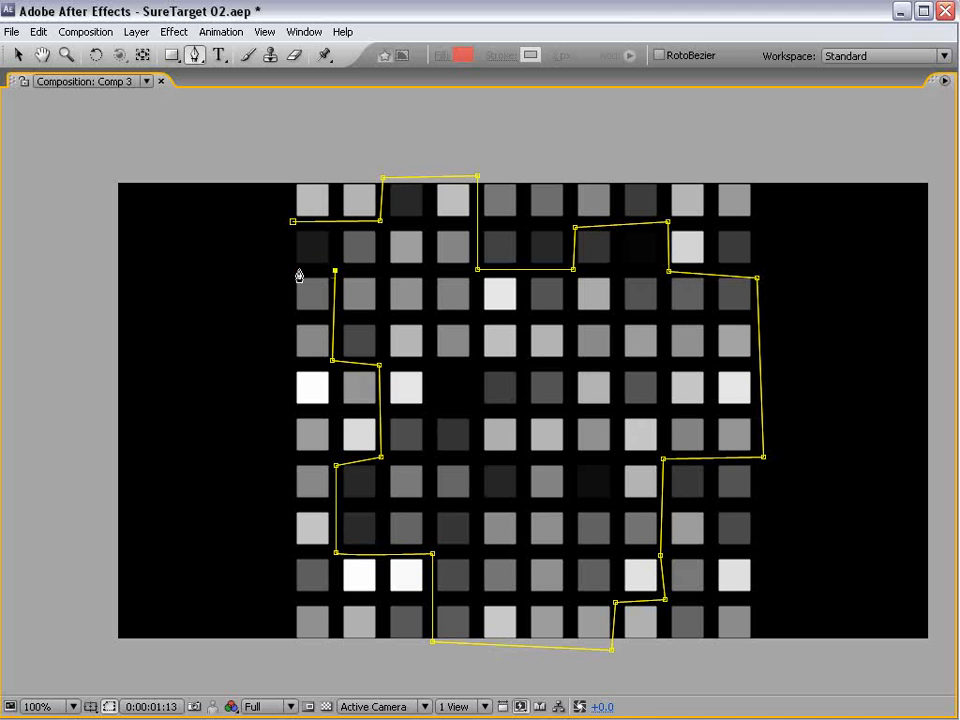
pyautogui.click(290, 267)
pyautogui.click(292, 222)
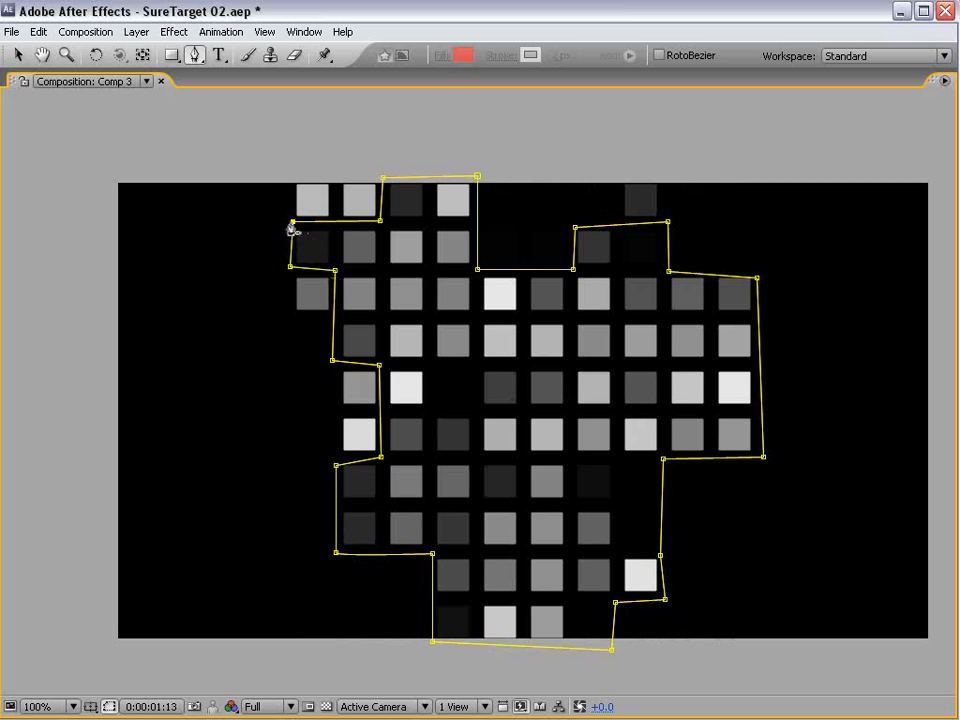
# - Nudge the mask's corner points along the upper and left edges into the gaps so partly excluded squares stop showing
pyautogui.press('v')
pyautogui.moveTo(576, 229); pyautogui.dragTo(573, 223)
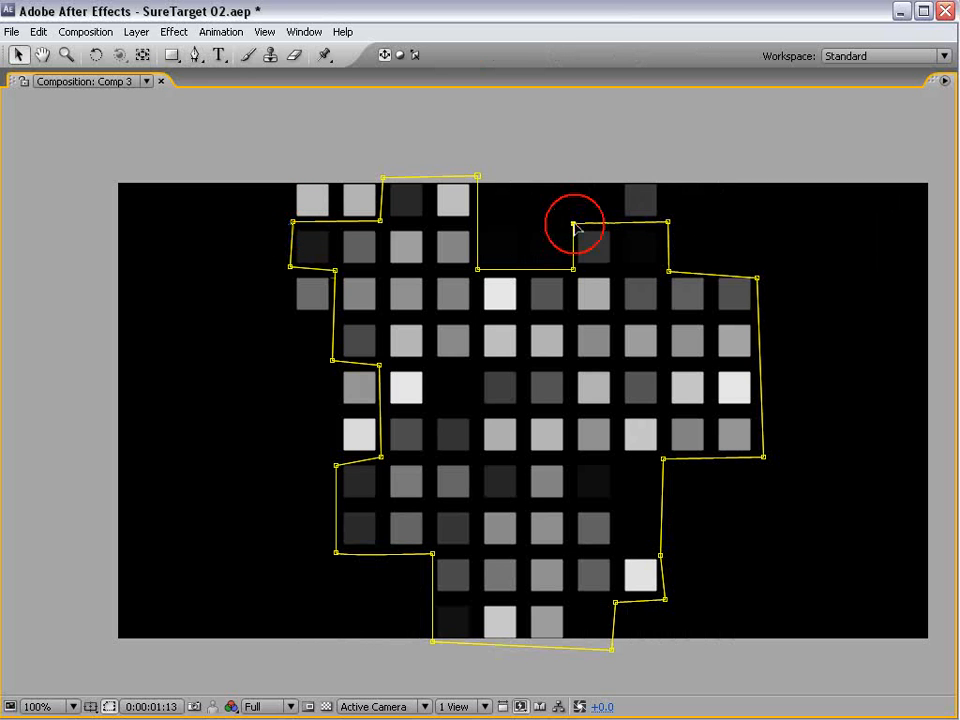
pyautogui.click(668, 224)
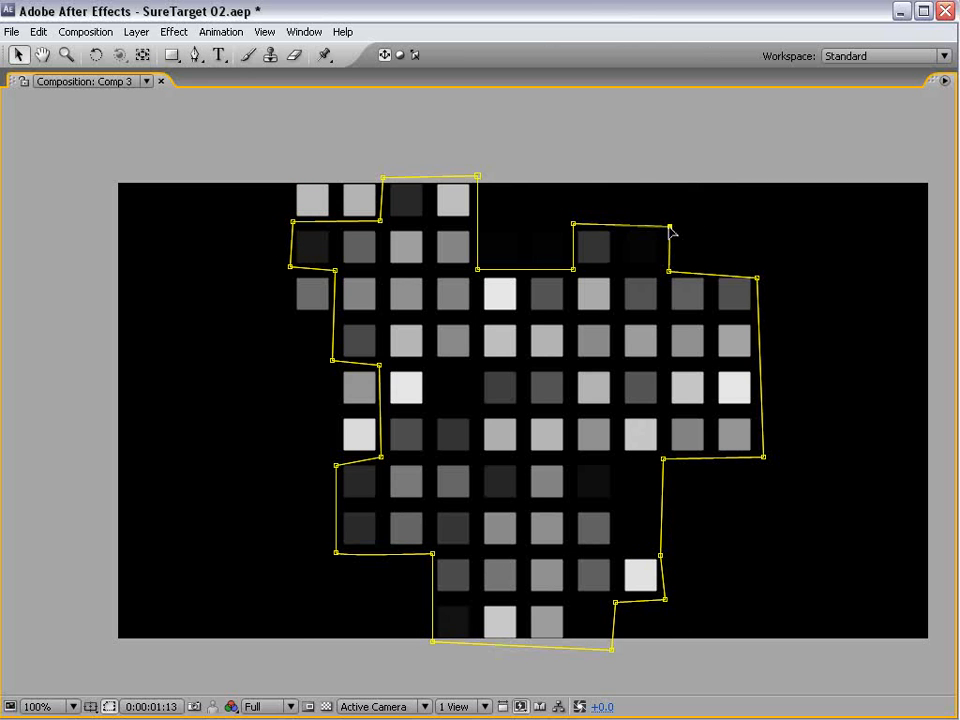
pyautogui.click(381, 221)
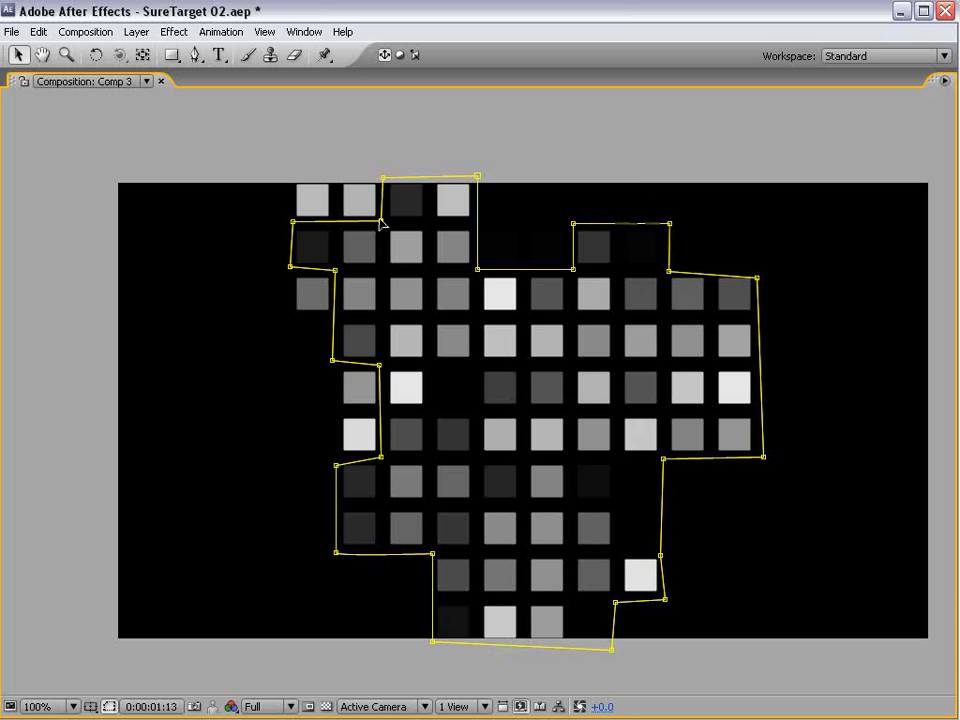
pyautogui.moveTo(293, 222); pyautogui.dragTo(290, 226)
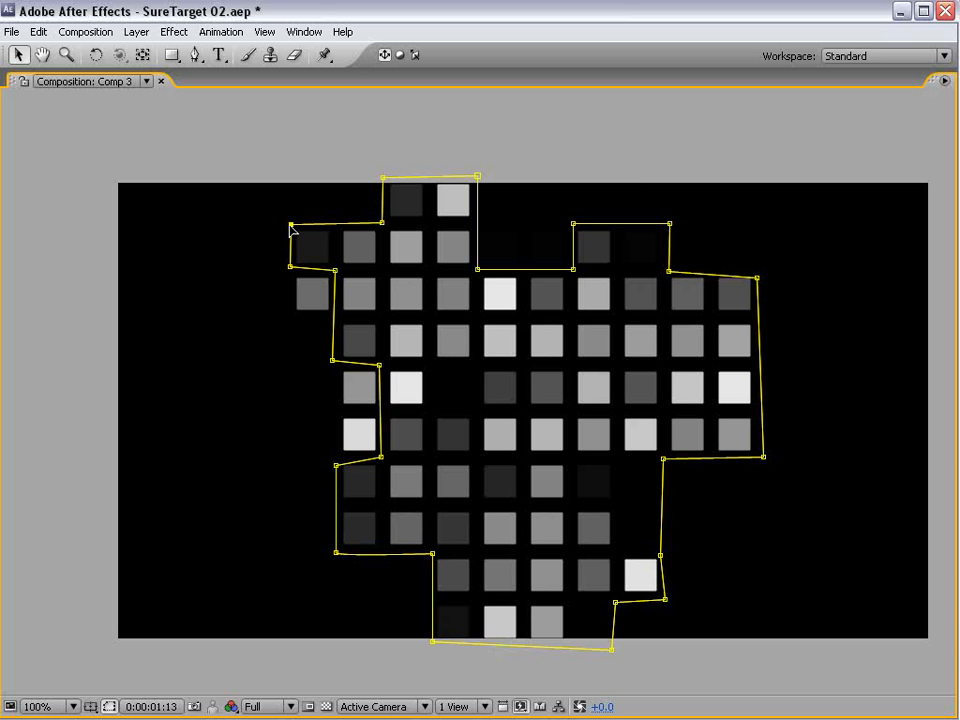
pyautogui.click(336, 271)
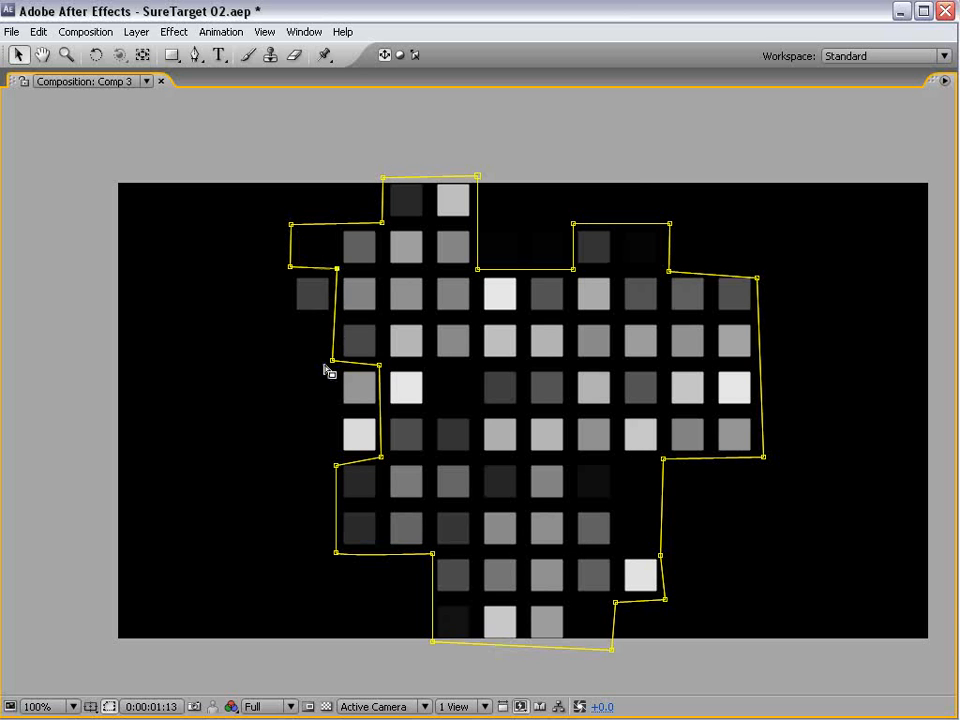
pyautogui.moveTo(333, 362); pyautogui.dragTo(337, 364)
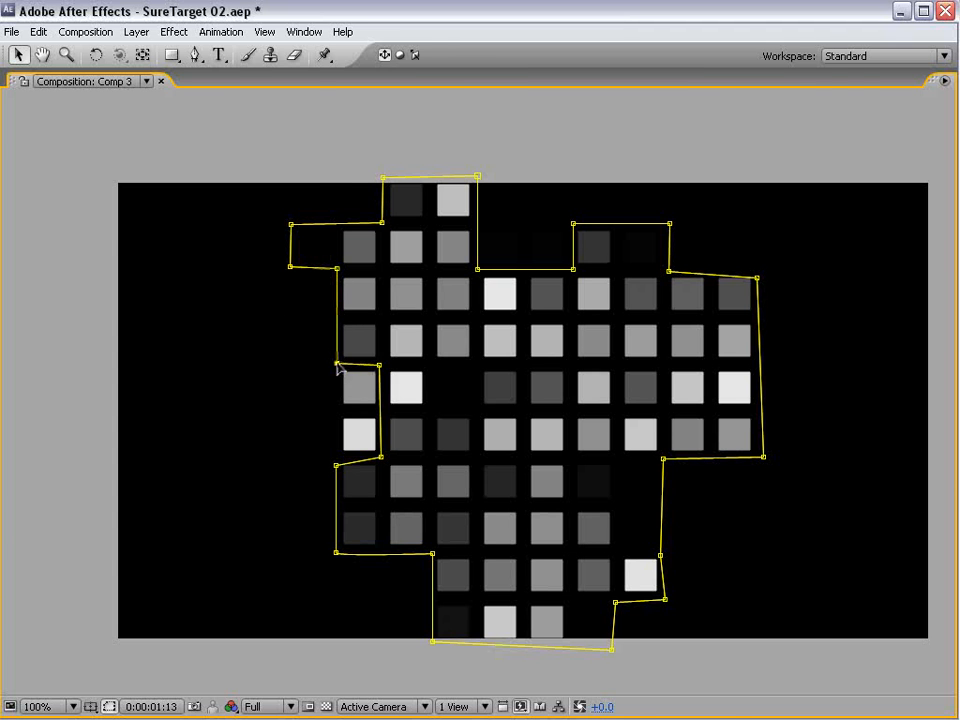
pyautogui.scroll(-1, 712, 538)
pyautogui.press('`')
pyautogui.scroll(1, 463, 295)
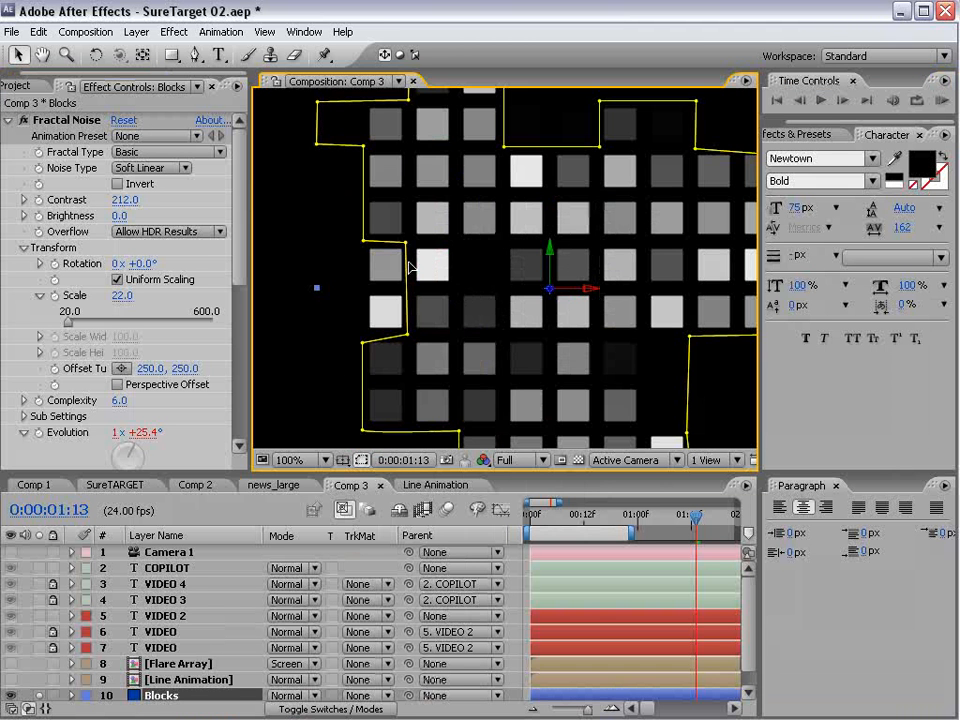
pyautogui.click(407, 244)
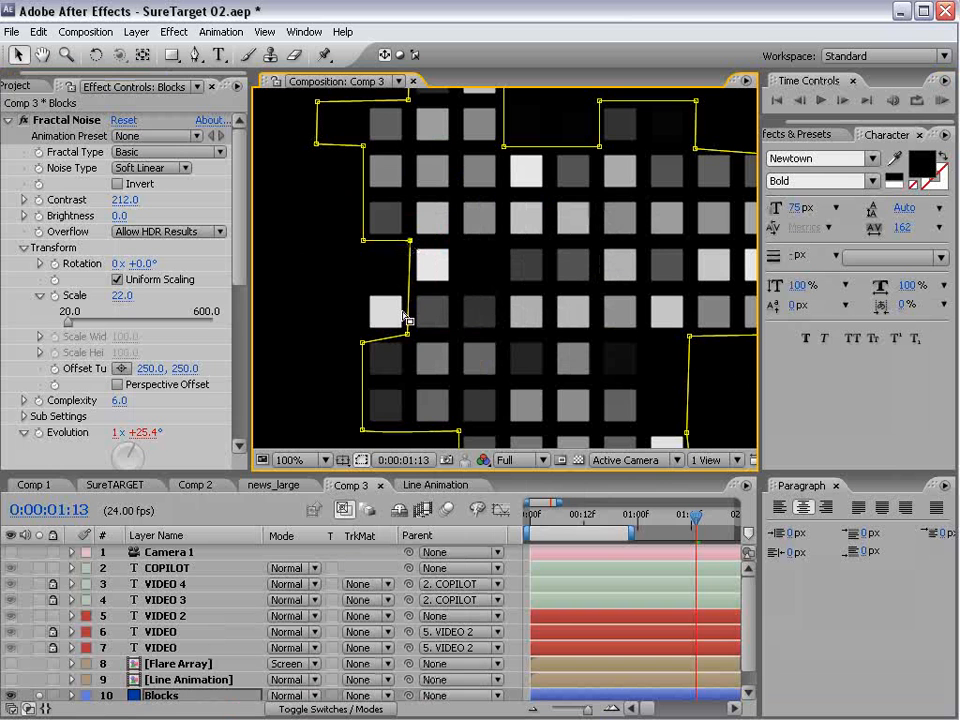
pyautogui.scroll(-1, 505, 288)
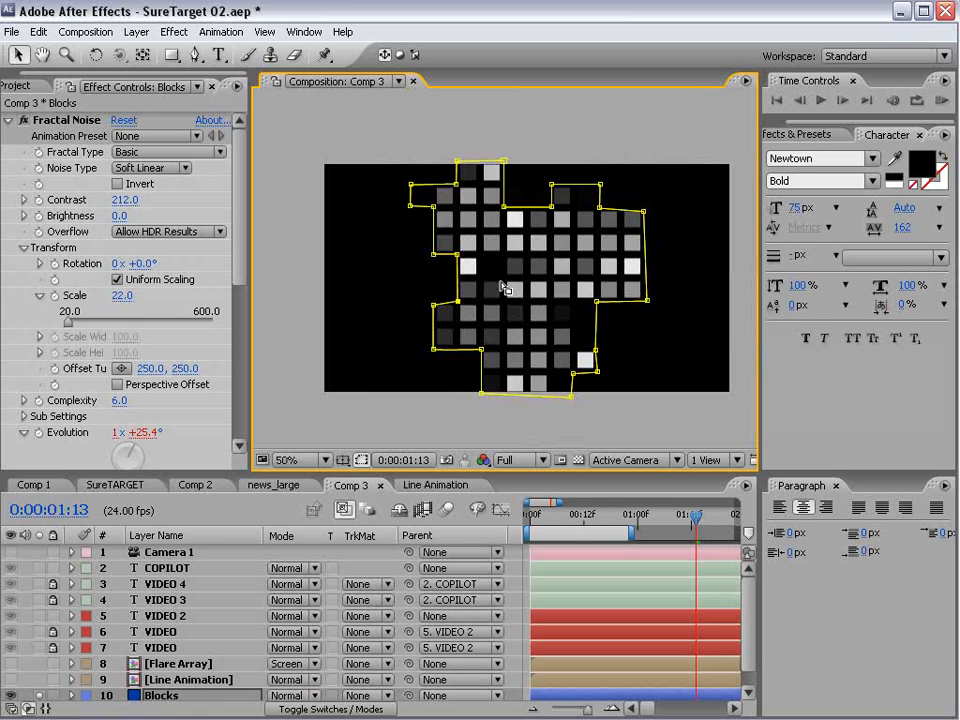
# - Deselect the mask, turn off solo for the Blocks layer and switch Camera 1 back on
pyautogui.click(580, 572)
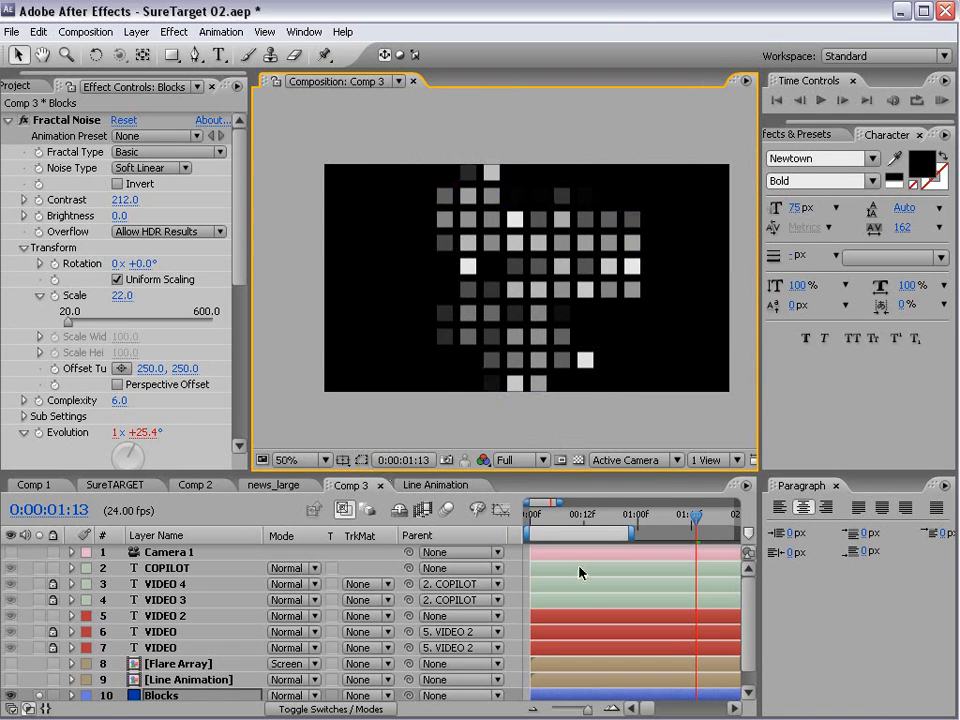
pyautogui.scroll(-1, 221, 630)
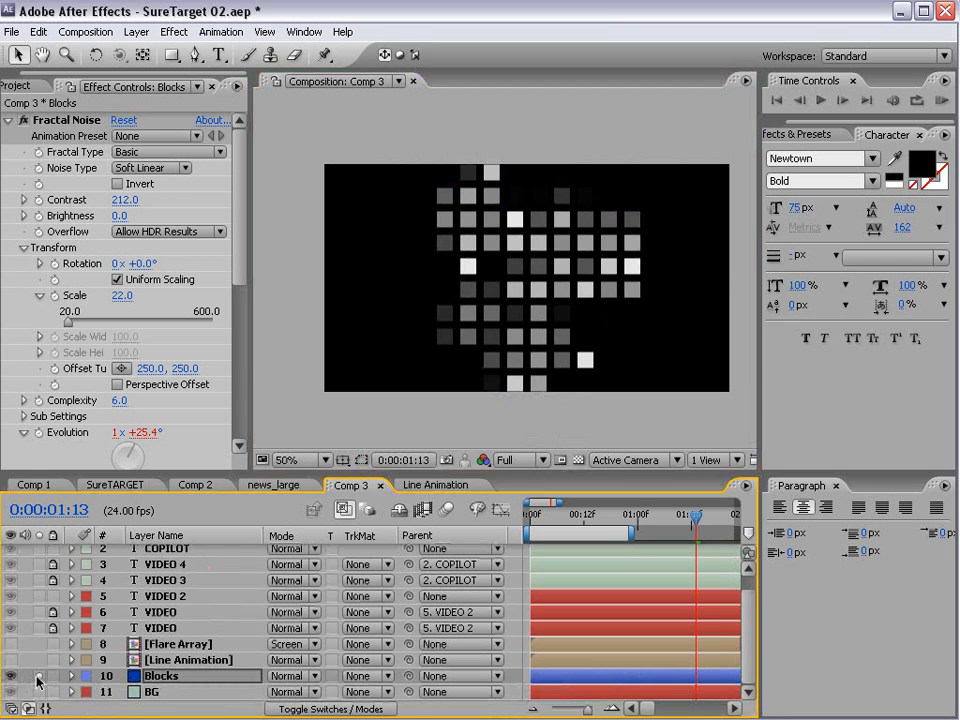
pyautogui.click(36, 677)
pyautogui.scroll(1, 123, 590)
pyautogui.click(10, 552)
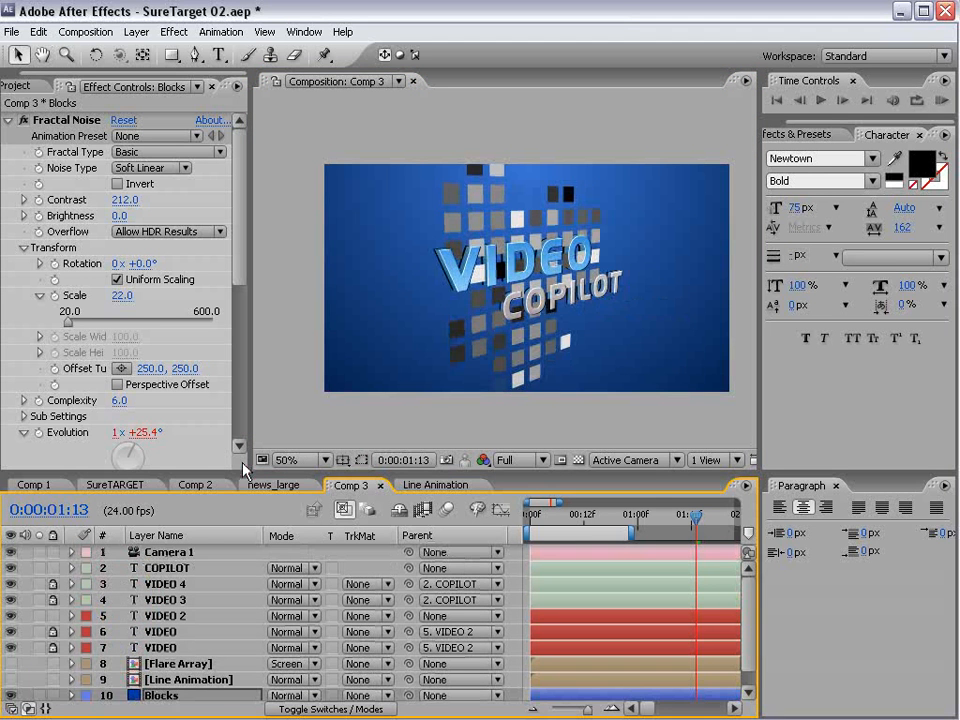
# - Set the Blocks layer's blending mode to Color Burn and its Fractal Noise Brightness to 44
pyautogui.moveTo(240, 470); pyautogui.dragTo(240, 388)
pyautogui.click(288, 612)
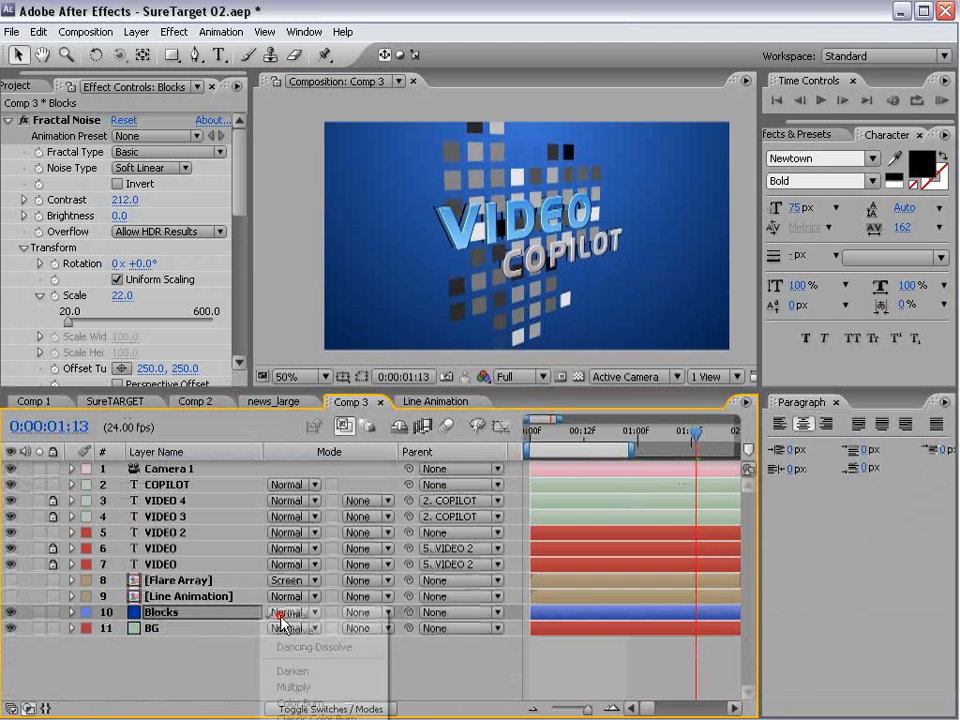
pyautogui.click(312, 702)
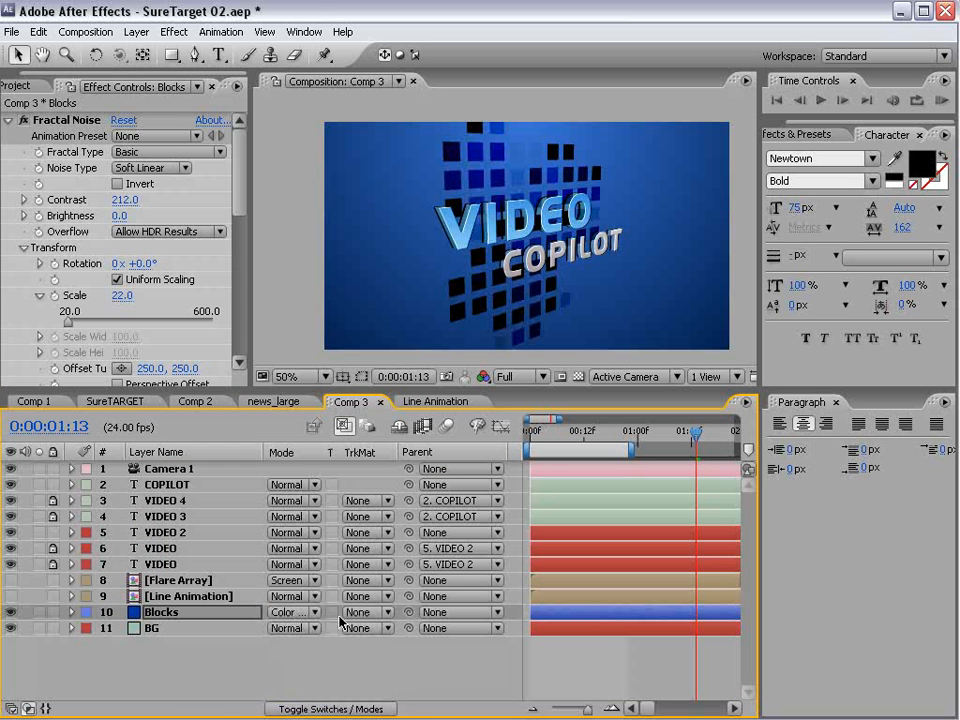
pyautogui.moveTo(120, 216); pyautogui.dragTo(155, 210)
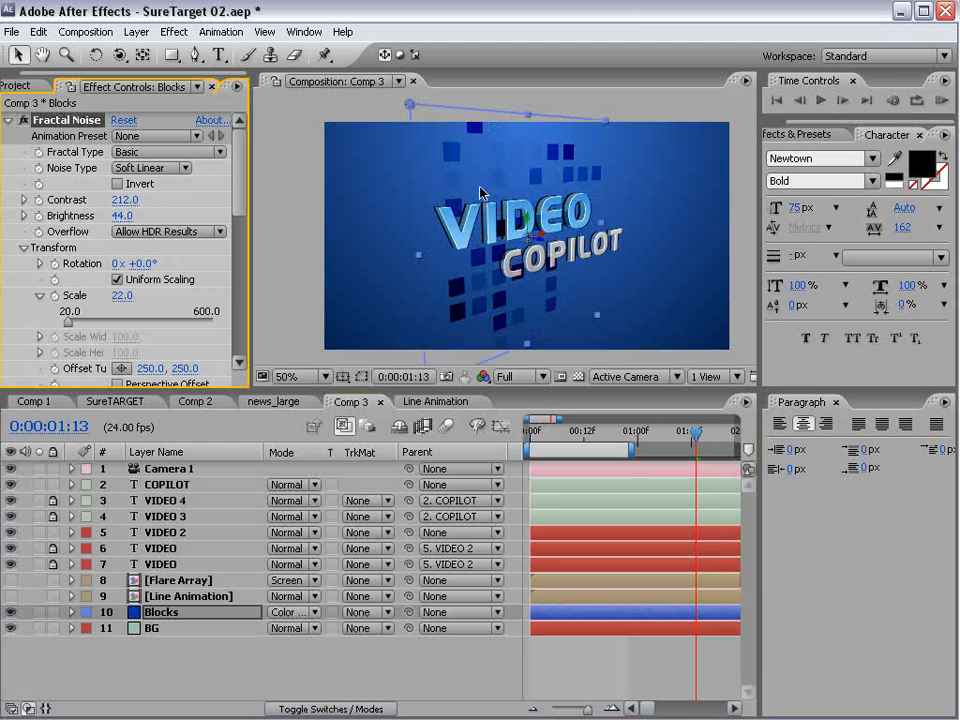
# - Duplicate the Blocks layer, try Screen blending on the copy, and set its mode to Color Dodge
pyautogui.click(140, 612)
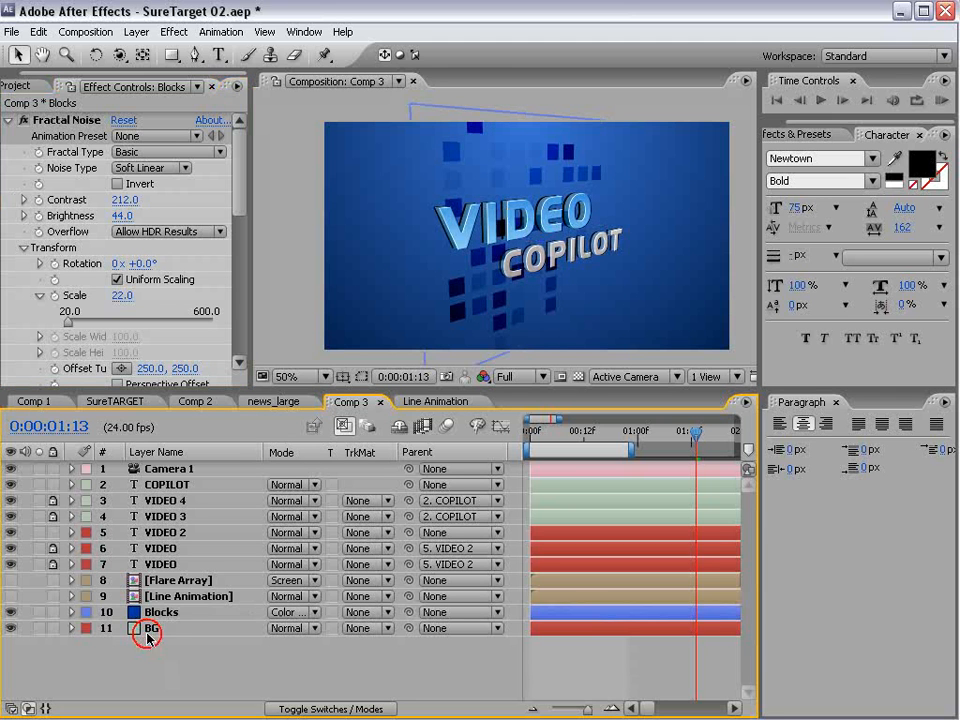
pyautogui.hotkey('ctrl', 'd')
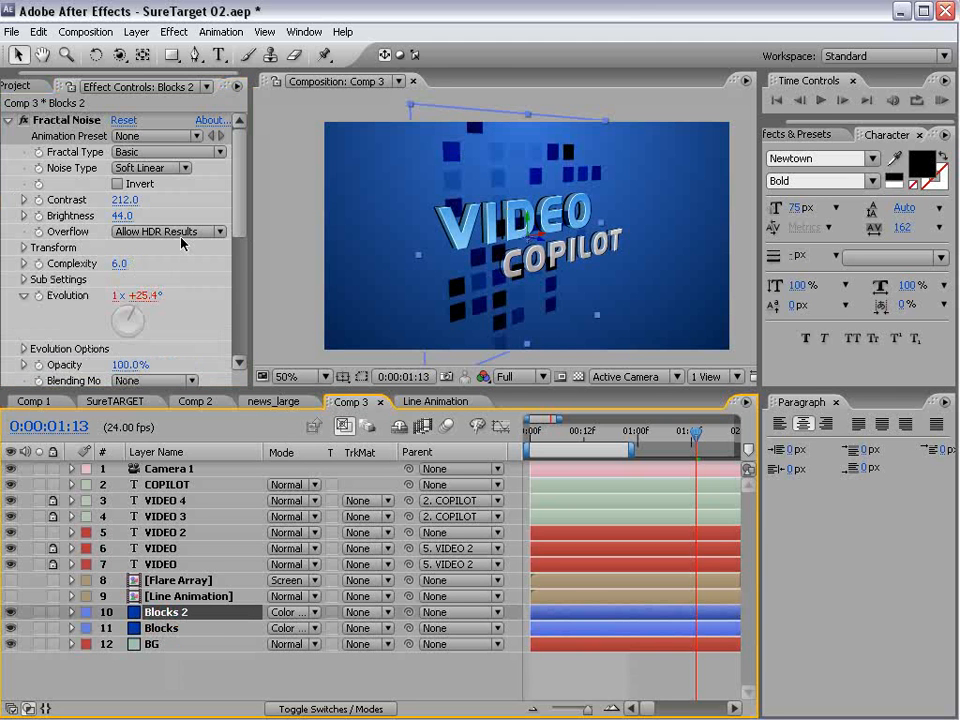
pyautogui.click(287, 612)
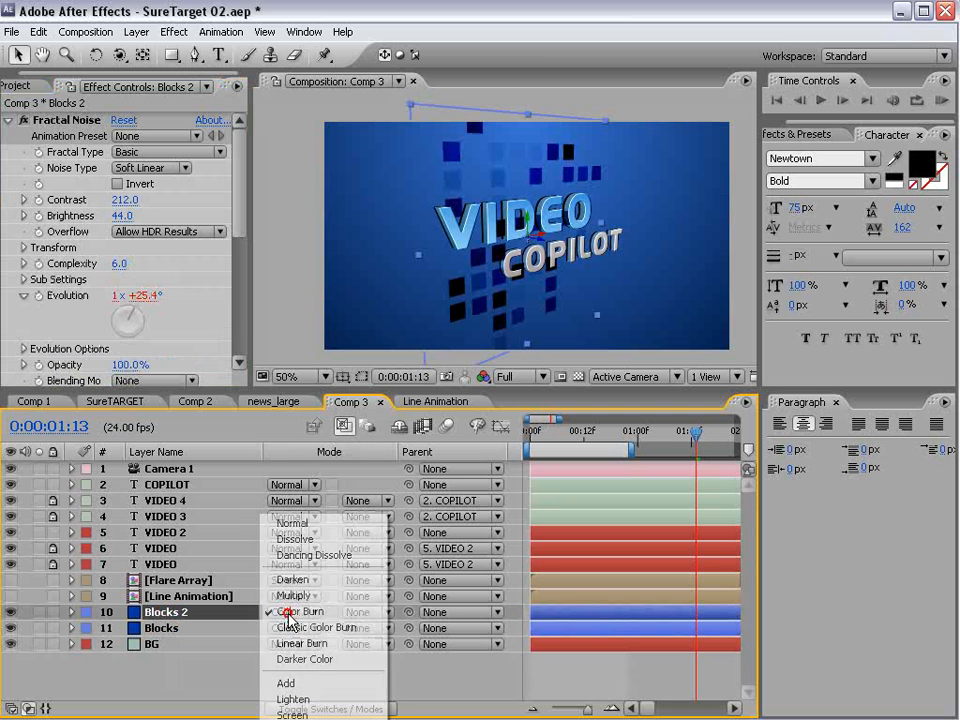
pyautogui.click(312, 714)
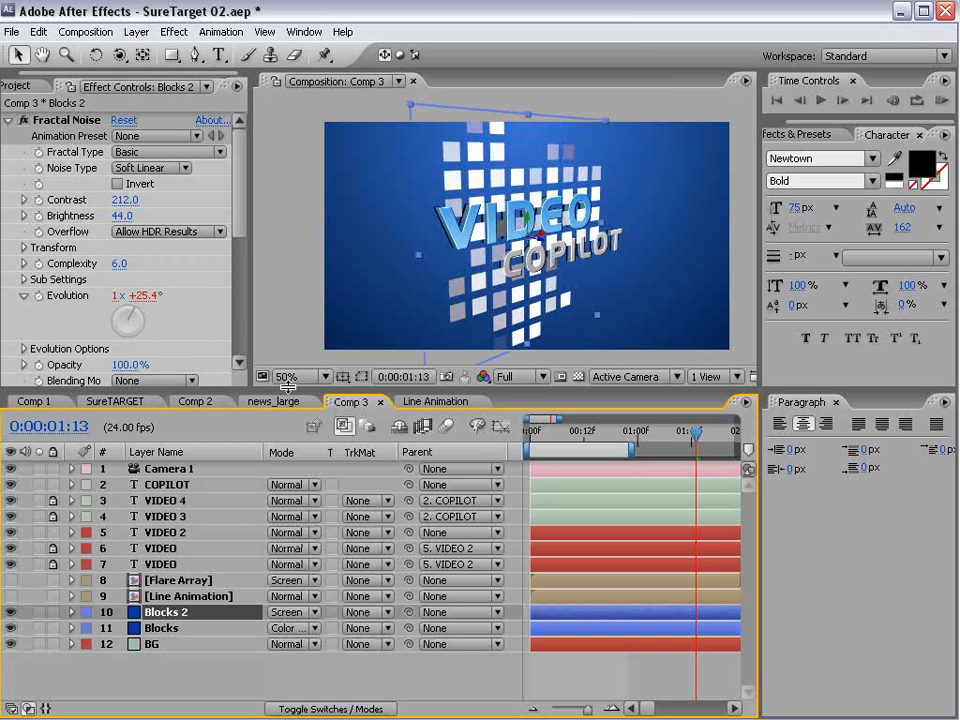
pyautogui.moveTo(287, 386); pyautogui.dragTo(287, 331)
pyautogui.click(290, 554)
pyautogui.click(313, 570)
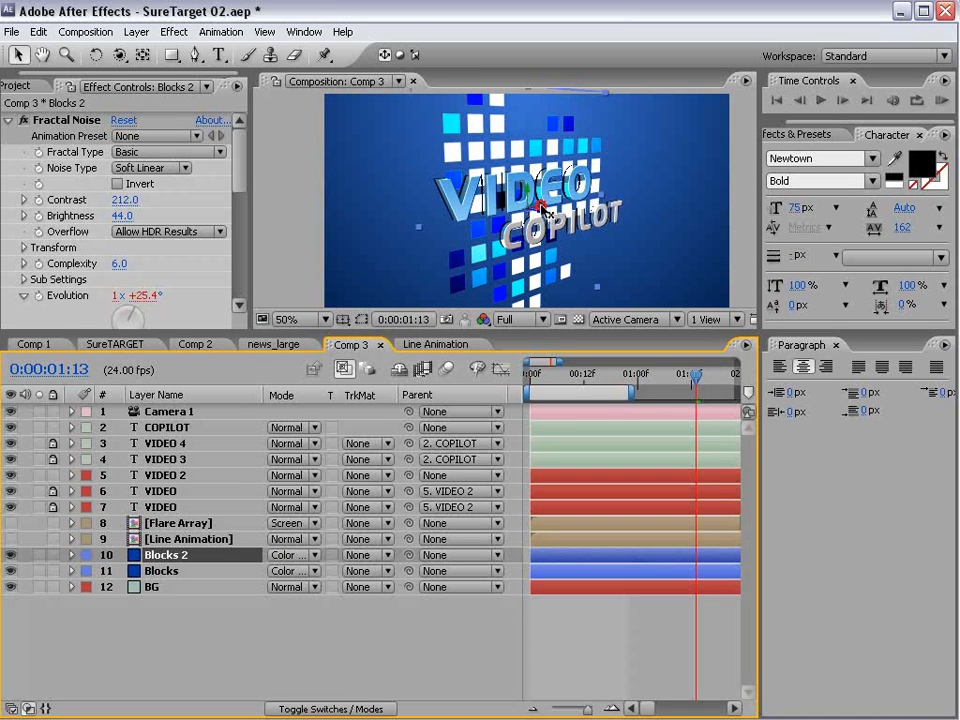
# - Move the Blocks 2 layer to the right and set its Fractal Noise Brightness to -38
pyautogui.moveTo(541, 207); pyautogui.dragTo(618, 190)
pyautogui.moveTo(124, 217); pyautogui.dragTo(80, 216)
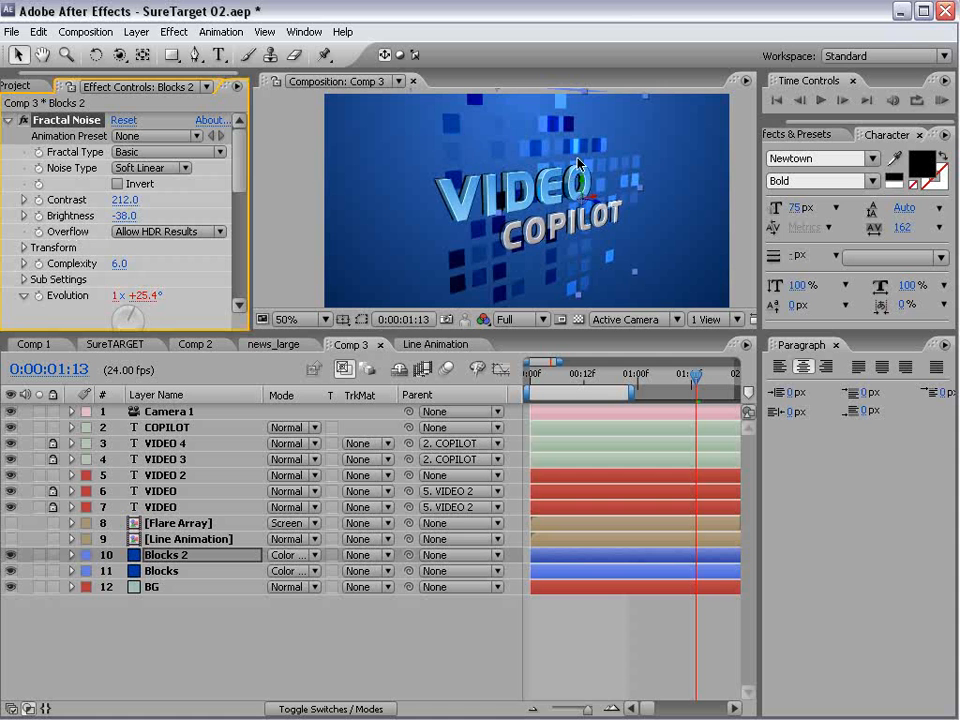
# - Scale the Blocks 2 layer down and reposition it in front of the right part of the VIDEO text
pyautogui.moveTo(636, 278); pyautogui.dragTo(608, 249)
pyautogui.moveTo(422, 332); pyautogui.dragTo(422, 465)
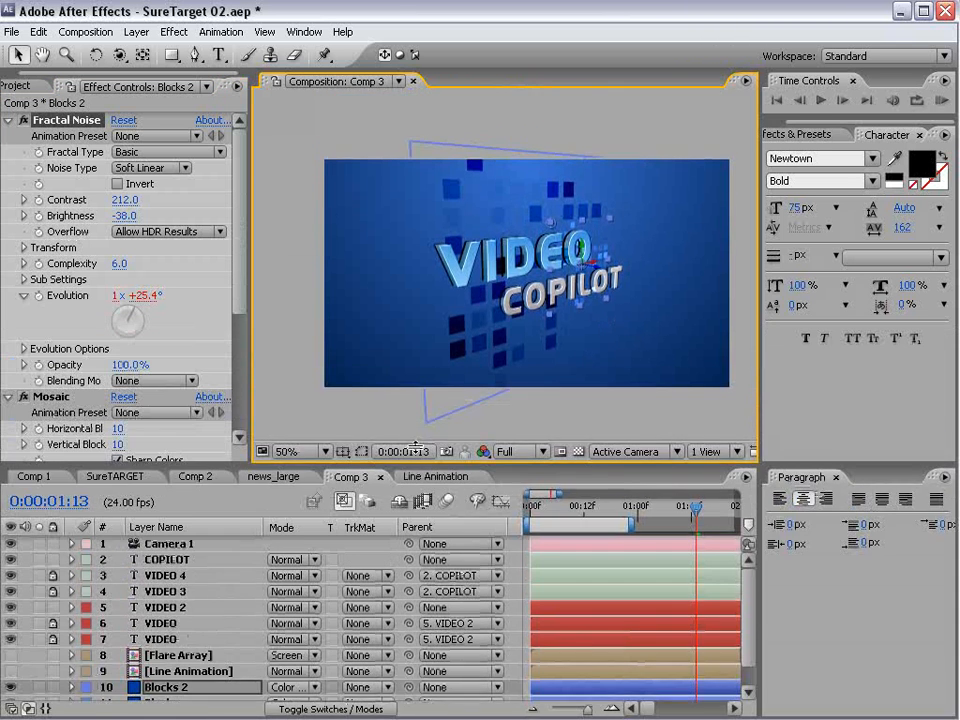
pyautogui.scroll(1, 524, 327)
pyautogui.moveTo(690, 279); pyautogui.dragTo(617, 298)
pyautogui.scroll(-5, 190, 430)
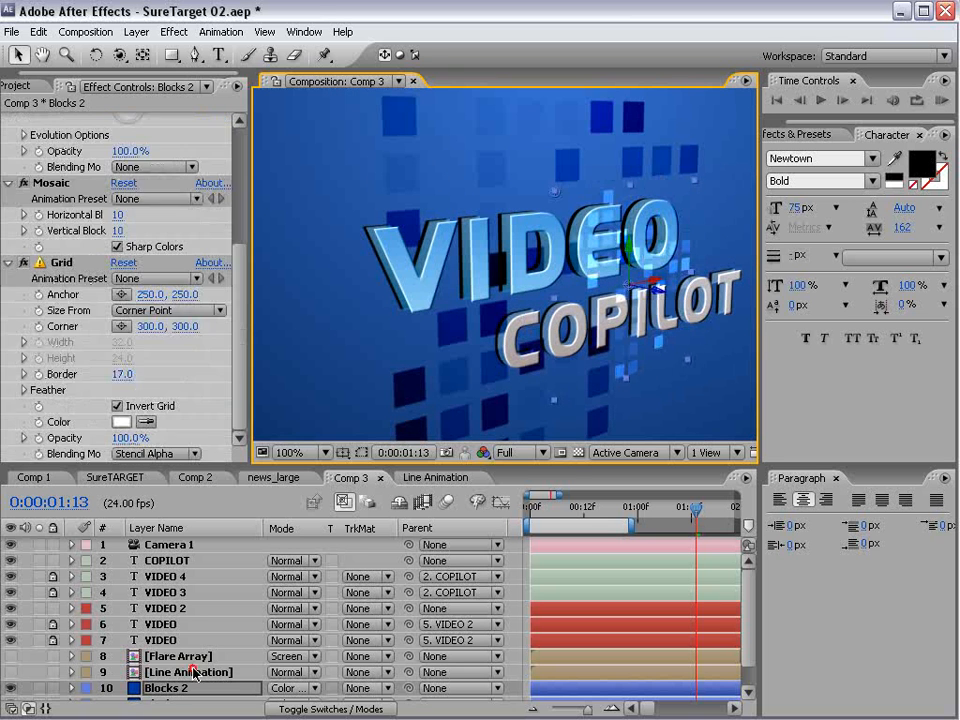
# - Duplicate Blocks 2, move the copy over the V of VIDEO and rotate it about a quarter turn
pyautogui.moveTo(191, 670); pyautogui.dragTo(164, 648)
pyautogui.click(164, 661)
pyautogui.hotkey('ctrl', 'd')
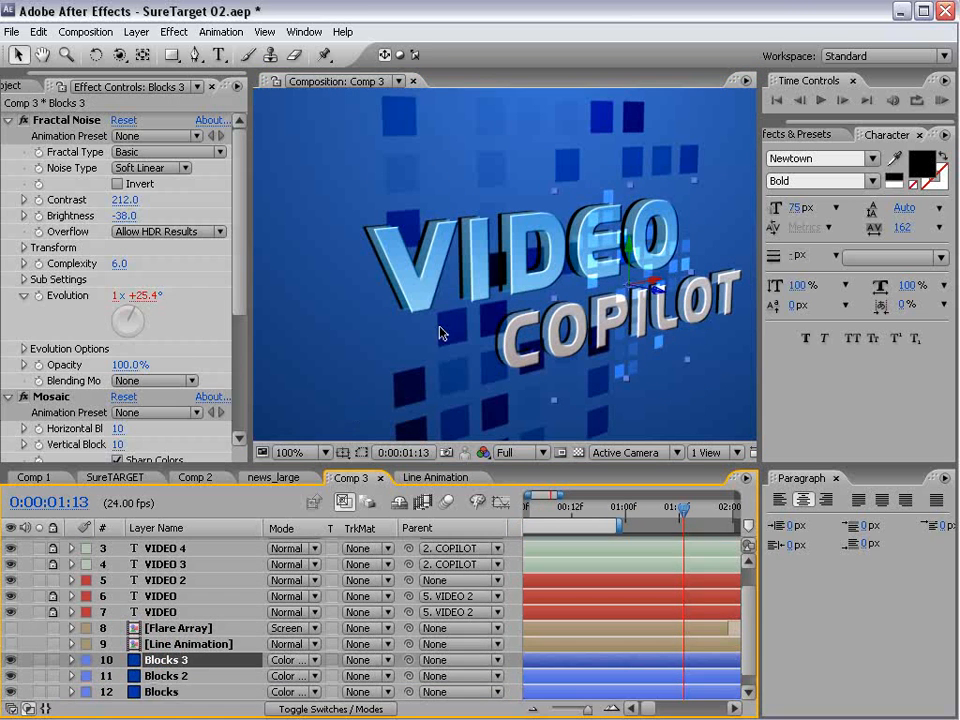
pyautogui.moveTo(660, 294); pyautogui.dragTo(484, 236)
pyautogui.press('w')
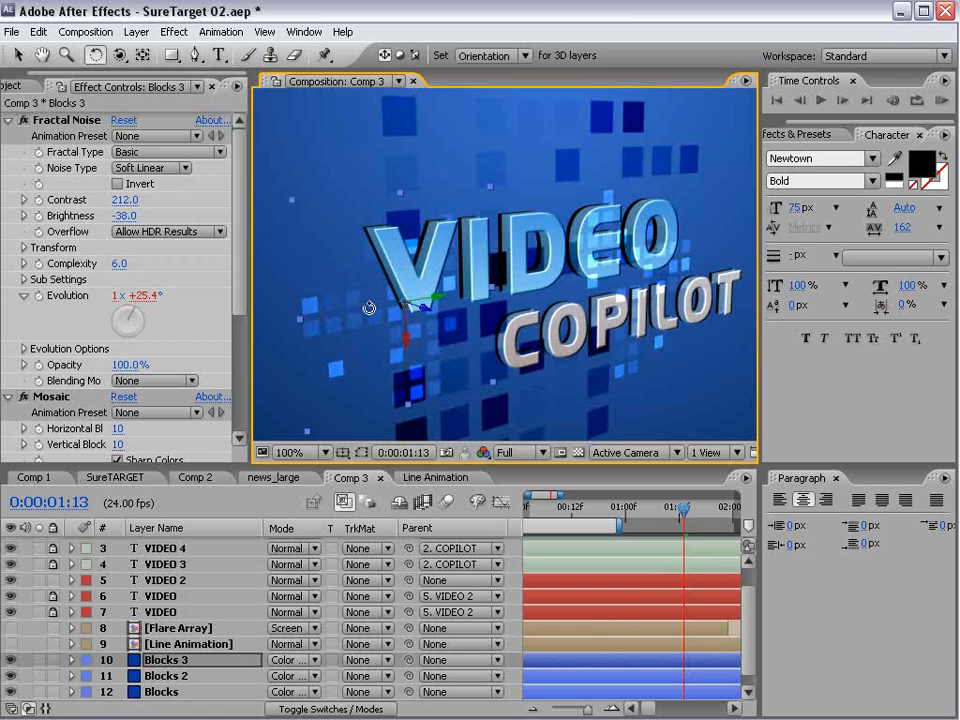
# - Duplicate the Blocks 3 layer
pyautogui.press('v')
pyautogui.press(',')
pyautogui.hotkey('ctrl', 'd')
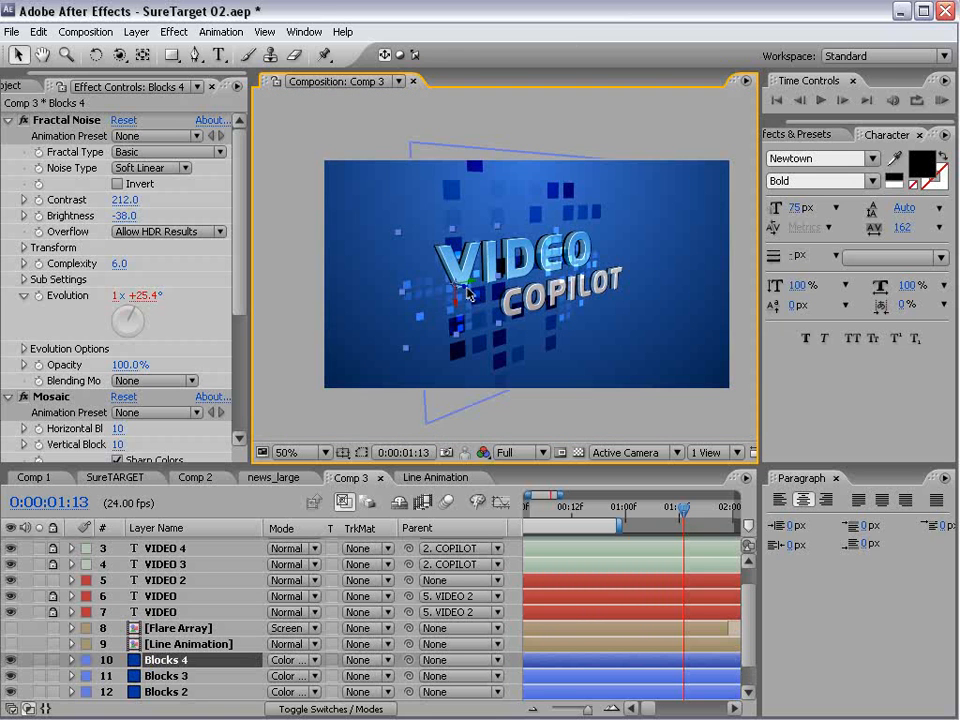
# - Move Blocks 4, duplicate it twice with copies below the text and above the V of VIDEO, rotate the last copy and save
pyautogui.moveTo(469, 294); pyautogui.dragTo(423, 203)
pyautogui.hotkey('ctrl', 'd')
pyautogui.hotkey('ctrl', 'd')
pyautogui.press('w')
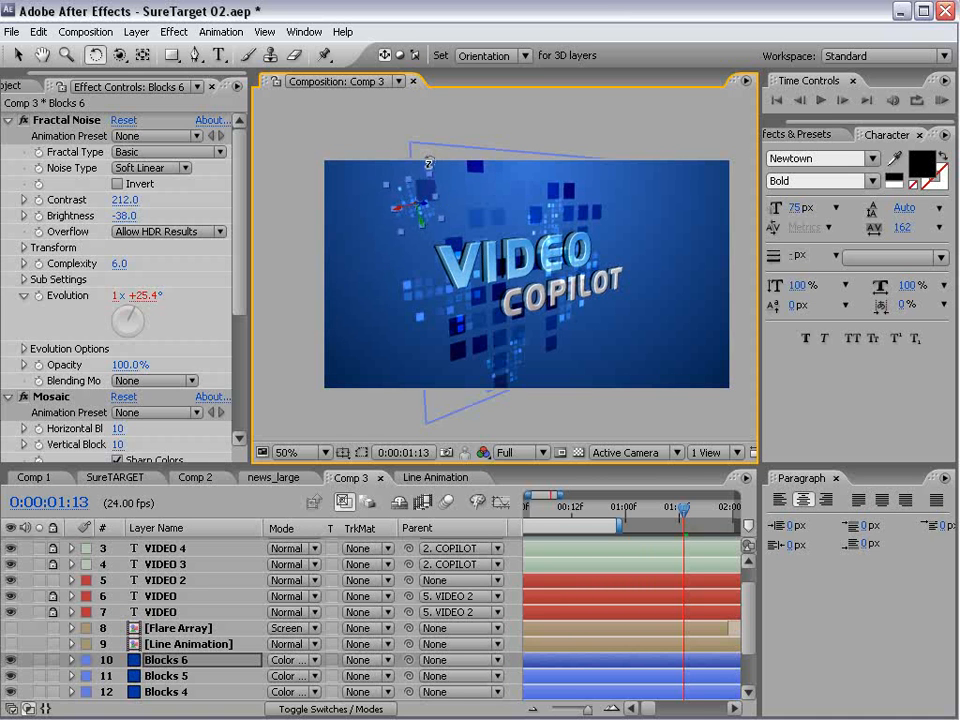
pyautogui.press('v')
pyautogui.hotkey('ctrl', 's')
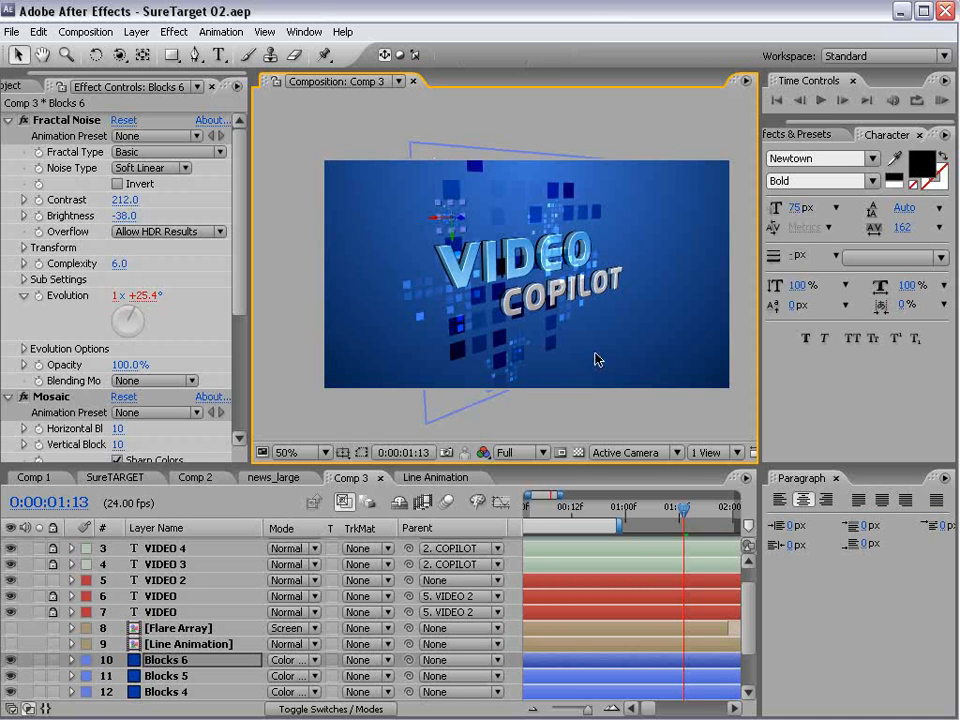
# - Make the Line Animation layer visible and apply a Fill effect to it
pyautogui.scroll(-1, 40, 640)
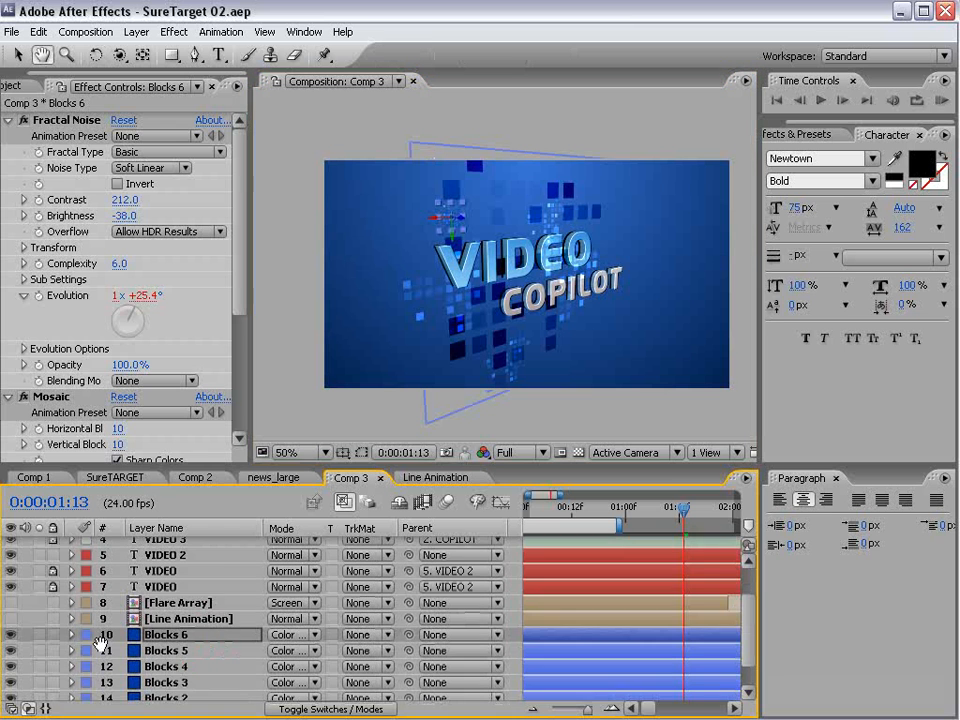
pyautogui.click(11, 618)
pyautogui.click(596, 247)
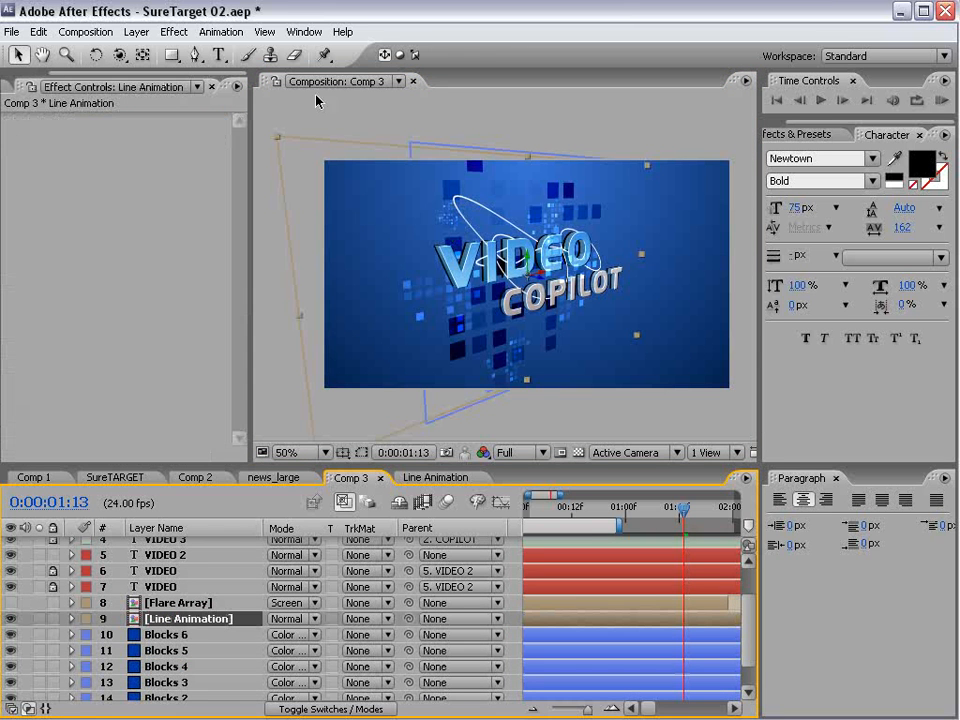
pyautogui.click(174, 31)
pyautogui.moveTo(214, 301)
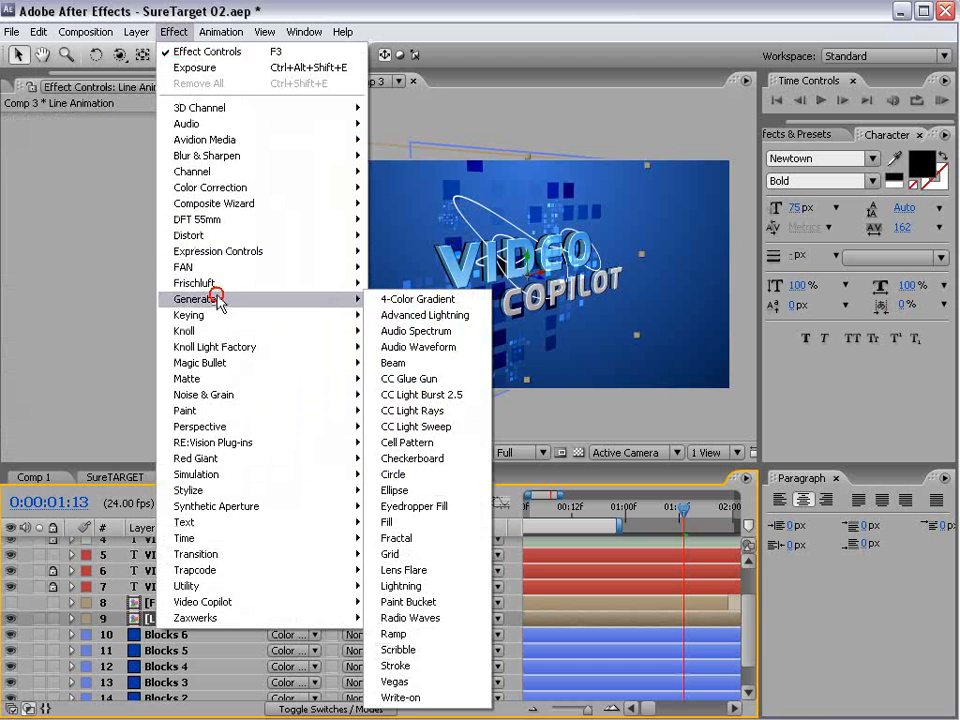
pyautogui.click(392, 519)
# - Set the Fill color of the Line Animation layer to a light blue
pyautogui.click(121, 184)
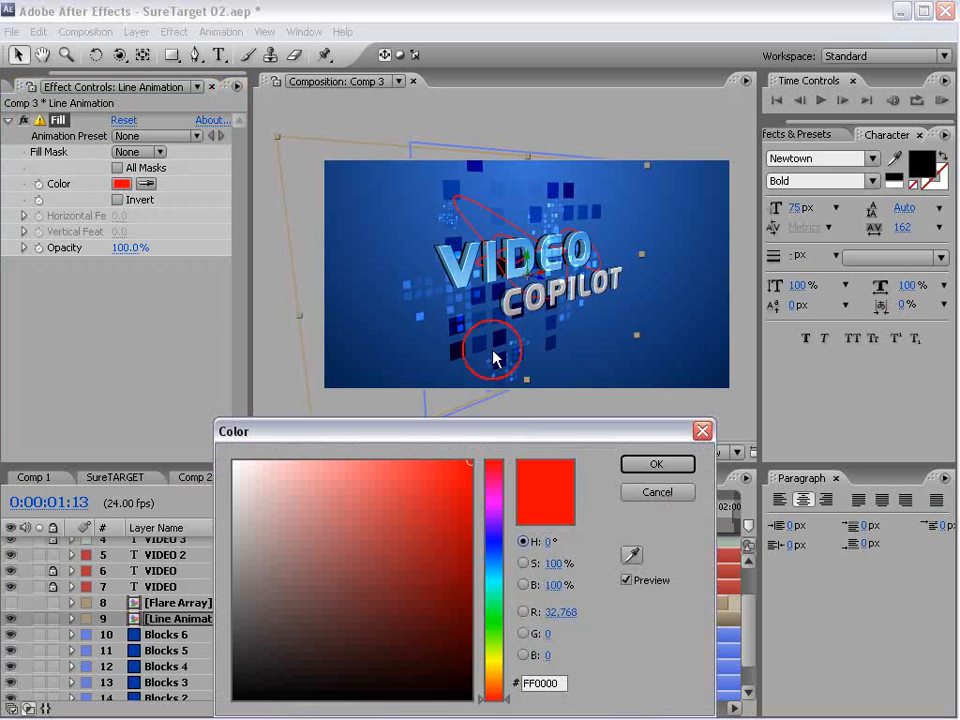
pyautogui.click(494, 561)
pyautogui.click(326, 470)
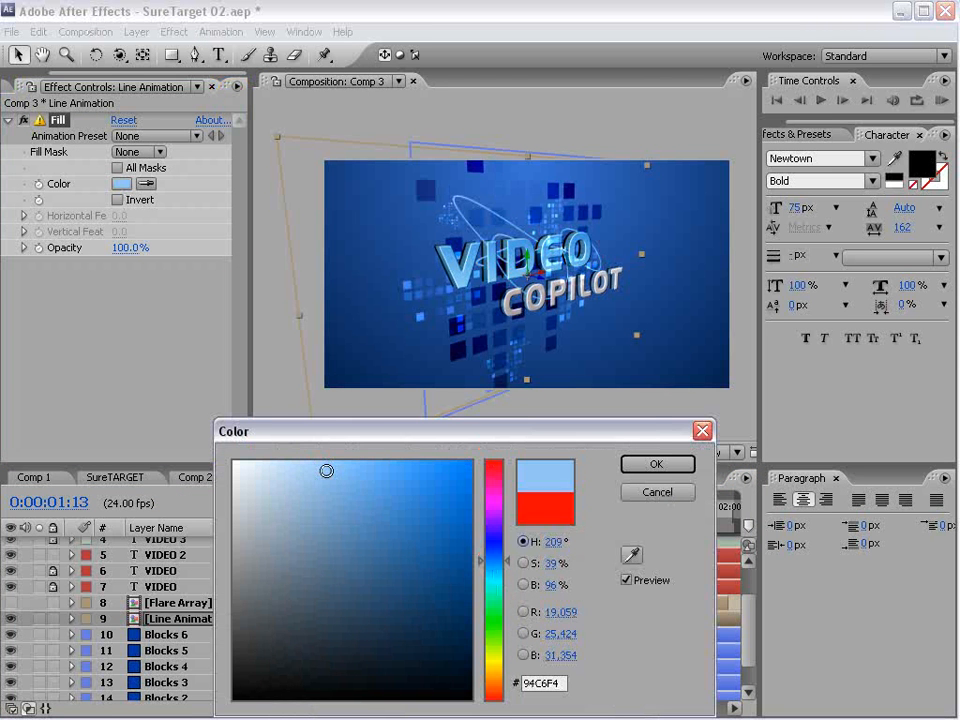
pyautogui.click(364, 472)
pyautogui.click(655, 463)
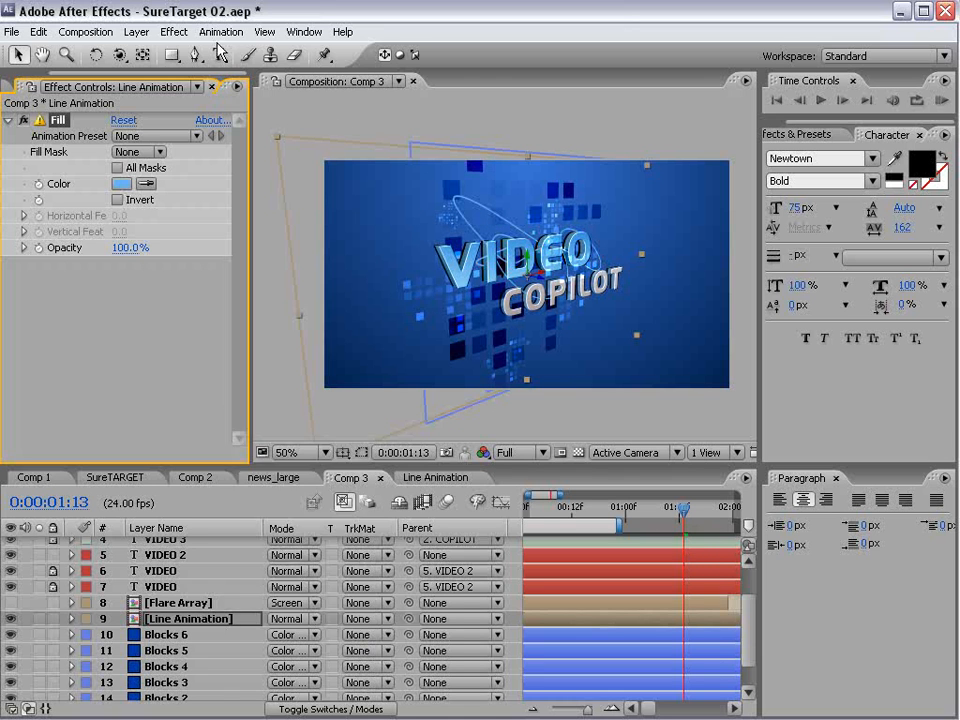
# - Add a Stylize Glow effect to the Line Animation layer
pyautogui.click(174, 31)
pyautogui.moveTo(229, 491)
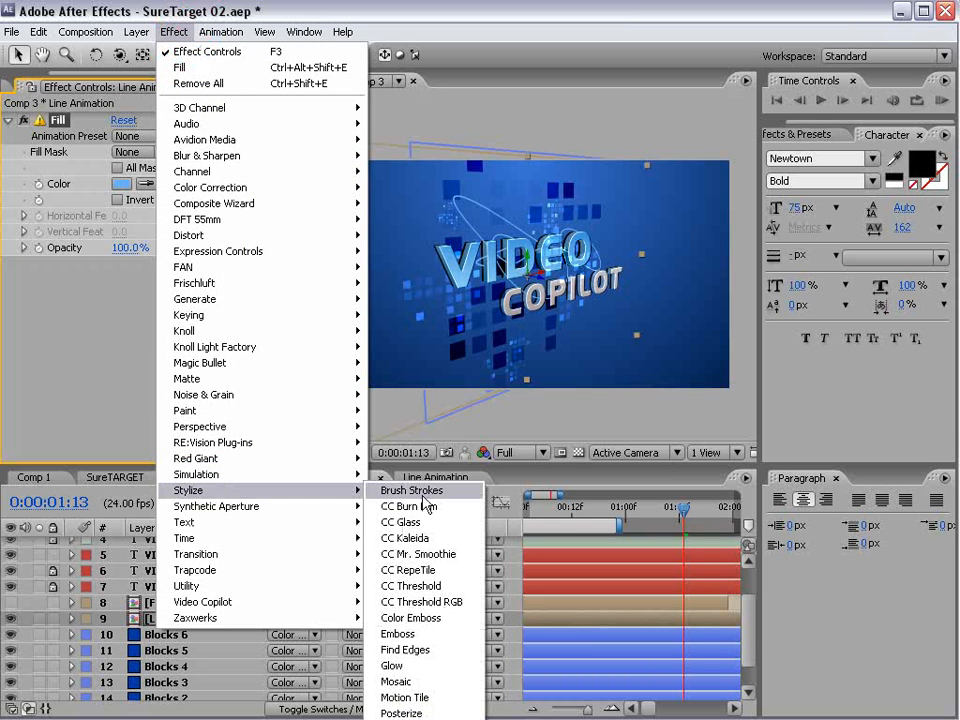
pyautogui.click(506, 668)
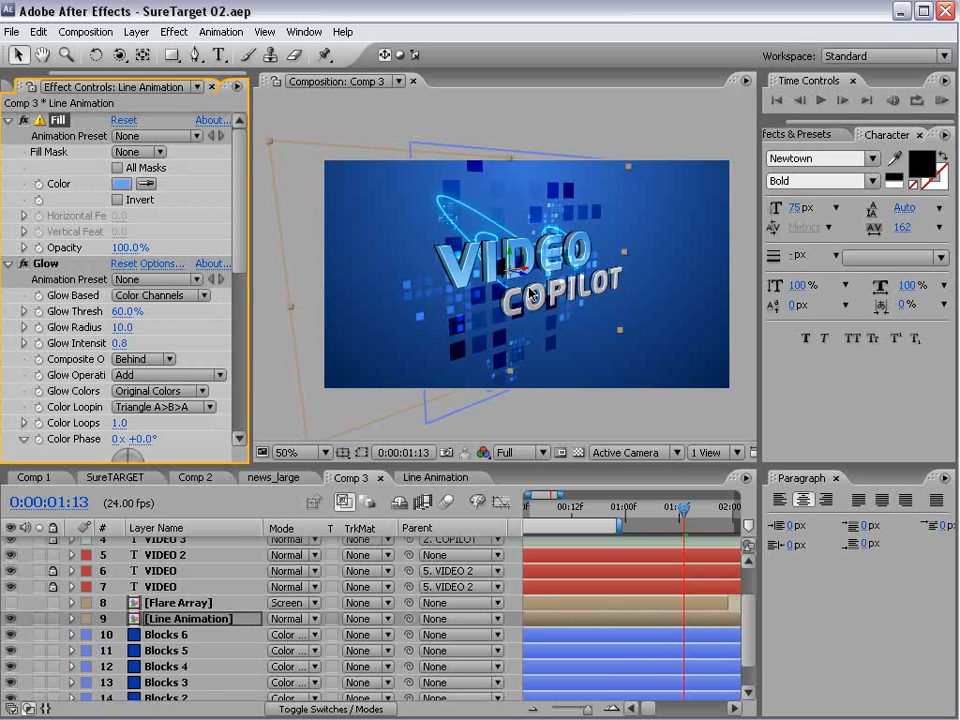
pyautogui.hotkey('ctrl', 'd')
pyautogui.click(175, 619)
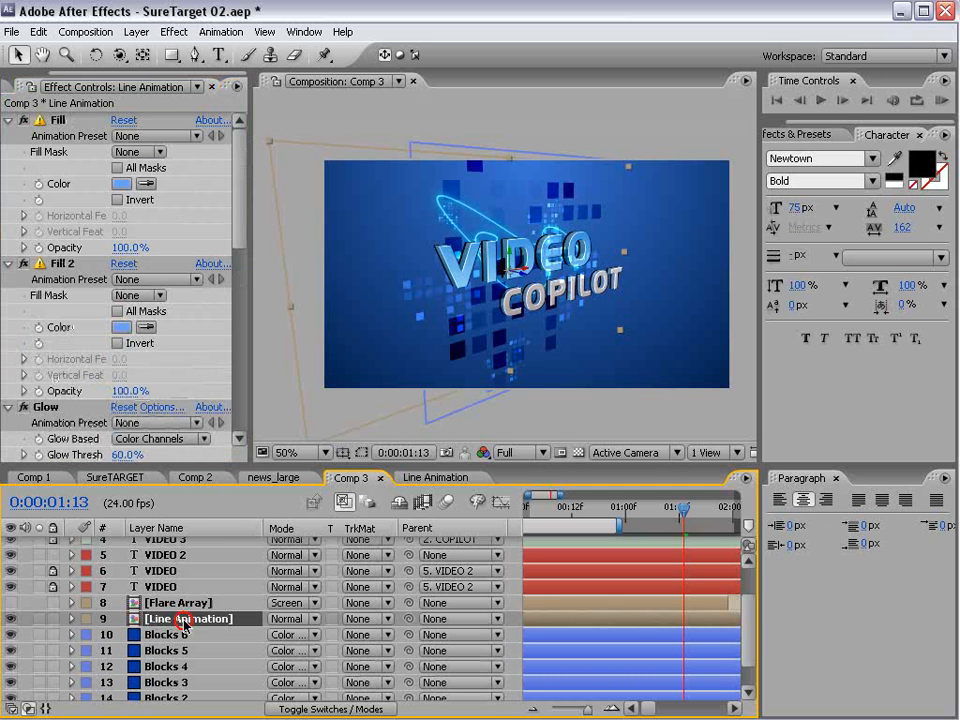
pyautogui.hotkey('ctrl', 'd')
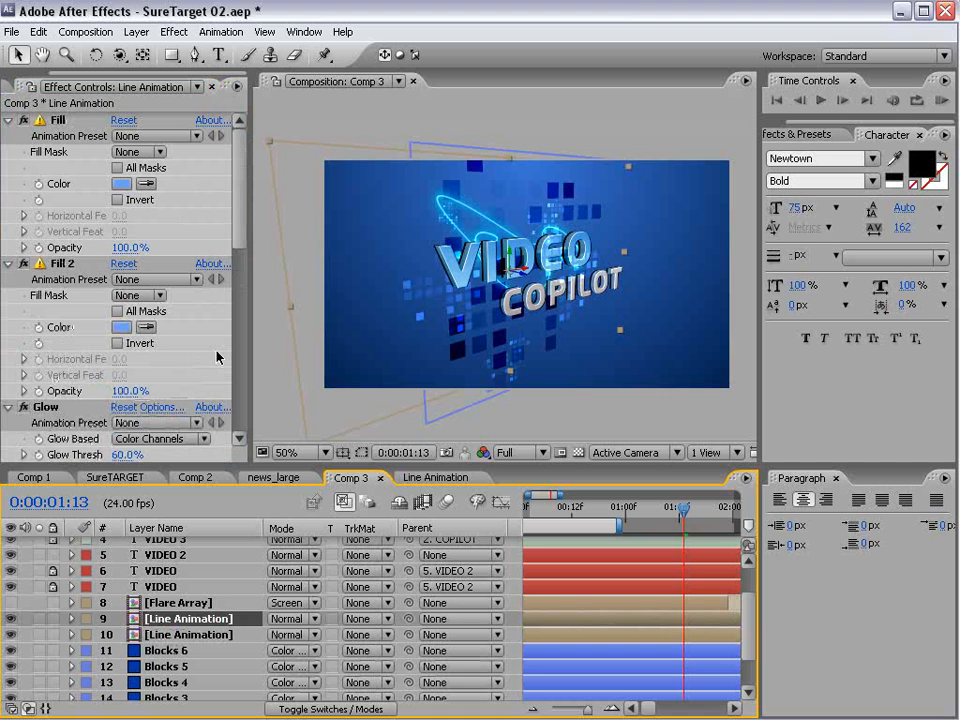
pyautogui.hotkey('ctrl', 'z')
pyautogui.hotkey('ctrl', 'z')
# - Duplicate the Line Animation layer and move the copy to the right, around the end of the VIDEO text
pyautogui.click(205, 651)
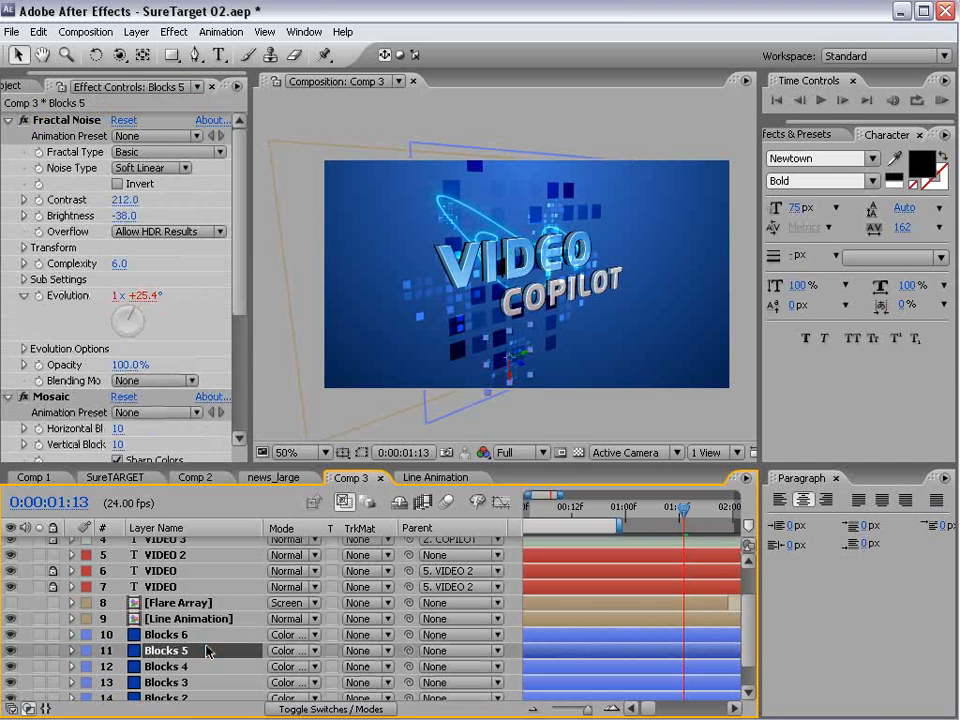
pyautogui.click(190, 619)
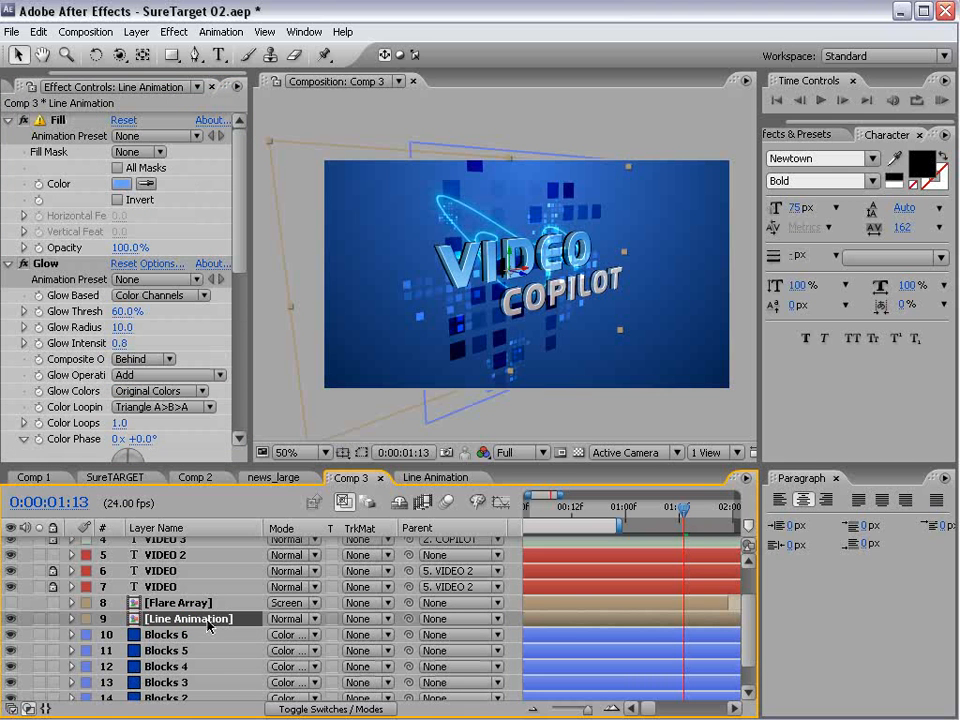
pyautogui.click(38, 32)
pyautogui.click(75, 195)
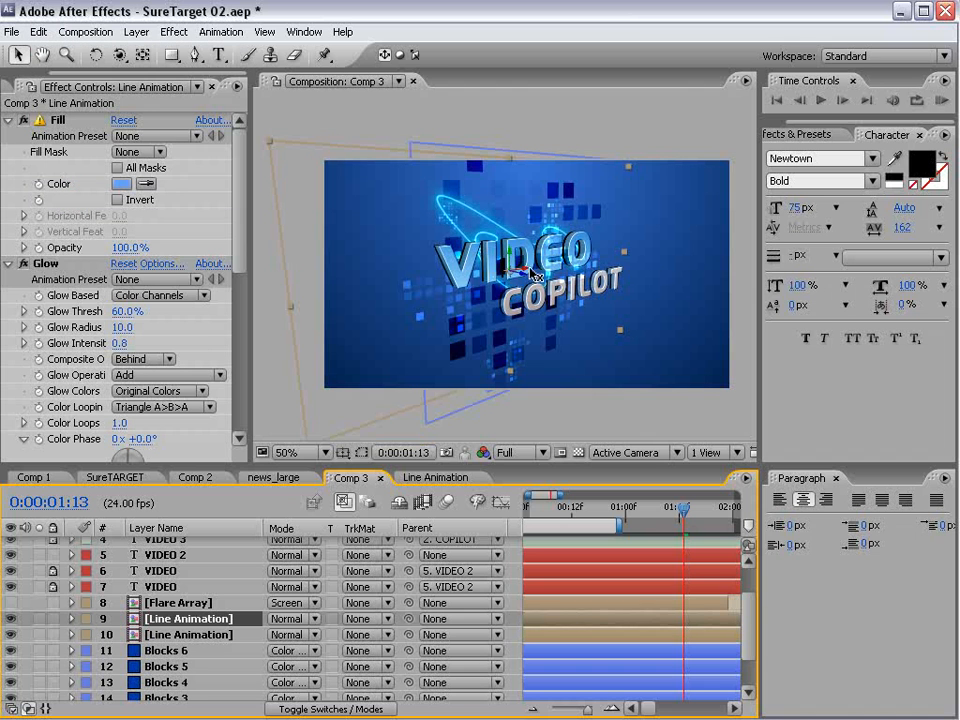
pyautogui.moveTo(527, 273); pyautogui.dragTo(606, 264)
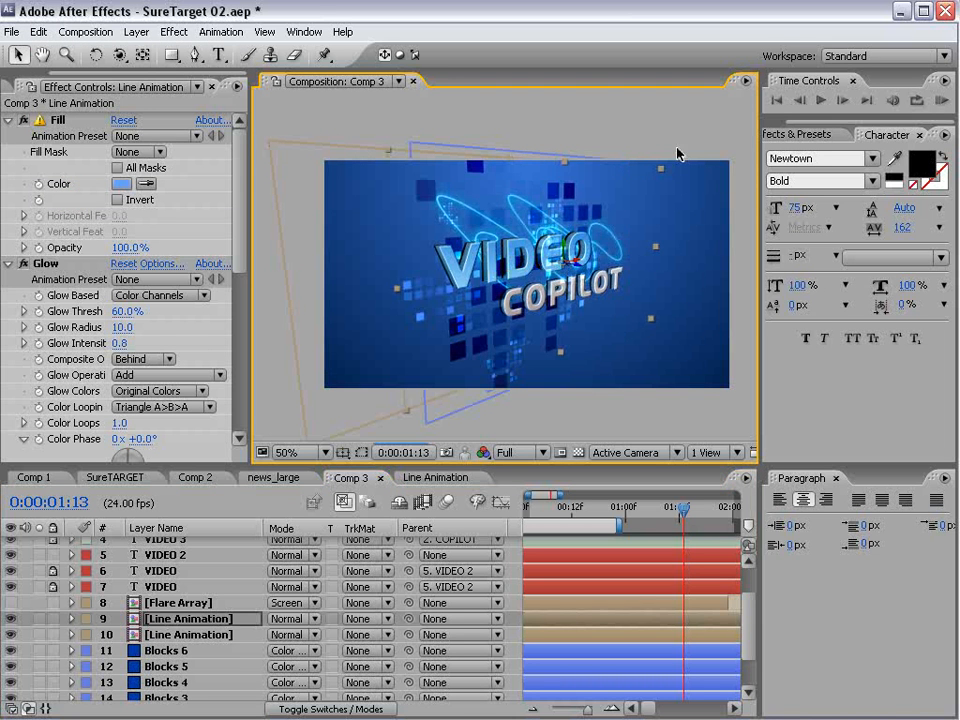
# - Scale the Line Animation copy down, rotate it and reposition it around the right part of COPILOT
pyautogui.moveTo(661, 170); pyautogui.dragTo(641, 187)
pyautogui.press('w')
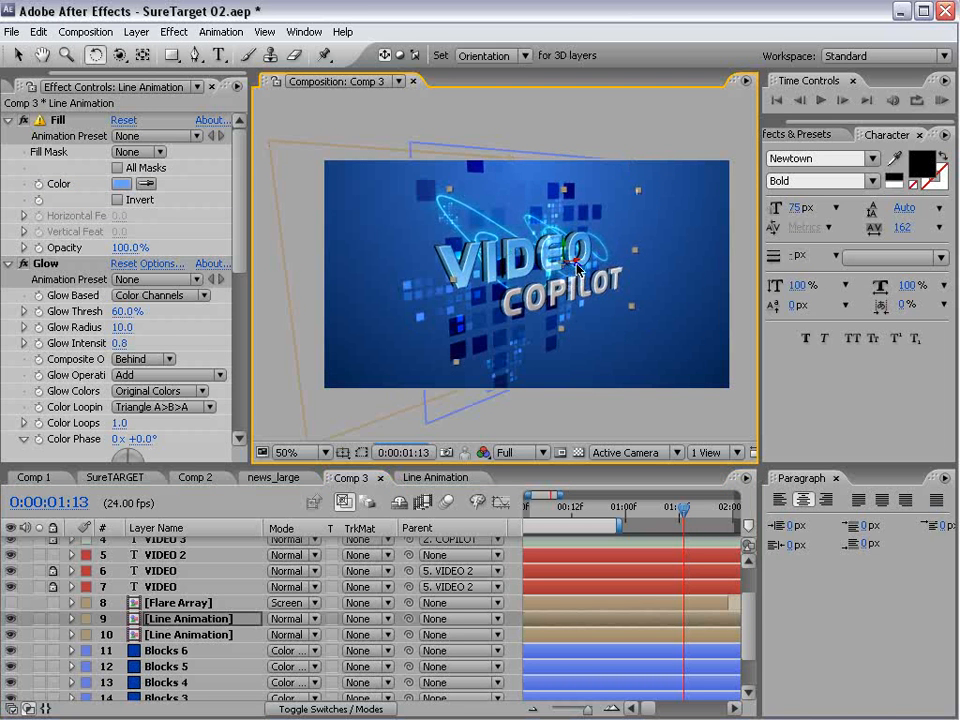
pyautogui.moveTo(573, 268); pyautogui.dragTo(576, 190)
pyautogui.press('v')
pyautogui.moveTo(576, 272); pyautogui.dragTo(604, 291)
# - Shift the original Line Animation layer left toward the V of VIDEO and tilt it slightly
pyautogui.click(336, 189)
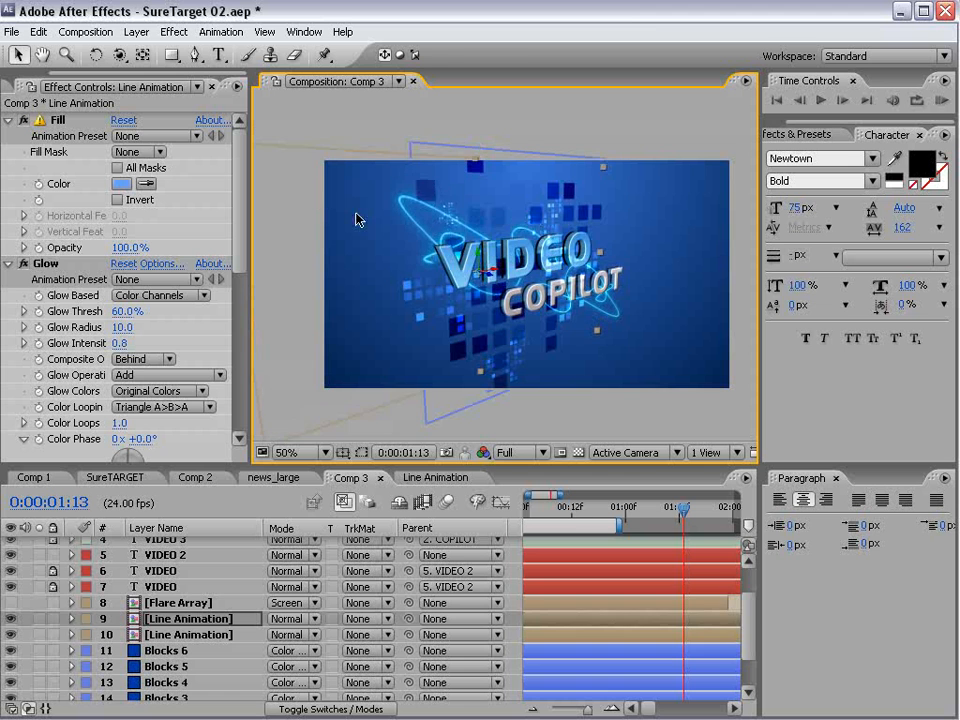
pyautogui.press('w')
pyautogui.moveTo(484, 278); pyautogui.dragTo(482, 276)
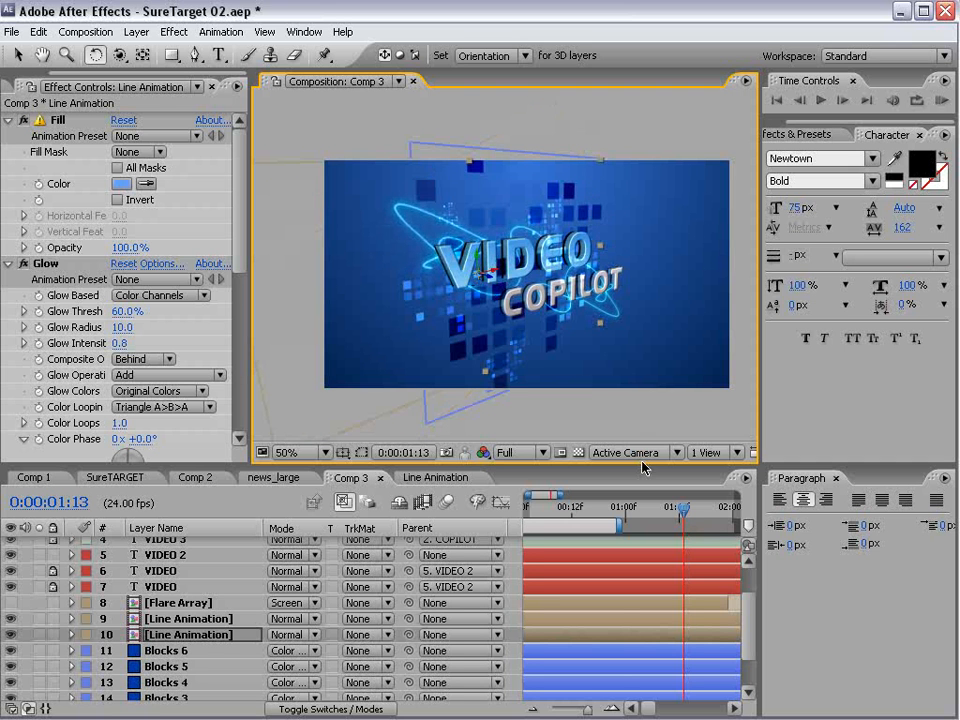
# - Slide the lower Line Animation layer about 1.5 seconds earlier in the timeline and scale it down around the V
pyautogui.press('-')
pyautogui.press('-')
pyautogui.press('-')
pyautogui.press('-')
pyautogui.press('-')
pyautogui.press('-')
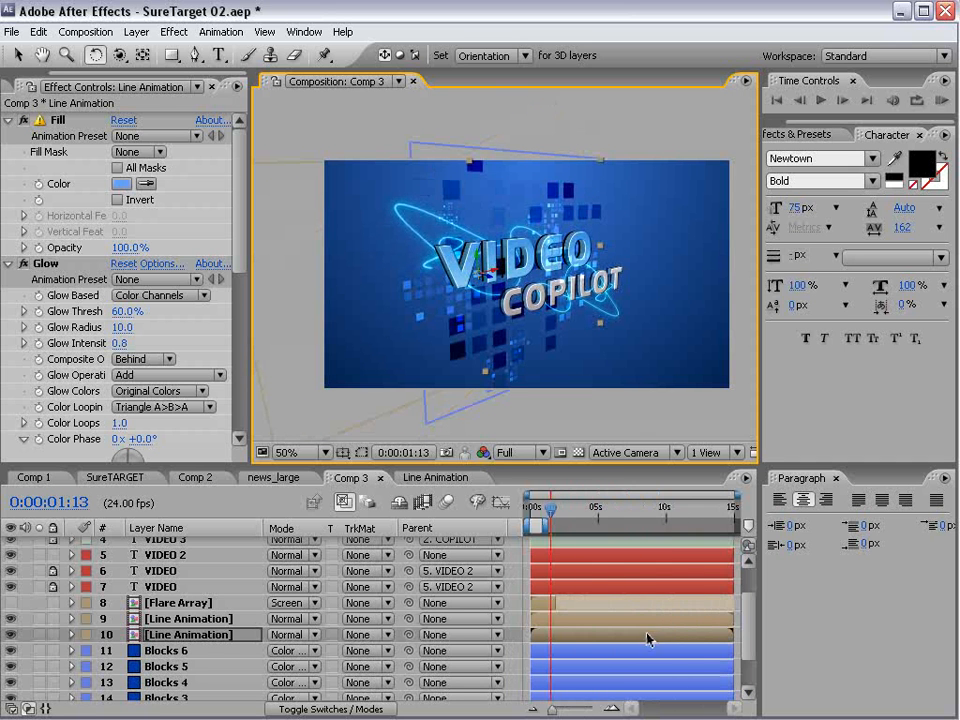
pyautogui.moveTo(648, 640); pyautogui.dragTo(625, 643)
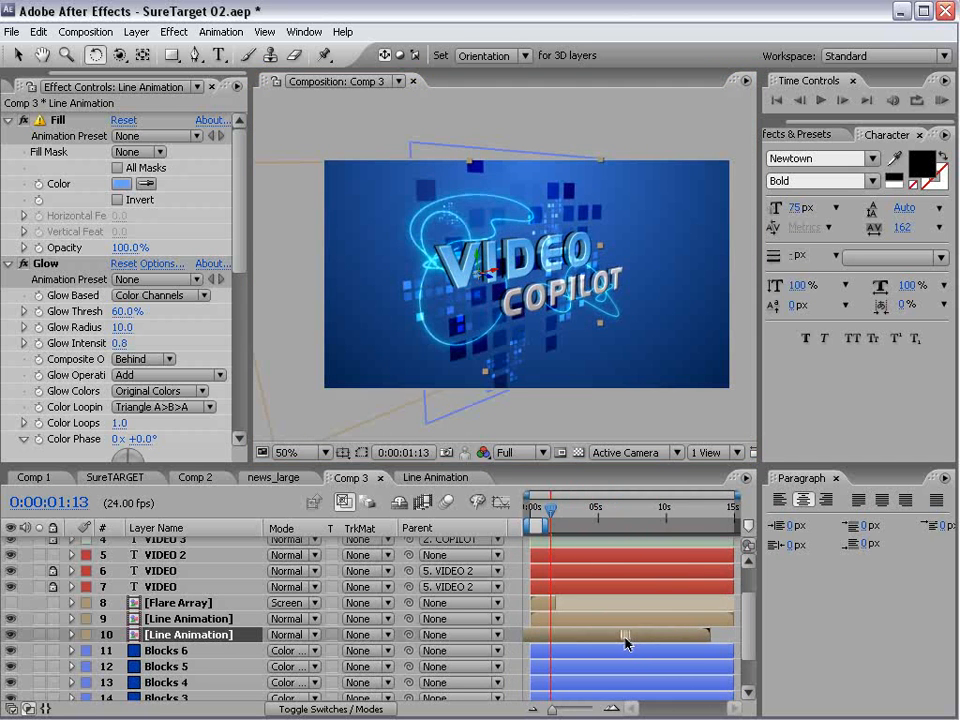
pyautogui.press('v')
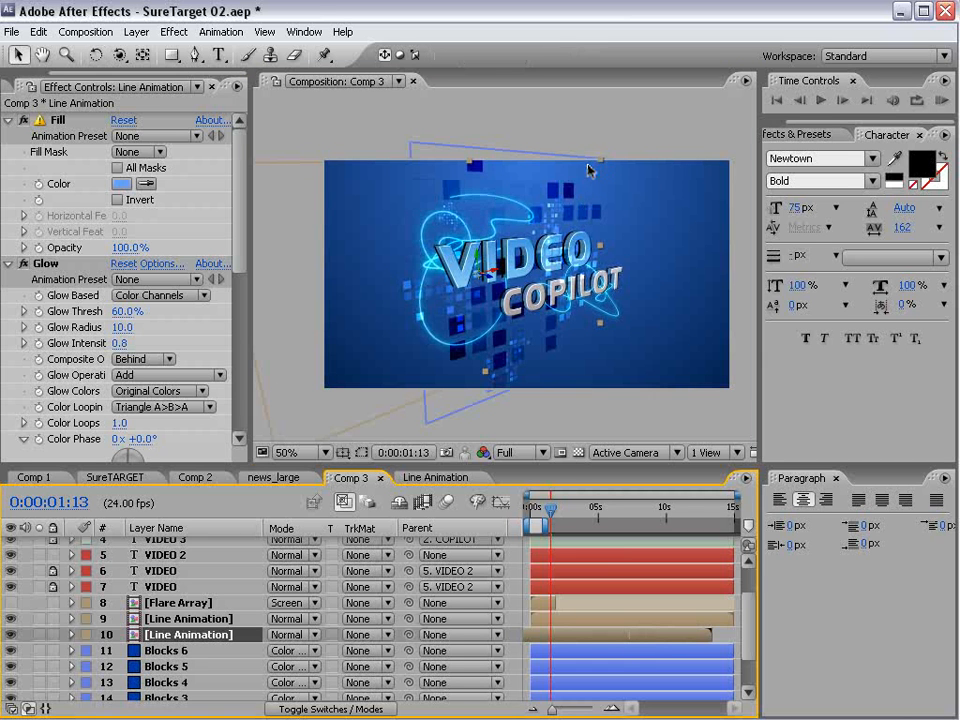
pyautogui.moveTo(600, 160); pyautogui.dragTo(577, 180)
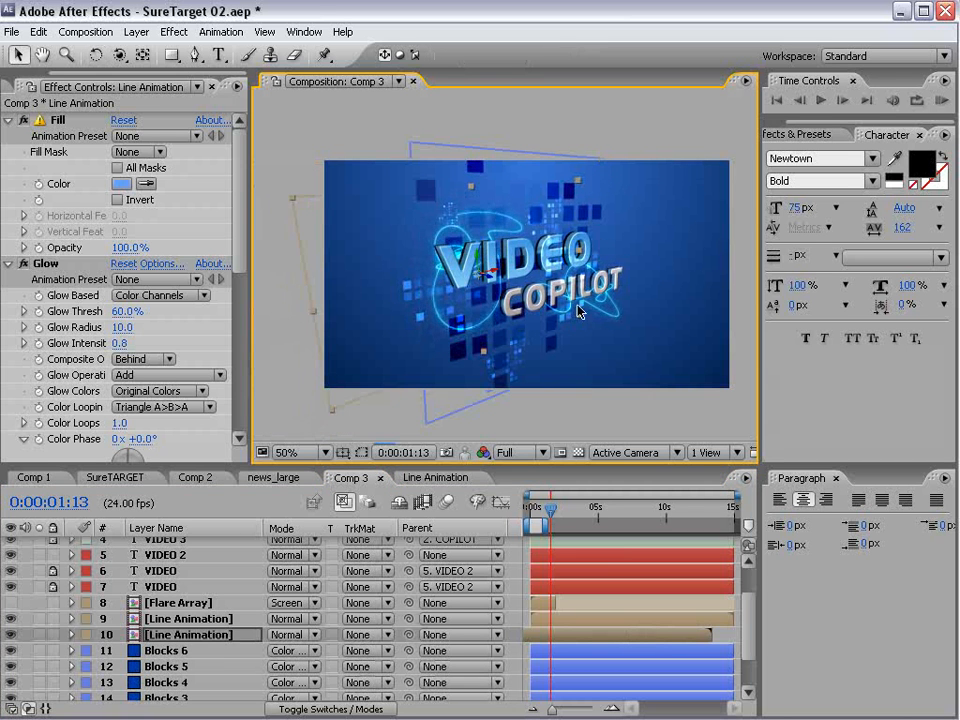
# - Duplicate the Blocks 5 layer and move the copy up from below the text to the COPILOT word
pyautogui.scroll(1, 578, 312)
pyautogui.scroll(-2, 184, 664)
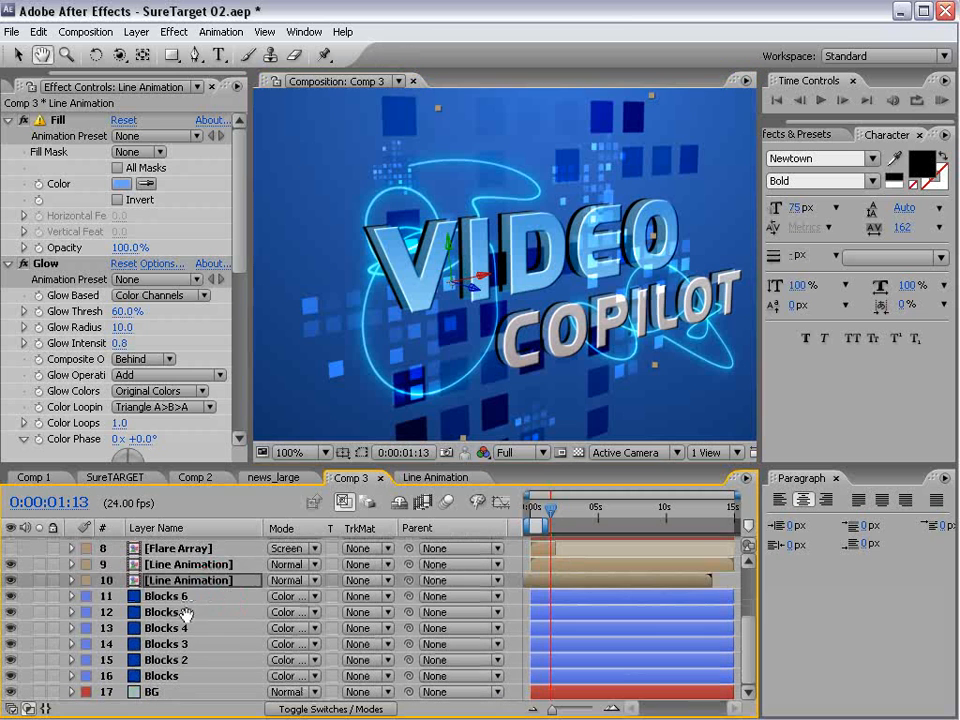
pyautogui.click(170, 612)
pyautogui.scroll(-1, 633, 233)
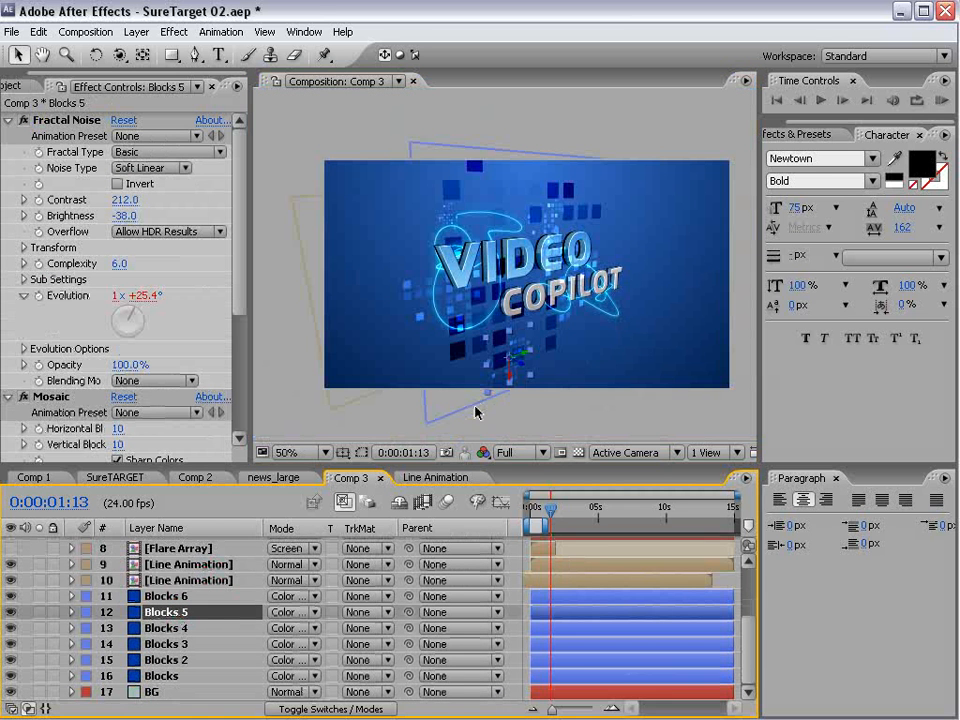
pyautogui.hotkey('ctrl', 'd')
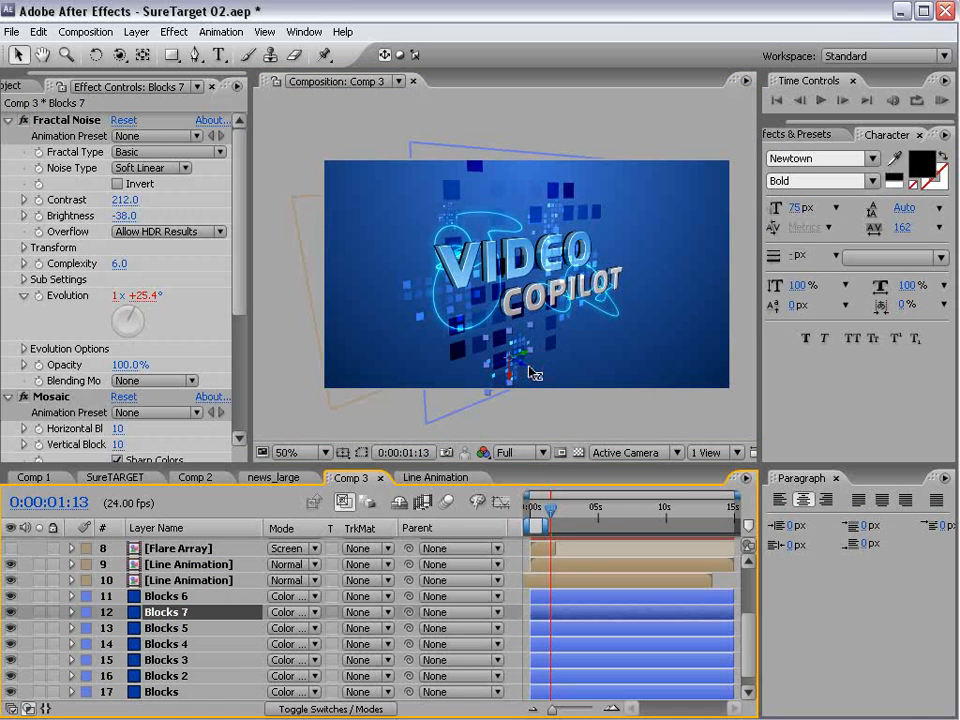
pyautogui.moveTo(529, 372); pyautogui.dragTo(517, 324)
# - Scale the Blocks 7 layer up and move it left so it overlaps the I of VIDEO
pyautogui.scroll(1, 568, 278)
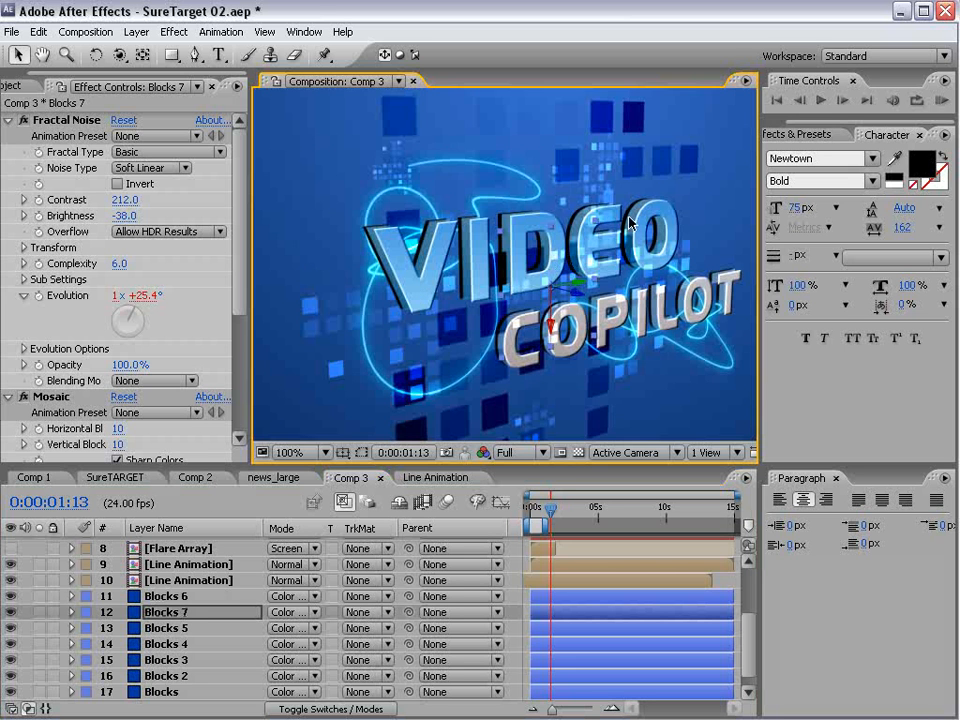
pyautogui.moveTo(598, 220); pyautogui.dragTo(644, 170)
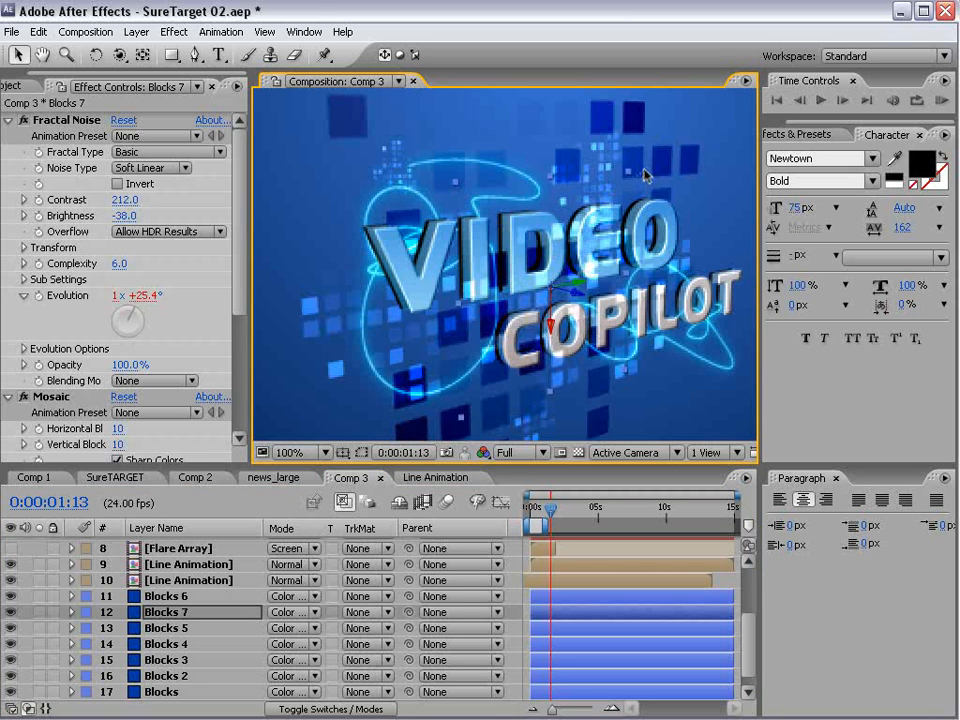
pyautogui.moveTo(557, 281); pyautogui.dragTo(493, 267)
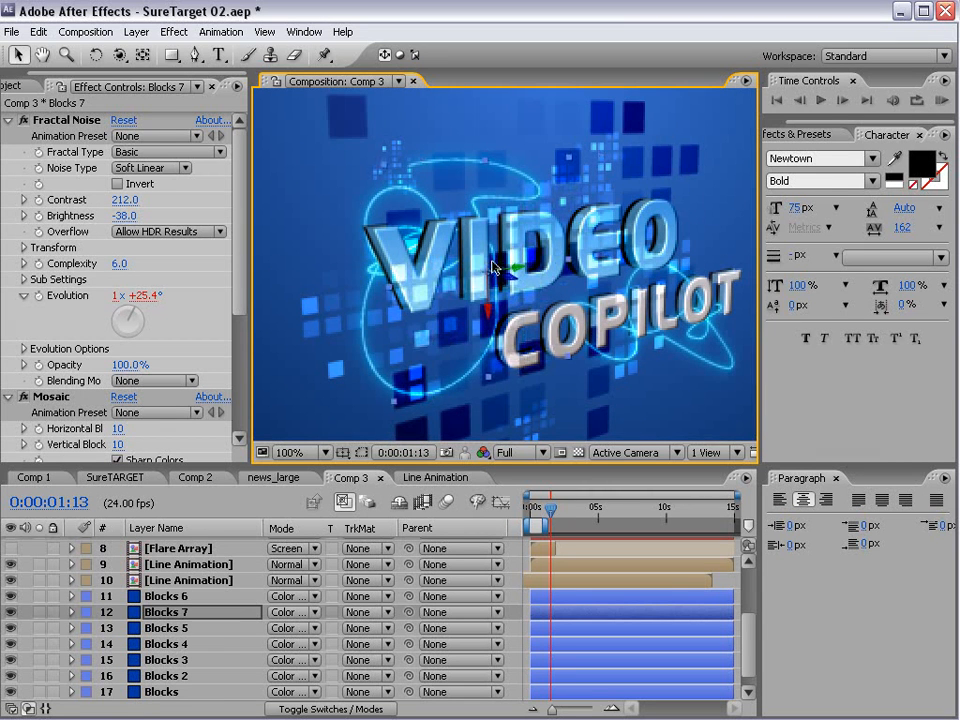
# - Set the opacity of the Blocks 7 layer to 46% and save the project
pyautogui.press('t')
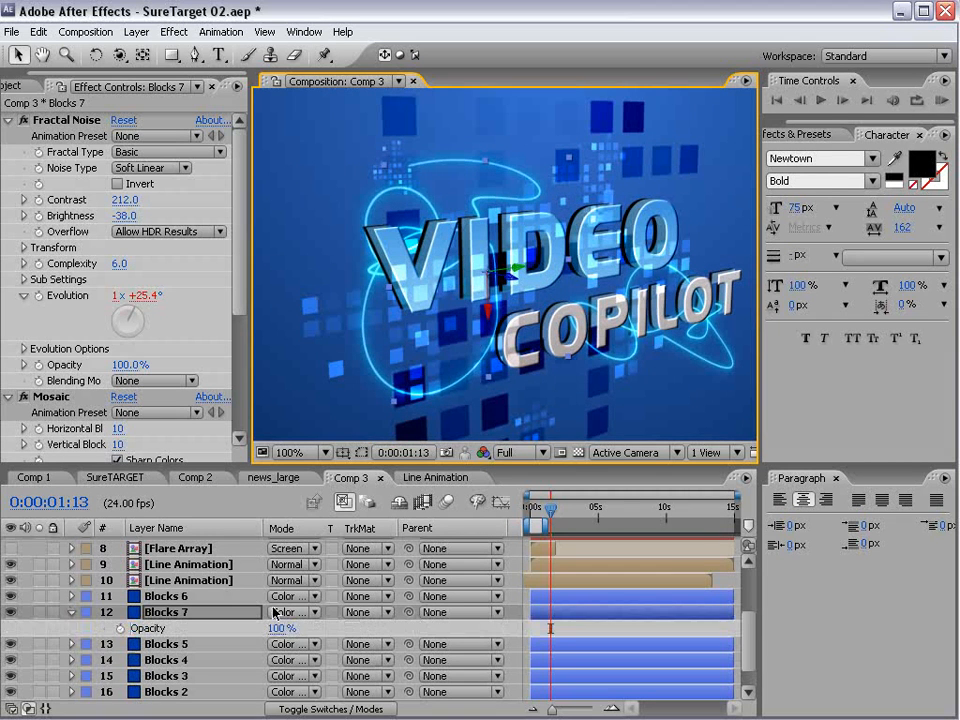
pyautogui.moveTo(277, 628); pyautogui.dragTo(241, 638)
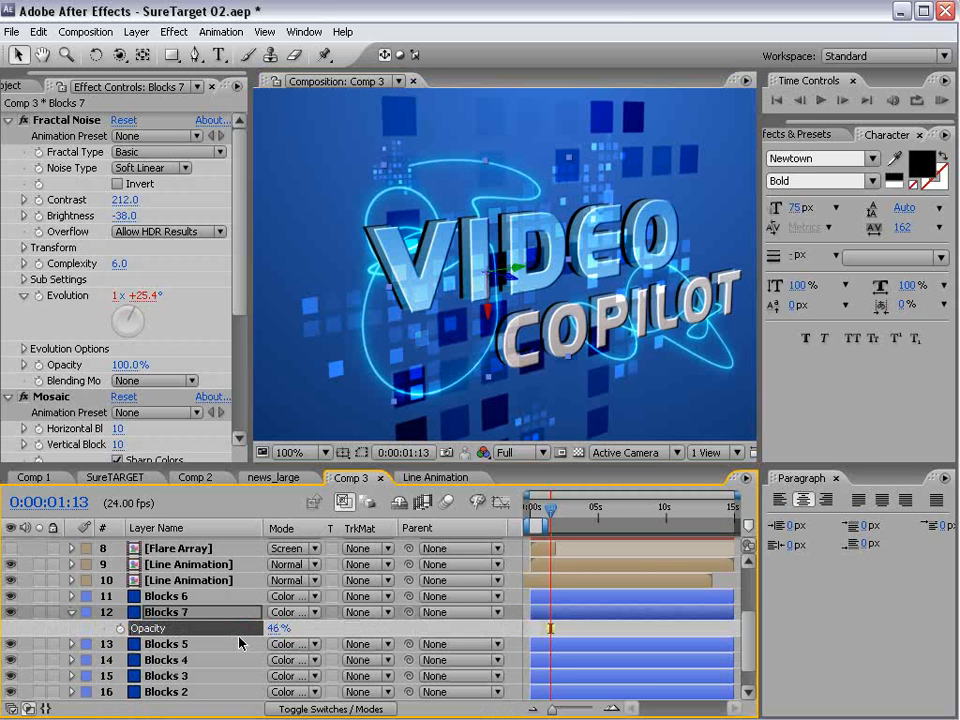
pyautogui.click(590, 362)
pyautogui.press('`')
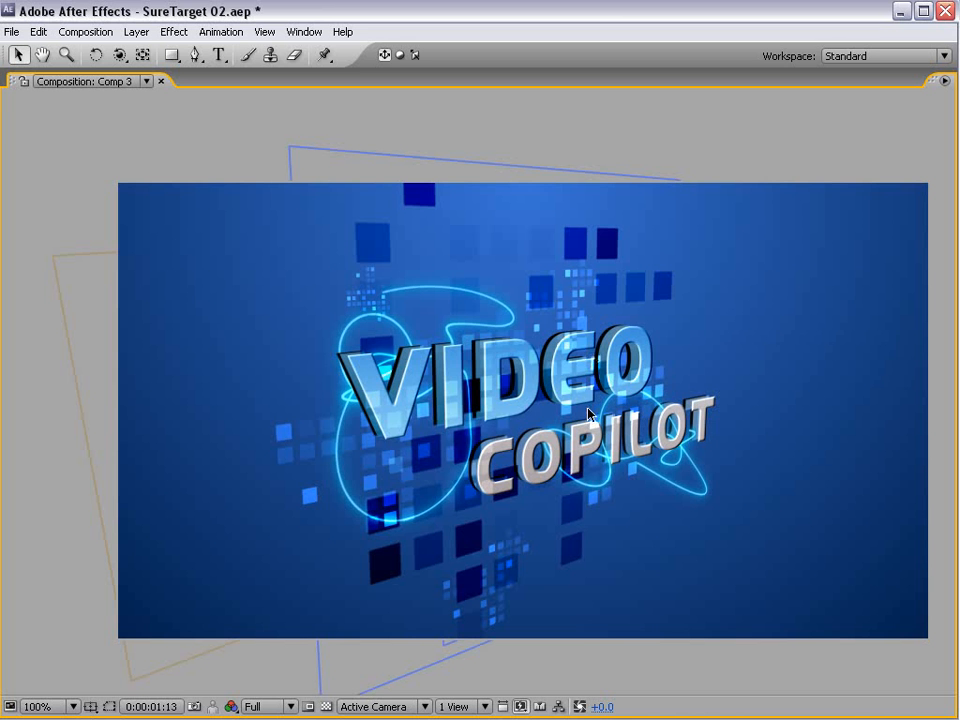
pyautogui.hotkey('ctrl', 's')
pyautogui.press('`')
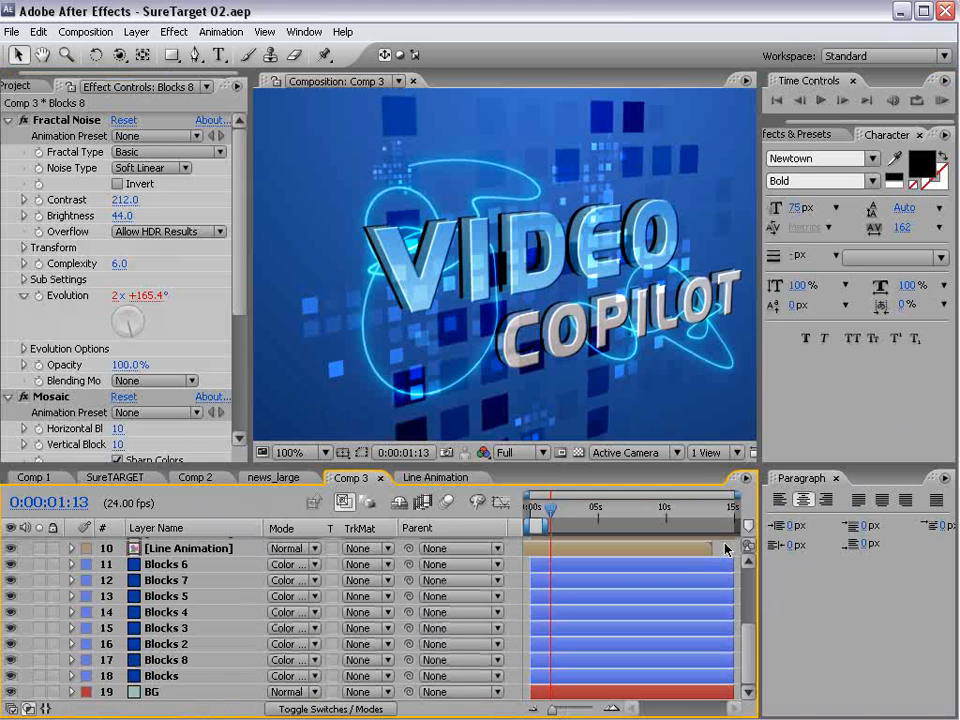
# - Create a new composition named PROMO VIDEO with the current size, frame rate and duration settings
pyautogui.hotkey('ctrl', '0')
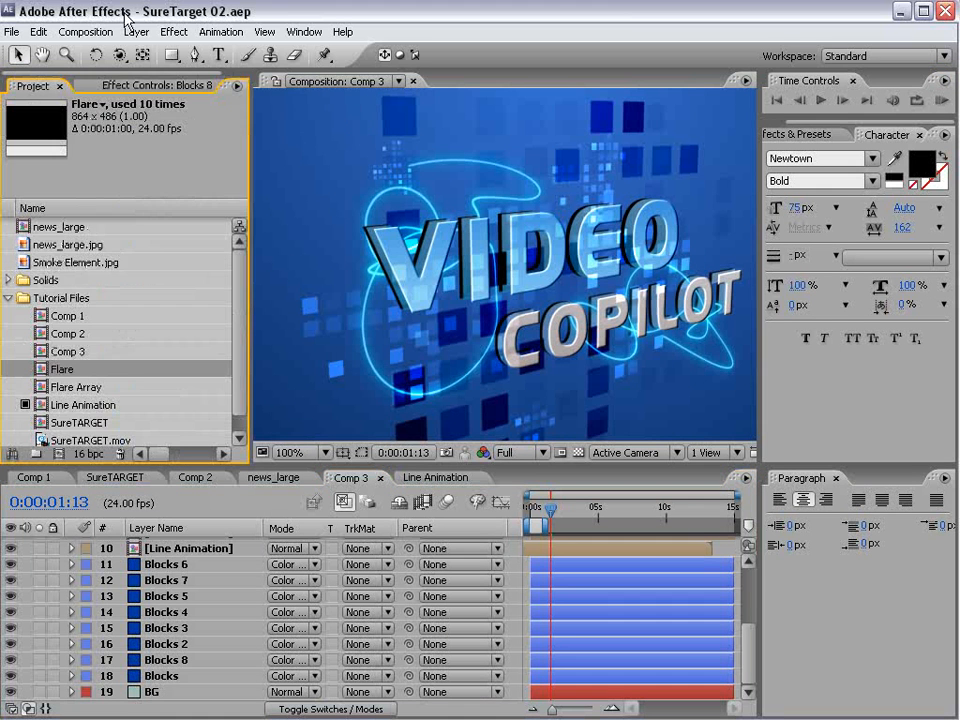
pyautogui.click(86, 31)
pyautogui.click(86, 53)
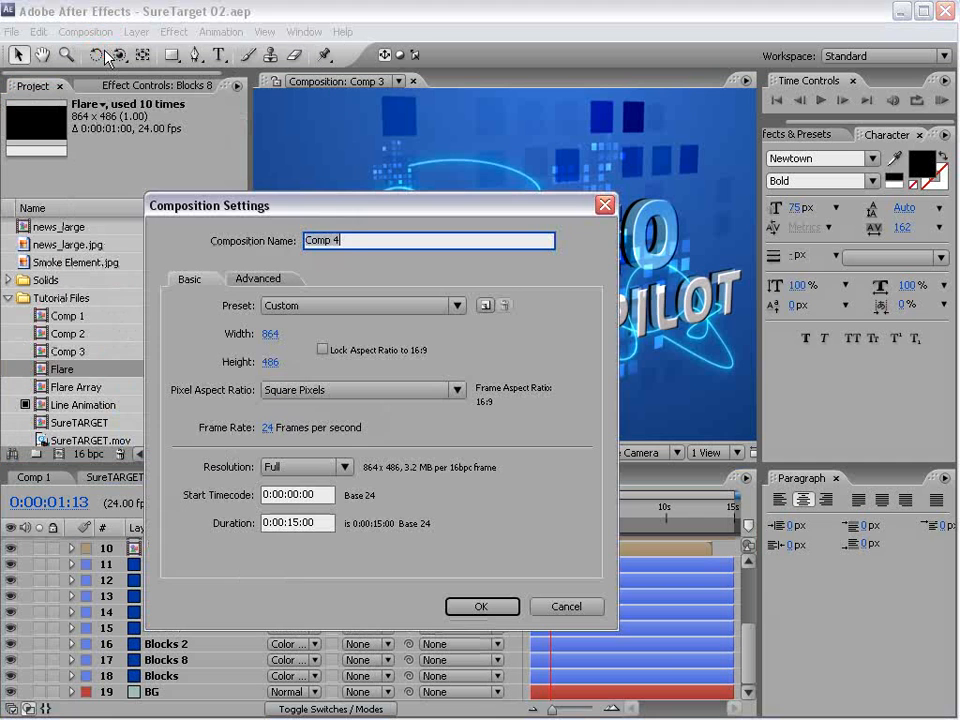
pyautogui.click(362, 242)
pyautogui.press('BackSpace')
pyautogui.press('BackSpace')
pyautogui.press('BackSpace')
pyautogui.press('BackSpace')
pyautogui.press('BackSpace')
pyautogui.press('BackSpace')
pyautogui.write('PROMO VIDEO')
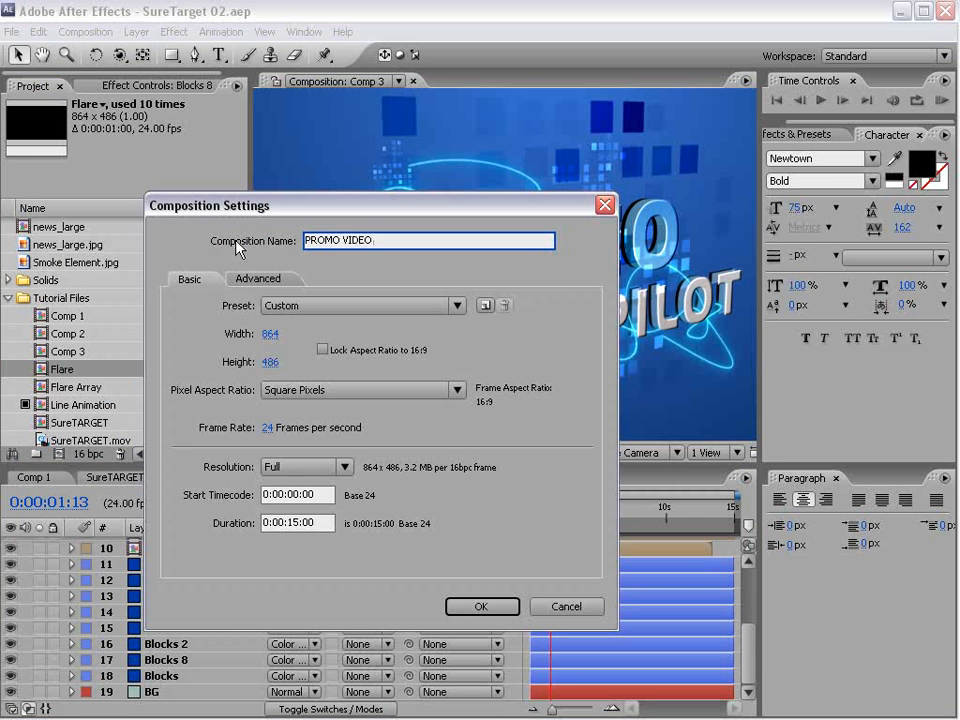
pyautogui.moveTo(312, 218); pyautogui.dragTo(293, 204)
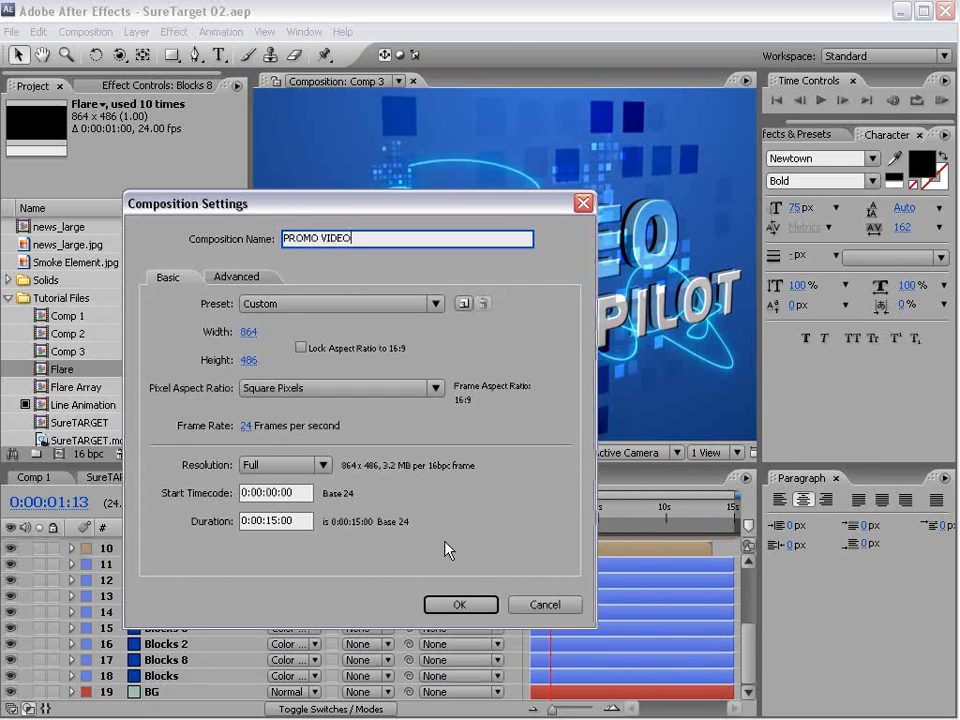
pyautogui.click(460, 605)
# - Close the Line Animation and news_large compositions in the timeline
pyautogui.click(466, 479)
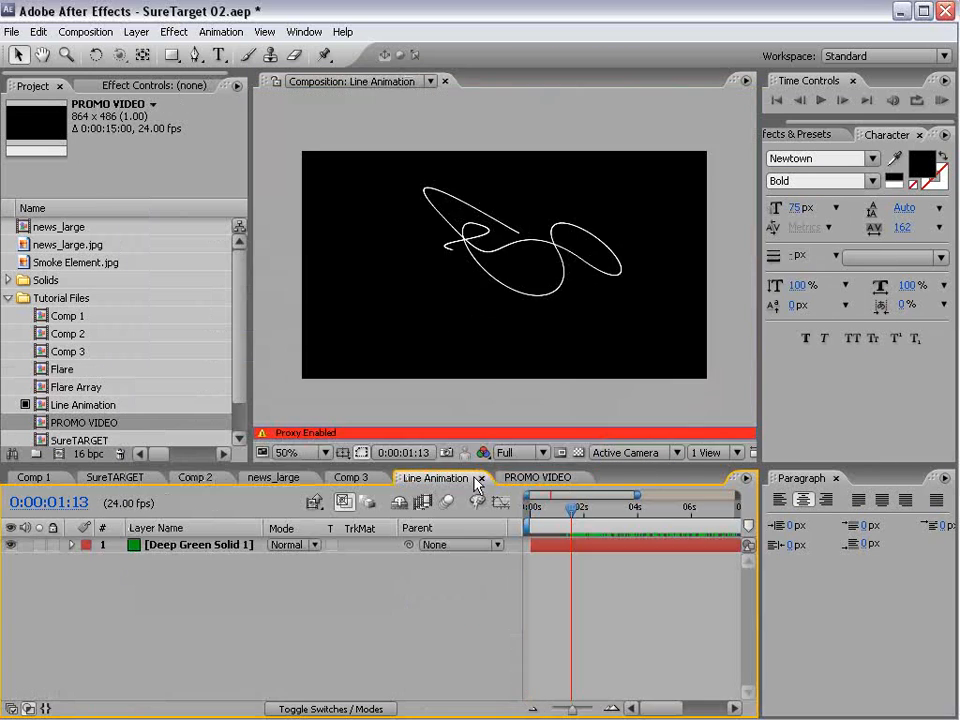
pyautogui.click(479, 478)
pyautogui.click(290, 479)
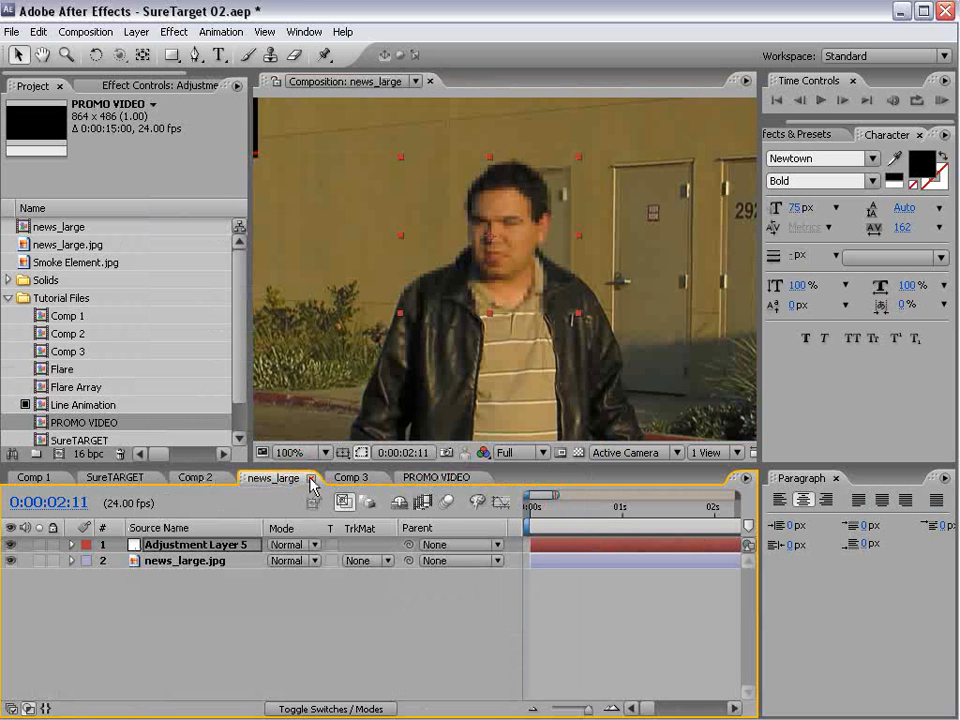
pyautogui.click(312, 481)
# - Rename the Comp 3 composition as TITLE 01 in its composition settings
pyautogui.click(262, 478)
pyautogui.press(',')
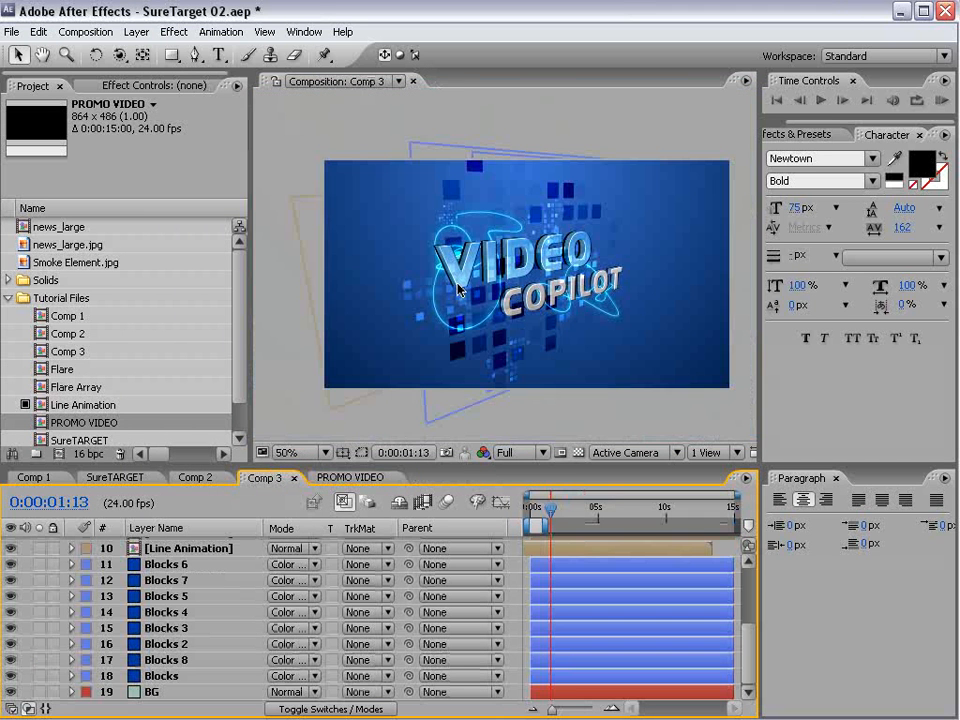
pyautogui.click(86, 31)
pyautogui.click(100, 74)
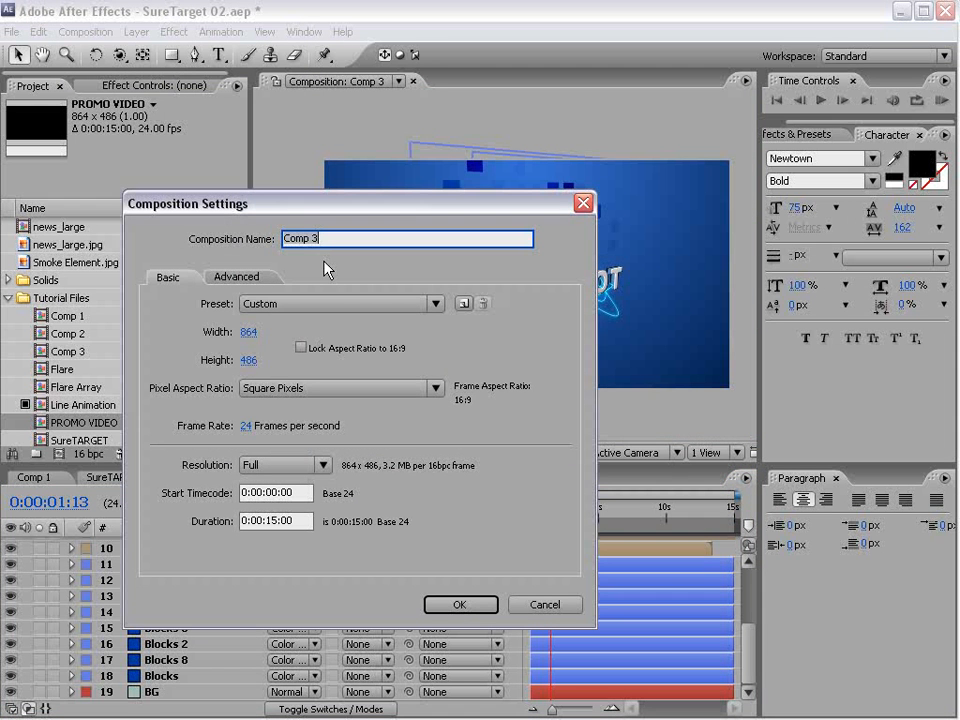
pyautogui.write('TITLE 01')
pyautogui.click(465, 604)
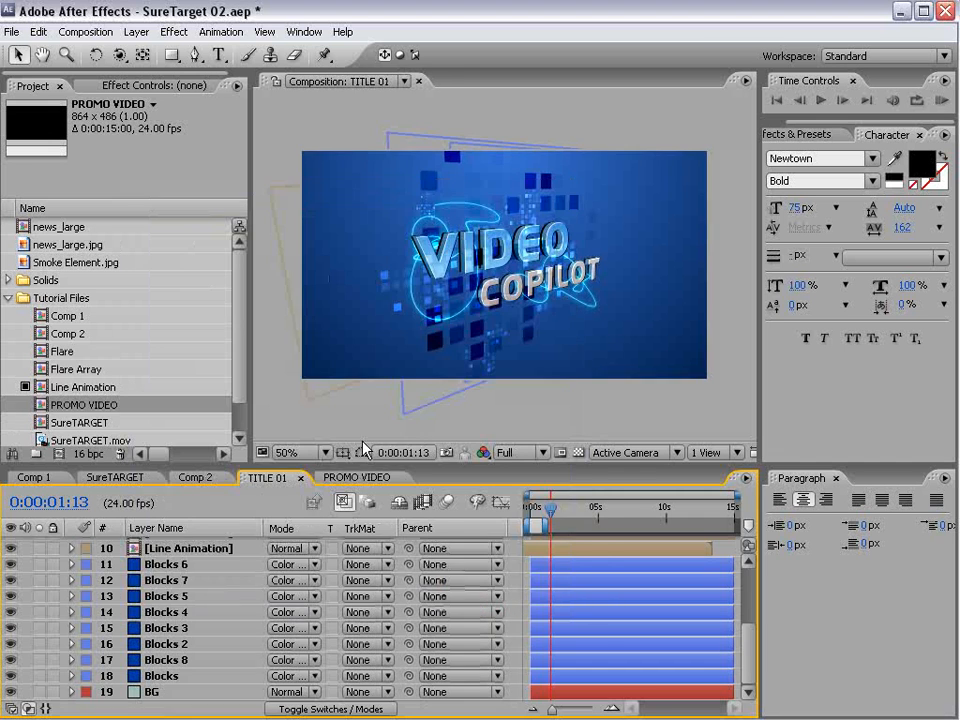
# - Open PROMO VIDEO and put the TITLE 01 composition into a new project folder named Titles
pyautogui.click(353, 479)
pyautogui.moveTo(242, 356); pyautogui.dragTo(242, 392)
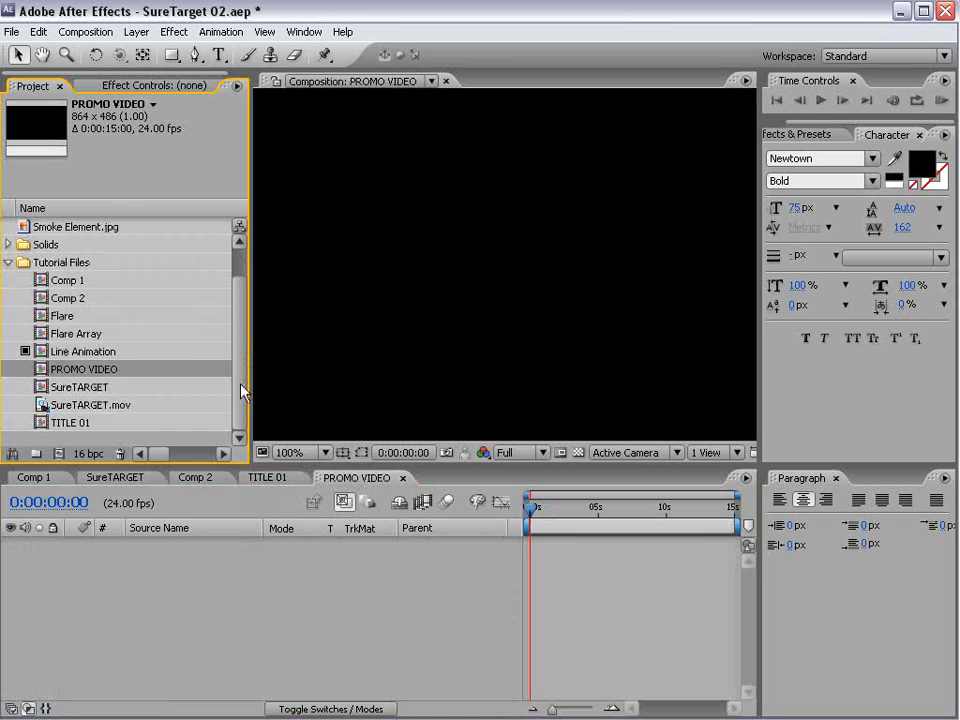
pyautogui.click(84, 423)
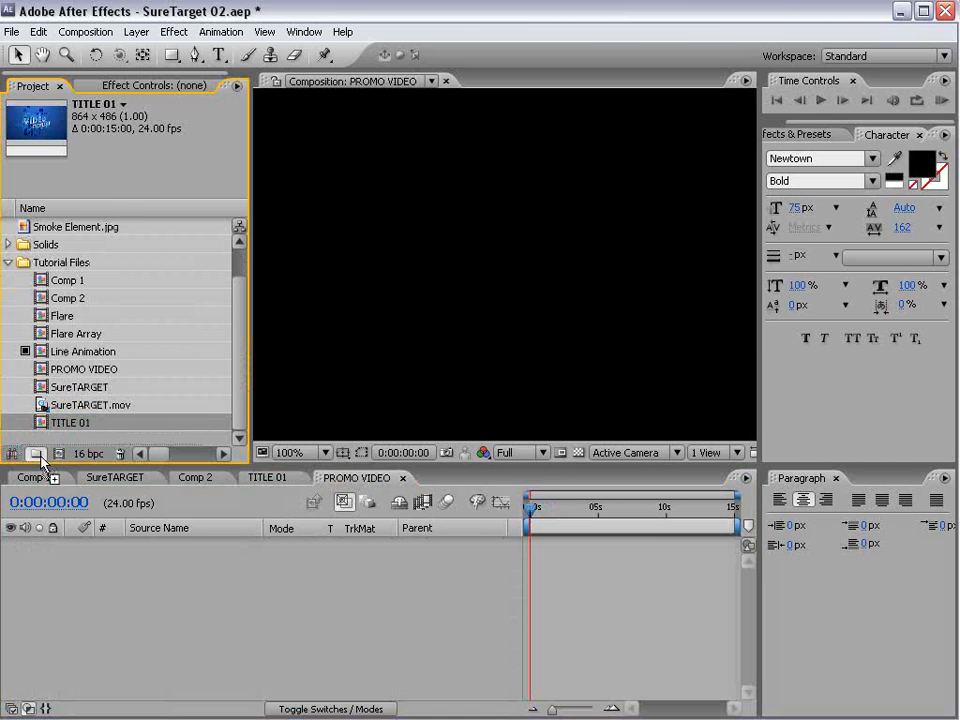
pyautogui.click(35, 454)
pyautogui.write('Title')
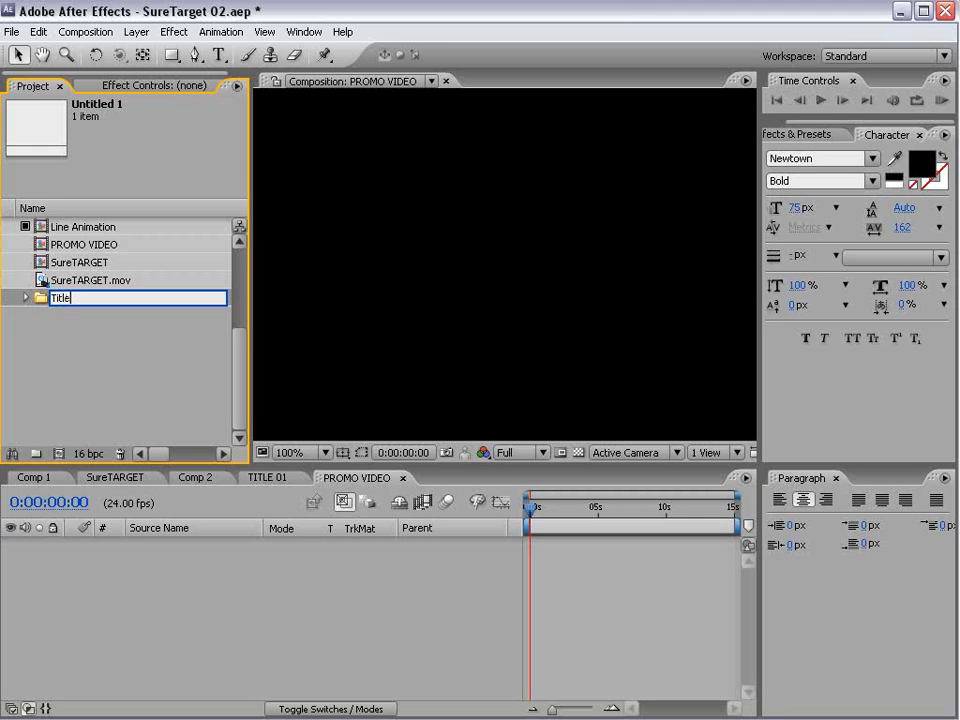
pyautogui.write('s')
pyautogui.press('Return')
pyautogui.scroll(4, 195, 383)
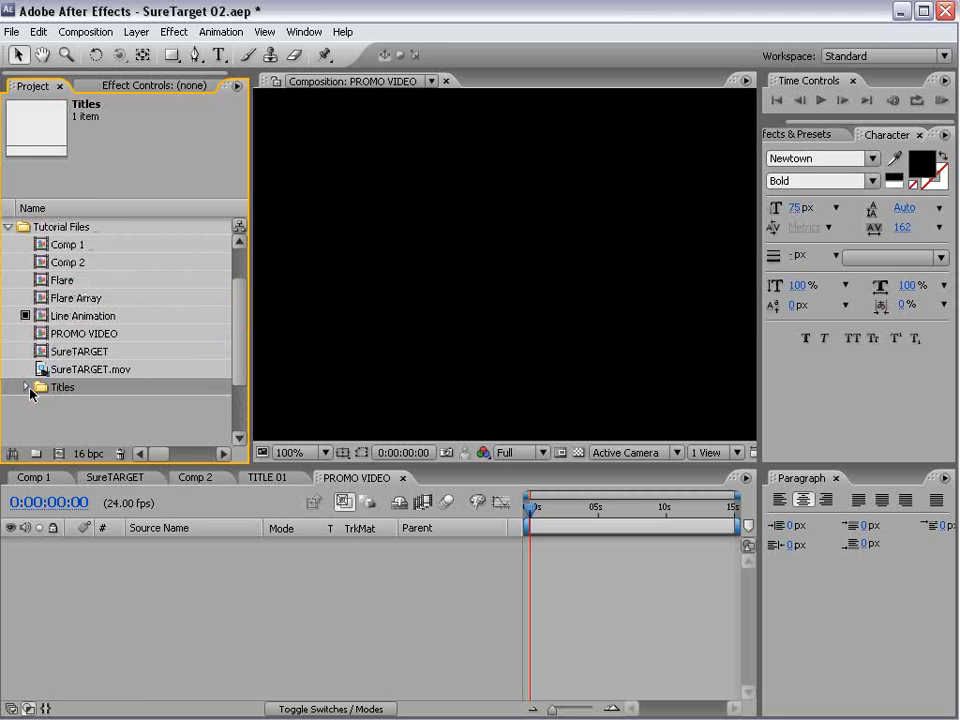
# - Add TITLE 01 from the Titles folder to the PROMO VIDEO timeline and close the Paragraph panel to widen the timeline
pyautogui.click(25, 388)
pyautogui.moveTo(59, 410); pyautogui.dragTo(527, 553)
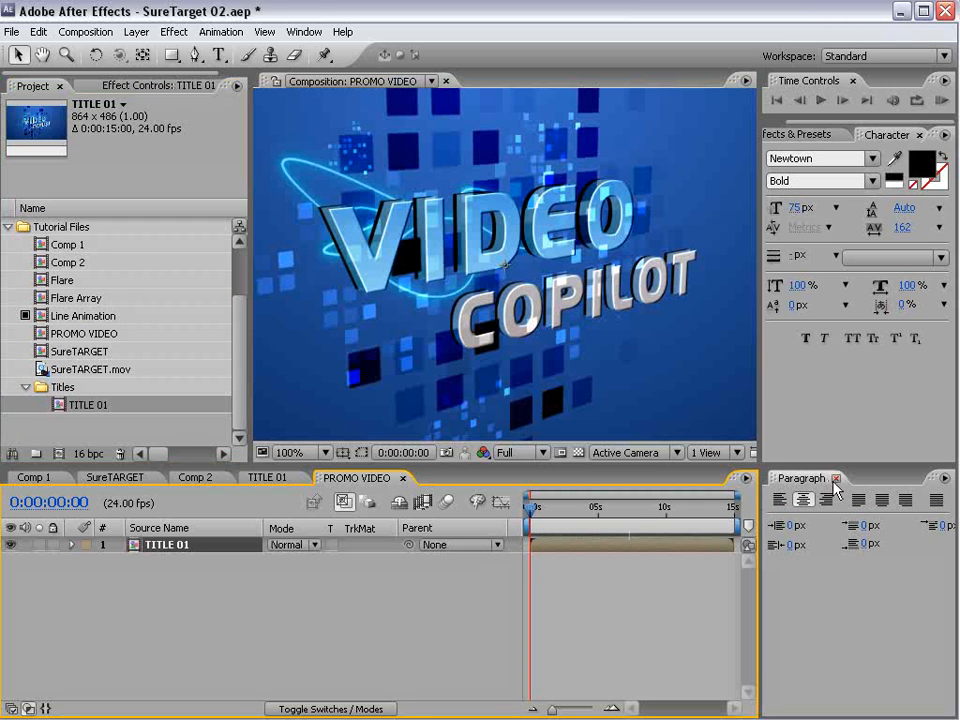
pyautogui.click(835, 478)
pyautogui.press(',')
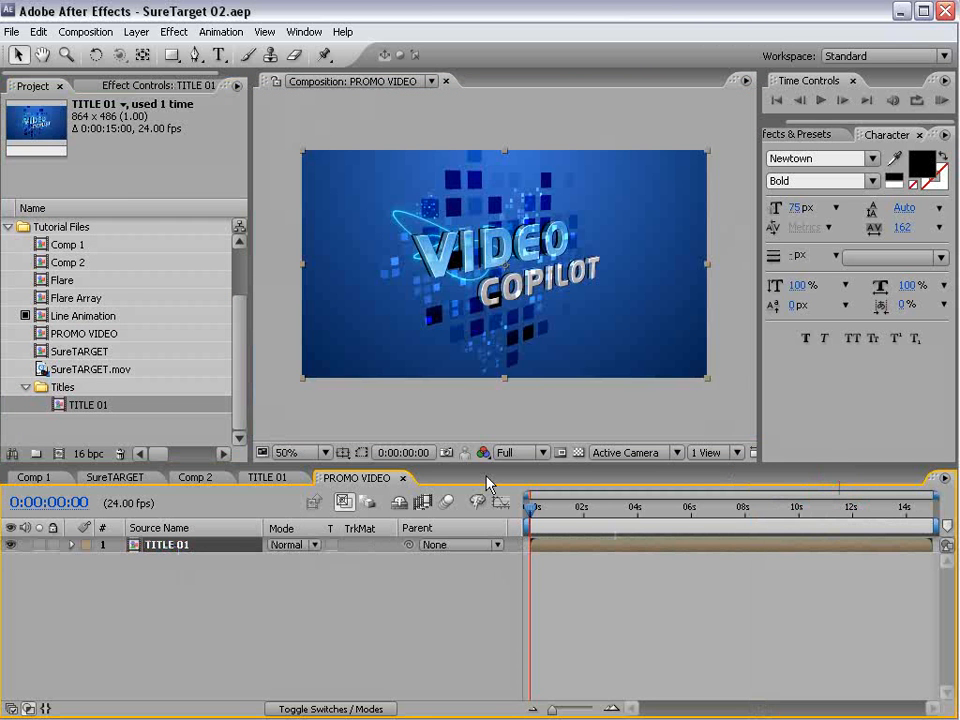
pyautogui.click(500, 651)
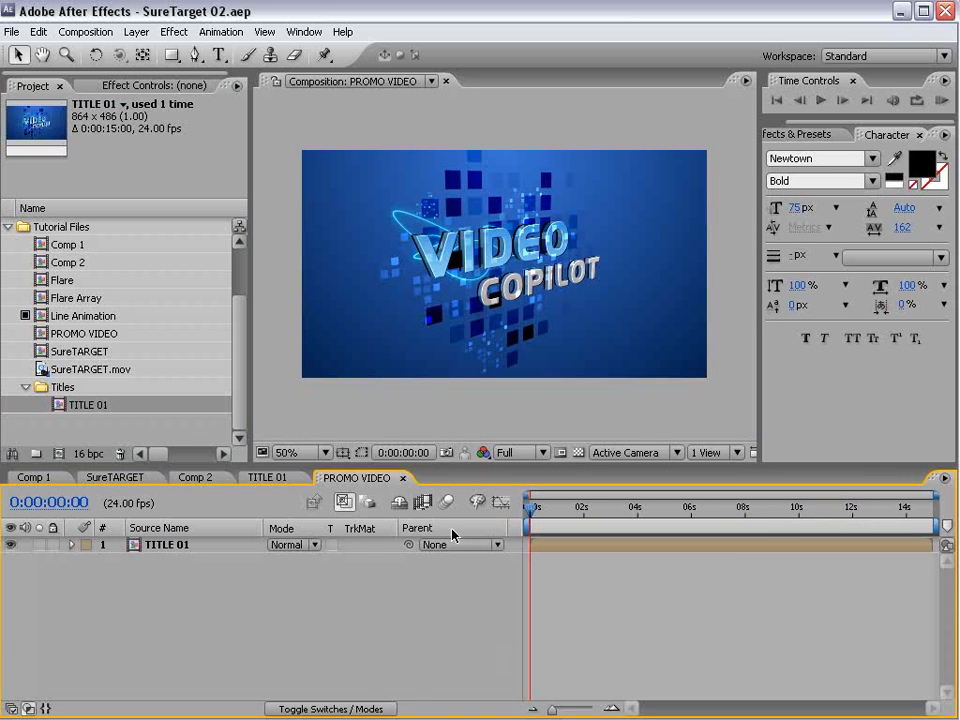
# - Copy the BG layer from TITLE 01 into PROMO VIDEO and place it beneath the TITLE 01 layer
pyautogui.click(279, 478)
pyautogui.click(155, 690)
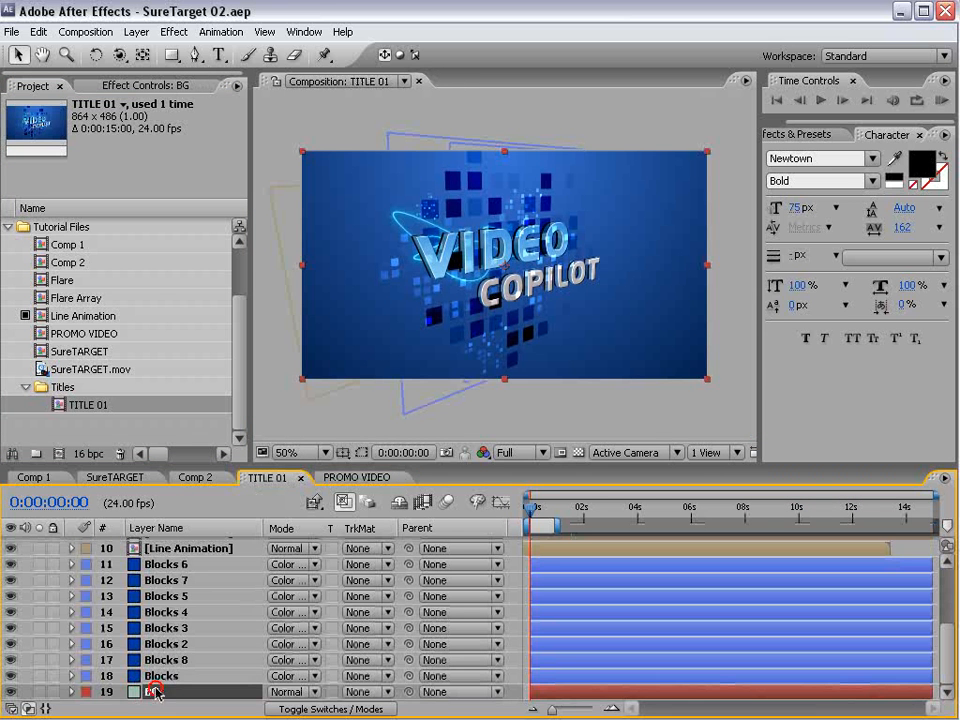
pyautogui.click(39, 32)
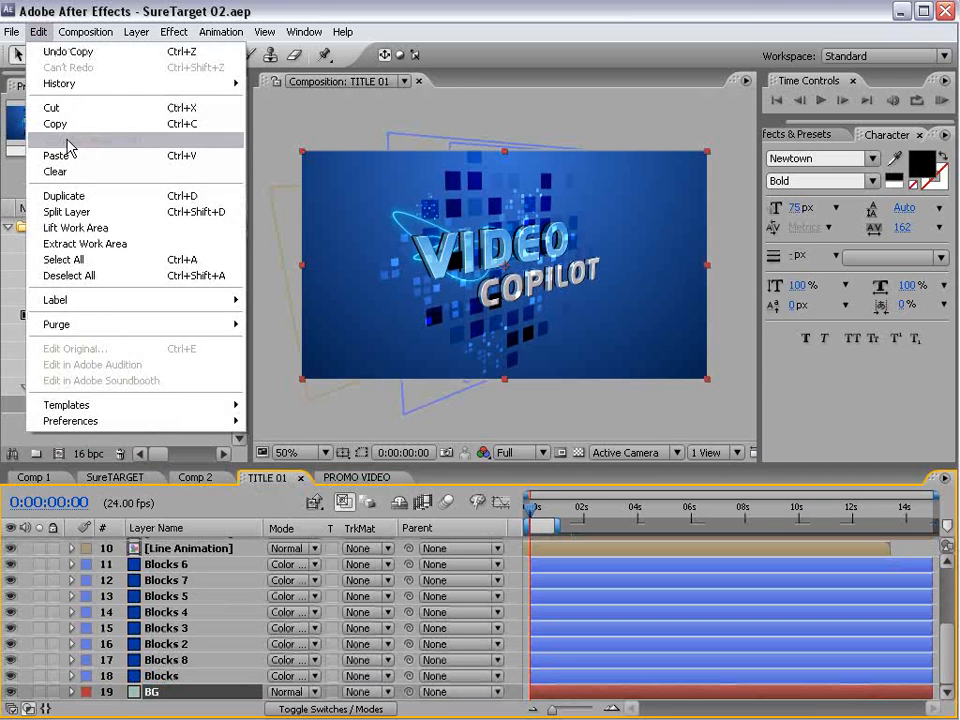
pyautogui.click(58, 123)
pyautogui.click(351, 478)
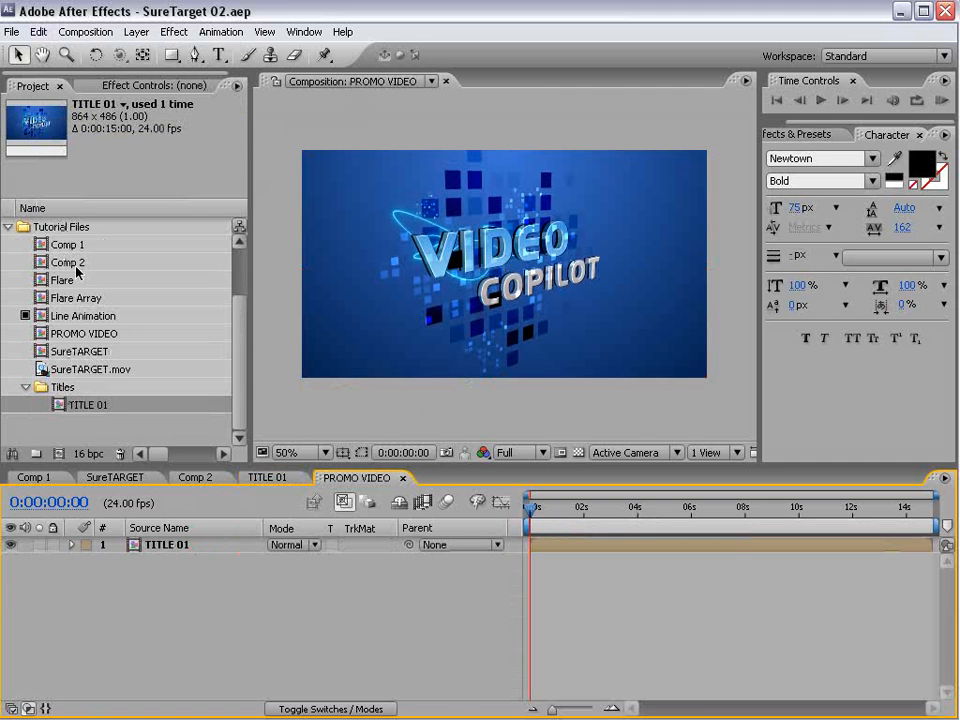
pyautogui.click(39, 32)
pyautogui.click(58, 152)
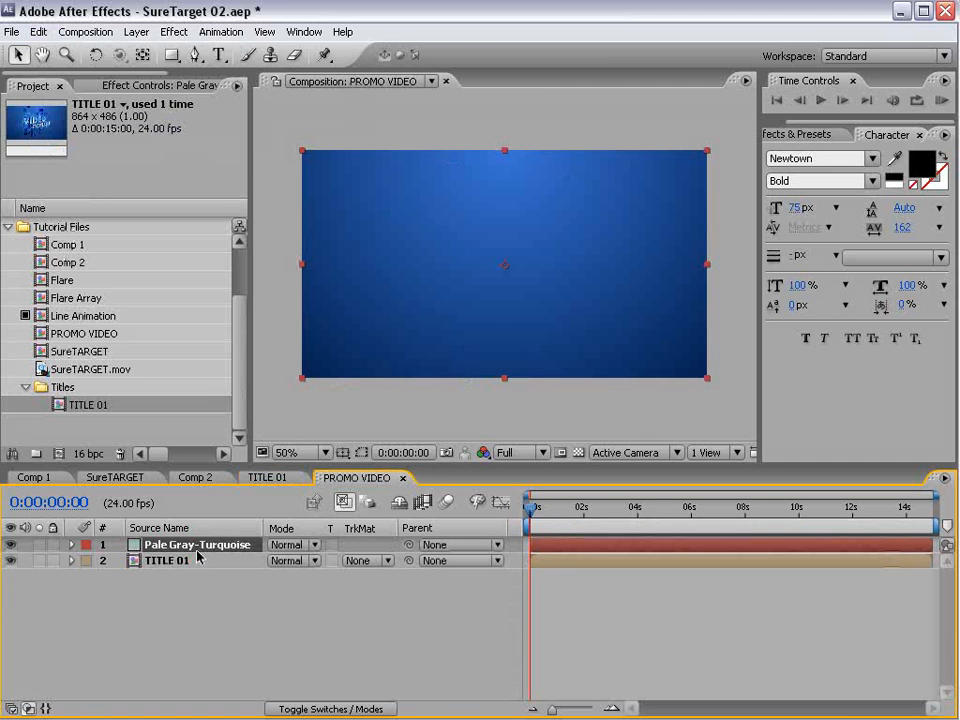
pyautogui.moveTo(198, 557); pyautogui.dragTo(195, 580)
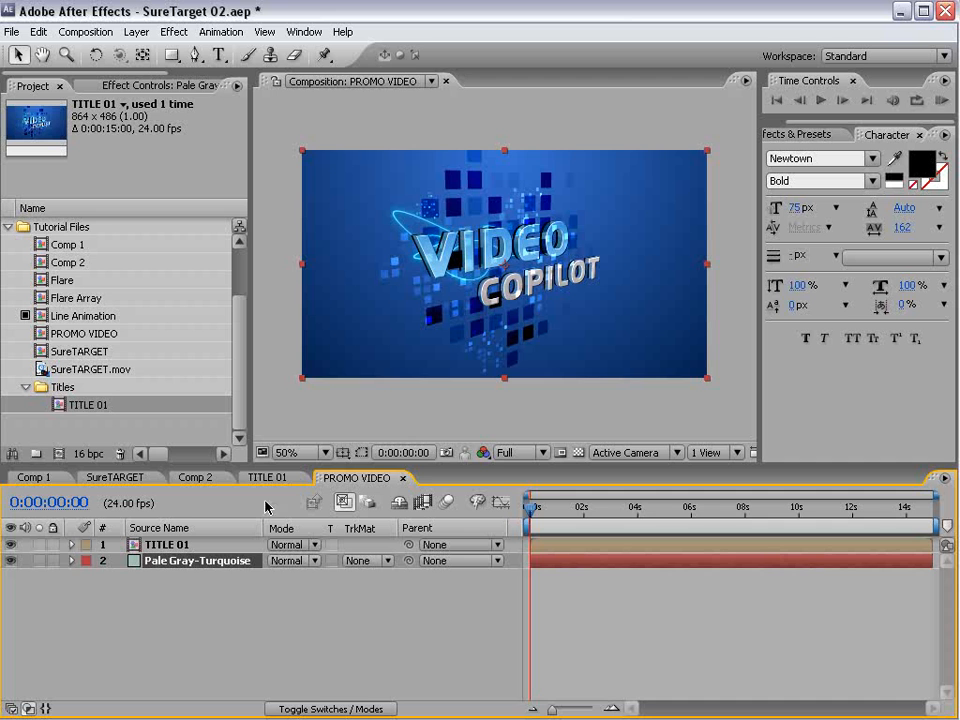
# - Enlarge the timeline area and turn the BG layer of TITLE 01 into a guide layer
pyautogui.click(267, 477)
pyautogui.moveTo(270, 466); pyautogui.dragTo(268, 406)
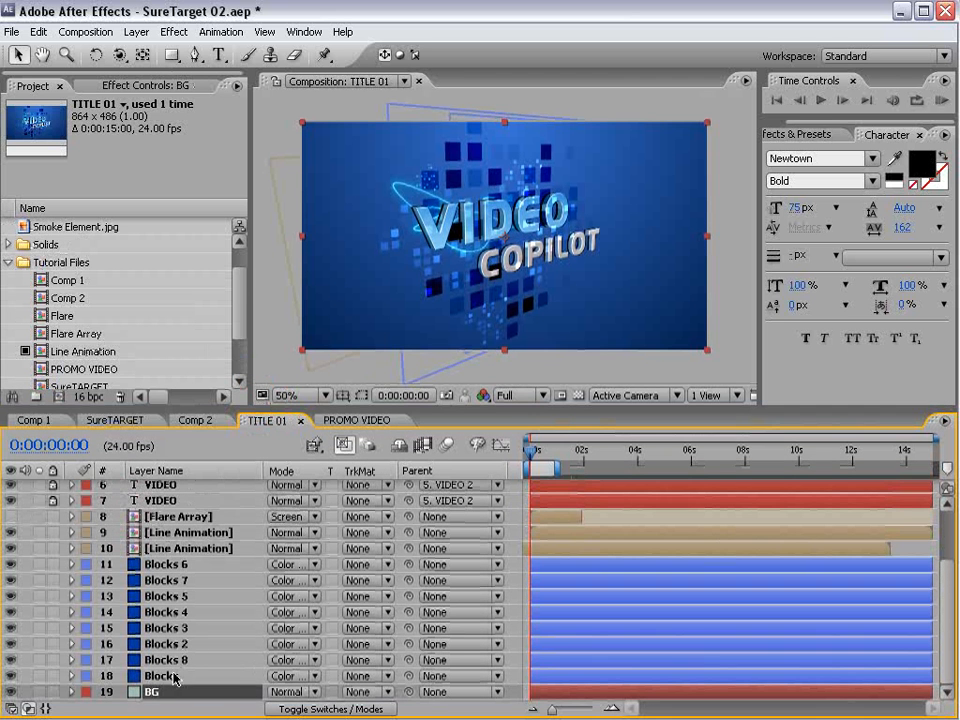
pyautogui.rightClick(148, 692)
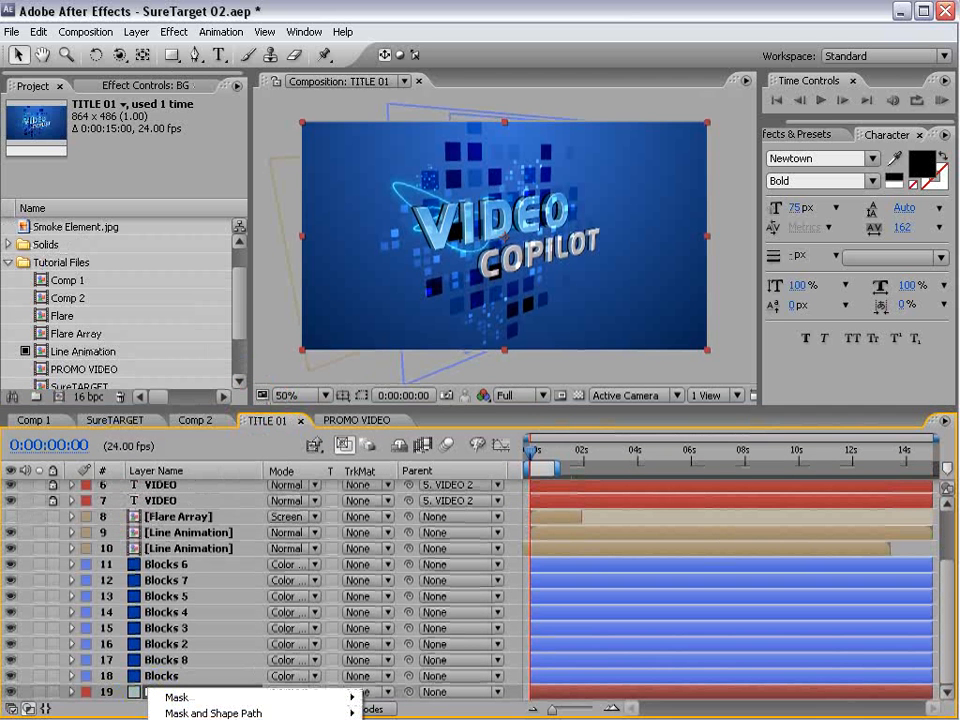
pyautogui.click(190, 719)
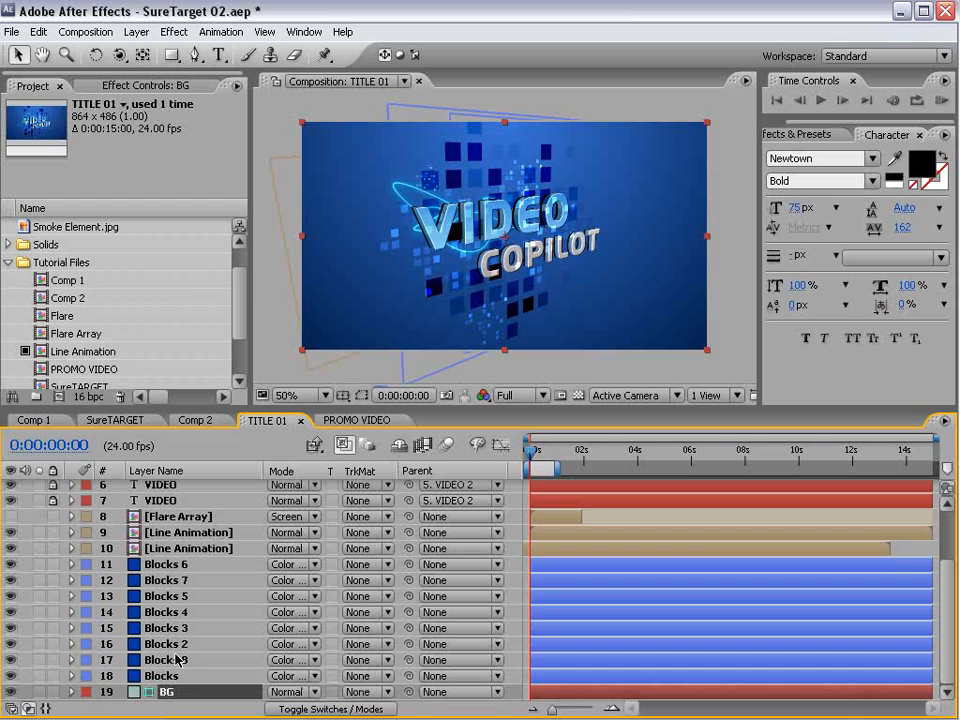
pyautogui.rightClick(155, 505)
pyautogui.rightClick(142, 515)
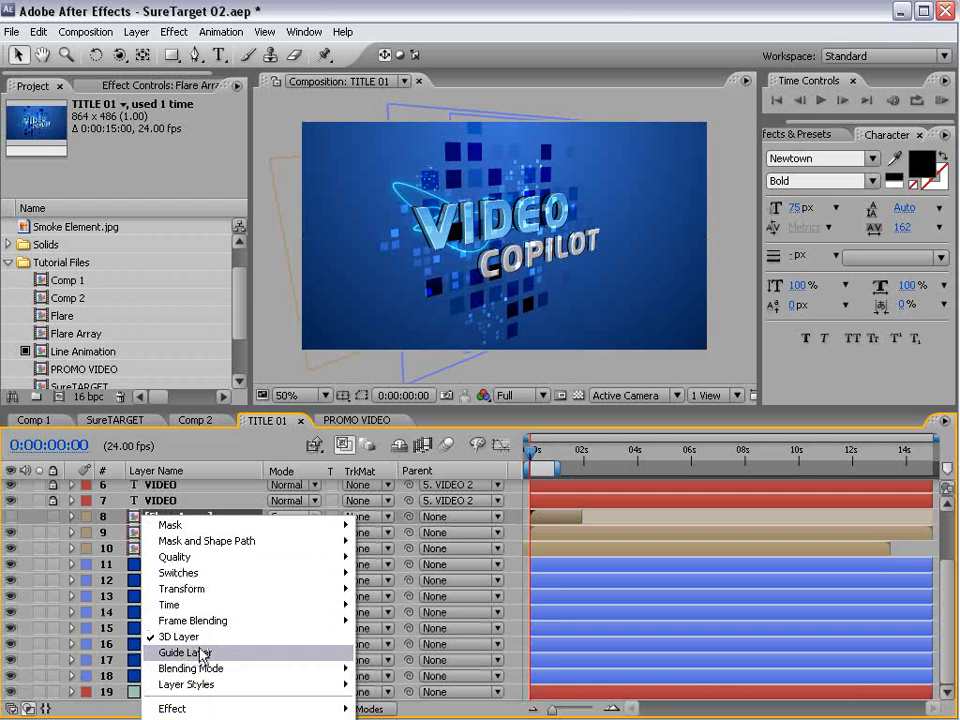
pyautogui.click(180, 693)
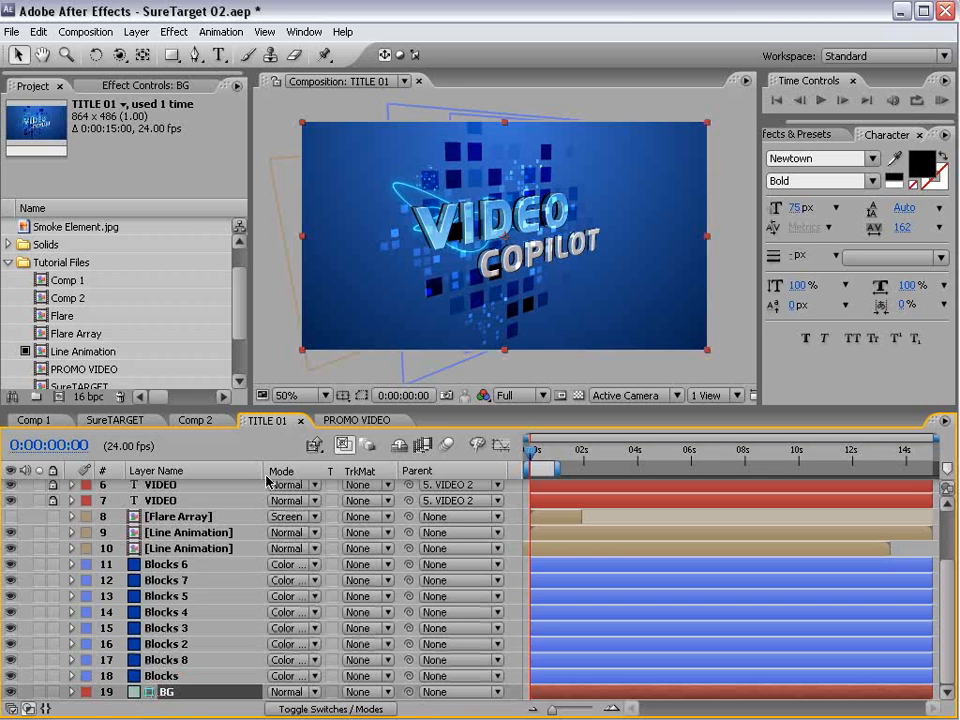
# - Compare the blocks in PROMO VIDEO with those in TITLE 01, hiding and showing the copied background layer
pyautogui.click(352, 421)
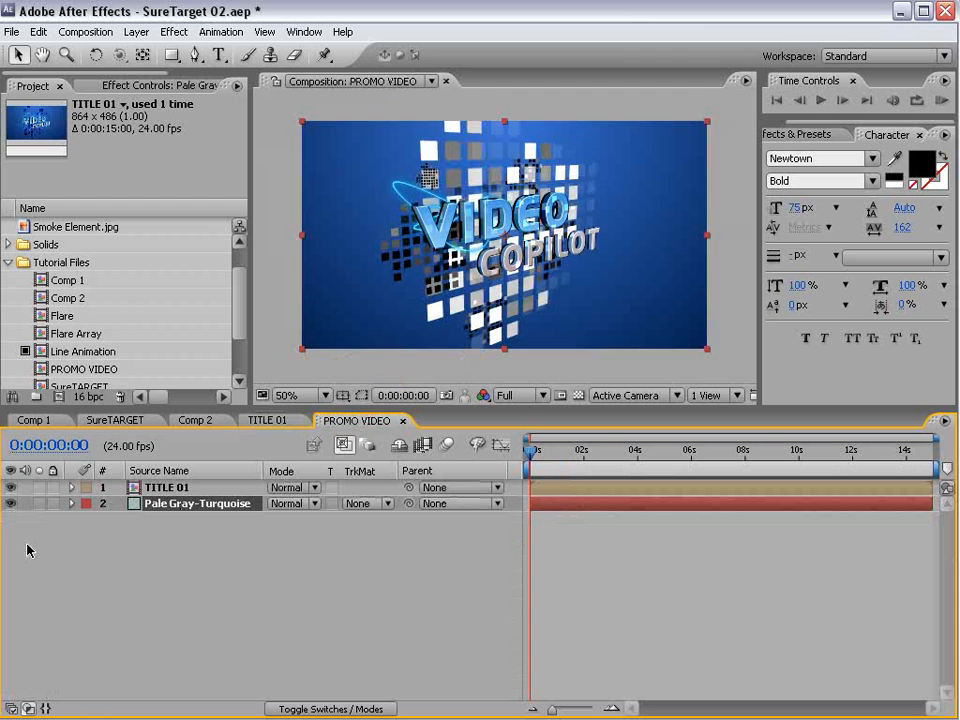
pyautogui.click(10, 503)
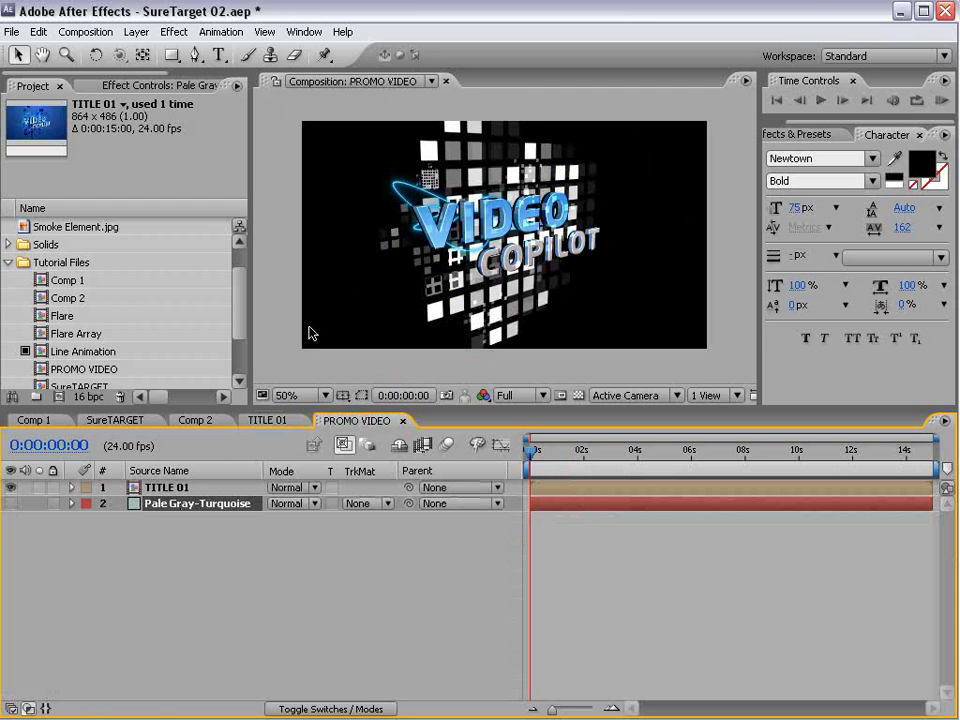
pyautogui.click(268, 421)
pyautogui.click(352, 421)
pyautogui.click(268, 421)
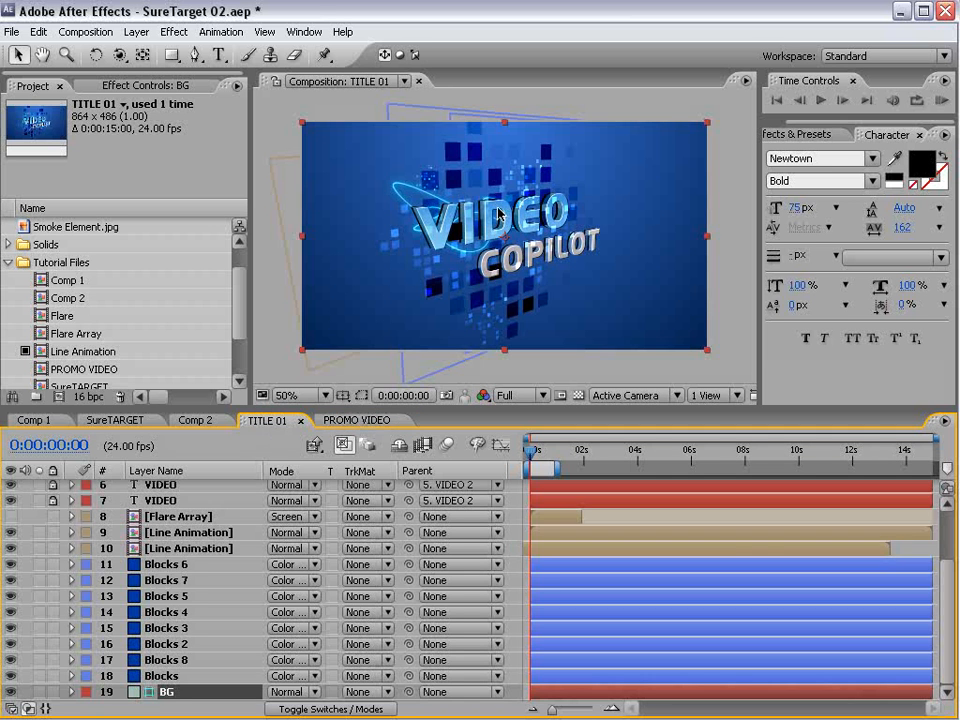
pyautogui.click(342, 421)
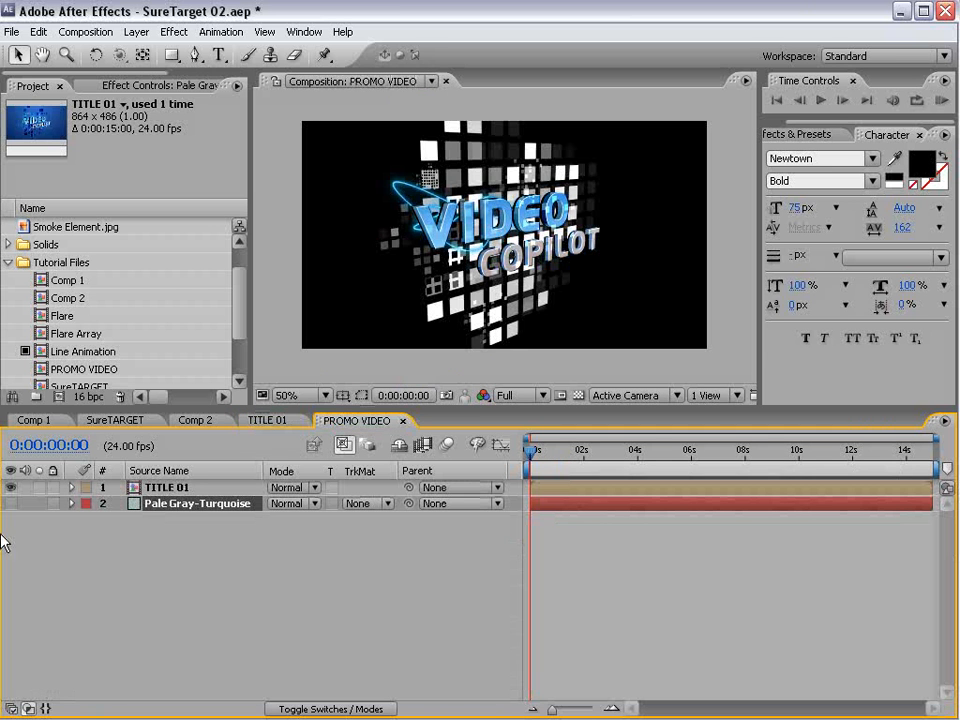
pyautogui.click(11, 503)
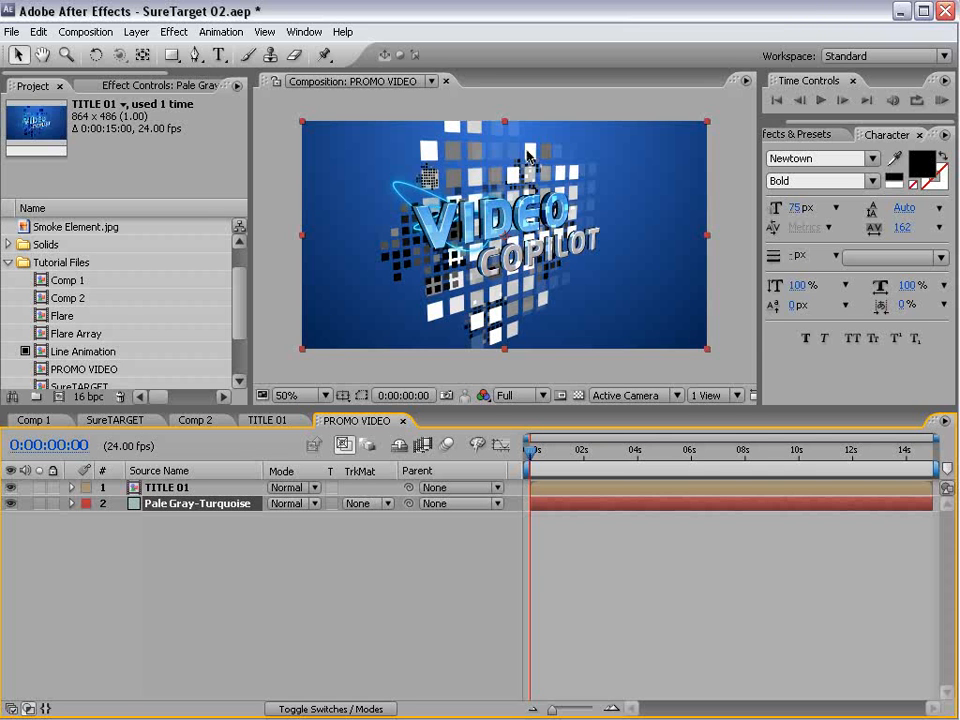
# - Turn on Collapse Transformations for the TITLE 01 layer in PROMO VIDEO and return to the TITLE 01 composition
pyautogui.press('F4')
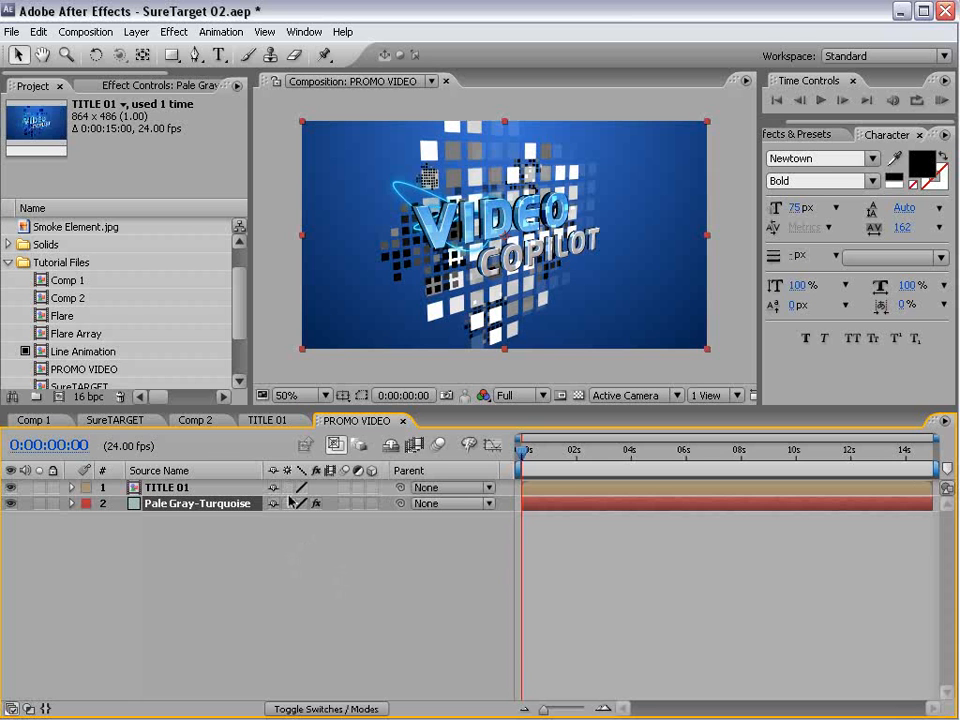
pyautogui.click(172, 489)
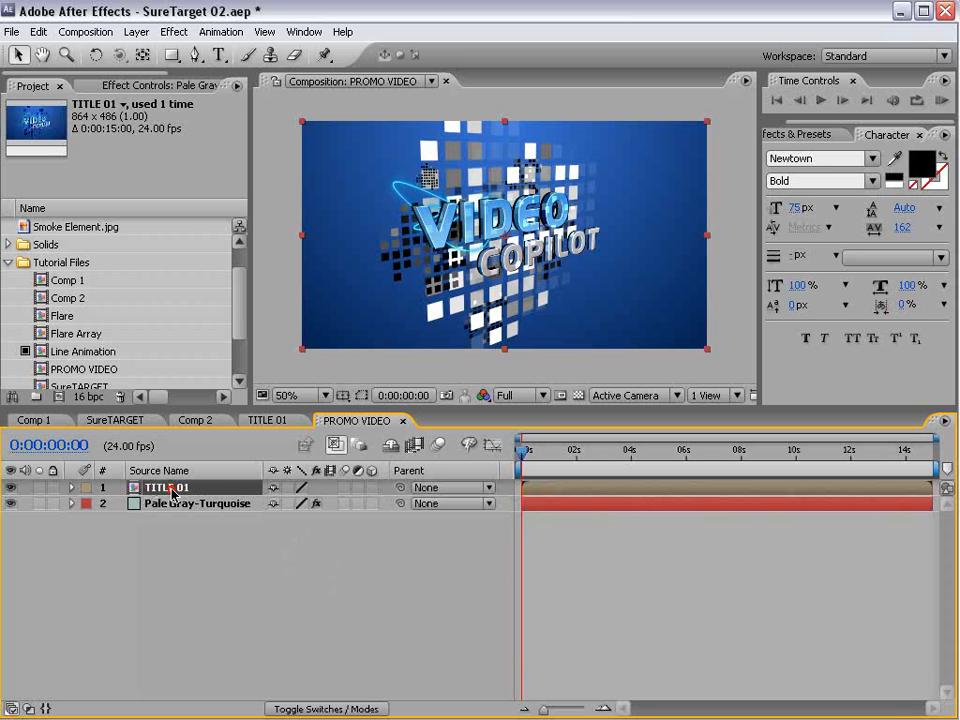
pyautogui.click(288, 488)
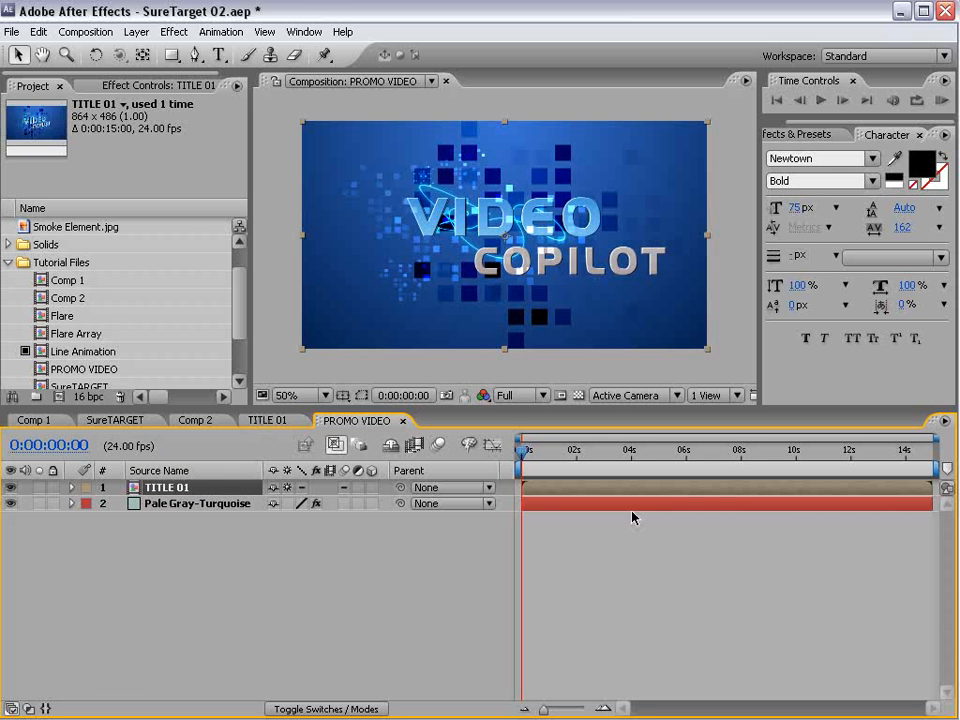
pyautogui.click(268, 420)
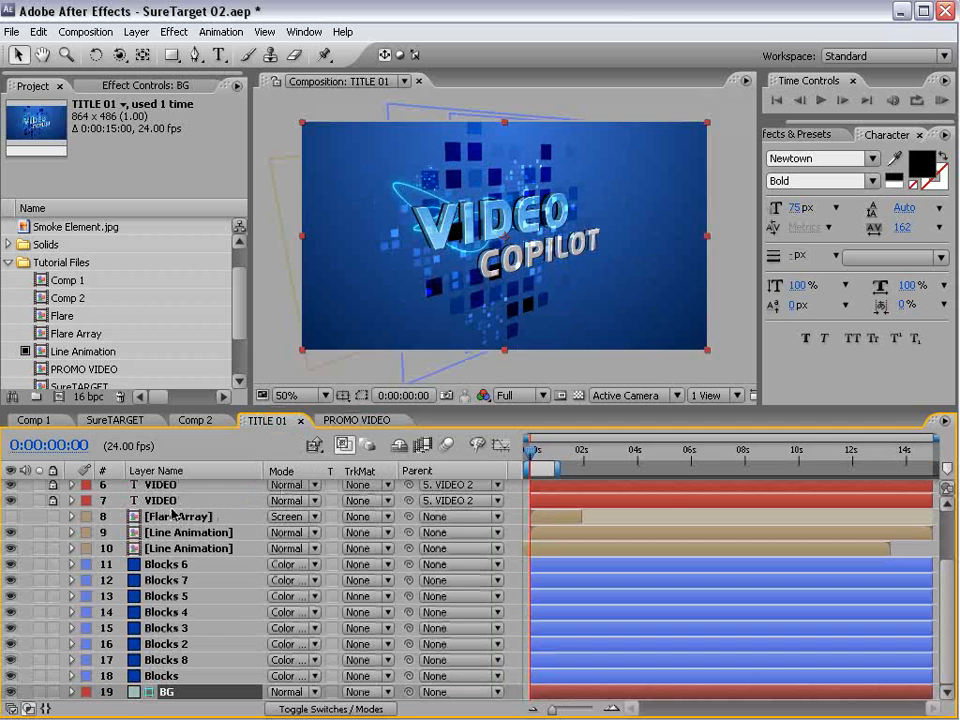
# - Add a new camera named Camera 1 with the 35mm preset to the PROMO VIDEO composition
pyautogui.click(355, 420)
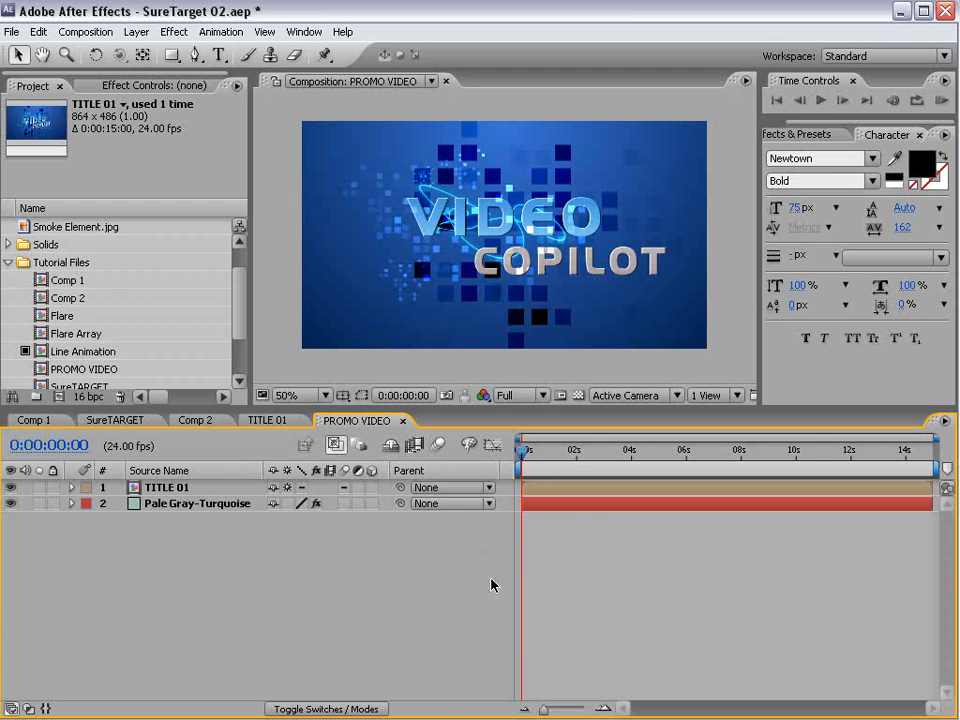
pyautogui.click(136, 32)
pyautogui.moveTo(133, 56)
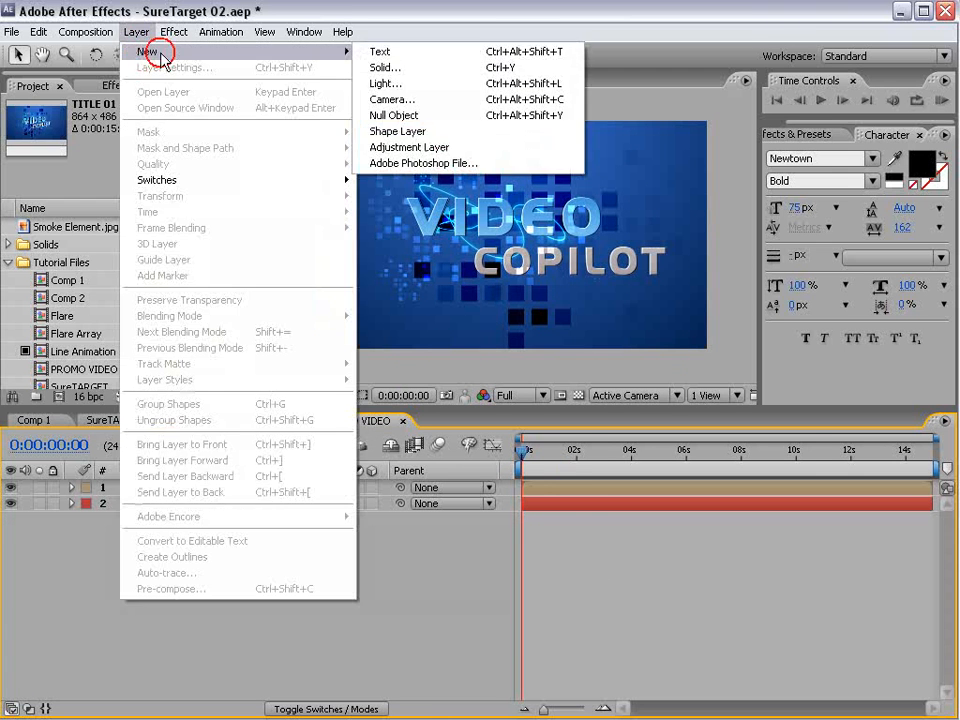
pyautogui.click(399, 101)
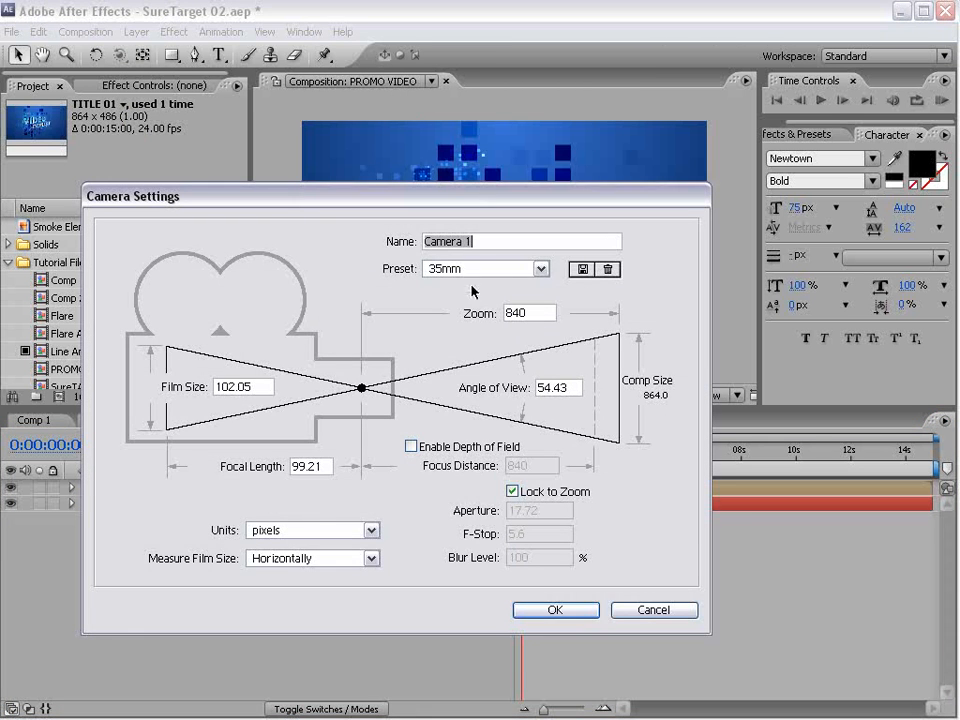
pyautogui.click(566, 611)
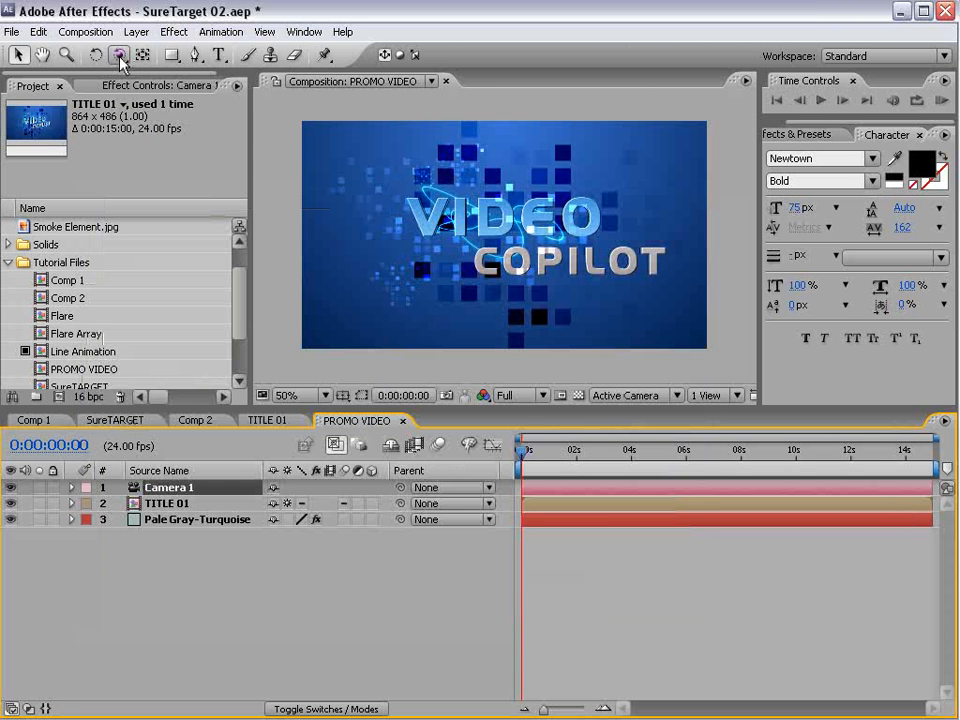
# - Try orbiting Camera 1 around the TITLE 01 layer and undo the last change
pyautogui.click(119, 55)
pyautogui.moveTo(422, 211)
pyautogui.mouseDown()
pyautogui.moveTo(505, 235)
pyautogui.moveTo(608, 241)
pyautogui.moveTo(421, 217)
pyautogui.mouseUp()
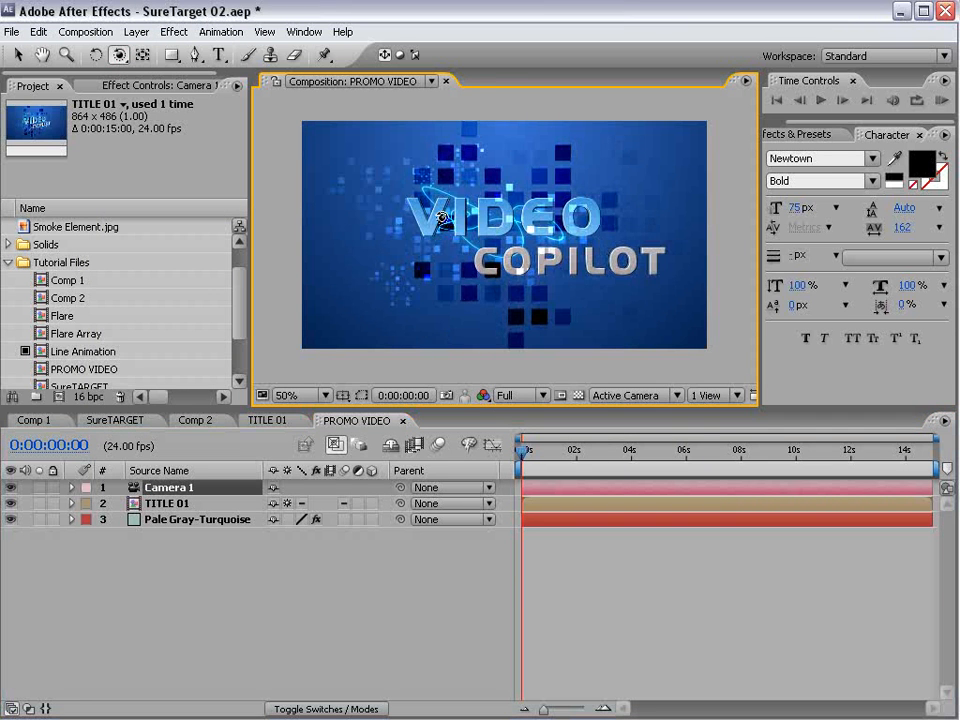
pyautogui.click(153, 504)
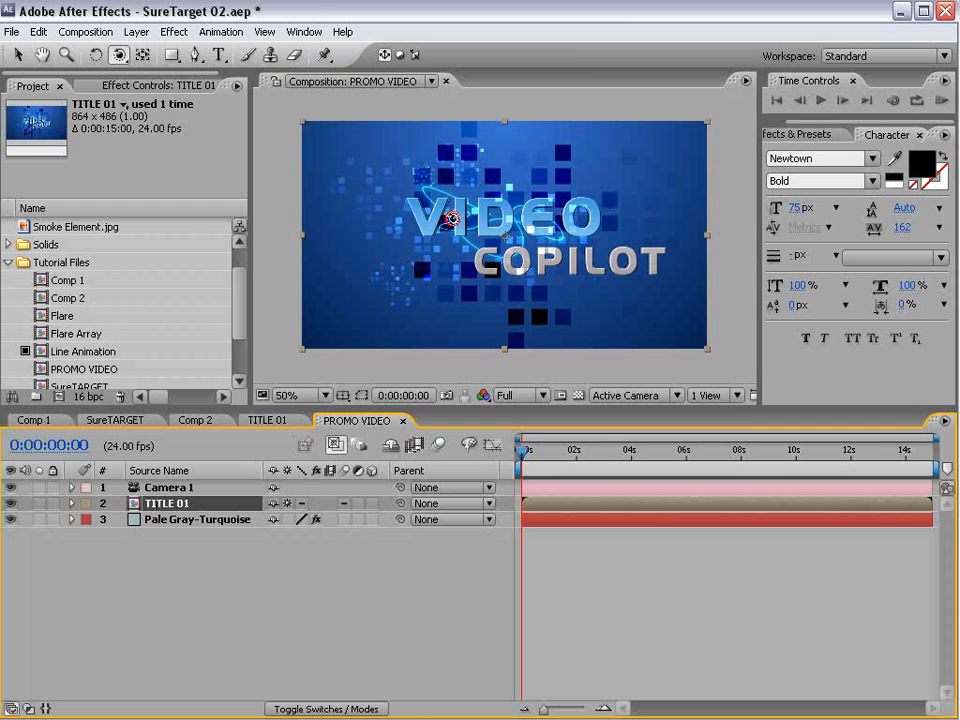
pyautogui.moveTo(453, 218); pyautogui.dragTo(478, 295)
pyautogui.hotkey('ctrl', 'z')
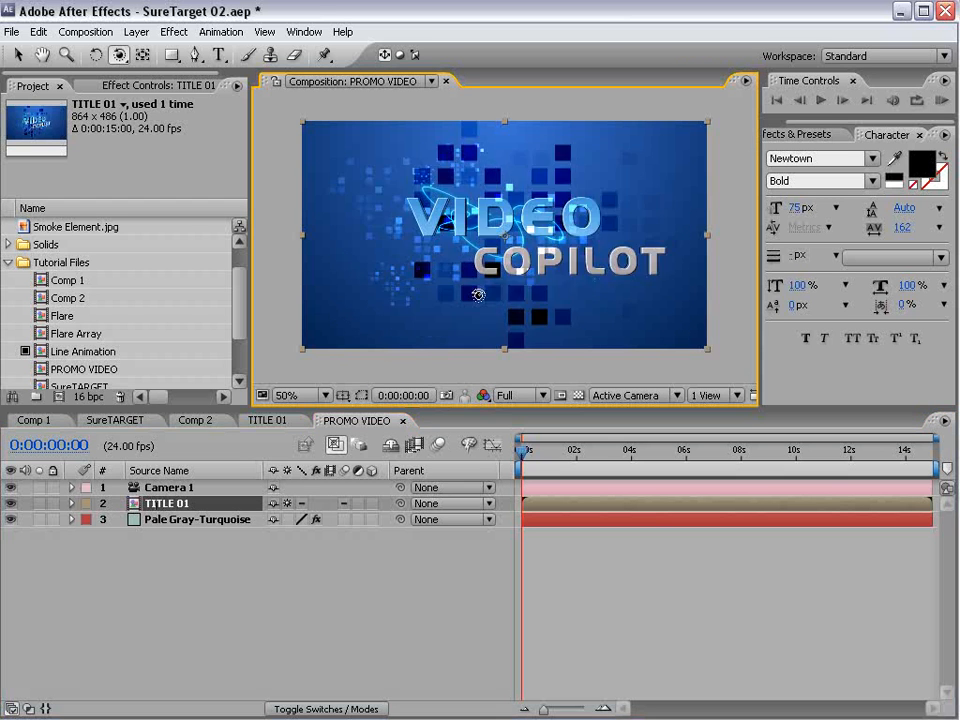
# - Save the project, add a null object to PROMO VIDEO and move Camera 1 above it in the layer order
pyautogui.hotkey('ctrl', 's')
pyautogui.click(136, 32)
pyautogui.moveTo(140, 51)
pyautogui.click(394, 115)
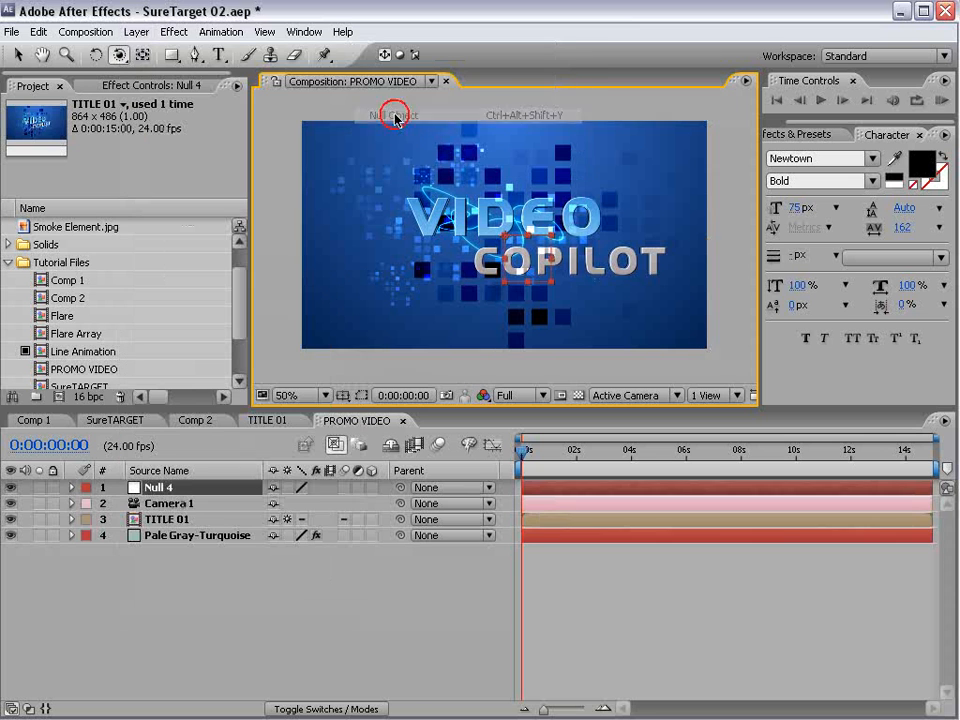
pyautogui.moveTo(168, 509); pyautogui.dragTo(165, 483)
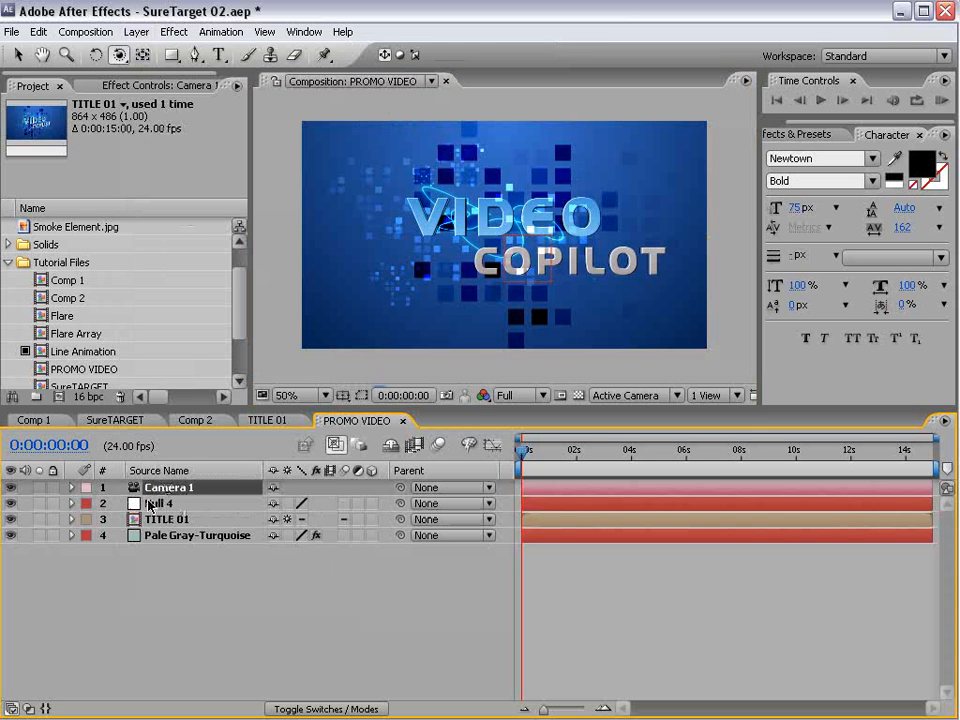
# - Rename the null layer as Sure Target and parent Camera 1 to it
pyautogui.click(160, 503)
pyautogui.press('Return')
pyautogui.write('Sure Target')
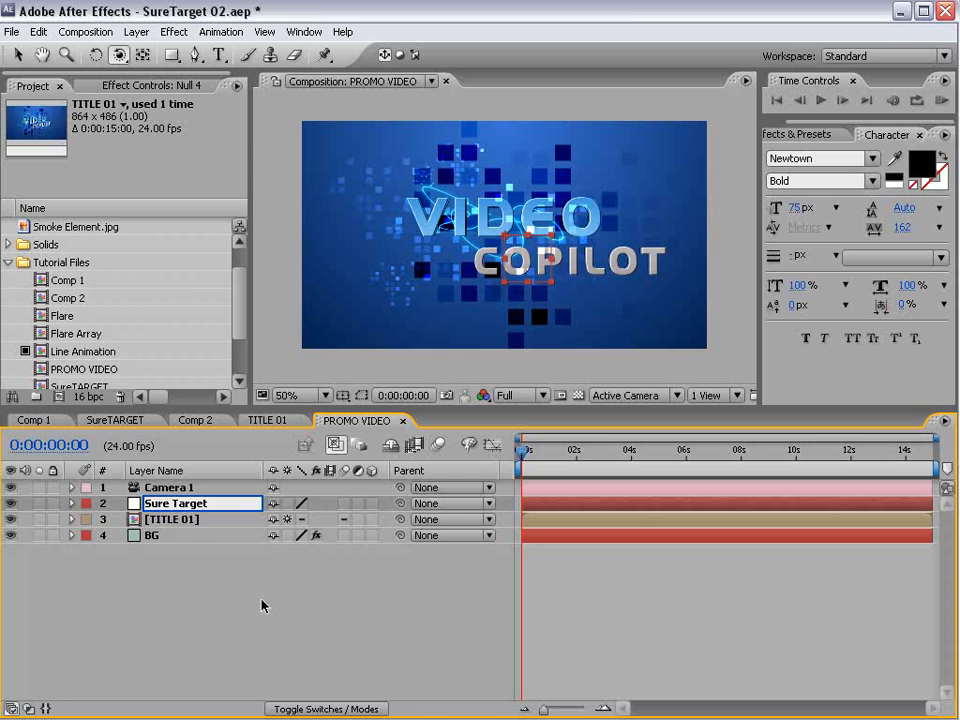
pyautogui.press('Return')
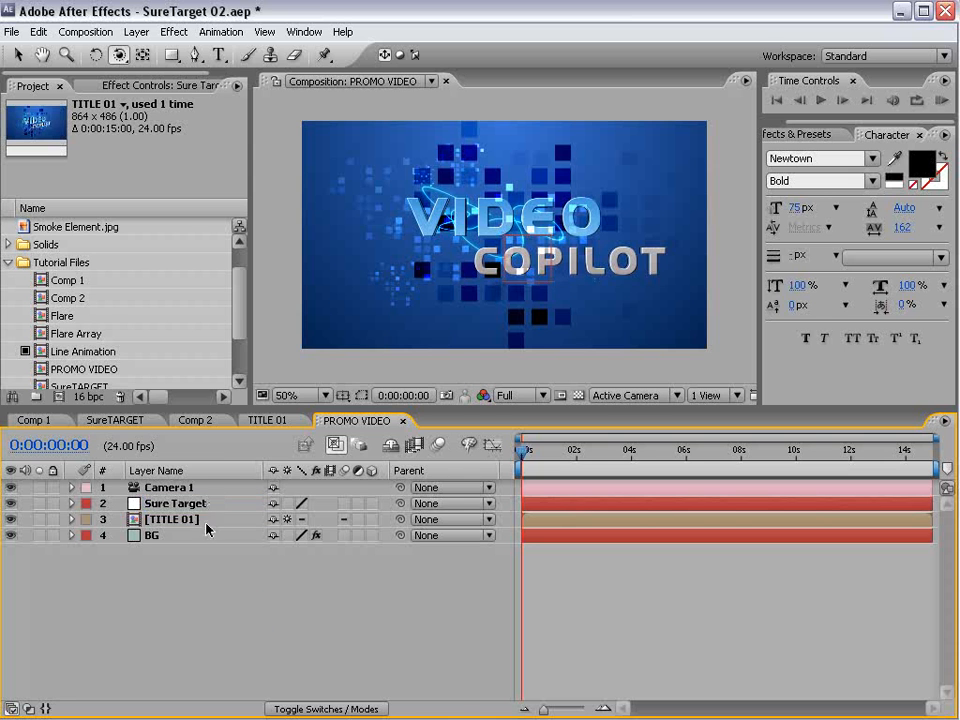
pyautogui.moveTo(399, 488); pyautogui.dragTo(162, 505)
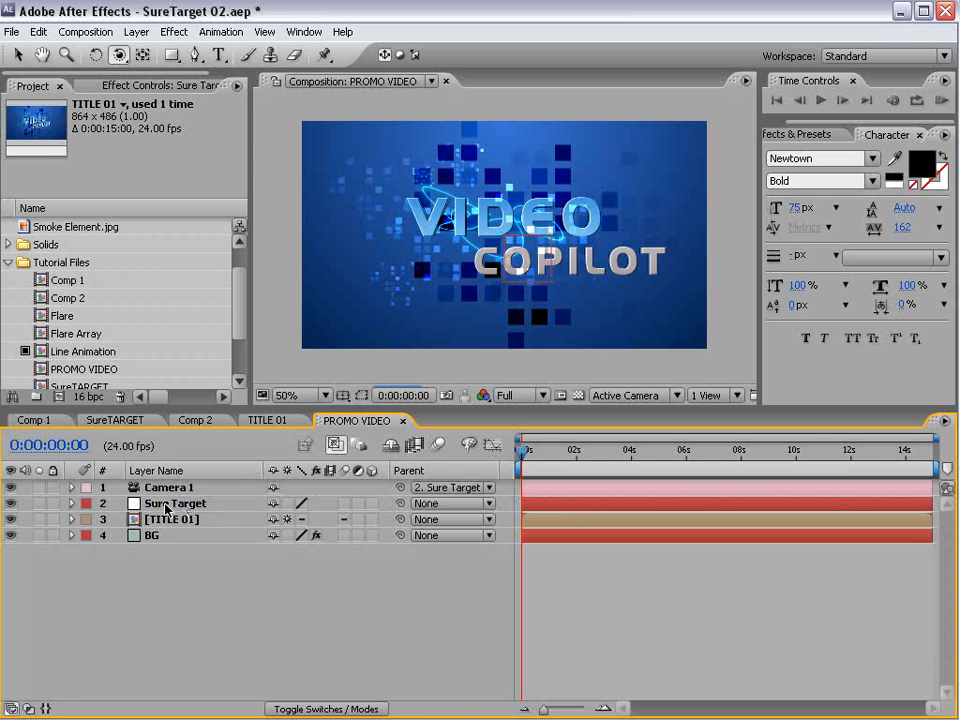
# - Find the SureTarget animation preset and apply it to the Sure Target null layer
pyautogui.click(798, 134)
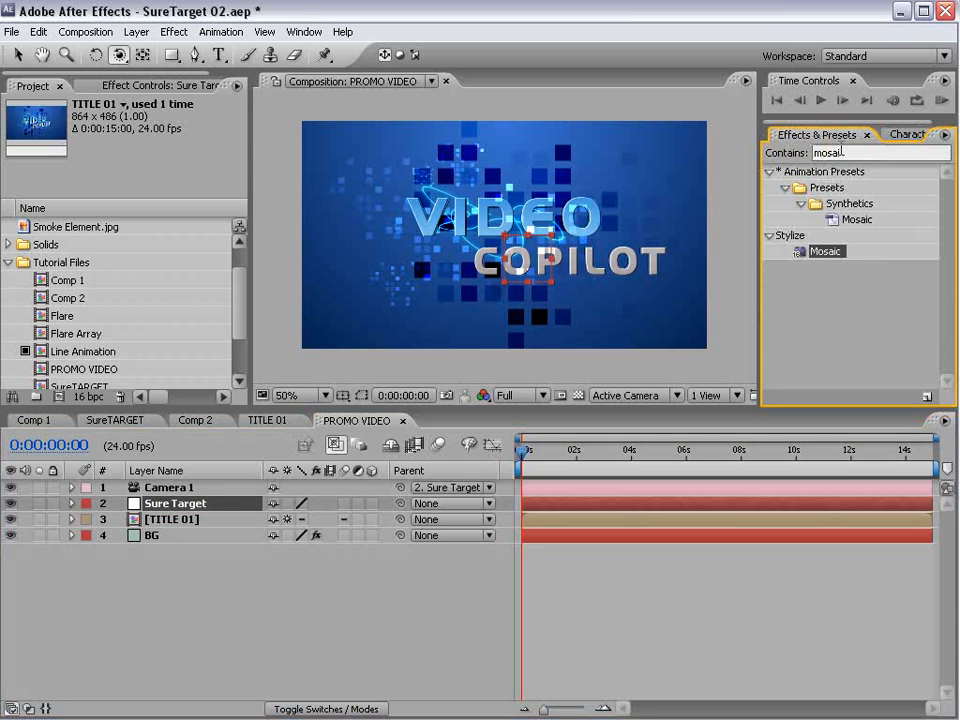
pyautogui.write('suretar')
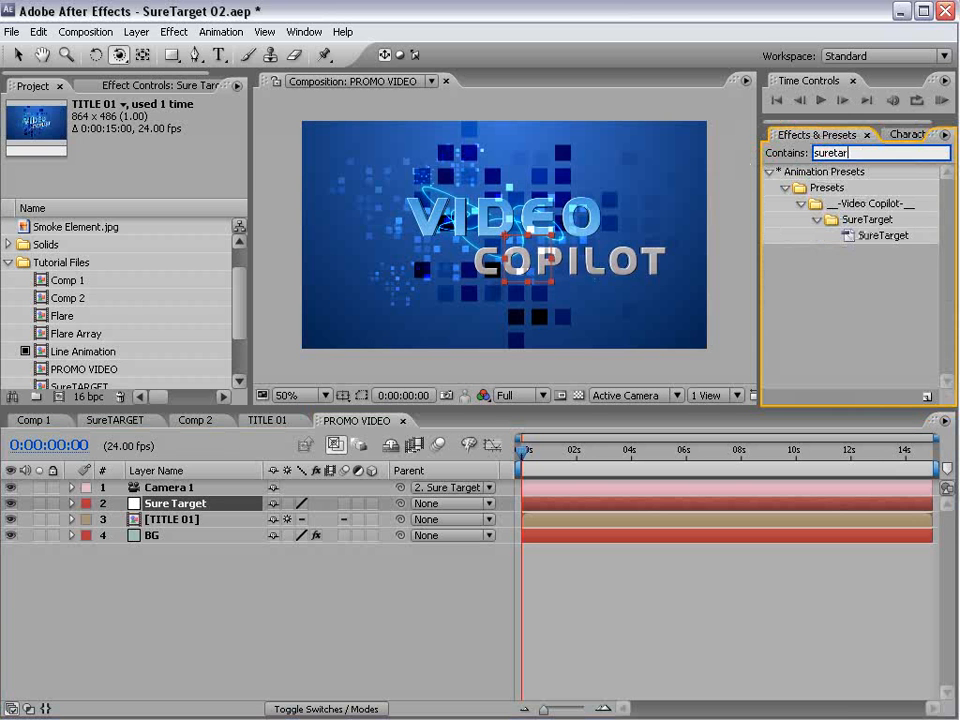
pyautogui.click(884, 236)
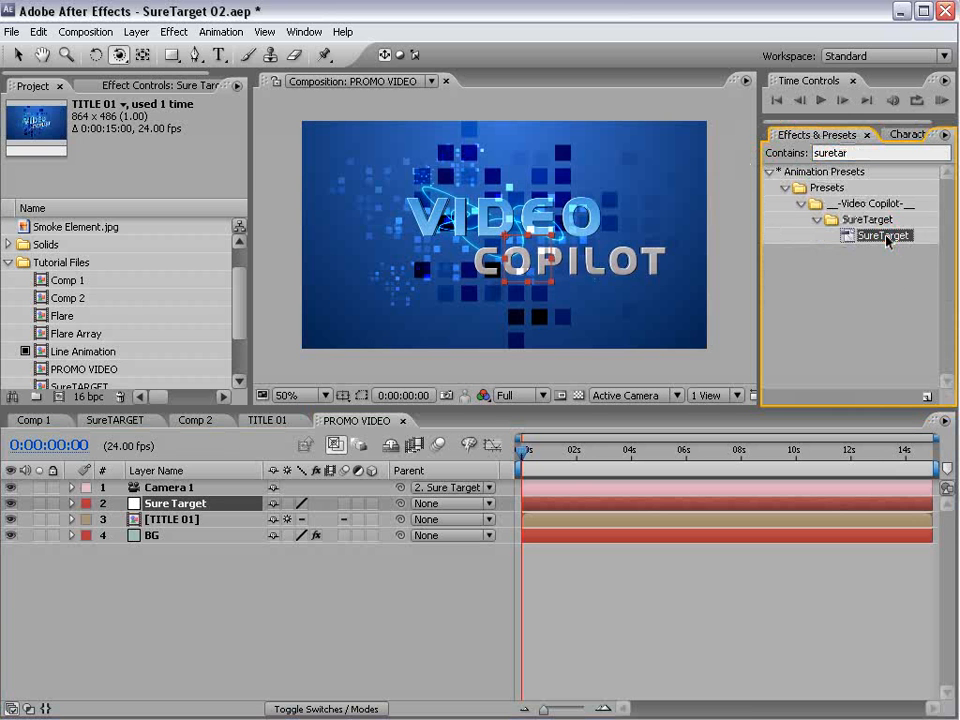
pyautogui.moveTo(884, 236); pyautogui.dragTo(170, 507)
pyautogui.click(189, 549)
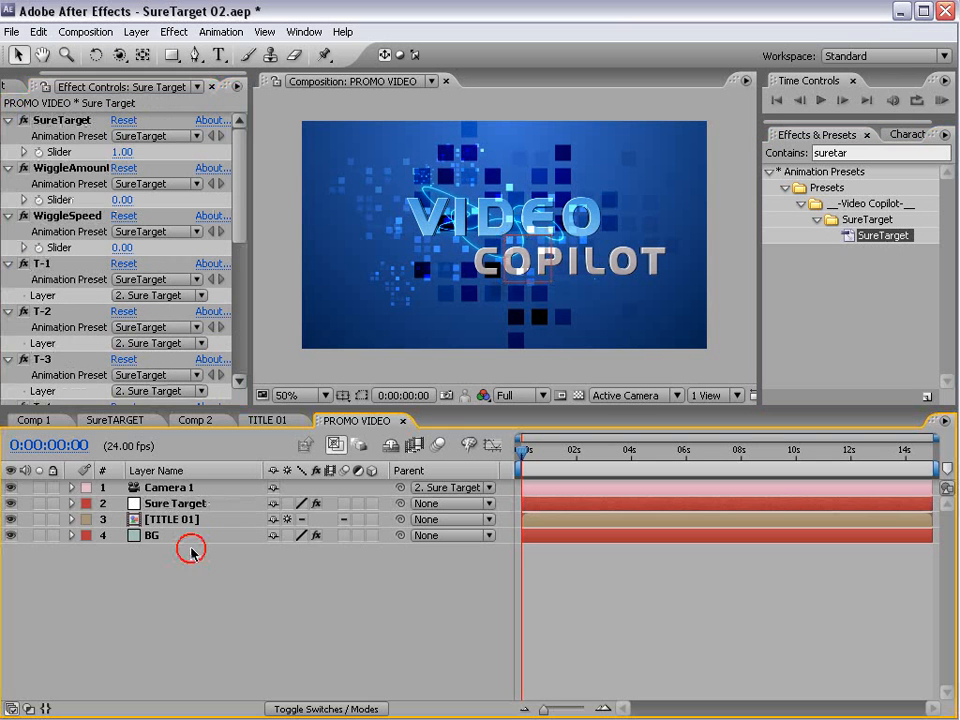
# - Show PROMO VIDEO in Custom View 1 and duplicate the TITLE 01 layer
pyautogui.click(182, 518)
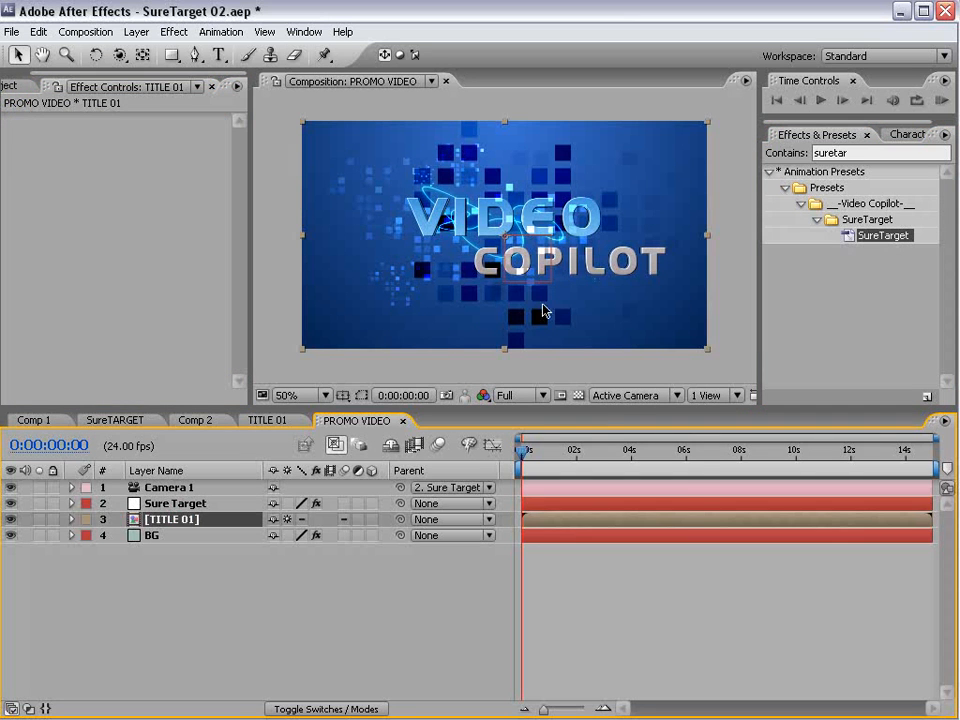
pyautogui.click(606, 396)
pyautogui.click(645, 568)
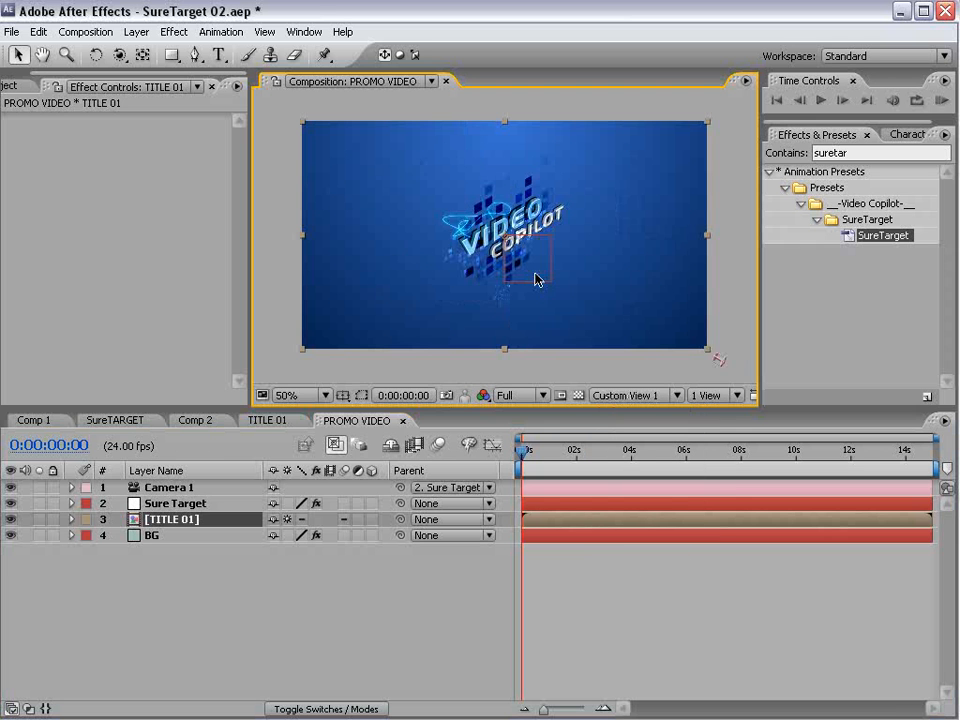
pyautogui.click(186, 521)
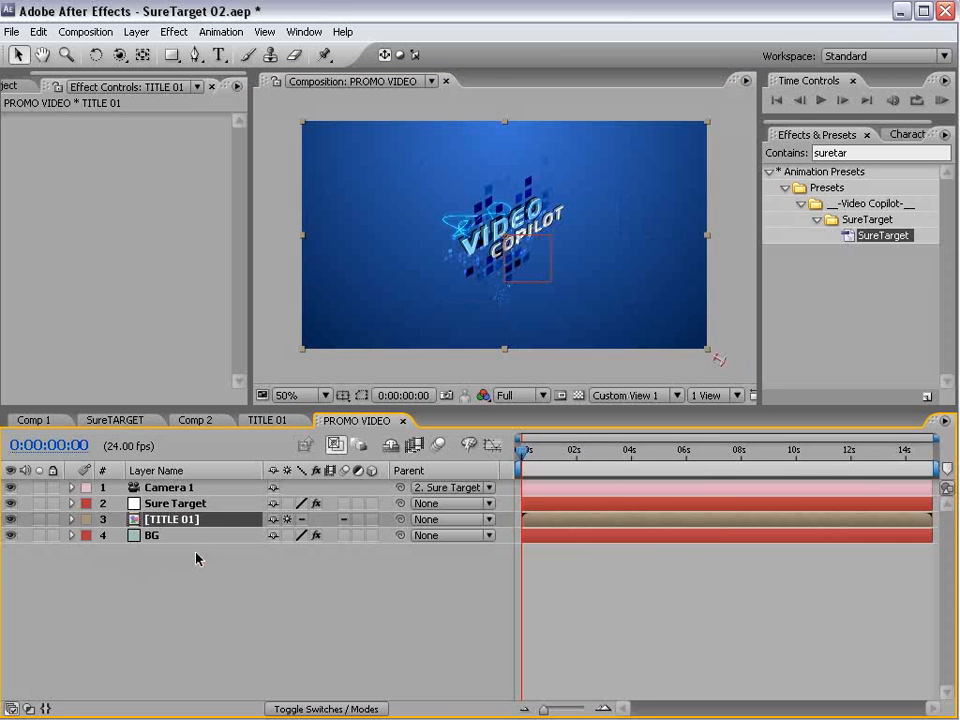
pyautogui.click(38, 32)
pyautogui.click(86, 195)
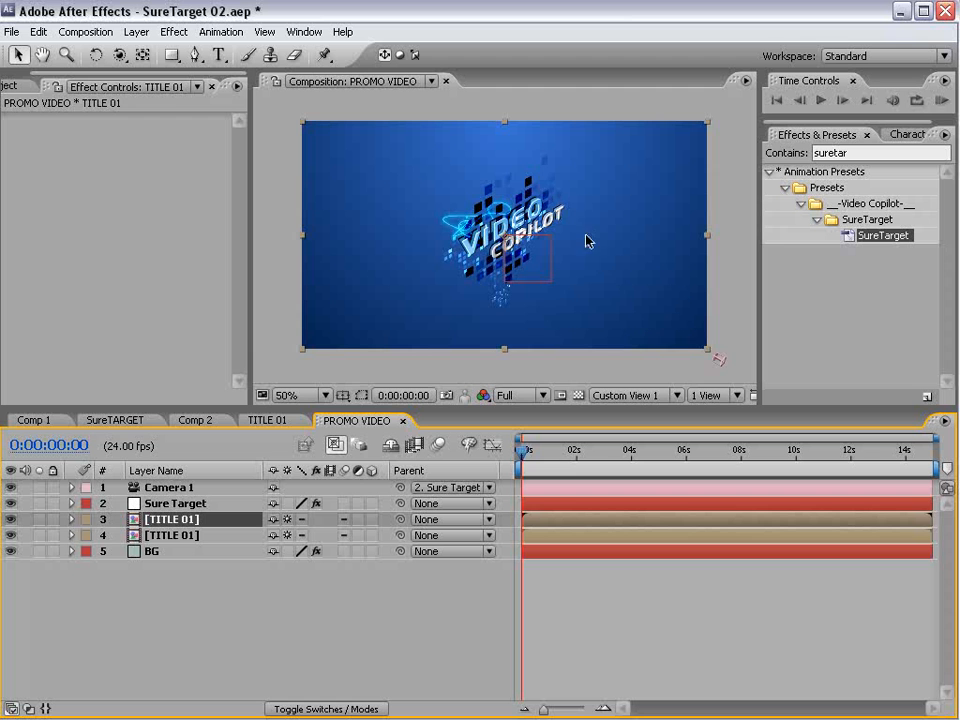
# - Make both TITLE 01 layers 3D and move the duplicate up and to the left of the original title
pyautogui.moveTo(562, 229); pyautogui.dragTo(530, 232)
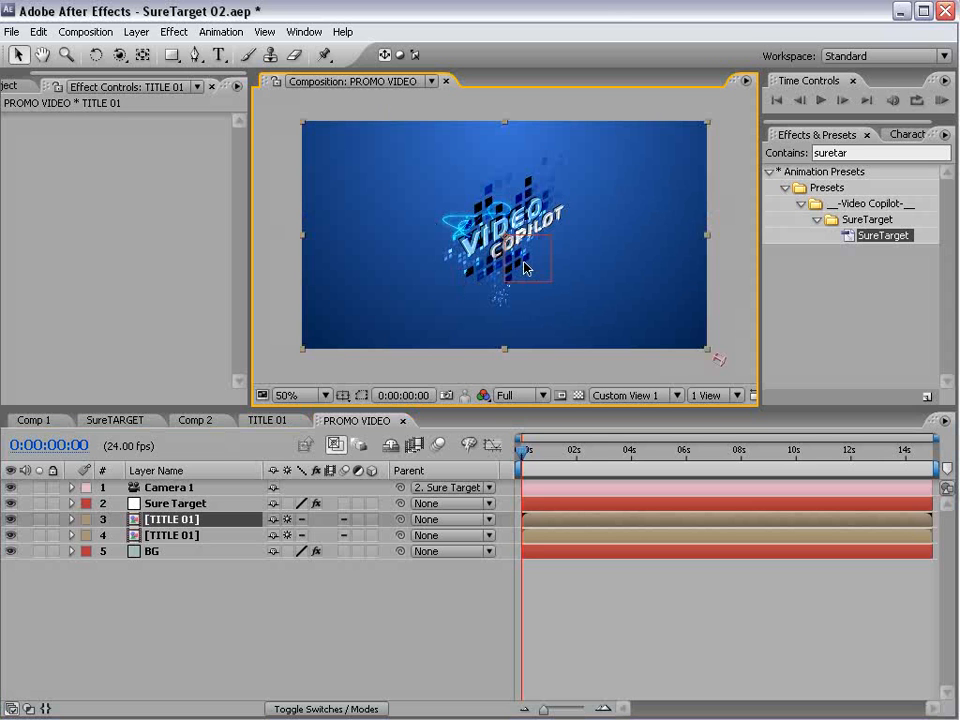
pyautogui.click(372, 519)
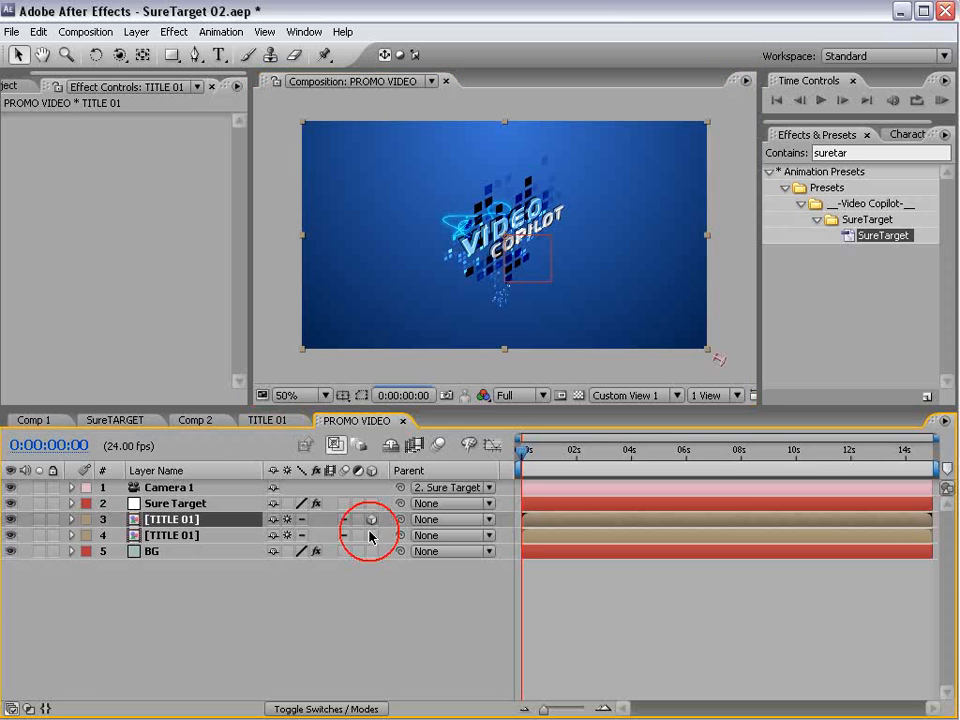
pyautogui.click(371, 535)
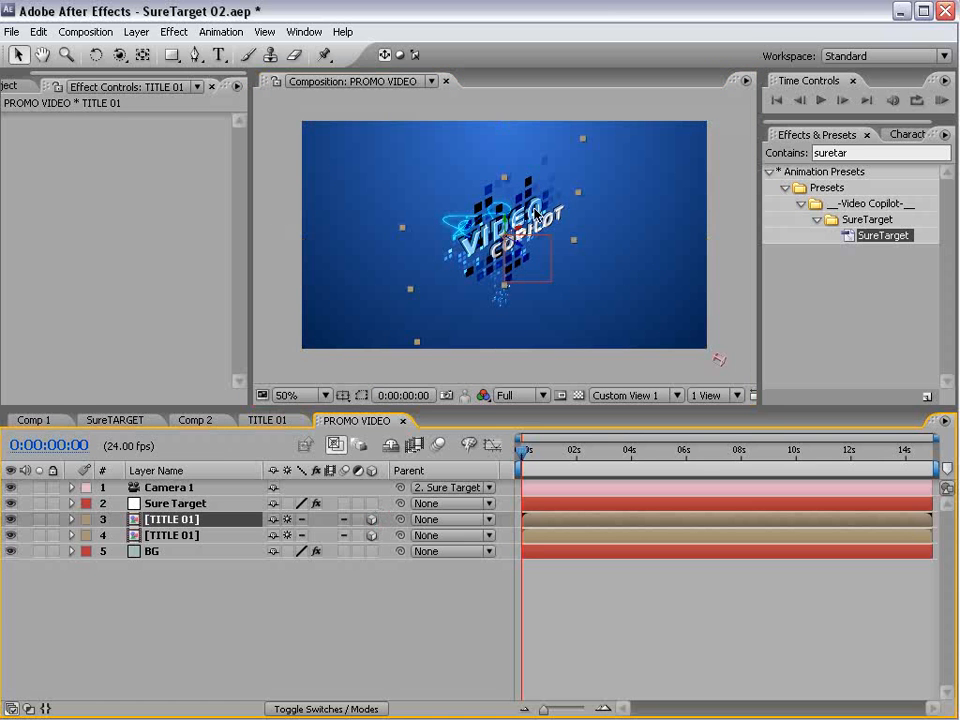
pyautogui.moveTo(522, 252); pyautogui.dragTo(360, 157)
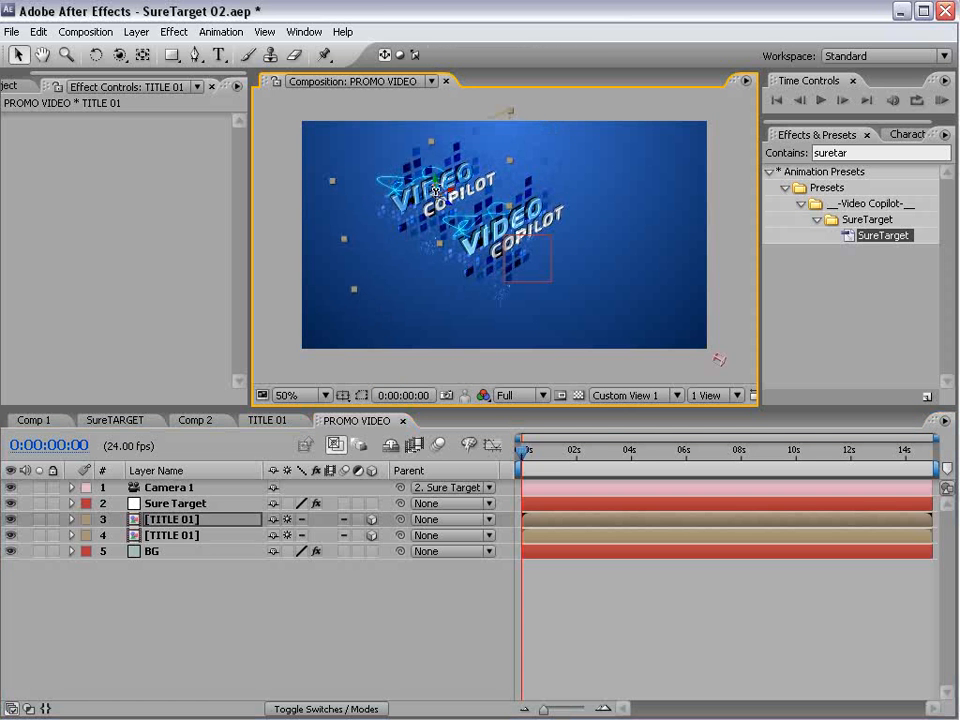
pyautogui.press('w')
pyautogui.moveTo(433, 188); pyautogui.dragTo(399, 197)
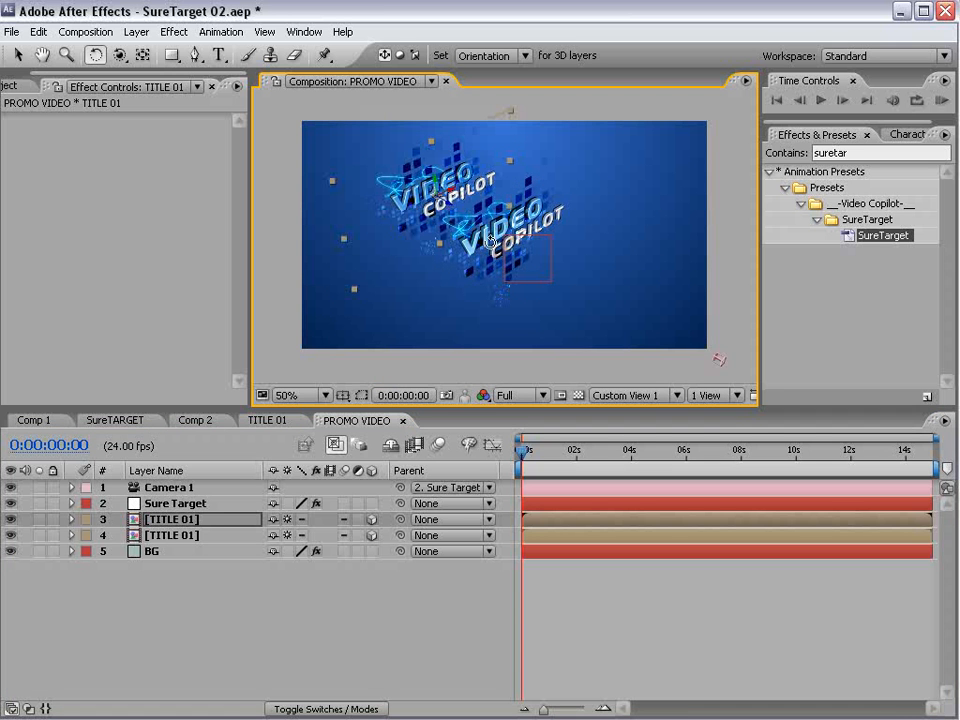
pyautogui.press('v')
# - Duplicate the offset TITLE 01 layer and move the new copy farther back, above and to the right of the other titles
pyautogui.click(178, 522)
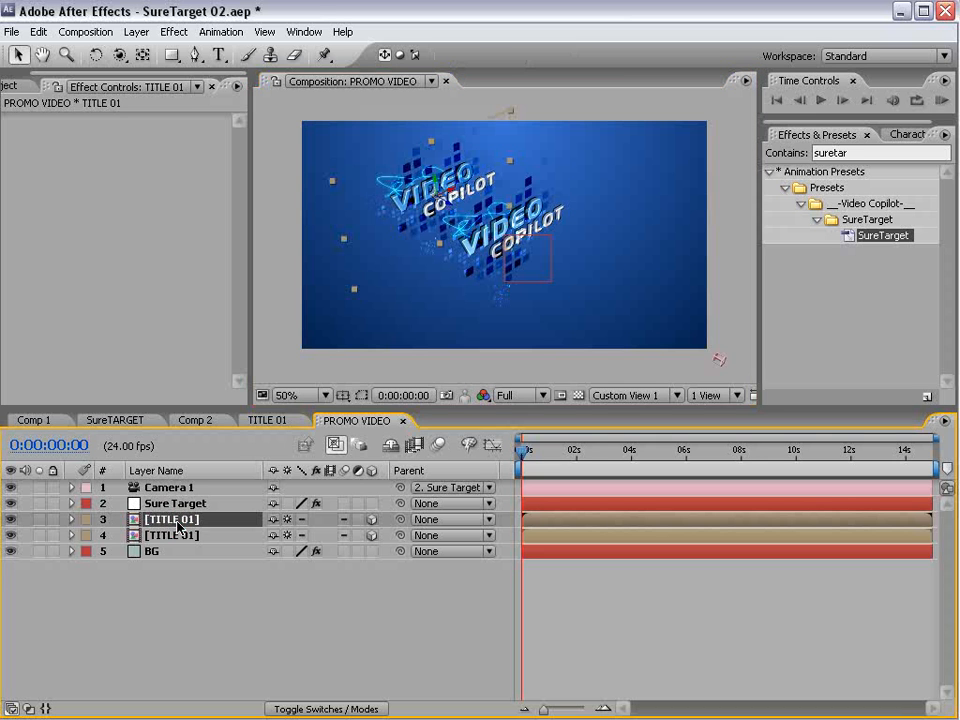
pyautogui.hotkey('ctrl', 'd')
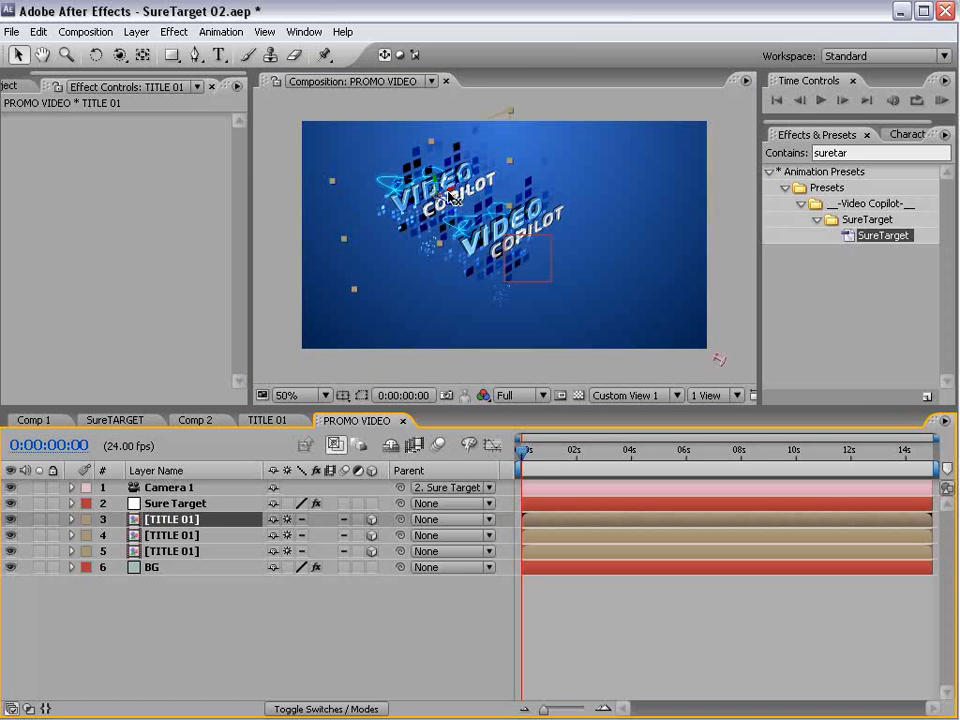
pyautogui.moveTo(452, 195); pyautogui.dragTo(624, 145)
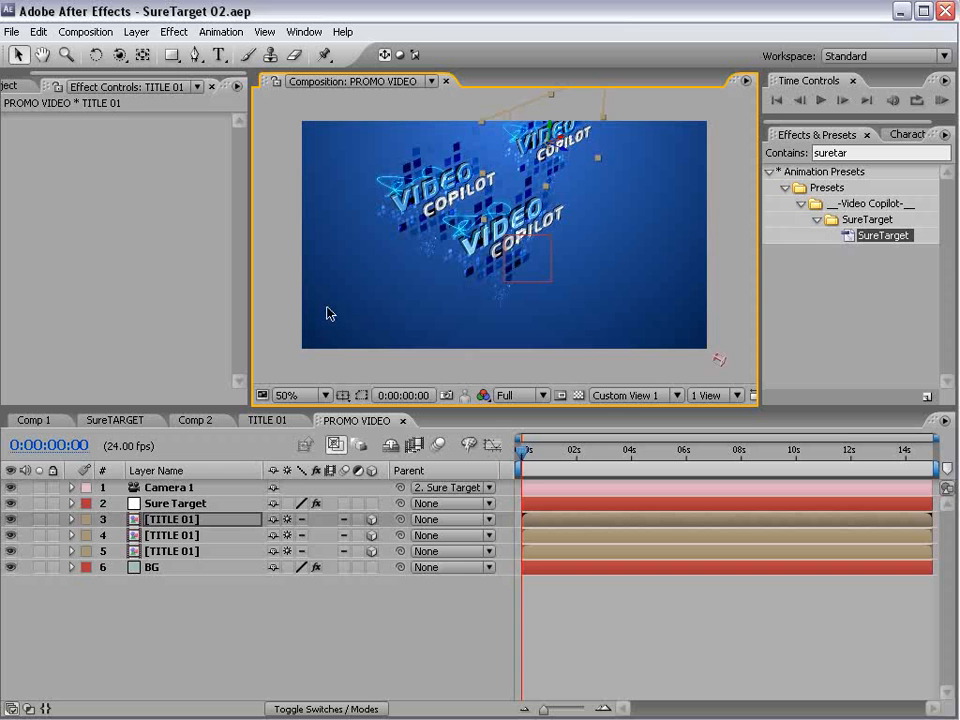
# - In the TITLE 01 composition, hide both Line Animation layers, all Blocks layers and the BG layer
pyautogui.click(265, 420)
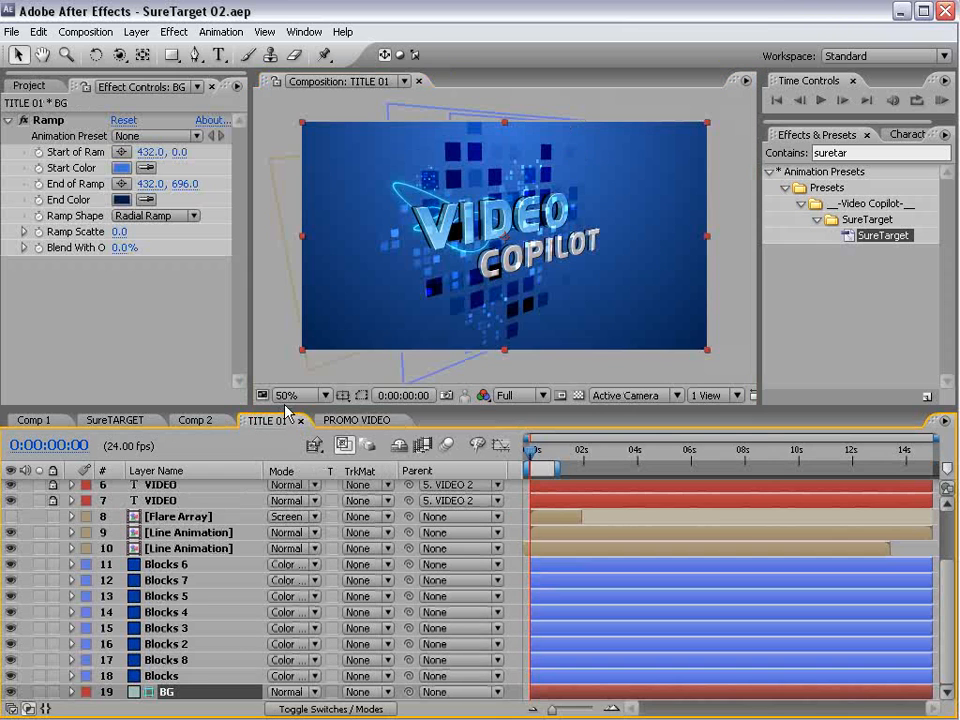
pyautogui.moveTo(285, 404); pyautogui.dragTo(285, 211)
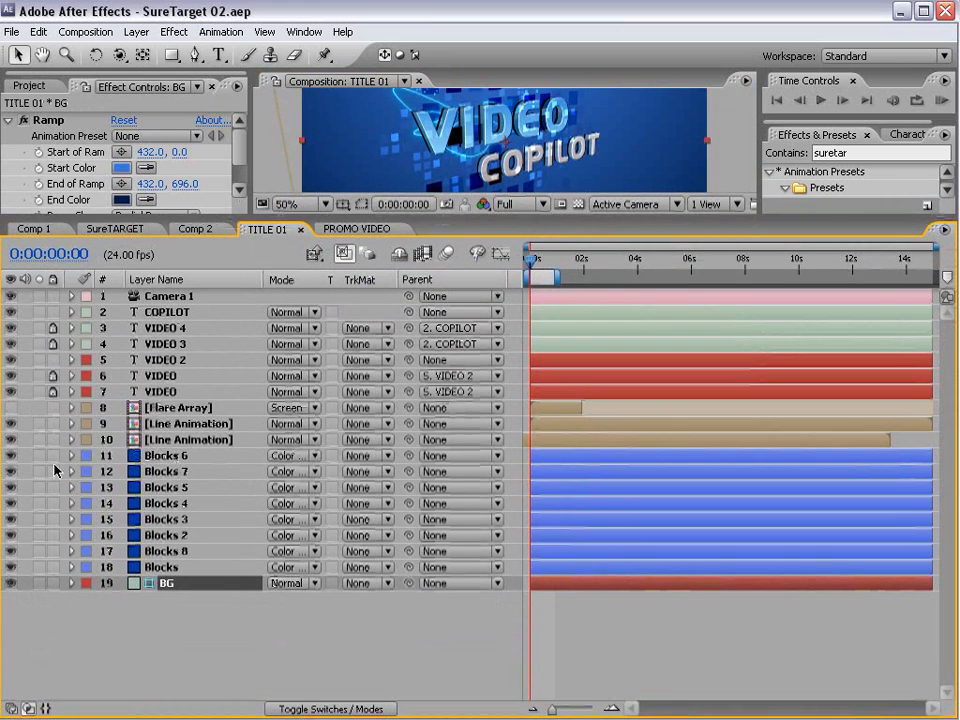
pyautogui.moveTo(10, 425); pyautogui.dragTo(11, 584)
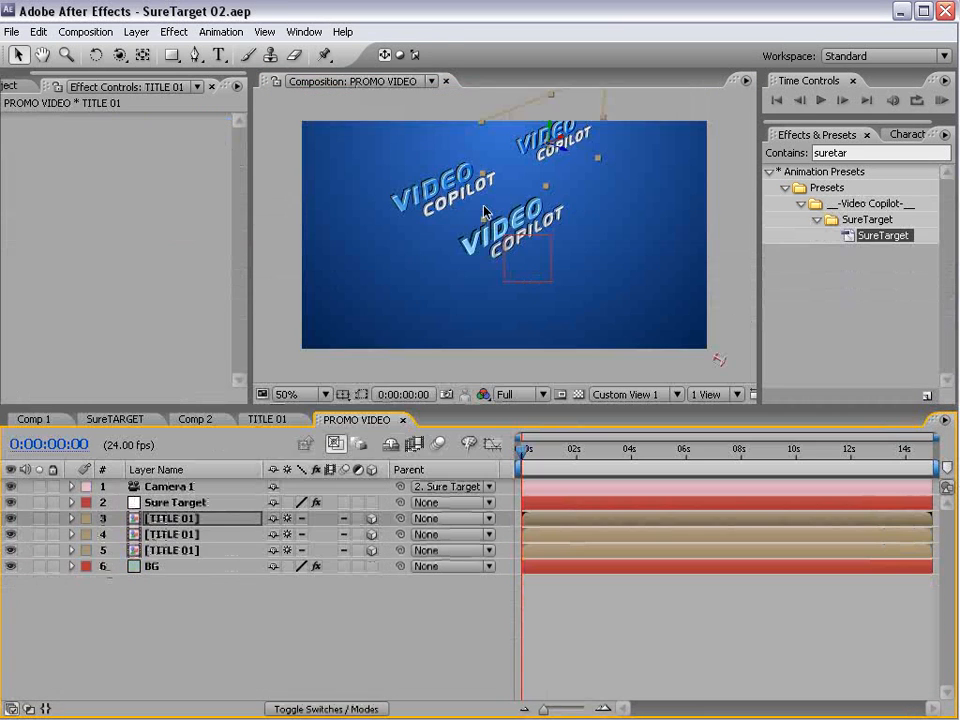
# - In PROMO VIDEO, move the middle TITLE 01 layer from the left of the original to behind and above it
pyautogui.click(429, 205)
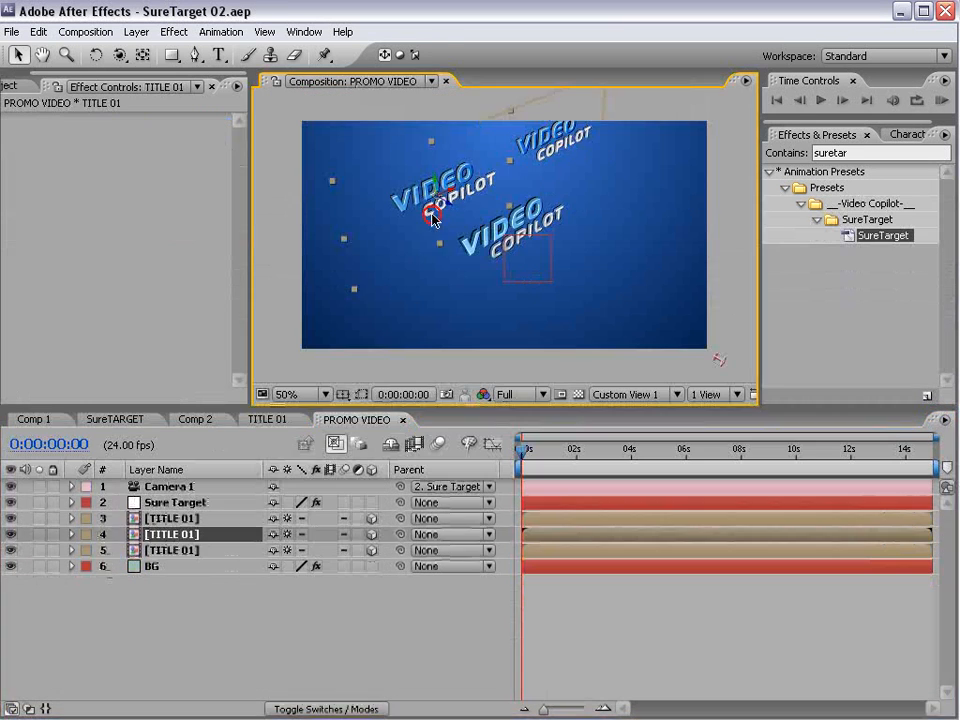
pyautogui.moveTo(446, 195); pyautogui.dragTo(685, 99)
pyautogui.press('space')
# - Move the uppermost TITLE 01 layer away from the overlapping copy and out to the right of the original title
pyautogui.click(581, 129)
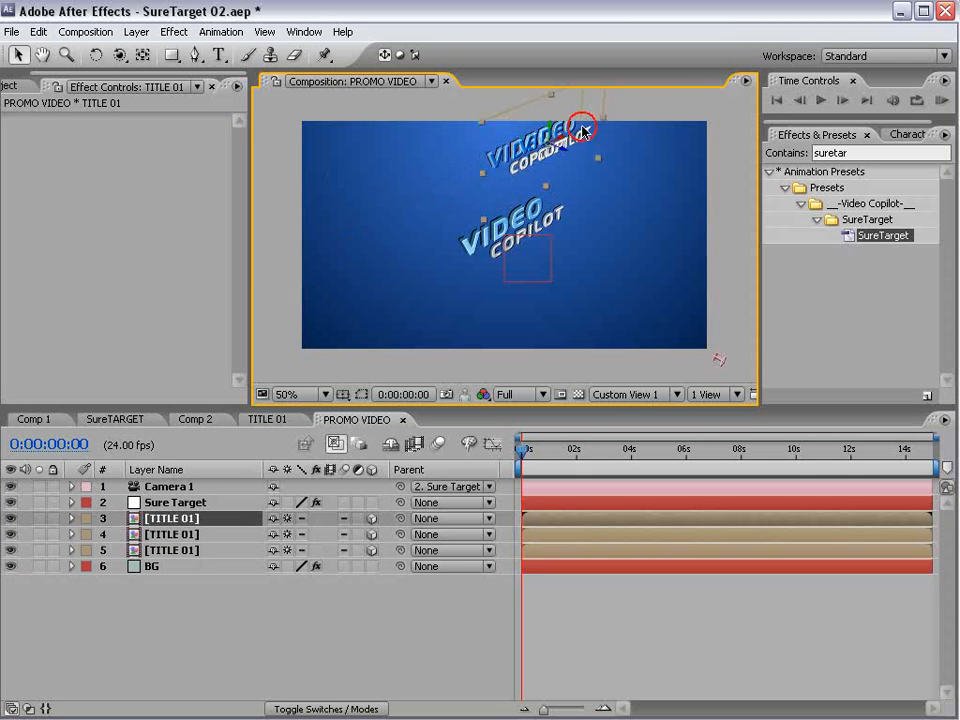
pyautogui.moveTo(551, 128); pyautogui.dragTo(522, 242)
pyautogui.press('w')
pyautogui.press('v')
pyautogui.moveTo(638, 282); pyautogui.dragTo(739, 458)
pyautogui.moveTo(659, 362); pyautogui.dragTo(677, 223)
# - Move the uppermost TITLE 01 layer in the stack farther to the right along its X axis, away from the original title
pyautogui.click(613, 188)
pyautogui.moveTo(658, 181); pyautogui.dragTo(574, 133)
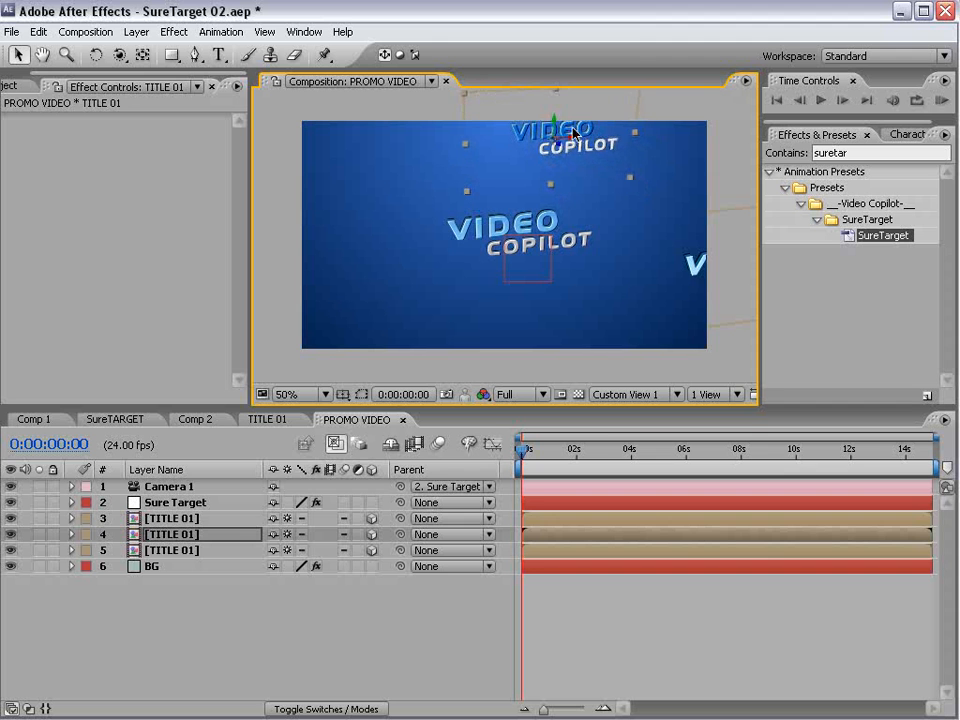
pyautogui.click(716, 272)
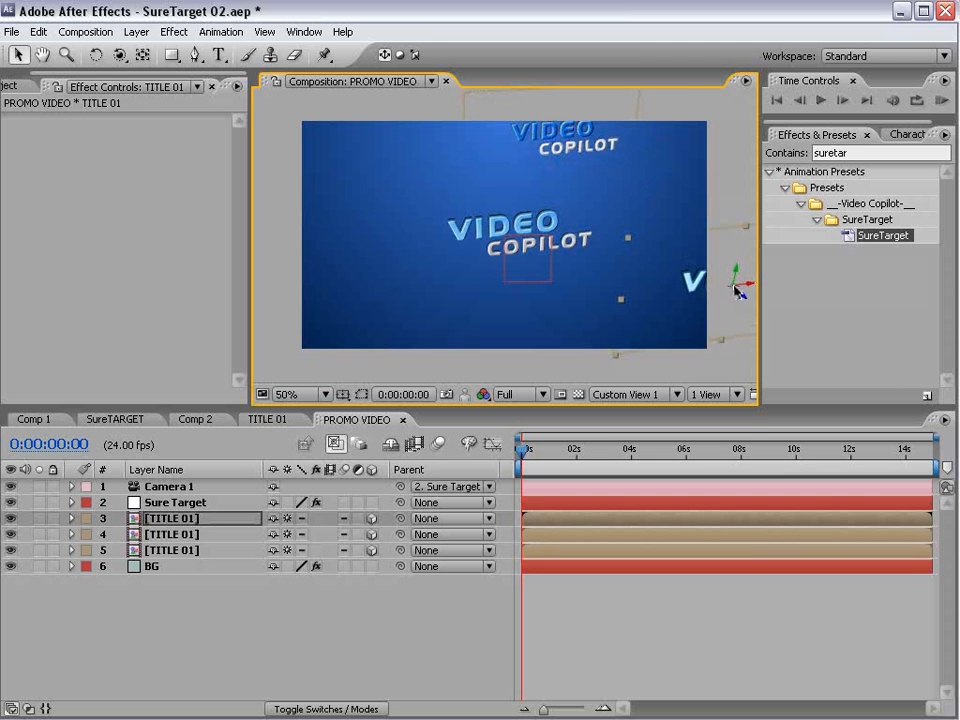
pyautogui.moveTo(752, 281); pyautogui.dragTo(815, 289)
pyautogui.moveTo(574, 223); pyautogui.dragTo(501, 223)
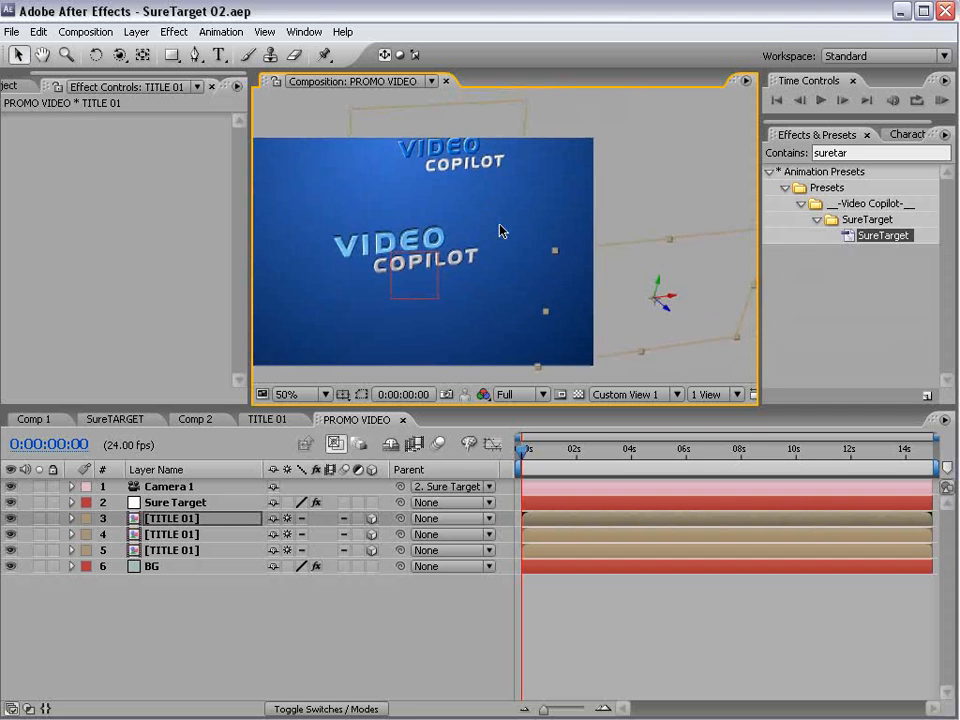
# - Select each title in the PROMO VIDEO view in turn to identify which TITLE 01 layer number it belongs to
pyautogui.click(184, 578)
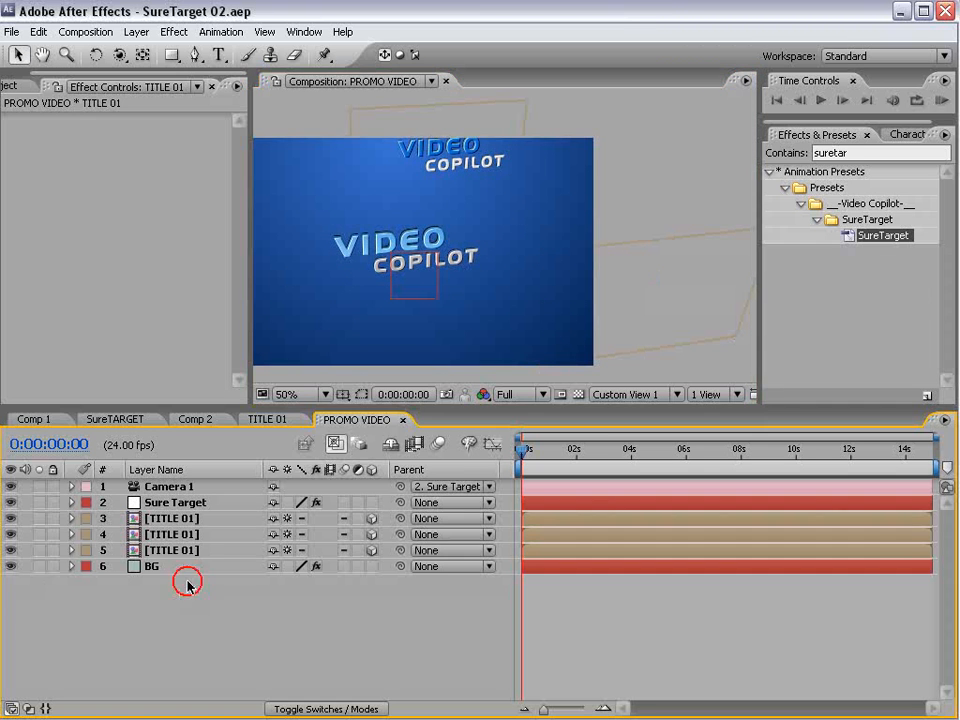
pyautogui.click(185, 503)
pyautogui.click(371, 245)
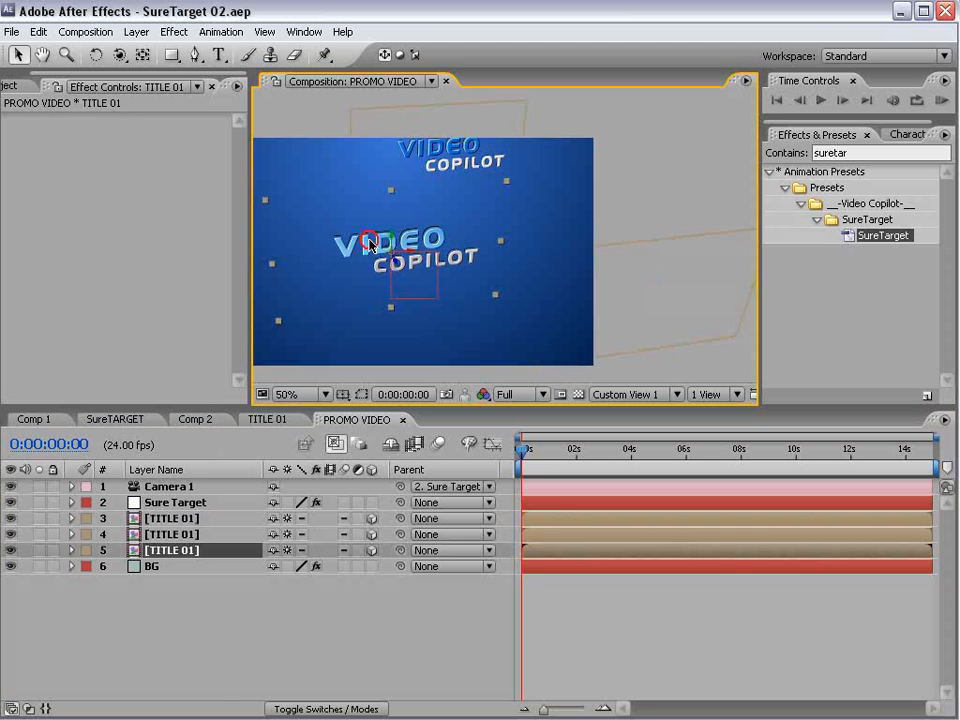
pyautogui.click(683, 290)
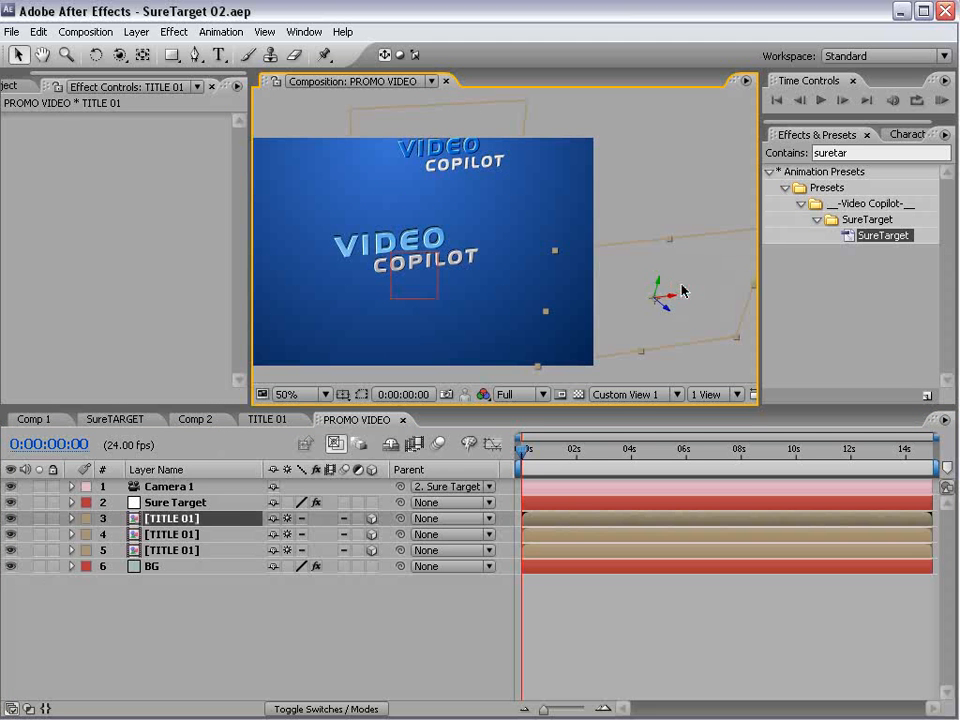
pyautogui.click(347, 248)
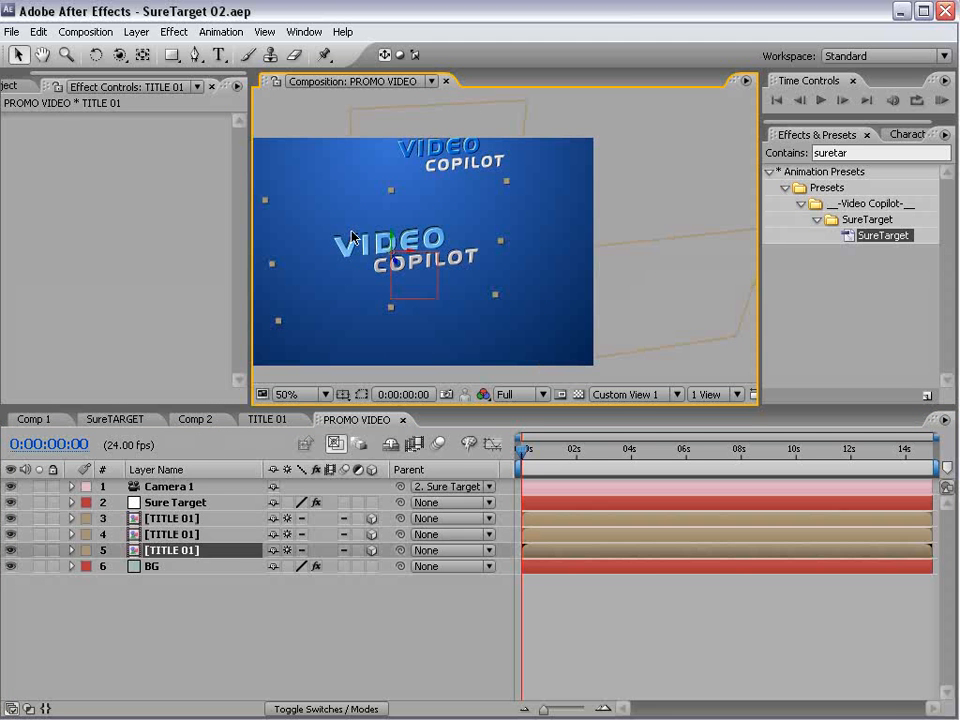
pyautogui.click(498, 118)
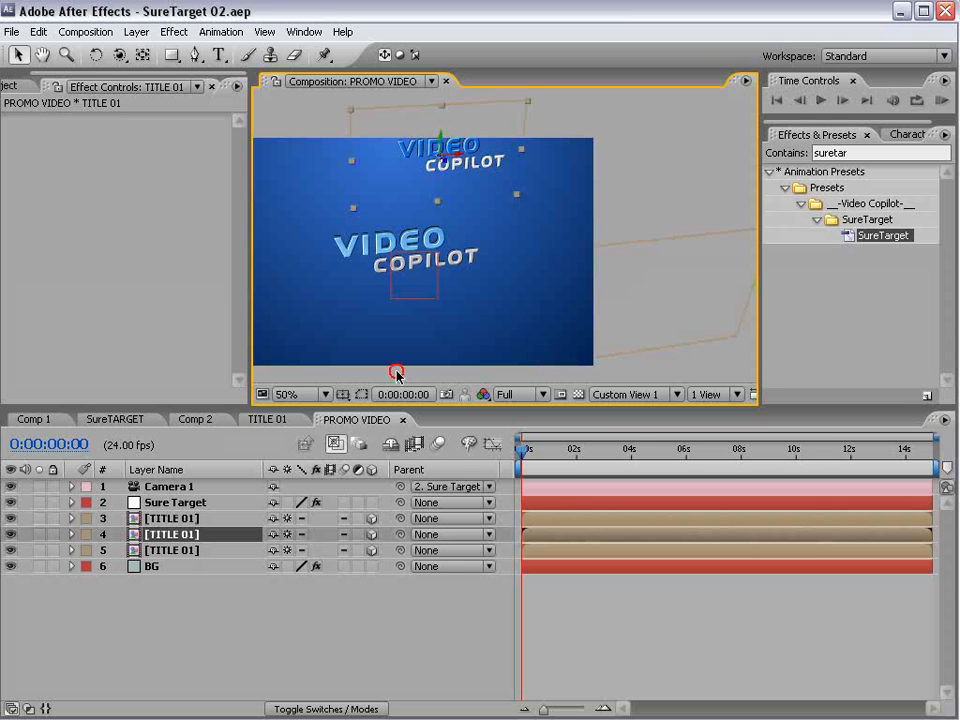
pyautogui.click(613, 299)
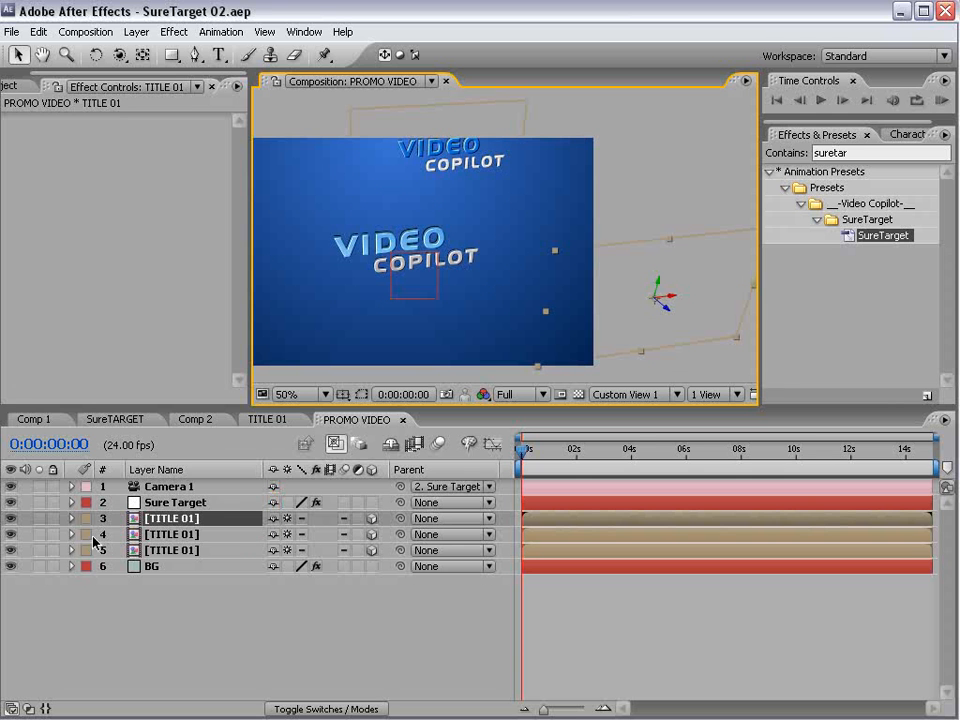
# - On the Sure Target layer, assign TITLE 01 layer 5 to T-1, layer 4 to T-2 and layer 3 to T-3
pyautogui.click(222, 500)
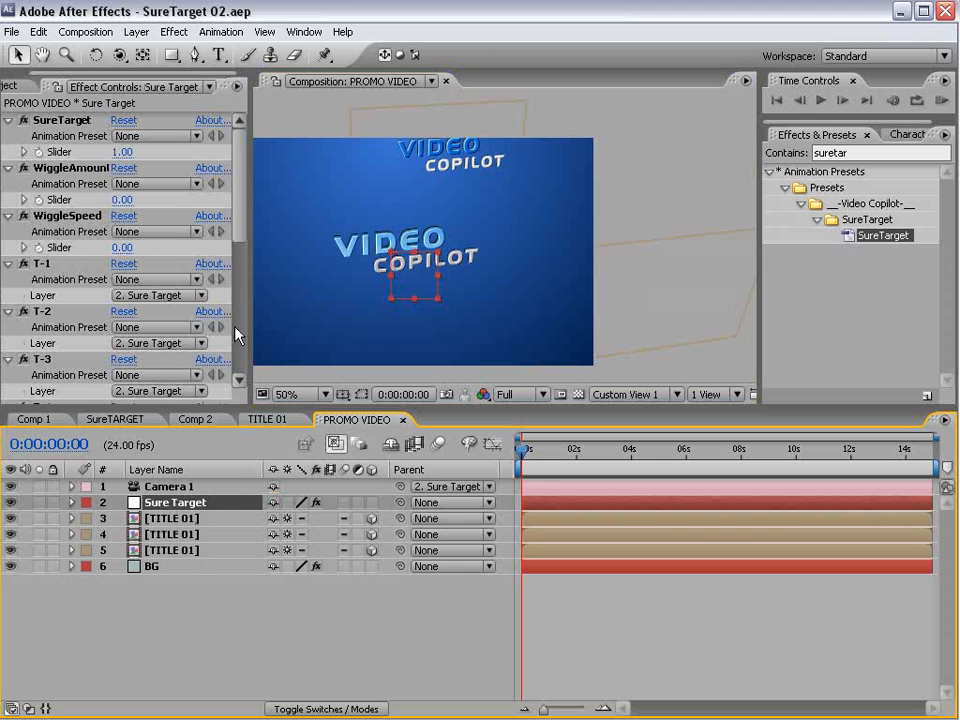
pyautogui.click(8, 167)
pyautogui.click(8, 184)
pyautogui.click(8, 199)
pyautogui.click(8, 199)
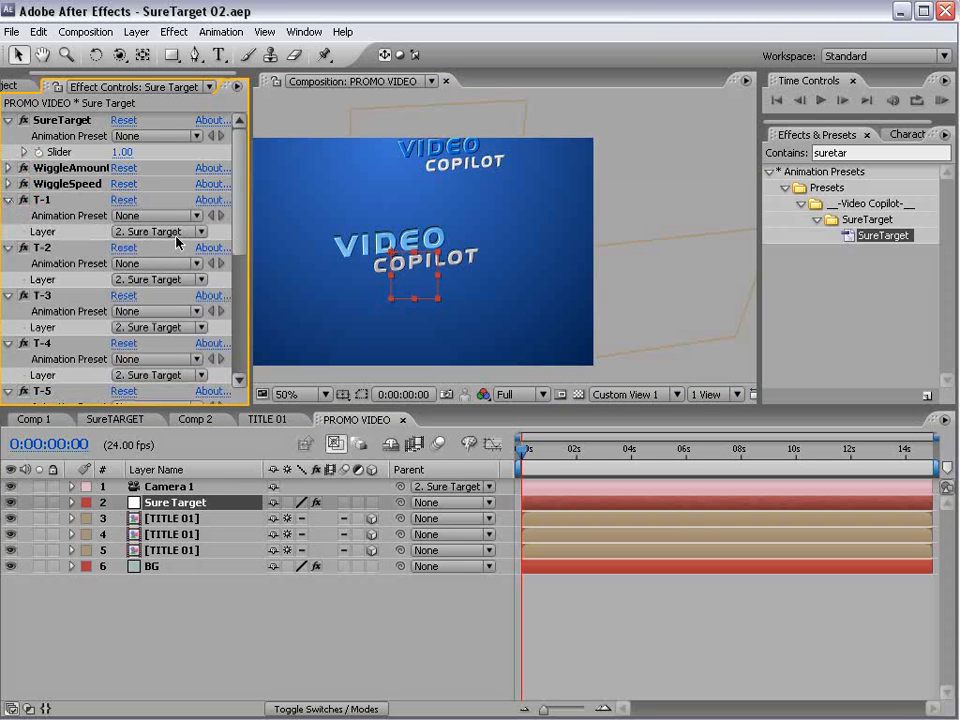
pyautogui.click(161, 231)
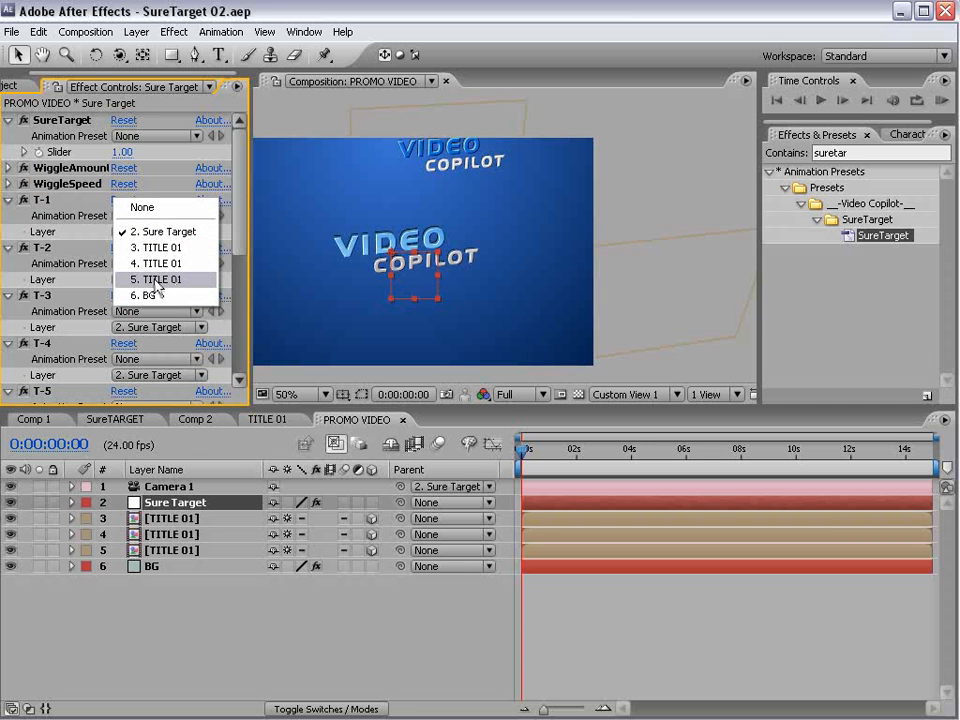
pyautogui.click(160, 280)
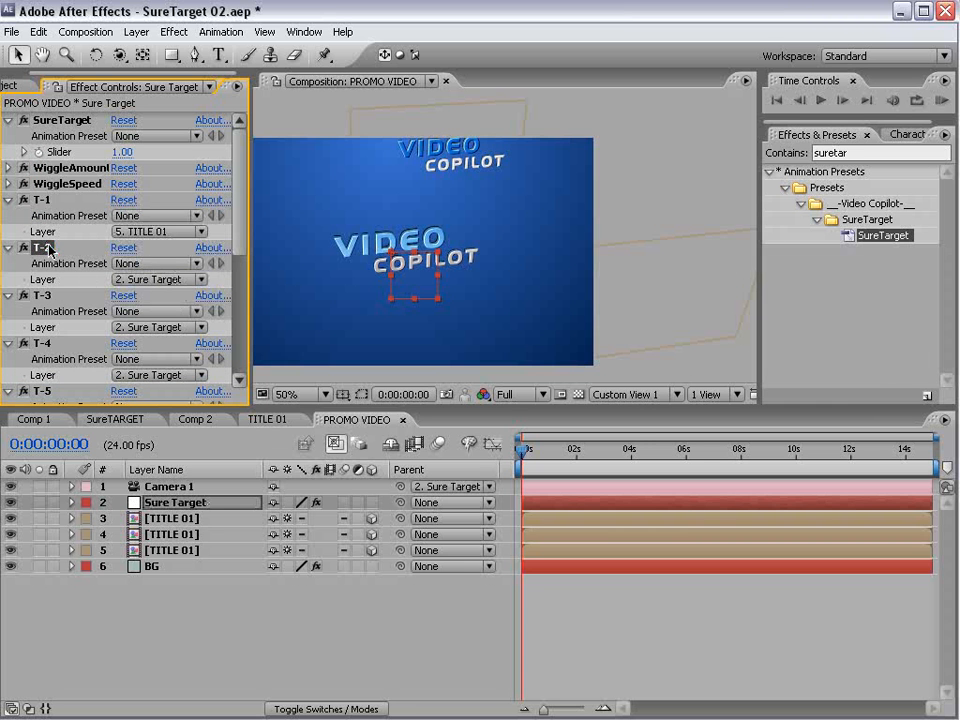
pyautogui.click(154, 280)
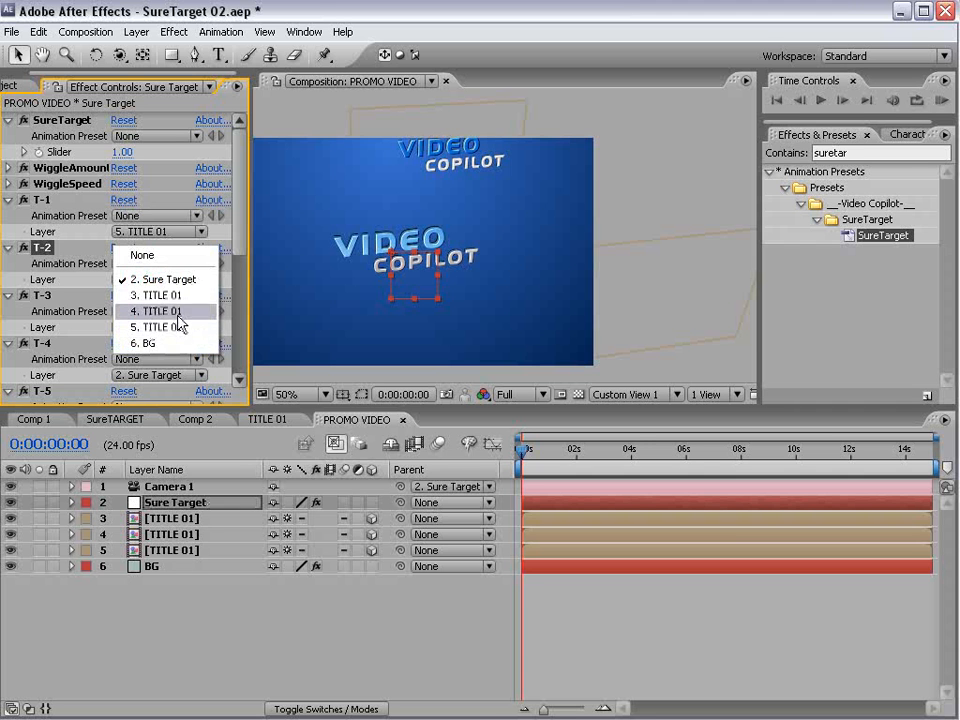
pyautogui.click(195, 318)
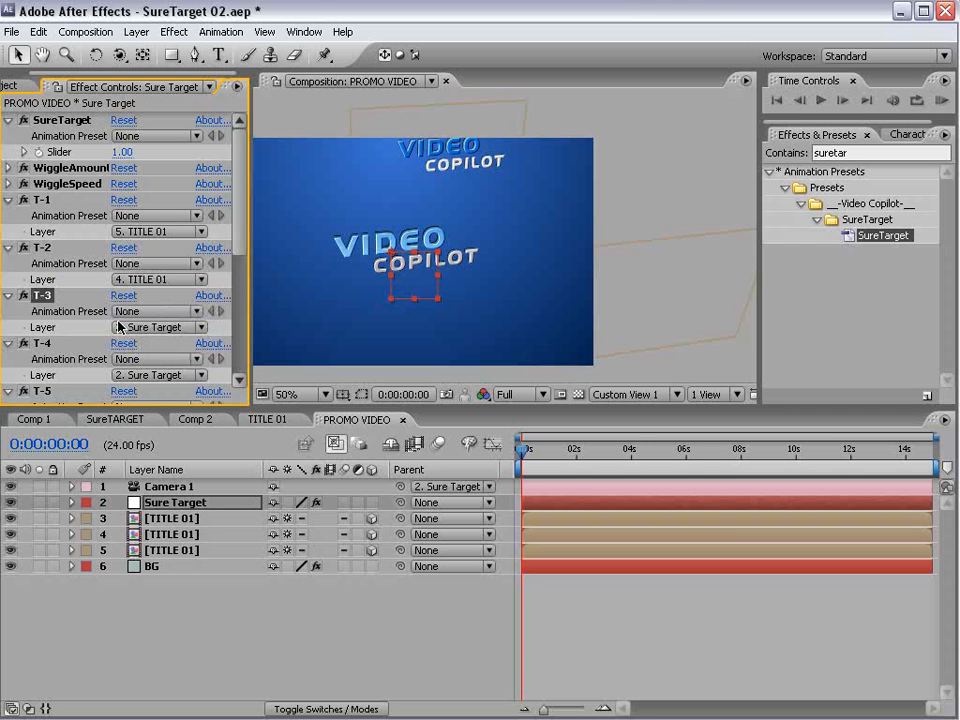
pyautogui.click(152, 328)
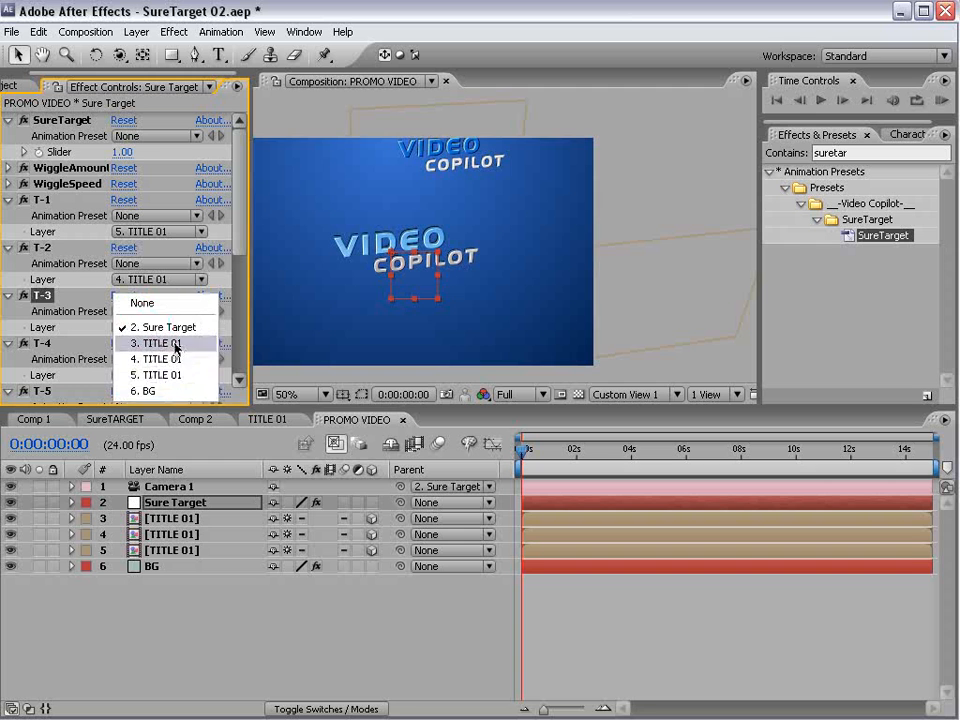
pyautogui.click(175, 344)
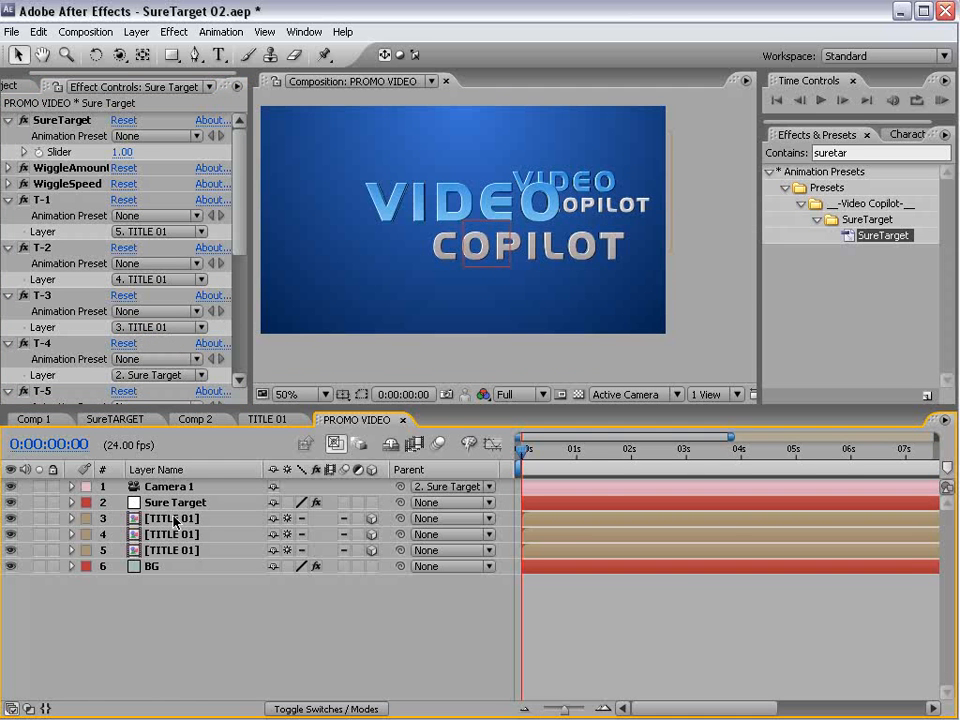
# - Make the Sure Target layer 3D and keyframe its SureTarget slider at 1.00 at both 0 and 1 second
pyautogui.click(184, 503)
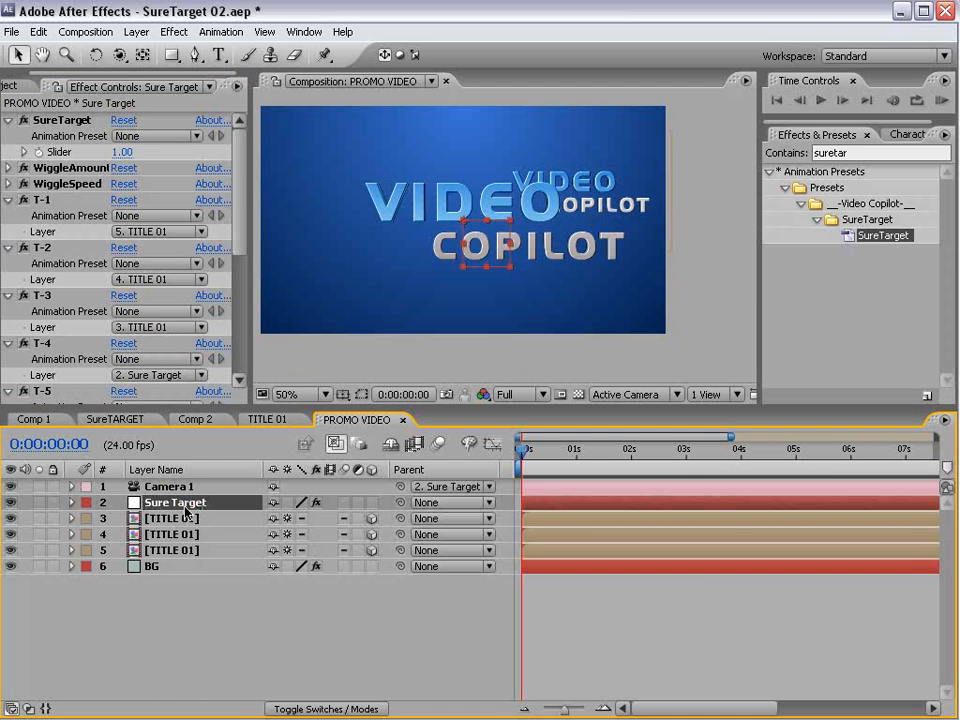
pyautogui.click(372, 503)
pyautogui.press('e')
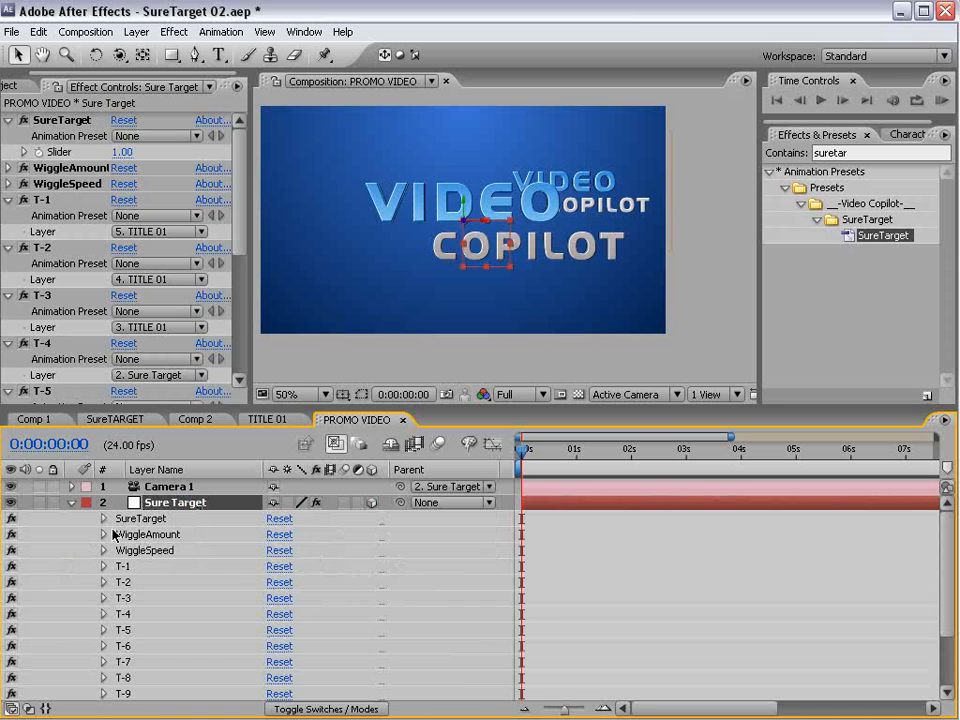
pyautogui.click(104, 522)
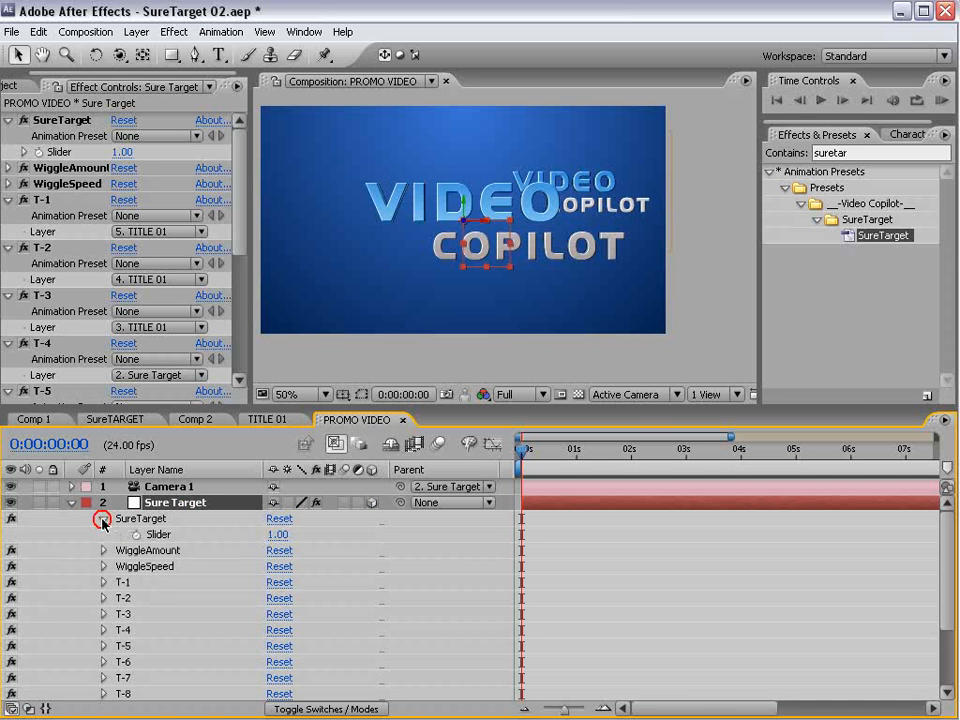
pyautogui.click(158, 519)
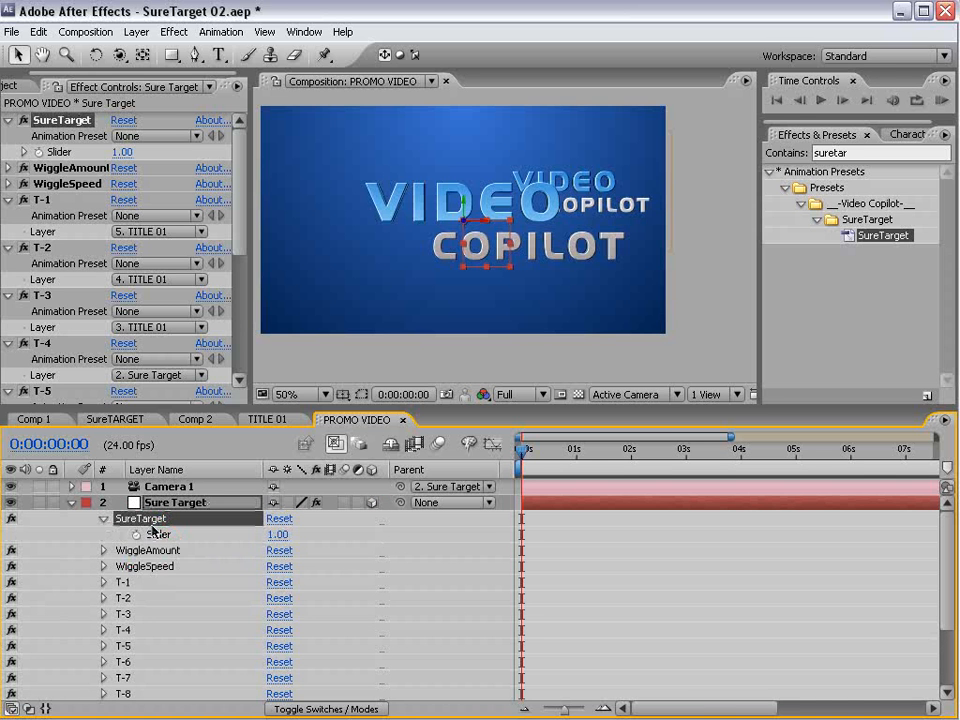
pyautogui.click(137, 536)
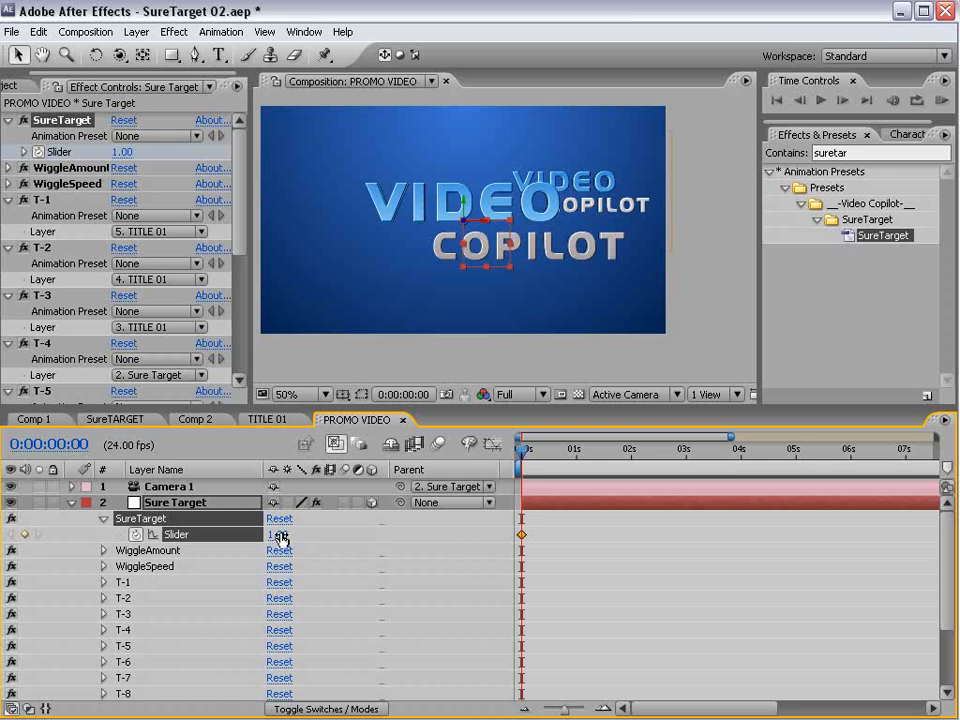
pyautogui.moveTo(541, 461); pyautogui.dragTo(576, 453)
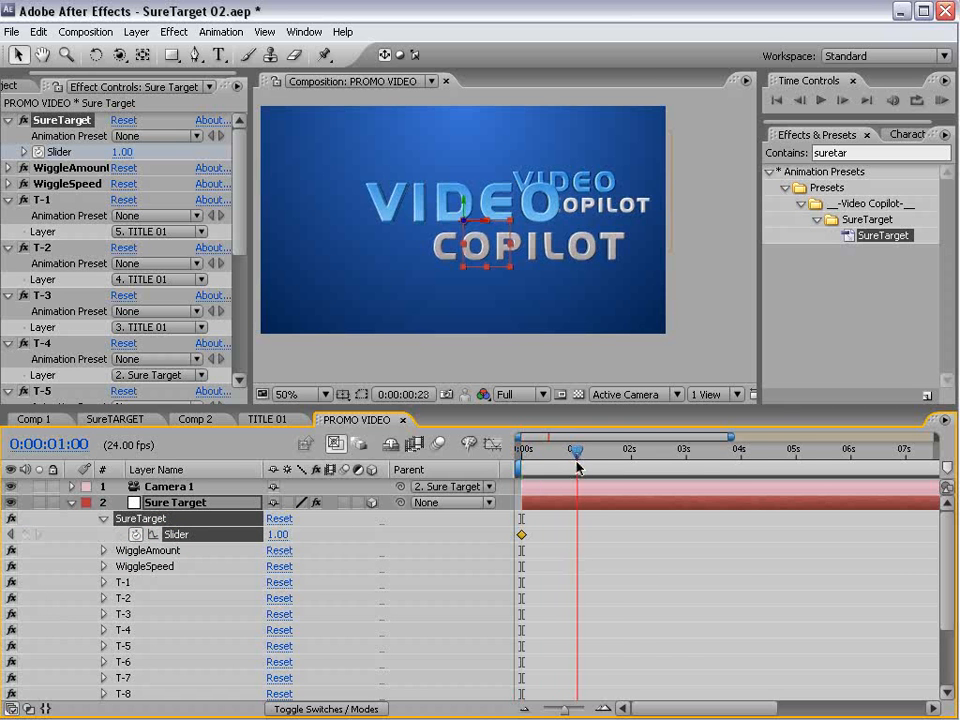
pyautogui.click(24, 535)
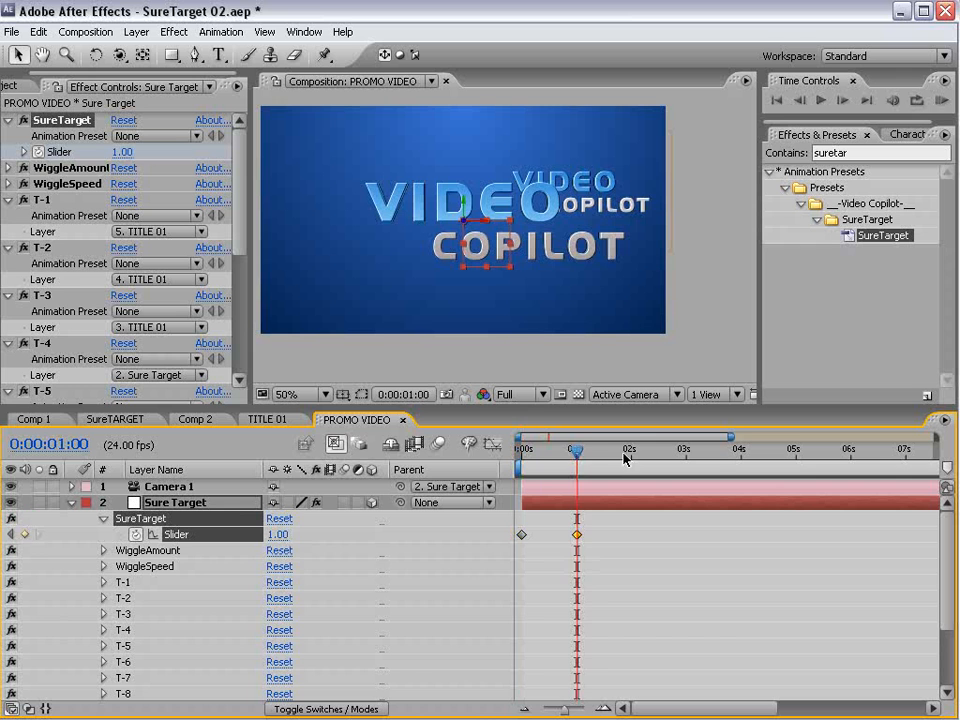
# - Keyframe the SureTarget slider to 2 at 0:00:02:00, viewing the composition through Active Camera
pyautogui.moveTo(577, 451); pyautogui.dragTo(631, 455)
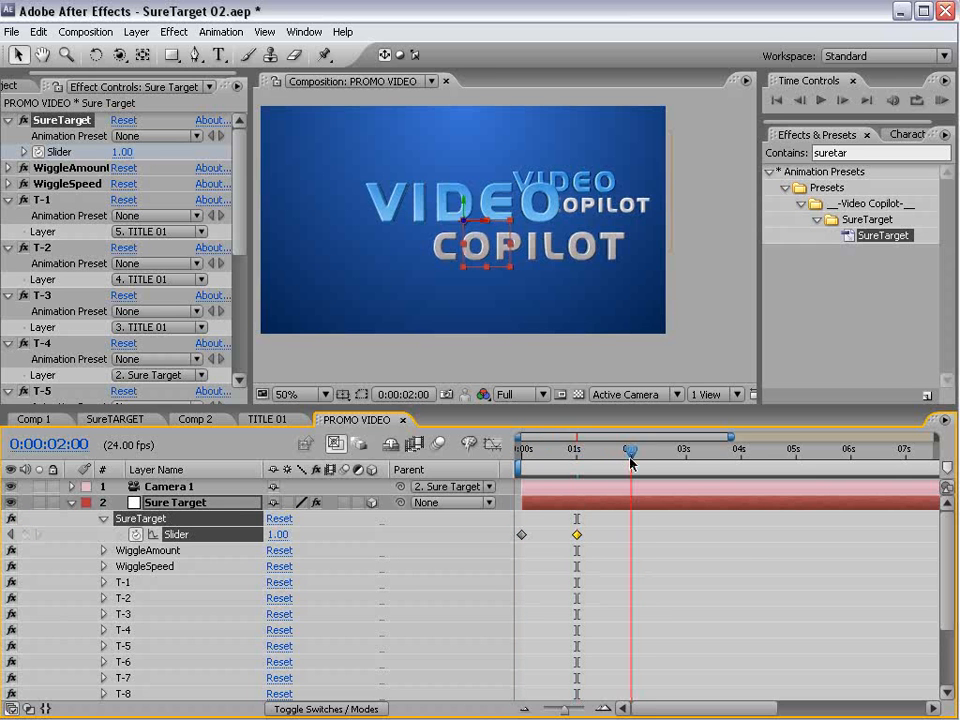
pyautogui.click(279, 535)
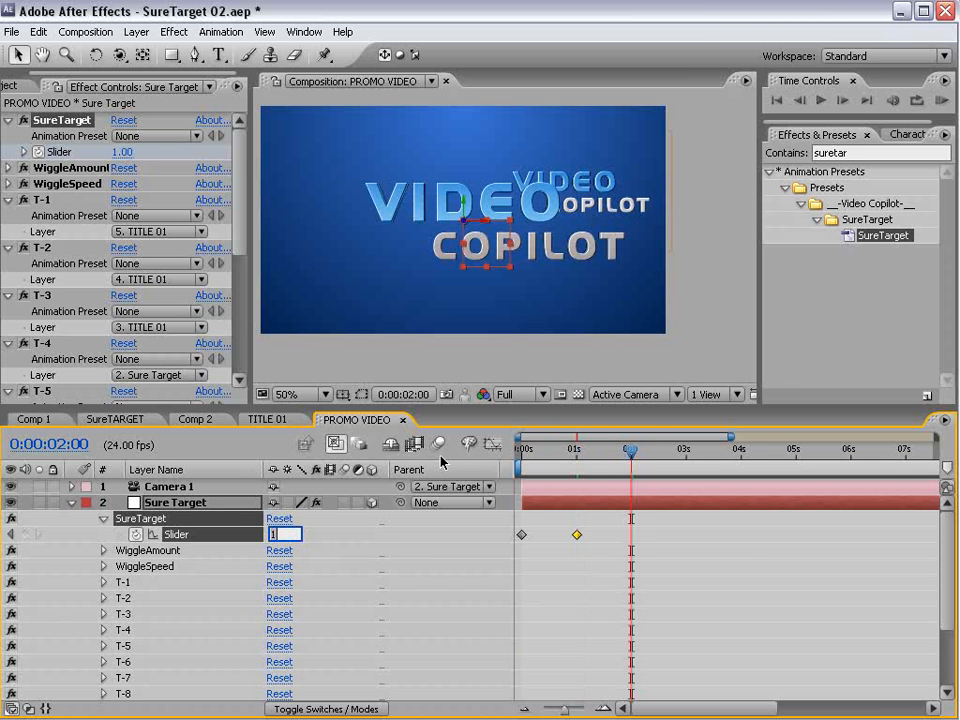
pyautogui.write('2')
pyautogui.press('Return')
pyautogui.click(612, 396)
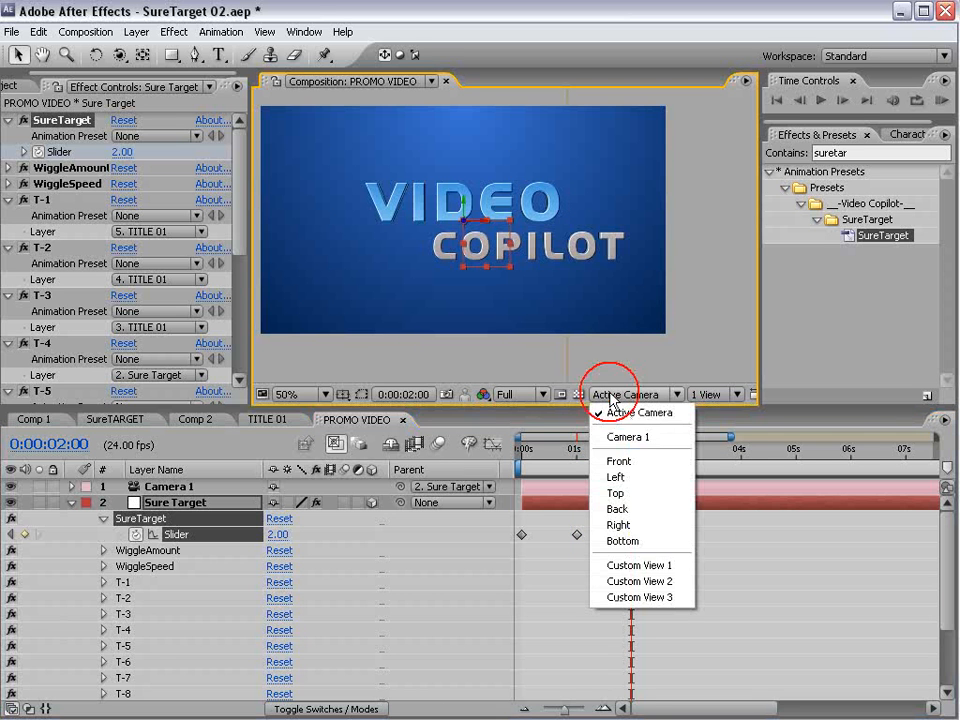
pyautogui.click(622, 413)
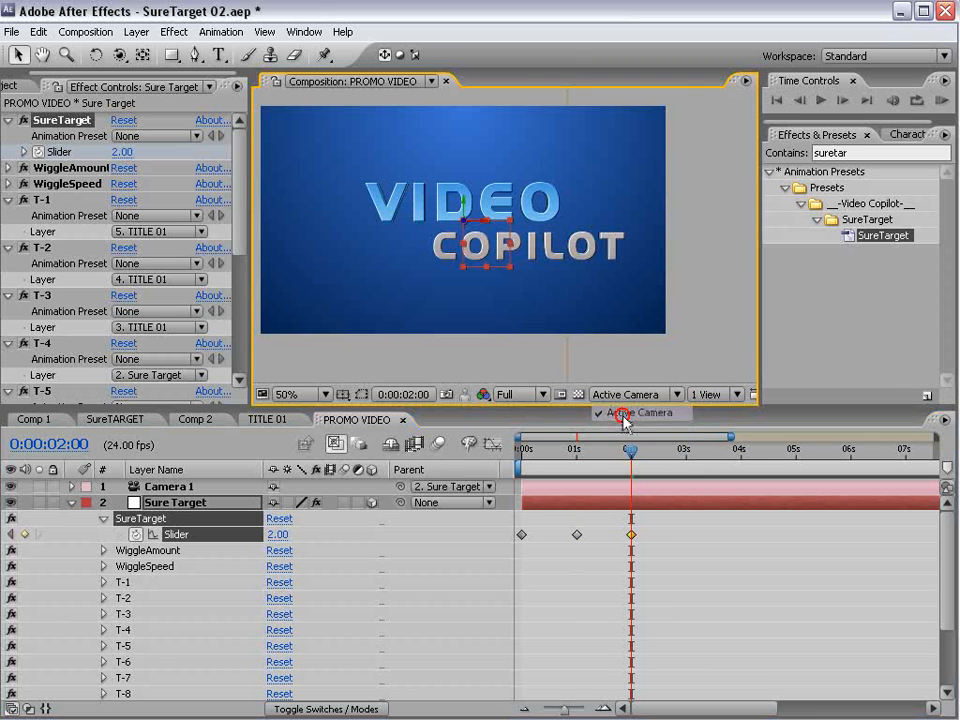
# - Add a hold keyframe to the SureTarget slider at about 3 seconds and set the slider to 3 at 0:00:04:00
pyautogui.moveTo(628, 453); pyautogui.dragTo(741, 459)
pyautogui.click(24, 534)
pyautogui.click(277, 534)
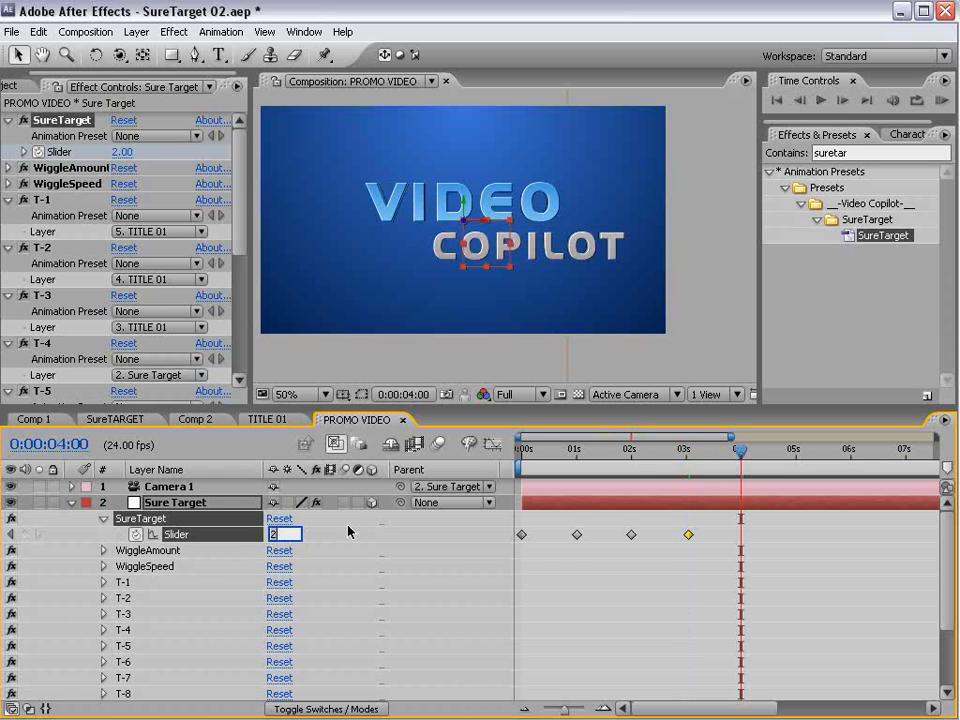
pyautogui.write('3')
pyautogui.press('Return')
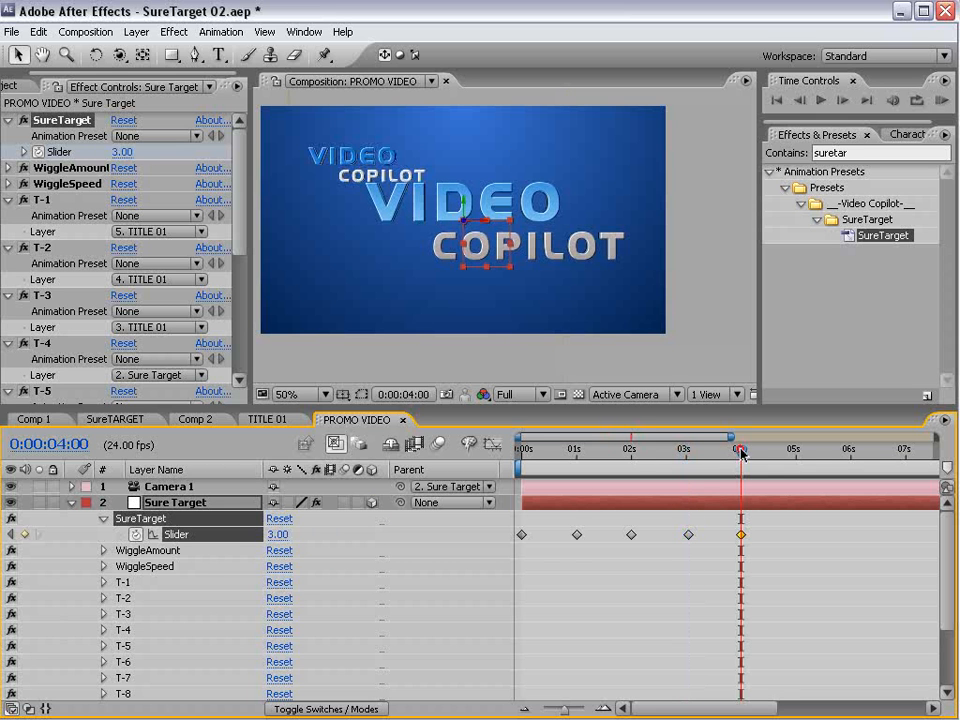
# - Apply Easy Ease to all five SureTarget slider keyframes, preview the camera moves and collapse the layer's properties
pyautogui.moveTo(741, 452); pyautogui.dragTo(552, 505)
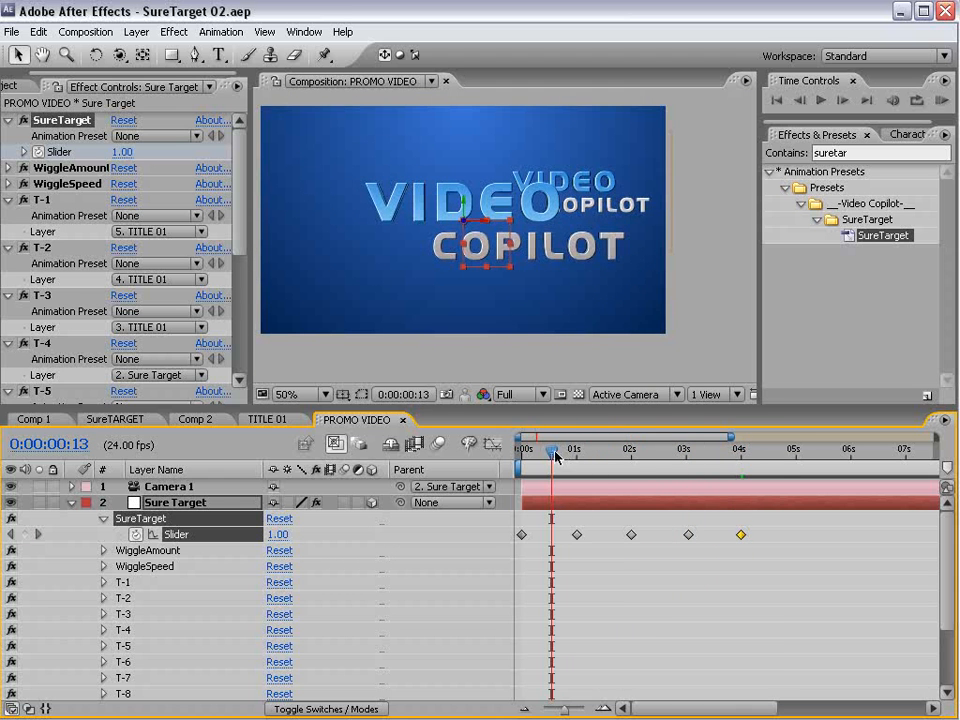
pyautogui.moveTo(556, 457); pyautogui.dragTo(740, 497)
pyautogui.moveTo(814, 562); pyautogui.dragTo(516, 534)
pyautogui.press('F9')
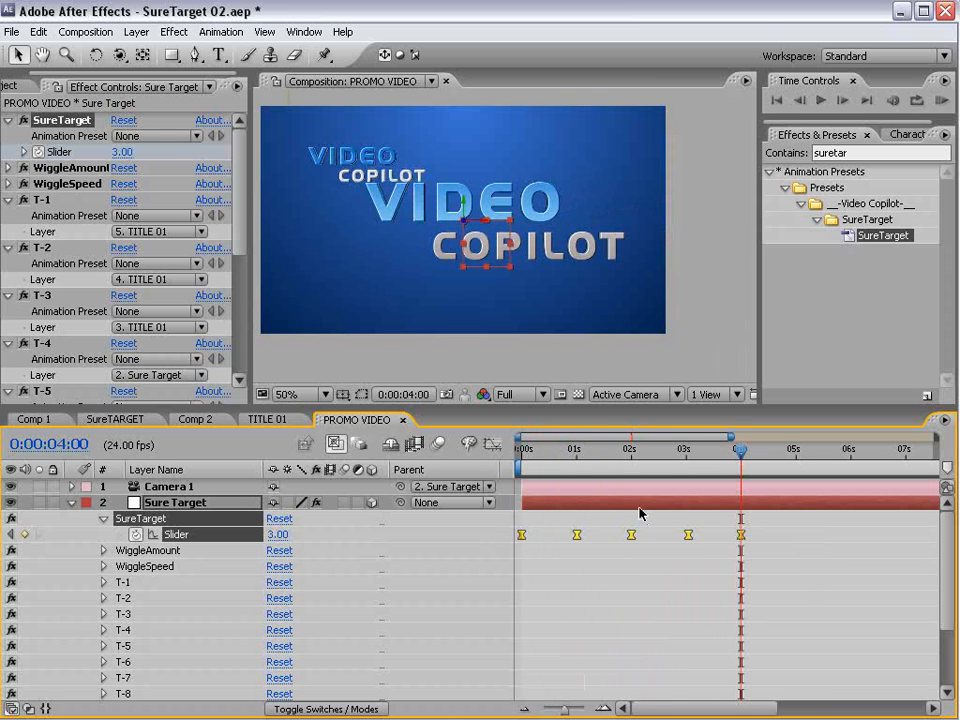
pyautogui.click(640, 513)
pyautogui.moveTo(520, 454); pyautogui.dragTo(735, 460)
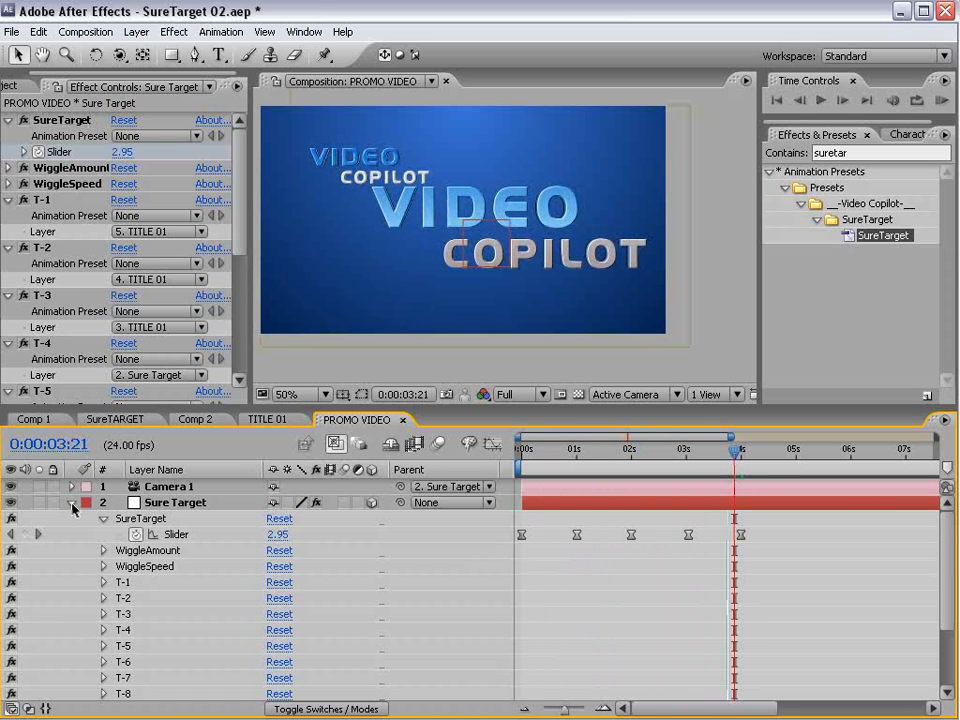
pyautogui.click(72, 503)
# - Unlock the particles layer in Comp 2 and copy it to the top of the PROMO VIDEO composition
pyautogui.click(205, 420)
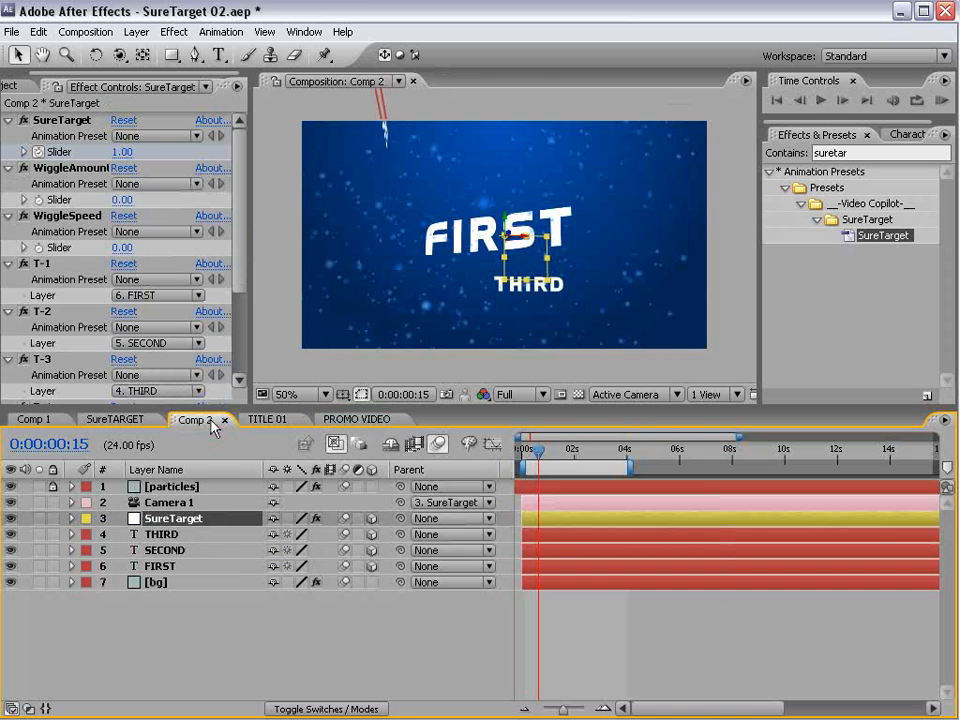
pyautogui.click(171, 626)
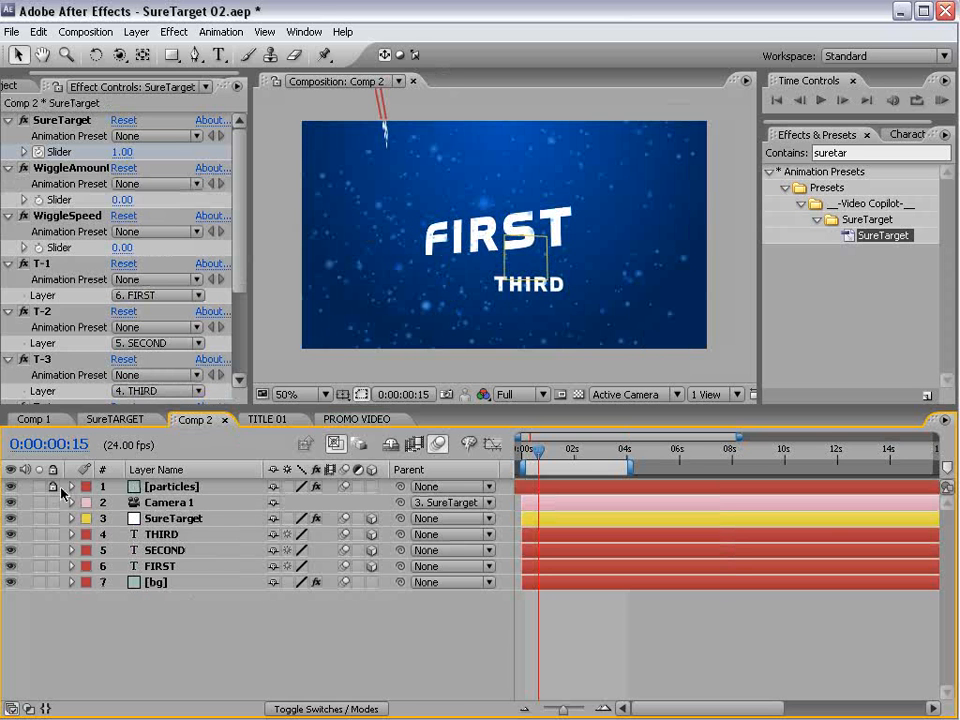
pyautogui.click(393, 327)
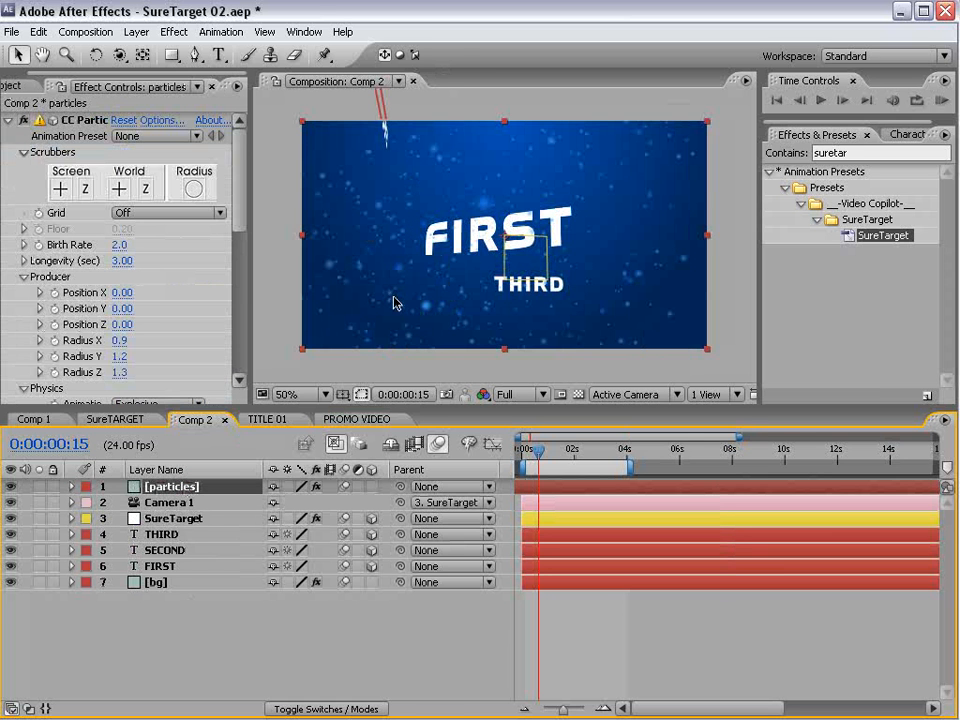
pyautogui.click(340, 421)
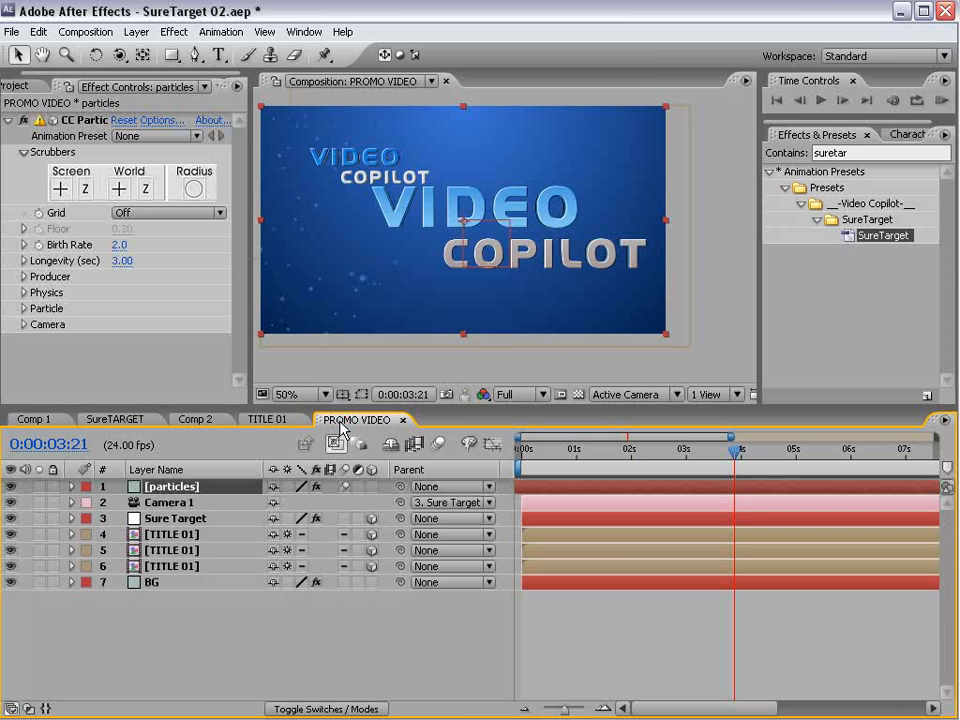
# - Widen the particle producer by setting Radius X to 1.8, Radius Y to 1.5 and Radius Z to 1.9
pyautogui.click(24, 277)
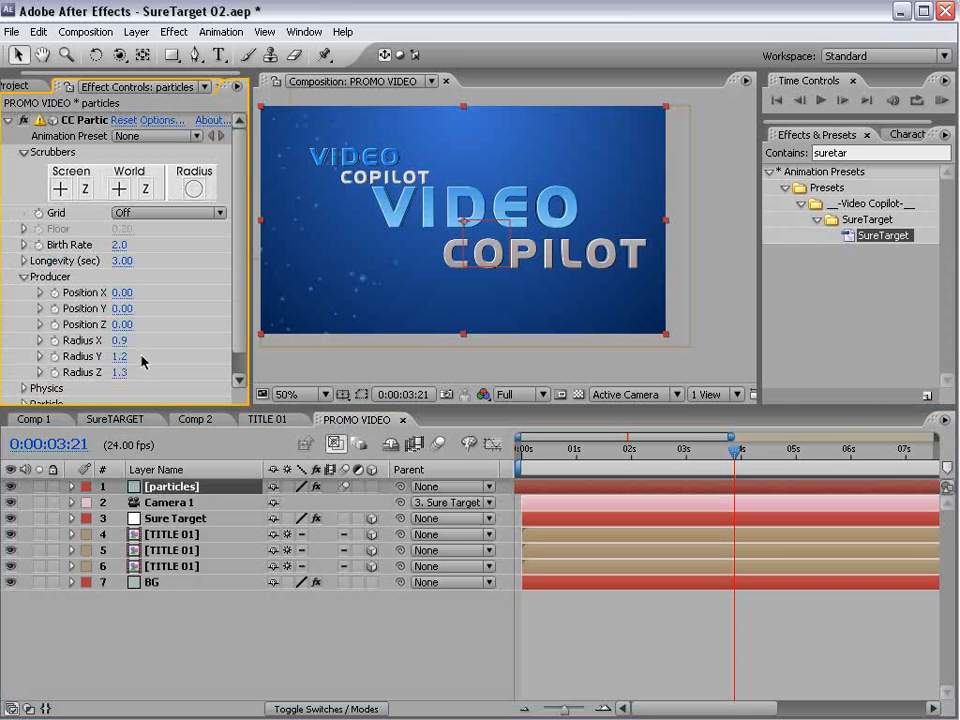
pyautogui.moveTo(131, 339); pyautogui.dragTo(174, 328)
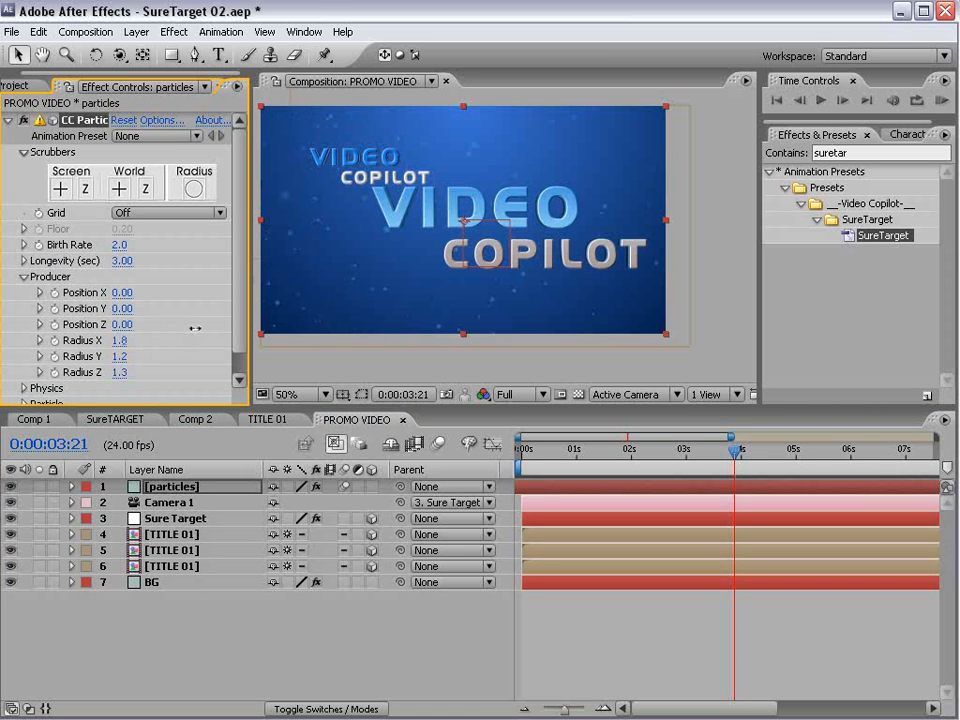
pyautogui.moveTo(120, 356); pyautogui.dragTo(180, 370)
# - Set the particles layer's blending mode to Add, return to the start of the composition and lock the layer
pyautogui.press('F4')
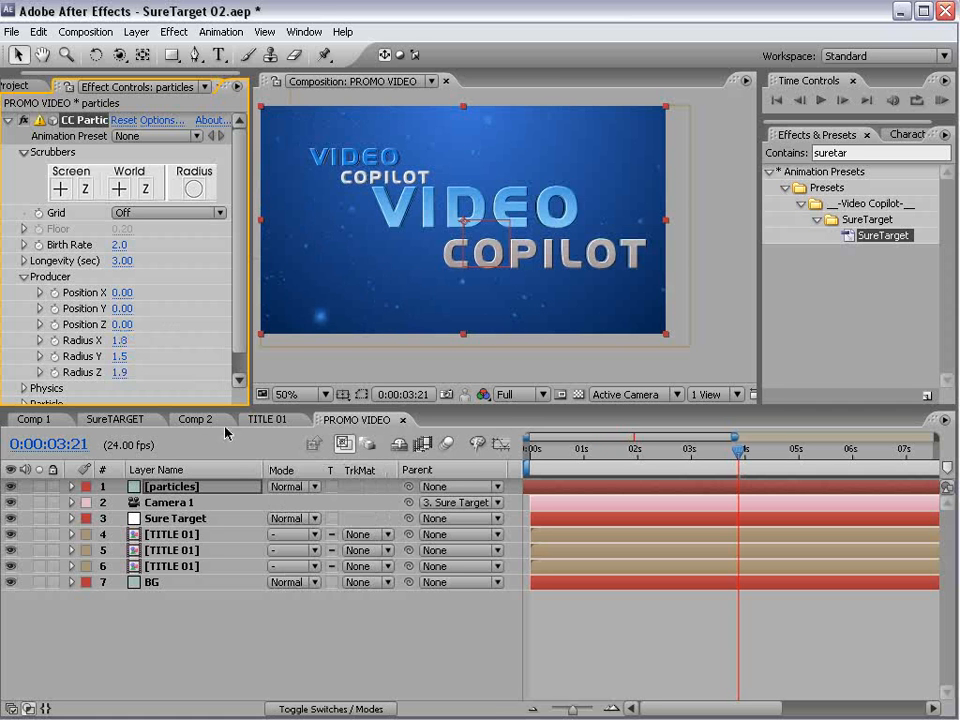
pyautogui.click(285, 482)
pyautogui.click(285, 647)
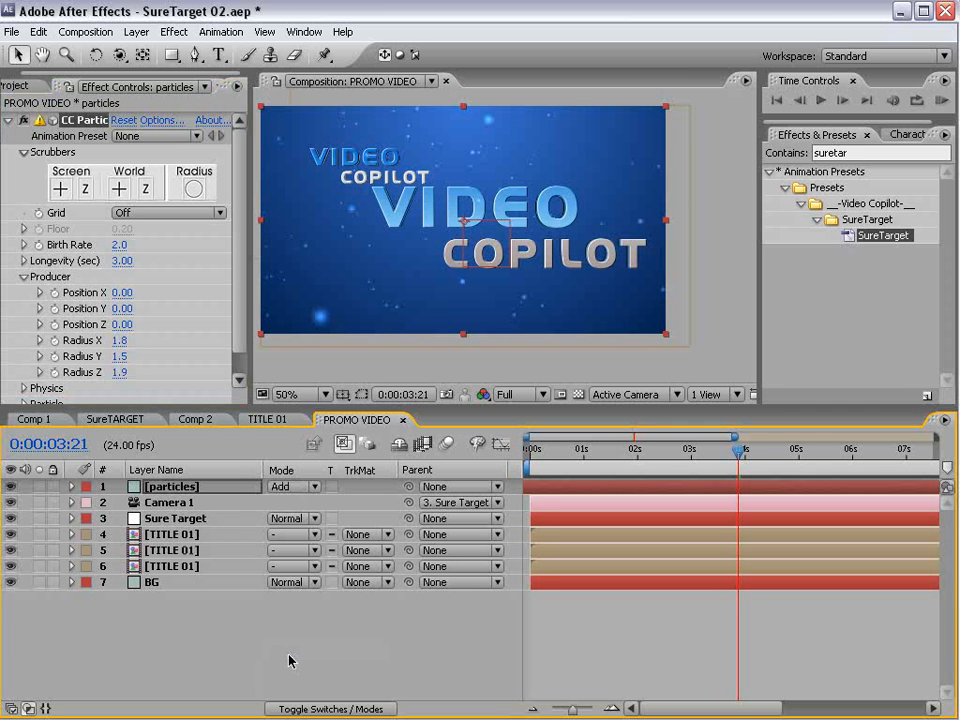
pyautogui.click(660, 650)
pyautogui.moveTo(738, 449); pyautogui.dragTo(515, 511)
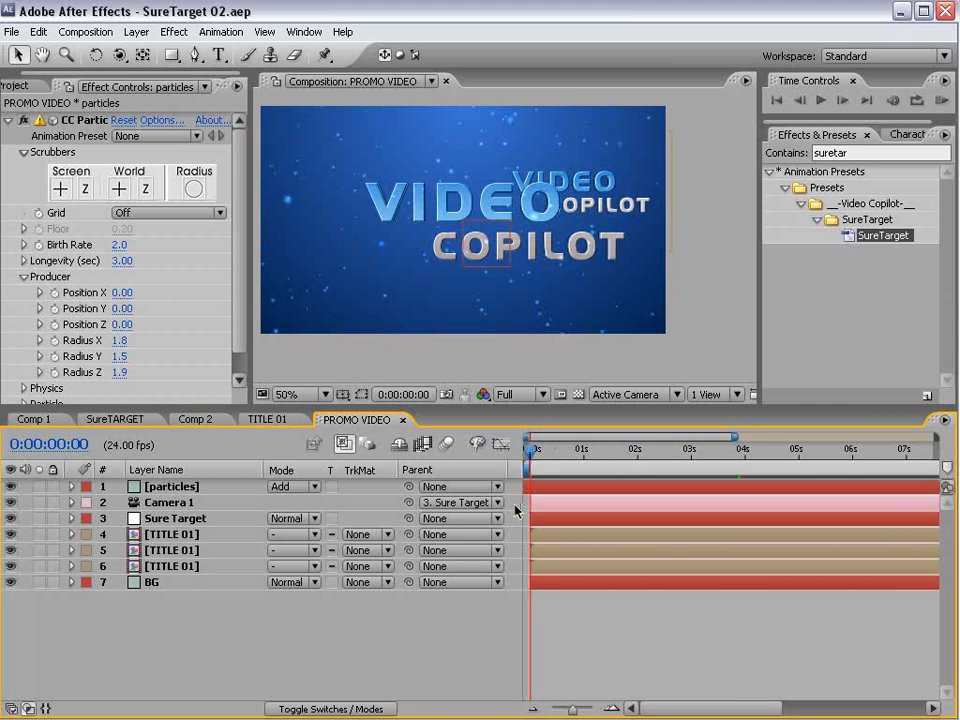
pyautogui.click(597, 180)
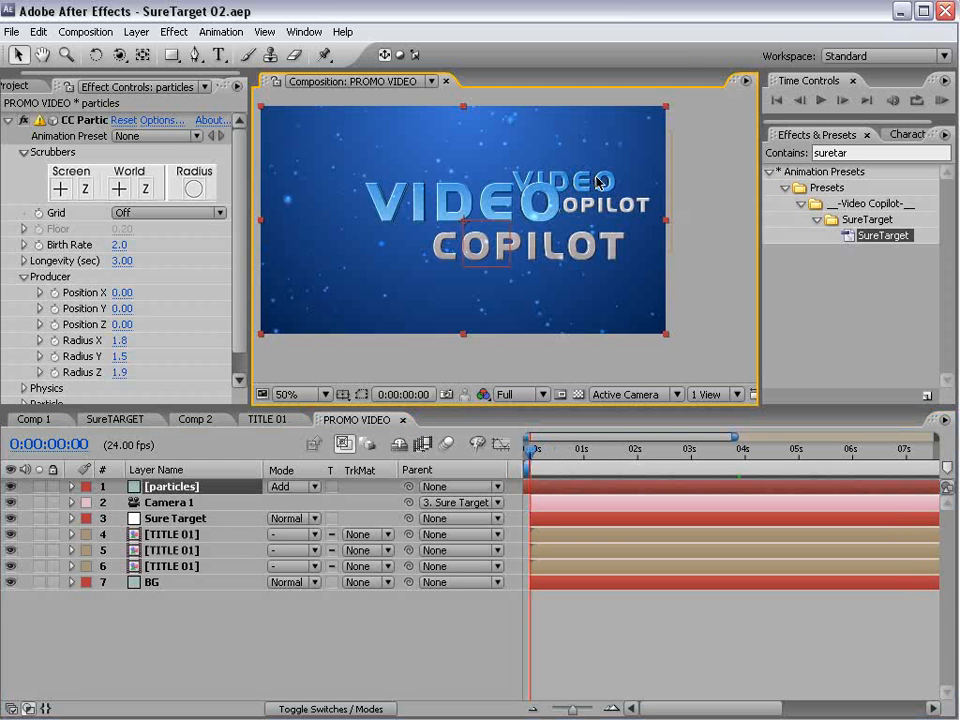
pyautogui.click(53, 486)
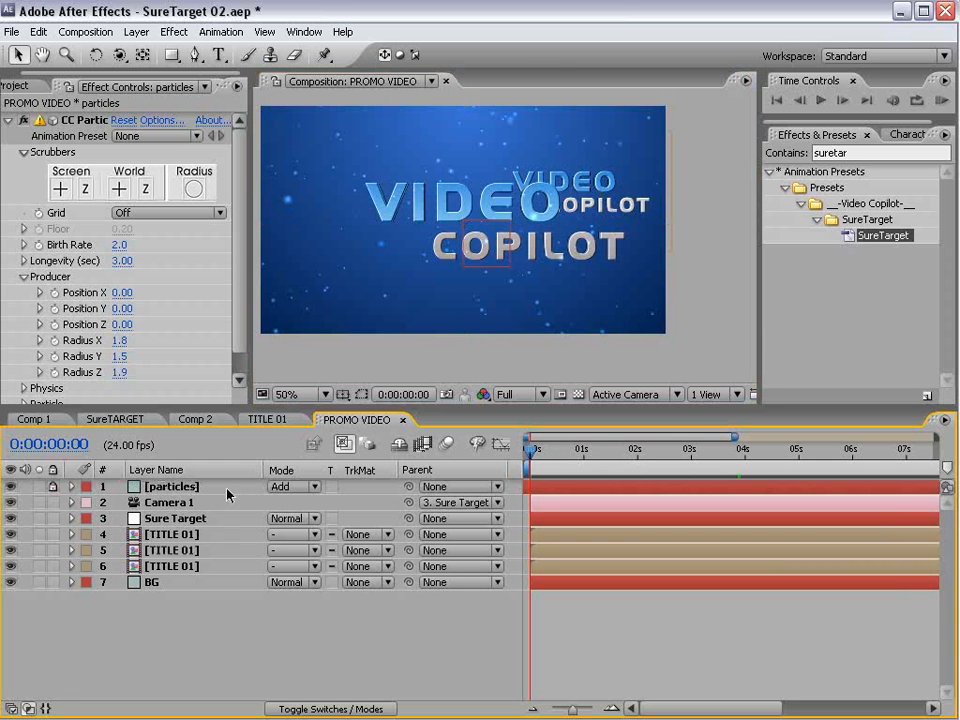
# - Rotate the rear TITLE 01 copy, layer 5, around its Y axis so it is turned away from the front title
pyautogui.click(668, 156)
pyautogui.press('w')
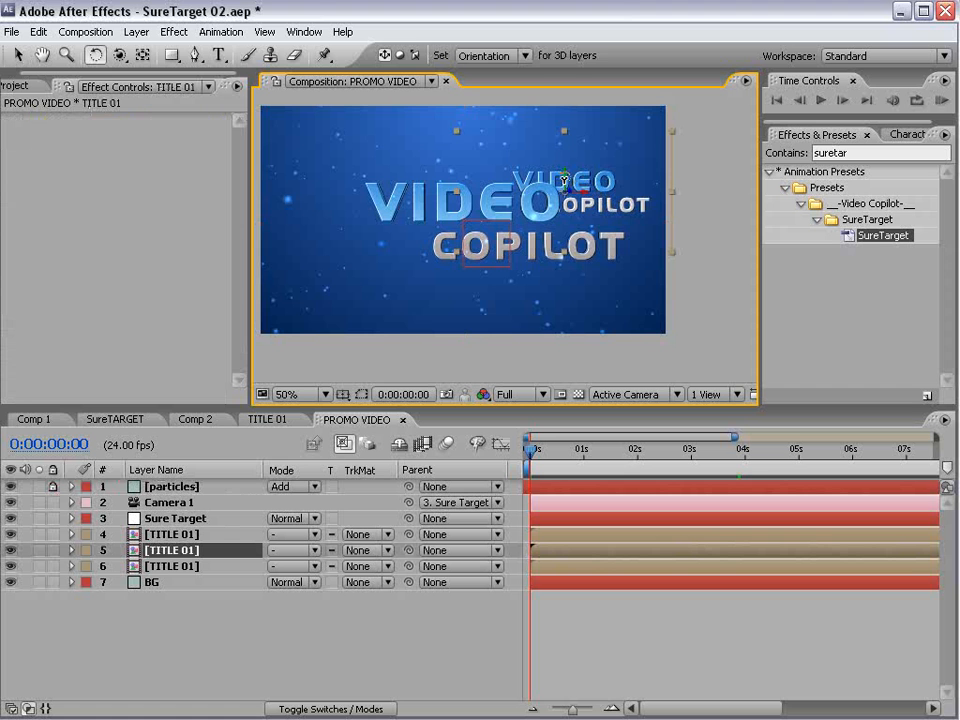
pyautogui.moveTo(568, 181); pyautogui.dragTo(603, 185)
pyautogui.press('v')
pyautogui.click(264, 645)
# - Reveal the Sure Target layer's keyframes and rotation properties and add an Orientation keyframe at 0:00:01:00
pyautogui.click(175, 518)
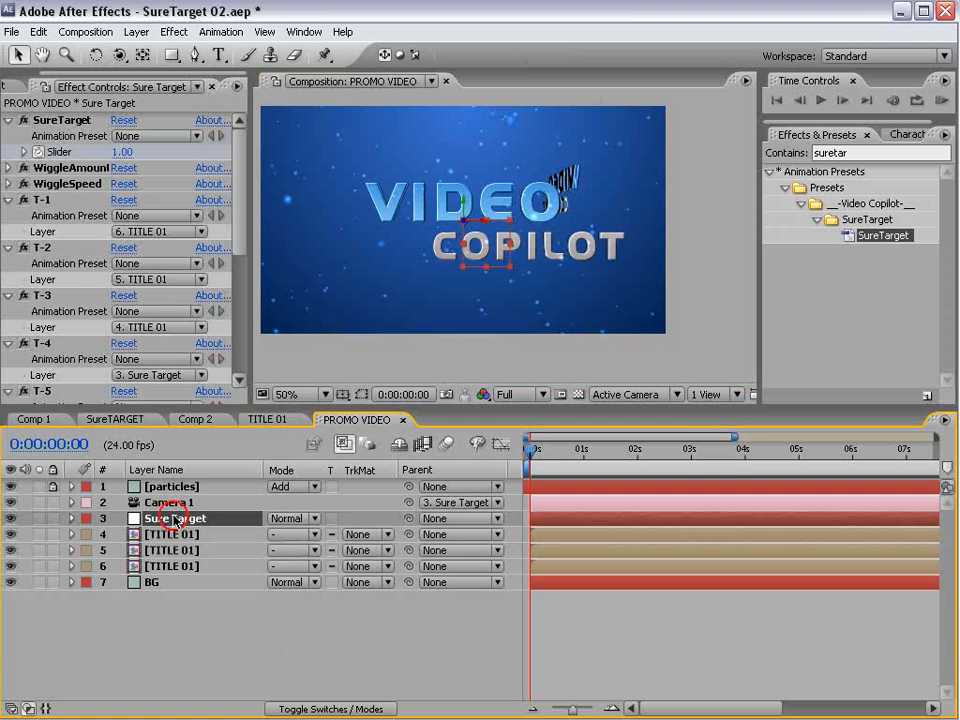
pyautogui.press('u')
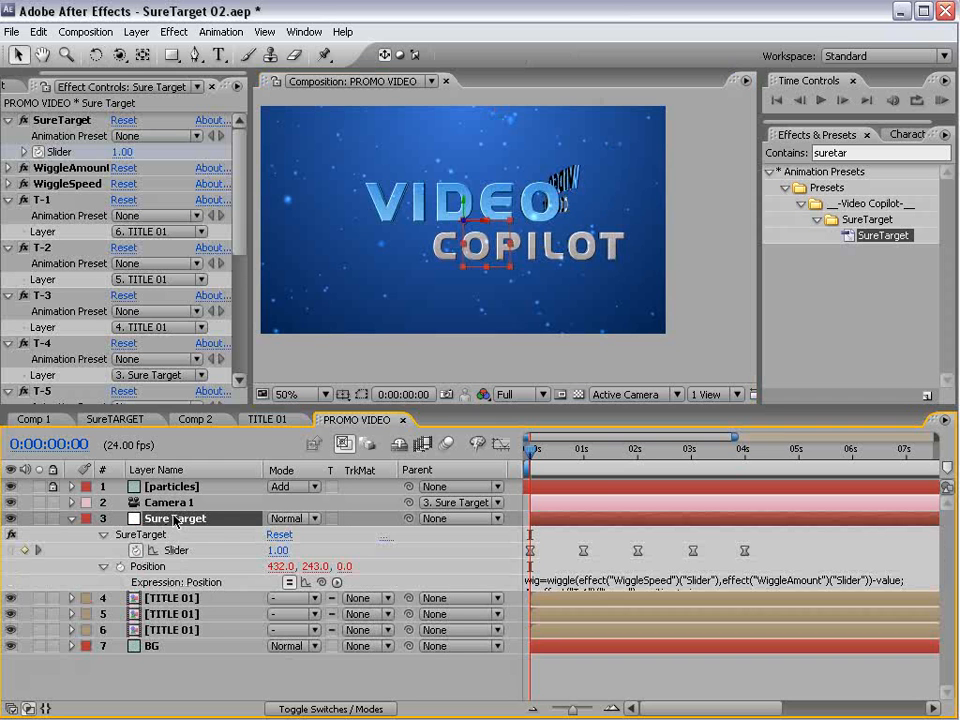
pyautogui.moveTo(580, 455)
pyautogui.mouseDown()
pyautogui.moveTo(630, 455)
pyautogui.moveTo(582, 455)
pyautogui.mouseUp()
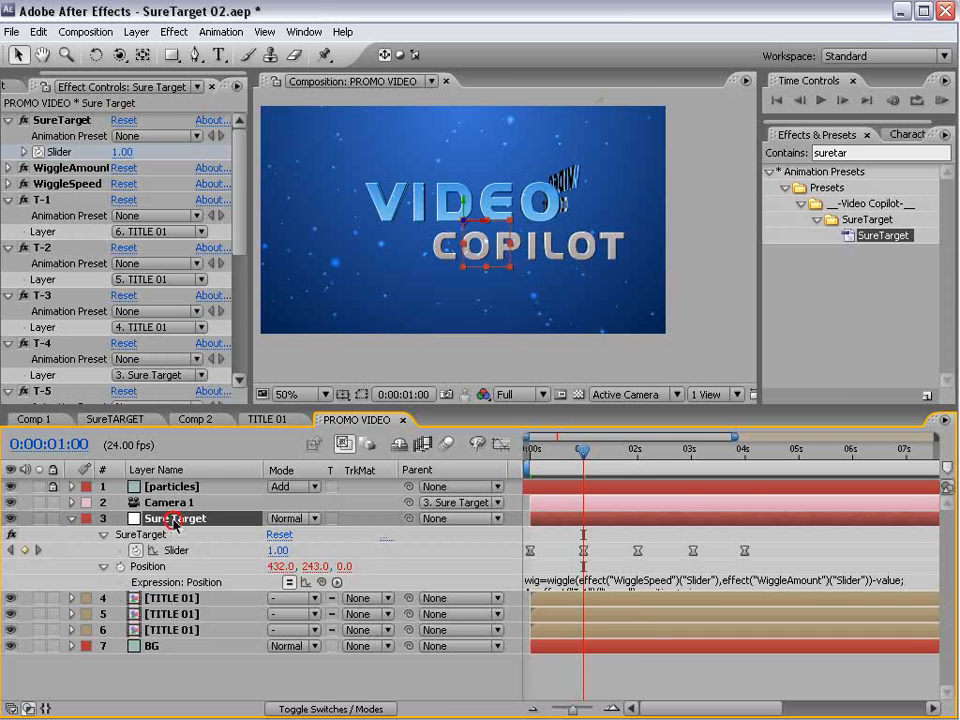
pyautogui.hotkey('shift', 'r')
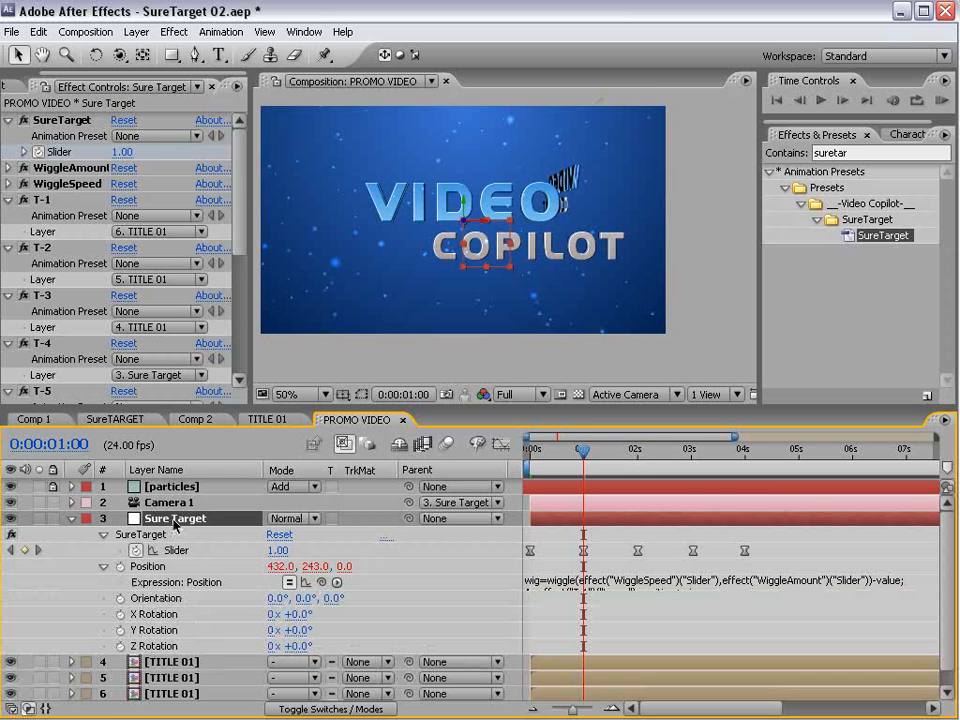
pyautogui.click(120, 598)
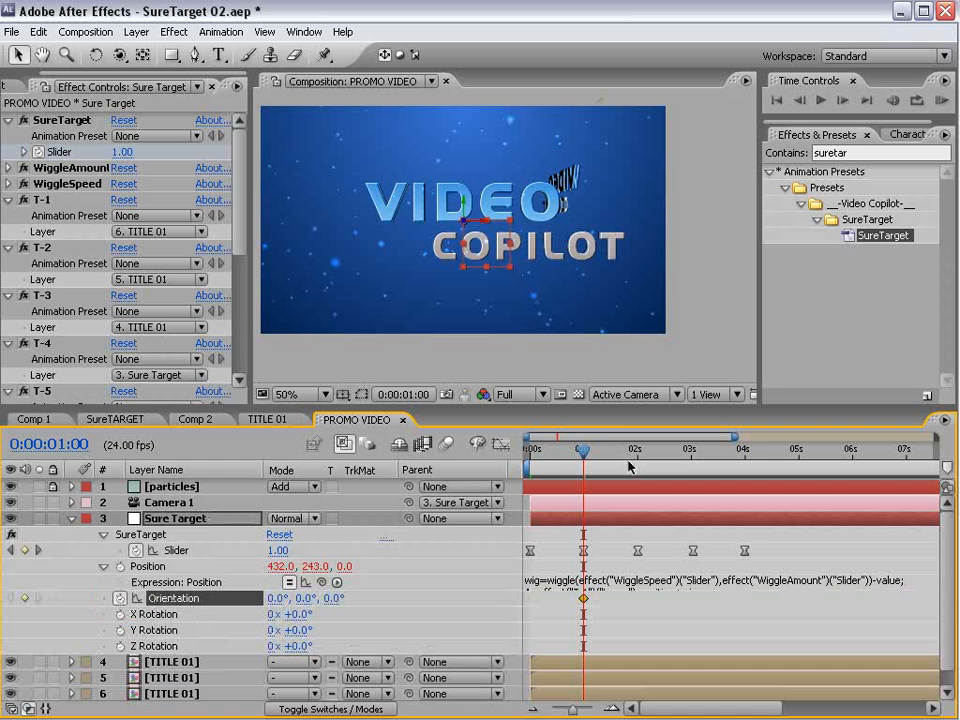
# - Set Sure Target's Y orientation to 294° at 0:00:02:00 and apply Easy Ease to both Orientation keyframes
pyautogui.moveTo(588, 453); pyautogui.dragTo(637, 453)
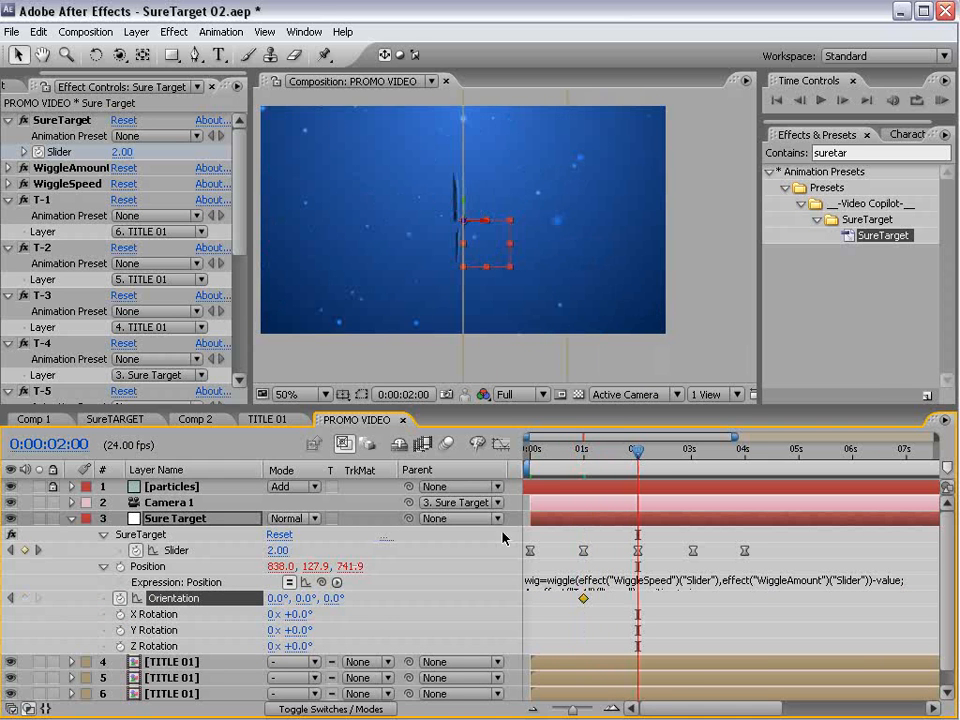
pyautogui.moveTo(309, 600); pyautogui.dragTo(222, 620)
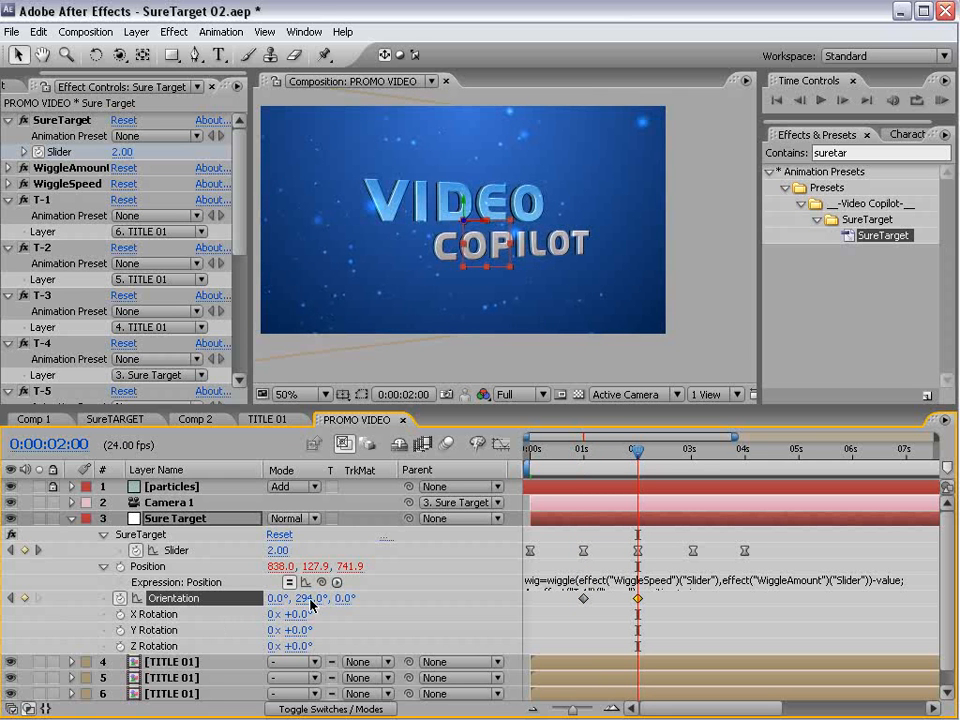
pyautogui.moveTo(639, 462)
pyautogui.mouseDown()
pyautogui.moveTo(595, 460)
pyautogui.moveTo(636, 455)
pyautogui.mouseUp()
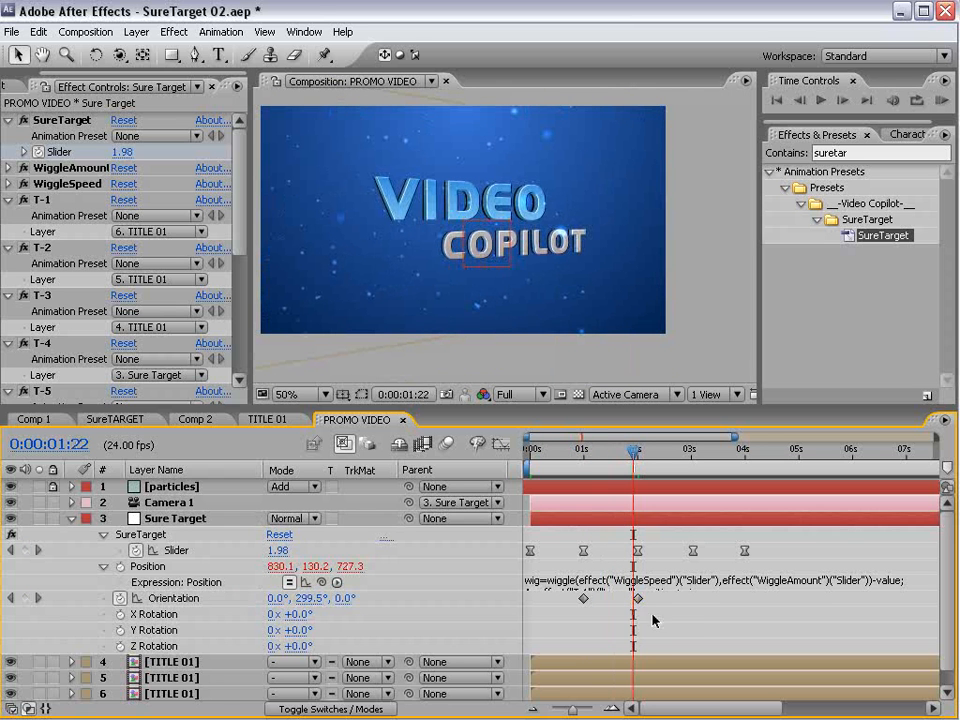
pyautogui.click(592, 611)
pyautogui.moveTo(592, 608); pyautogui.dragTo(562, 604)
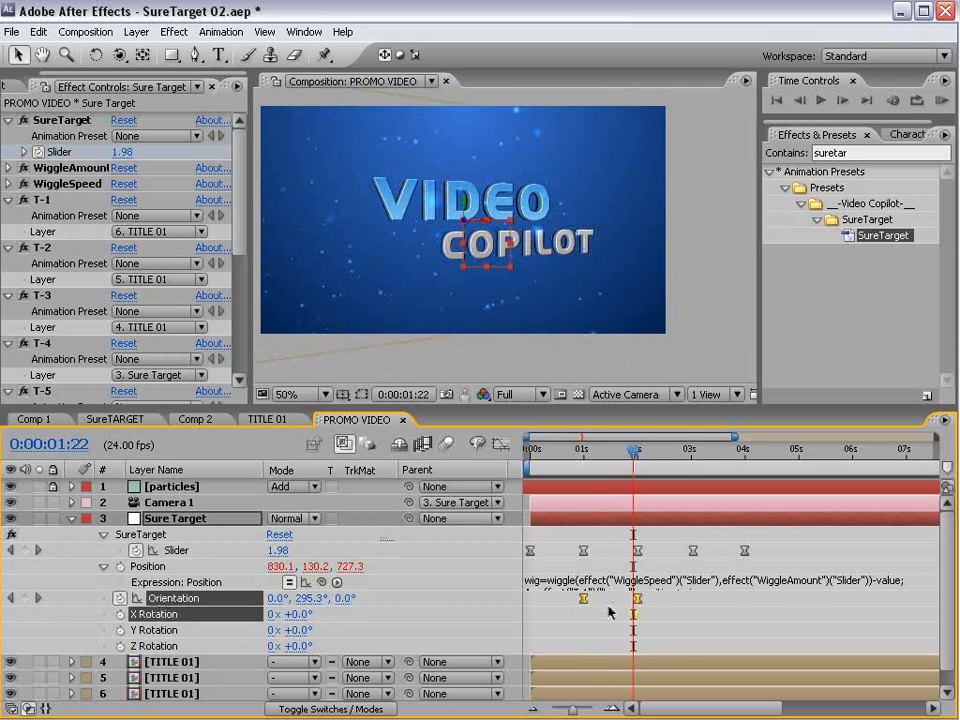
# - Add a hold Orientation keyframe at about 3 seconds and set the Y orientation to 0° at 0:00:04:00
pyautogui.moveTo(677, 440); pyautogui.dragTo(744, 452)
pyautogui.click(24, 599)
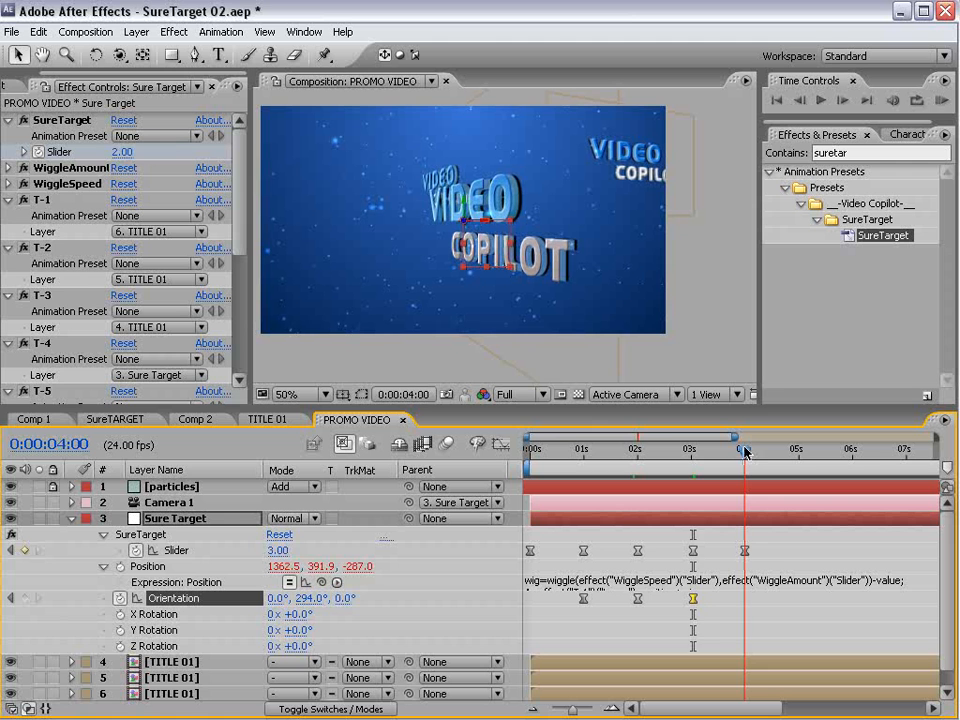
pyautogui.click(305, 598)
pyautogui.write('0')
pyautogui.press('Return')
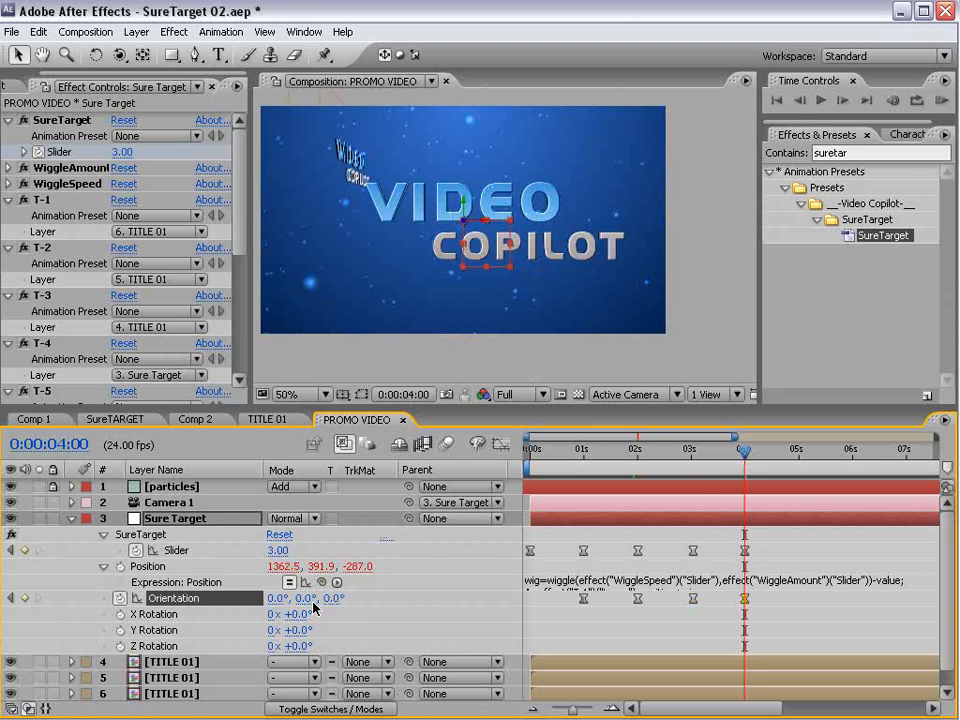
# - Preview the camera animation in the enlarged composition view, then restore the layout and view the composition at 50%
pyautogui.moveTo(737, 449); pyautogui.dragTo(703, 484)
pyautogui.press('space')
pyautogui.press('`')
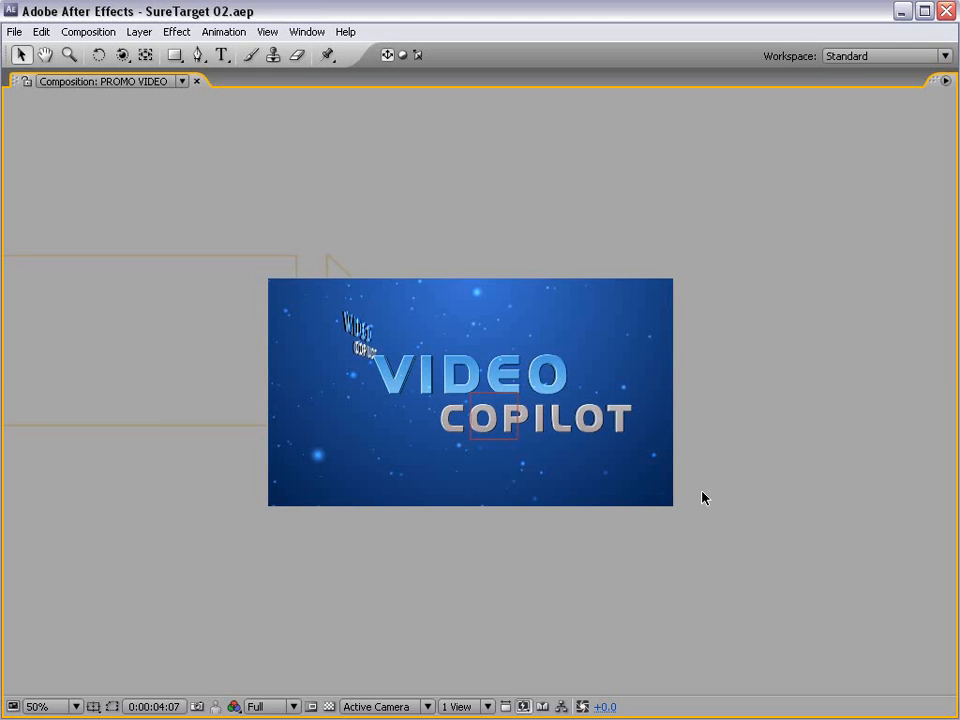
pyautogui.press('`')
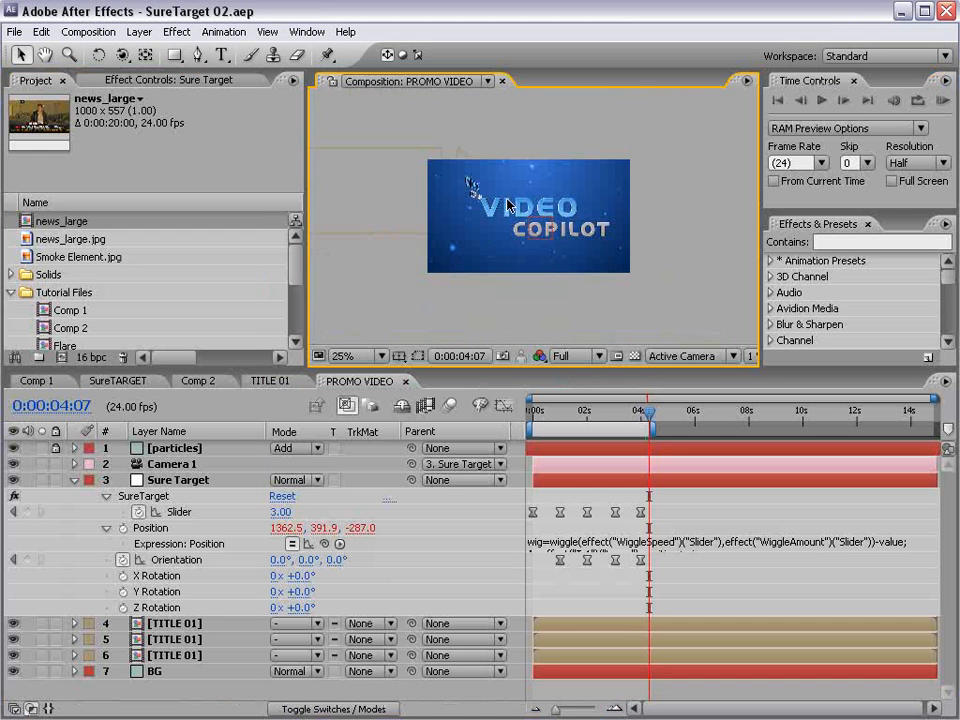
pyautogui.press('.')
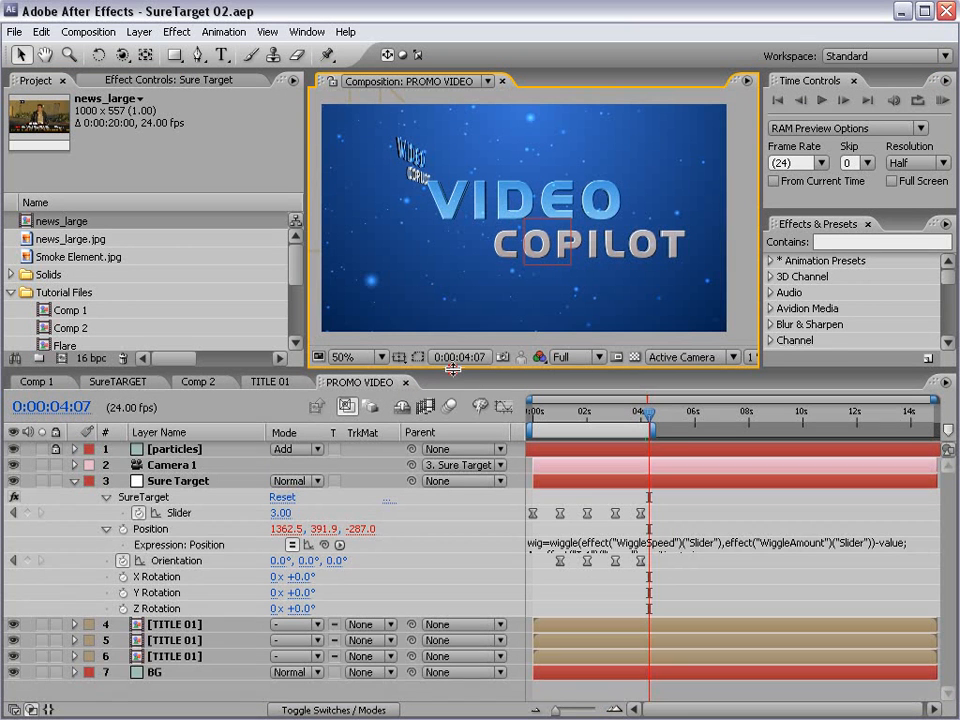
pyautogui.moveTo(450, 368); pyautogui.dragTo(445, 385)
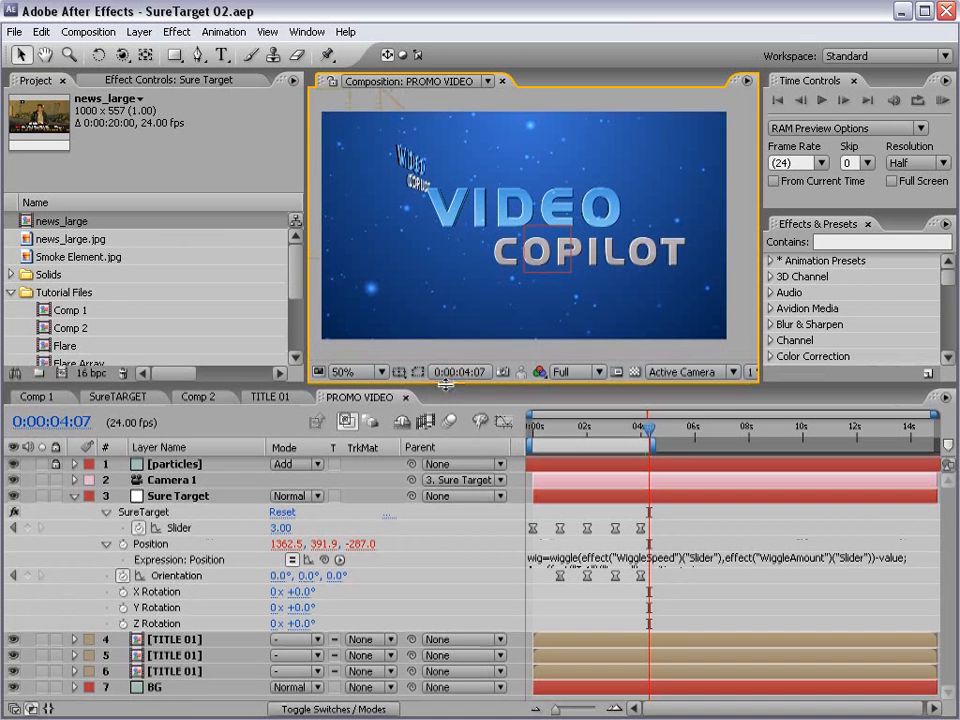
# - Collapse the Sure Target layer's properties and duplicate the TITLE 01 composition twice in the Titles folder
pyautogui.click(73, 496)
pyautogui.moveTo(296, 279); pyautogui.dragTo(296, 336)
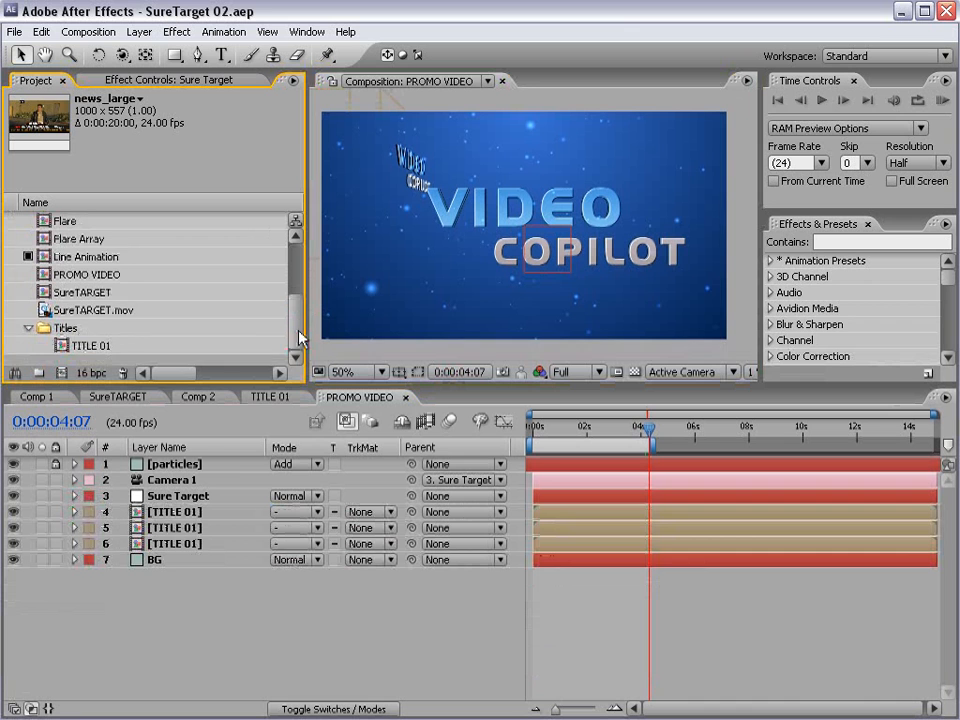
pyautogui.click(84, 346)
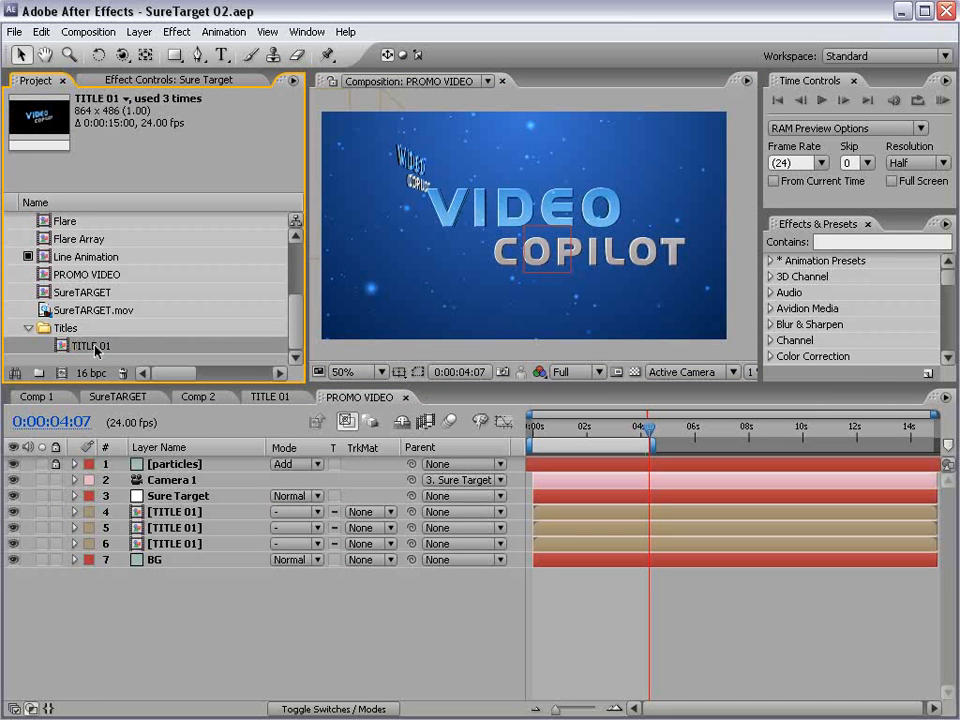
pyautogui.click(44, 31)
pyautogui.click(78, 197)
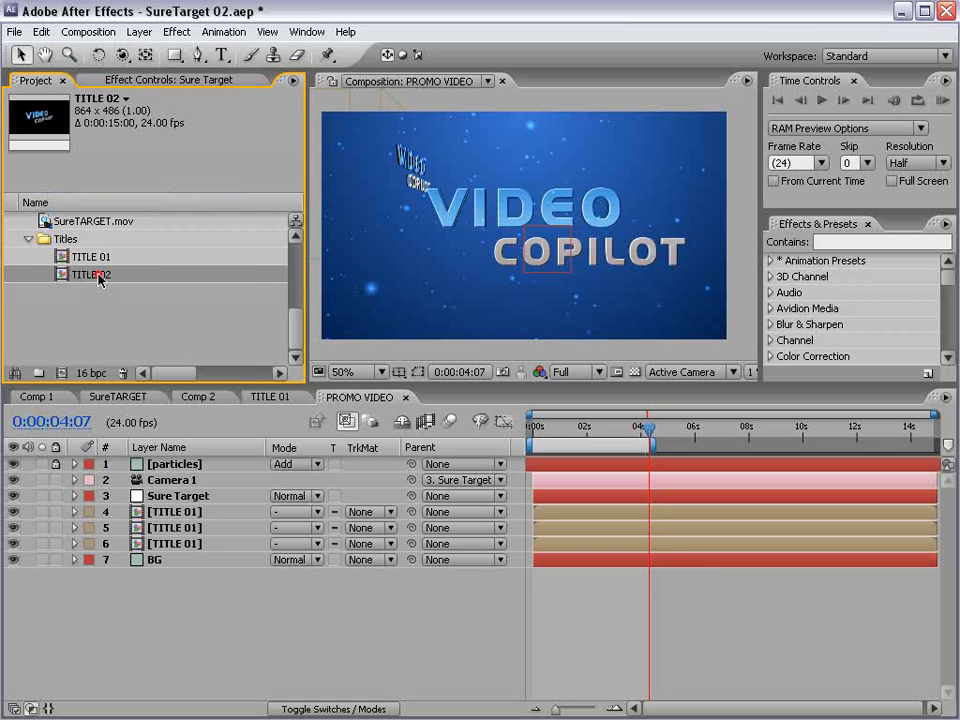
pyautogui.click(41, 31)
pyautogui.click(66, 196)
pyautogui.click(96, 238)
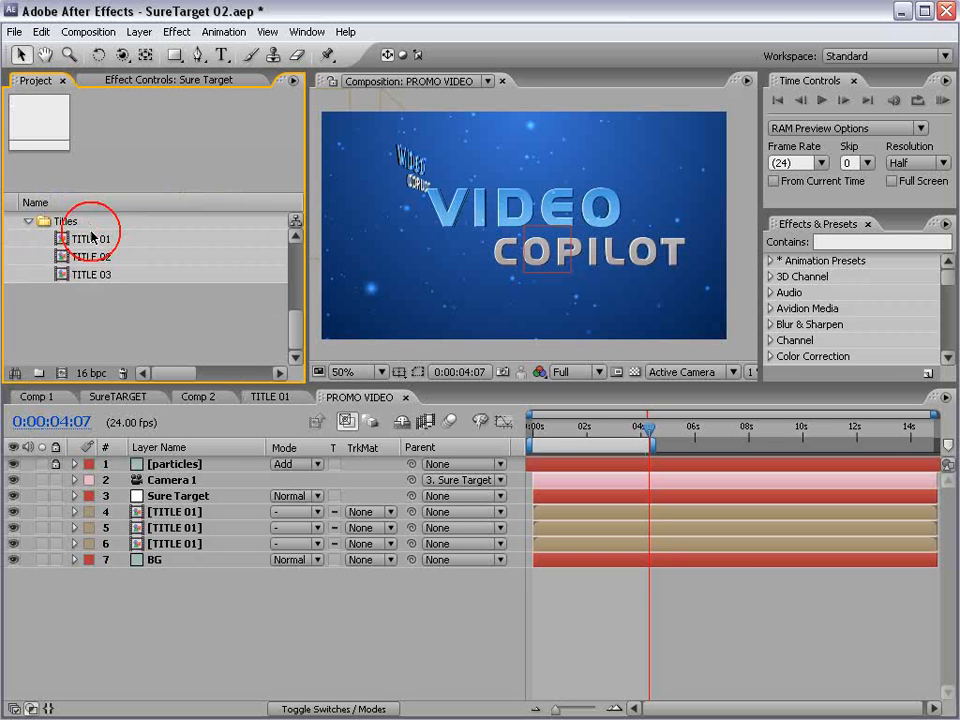
pyautogui.click(88, 258)
pyautogui.click(92, 276)
# - Open the TITLE 02 composition and replace its VIDEO text with SURE and its COPILOT text with TARGET
pyautogui.click(66, 258)
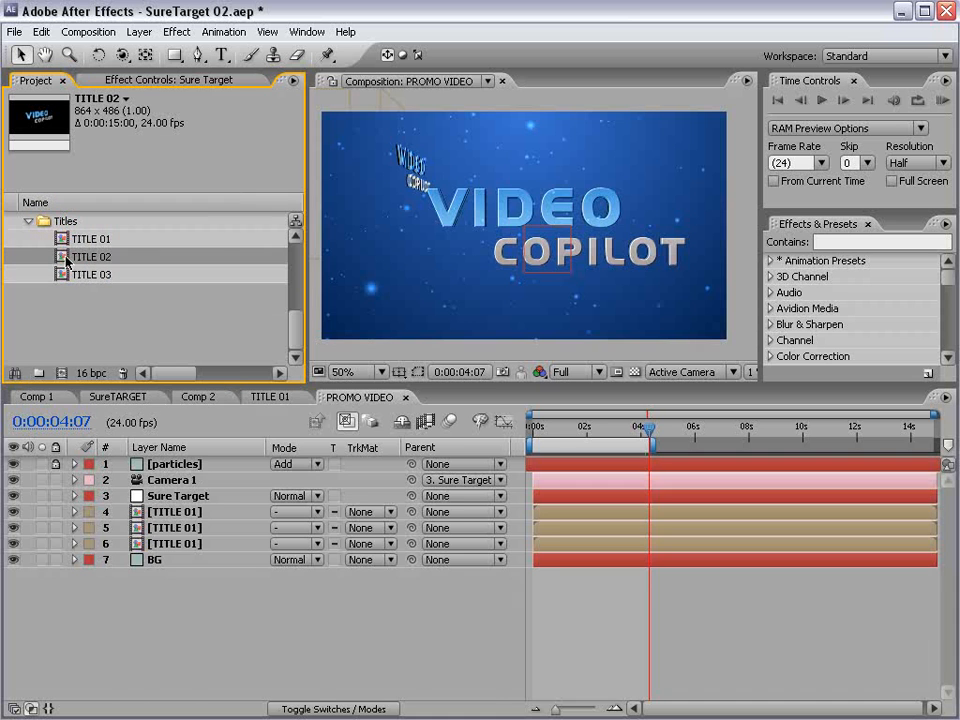
pyautogui.doubleClick(66, 258)
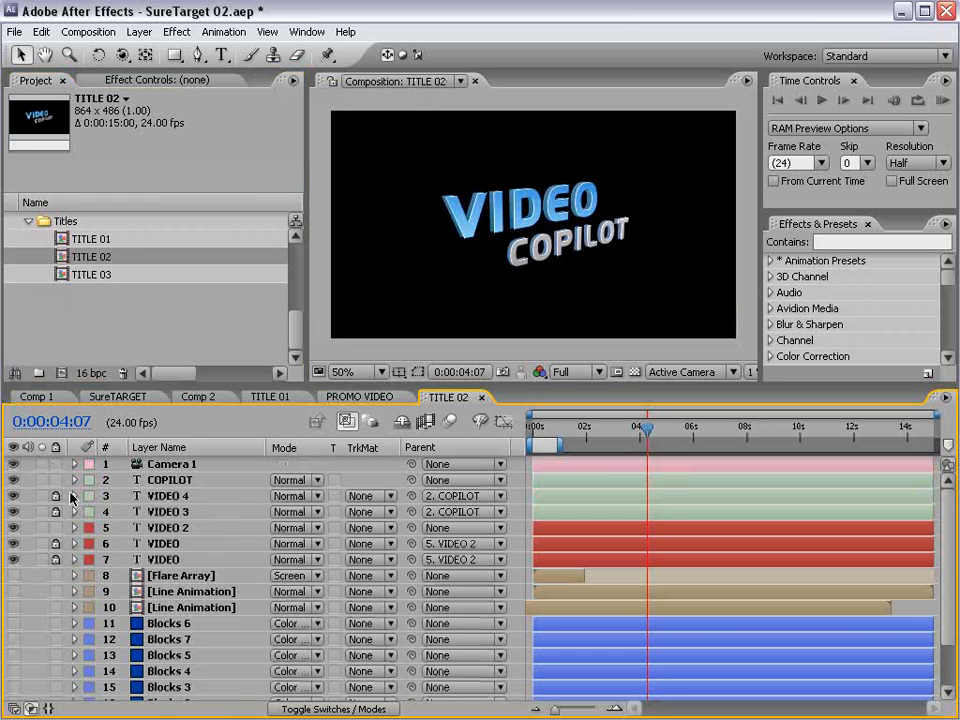
pyautogui.click(158, 481)
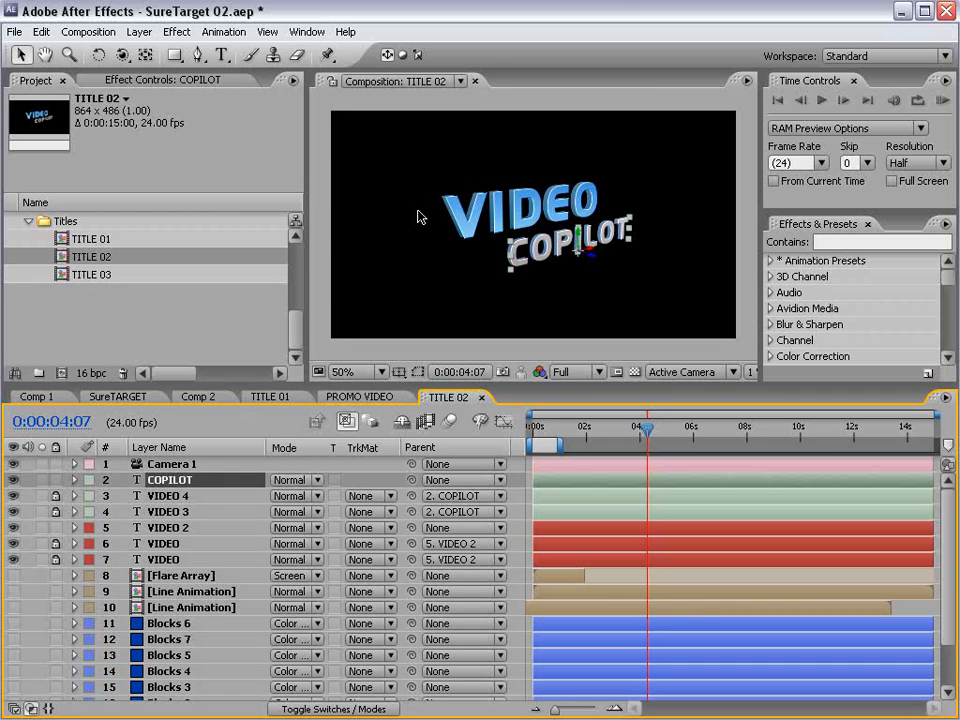
pyautogui.click(513, 213)
pyautogui.hotkey('ctrl', 't')
pyautogui.moveTo(447, 224); pyautogui.dragTo(626, 206)
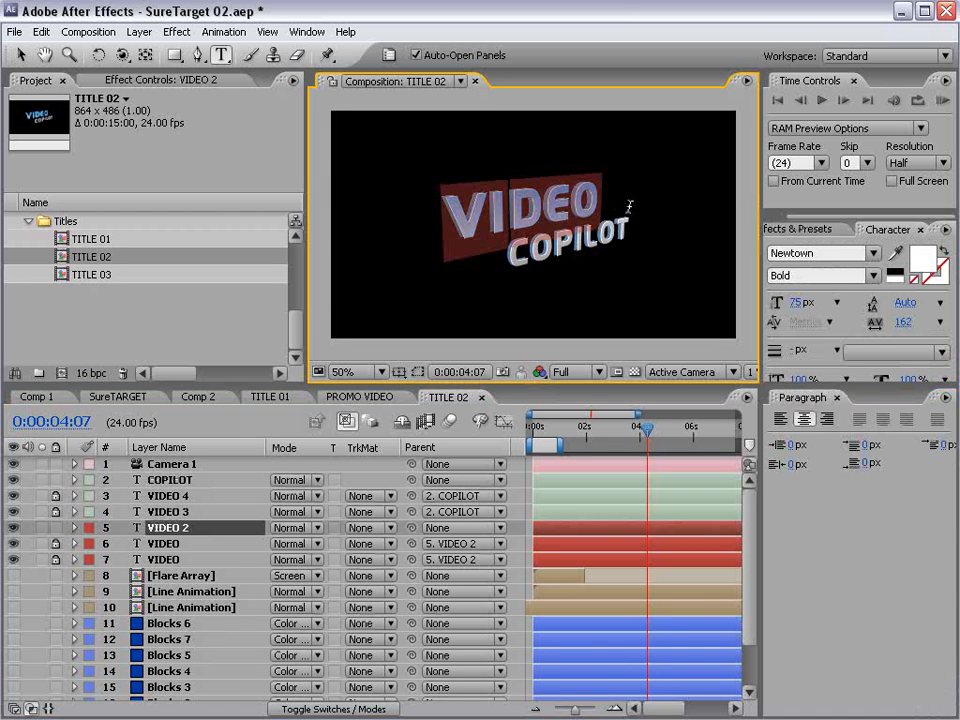
pyautogui.write('SURE')
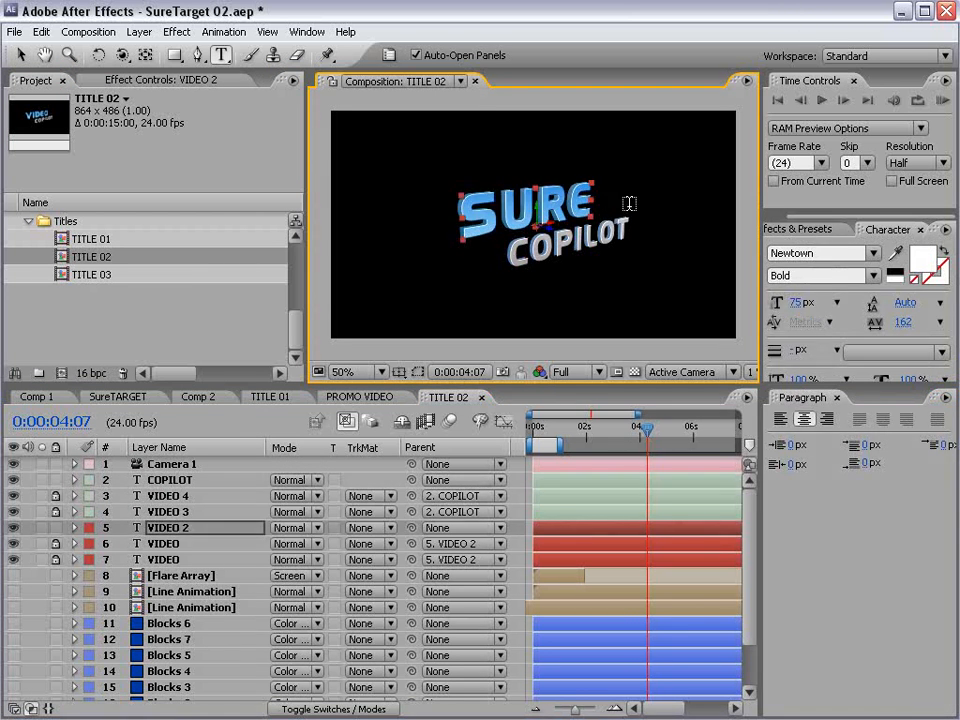
pyautogui.click(531, 248)
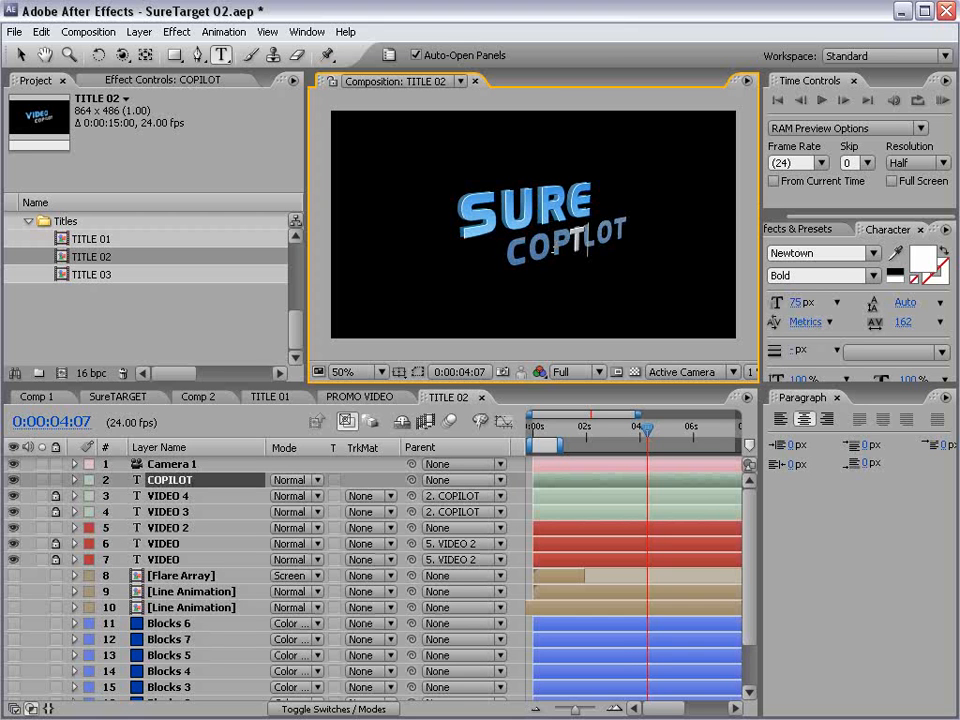
pyautogui.write('TARGET')
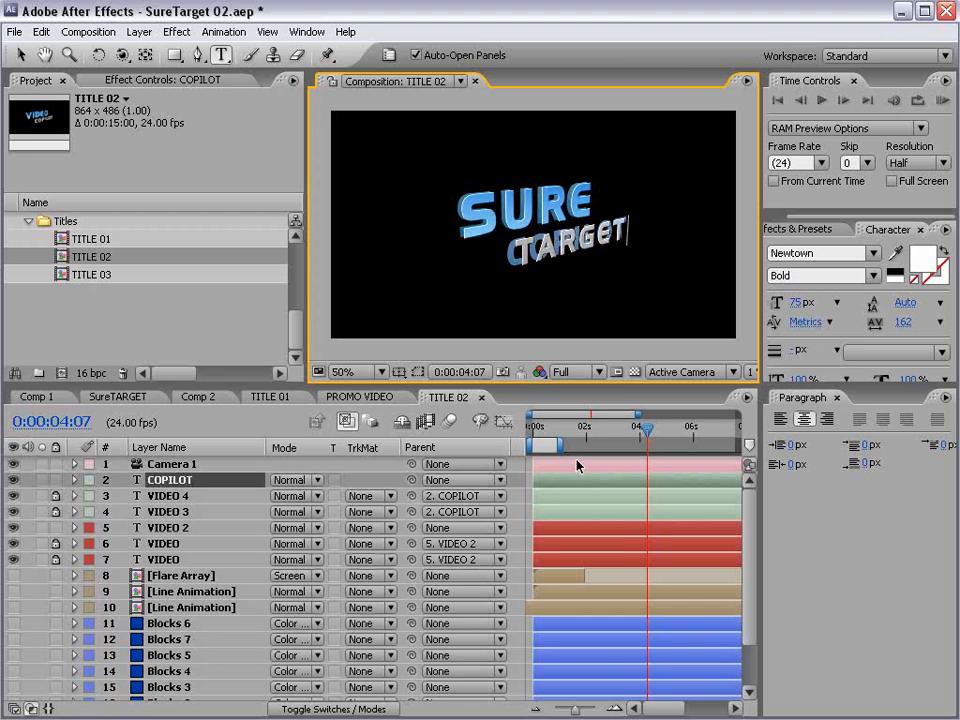
pyautogui.click(129, 256)
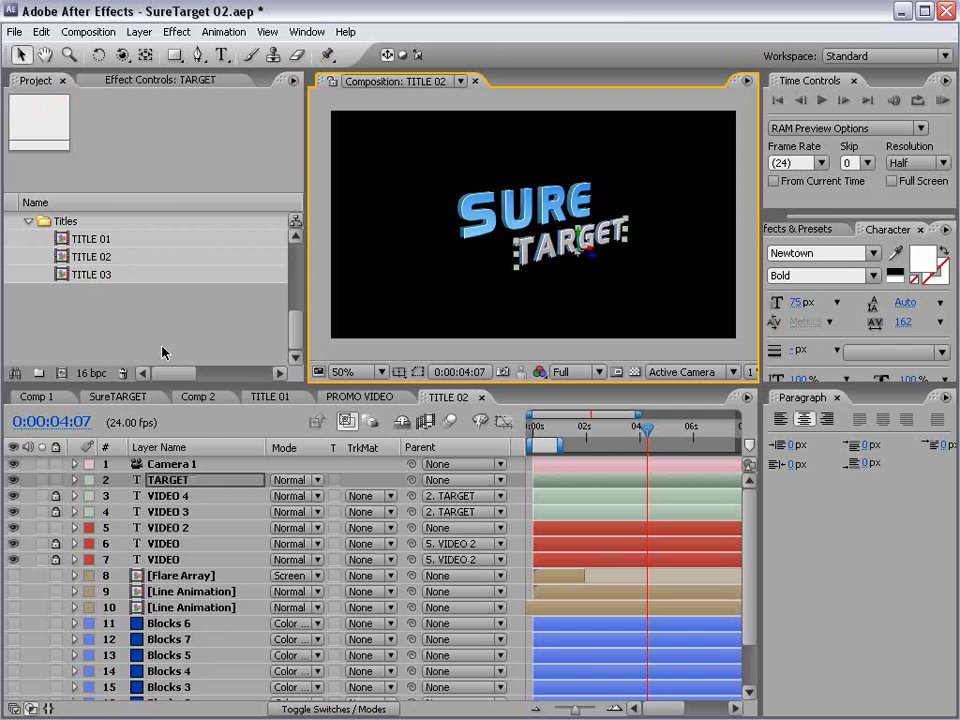
# - Open the TITLE 03 composition and replace its VIDEO text with NOW and its COPILOT text with AVAILABLE
pyautogui.doubleClick(88, 274)
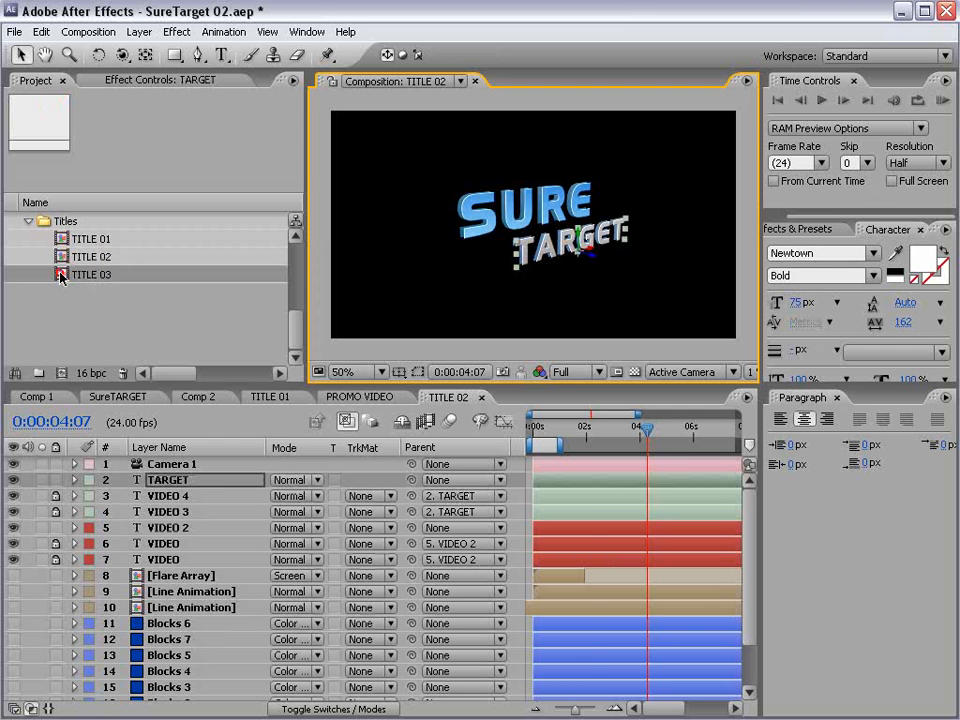
pyautogui.write('NOW')
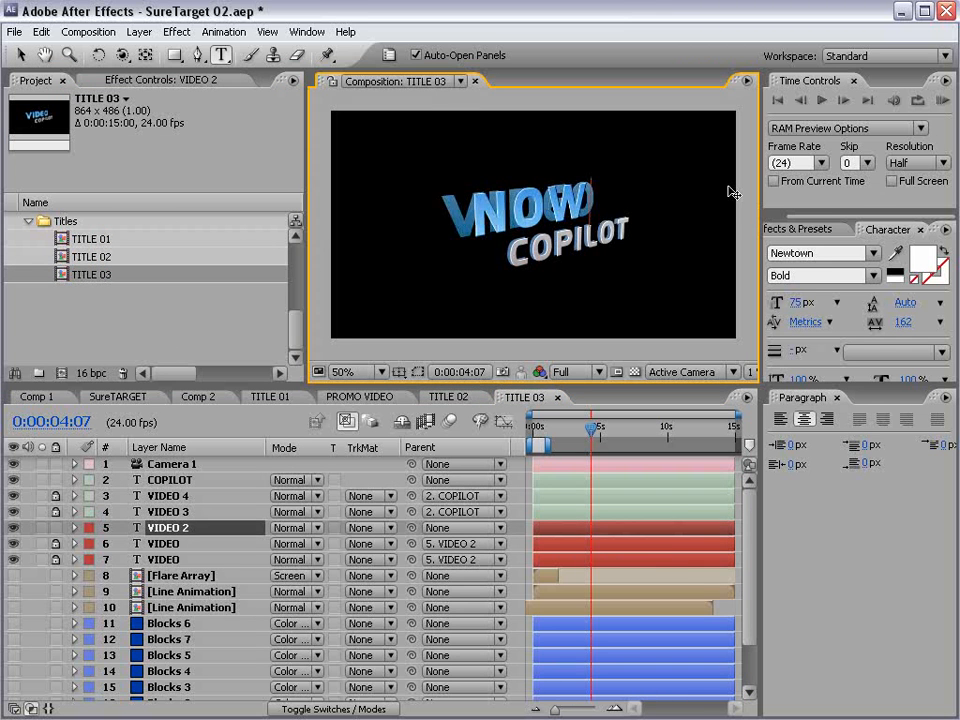
pyautogui.click(591, 229)
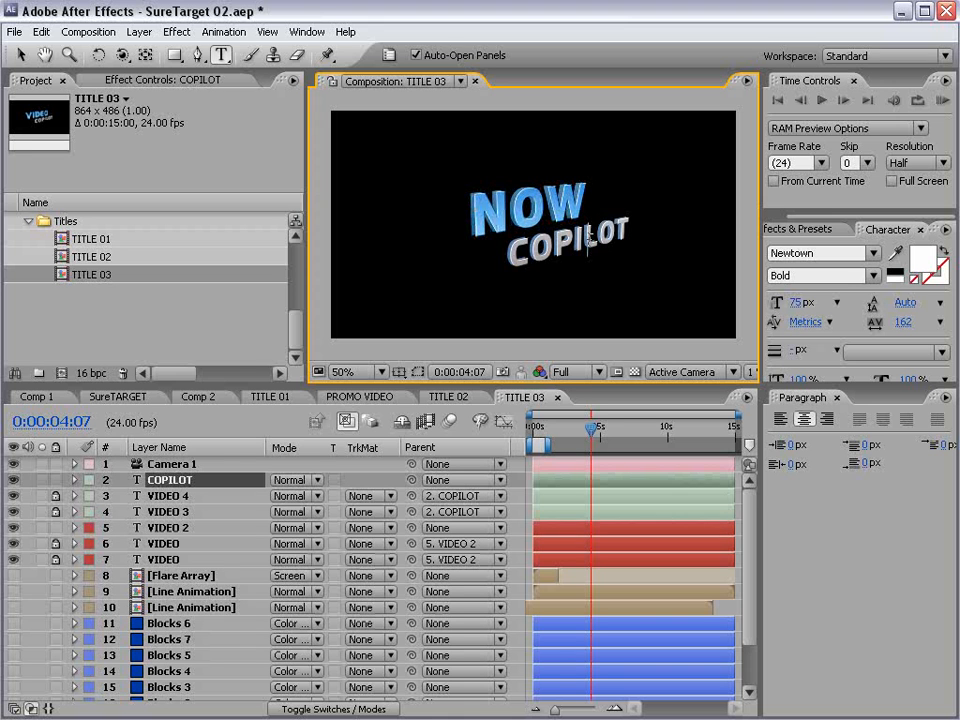
pyautogui.write('AVAILABLE')
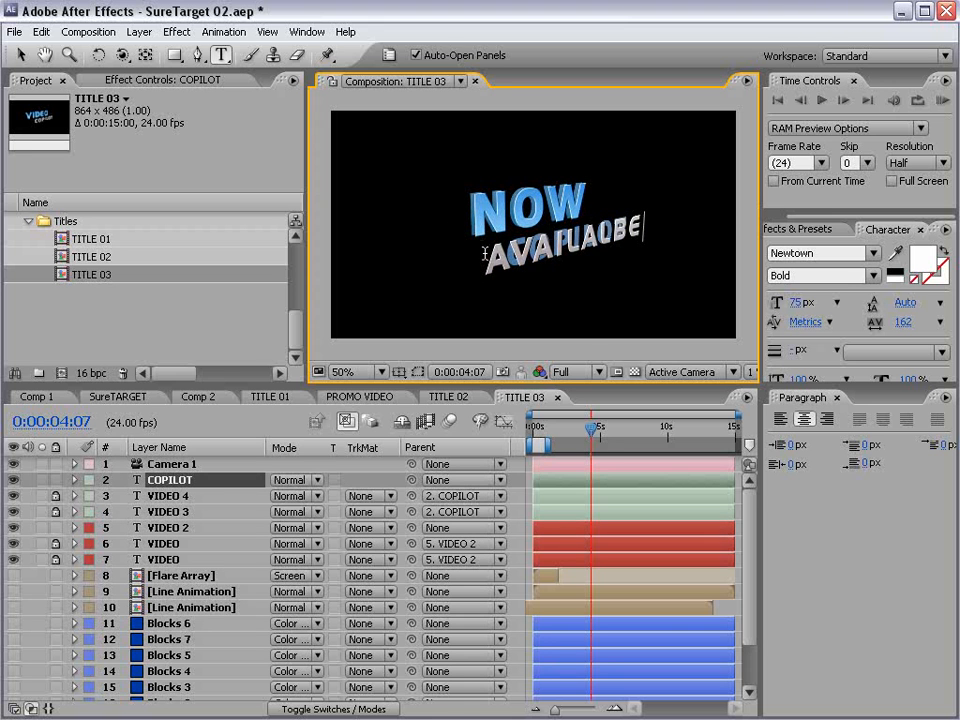
pyautogui.moveTo(622, 228); pyautogui.dragTo(604, 232)
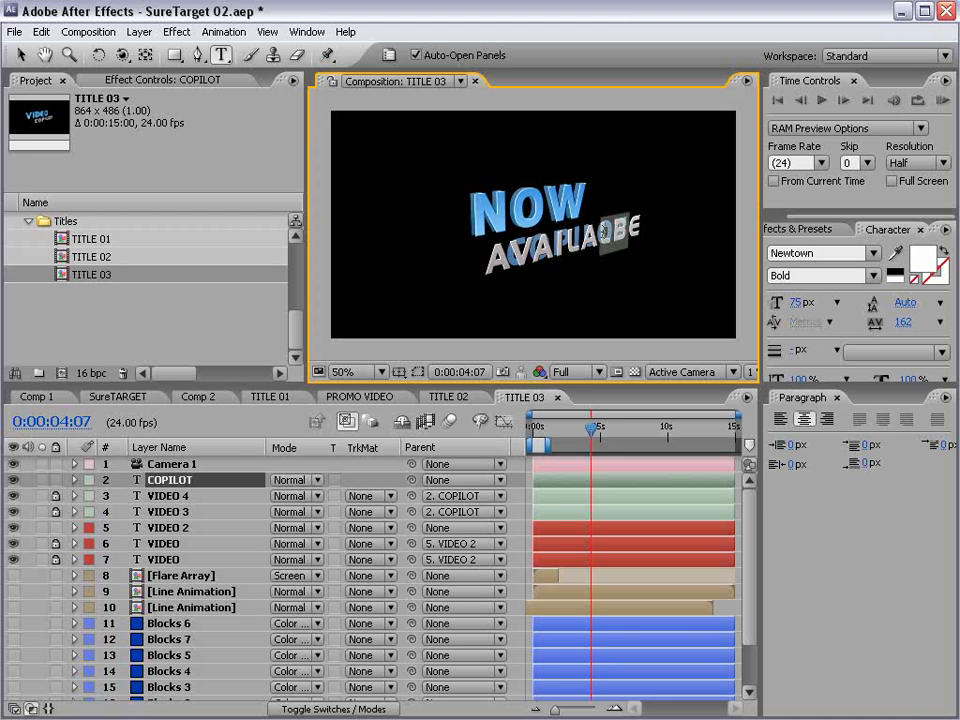
pyautogui.write('BL')
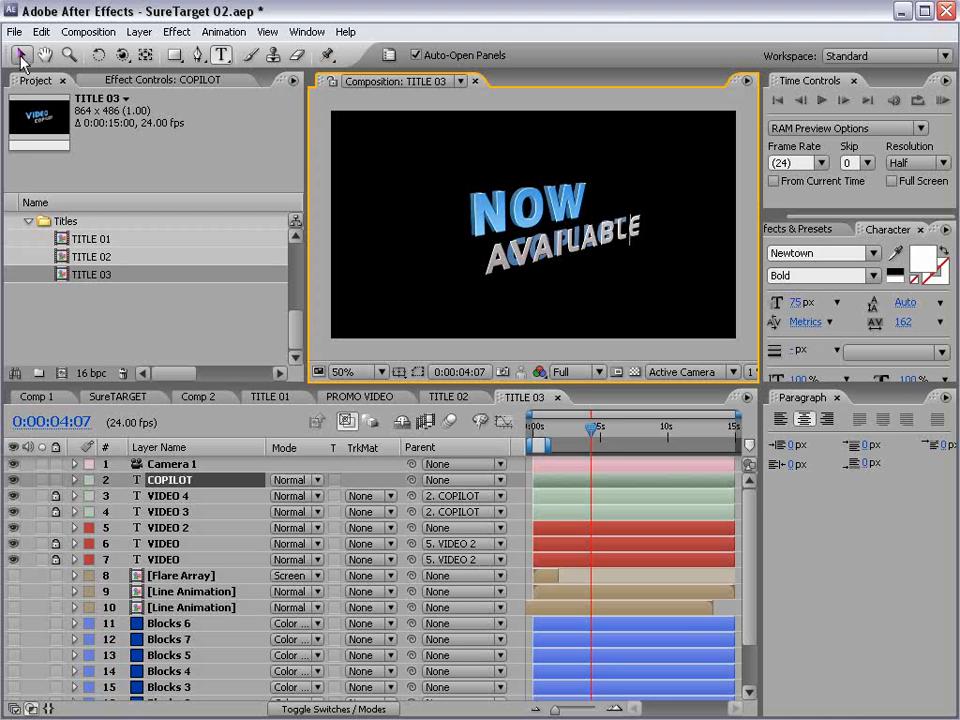
# - Finish the text editing, save the project and shift the AVAILABLE text slightly to the right beneath NOW
pyautogui.click(22, 56)
pyautogui.click(147, 341)
pyautogui.hotkey('ctrl', 's')
pyautogui.scroll(1, 508, 245)
pyautogui.scroll(-1, 508, 245)
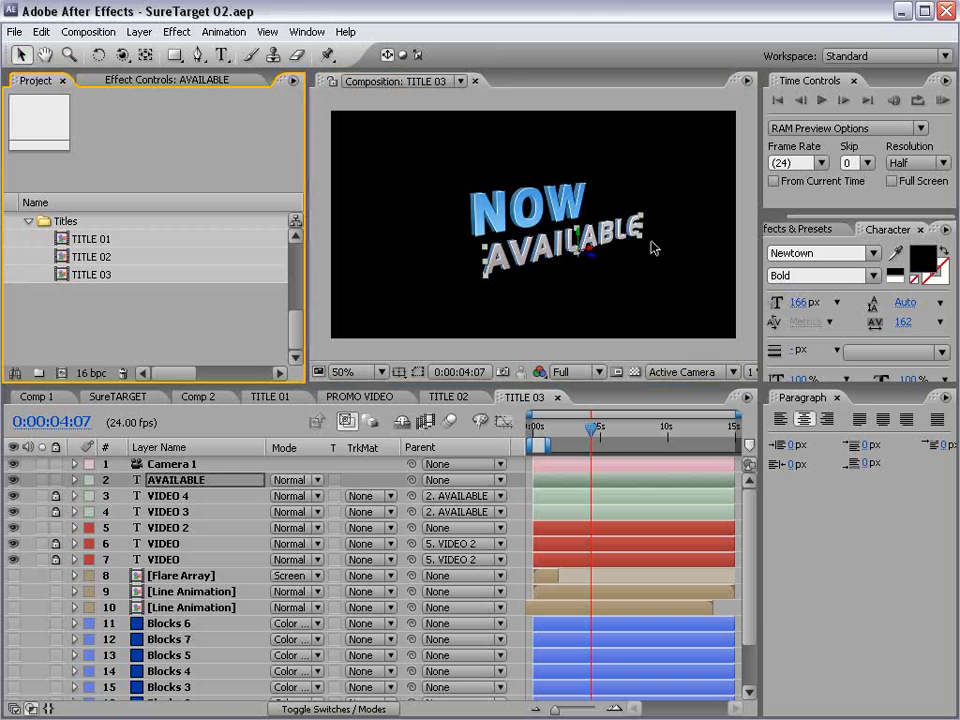
pyautogui.moveTo(595, 255); pyautogui.dragTo(617, 245)
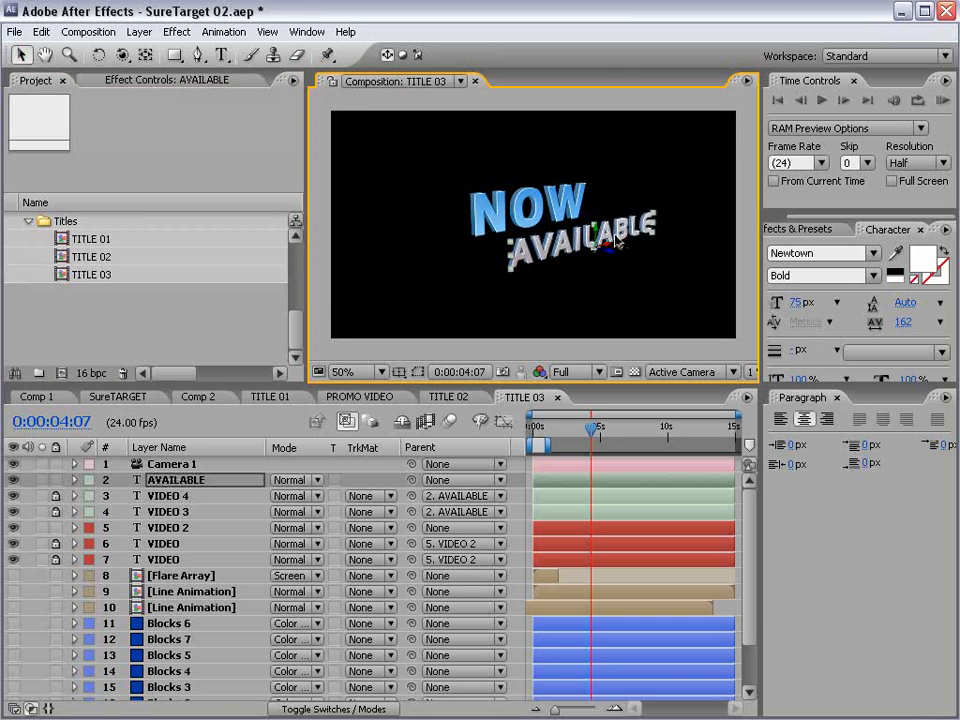
# - In PROMO VIDEO, replace the source of the middle TITLE 01 layer (layer 5) with the TITLE 02 composition
pyautogui.click(355, 397)
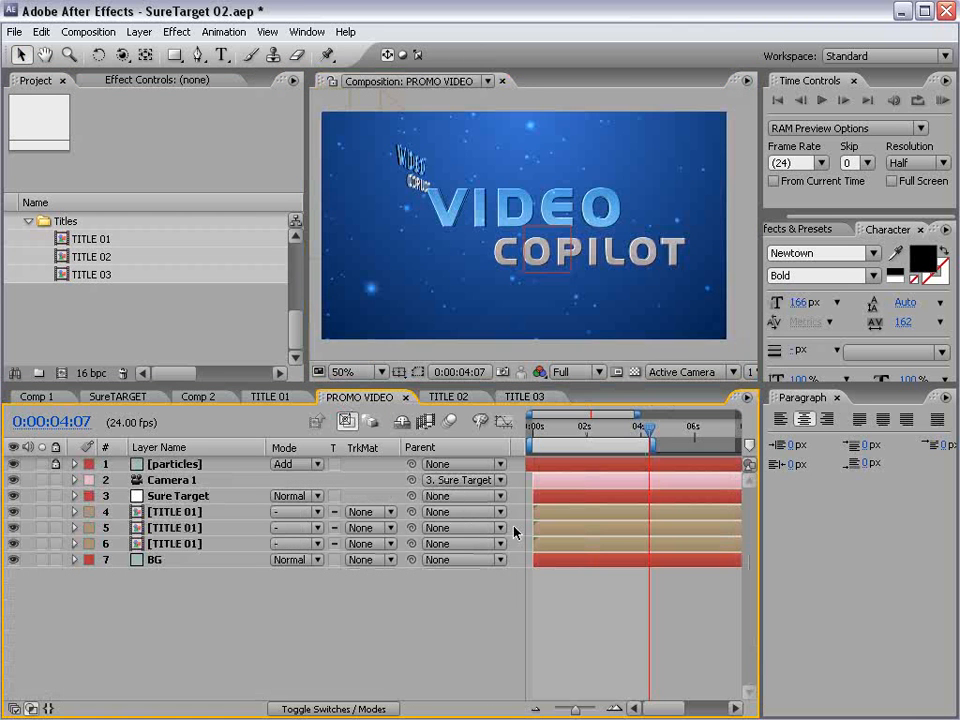
pyautogui.click(189, 528)
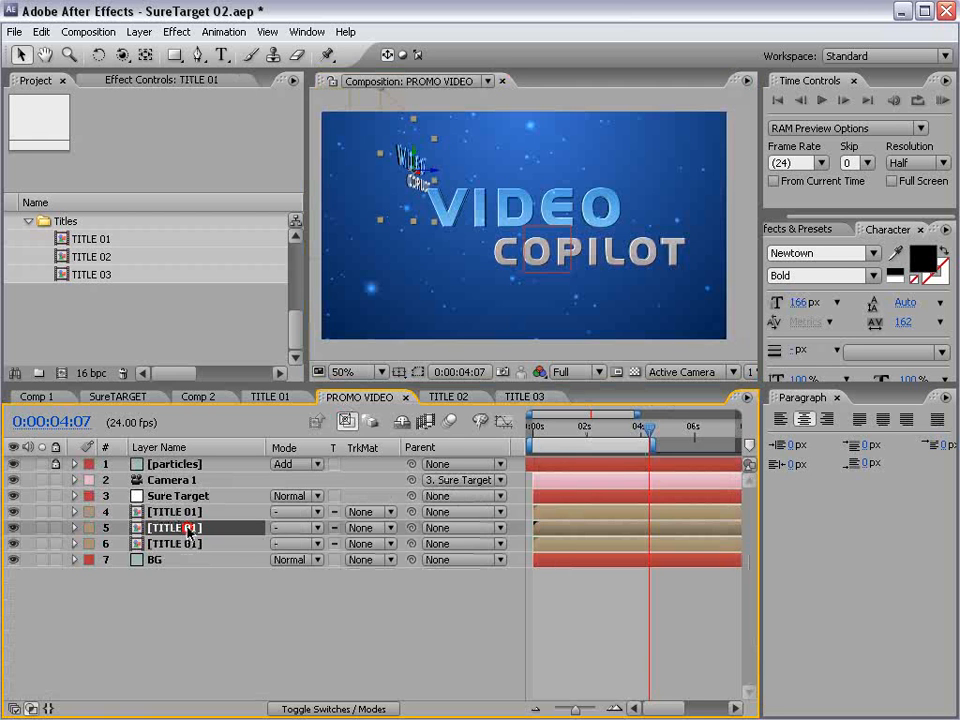
pyautogui.moveTo(549, 437); pyautogui.dragTo(589, 444)
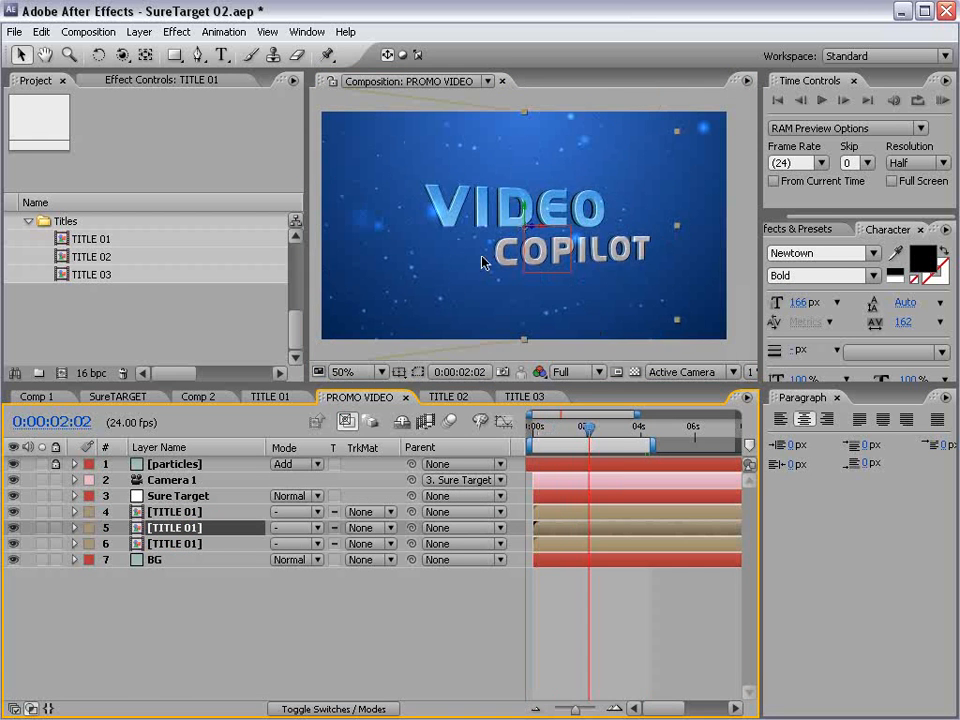
pyautogui.moveTo(97, 265); pyautogui.dragTo(537, 247)
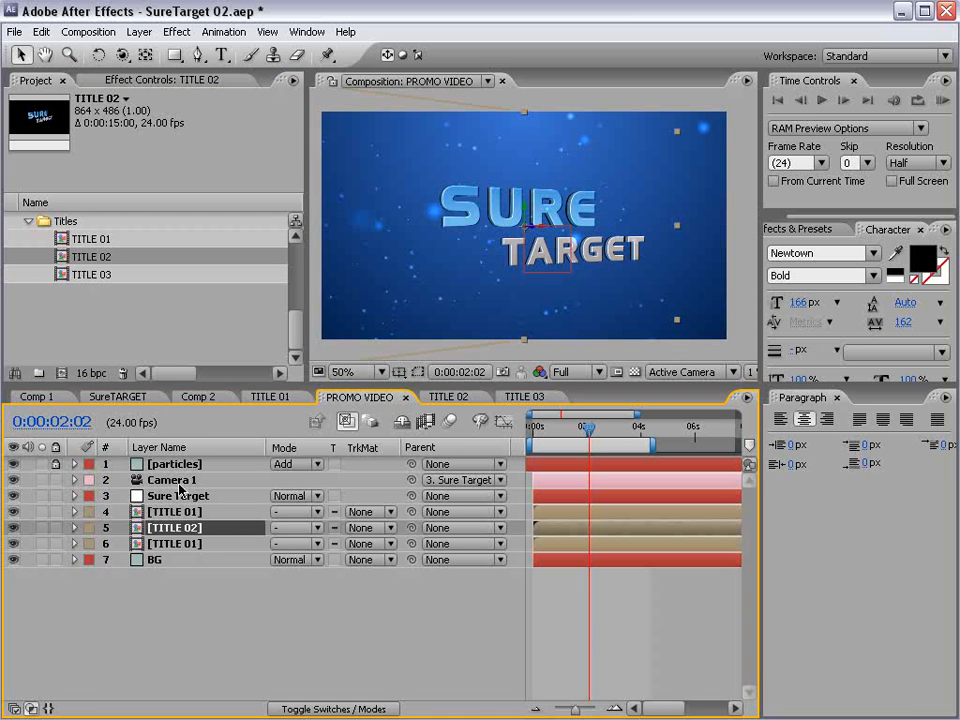
# - Replace the source of the uppermost TITLE 01 layer (layer 4) with the TITLE 03 composition
pyautogui.click(175, 518)
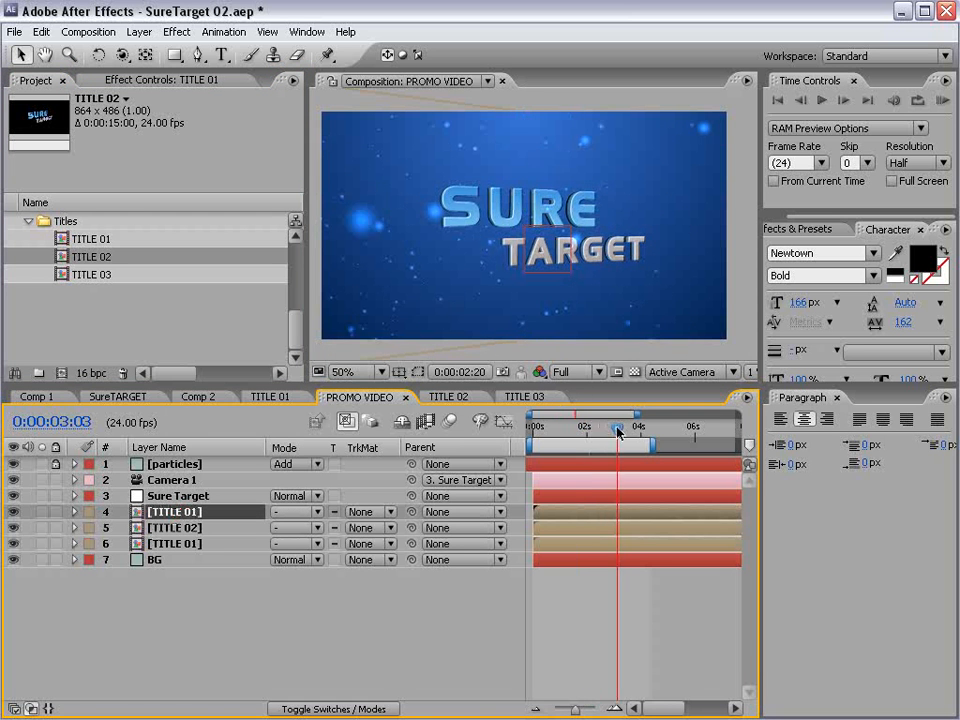
pyautogui.moveTo(619, 429); pyautogui.dragTo(651, 437)
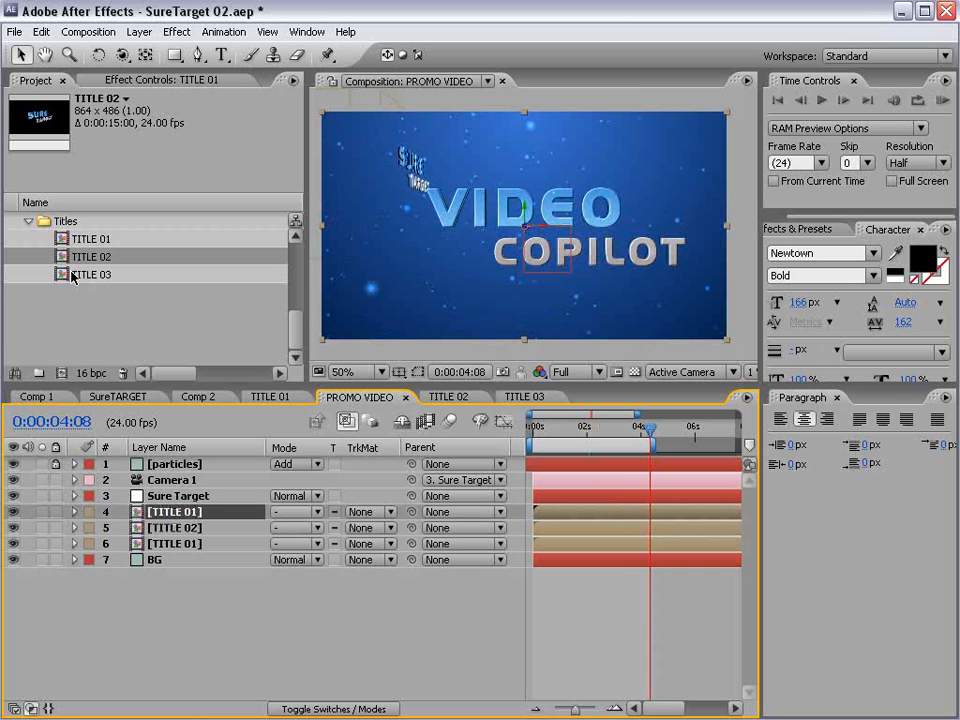
pyautogui.moveTo(77, 275); pyautogui.dragTo(490, 235)
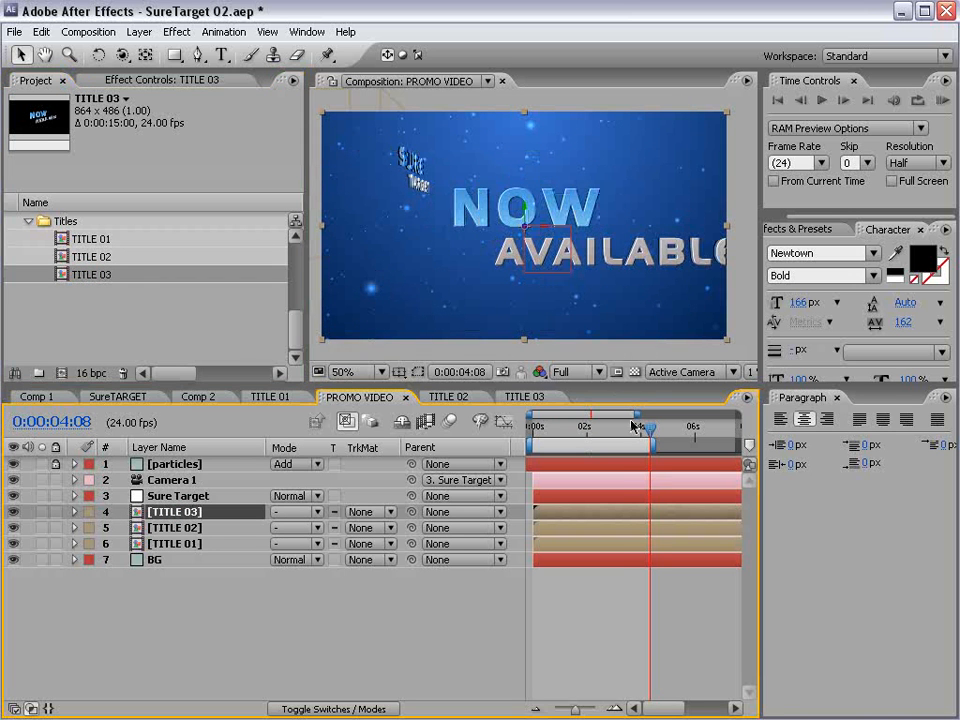
# - Go to 0:00:00:11 and use Pan Behind to shift the TITLE 01 layer left relative to its anchor point, centring the title
pyautogui.moveTo(633, 427); pyautogui.dragTo(561, 520)
pyautogui.click(569, 580)
pyautogui.moveTo(560, 428); pyautogui.dragTo(545, 430)
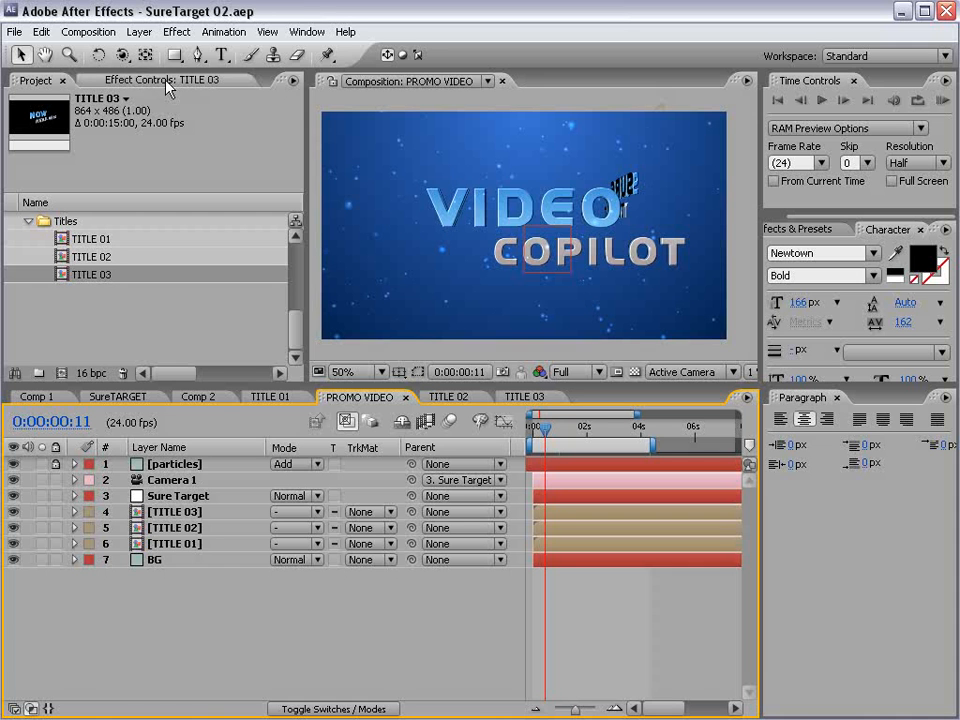
pyautogui.click(184, 543)
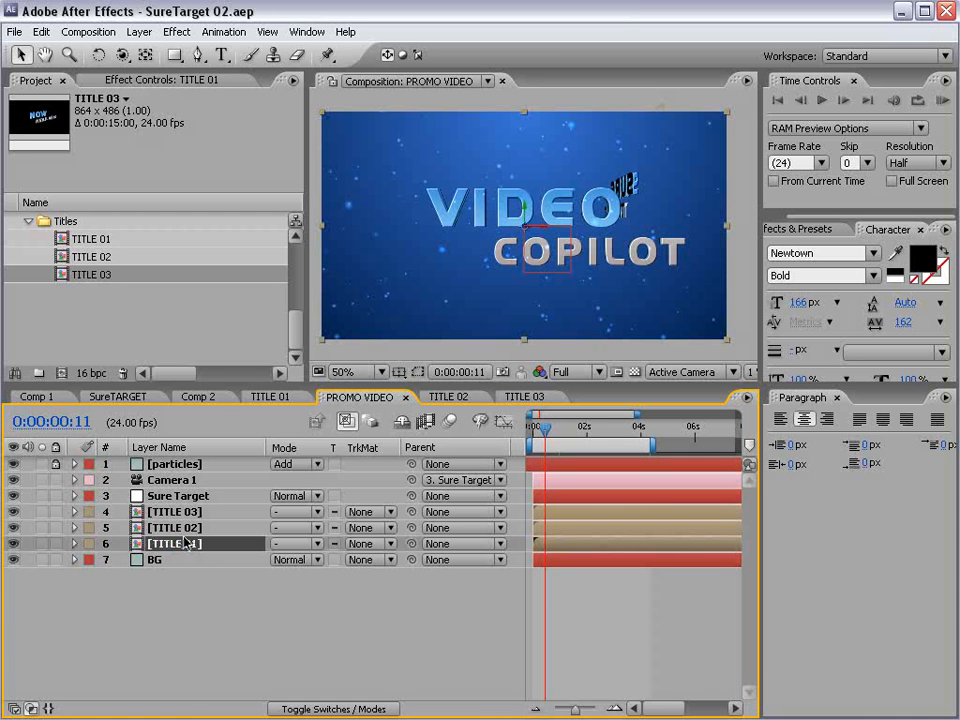
pyautogui.click(145, 55)
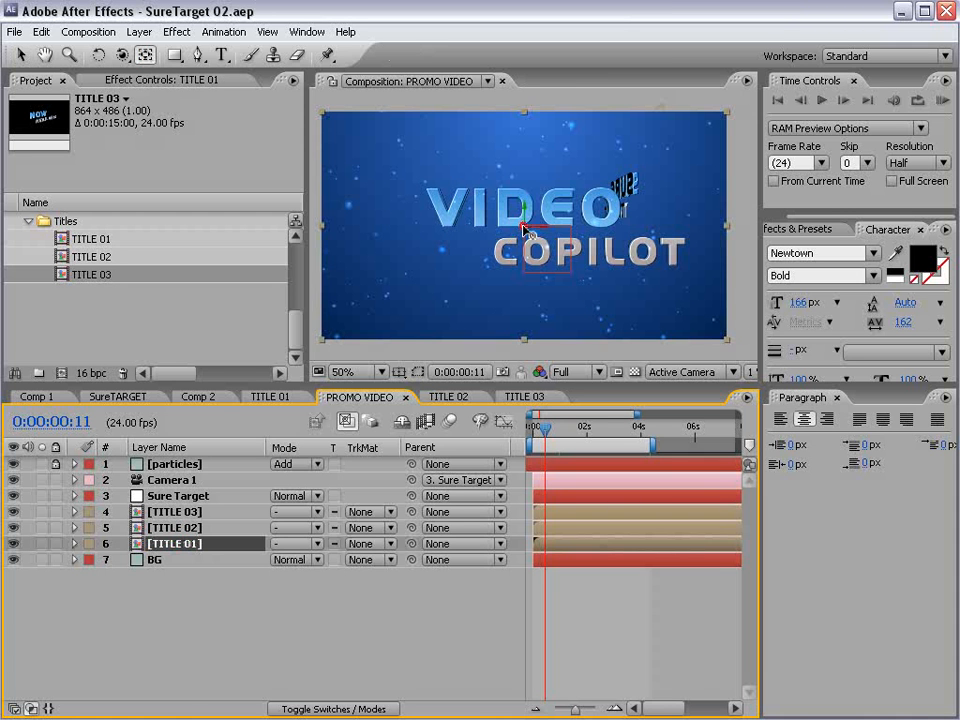
pyautogui.moveTo(524, 229); pyautogui.dragTo(517, 196)
# - Rotate the TITLE 01 layer slightly about its vertical axis and scale it down a little
pyautogui.press('w')
pyautogui.press('v')
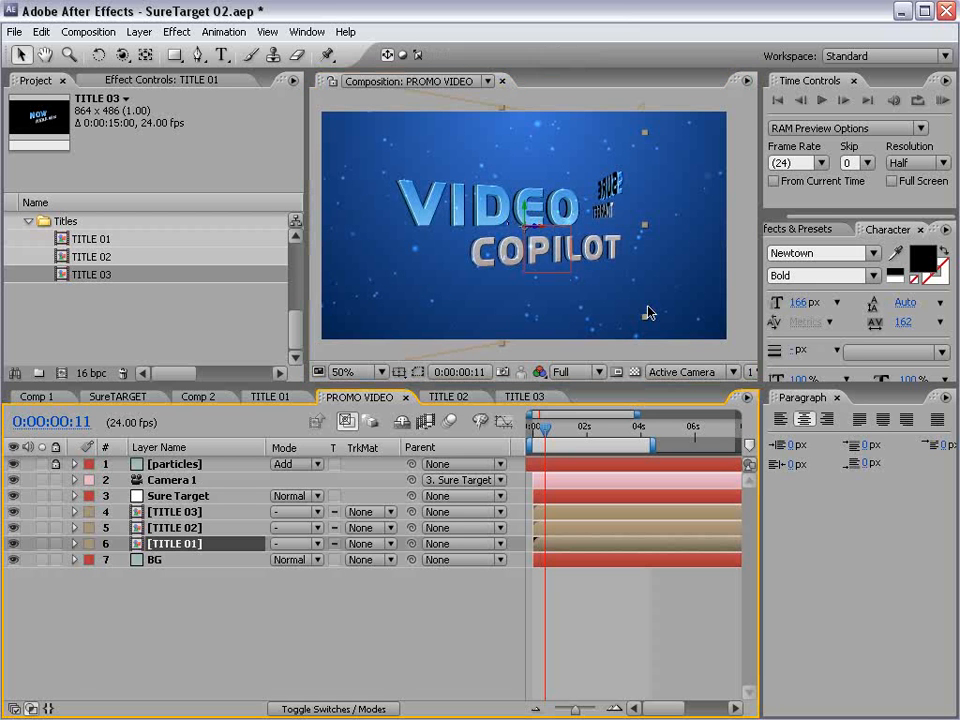
pyautogui.moveTo(645, 134); pyautogui.dragTo(616, 156)
# - Go to 0:00:02:11 and scale up the TITLE 02 layer slightly
pyautogui.moveTo(545, 428); pyautogui.dragTo(601, 429)
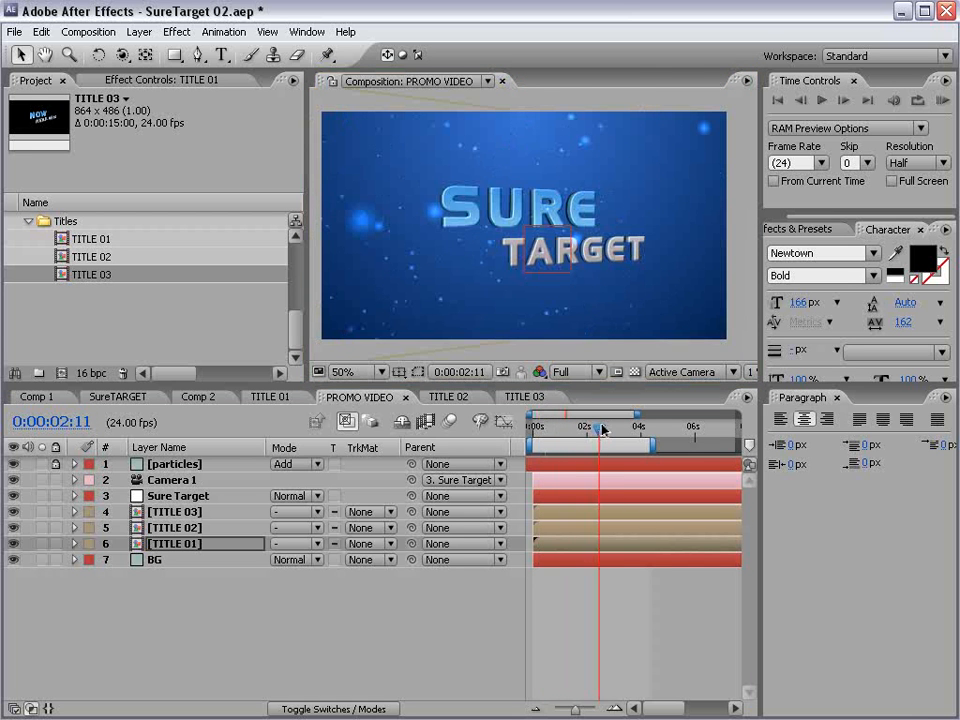
pyautogui.click(188, 527)
pyautogui.moveTo(680, 325); pyautogui.dragTo(699, 336)
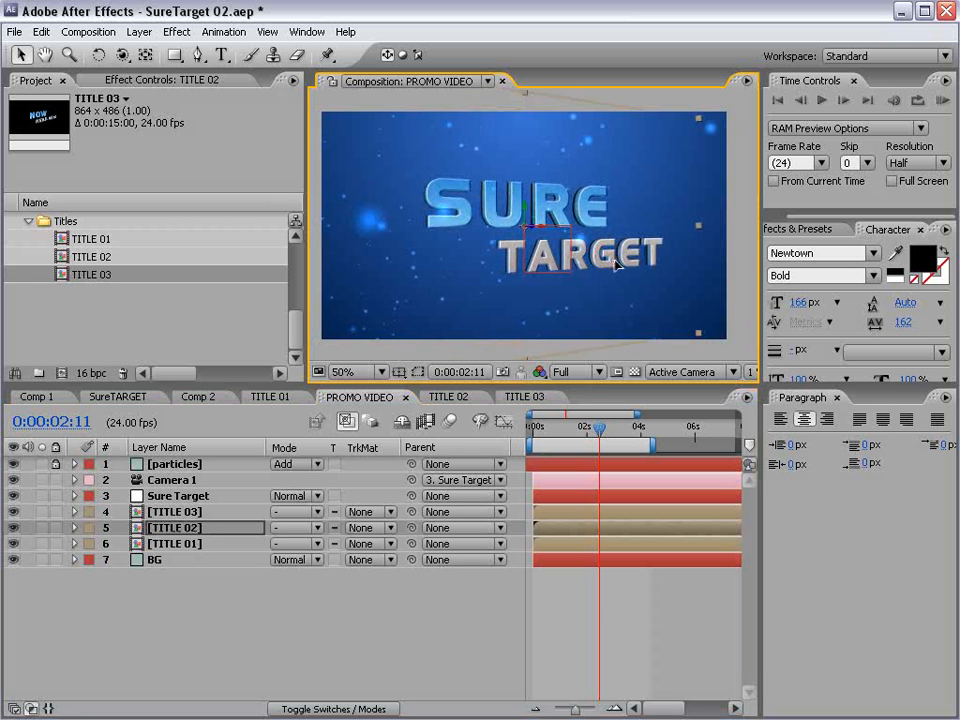
# - At 0:00:04:12, use Pan Behind to centre the TITLE 03 title around its anchor point and scale the layer down to fit the frame
pyautogui.moveTo(632, 433); pyautogui.dragTo(651, 430)
pyautogui.click(177, 512)
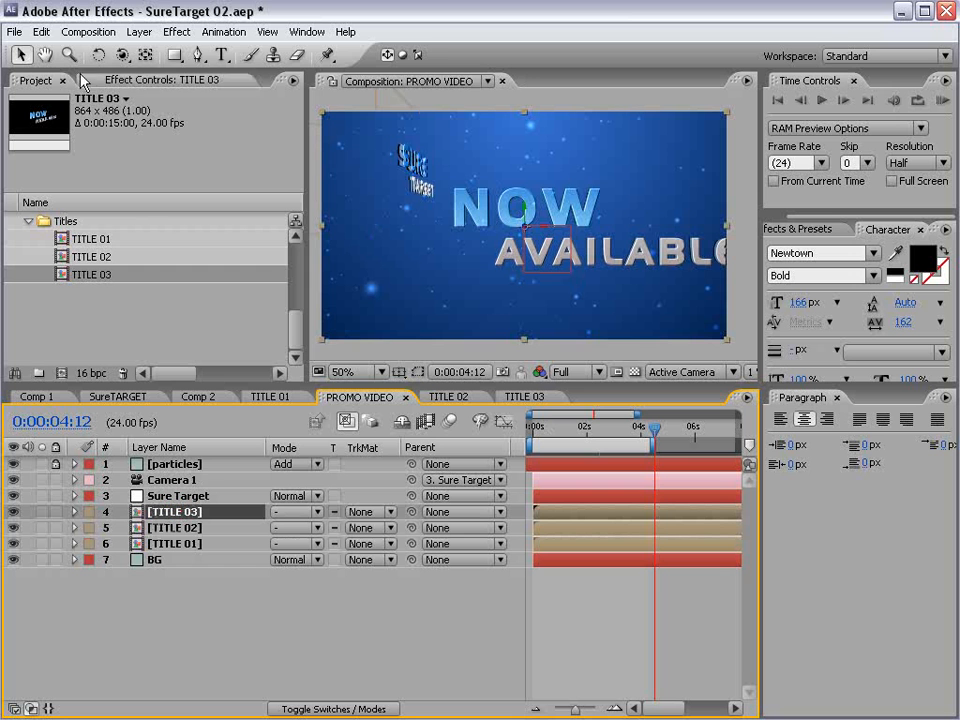
pyautogui.click(145, 55)
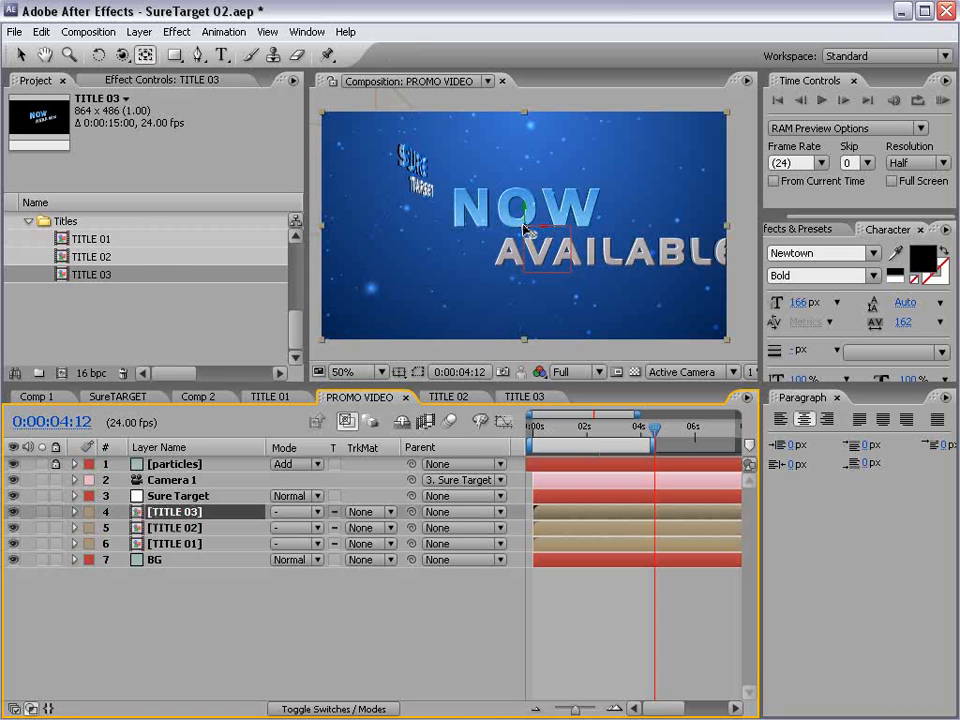
pyautogui.moveTo(548, 234); pyautogui.dragTo(597, 223)
pyautogui.press('v')
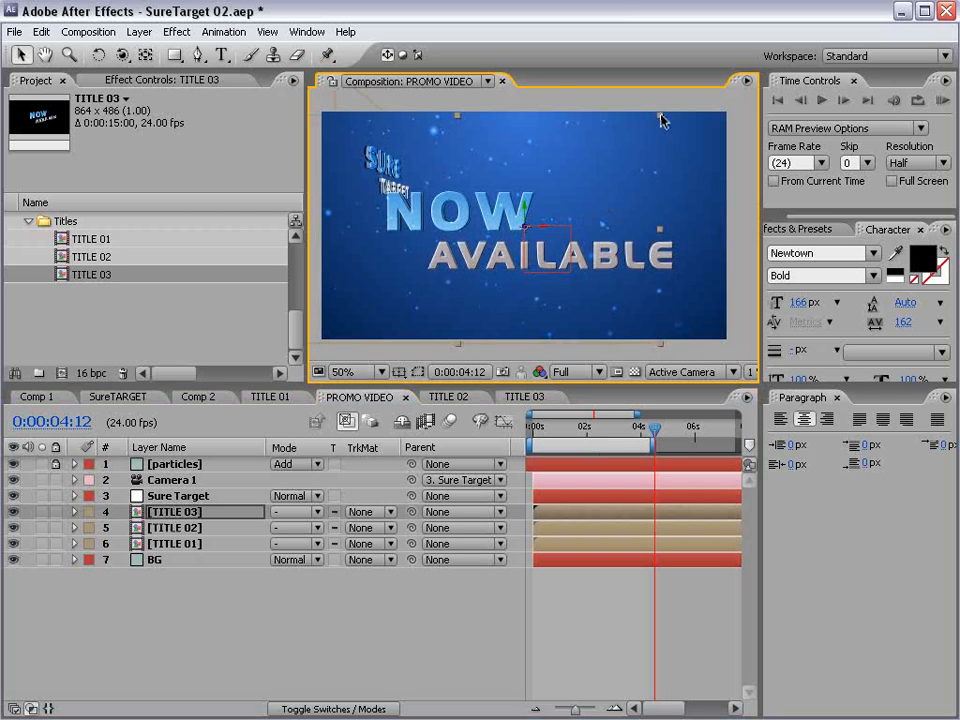
# - Check TITLE 02 at 0:00:02:14, then rotate the TITLE 03 layer slightly about its vertical axis at 0:00:04:09
pyautogui.click(648, 433)
pyautogui.moveTo(647, 432); pyautogui.dragTo(619, 441)
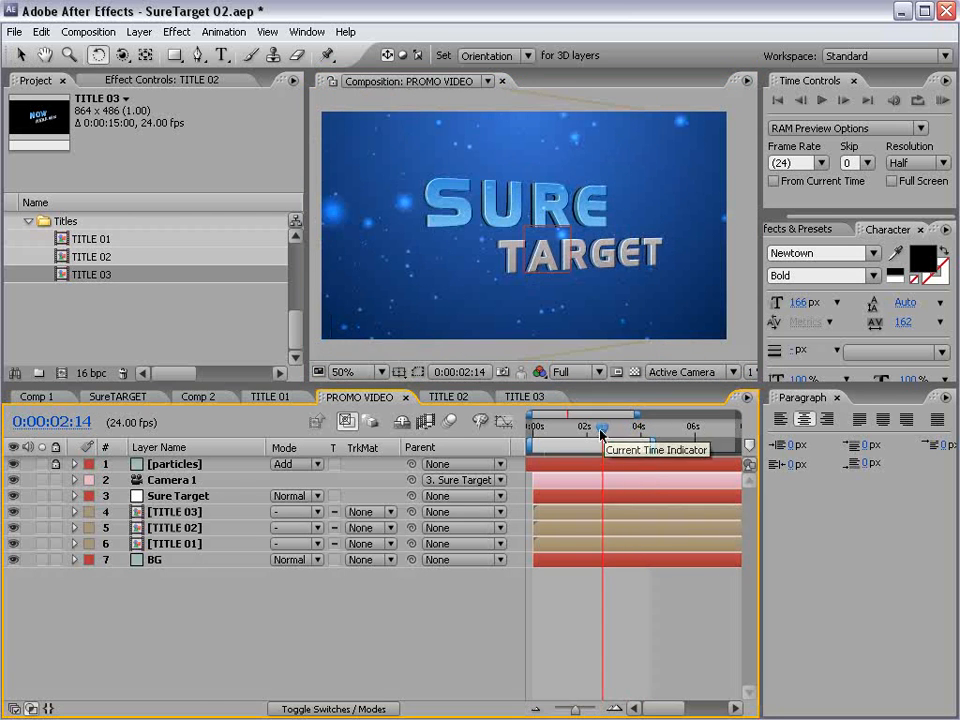
pyautogui.moveTo(602, 433); pyautogui.dragTo(650, 432)
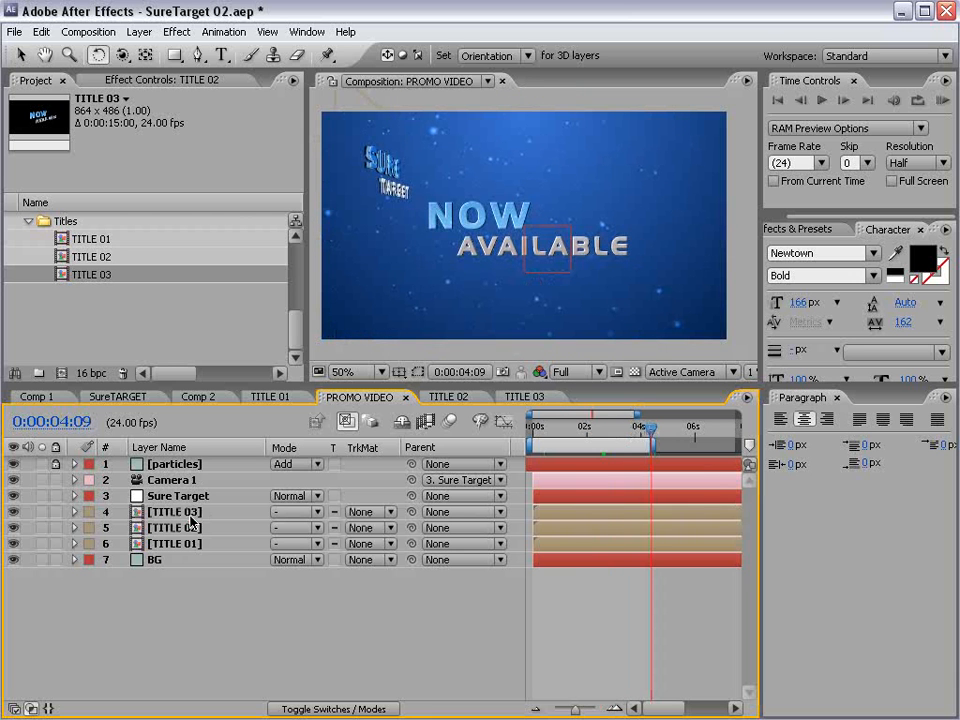
pyautogui.click(481, 254)
pyautogui.moveTo(521, 213); pyautogui.dragTo(545, 214)
pyautogui.scroll(2, 537, 197)
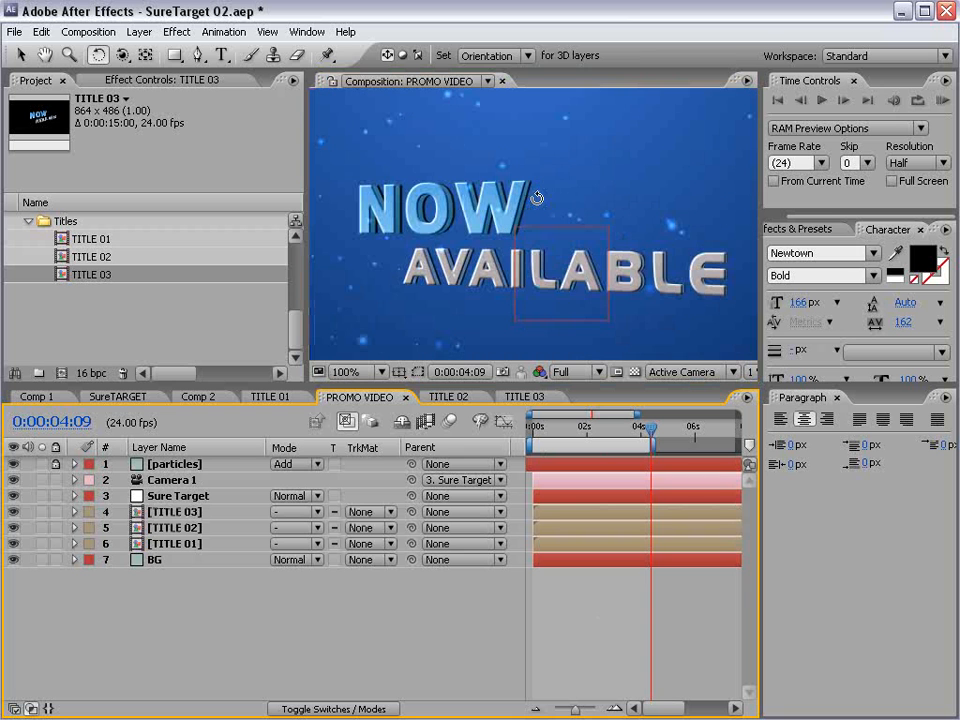
# - Open the TITLE 03 composition and orbit its Camera 1 around the title to see the text from the opposite side
pyautogui.press('v')
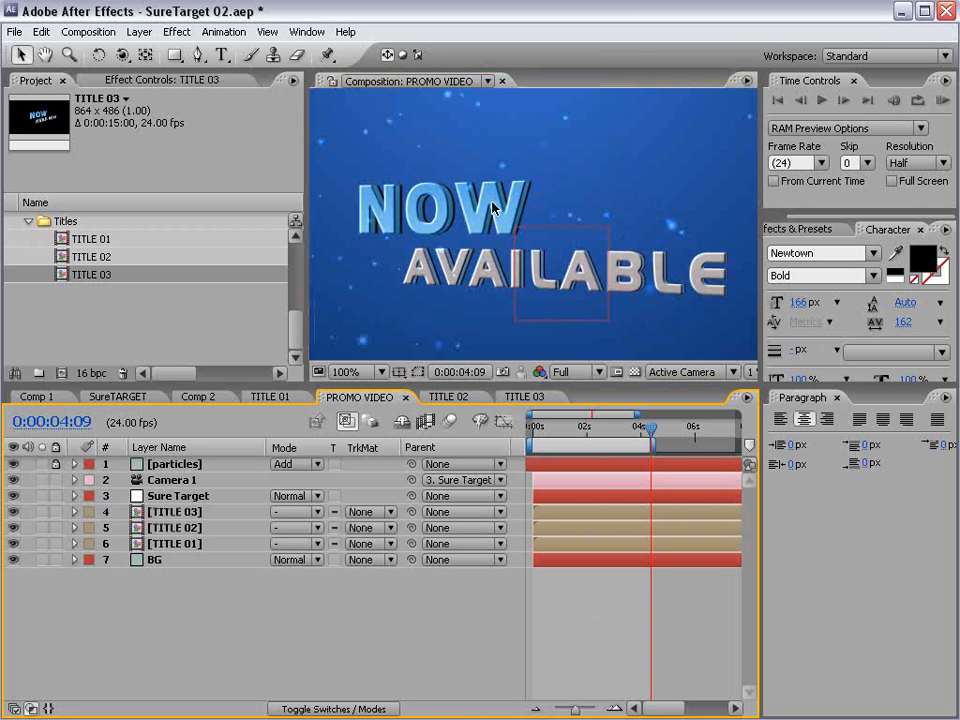
pyautogui.click(523, 396)
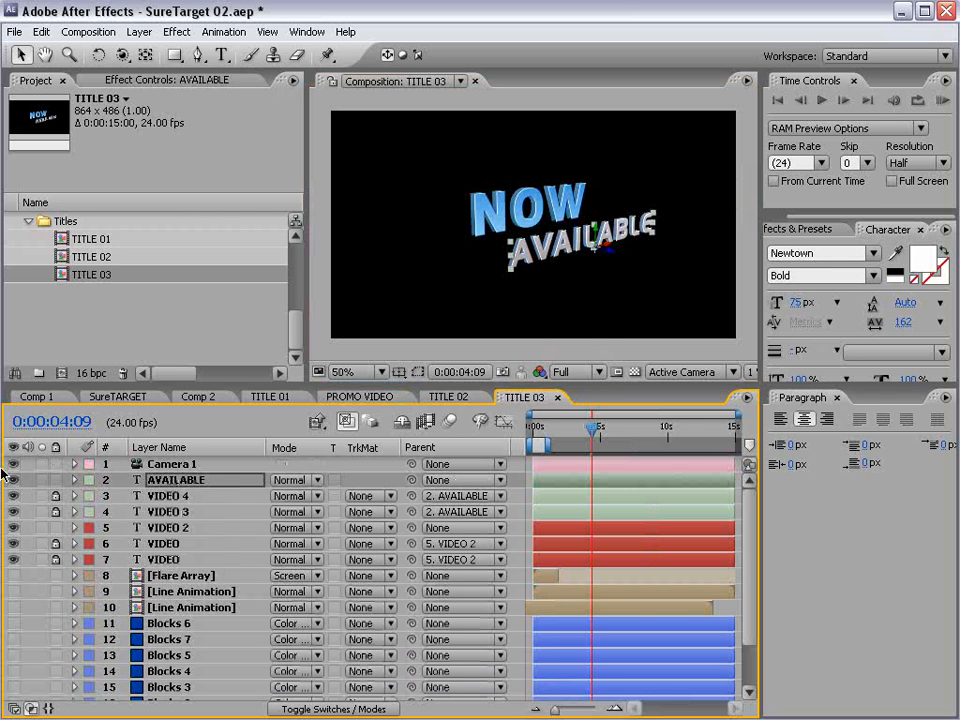
pyautogui.click(189, 464)
pyautogui.press('c')
pyautogui.moveTo(666, 251); pyautogui.dragTo(515, 229)
pyautogui.press('c')
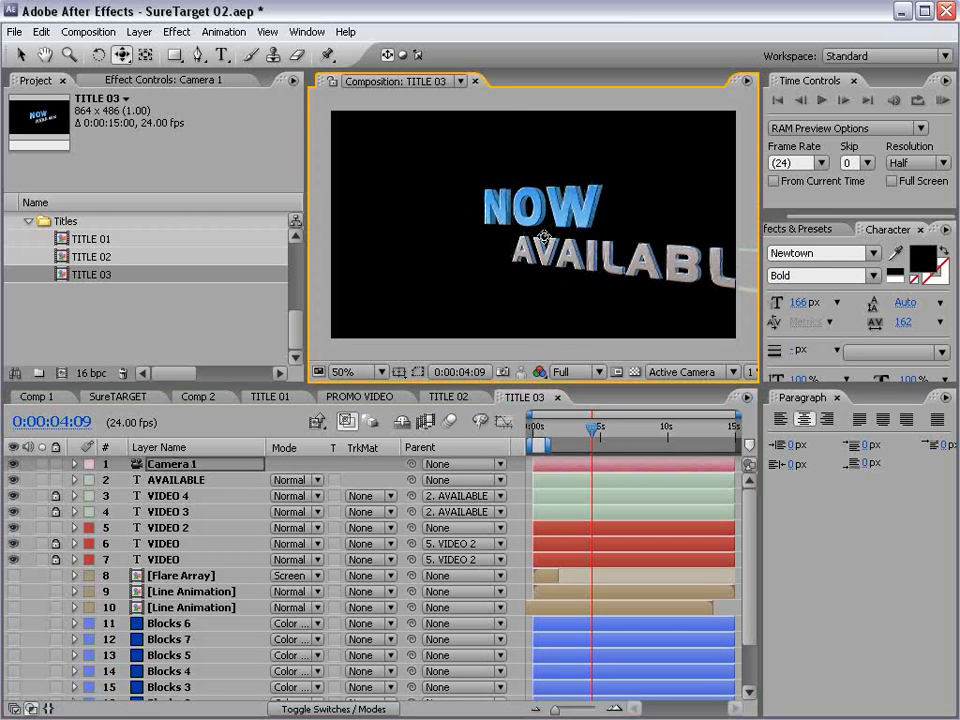
pyautogui.moveTo(594, 247); pyautogui.dragTo(503, 237)
pyautogui.scroll(1, 503, 237)
pyautogui.press('space')
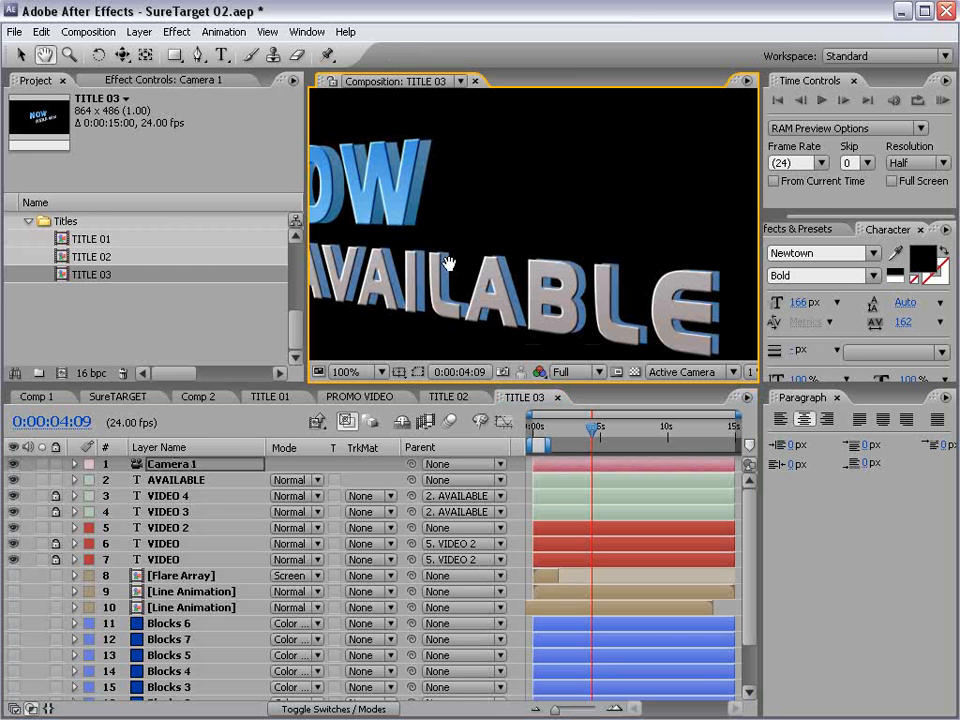
pyautogui.moveTo(450, 261); pyautogui.dragTo(511, 264)
# - Set the Bevel Alpha light angle of the AVAILABLE text layer to 34°
pyautogui.click(177, 500)
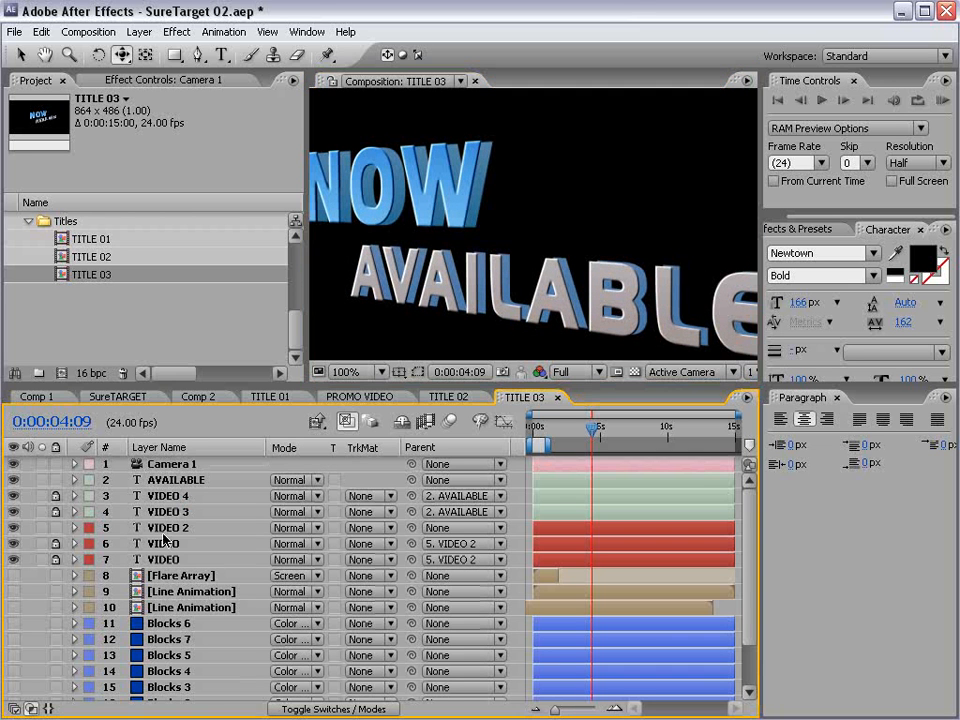
pyautogui.click(195, 481)
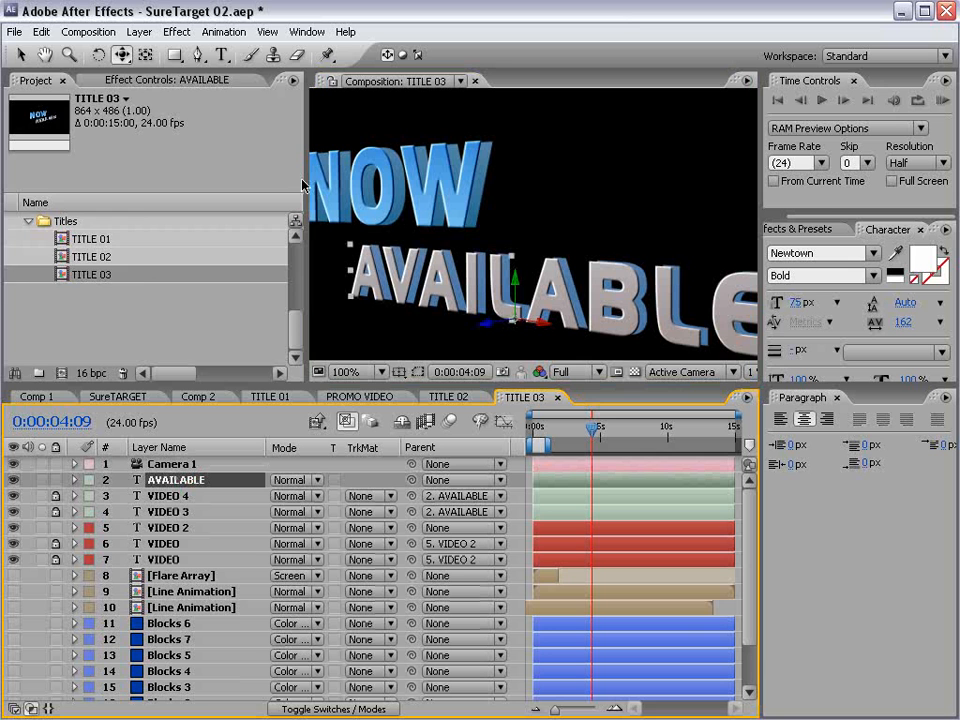
pyautogui.click(167, 80)
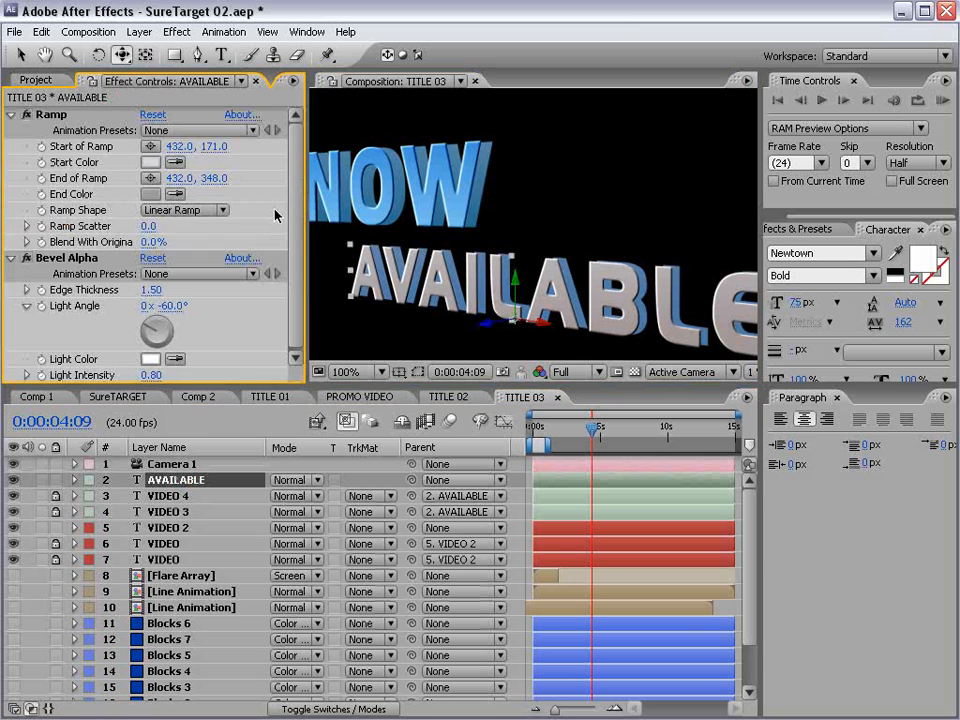
pyautogui.click(64, 259)
pyautogui.click(168, 325)
pyautogui.click(165, 316)
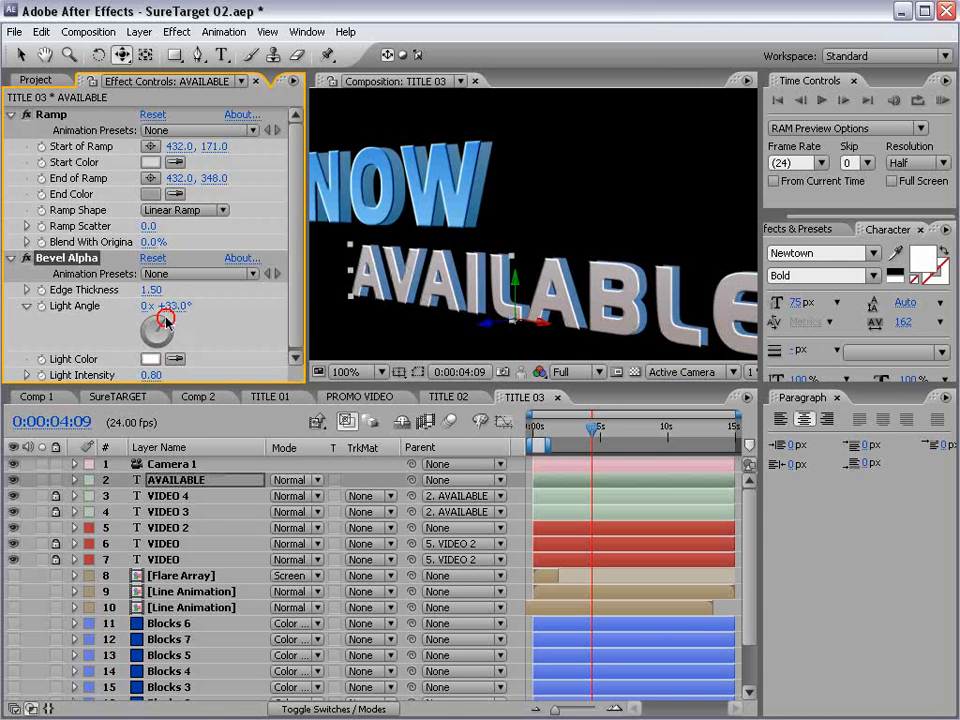
pyautogui.click(171, 330)
pyautogui.moveTo(171, 332); pyautogui.dragTo(173, 335)
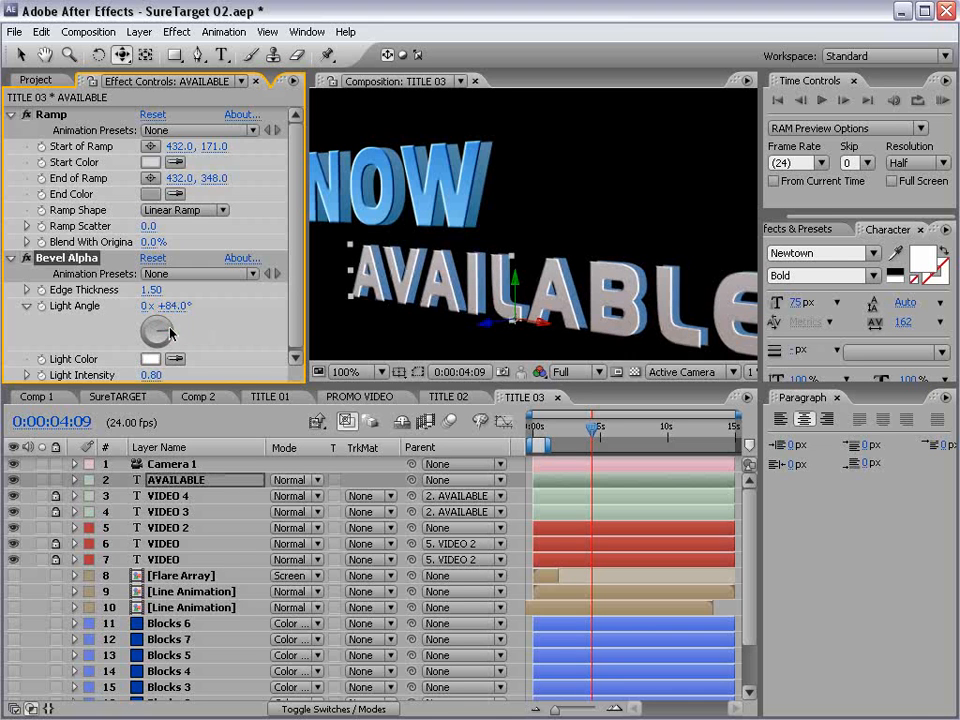
pyautogui.click(164, 319)
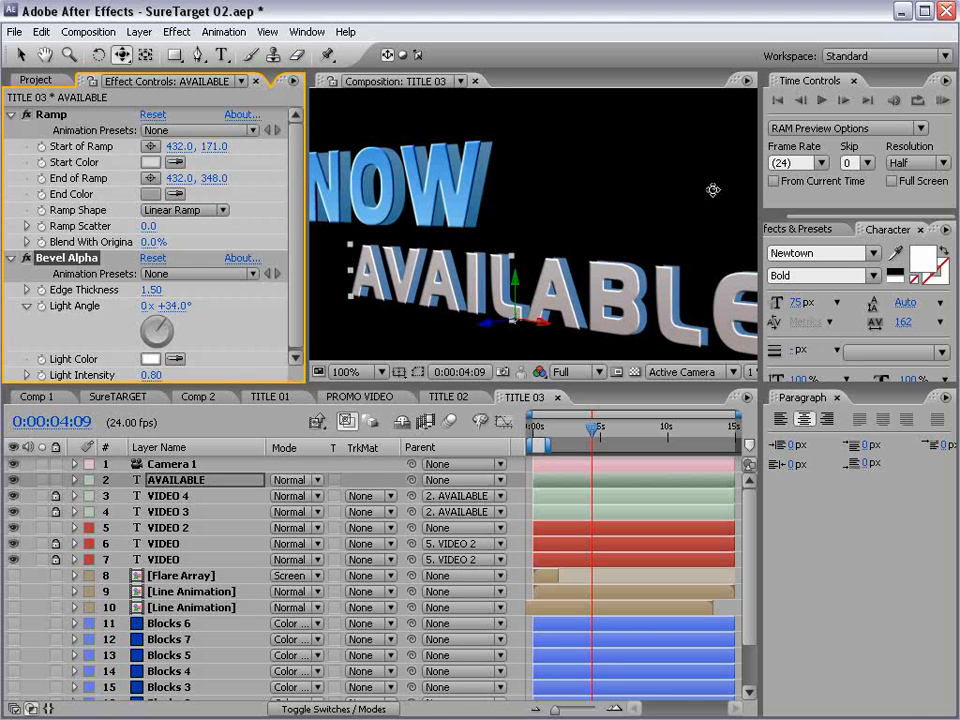
# - Set the Bevel Alpha light angle of the VIDEO 2 layer to 59° and close the TITLE 03 composition
pyautogui.click(155, 527)
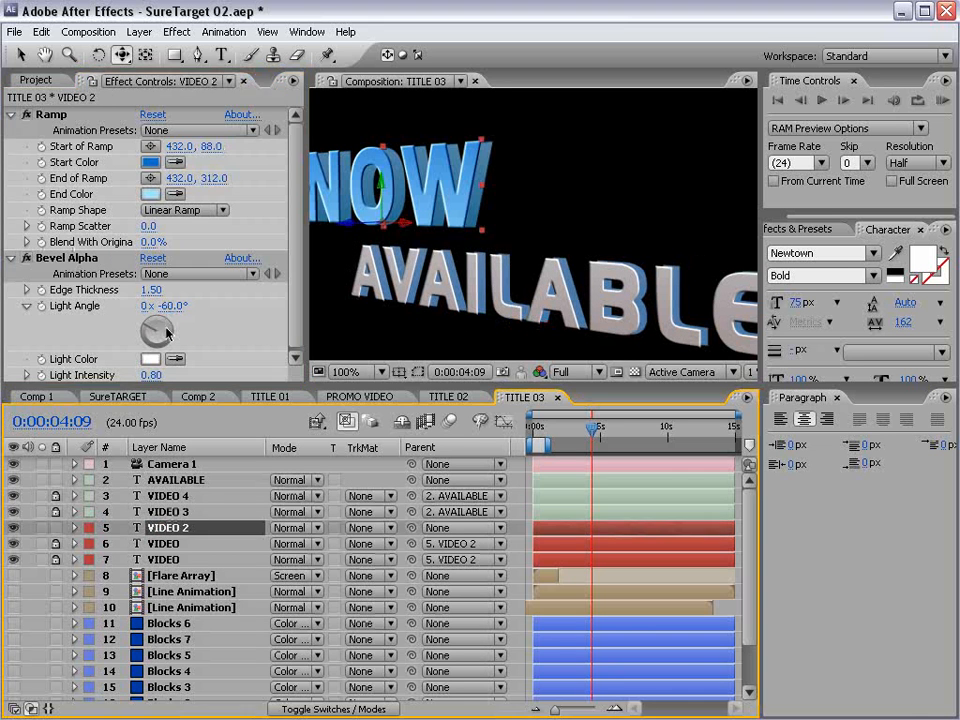
pyautogui.click(166, 326)
pyautogui.moveTo(168, 328); pyautogui.dragTo(171, 331)
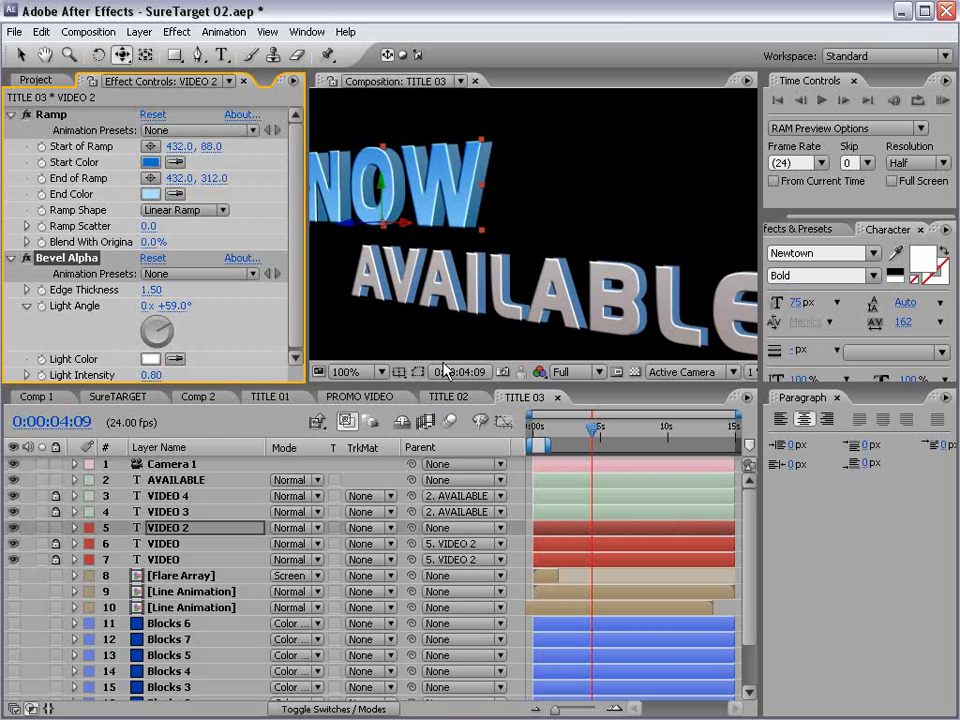
pyautogui.click(557, 397)
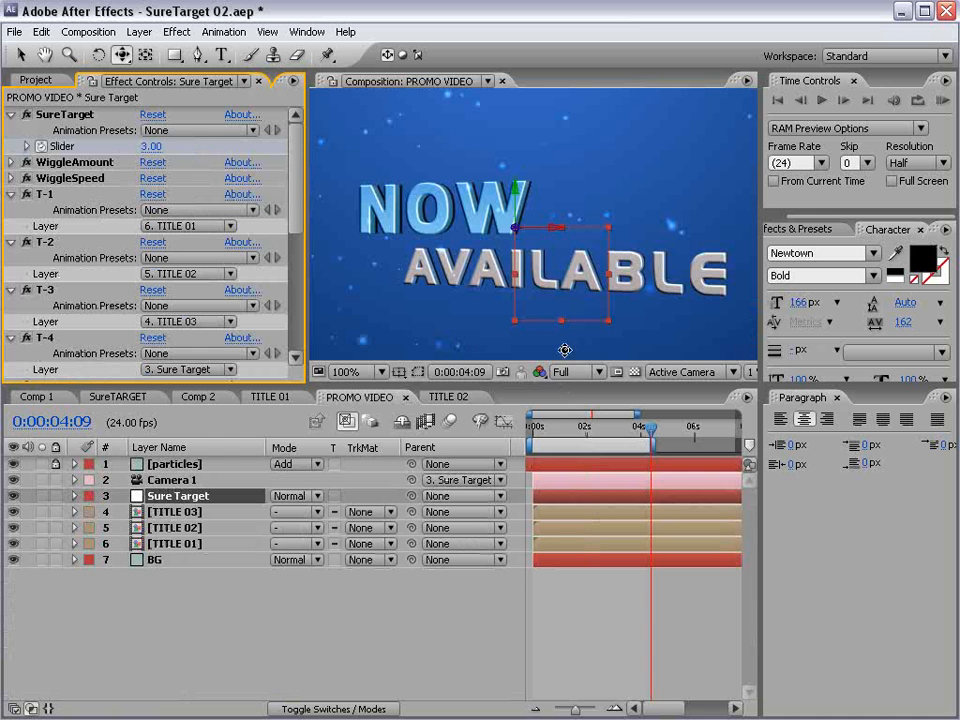
# - Deselect all layers in the PROMO VIDEO composition and save the project
pyautogui.click(612, 612)
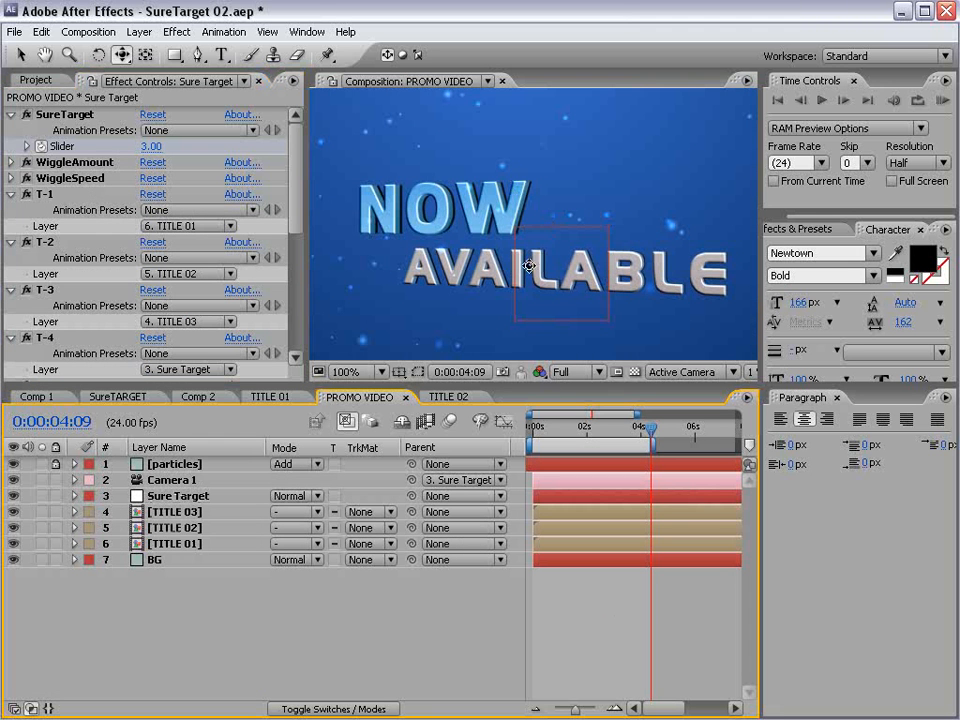
pyautogui.scroll(-2, 598, 283)
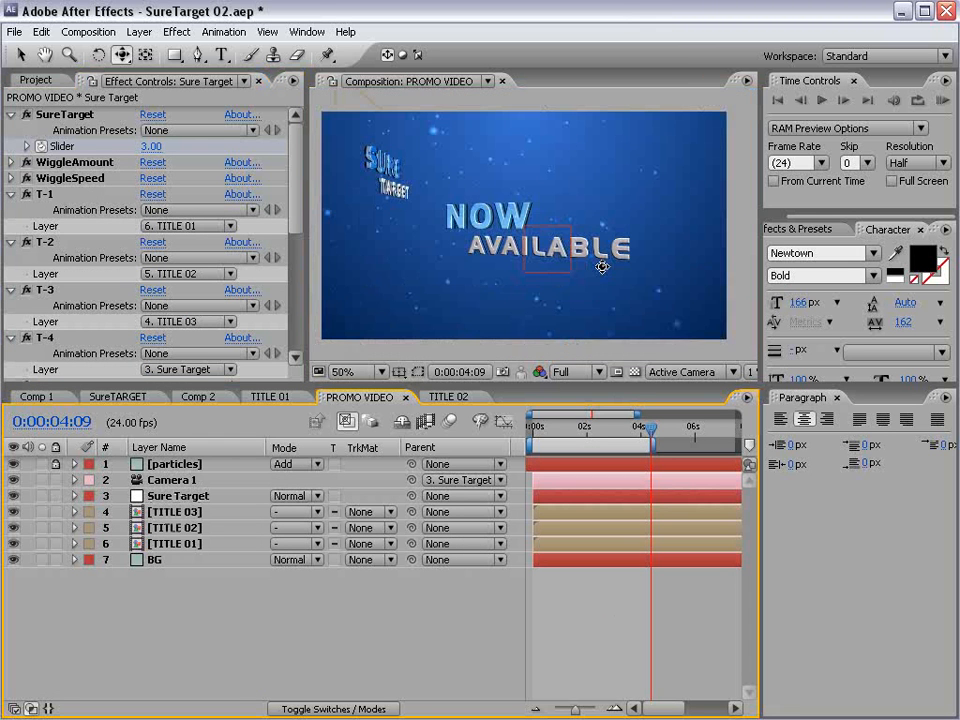
pyautogui.hotkey('ctrl', 's')
# - Add the expression wiggle(.25,250) to Camera 1's Position and scrub back to 0:00:01:16 to check the motion
pyautogui.click(172, 481)
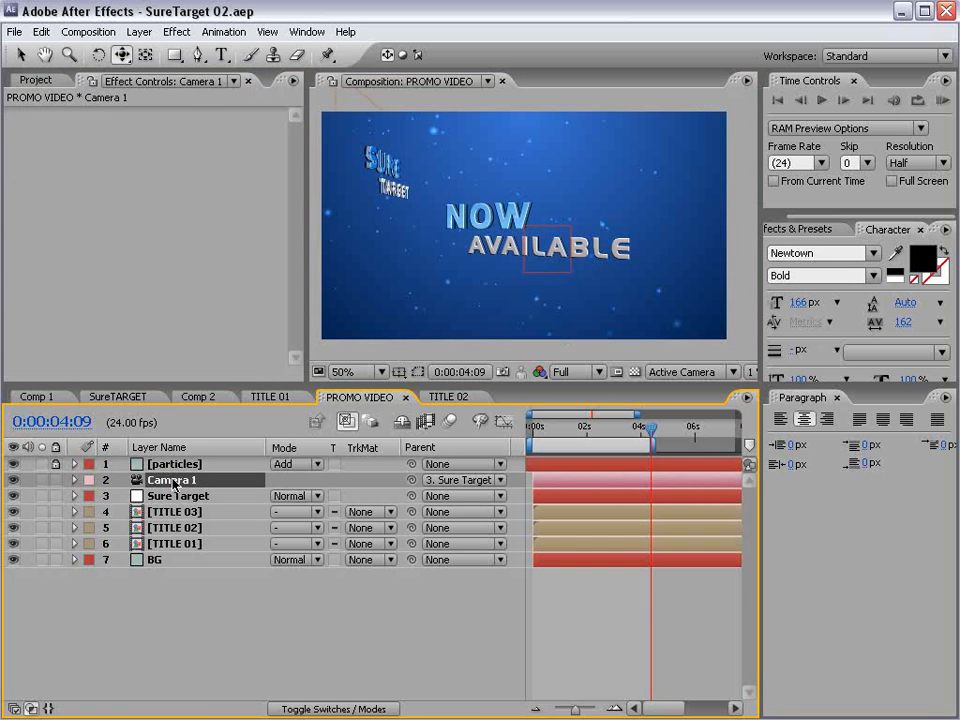
pyautogui.press('p')
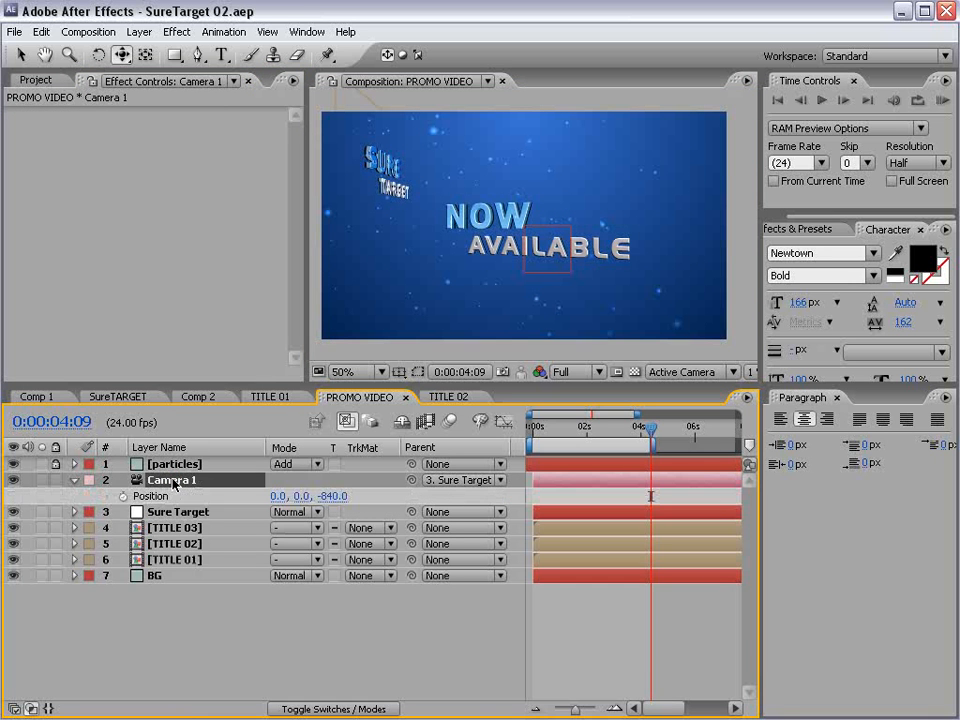
pyautogui.keyDown('alt'); pyautogui.click(122, 496); pyautogui.keyUp('alt')
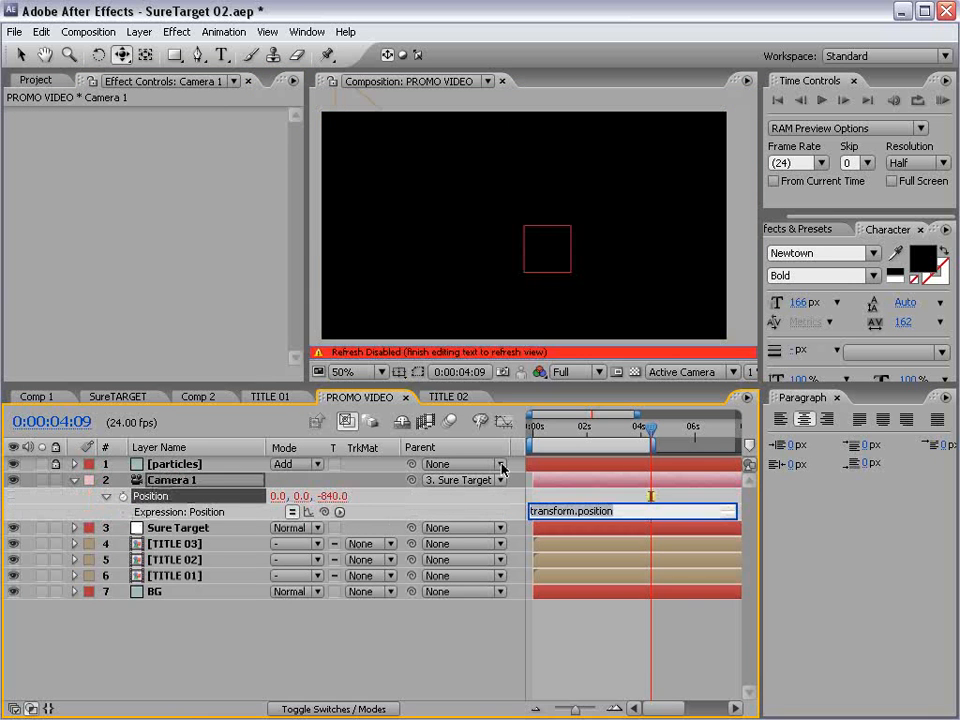
pyautogui.write('wiggle(.25,250')
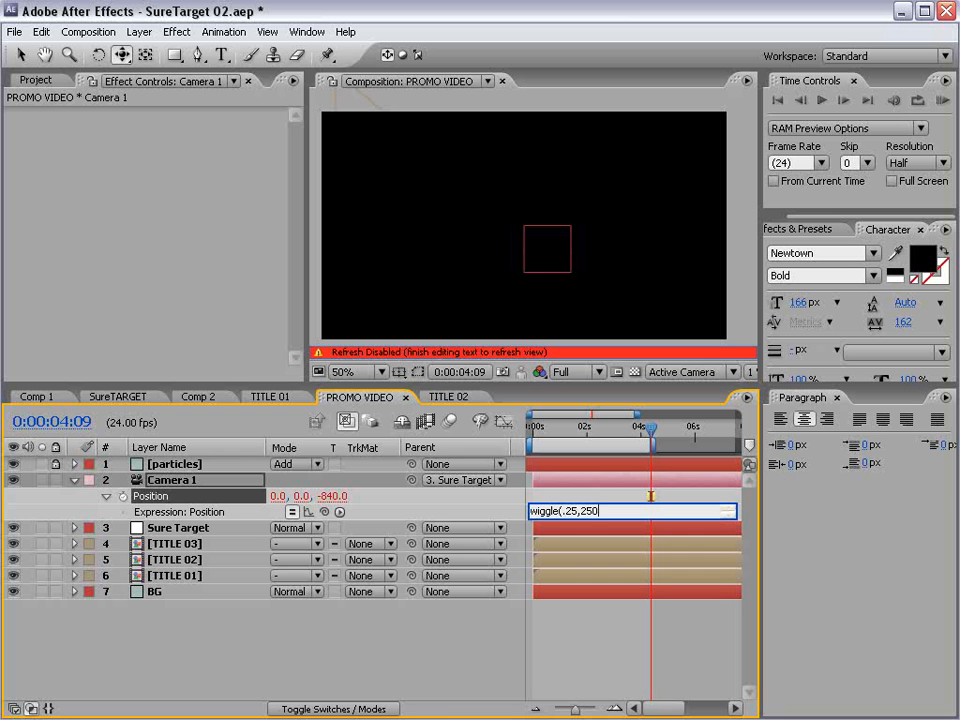
pyautogui.click(617, 639)
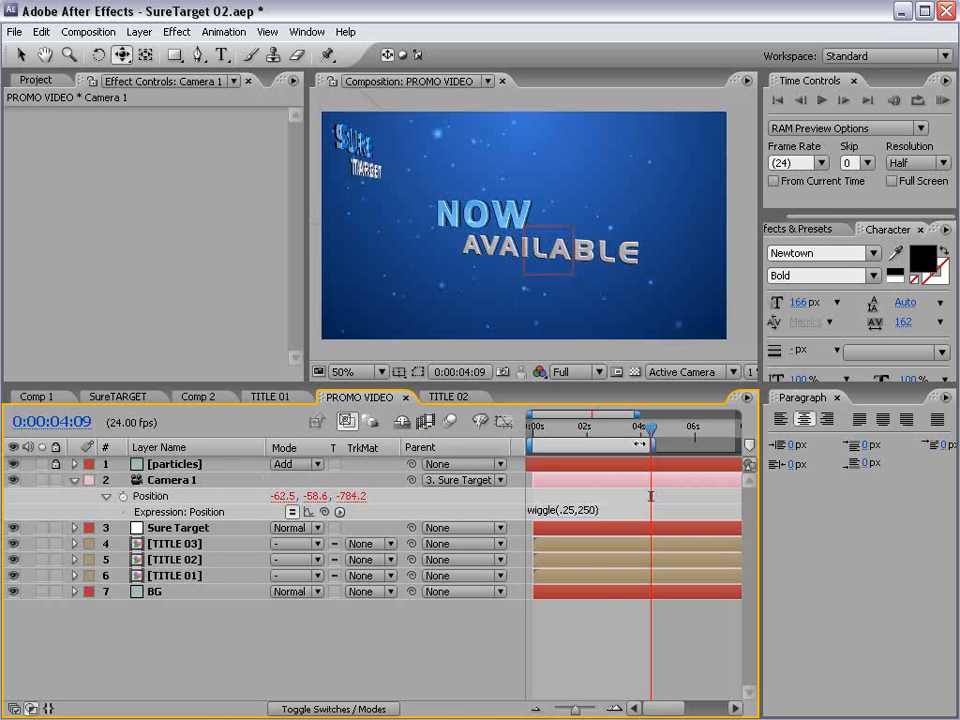
pyautogui.moveTo(652, 428); pyautogui.dragTo(578, 465)
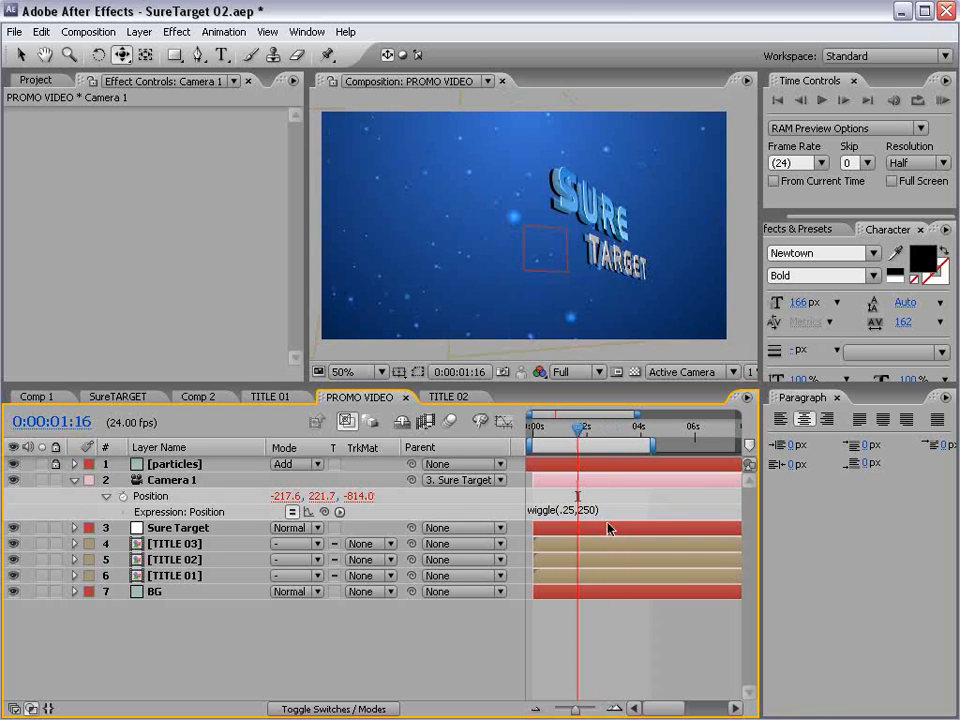
# - Change Camera 1's Position expression to wiggle(.25,150) and scrub through the timeline to check the motion
pyautogui.click(590, 511)
pyautogui.write('1')
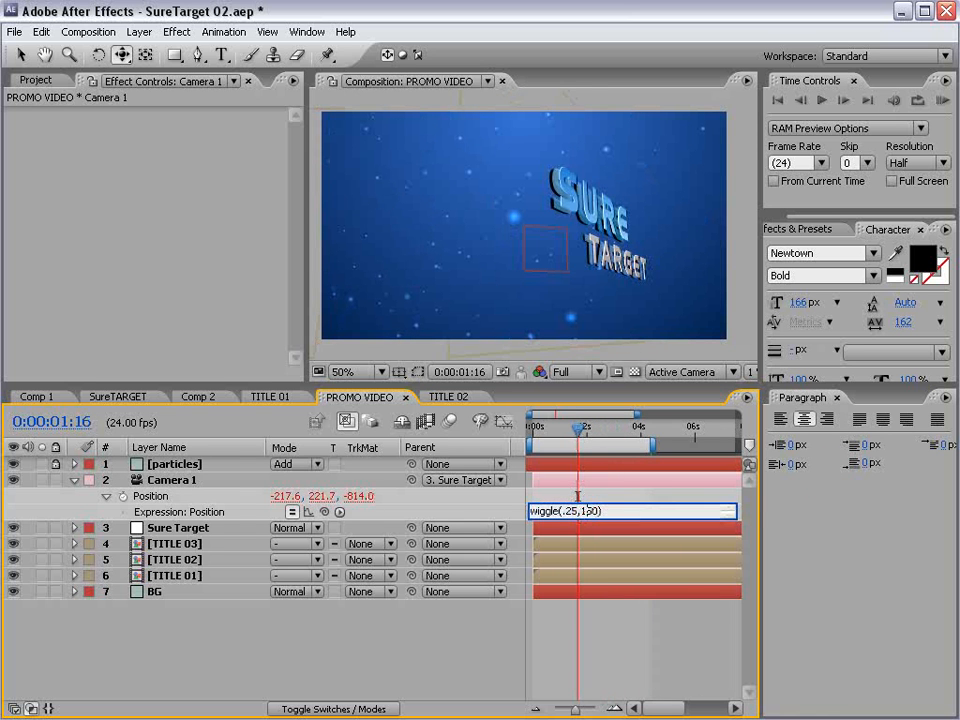
pyautogui.click(834, 481)
pyautogui.moveTo(578, 437); pyautogui.dragTo(657, 441)
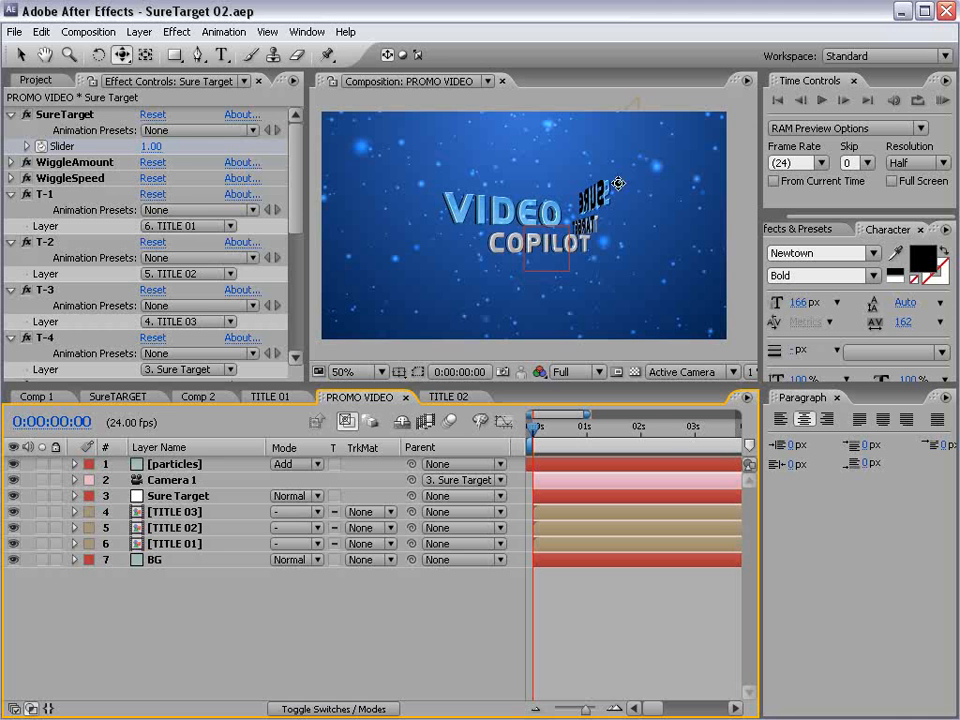
# - Reveal the Sure Target layer's keyframes and the Opacity of TITLE 01, TITLE 02 and TITLE 03, and enlarge the timeline area
pyautogui.press('v')
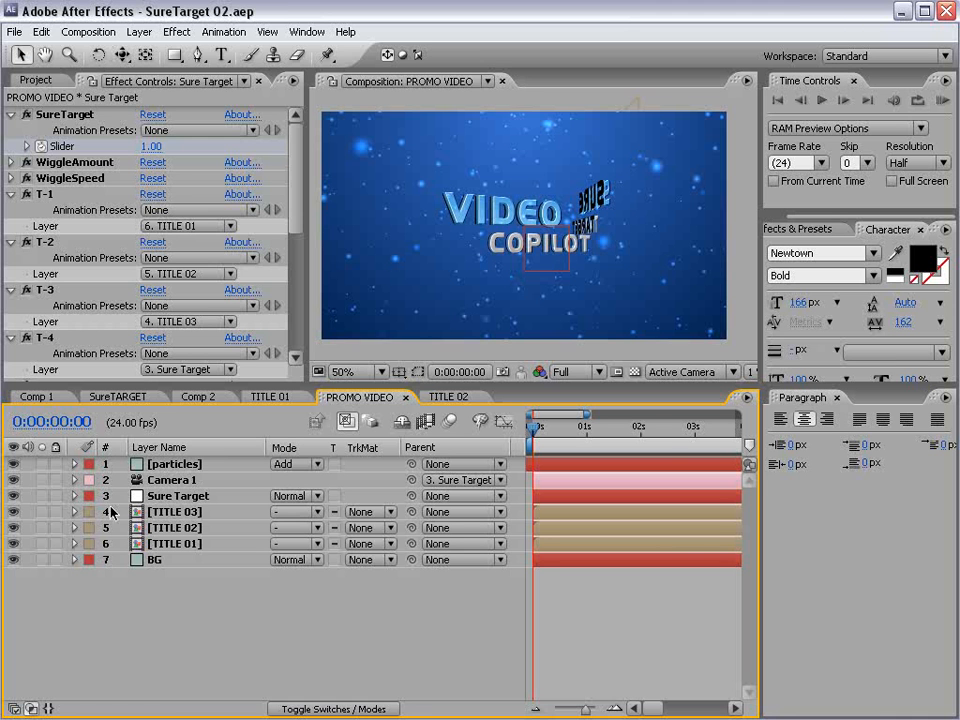
pyautogui.click(167, 497)
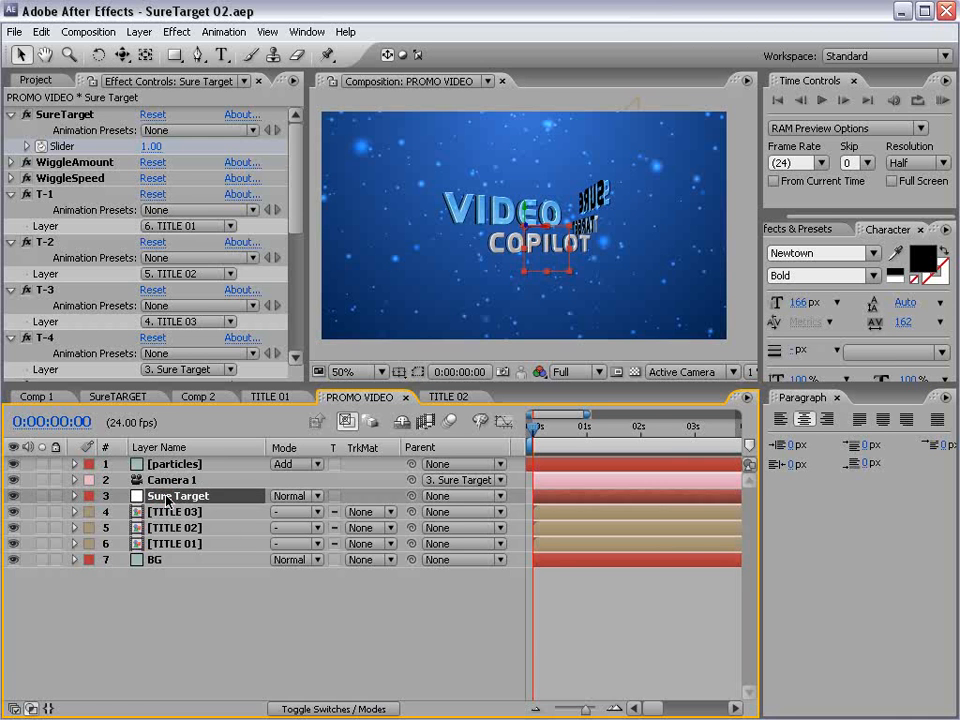
pyautogui.press('u')
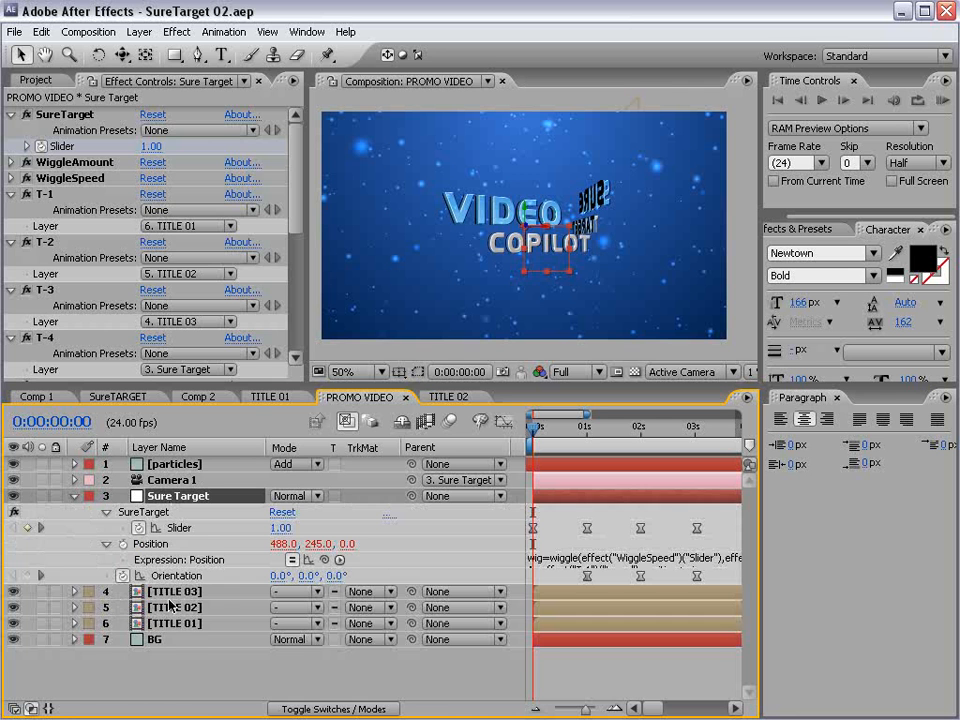
pyautogui.moveTo(170, 602); pyautogui.dragTo(155, 625)
pyautogui.press('t')
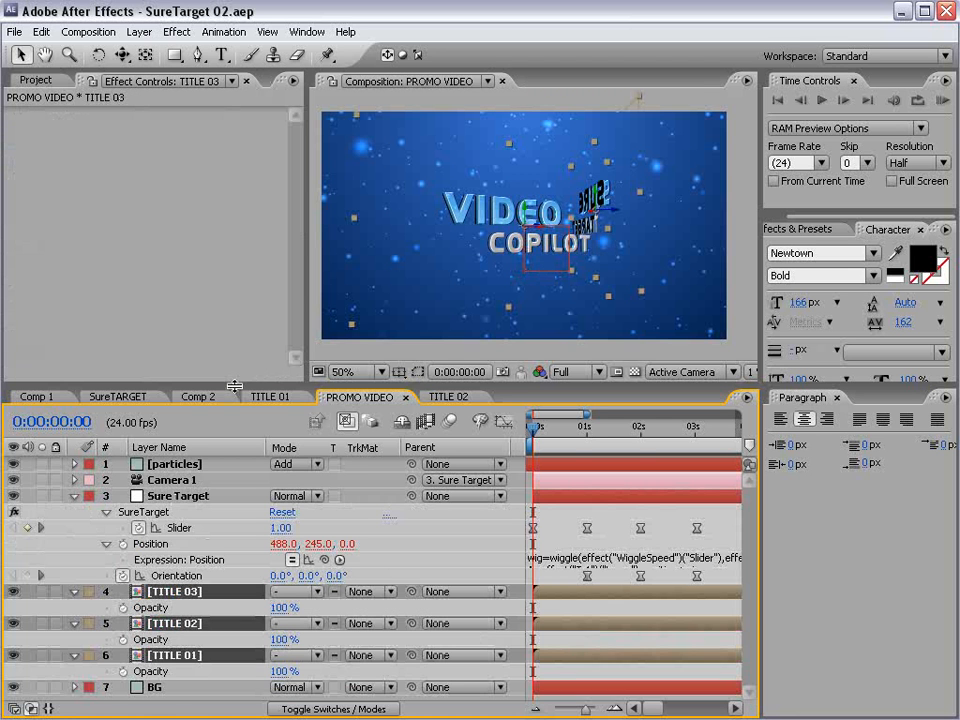
pyautogui.moveTo(234, 387); pyautogui.dragTo(234, 315)
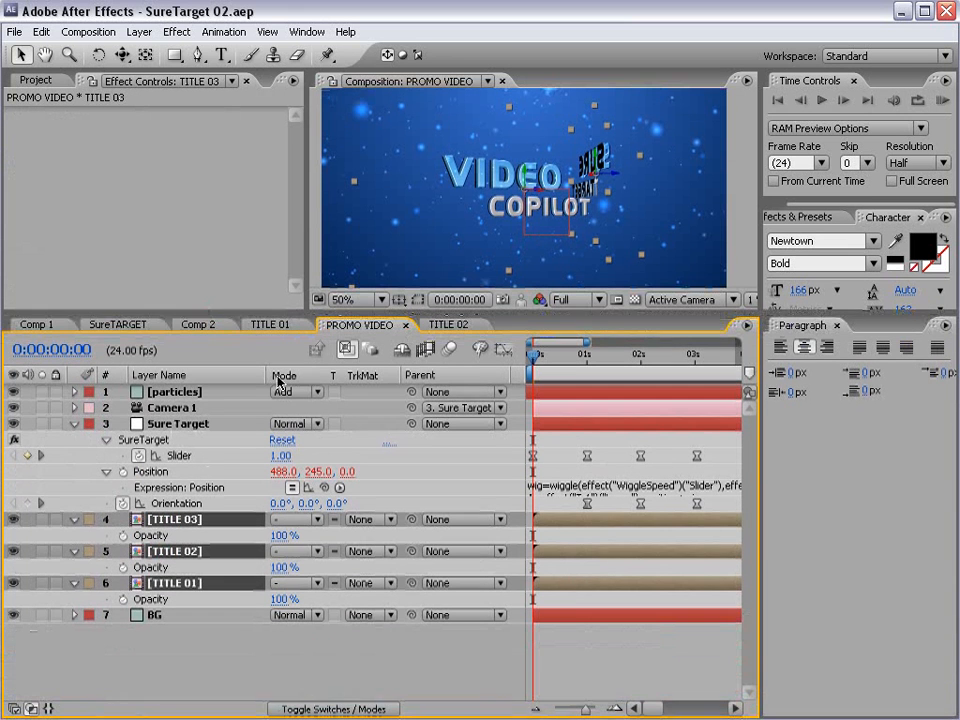
# - Fade in the TITLE 02 layer by keyframing its Opacity at 0% at 0:00:01:05 and 100% at 0:00:01:16
pyautogui.click(170, 551)
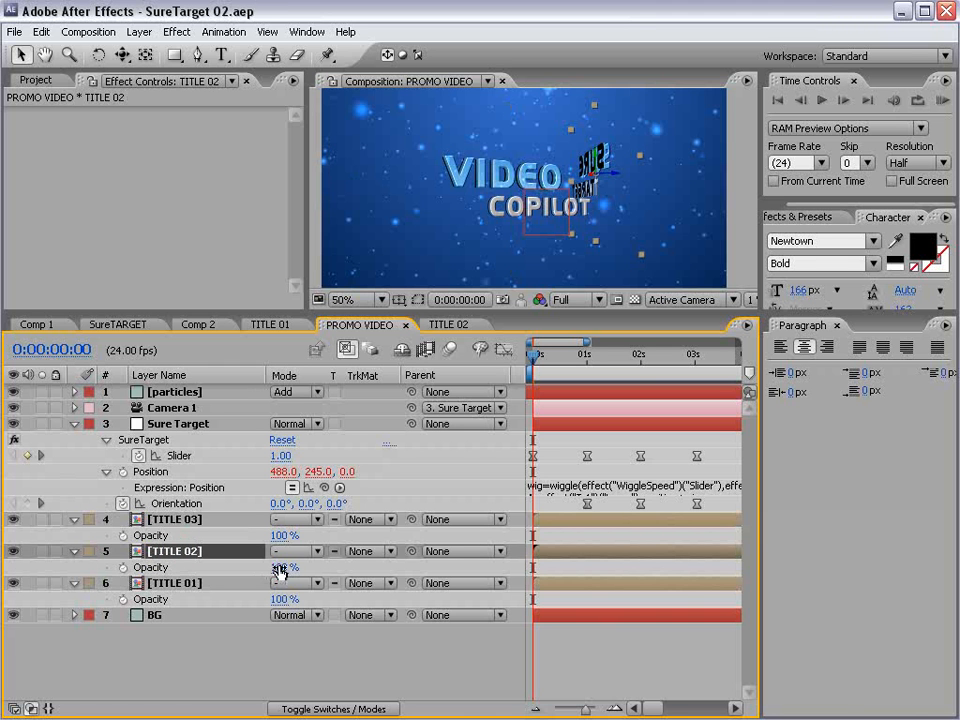
pyautogui.moveTo(281, 568); pyautogui.dragTo(24, 562)
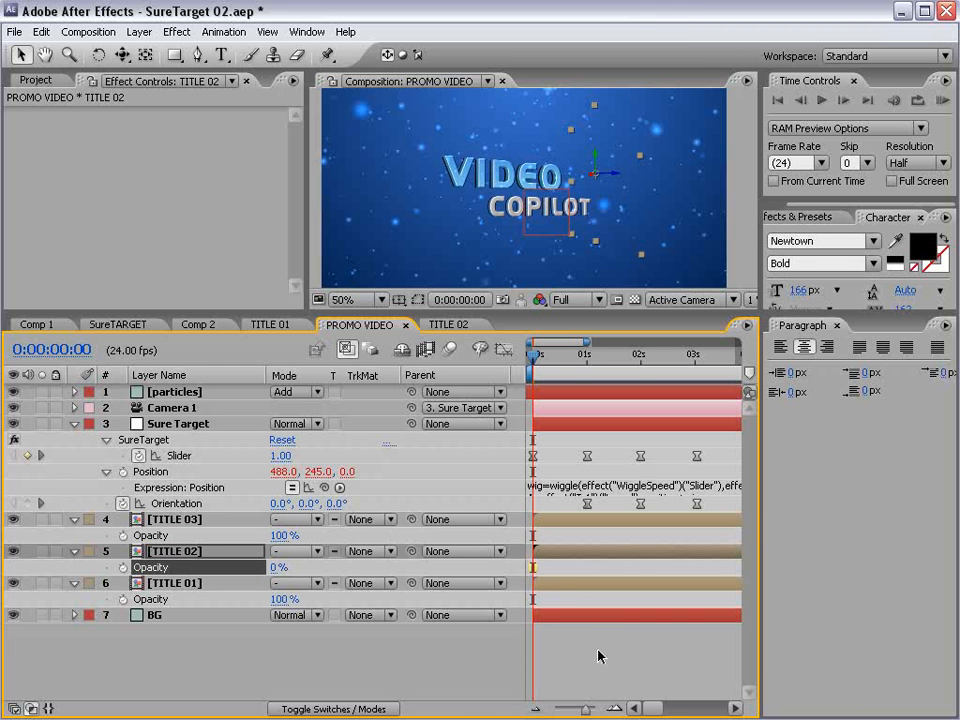
pyautogui.moveTo(543, 360); pyautogui.dragTo(600, 373)
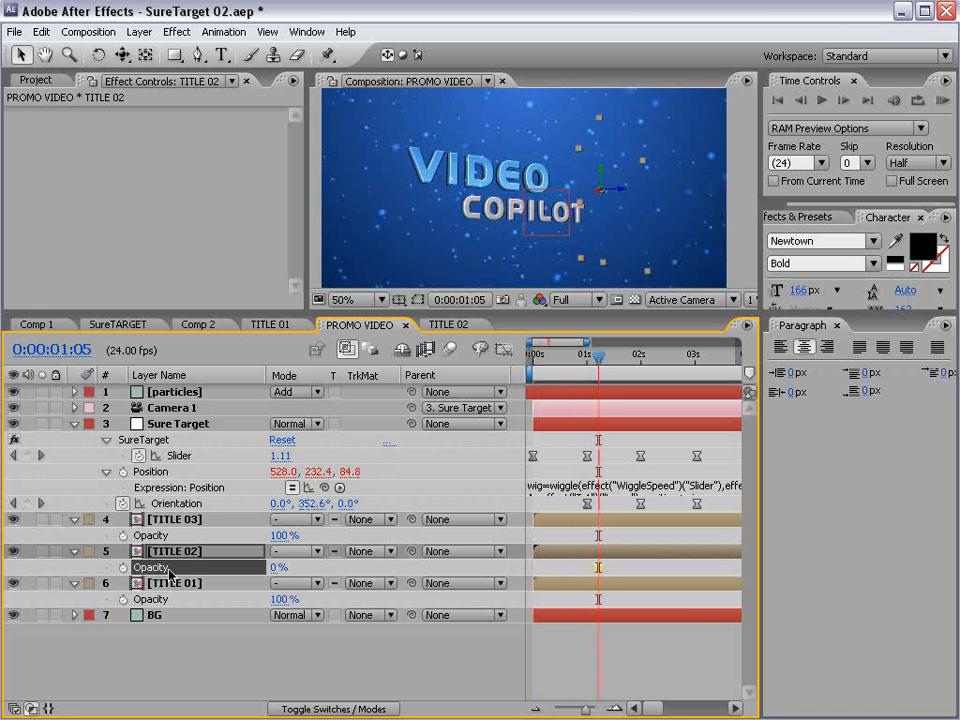
pyautogui.click(123, 567)
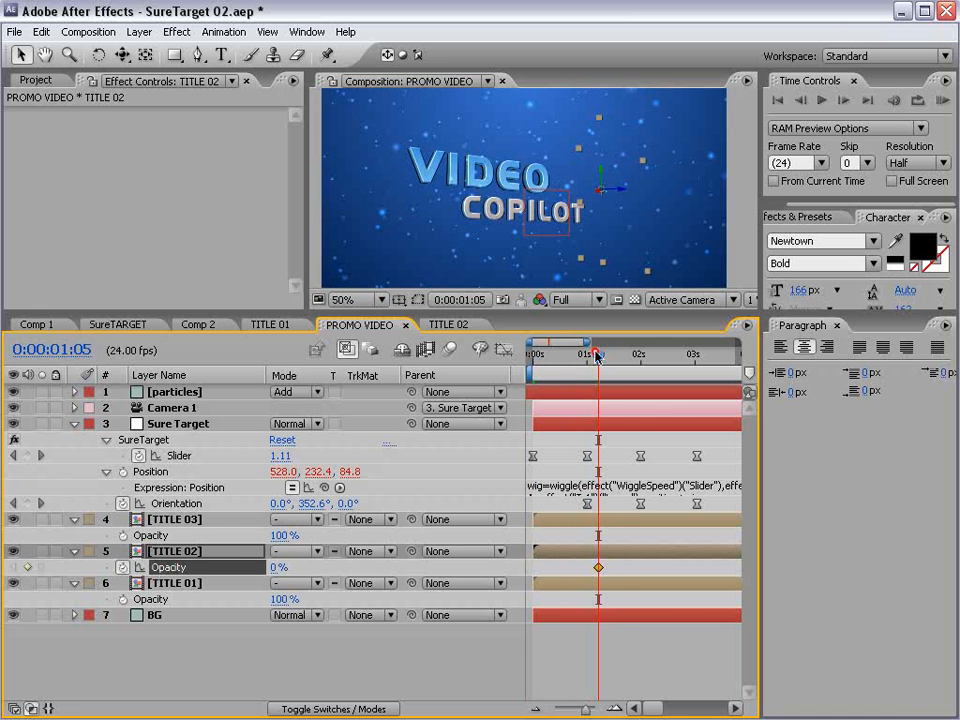
pyautogui.moveTo(597, 356); pyautogui.dragTo(622, 358)
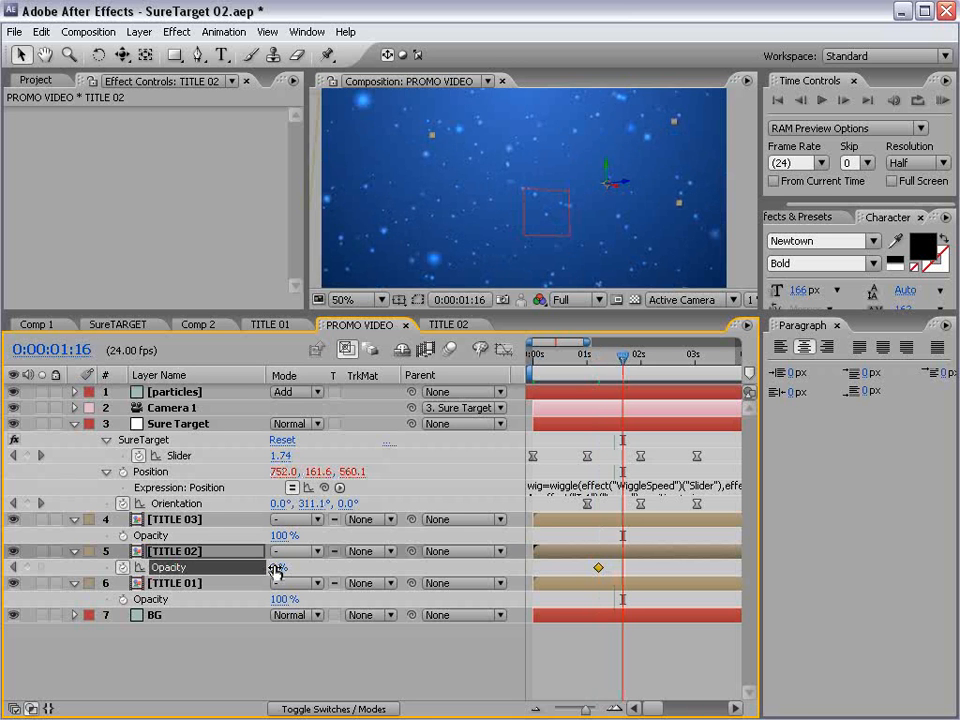
pyautogui.moveTo(275, 569); pyautogui.dragTo(292, 569)
# - Retime TITLE 02's two Opacity keyframes so the fade-in runs from about 0:00:01:07 to about 0:00:01:13
pyautogui.moveTo(620, 356); pyautogui.dragTo(607, 364)
pyautogui.moveTo(623, 568); pyautogui.dragTo(616, 571)
pyautogui.moveTo(608, 365)
pyautogui.mouseDown()
pyautogui.moveTo(587, 365)
pyautogui.moveTo(611, 370)
pyautogui.mouseUp()
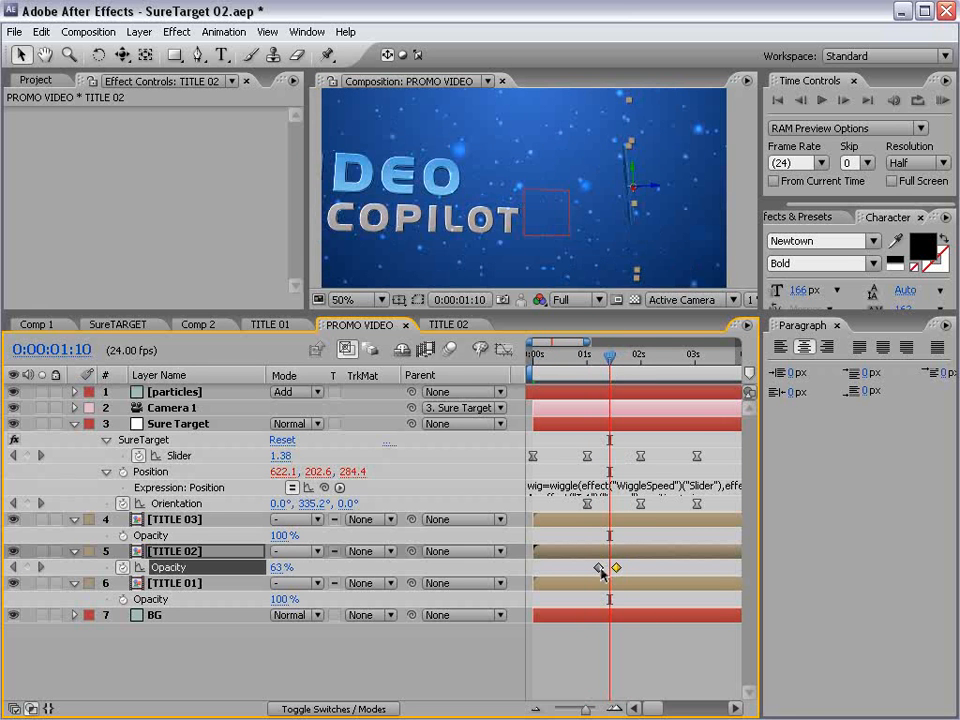
pyautogui.moveTo(600, 569); pyautogui.dragTo(588, 568)
pyautogui.moveTo(583, 369); pyautogui.dragTo(605, 365)
pyautogui.moveTo(590, 570); pyautogui.dragTo(601, 571)
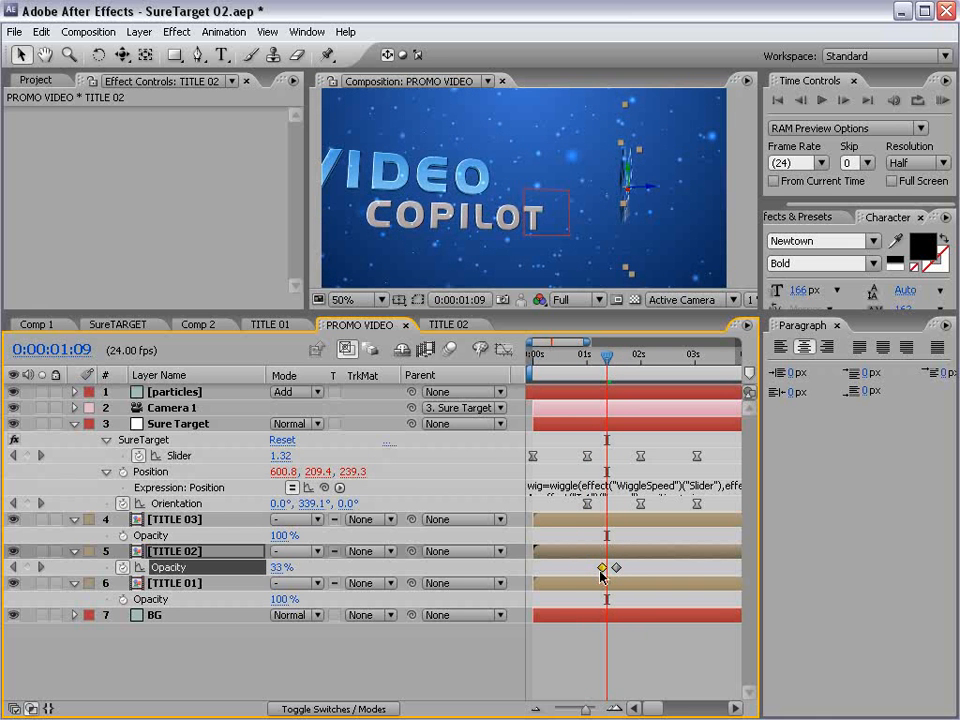
# - Check the camera move up to the NOW AVAILABLE title at 0:00:04:01, widen the timeline's visible range and enlarge the composition viewer
pyautogui.moveTo(607, 358); pyautogui.dragTo(647, 364)
pyautogui.press('-')
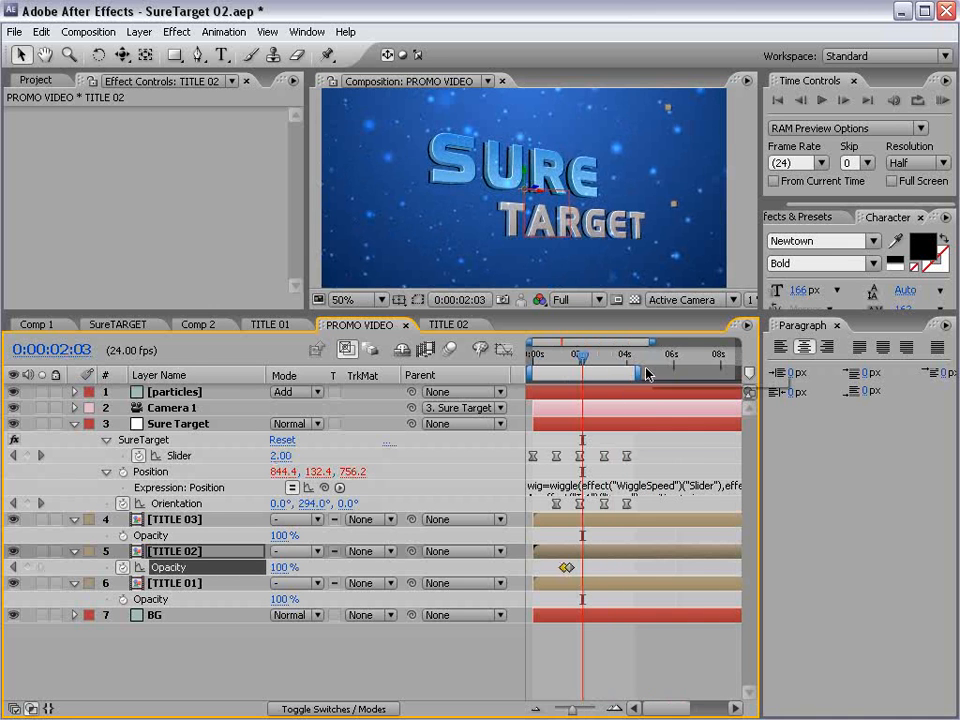
pyautogui.moveTo(586, 352); pyautogui.dragTo(627, 370)
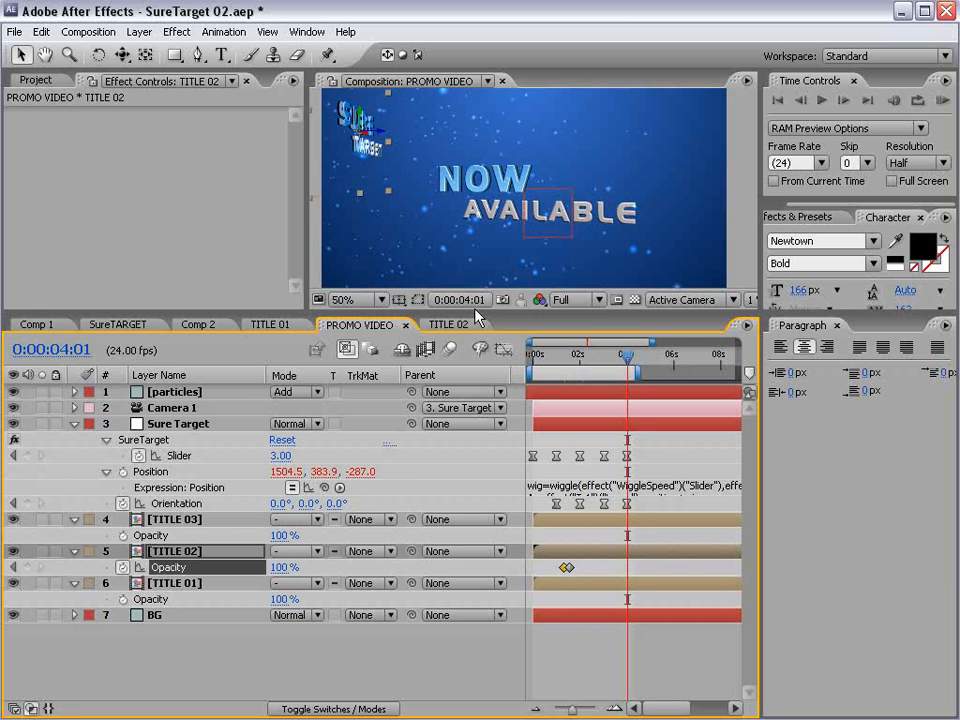
pyautogui.moveTo(474, 309); pyautogui.dragTo(476, 408)
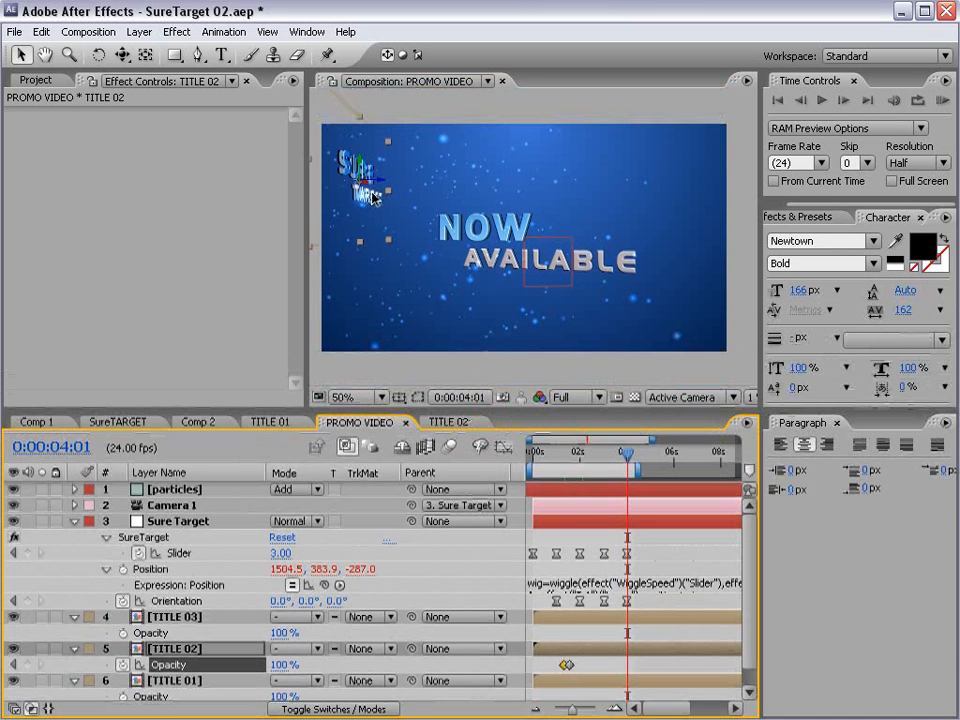
# - Move the TITLE 03 layer away from the SURE TARGET title to about X 1859, Y 549, Z -320
pyautogui.click(166, 619)
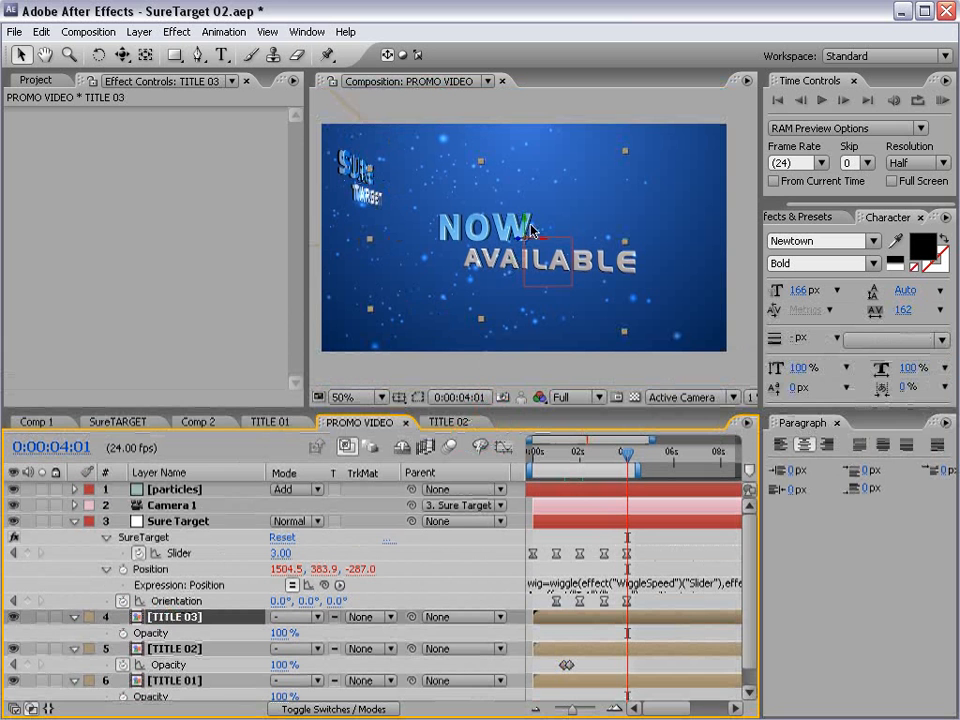
pyautogui.click(455, 233)
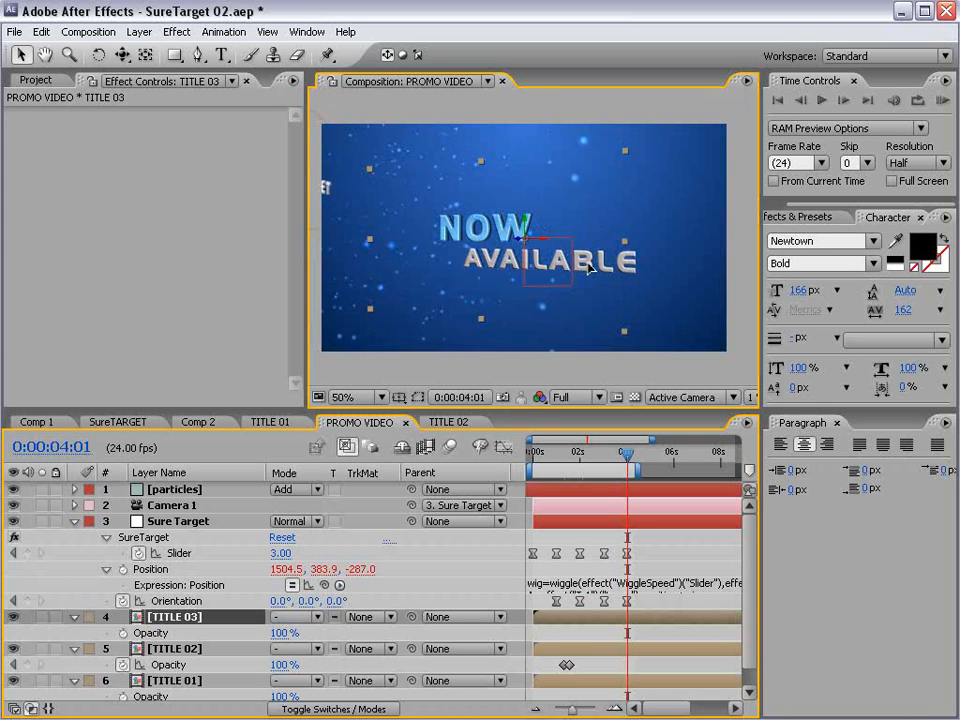
pyautogui.press('space')
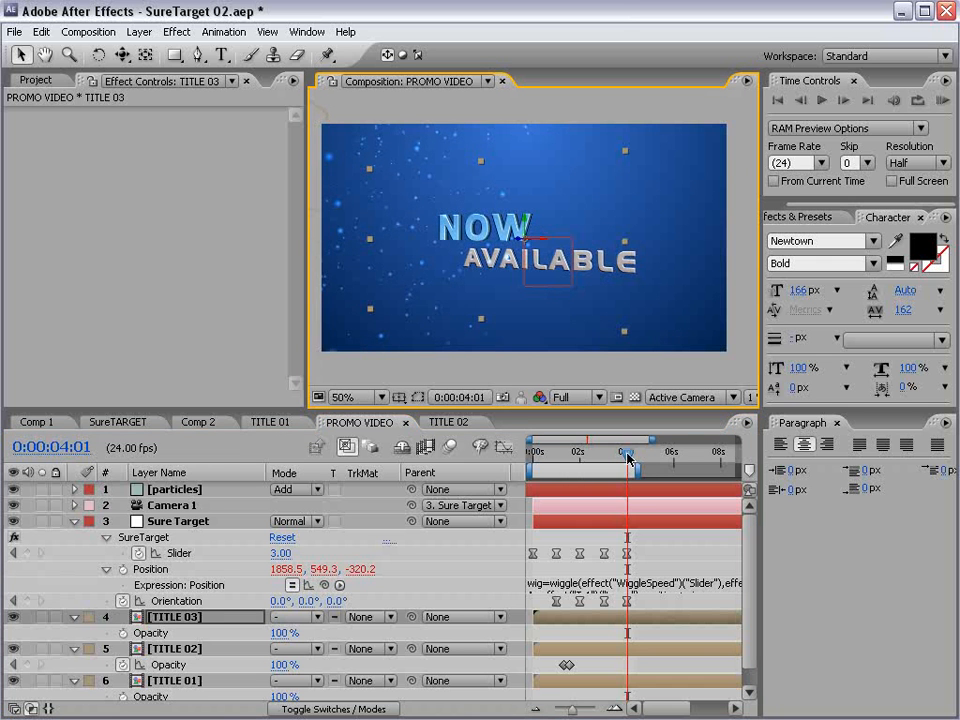
# - Reposition TITLE 03 below the SURE TARGET title, to about X 1569, Y 813, Z -335, checking the view at 0:00:04:17 and 0:00:04:06
pyautogui.moveTo(627, 457)
pyautogui.mouseDown()
pyautogui.moveTo(609, 462)
pyautogui.moveTo(632, 467)
pyautogui.moveTo(611, 467)
pyautogui.moveTo(643, 469)
pyautogui.mouseUp()
pyautogui.click(482, 236)
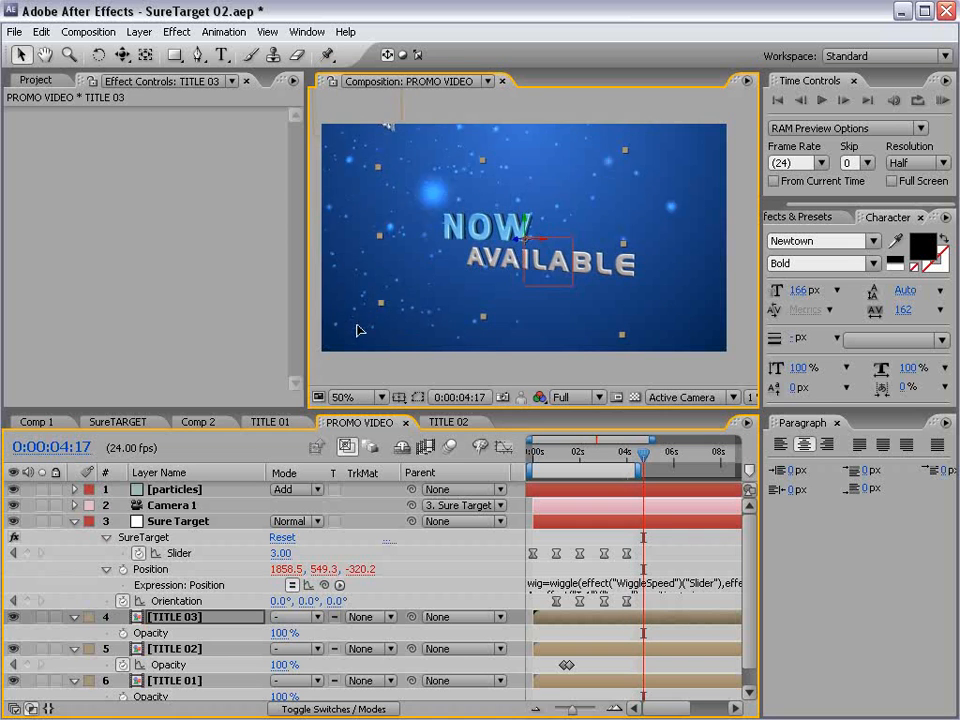
pyautogui.click(629, 459)
pyautogui.moveTo(629, 459)
pyautogui.mouseDown()
pyautogui.moveTo(606, 467)
pyautogui.moveTo(640, 470)
pyautogui.moveTo(607, 467)
pyautogui.moveTo(632, 467)
pyautogui.mouseUp()
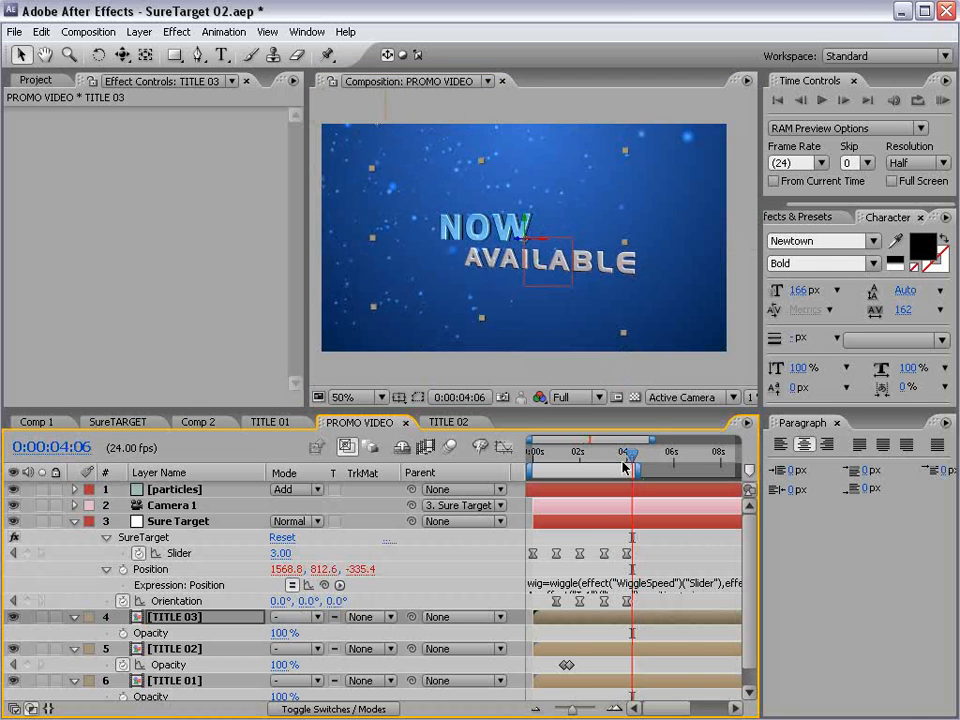
pyautogui.click(474, 249)
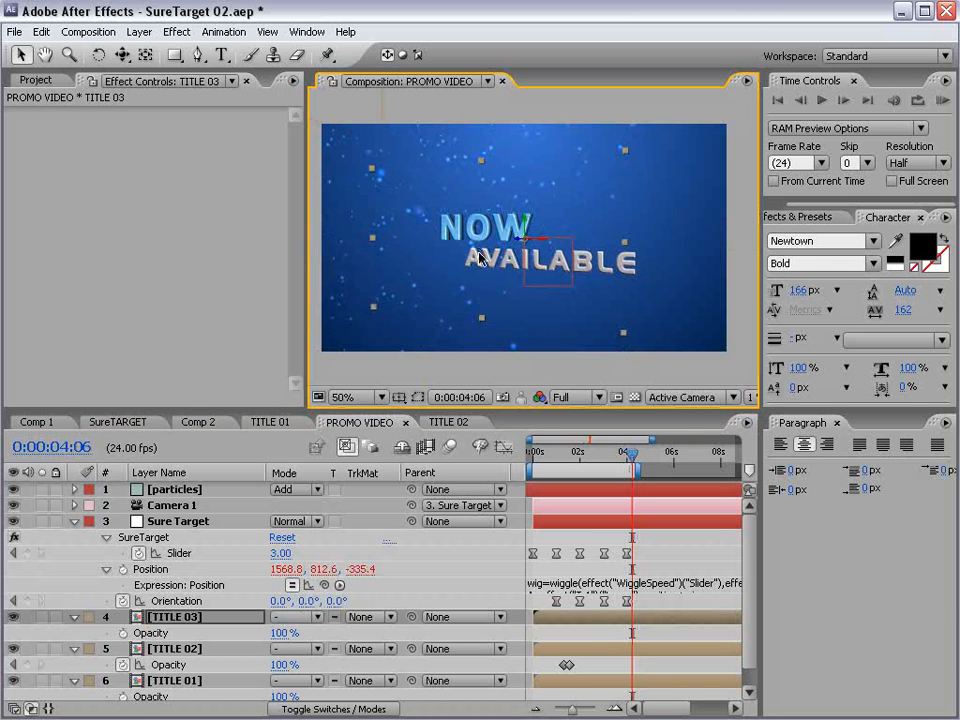
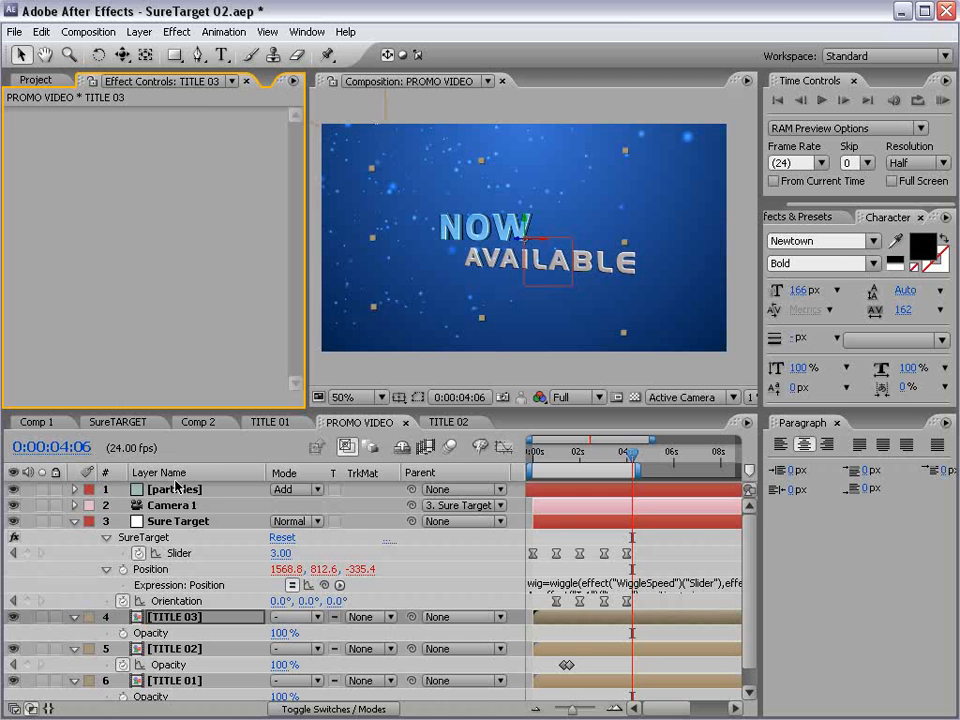
# - Set the particles layer's producer radius to X 2.1, Y 2.0, Z 2.7 and its Birth Rate to 6.4
pyautogui.click(175, 489)
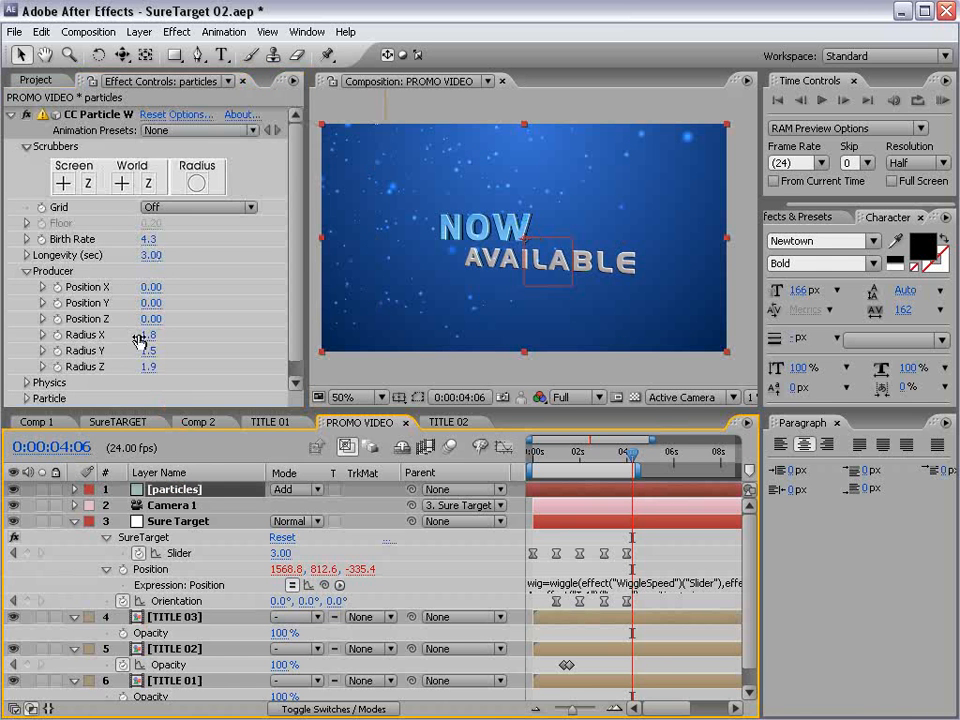
pyautogui.moveTo(139, 336); pyautogui.dragTo(197, 347)
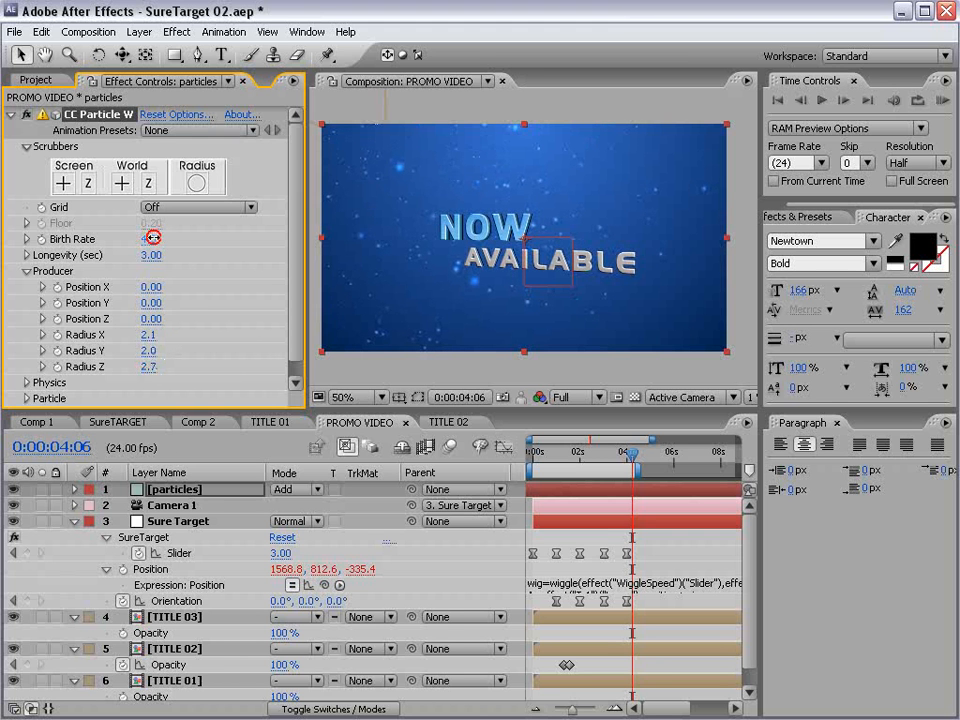
pyautogui.moveTo(153, 237); pyautogui.dragTo(162, 230)
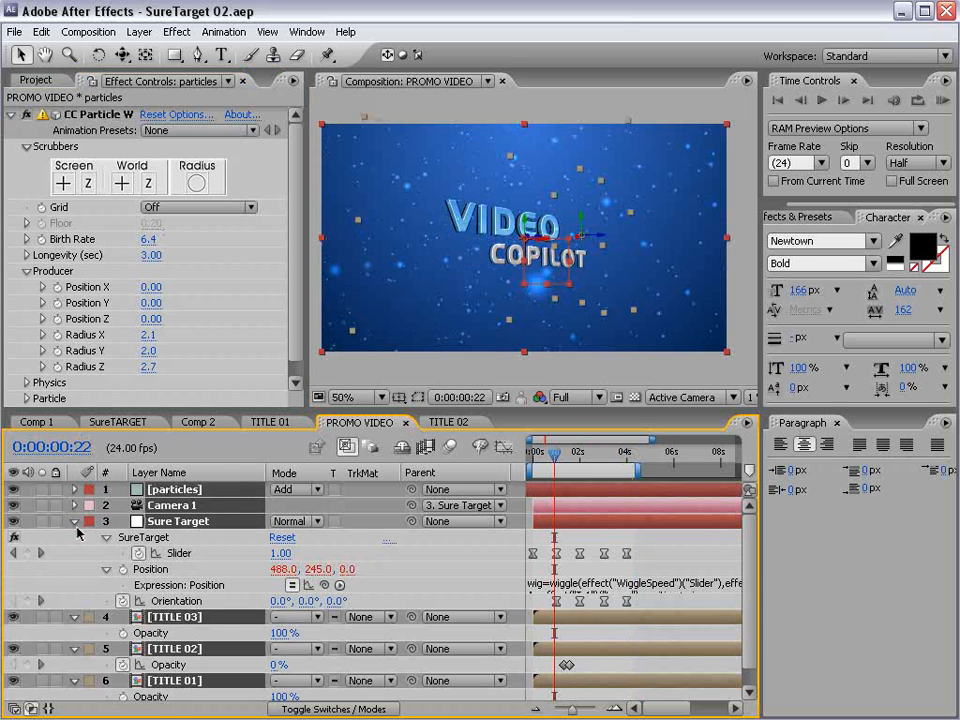
pyautogui.click(74, 522)
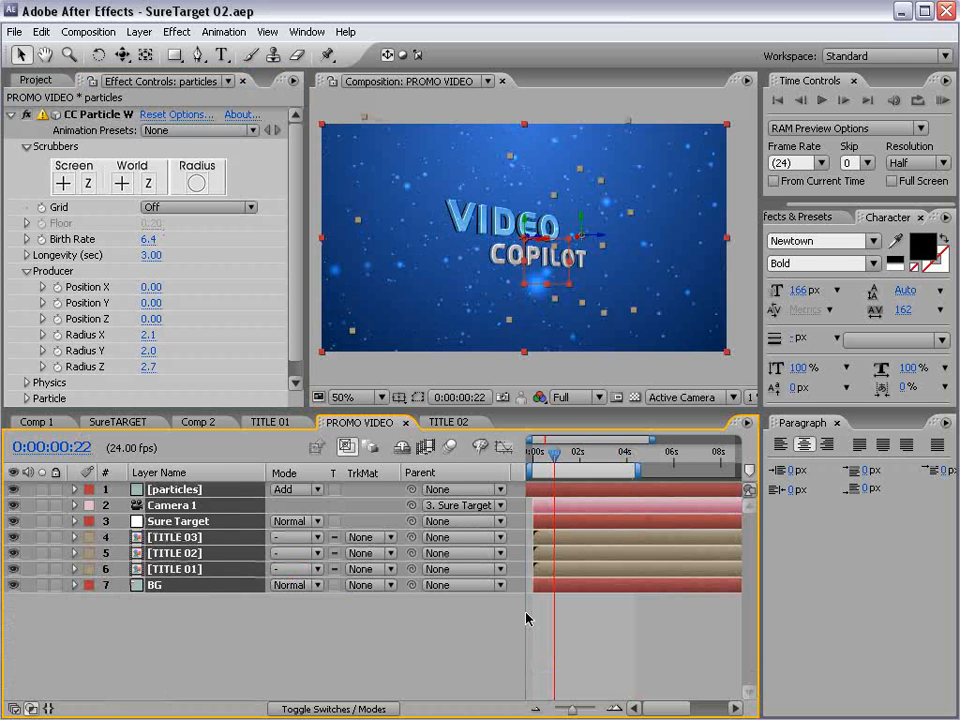
# - Create an adjustment layer above all layers of PROMO VIDEO and apply the Tint and Curves effects to it
pyautogui.click(593, 632)
pyautogui.click(139, 31)
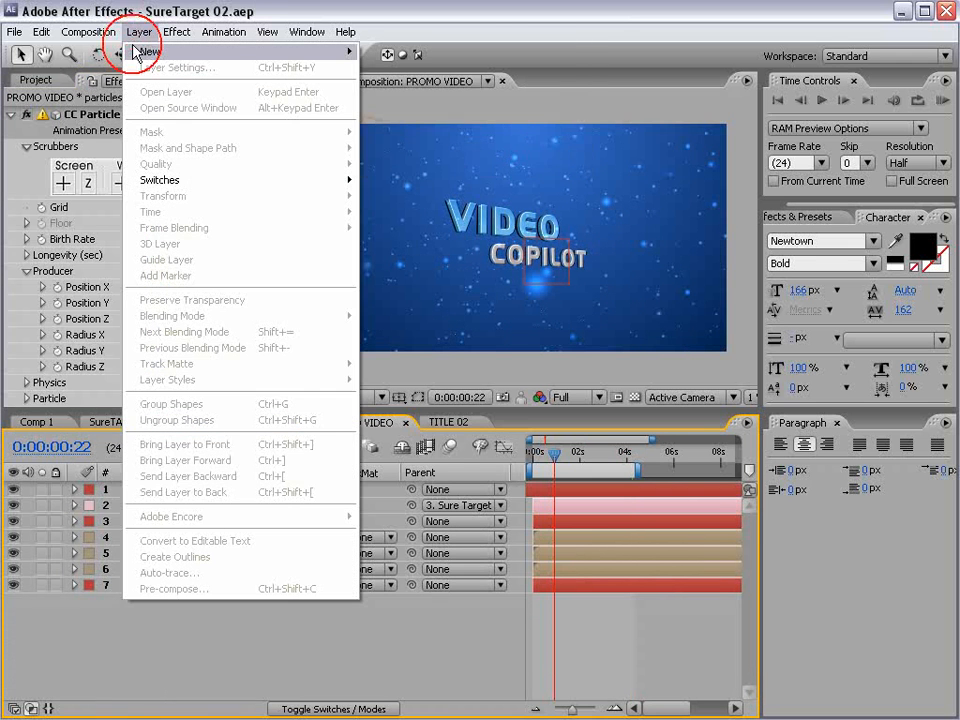
pyautogui.moveTo(340, 49)
pyautogui.click(420, 144)
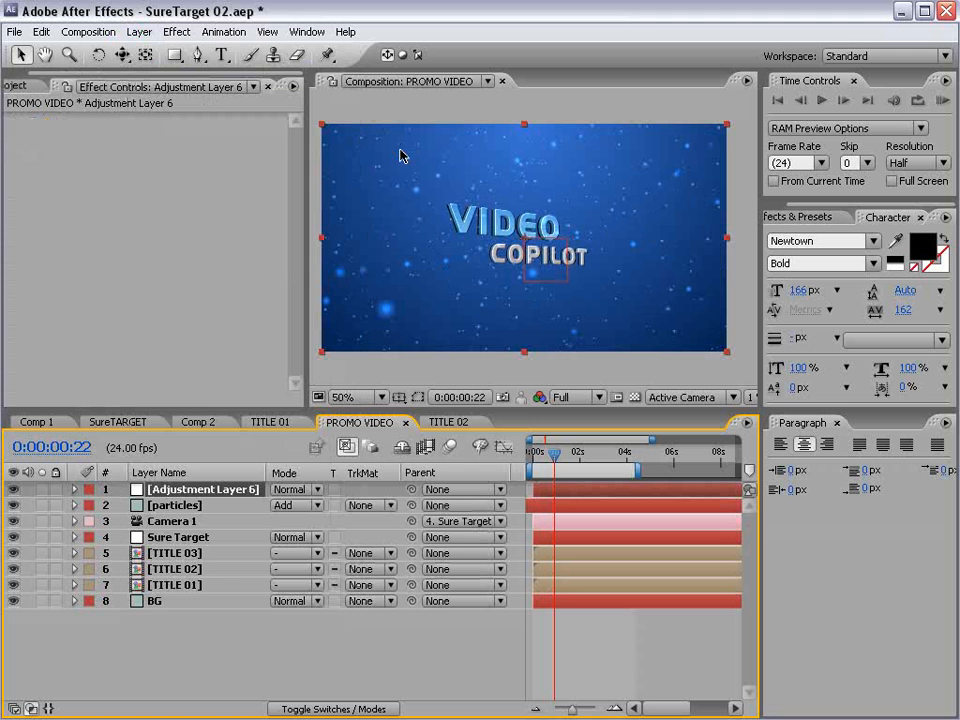
pyautogui.click(170, 30)
pyautogui.moveTo(237, 188)
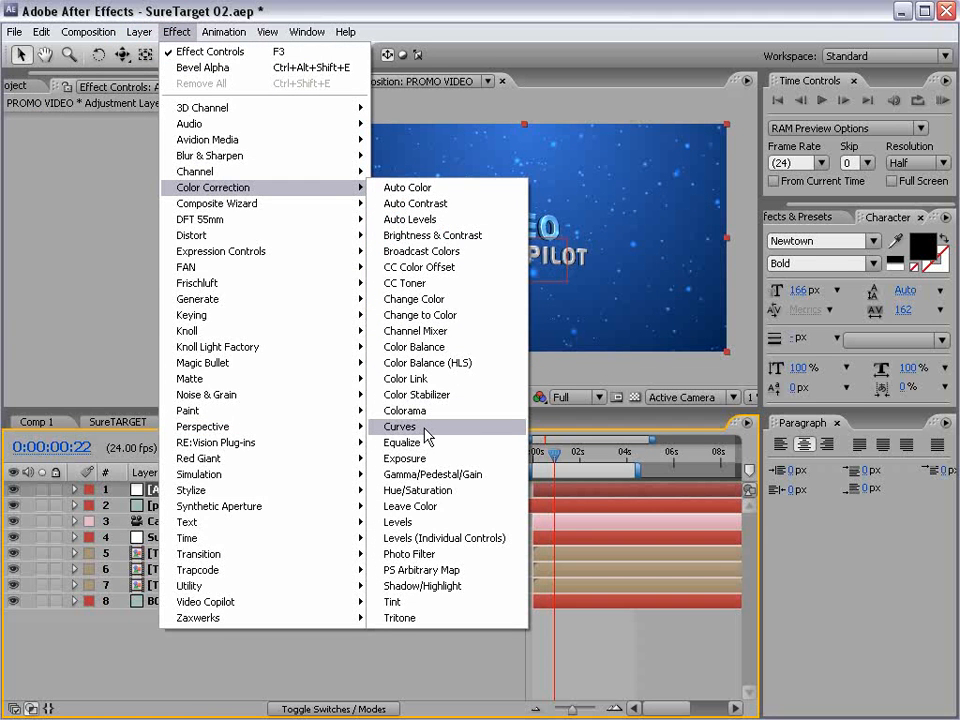
pyautogui.click(409, 602)
pyautogui.click(176, 31)
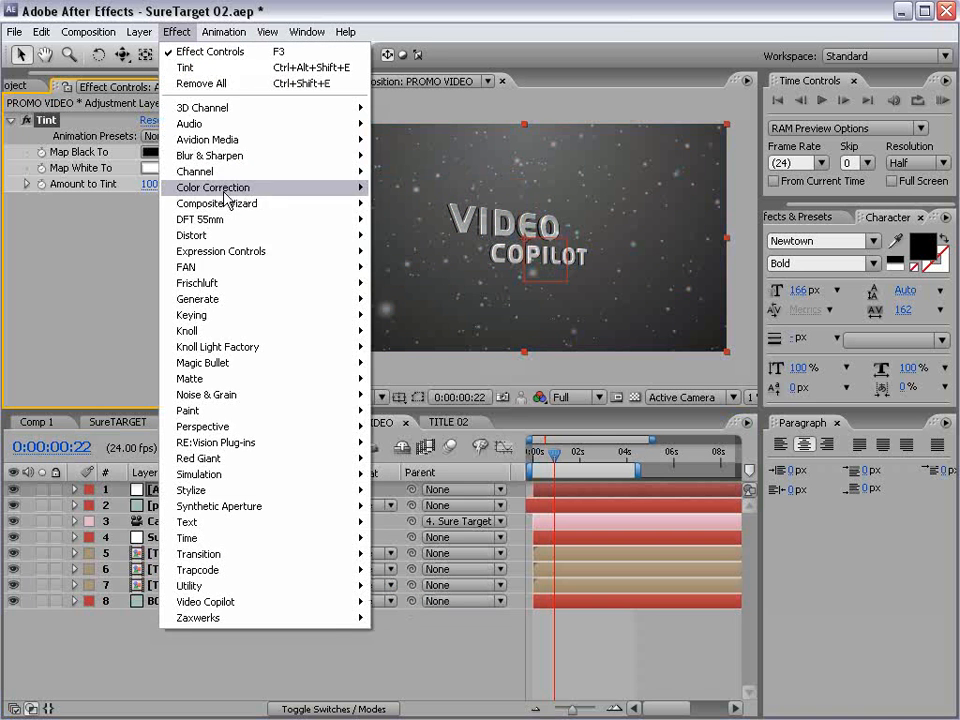
pyautogui.moveTo(300, 188)
pyautogui.click(400, 426)
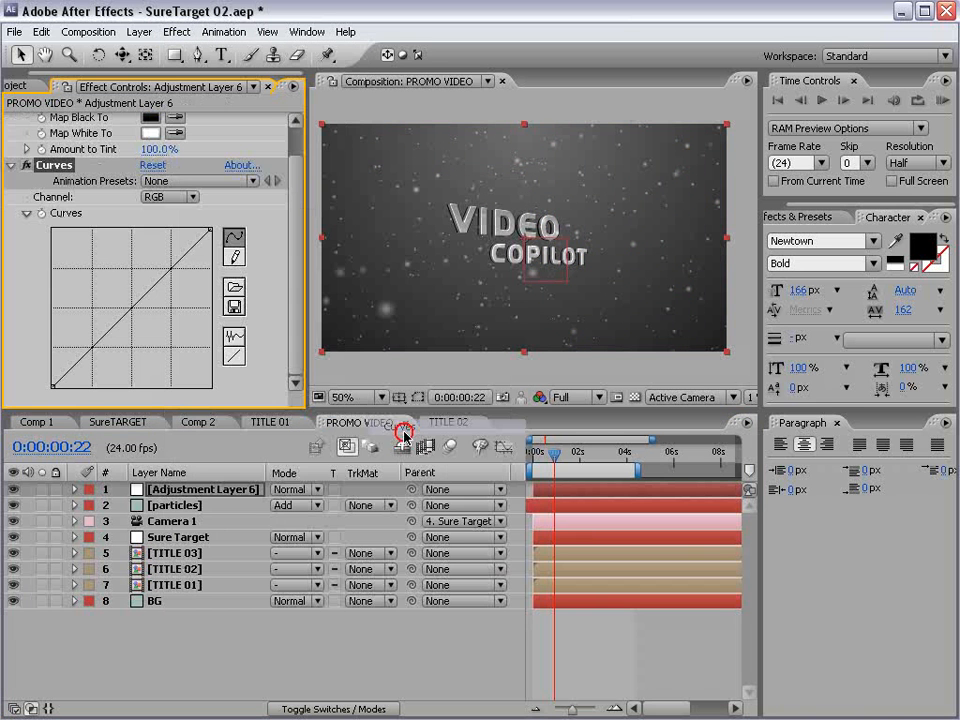
# - Set the adjustment layer's Amount to Tint to 69% and shape its RGB curve into a darkening S-curve with three points
pyautogui.moveTo(154, 150); pyautogui.dragTo(142, 152)
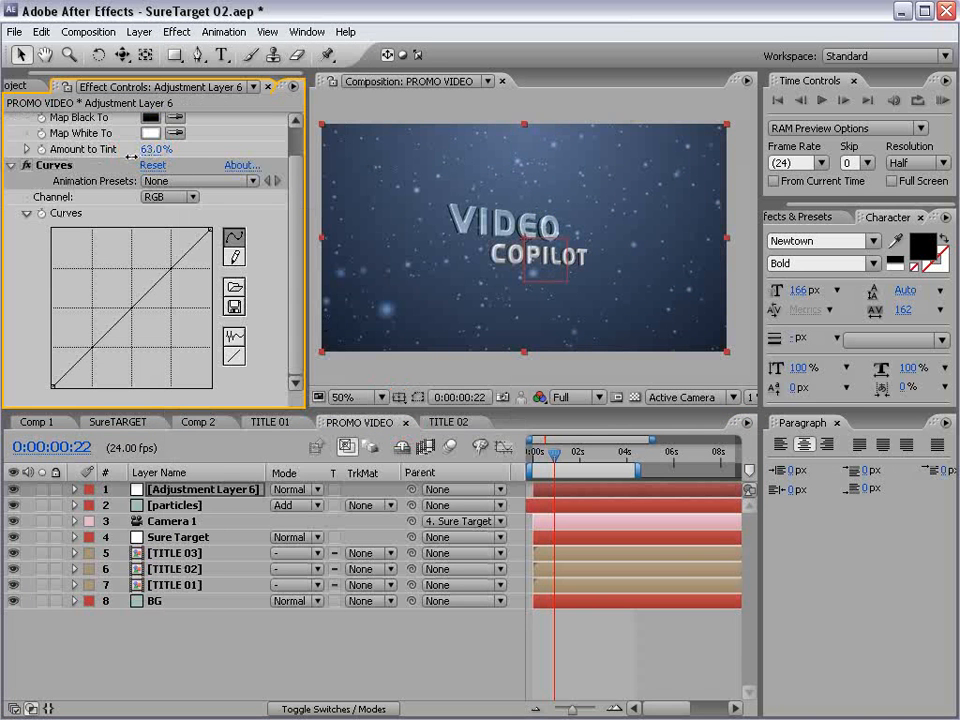
pyautogui.moveTo(128, 313); pyautogui.dragTo(117, 355)
pyautogui.moveTo(178, 281); pyautogui.dragTo(174, 267)
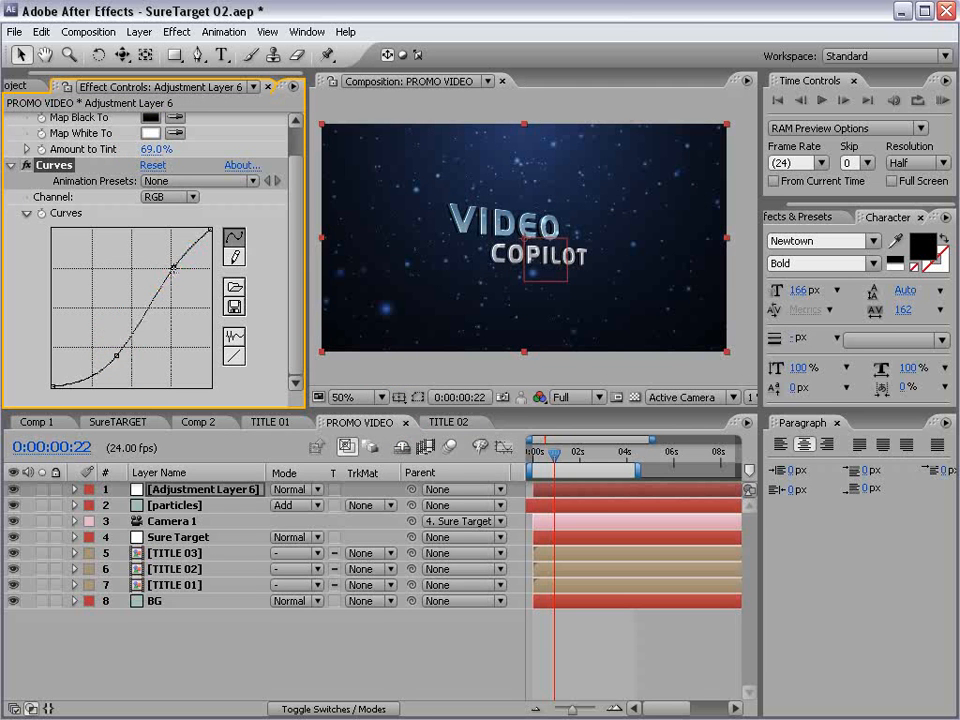
pyautogui.moveTo(118, 355); pyautogui.dragTo(93, 374)
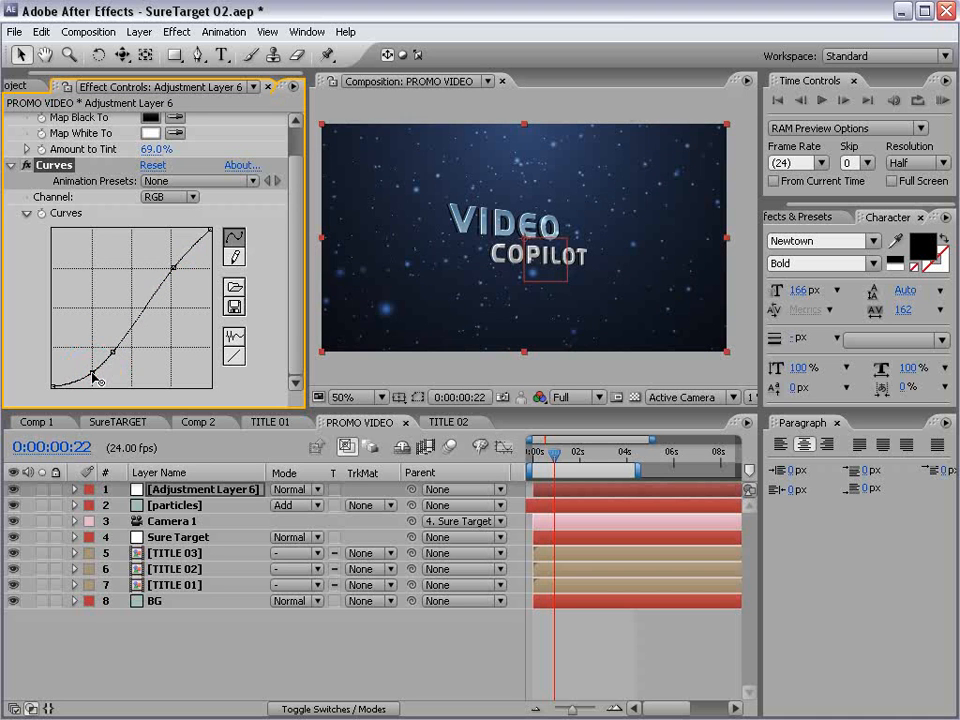
# - Adjust the Curves green channel and lower the red channel's midtones to shift the picture toward teal, checking it at 100% zoom
pyautogui.click(178, 199)
pyautogui.click(184, 234)
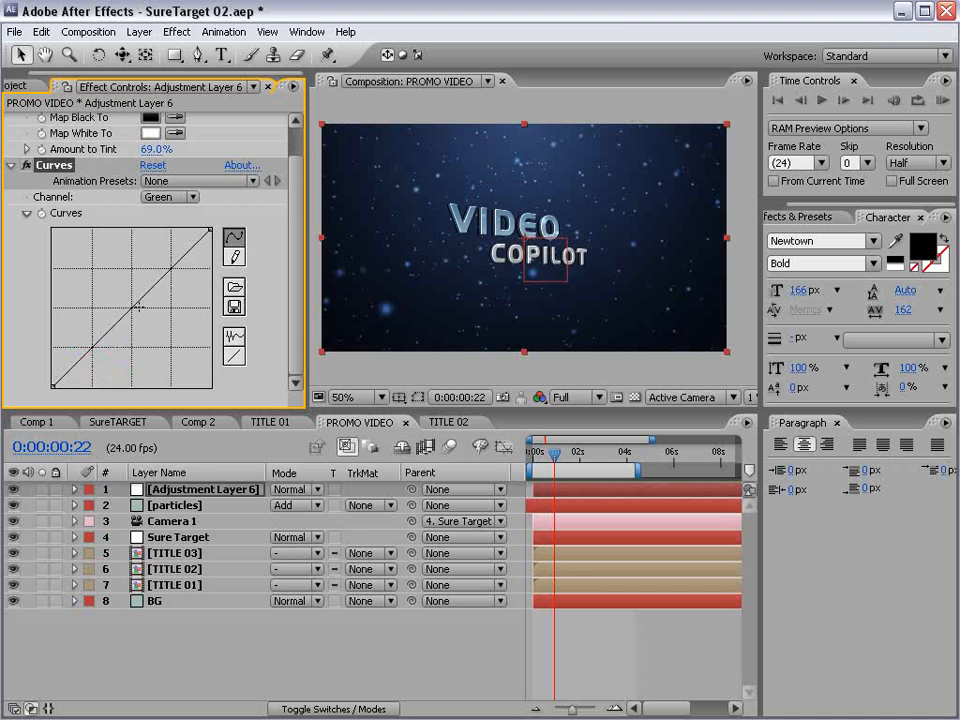
pyautogui.moveTo(133, 307); pyautogui.dragTo(155, 322)
pyautogui.click(178, 197)
pyautogui.click(172, 182)
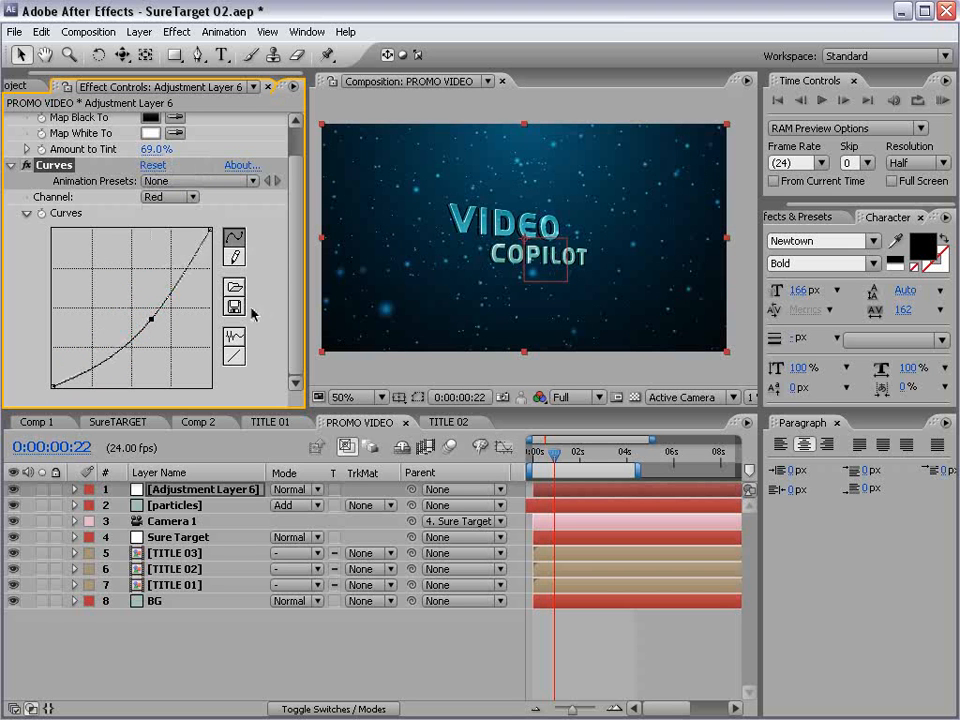
pyautogui.press('.')
pyautogui.press('`')
pyautogui.press('`')
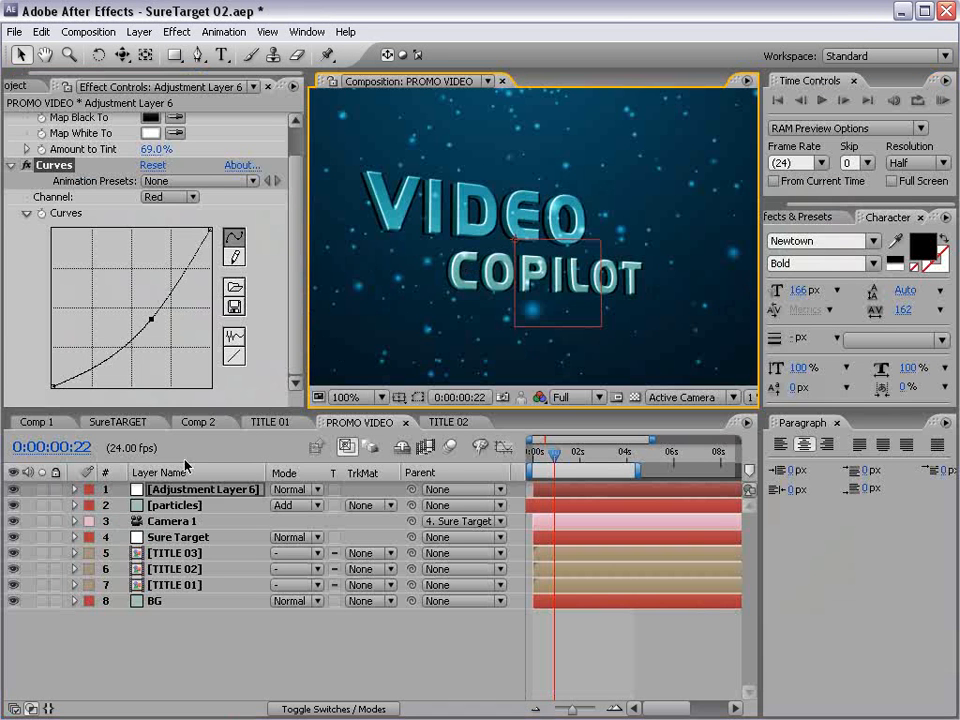
# - Set the particles' Birth Size and Death Size to 0.1
pyautogui.click(181, 506)
pyautogui.scroll(-1, 140, 370)
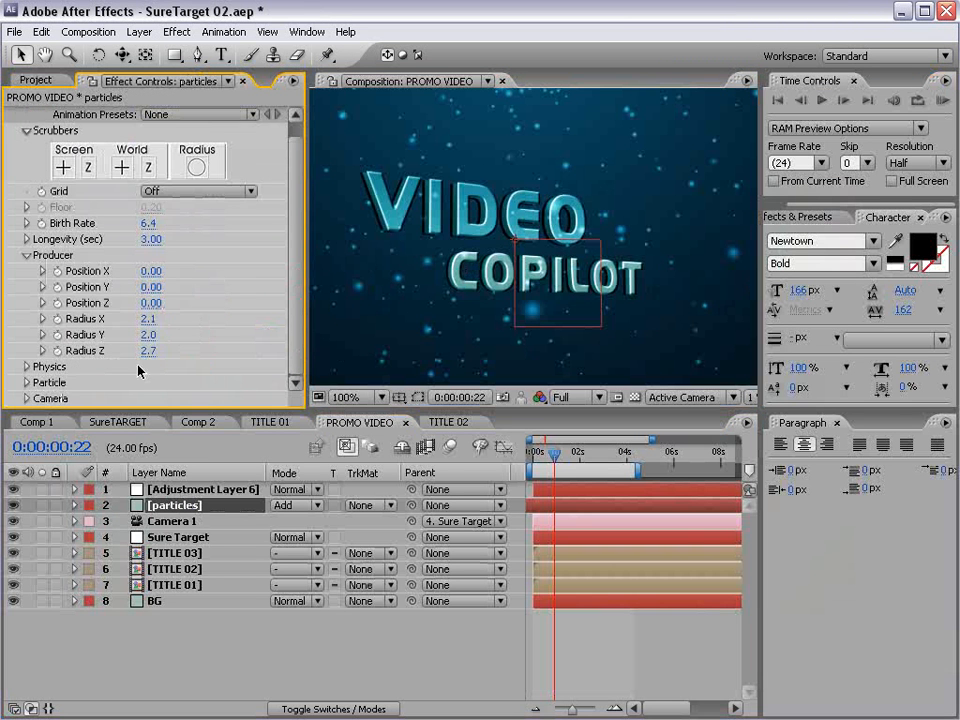
pyautogui.click(26, 382)
pyautogui.press('space')
pyautogui.moveTo(194, 335); pyautogui.dragTo(191, 307)
pyautogui.click(153, 256)
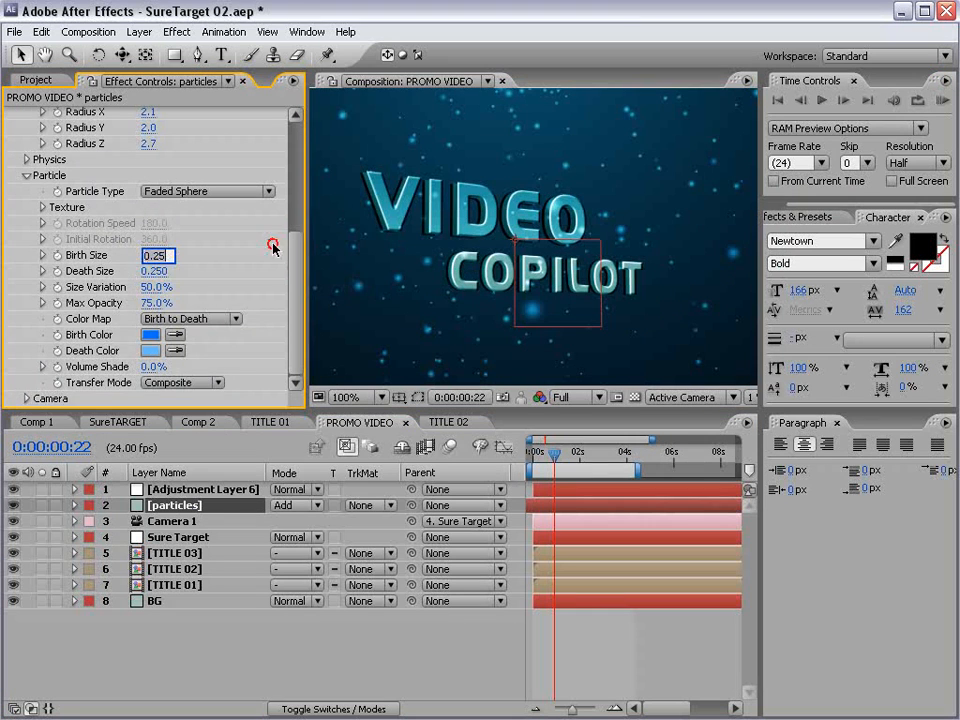
pyautogui.write('.1')
pyautogui.press('Tab')
pyautogui.write('.1')
pyautogui.press('Return')
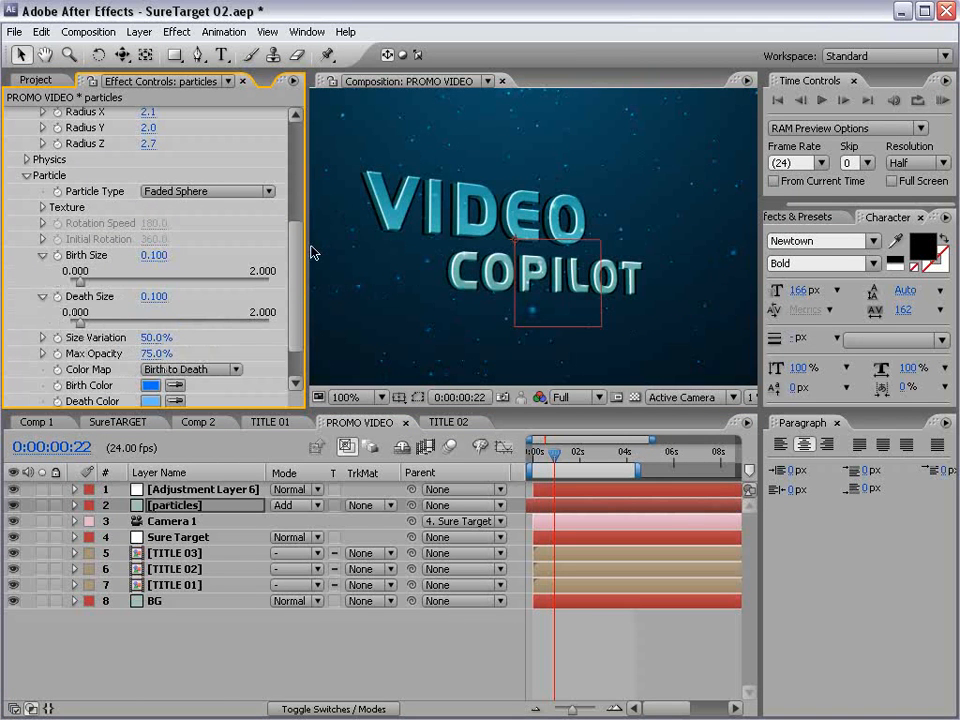
# - Set the particles' Death Size to 0.15 and check the frame in the enlarged composition viewer
pyautogui.click(155, 297)
pyautogui.write('.15')
pyautogui.press('Return')
pyautogui.press('`')
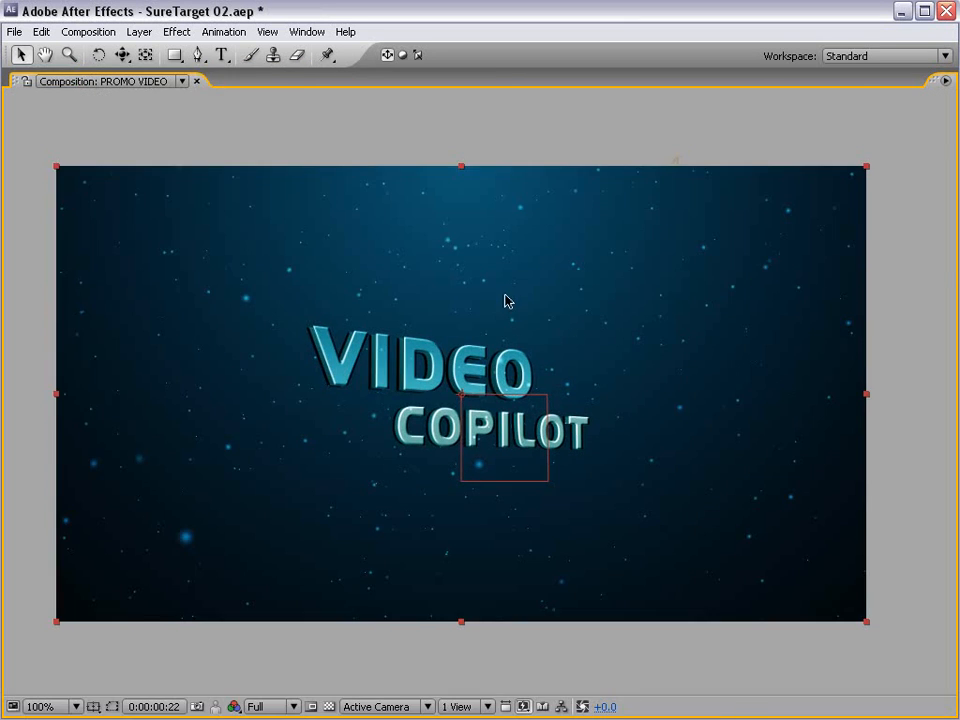
pyautogui.press('`')
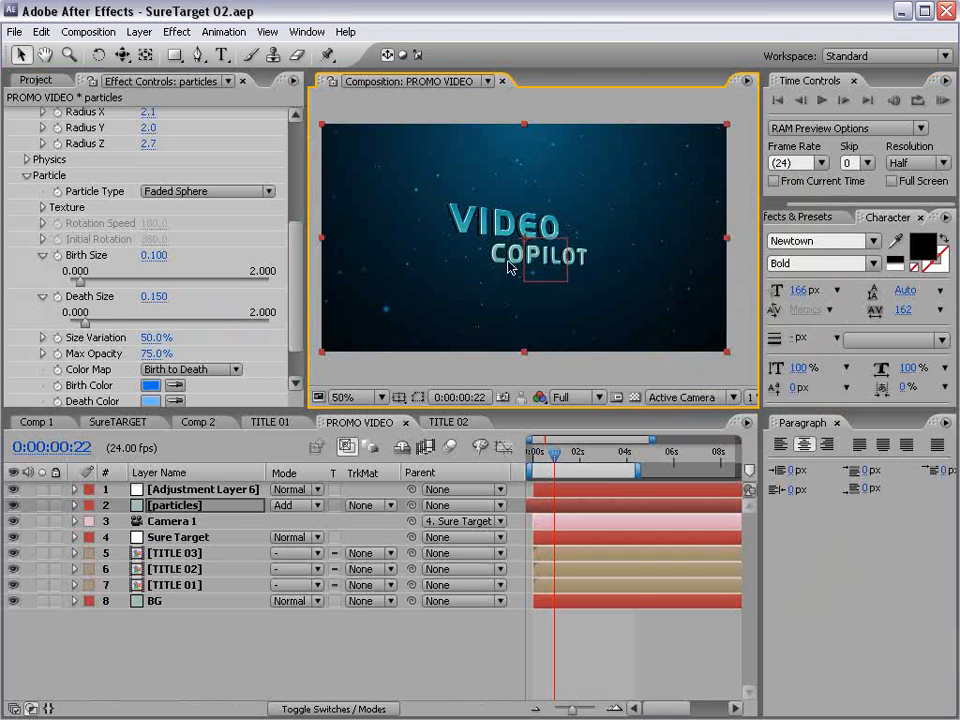
# - Rename the new adjustment layer as Dark
pyautogui.click(186, 490)
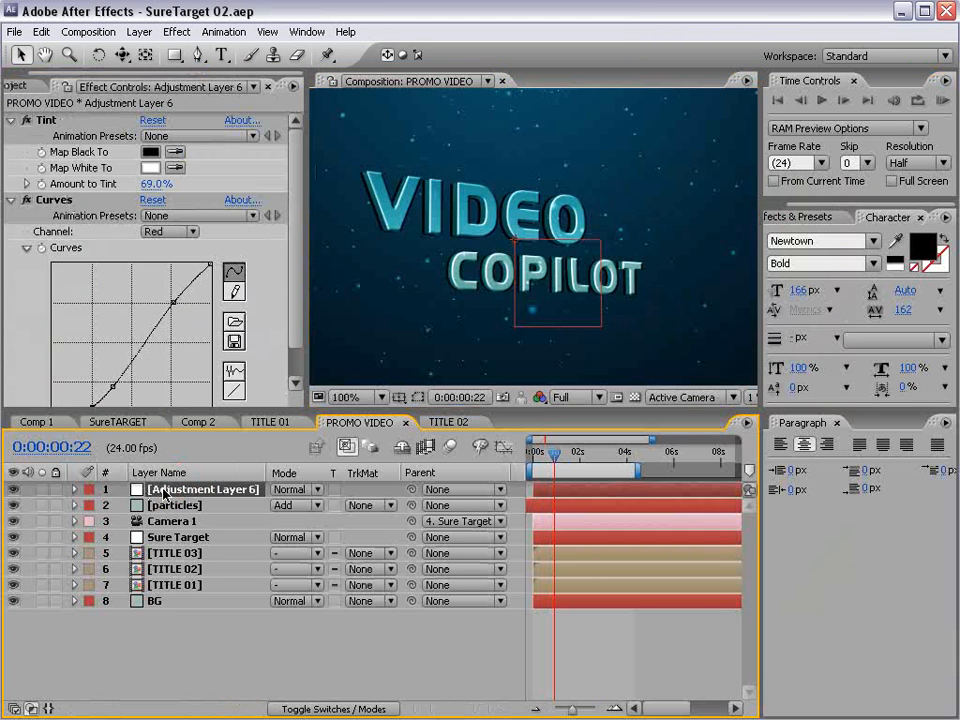
pyautogui.press('Return')
pyautogui.write('Dark')
pyautogui.press('Return')
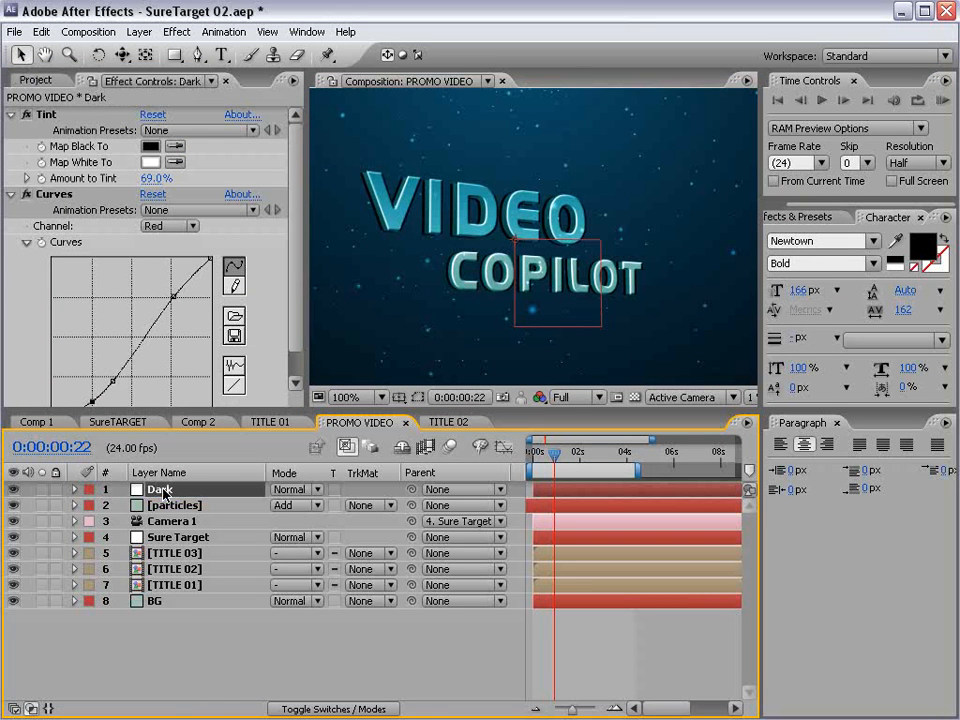
# - Keyframe the Dark layer's Opacity to fade from 100% just after one second to 0% slightly past 0:00:01:16
pyautogui.press('t')
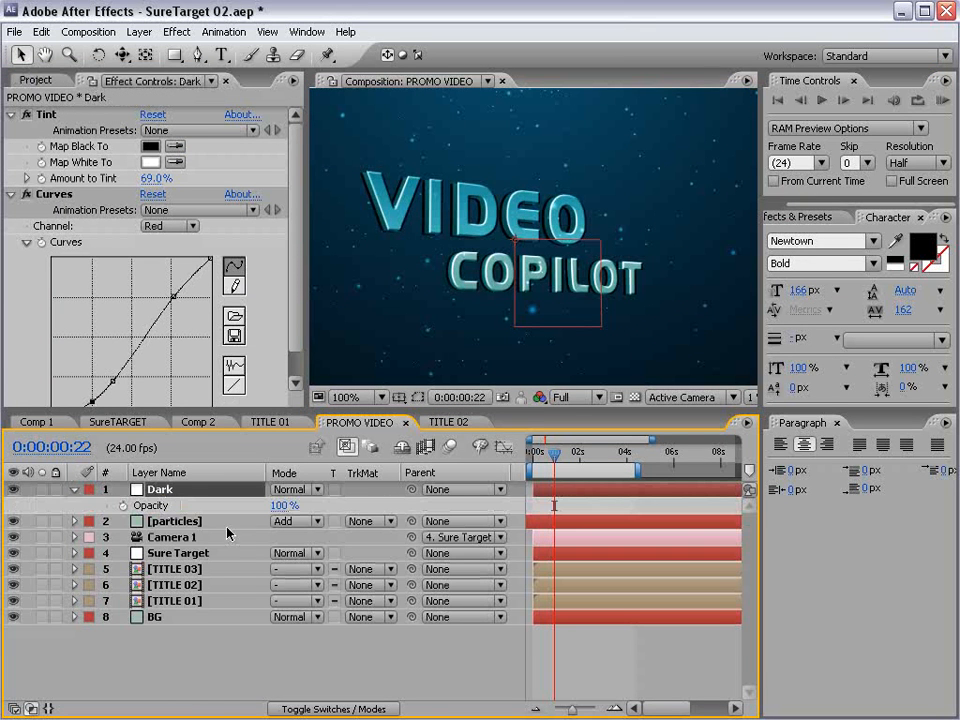
pyautogui.click(172, 554)
pyautogui.press('u')
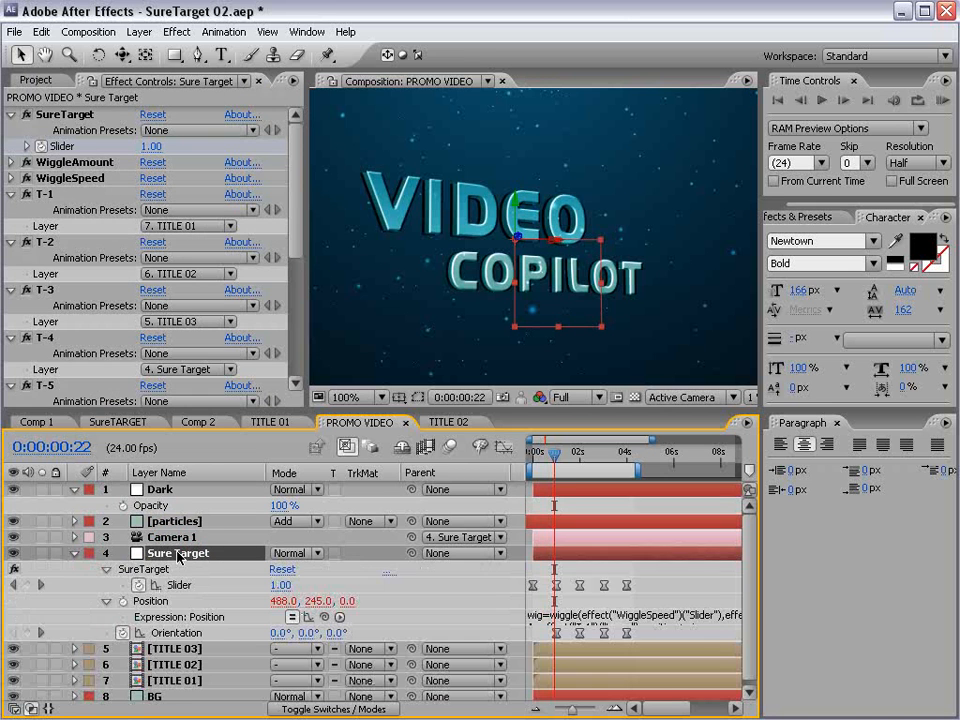
pyautogui.press('=')
pyautogui.moveTo(552, 456); pyautogui.dragTo(590, 454)
pyautogui.click(124, 507)
pyautogui.click(279, 505)
pyautogui.write('0')
pyautogui.press('Return')
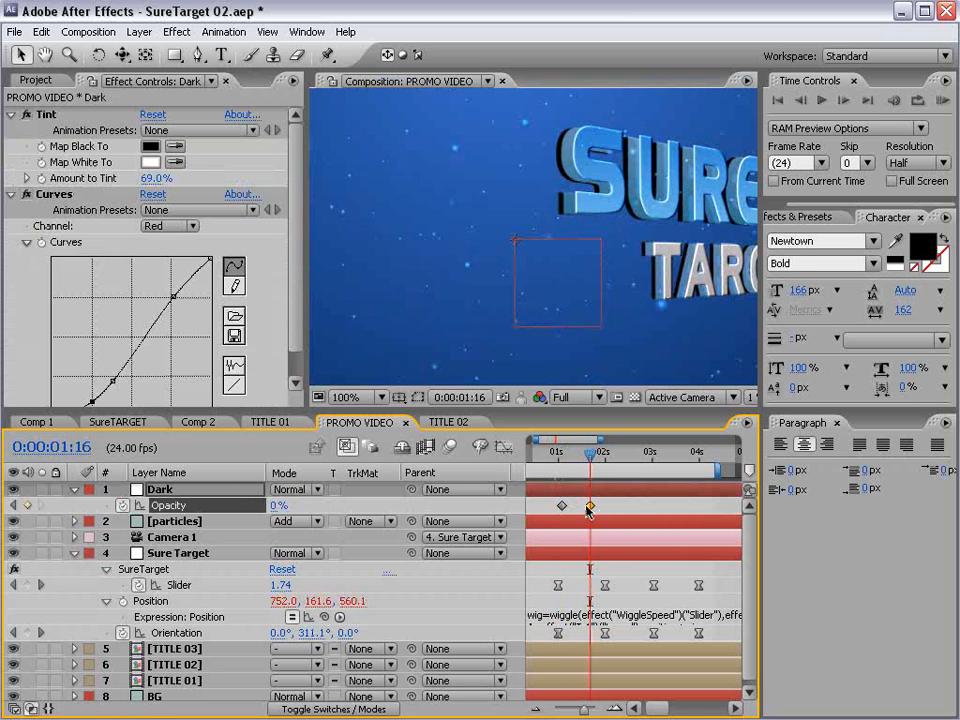
pyautogui.moveTo(589, 506); pyautogui.dragTo(592, 506)
# - Trim the end of the Dark layer to 0:00:02:05
pyautogui.press('-')
pyautogui.press('-')
pyautogui.press('-')
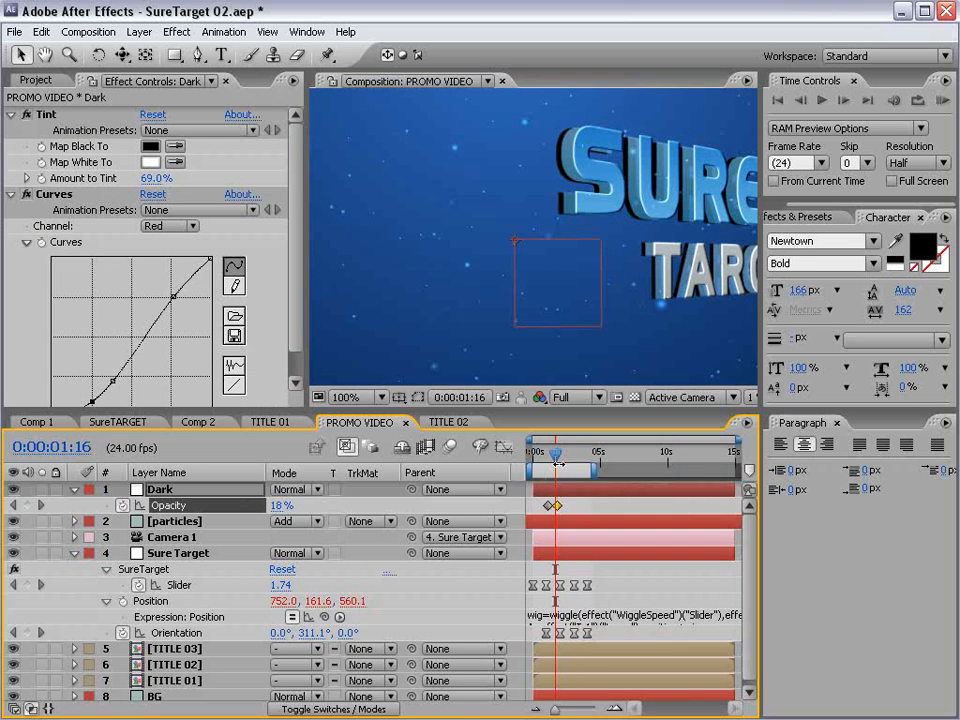
pyautogui.moveTo(557, 454)
pyautogui.mouseDown()
pyautogui.moveTo(539, 455)
pyautogui.moveTo(561, 453)
pyautogui.mouseUp()
pyautogui.scroll(-1, 505, 221)
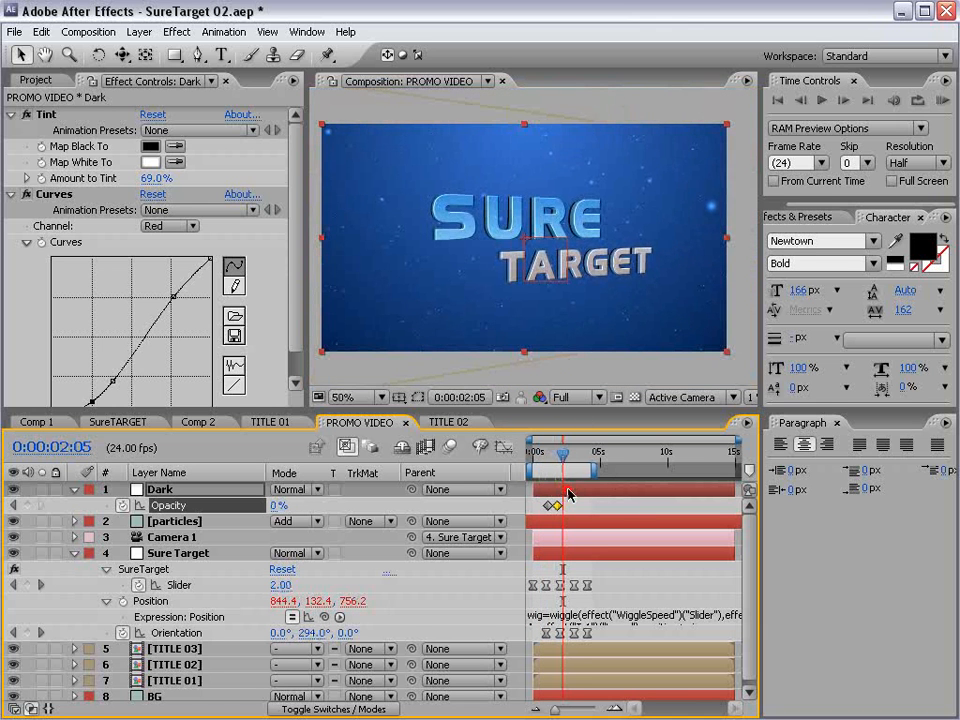
pyautogui.click(569, 490)
pyautogui.hotkey('alt', ']')
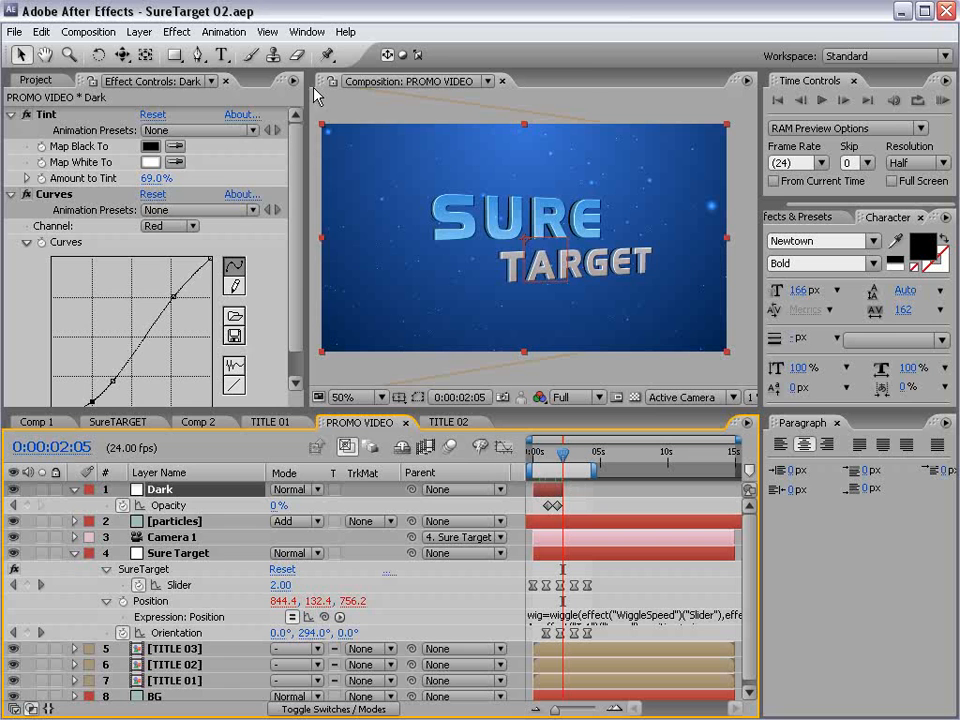
# - Create a second adjustment layer for the SURE TARGET shot and apply Tint and Curves to it at 0:00:02:12
pyautogui.click(139, 32)
pyautogui.moveTo(320, 55)
pyautogui.click(470, 153)
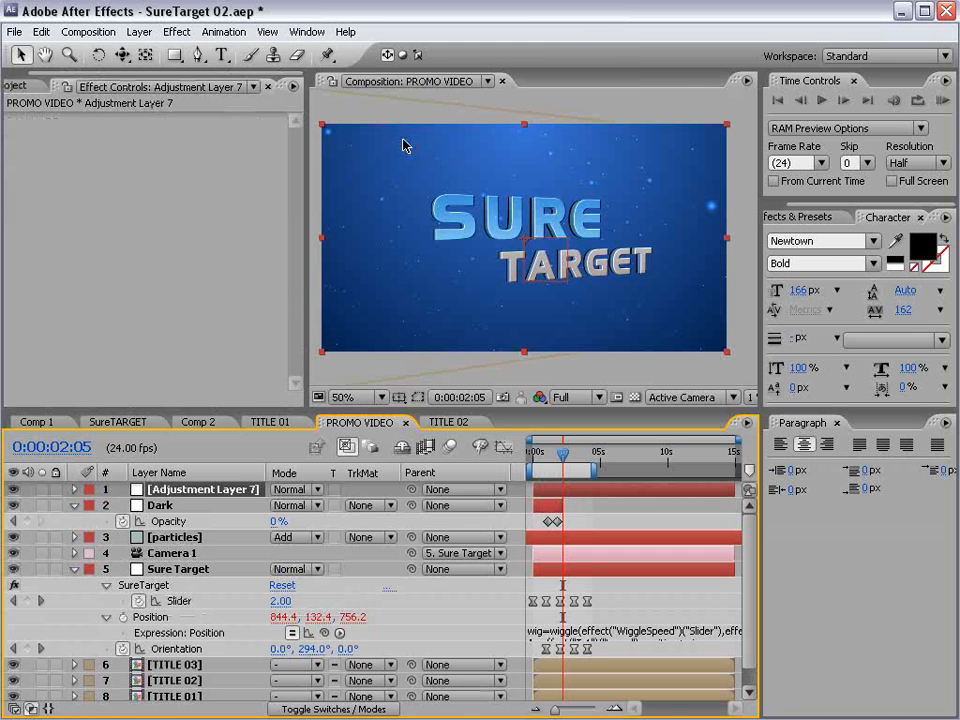
pyautogui.click(574, 456)
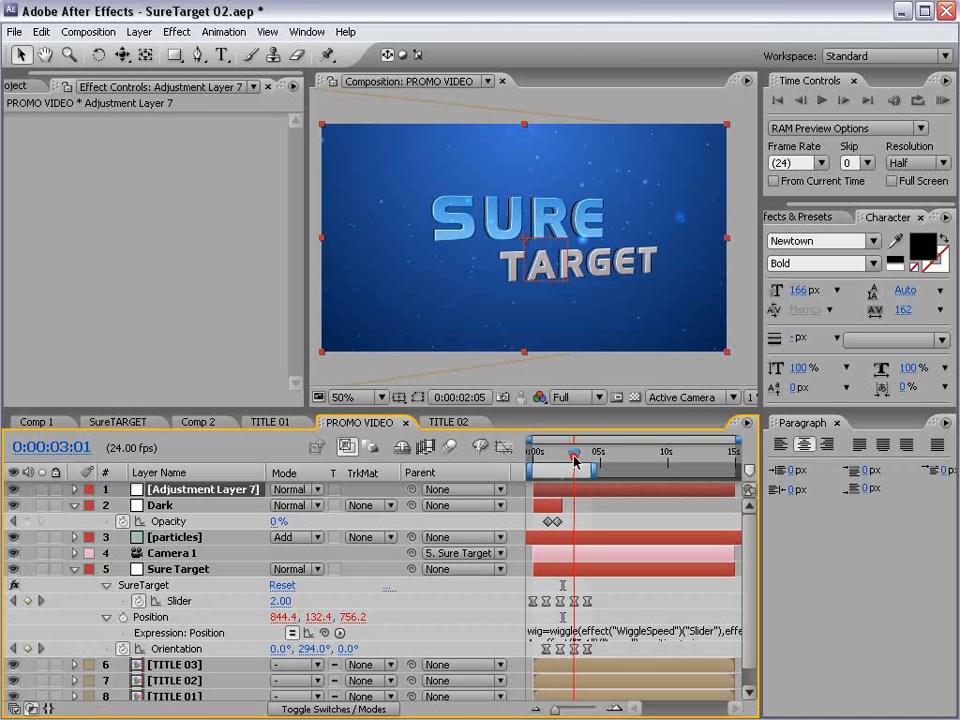
pyautogui.moveTo(574, 456); pyautogui.dragTo(566, 456)
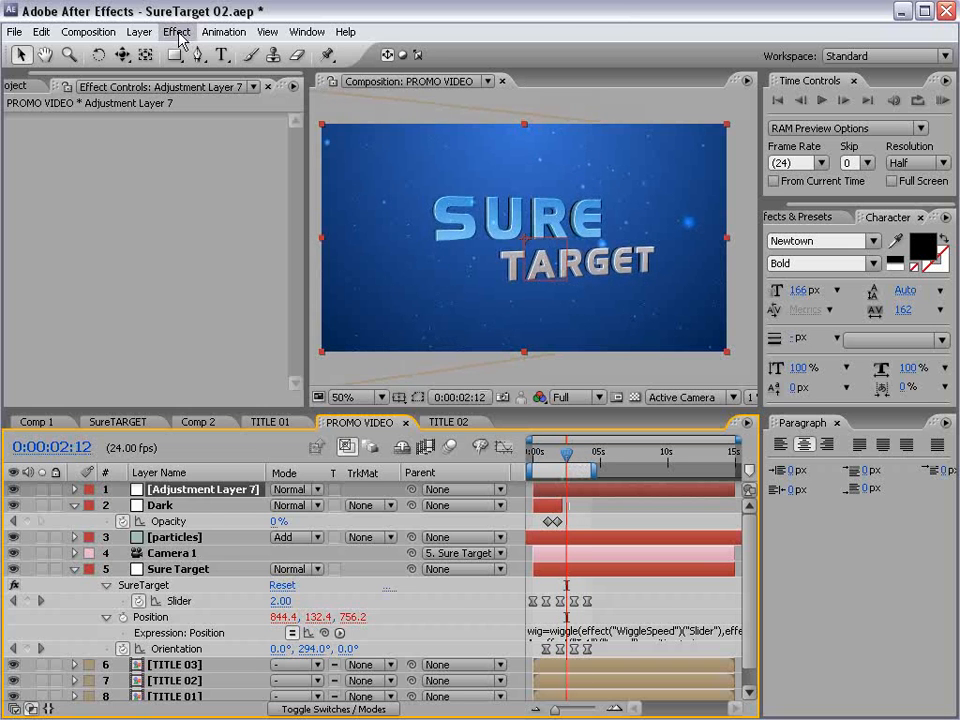
pyautogui.click(177, 32)
pyautogui.moveTo(268, 186)
pyautogui.click(414, 602)
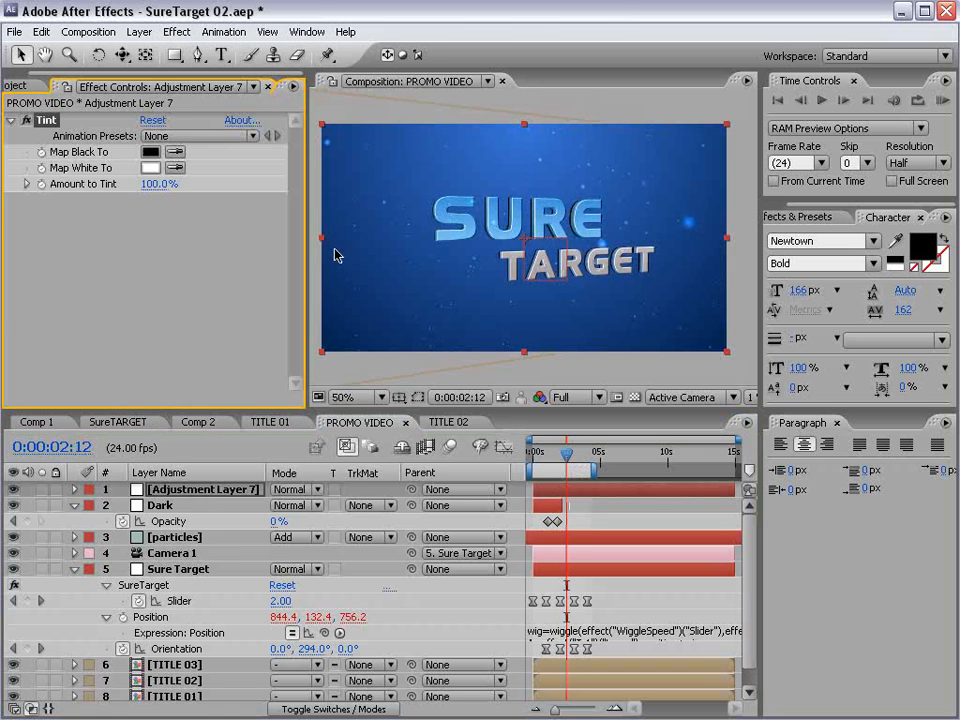
pyautogui.click(177, 32)
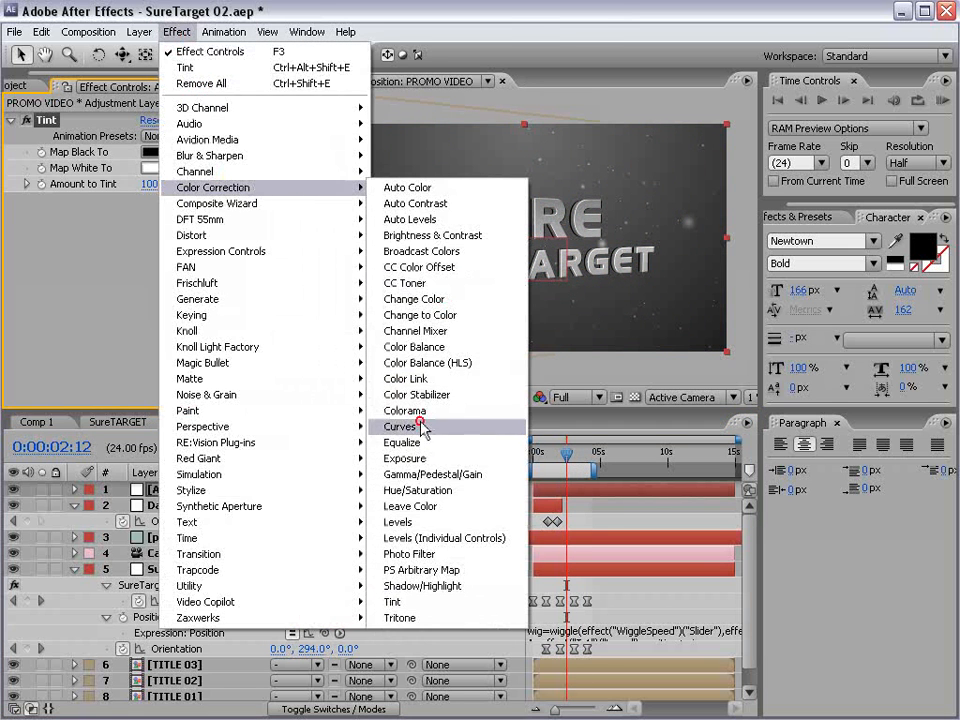
pyautogui.click(404, 426)
# - Set the second adjustment layer's Amount to Tint to 69%
pyautogui.scroll(2, 160, 160)
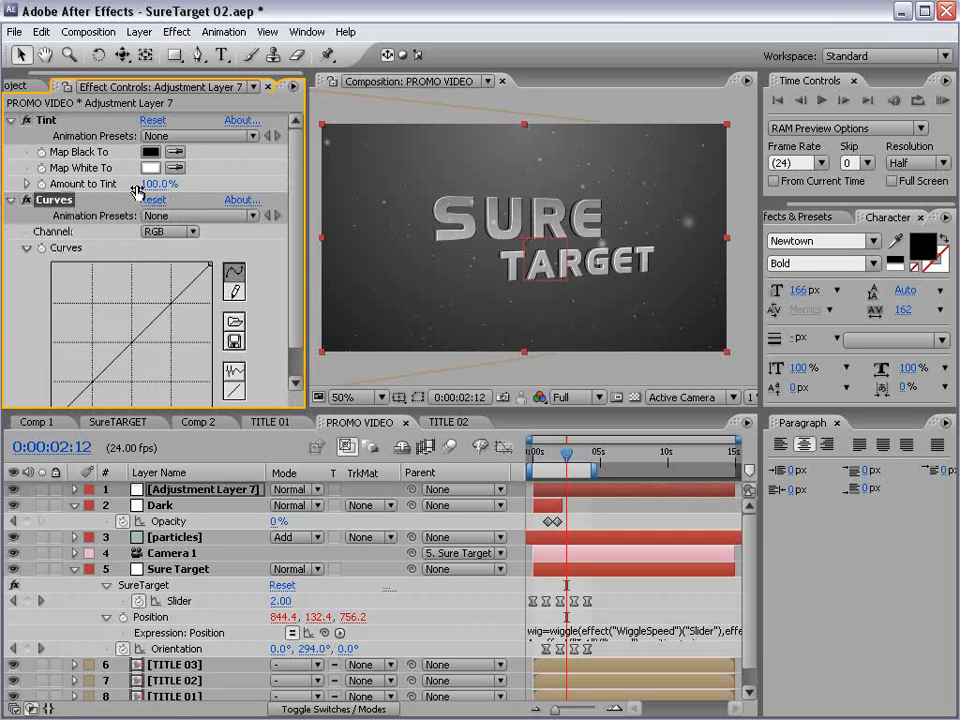
pyautogui.moveTo(155, 183); pyautogui.dragTo(4, 190)
pyautogui.moveTo(90, 189); pyautogui.dragTo(107, 197)
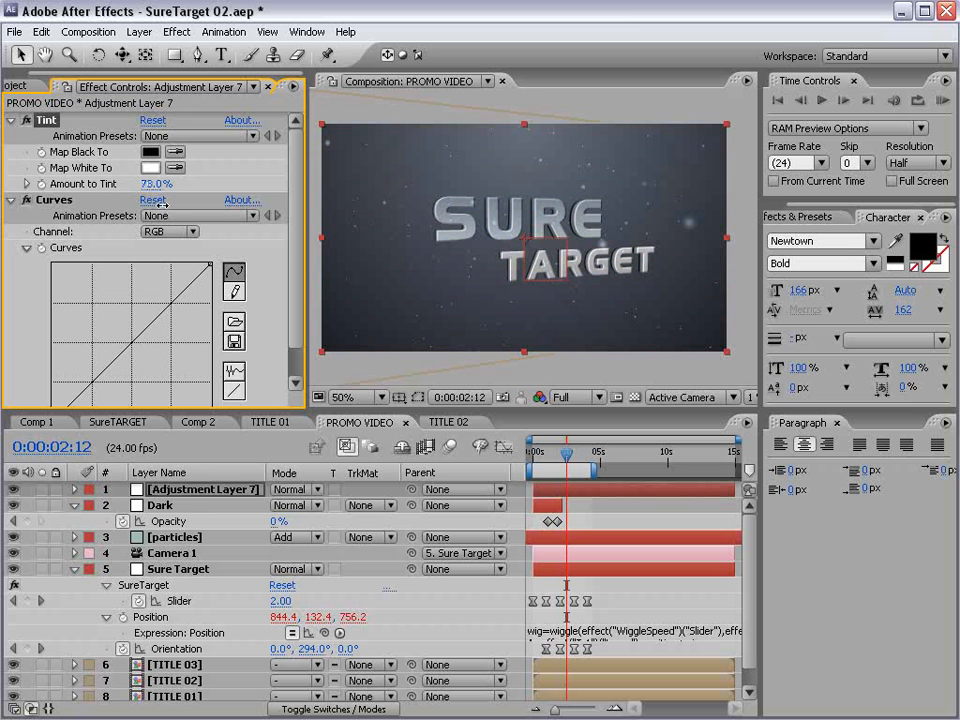
pyautogui.click(294, 300)
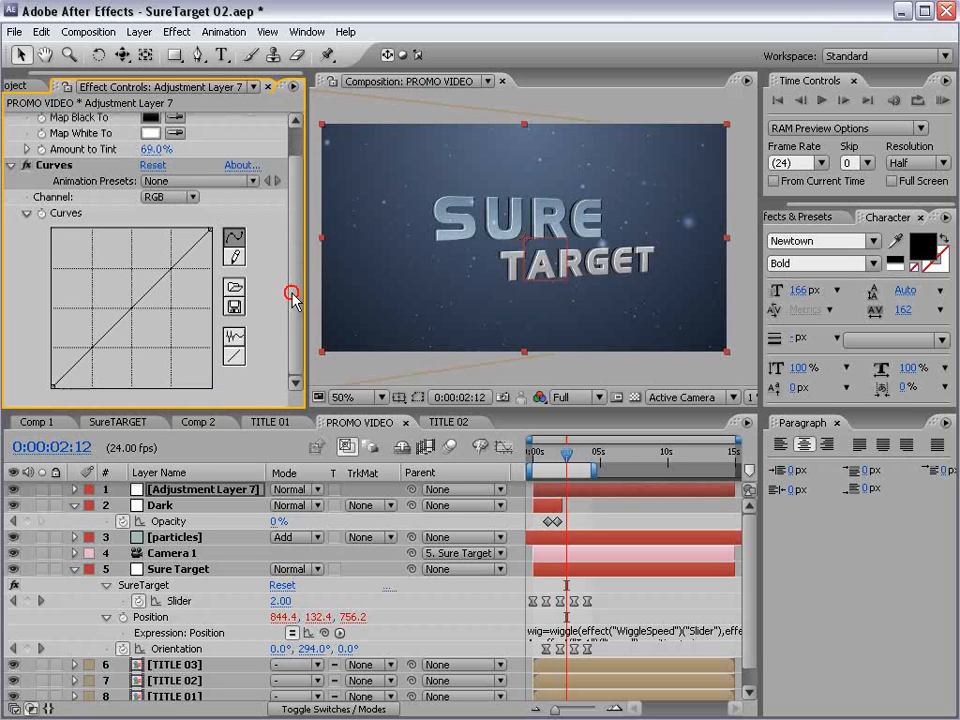
# - Give the SURE TARGET adjustment layer an orange grade by raising the Red curve and lowering the Blue curve
pyautogui.click(170, 197)
pyautogui.click(180, 219)
pyautogui.moveTo(110, 328); pyautogui.dragTo(94, 267)
pyautogui.click(170, 197)
pyautogui.click(176, 228)
pyautogui.moveTo(135, 304); pyautogui.dragTo(163, 326)
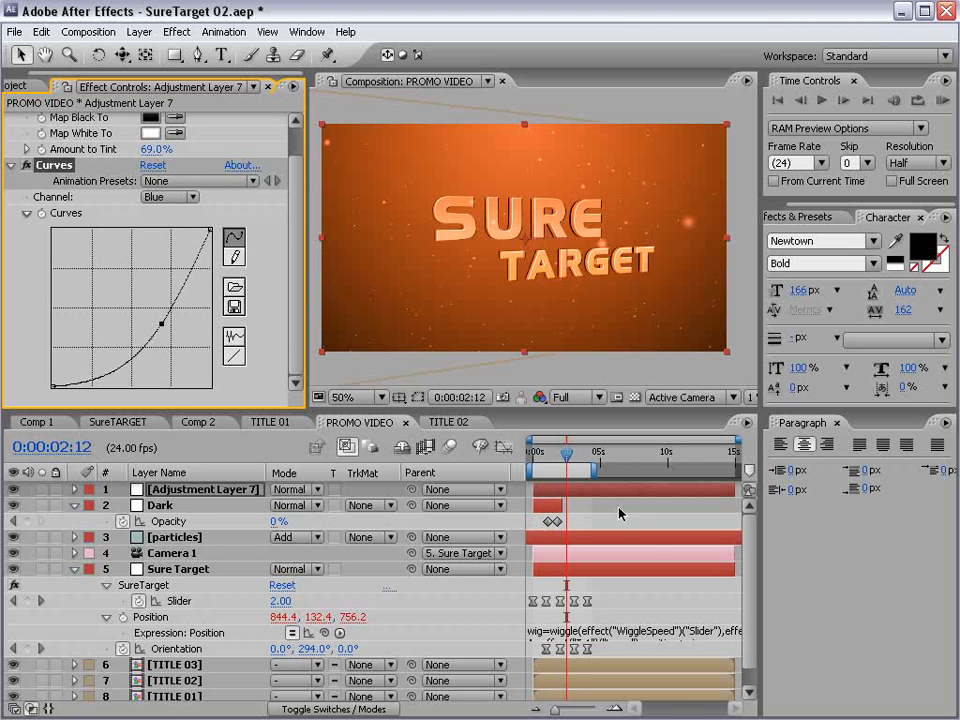
# - Slide the orange adjustment layer along the timeline so that it starts at 0:00:03:02
pyautogui.press('=')
pyautogui.click(589, 489)
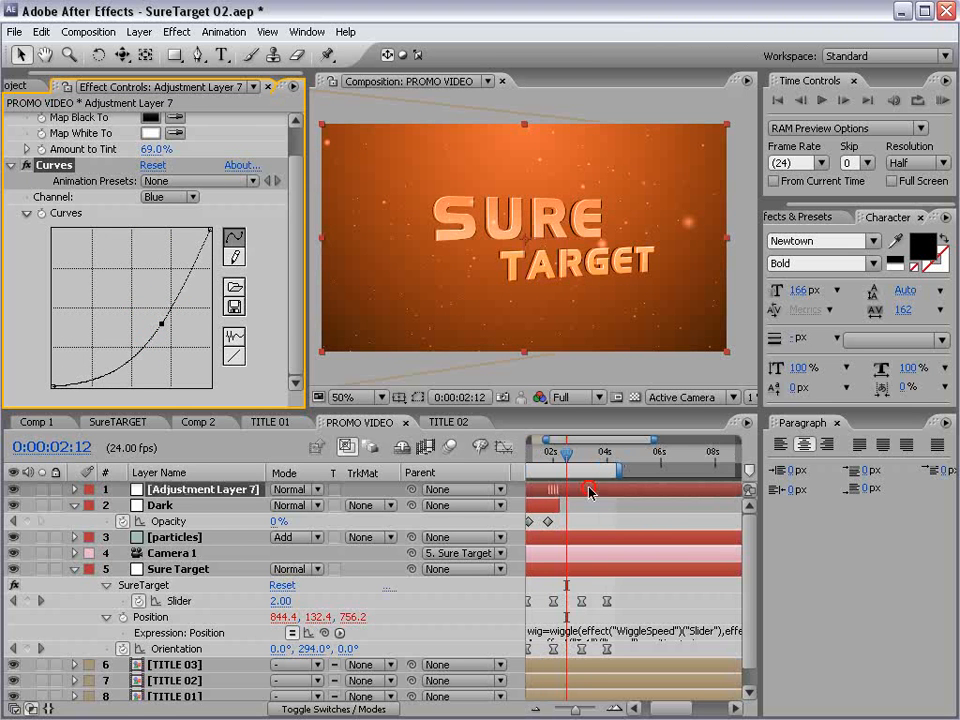
pyautogui.moveTo(589, 489); pyautogui.dragTo(656, 491)
pyautogui.moveTo(567, 452)
pyautogui.mouseDown()
pyautogui.moveTo(592, 452)
pyautogui.moveTo(582, 452)
pyautogui.mouseUp()
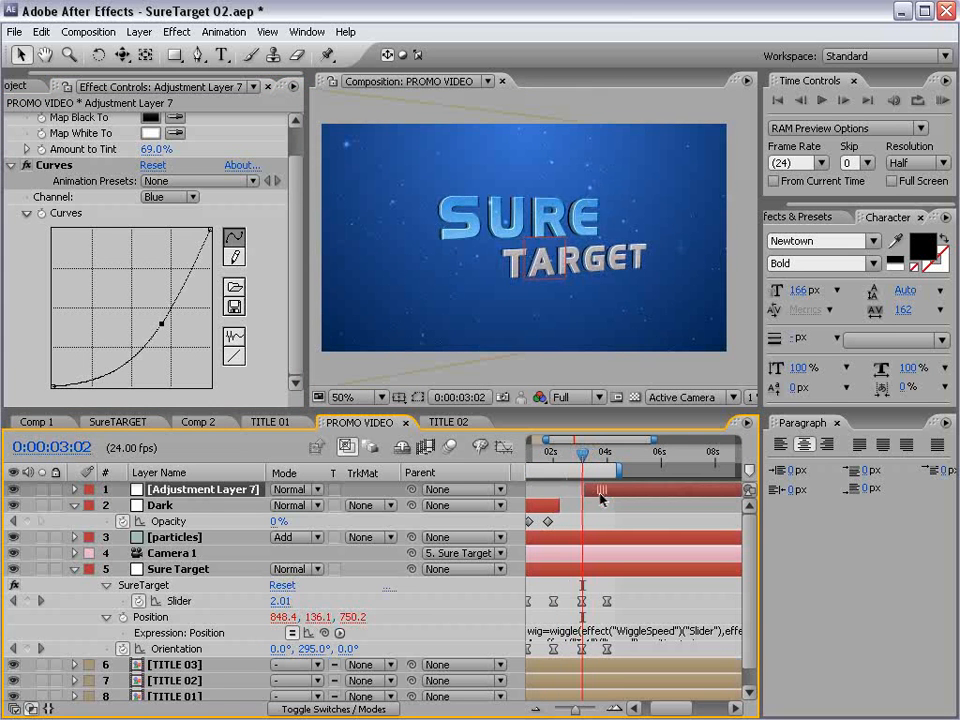
pyautogui.moveTo(600, 494); pyautogui.dragTo(599, 494)
# - Keyframe the orange adjustment layer's Opacity to fade from 0% at 0:00:03:02 to 100% at about 0:00:04:00
pyautogui.press('t')
pyautogui.click(123, 505)
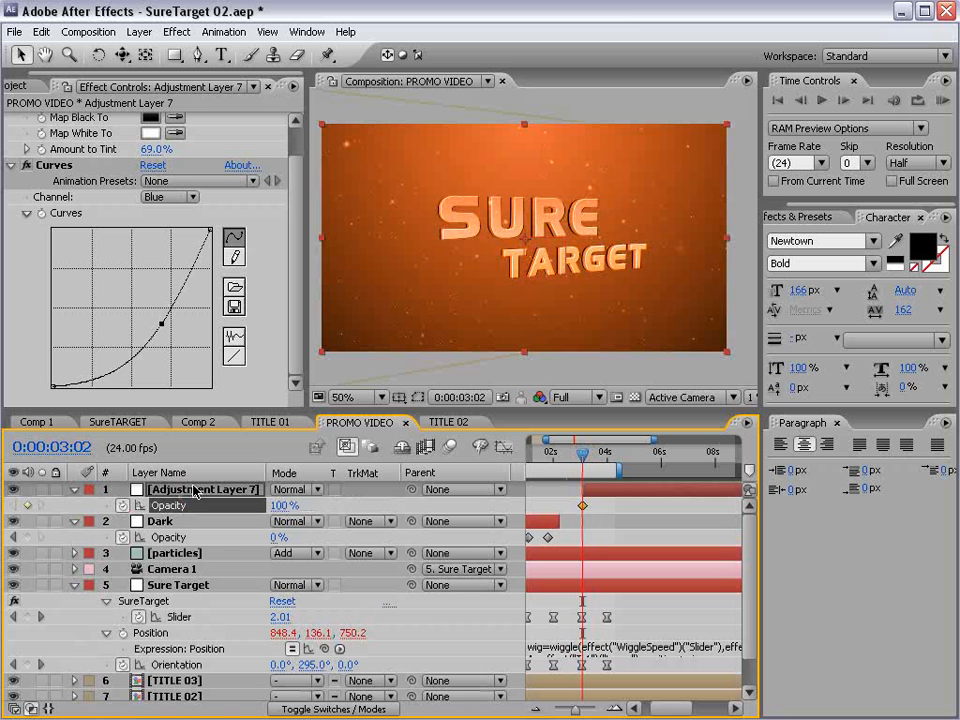
pyautogui.moveTo(584, 505); pyautogui.dragTo(606, 505)
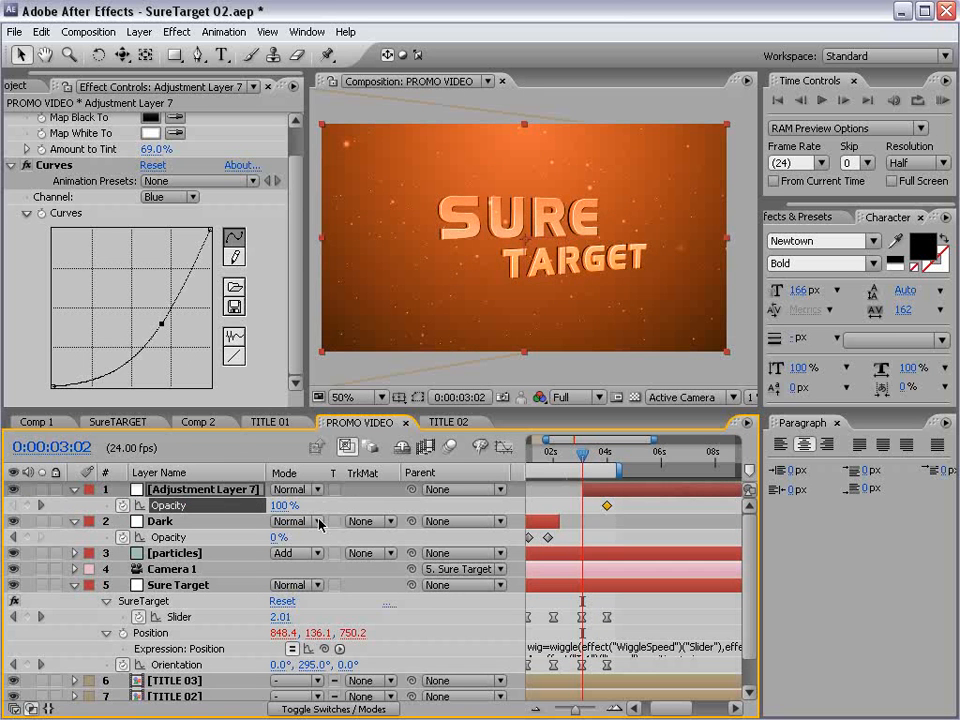
pyautogui.moveTo(282, 508); pyautogui.dragTo(93, 505)
pyautogui.press('=')
pyautogui.press('=')
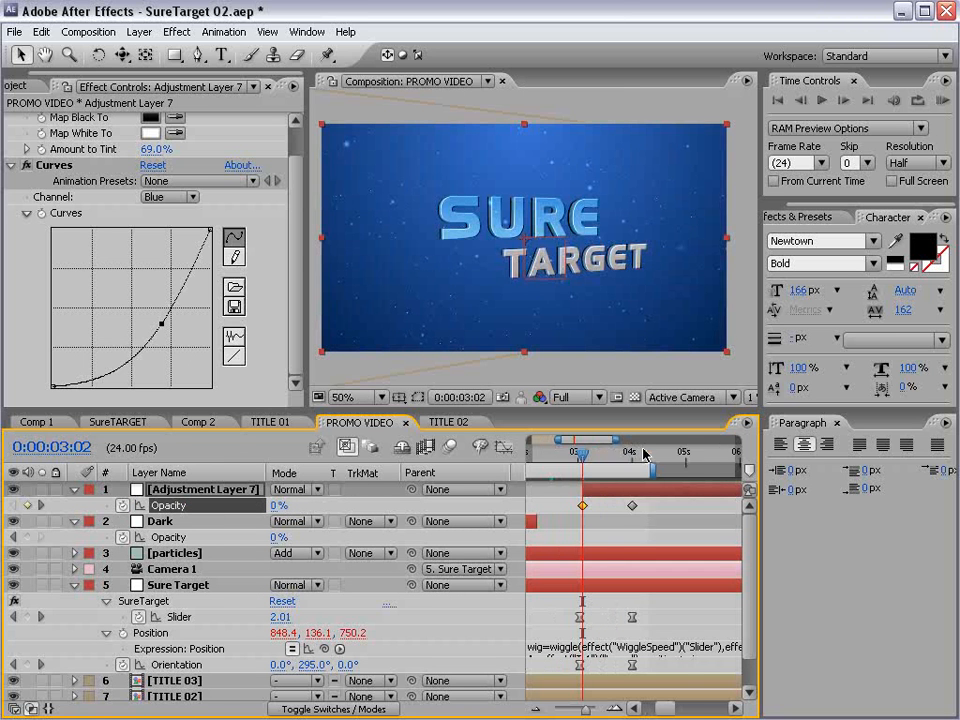
# - At 0:00:04:04, darken the NOW AVAILABLE shot by lowering the adjustment layer's RGB curve
pyautogui.moveTo(583, 452); pyautogui.dragTo(697, 500)
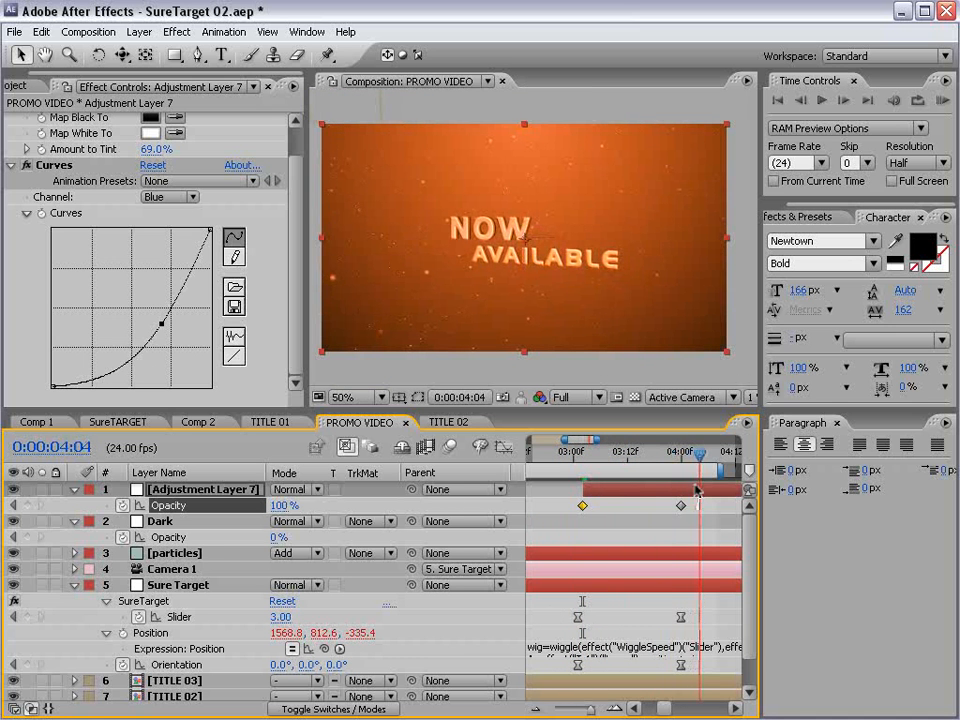
pyautogui.click(700, 487)
pyautogui.click(170, 197)
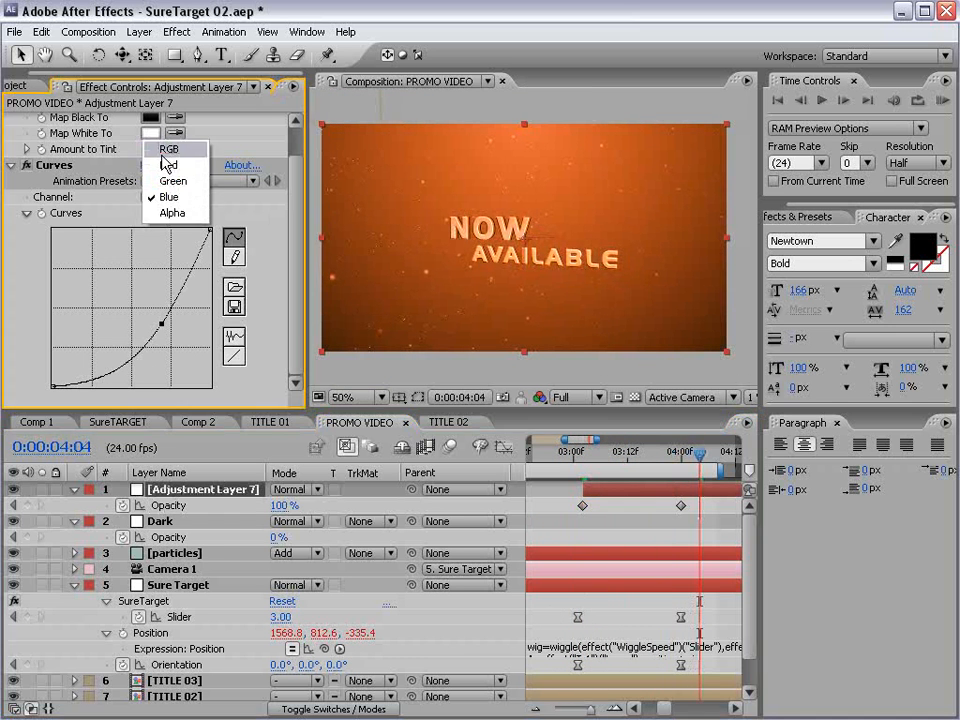
pyautogui.click(163, 147)
pyautogui.moveTo(142, 296); pyautogui.dragTo(145, 320)
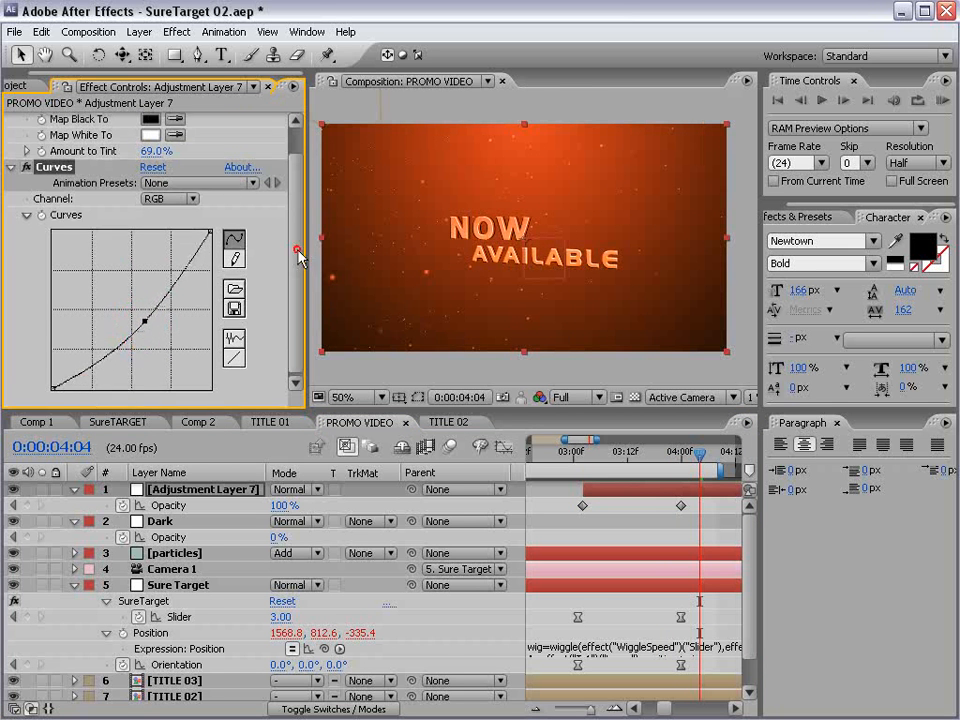
# - Duplicate the adjustment layer's Tint effect, place the copy below Curves and set its Amount to Tint to 16%
pyautogui.scroll(2, 28, 207)
pyautogui.click(9, 199)
pyautogui.click(46, 120)
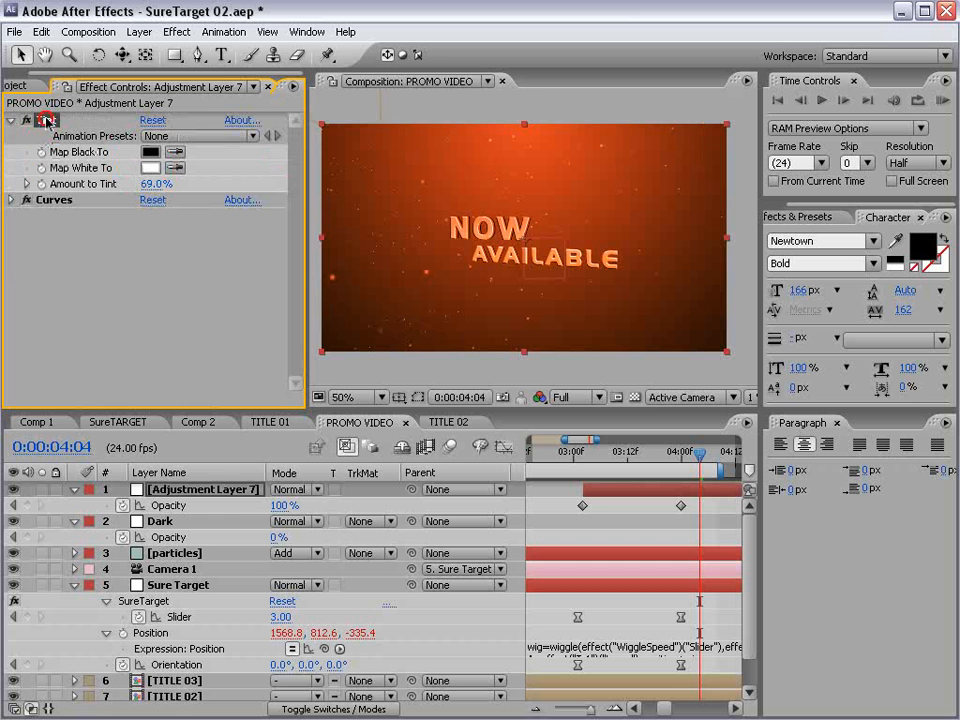
pyautogui.hotkey('ctrl', 'd')
pyautogui.moveTo(48, 204); pyautogui.dragTo(4, 297)
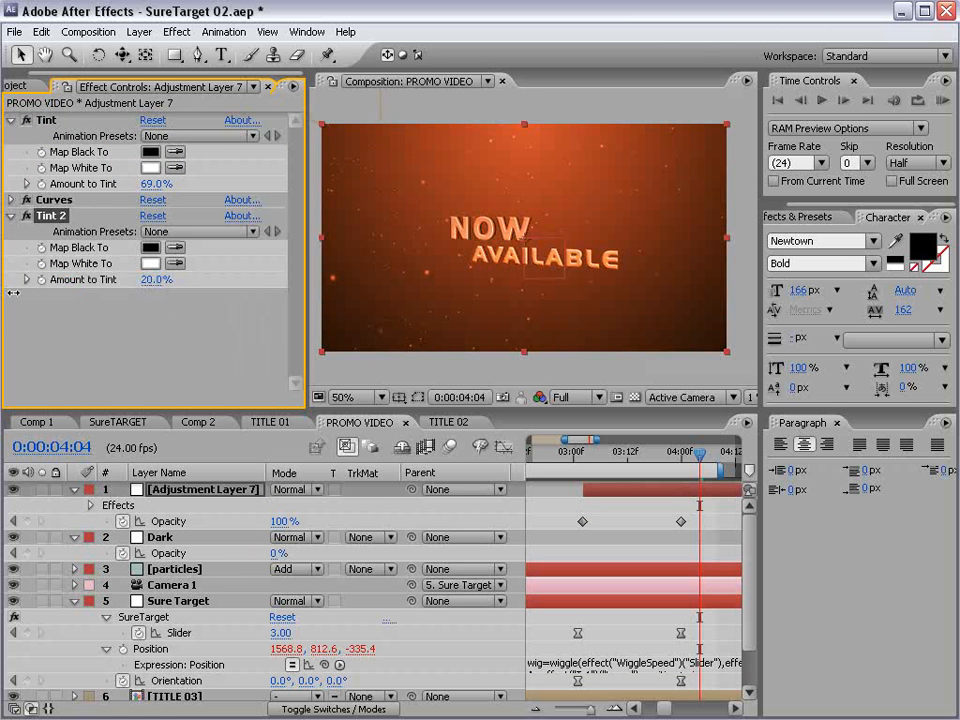
pyautogui.click(648, 505)
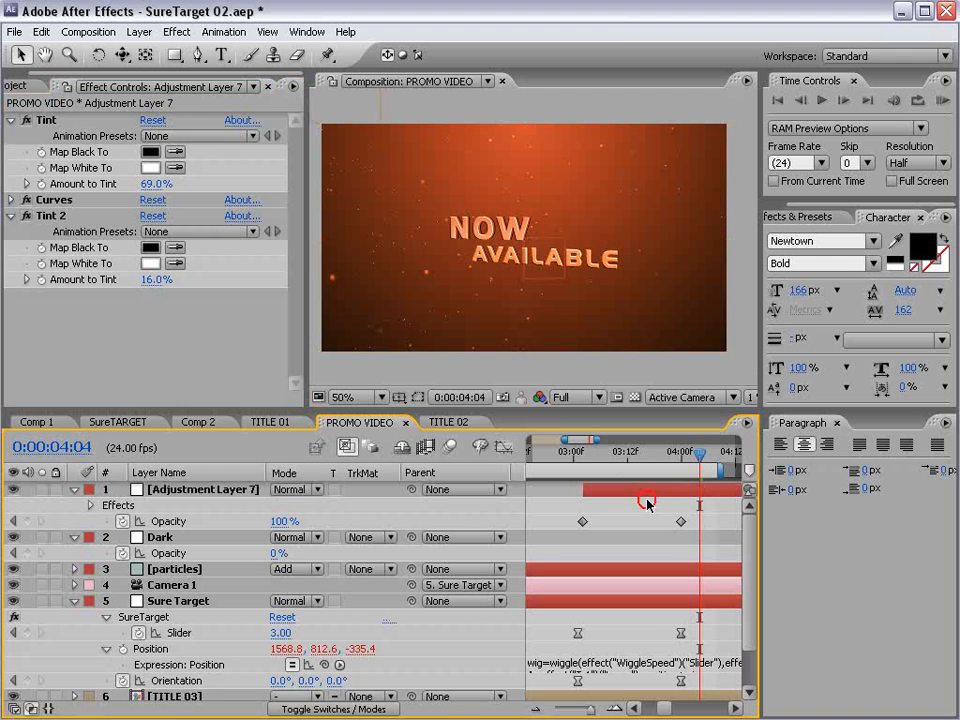
pyautogui.press('-')
pyautogui.moveTo(657, 460)
pyautogui.mouseDown()
pyautogui.moveTo(683, 461)
pyautogui.moveTo(546, 460)
pyautogui.moveTo(669, 474)
pyautogui.mouseUp()
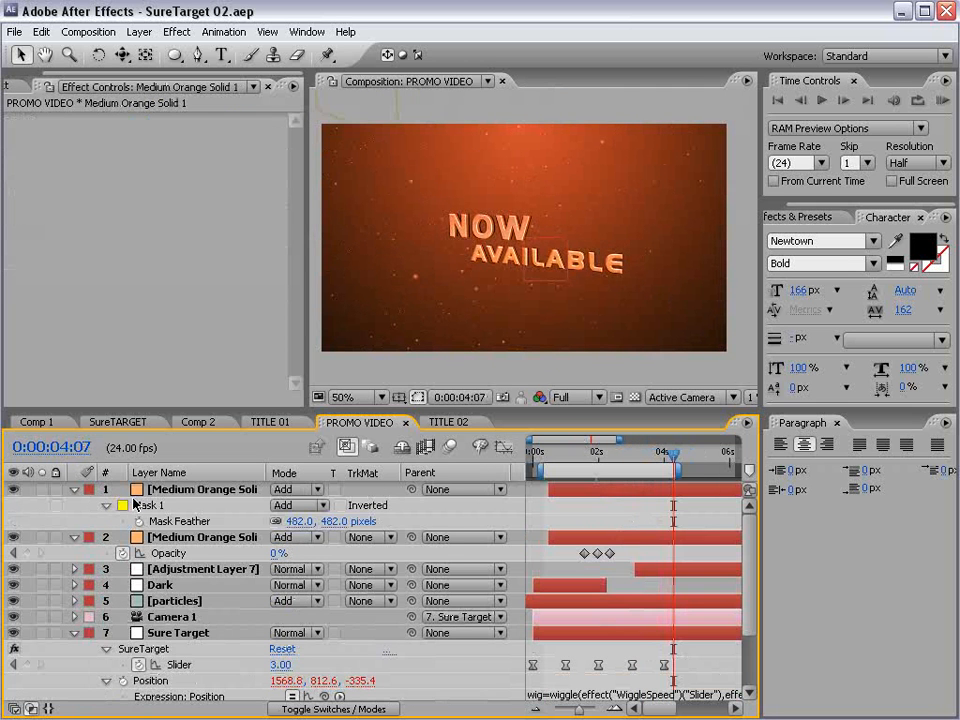
# - Collapse all layer properties in PROMO VIDEO and switch on motion blur for its layers
pyautogui.hotkey('ctrl', 'a')
pyautogui.hotkey('ctrl', '`')
pyautogui.click(651, 540)
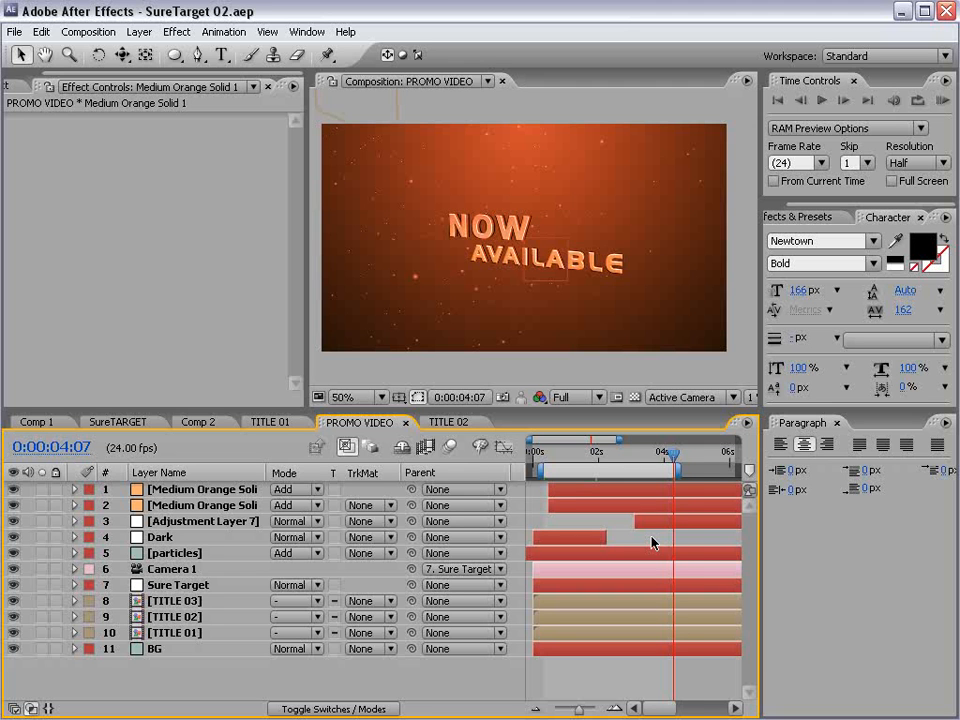
pyautogui.press('F4')
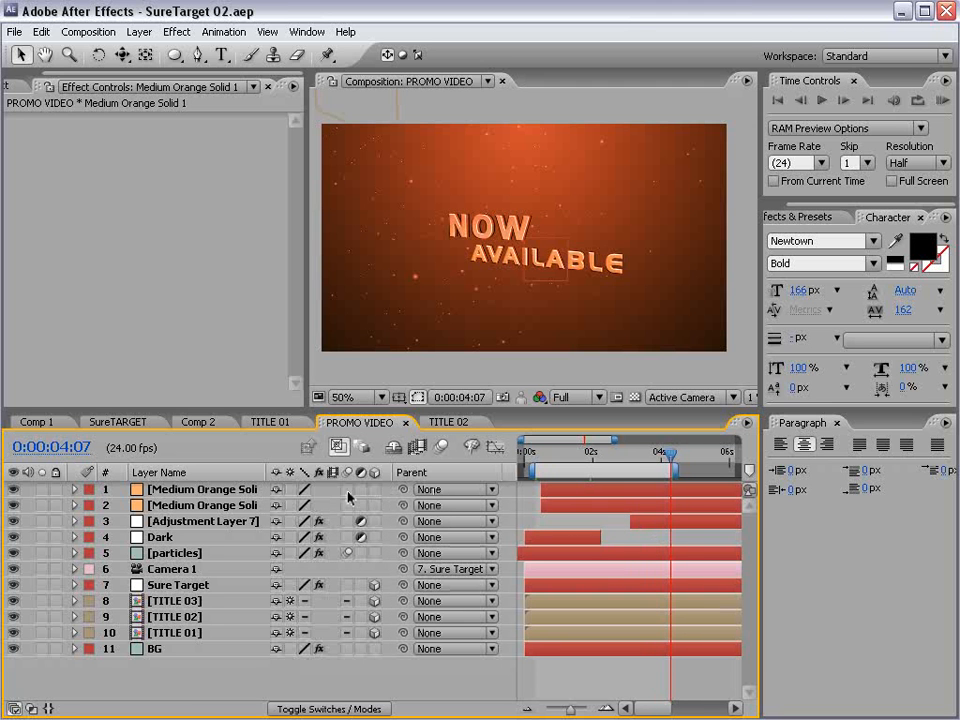
pyautogui.moveTo(348, 497); pyautogui.dragTo(348, 650)
# - In TITLE 01, make the Line Animation, Blocks and BG layers visible while keeping Flare Array hidden
pyautogui.doubleClick(180, 635)
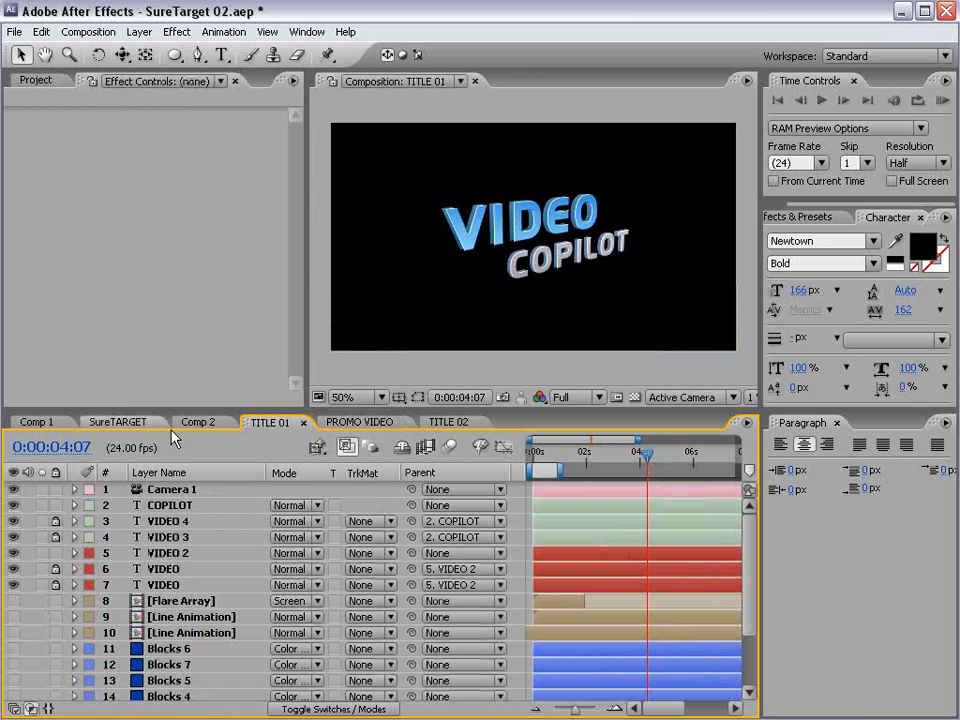
pyautogui.moveTo(181, 409); pyautogui.dragTo(176, 258)
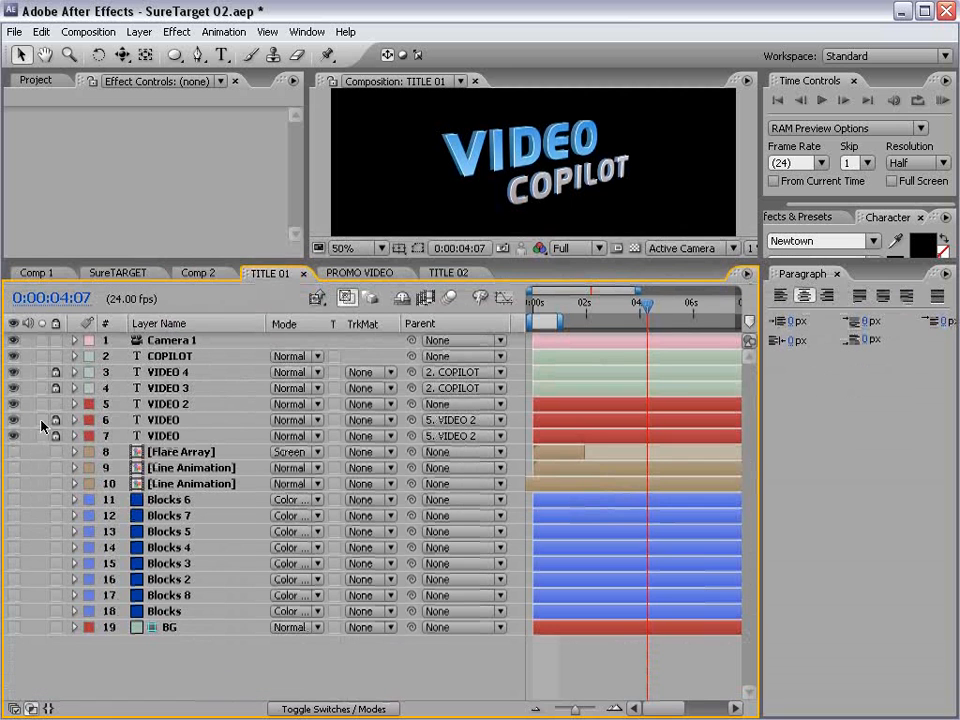
pyautogui.moveTo(14, 457); pyautogui.dragTo(13, 622)
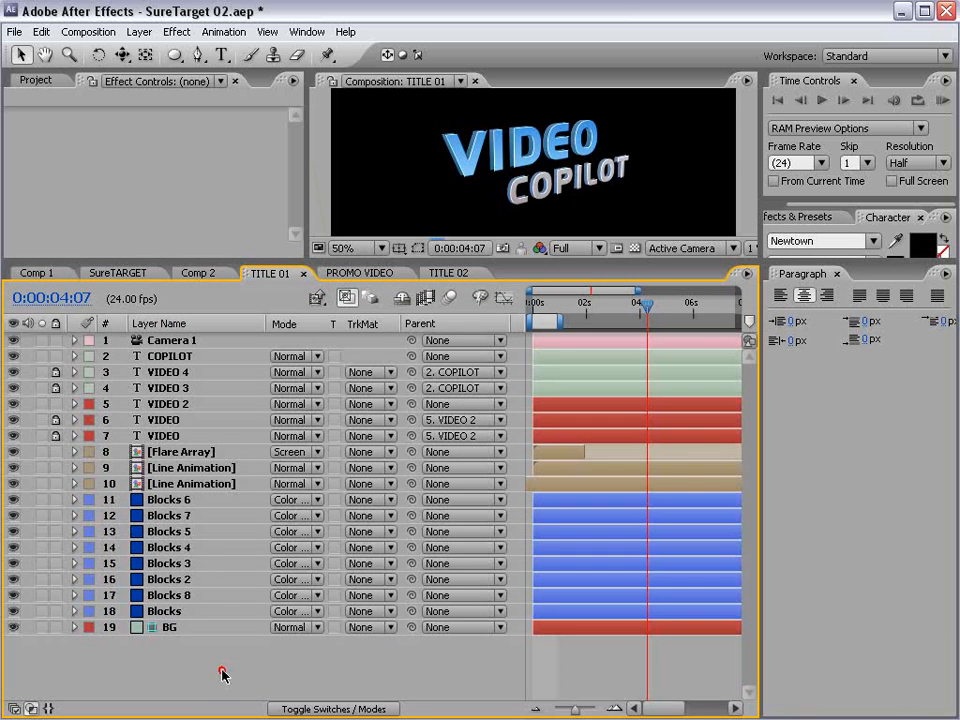
pyautogui.click(33, 452)
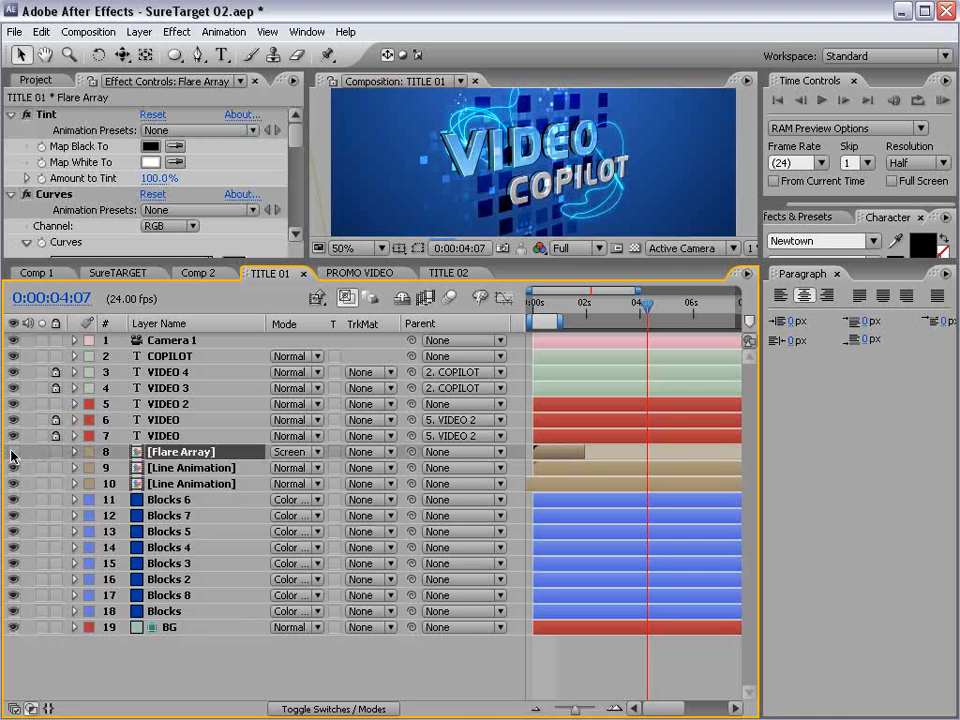
# - Open TITLE 02 from the Titles folder and make its Line Animation and Blocks layers visible
pyautogui.moveTo(205, 457); pyautogui.dragTo(65, 249)
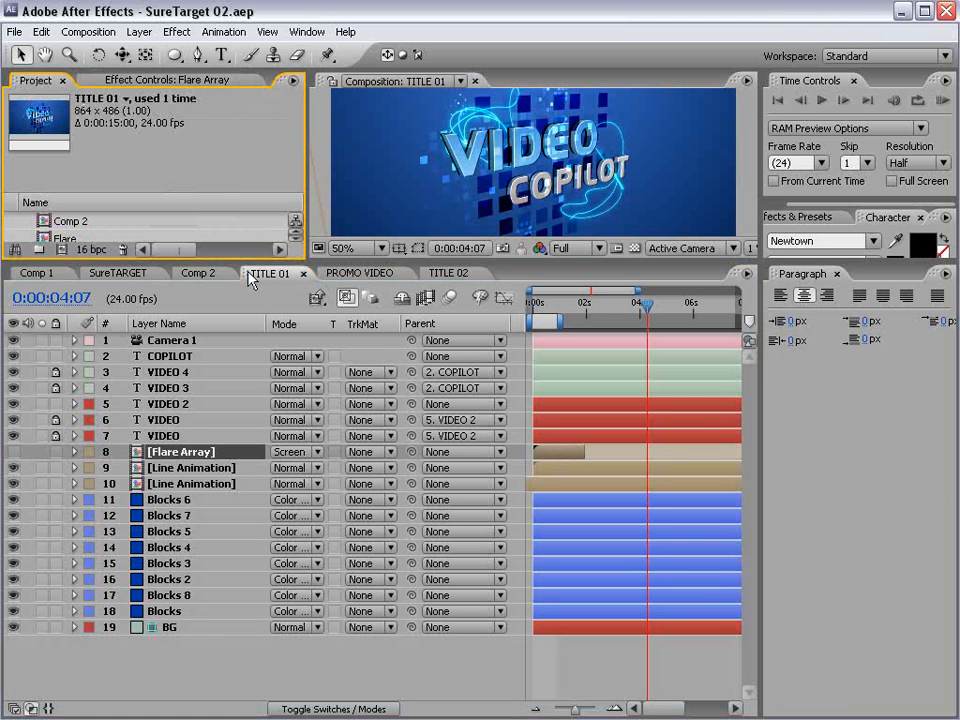
pyautogui.moveTo(249, 264); pyautogui.dragTo(240, 399)
pyautogui.scroll(-2, 150, 290)
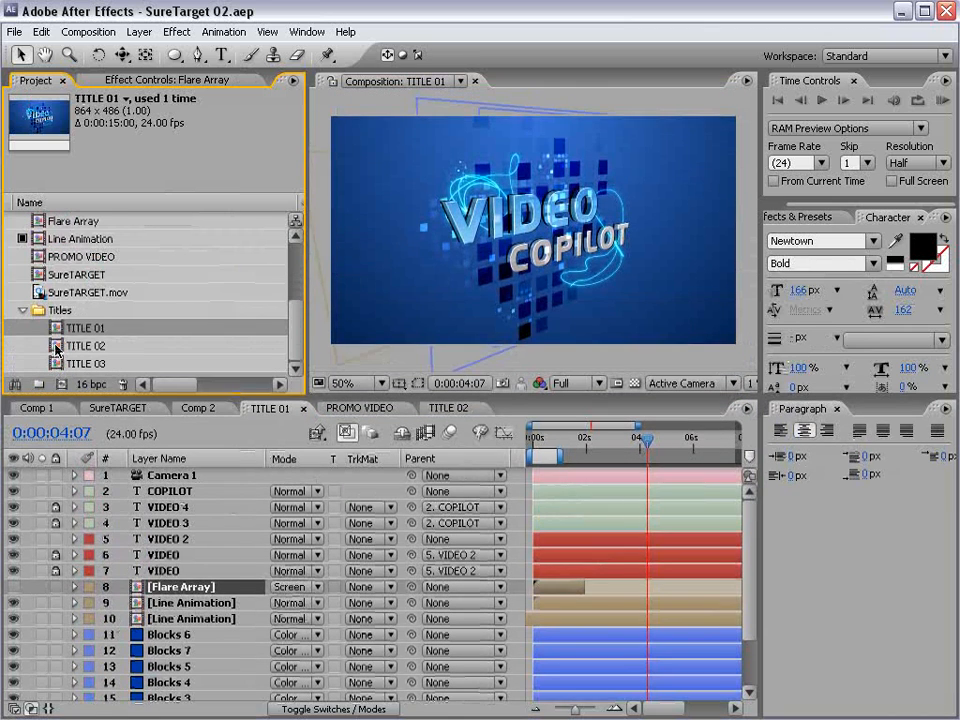
pyautogui.doubleClick(85, 345)
pyautogui.scroll(-3, 21, 596)
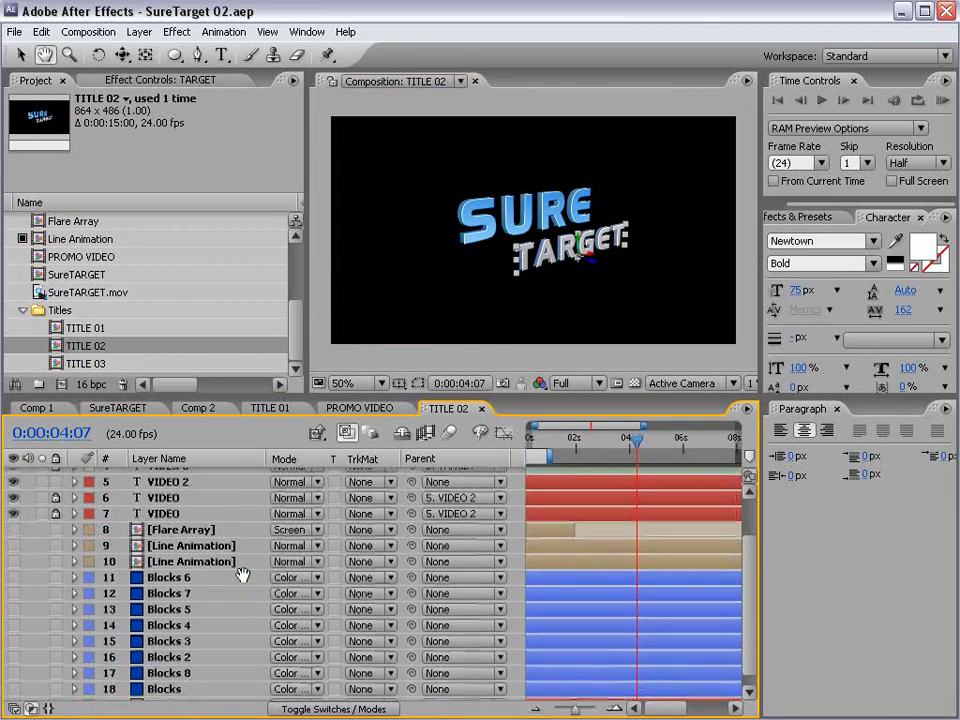
pyautogui.moveTo(13, 545); pyautogui.dragTo(22, 655)
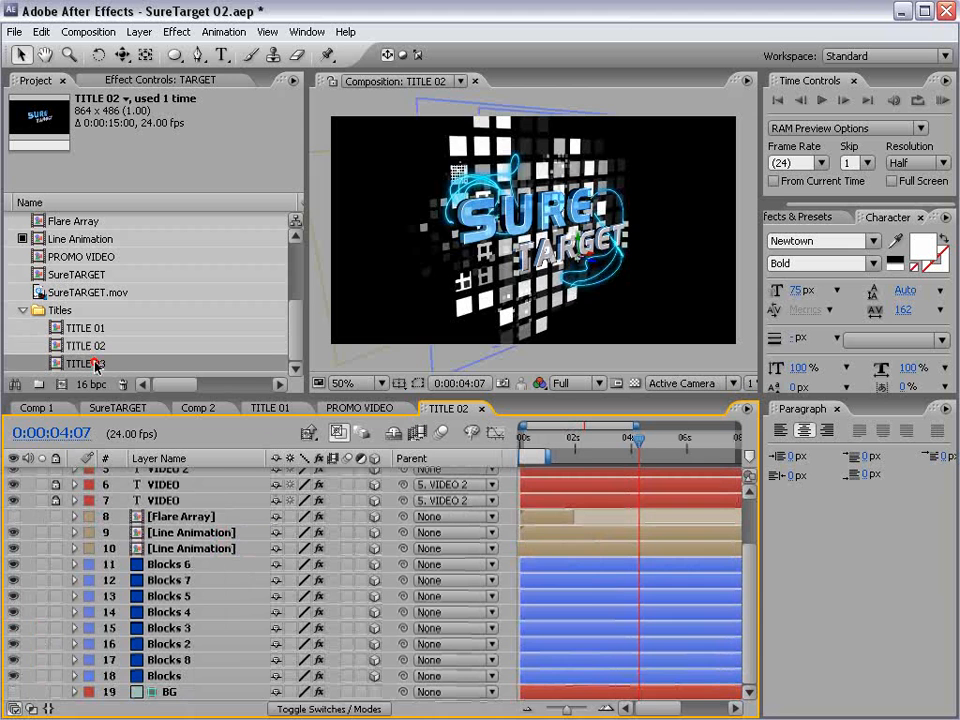
# - Open TITLE 03 and make its Line Animation, Blocks and BG layers visible, viewing the composition at 50%
pyautogui.doubleClick(90, 363)
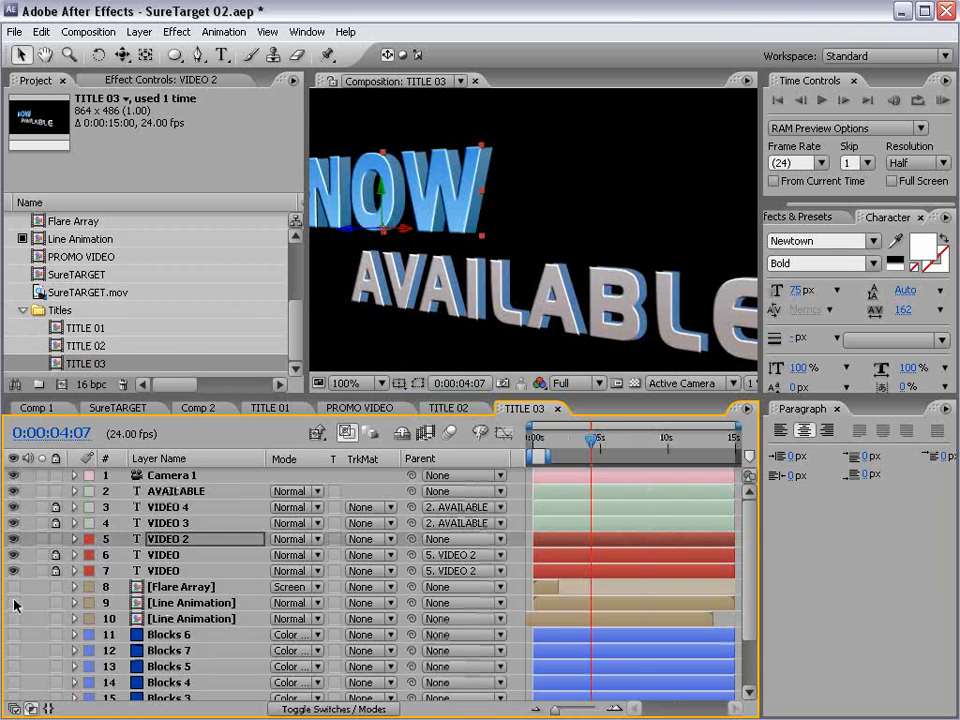
pyautogui.moveTo(14, 603); pyautogui.dragTo(15, 699)
pyautogui.press('h')
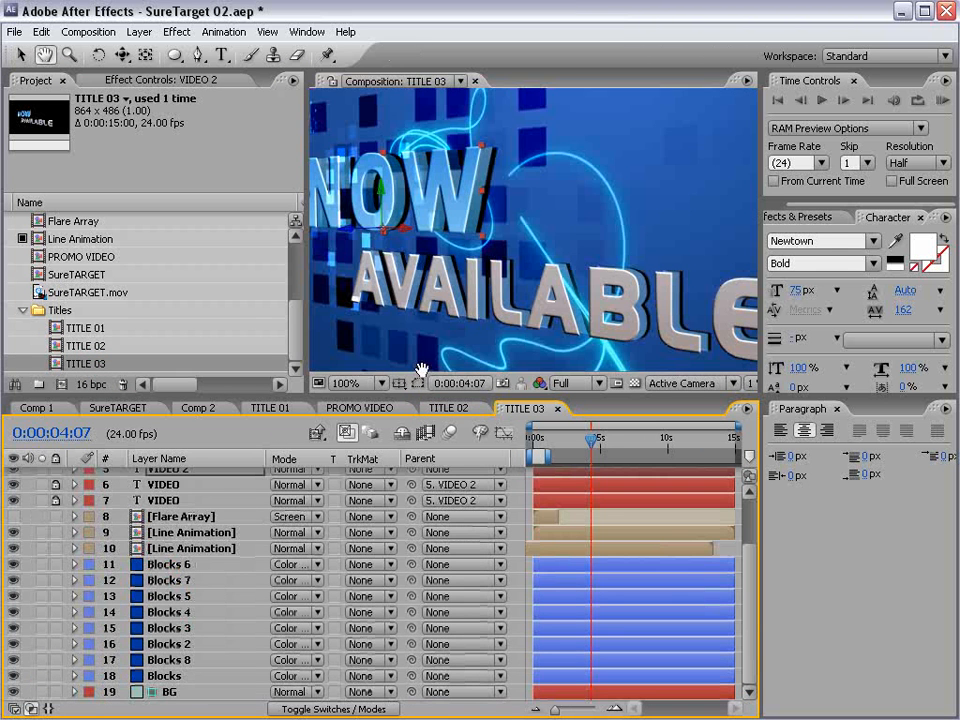
pyautogui.scroll(-2, 421, 370)
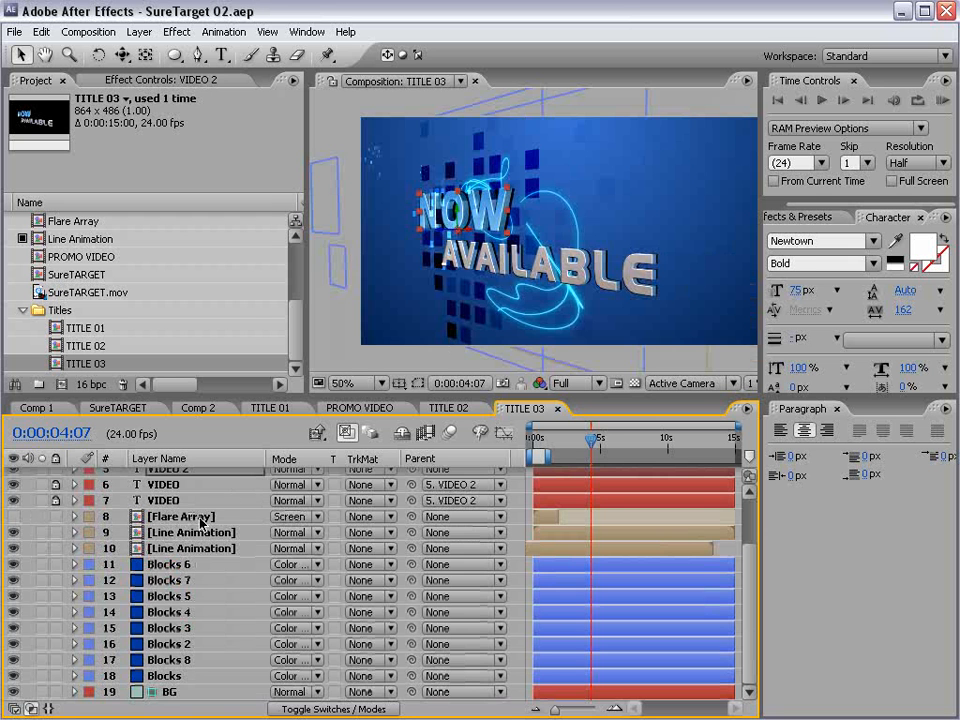
# - Switch on motion blur for all unlocked layers in TITLE 03
pyautogui.click(187, 580)
pyautogui.press('F4')
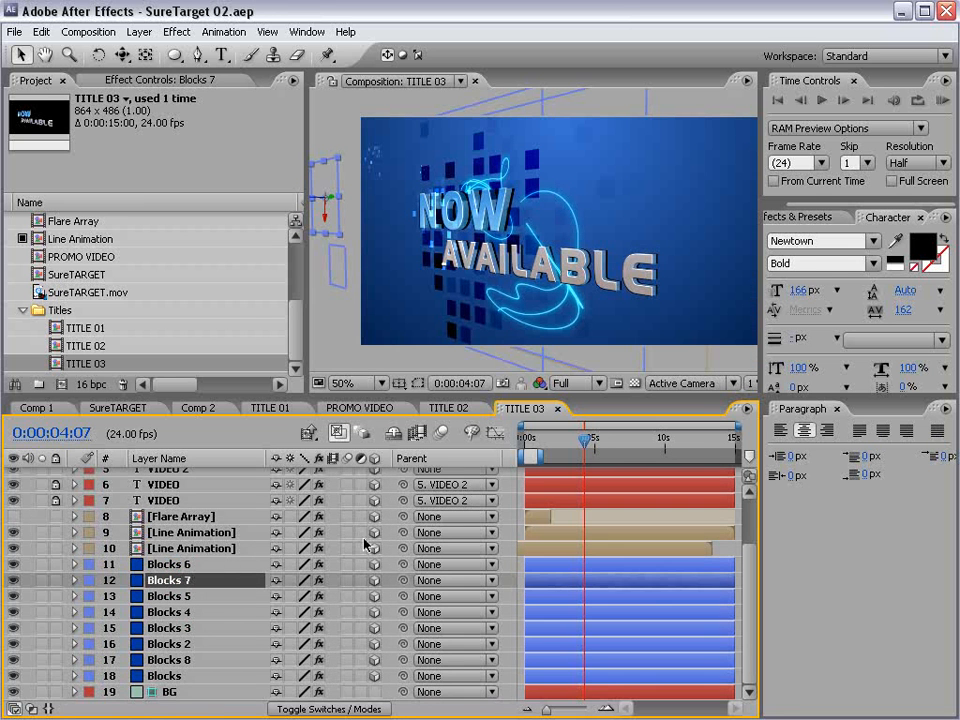
pyautogui.hotkey('ctrl', 'a')
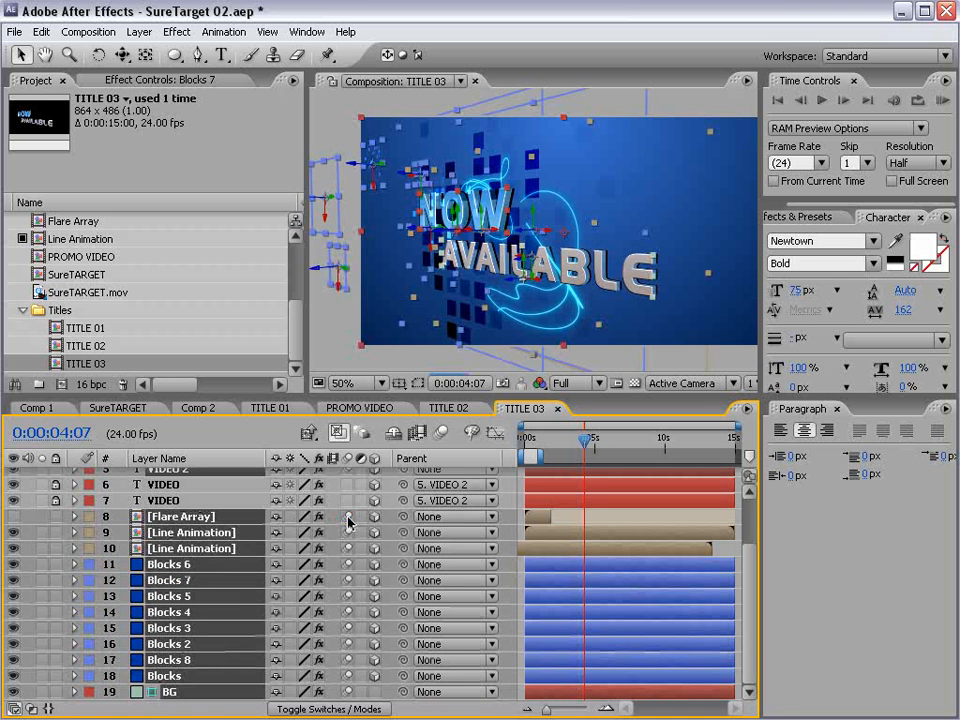
# - Switch on motion blur for all unlocked layers in TITLE 02
pyautogui.click(450, 409)
pyautogui.click(176, 581)
pyautogui.hotkey('ctrl', 'a')
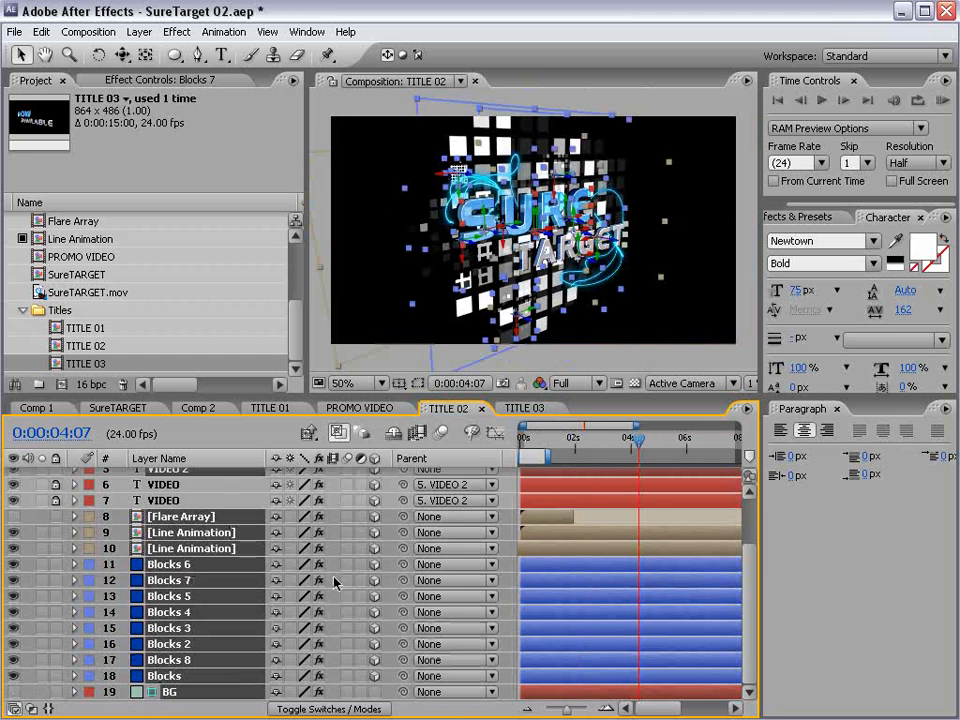
pyautogui.click(345, 581)
# - Switch on motion blur for all unlocked layers in TITLE 01 and deselect them
pyautogui.doubleClick(85, 328)
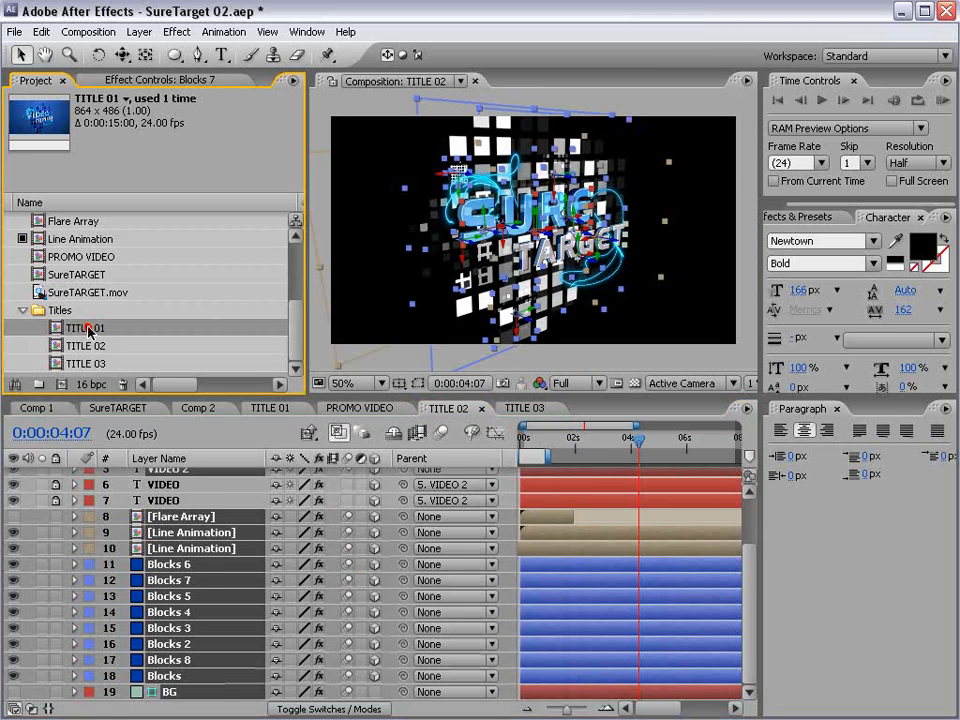
pyautogui.click(162, 648)
pyautogui.hotkey('ctrl', 'a')
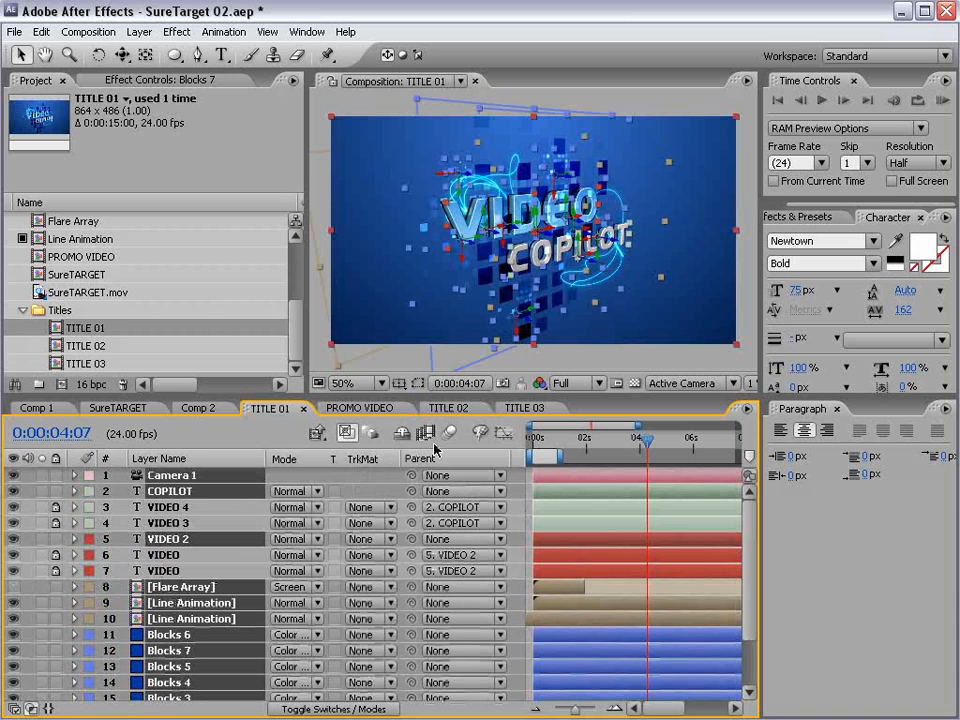
pyautogui.press('F4')
pyautogui.click(348, 491)
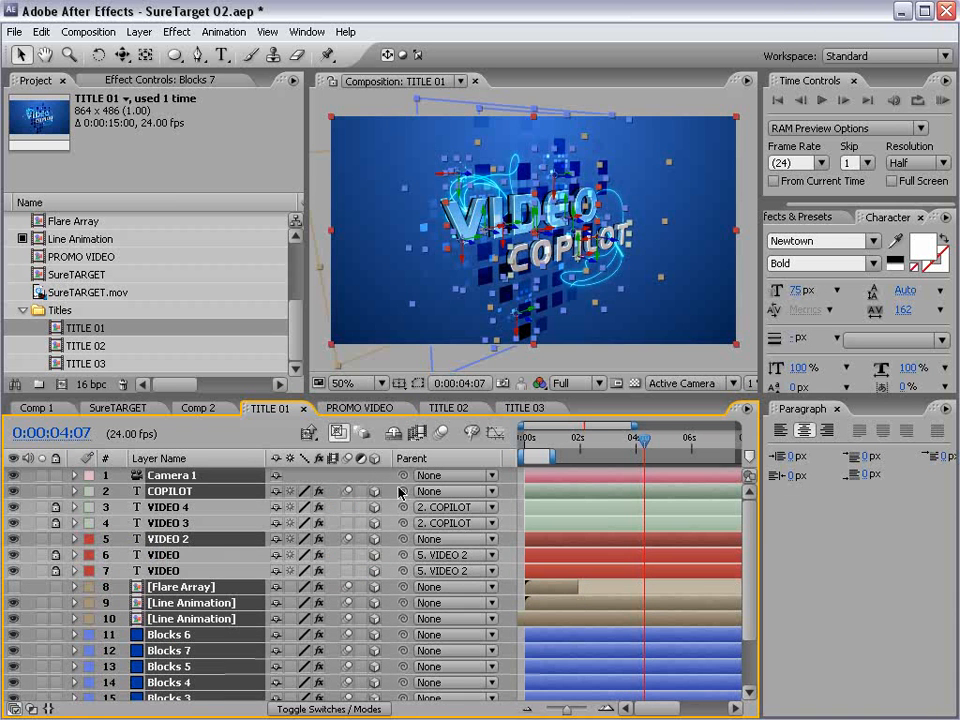
pyautogui.click(507, 545)
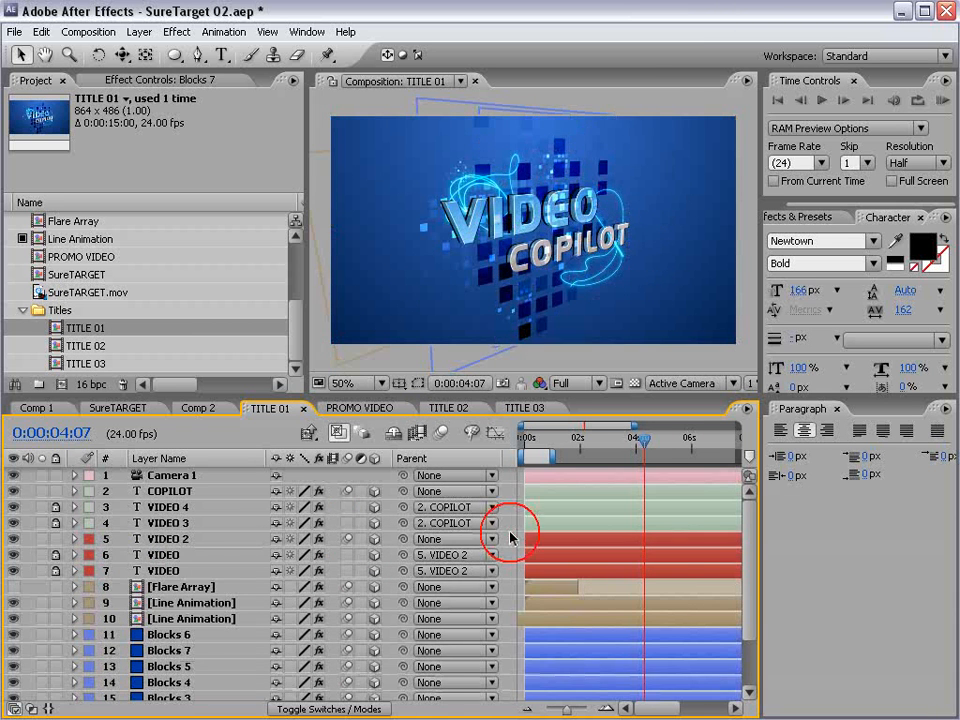
# - Return to PROMO VIDEO and enable motion blur for the whole composition
pyautogui.click(358, 408)
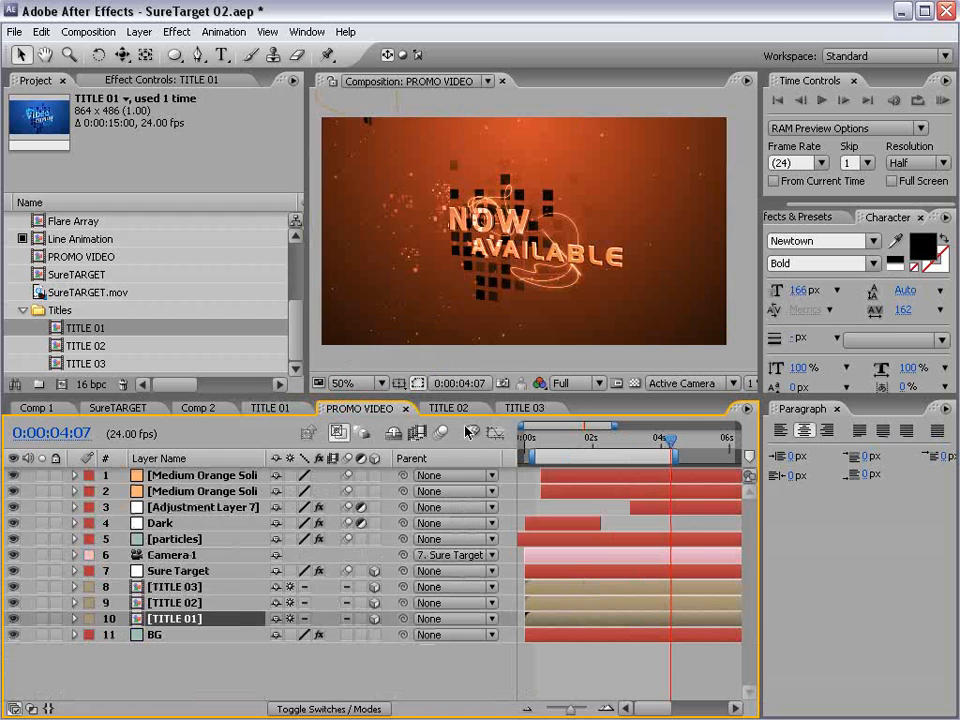
pyautogui.click(441, 433)
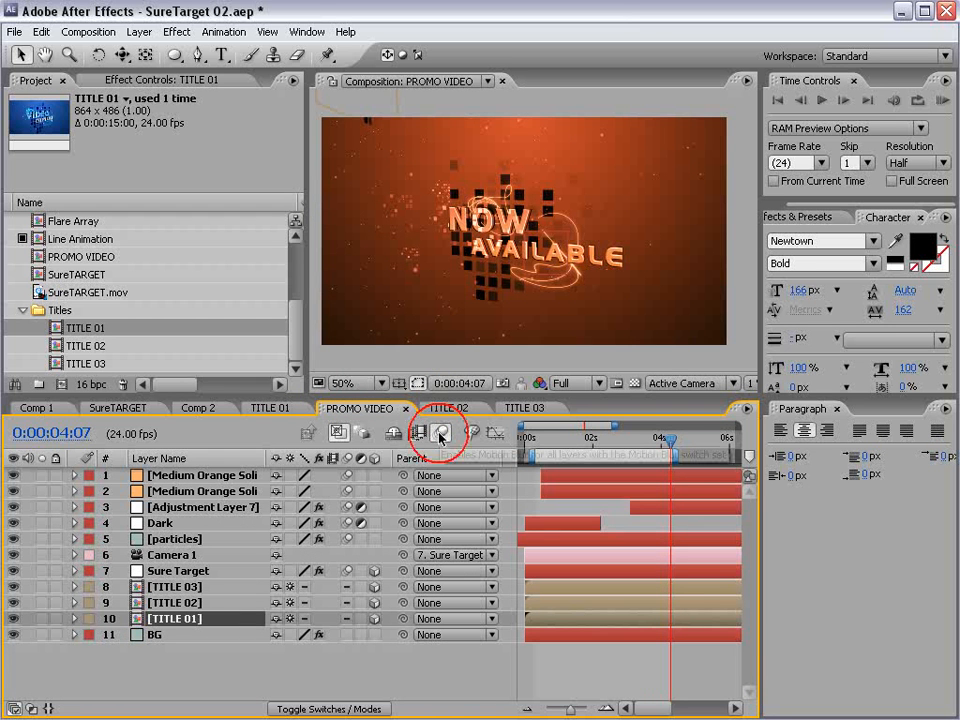
# - Lower the PROMO VIDEO preview resolution to Half
pyautogui.click(578, 383)
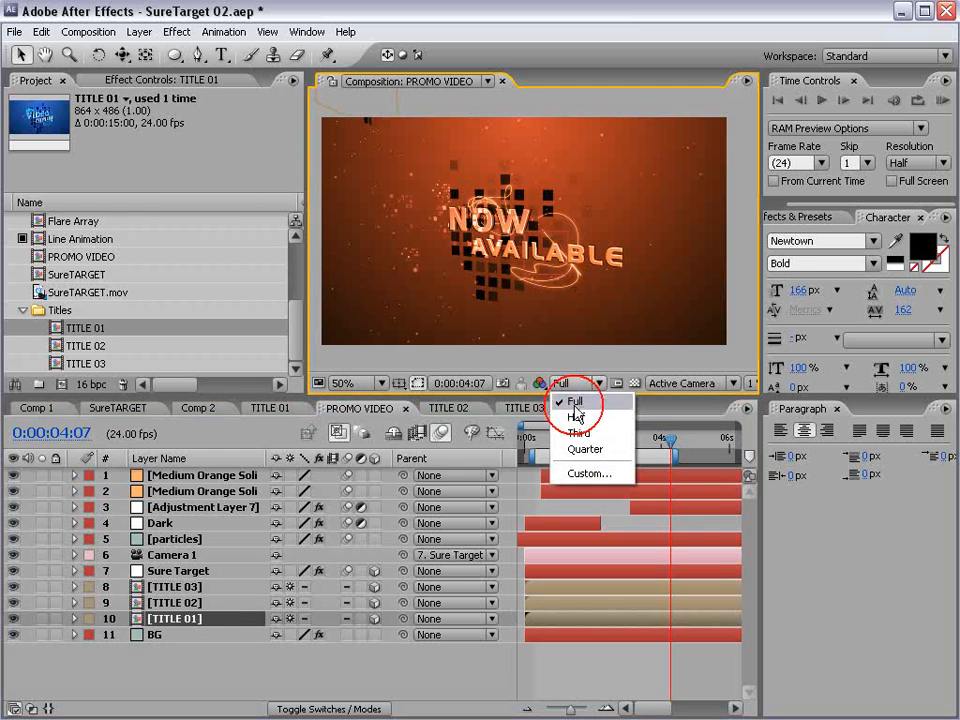
pyautogui.click(574, 356)
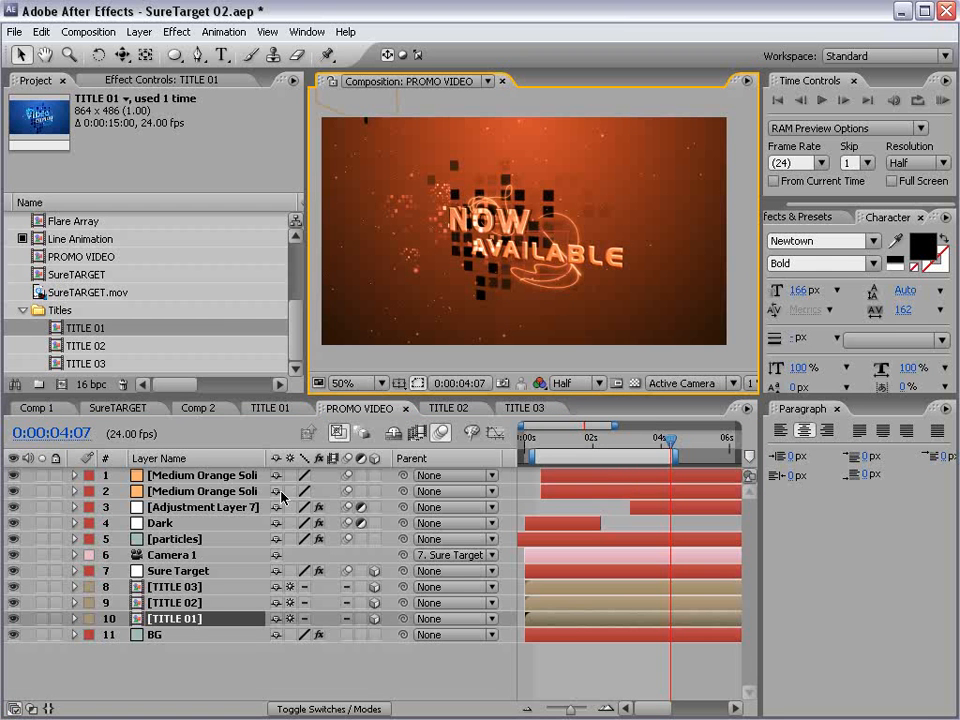
# - Reveal the Sure Target layer's animated properties and move the current time to 0:00:01:09
pyautogui.press('-')
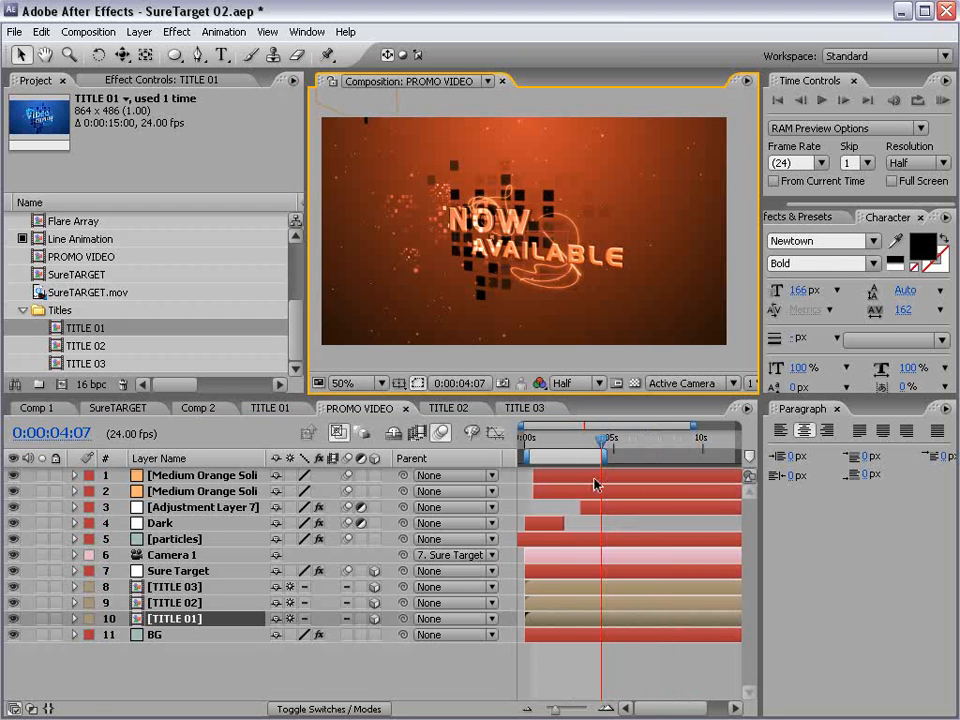
pyautogui.click(179, 571)
pyautogui.press('u')
pyautogui.press('=')
pyautogui.press('space')
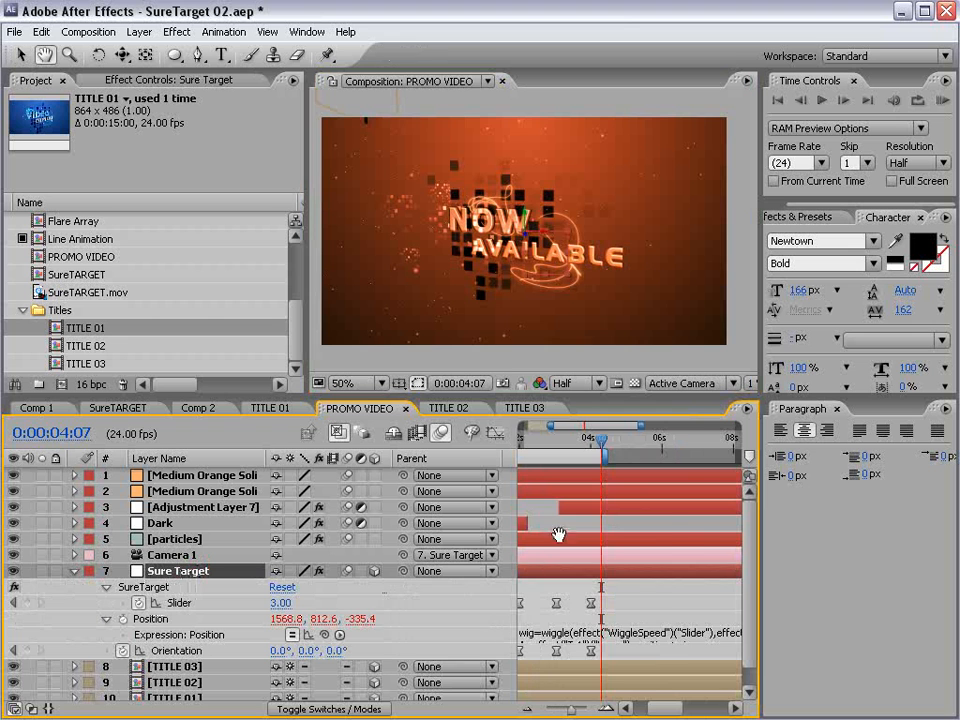
pyautogui.moveTo(558, 535); pyautogui.dragTo(686, 531)
pyautogui.click(573, 432)
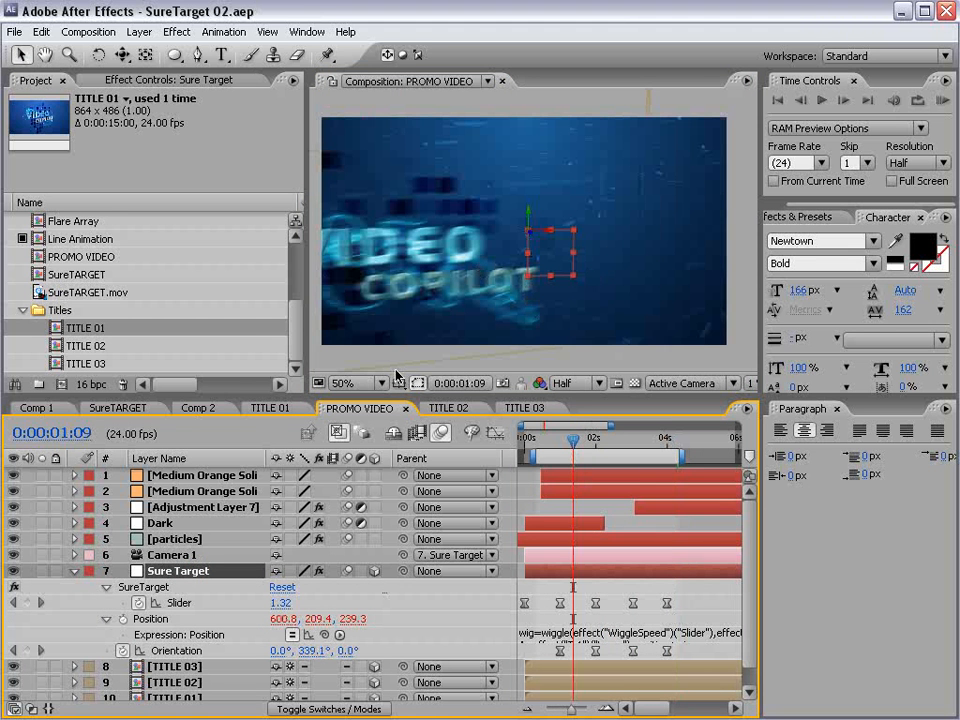
# - Copy the Flare Array layer from TITLE 02 into PROMO VIDEO above Sure Target and turn off its 3D setting
pyautogui.click(449, 408)
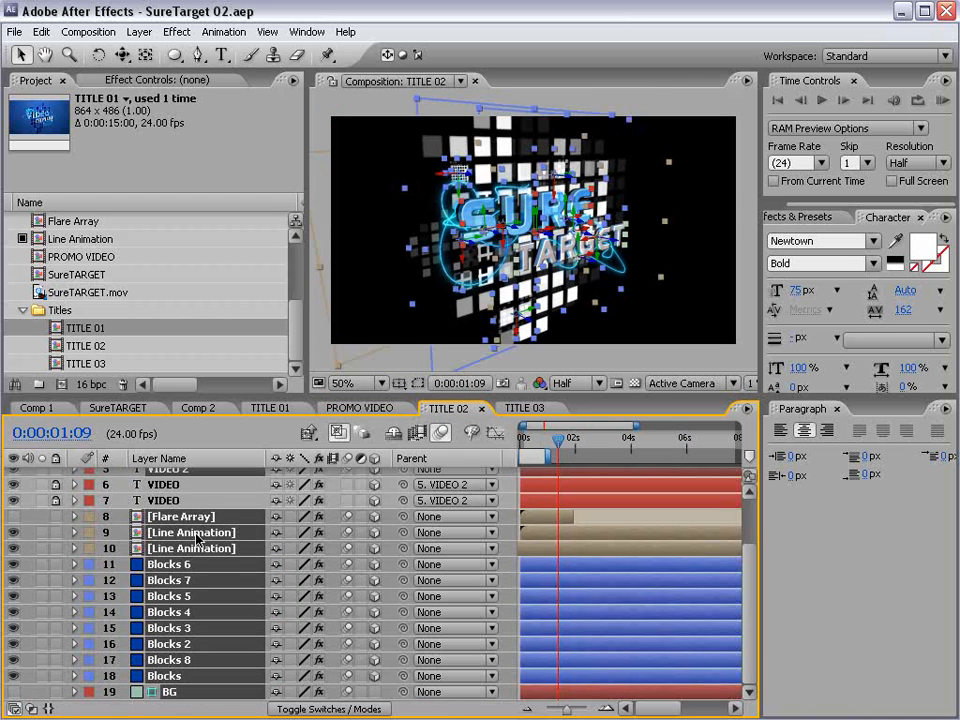
pyautogui.click(166, 516)
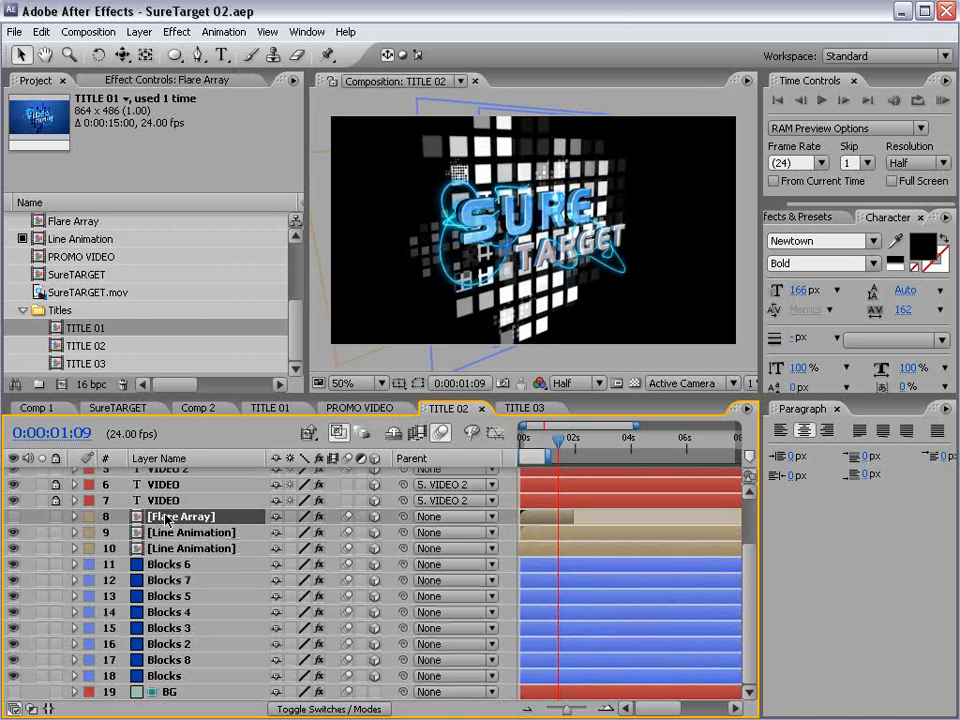
pyautogui.click(352, 408)
pyautogui.hotkey('ctrl', 'v')
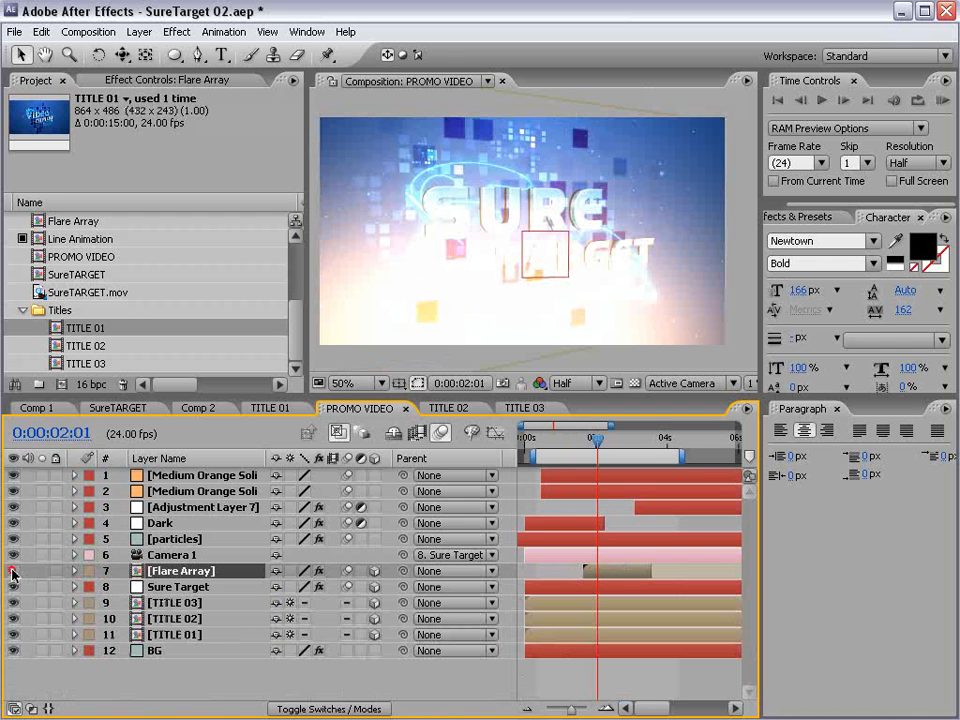
pyautogui.click(375, 571)
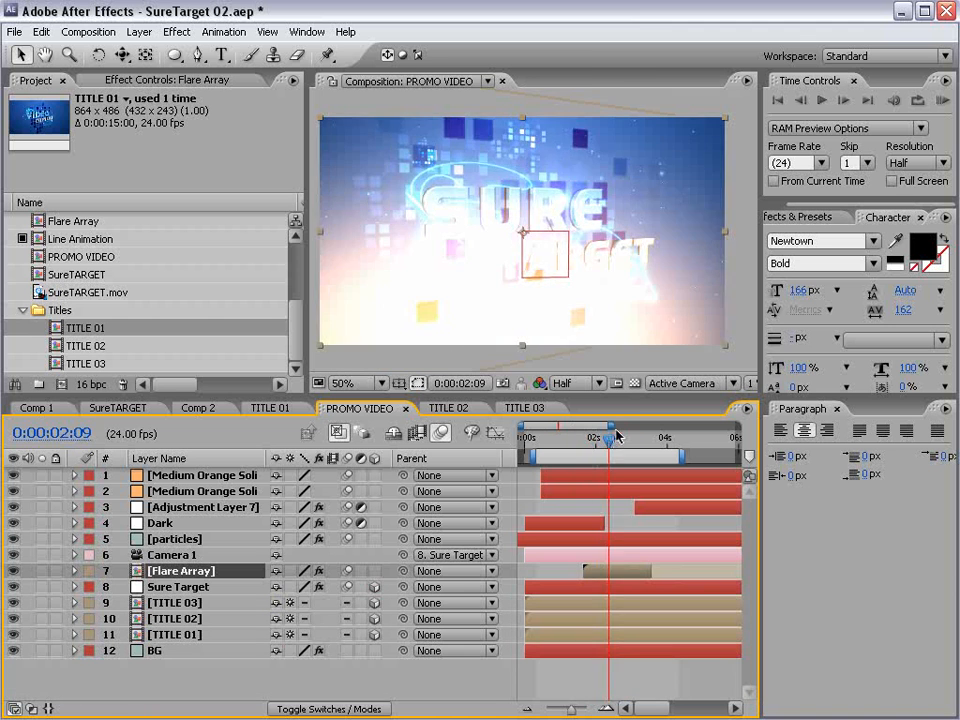
# - Move the current time to 0:00:02:16 and check the Flare Array layer's blending mode
pyautogui.moveTo(603, 449); pyautogui.dragTo(621, 449)
pyautogui.press('F4')
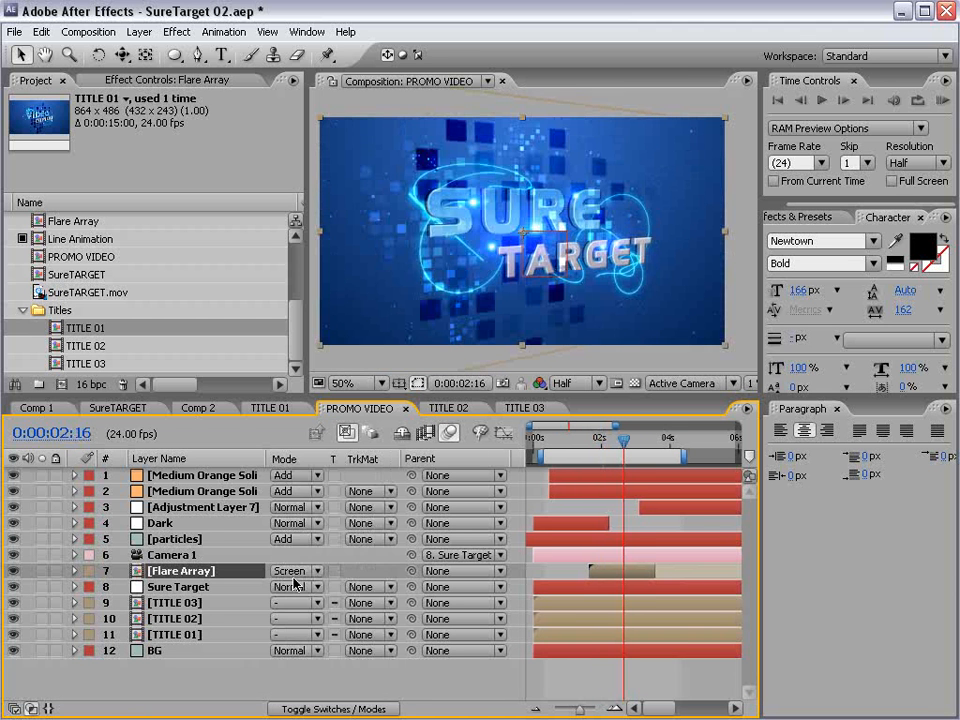
pyautogui.click(296, 571)
pyautogui.click(290, 570)
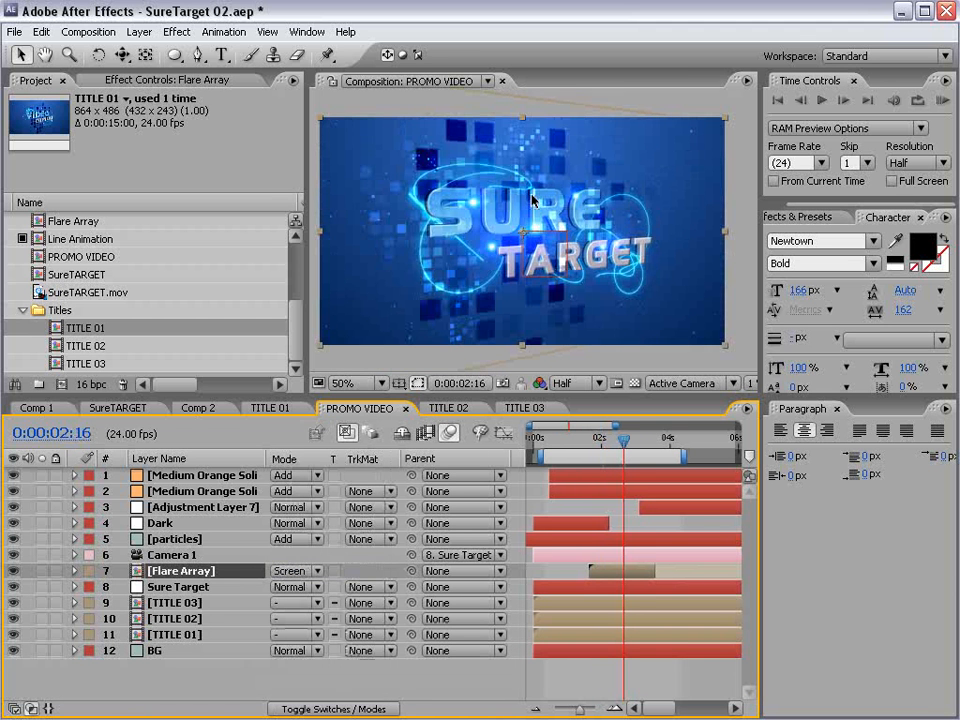
# - Reset Flare Array's Curves effect and raise the midtones of its Red channel to warm the flares
pyautogui.click(108, 80)
pyautogui.click(152, 195)
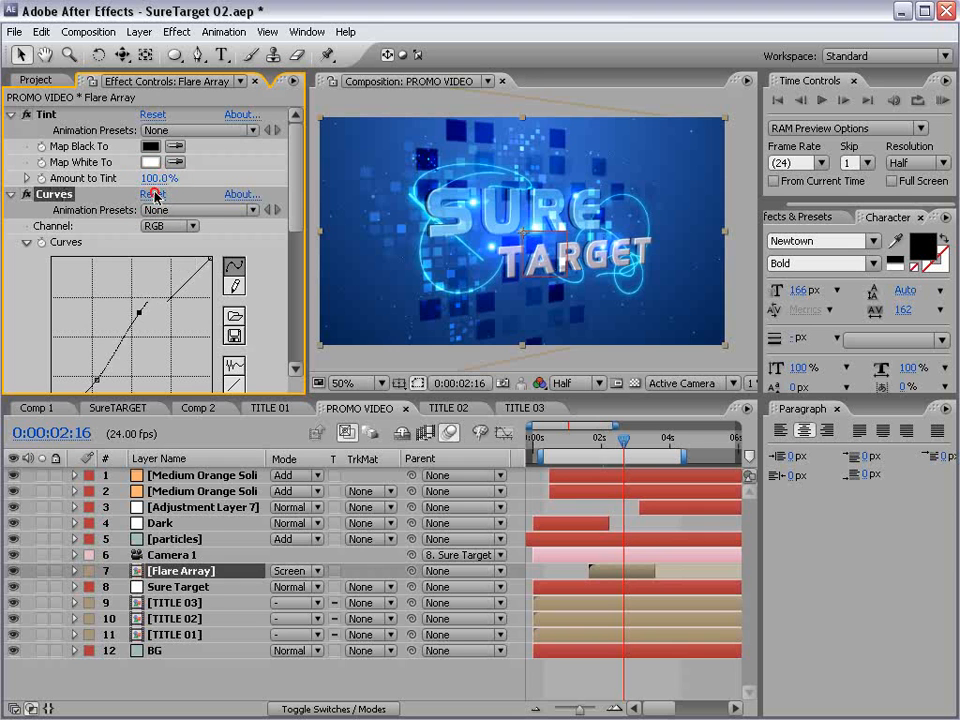
pyautogui.click(170, 225)
pyautogui.click(128, 185)
pyautogui.moveTo(118, 335); pyautogui.dragTo(115, 303)
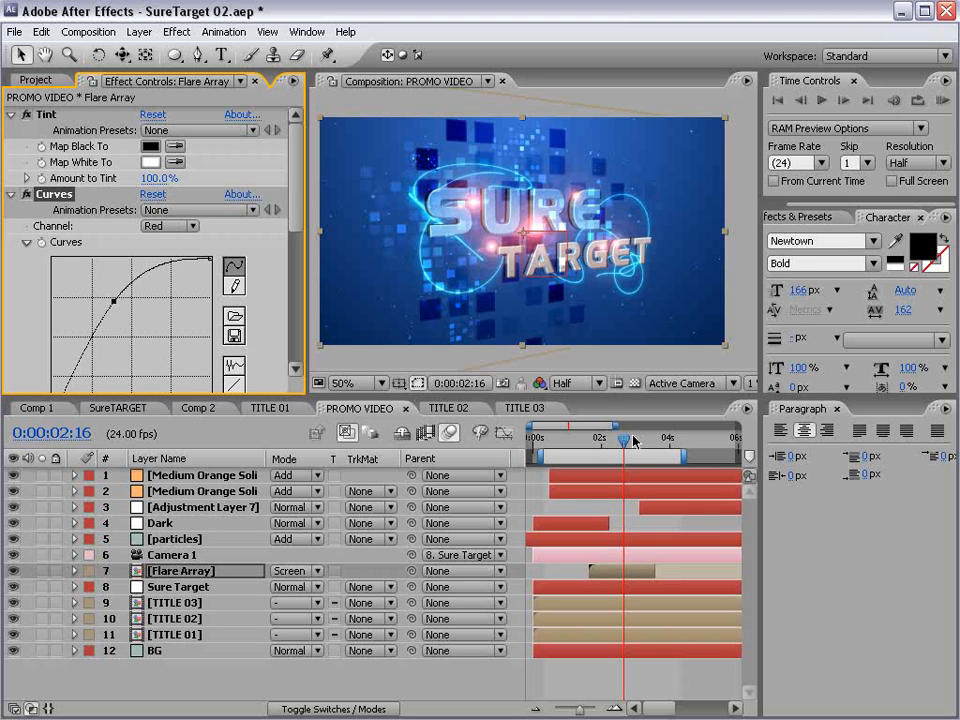
# - Enlarge the composition view, inspect the flares at 100% around 0:00:02:20 and run a RAM preview of PROMO VIDEO
pyautogui.moveTo(634, 440)
pyautogui.mouseDown()
pyautogui.moveTo(652, 448)
pyautogui.moveTo(627, 455)
pyautogui.mouseUp()
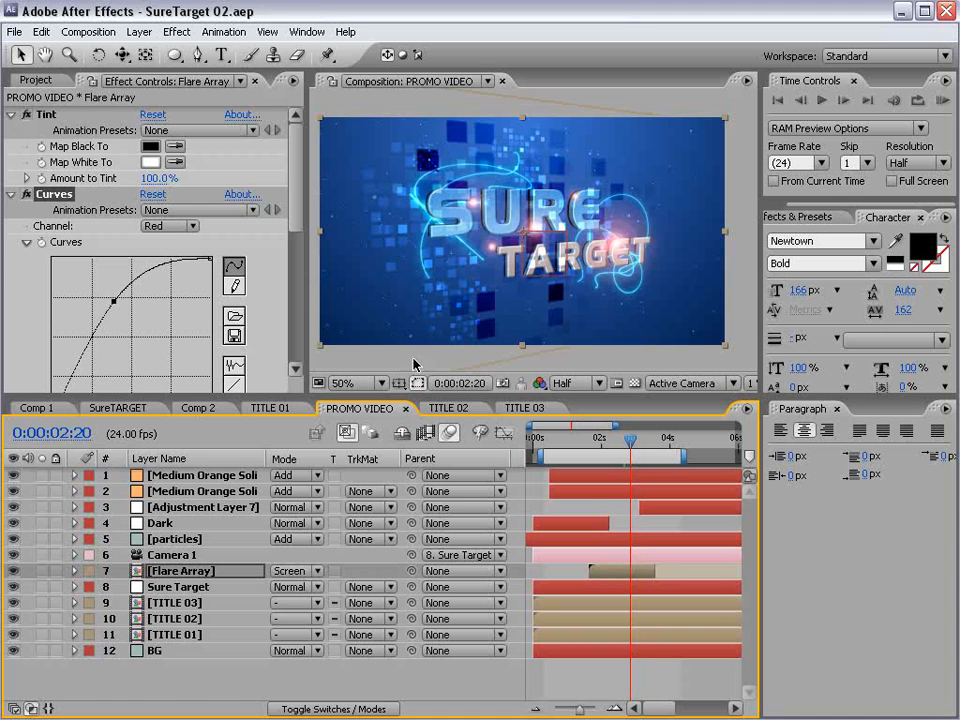
pyautogui.moveTo(309, 394); pyautogui.dragTo(204, 476)
pyautogui.scroll(1, 435, 310)
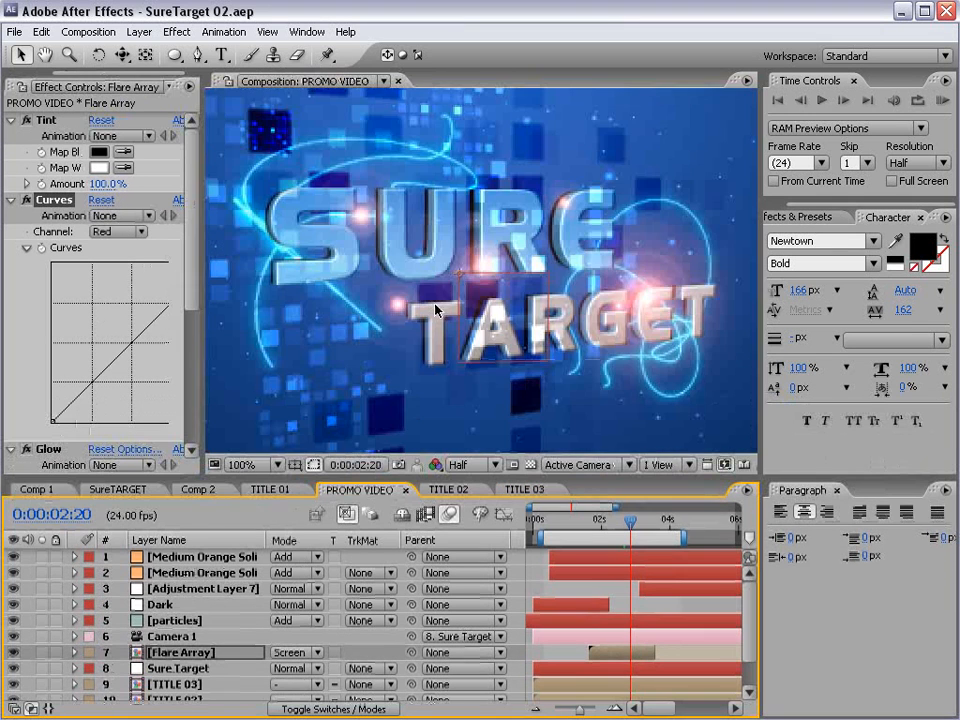
pyautogui.scroll(-1, 360, 265)
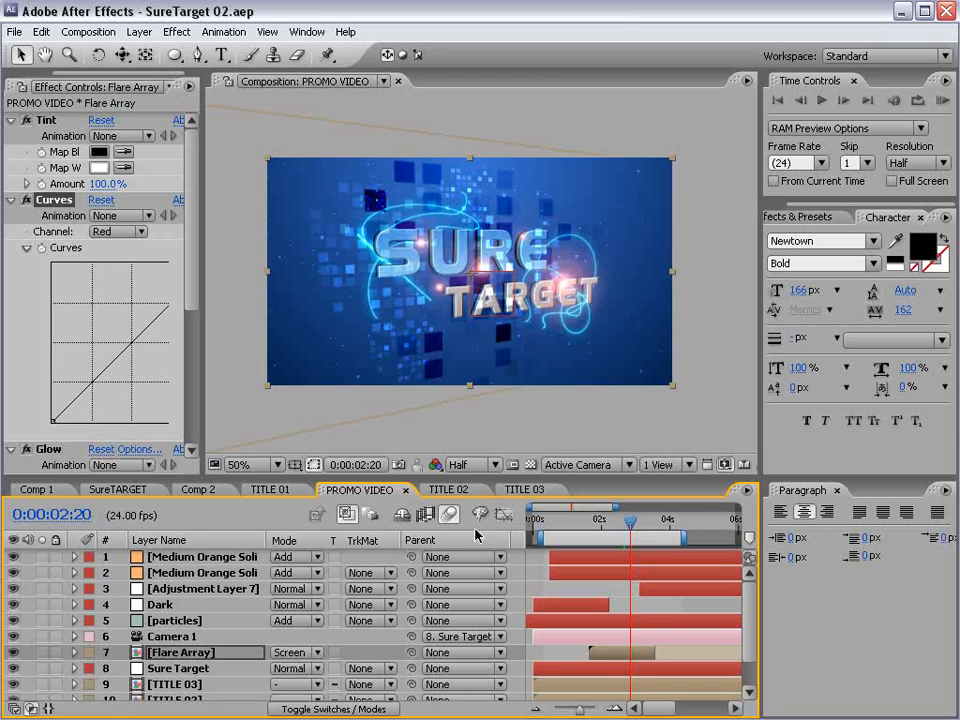
pyautogui.click(531, 561)
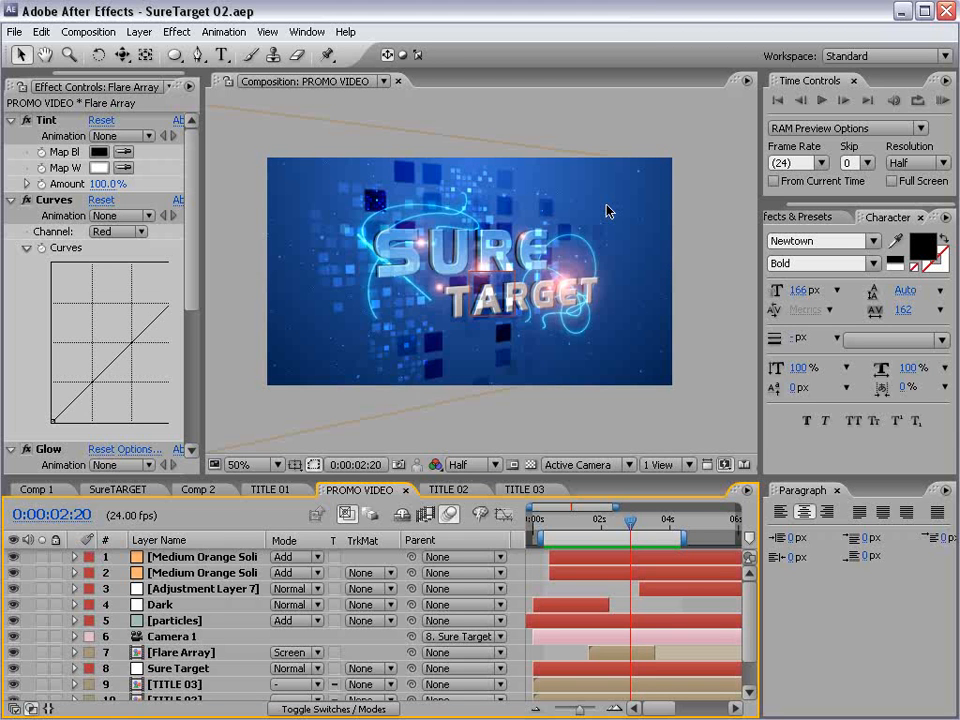
pyautogui.press('KP_0')
pyautogui.moveTo(630, 521)
pyautogui.mouseDown()
pyautogui.moveTo(611, 527)
pyautogui.moveTo(622, 527)
pyautogui.mouseUp()
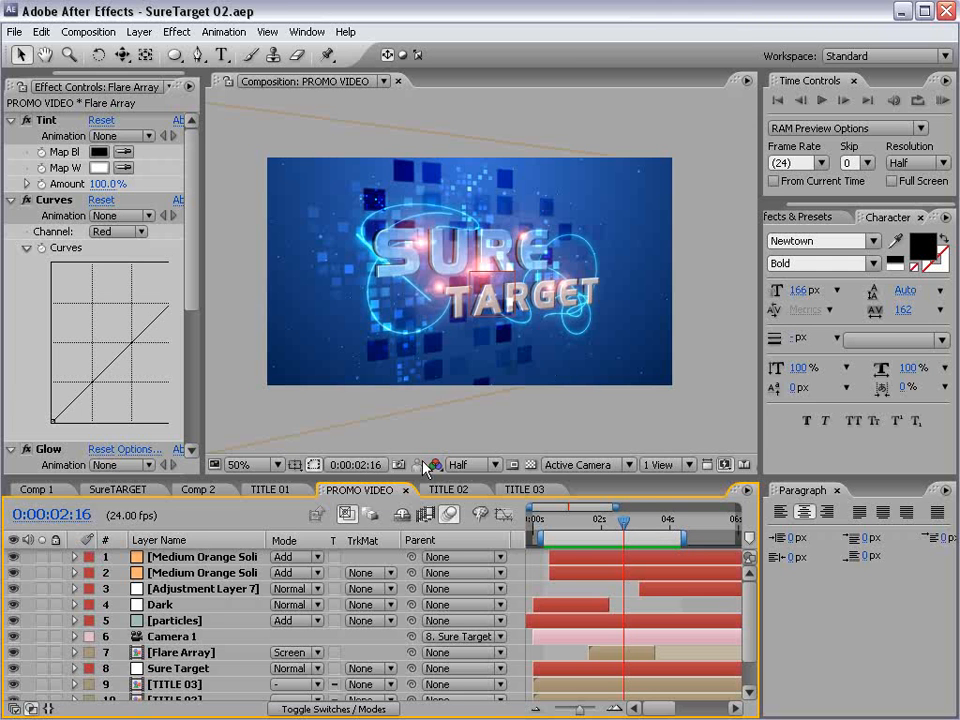
# - In TITLE 02, lower the opacity of all Blocks layers together, with Blocks 6 at 65%, and return to PROMO VIDEO
pyautogui.click(460, 489)
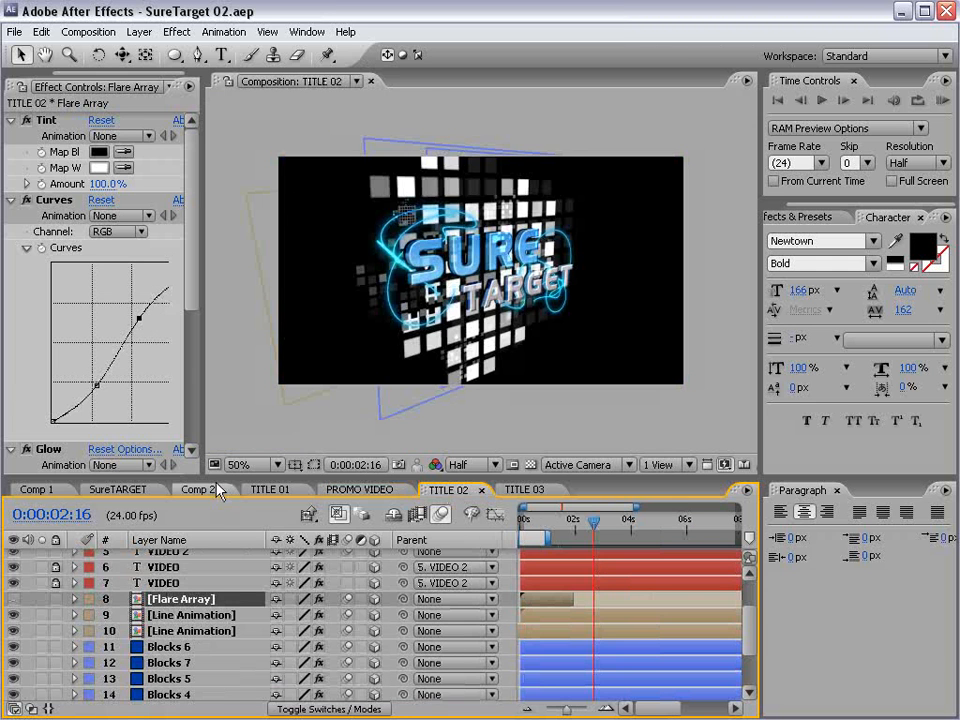
pyautogui.moveTo(218, 479); pyautogui.dragTo(218, 360)
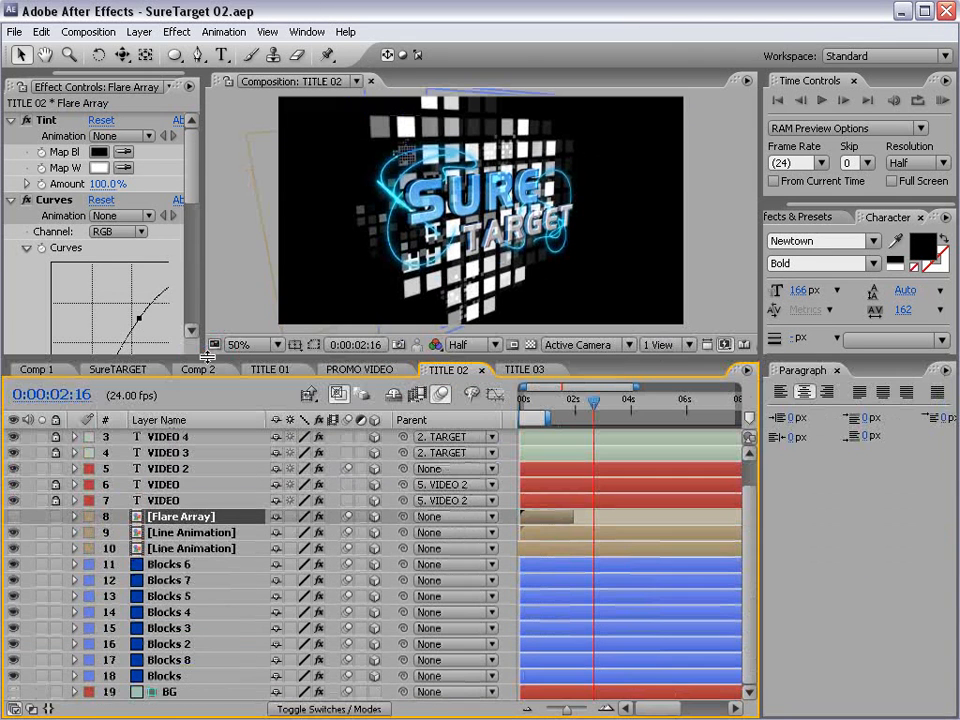
pyautogui.click(168, 564)
pyautogui.keyDown('shift'); pyautogui.click(168, 678); pyautogui.keyUp('shift')
pyautogui.press('t')
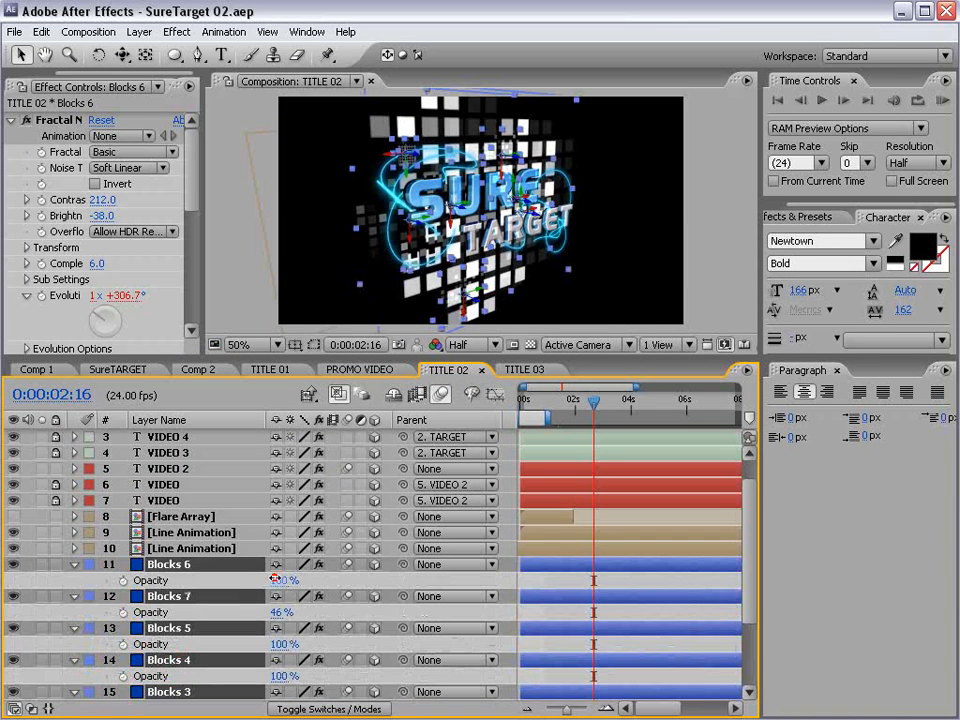
pyautogui.moveTo(273, 578); pyautogui.dragTo(190, 434)
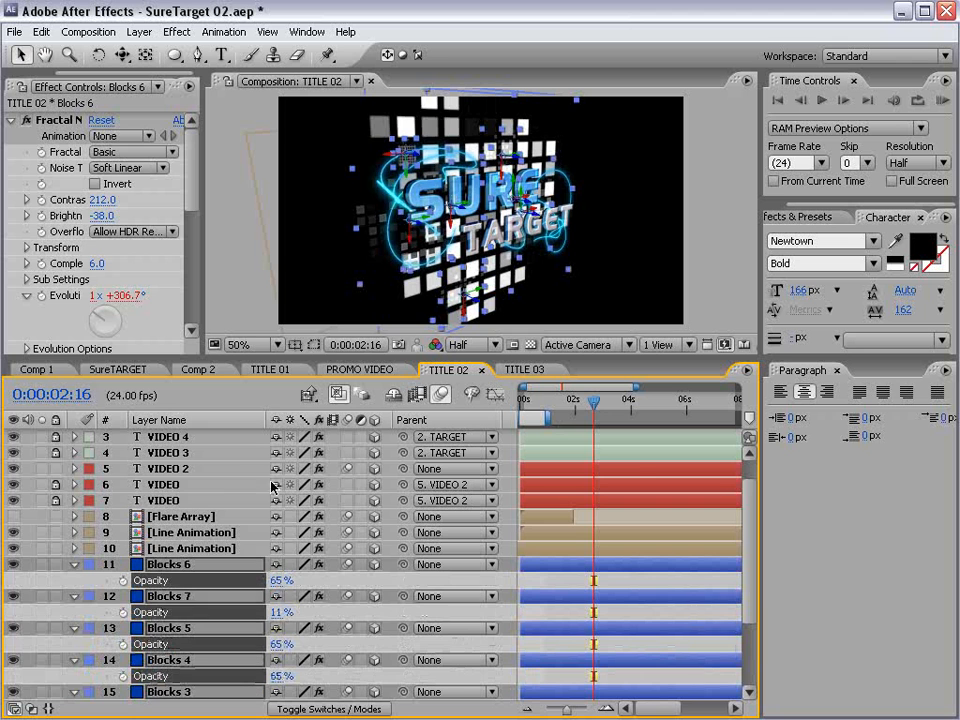
pyautogui.click(390, 369)
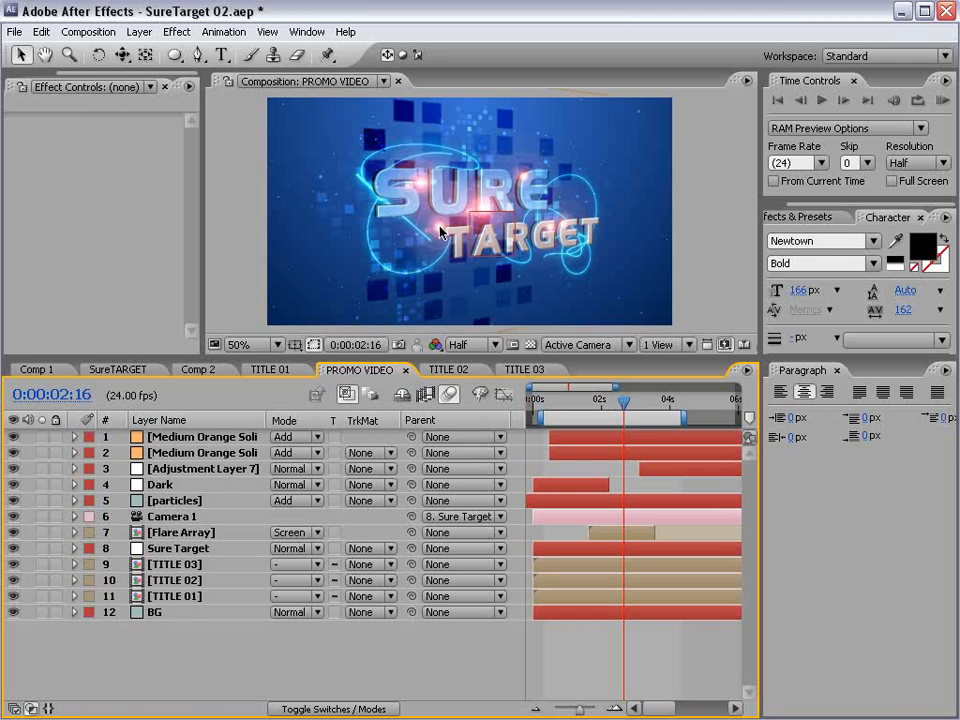
# - Save the project, enlarge the composition view and move the current time to 0:00:00:14
pyautogui.click(572, 642)
pyautogui.hotkey('ctrl', 's')
pyautogui.moveTo(420, 356); pyautogui.dragTo(413, 437)
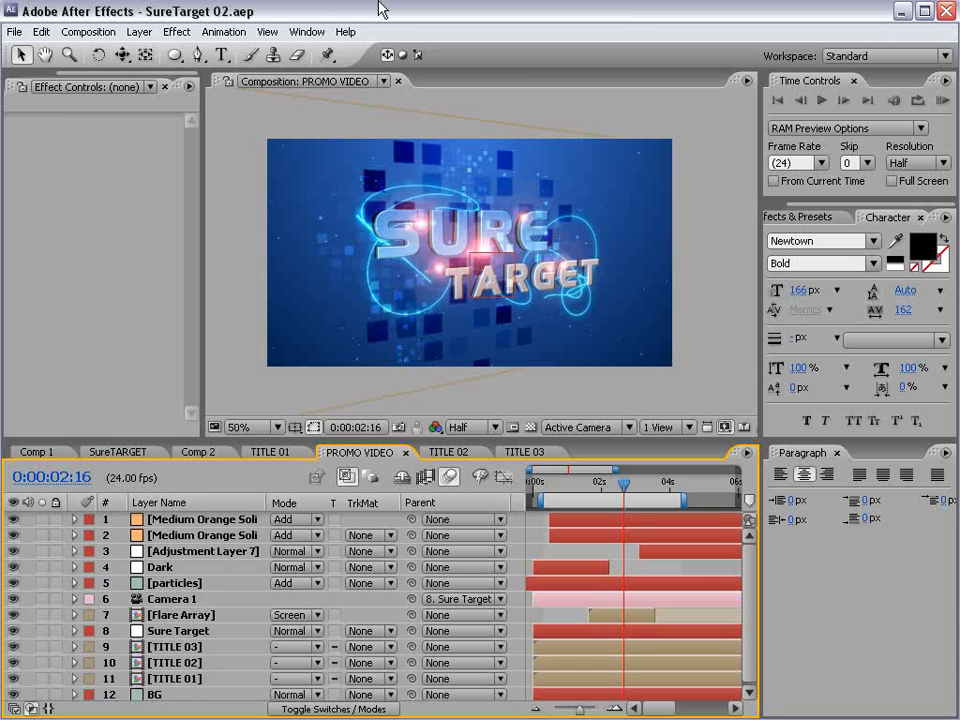
pyautogui.click(553, 485)
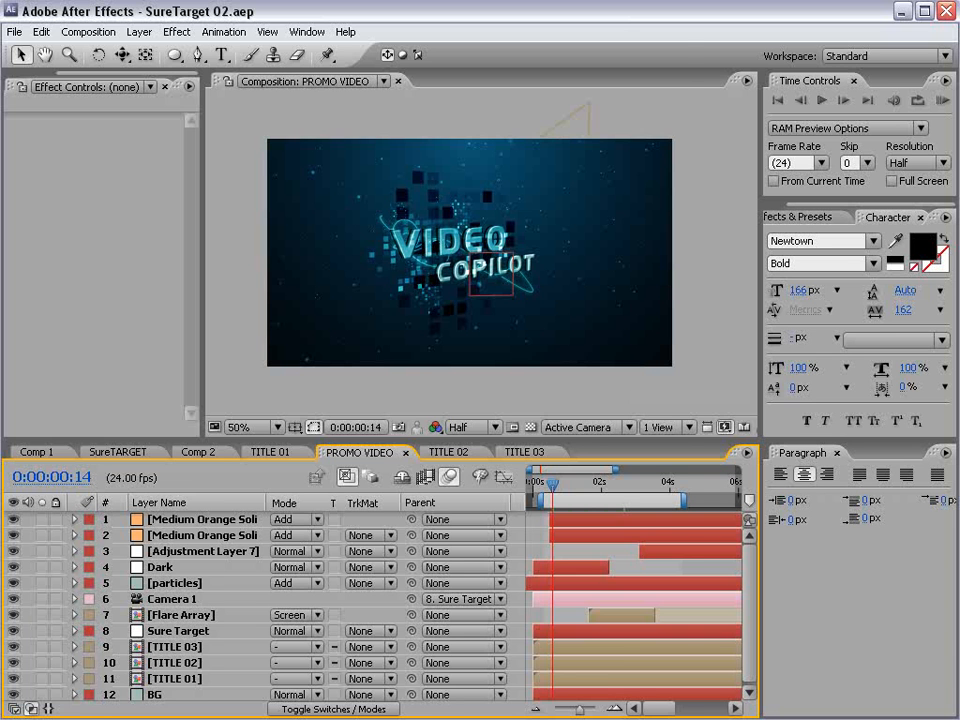
# - View the suretar.jpg poster in Windows Picture and Fax Viewer and the Hard Target page on IMDb in Firefox
pyautogui.hotkey('alt', 'Tab')
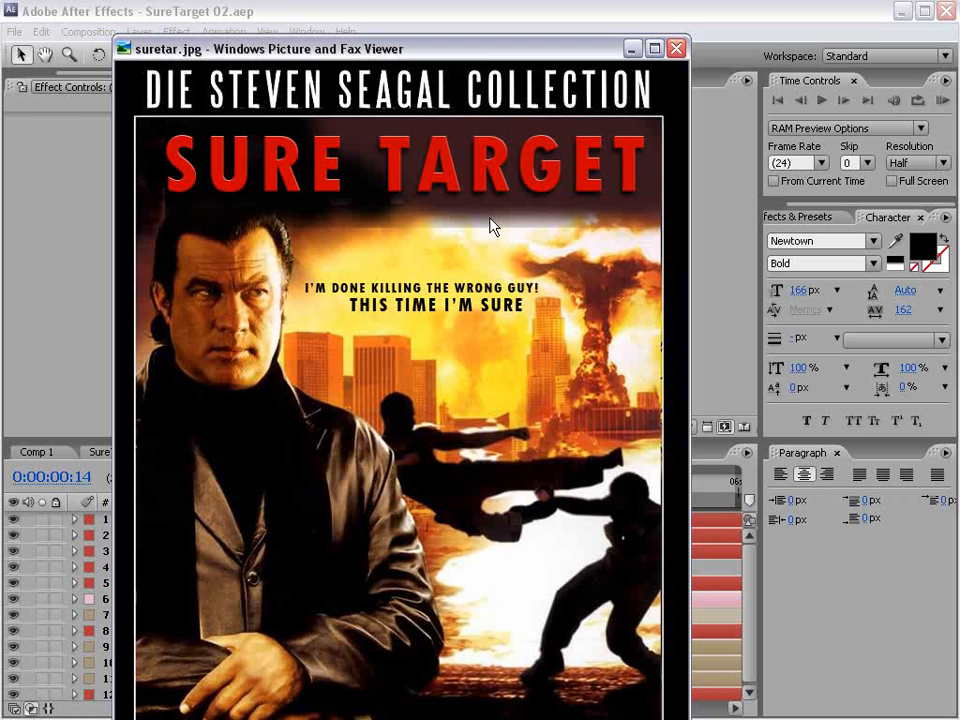
pyautogui.click(250, 14)
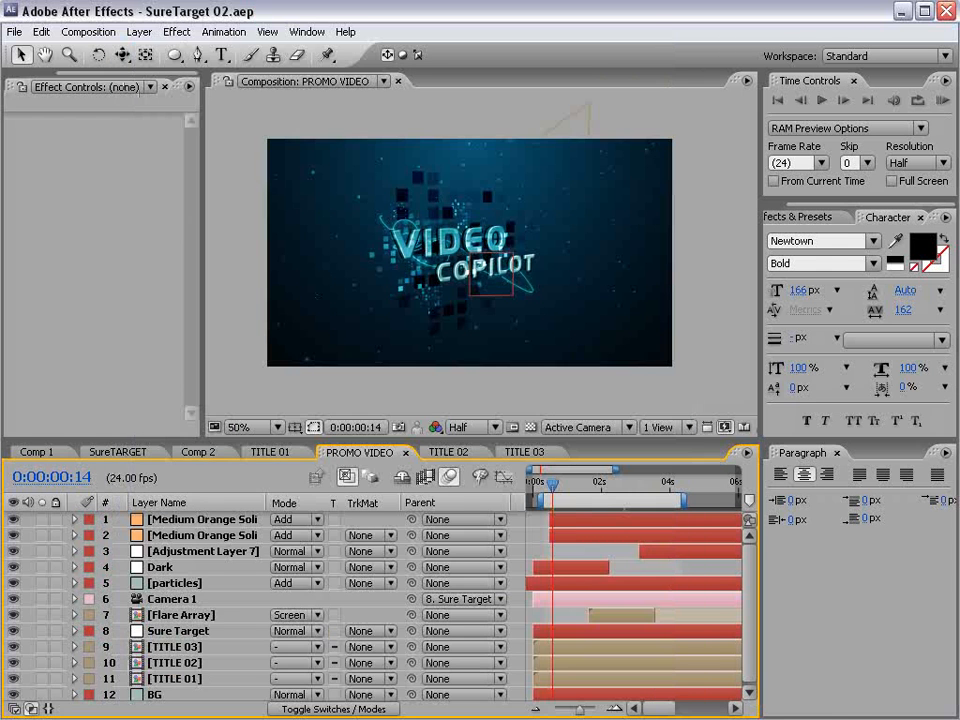
pyautogui.click(846, 718)
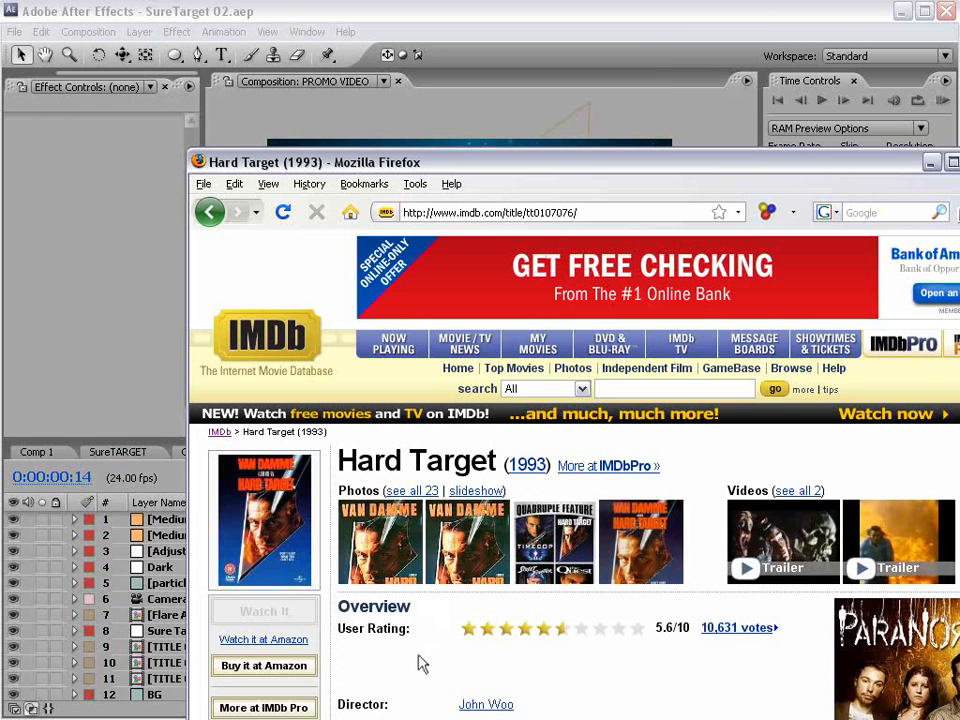
pyautogui.scroll(-3, 421, 664)
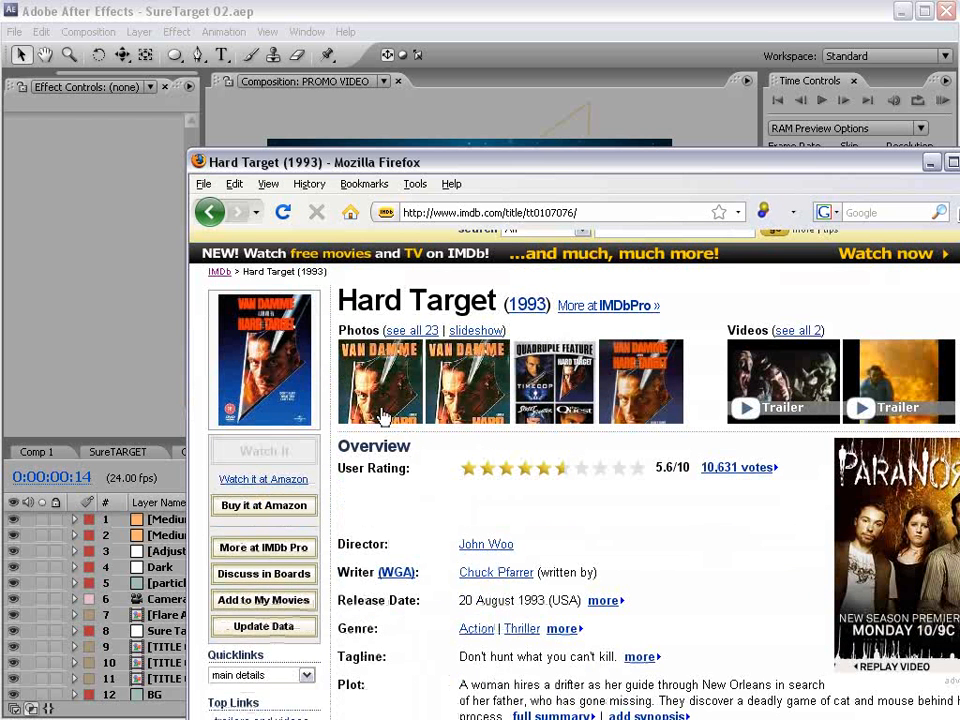
pyautogui.scroll(1, 430, 496)
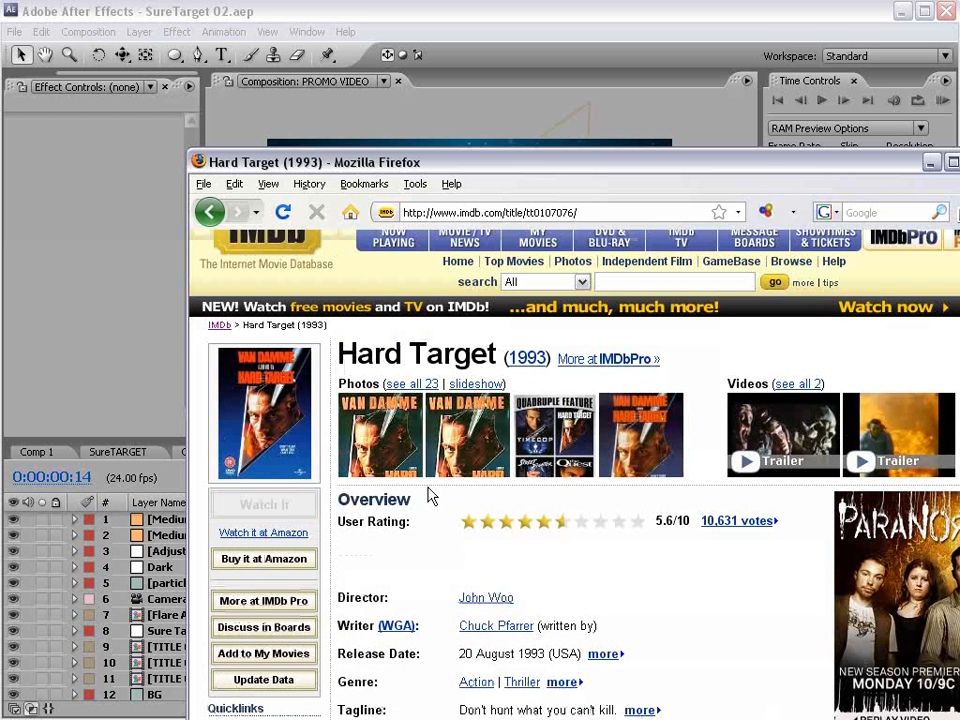